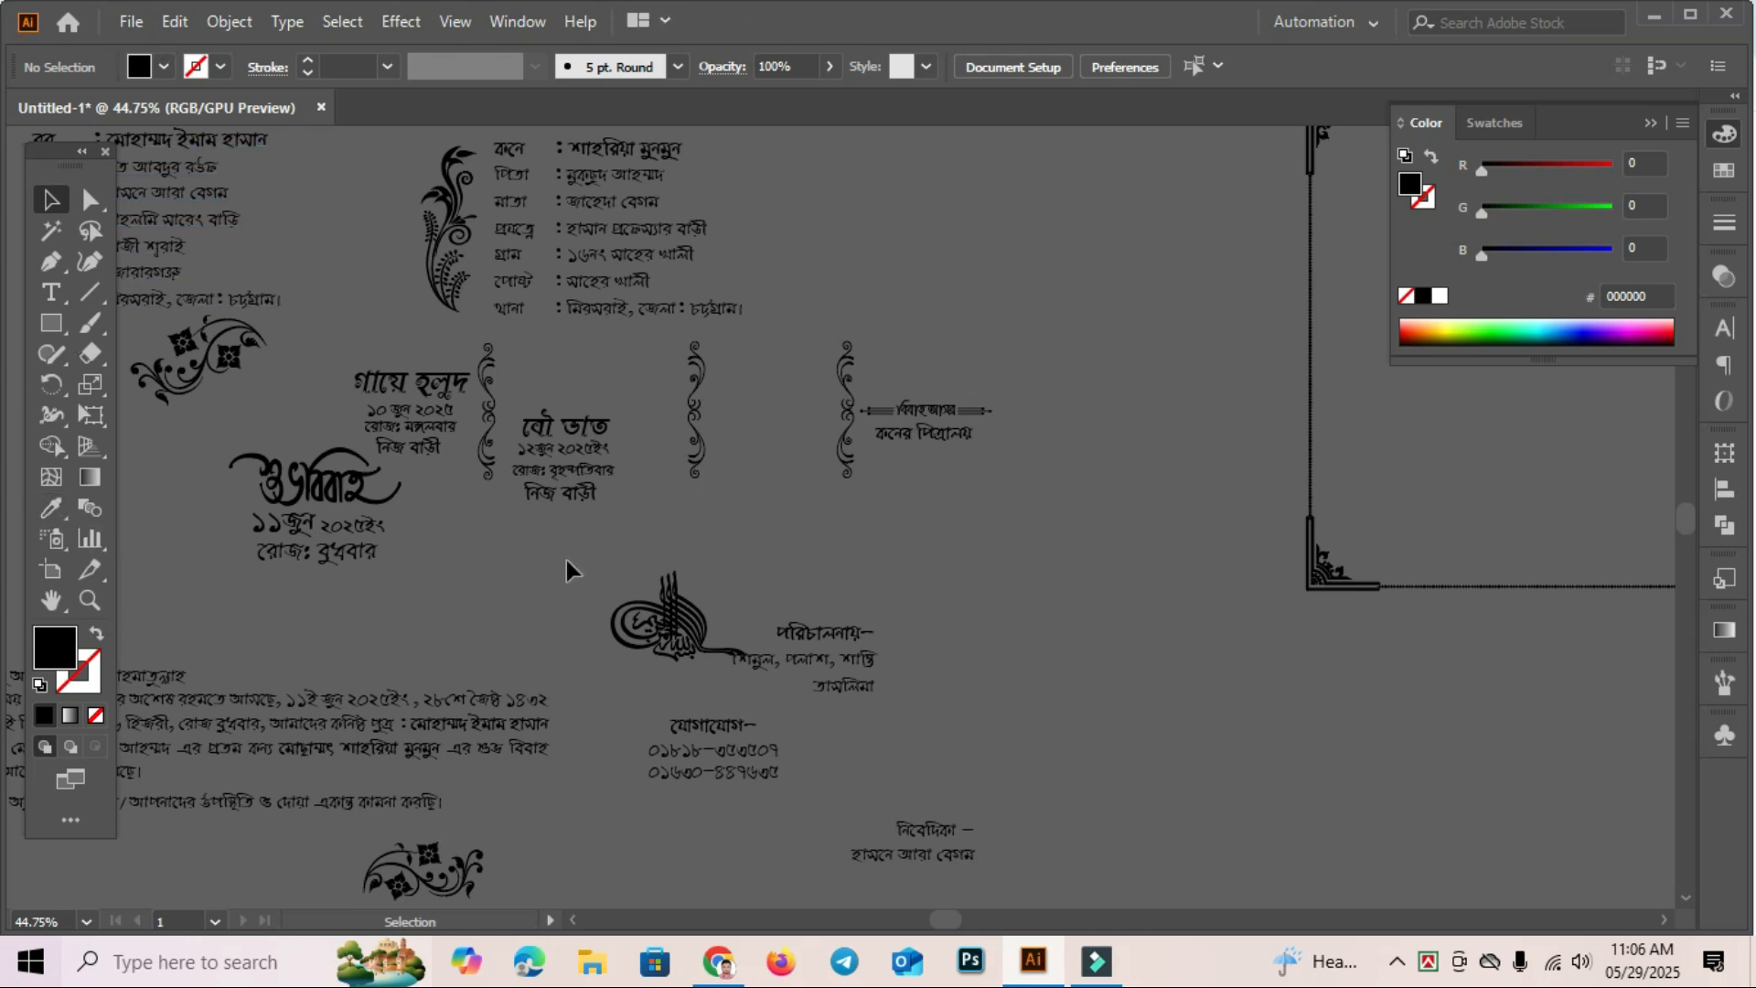
Switch to Chrome and examine the wedding card designs in the image results for বিয়ের কার্ড.
{"action": "left_click", "coordinate": [719, 962]}
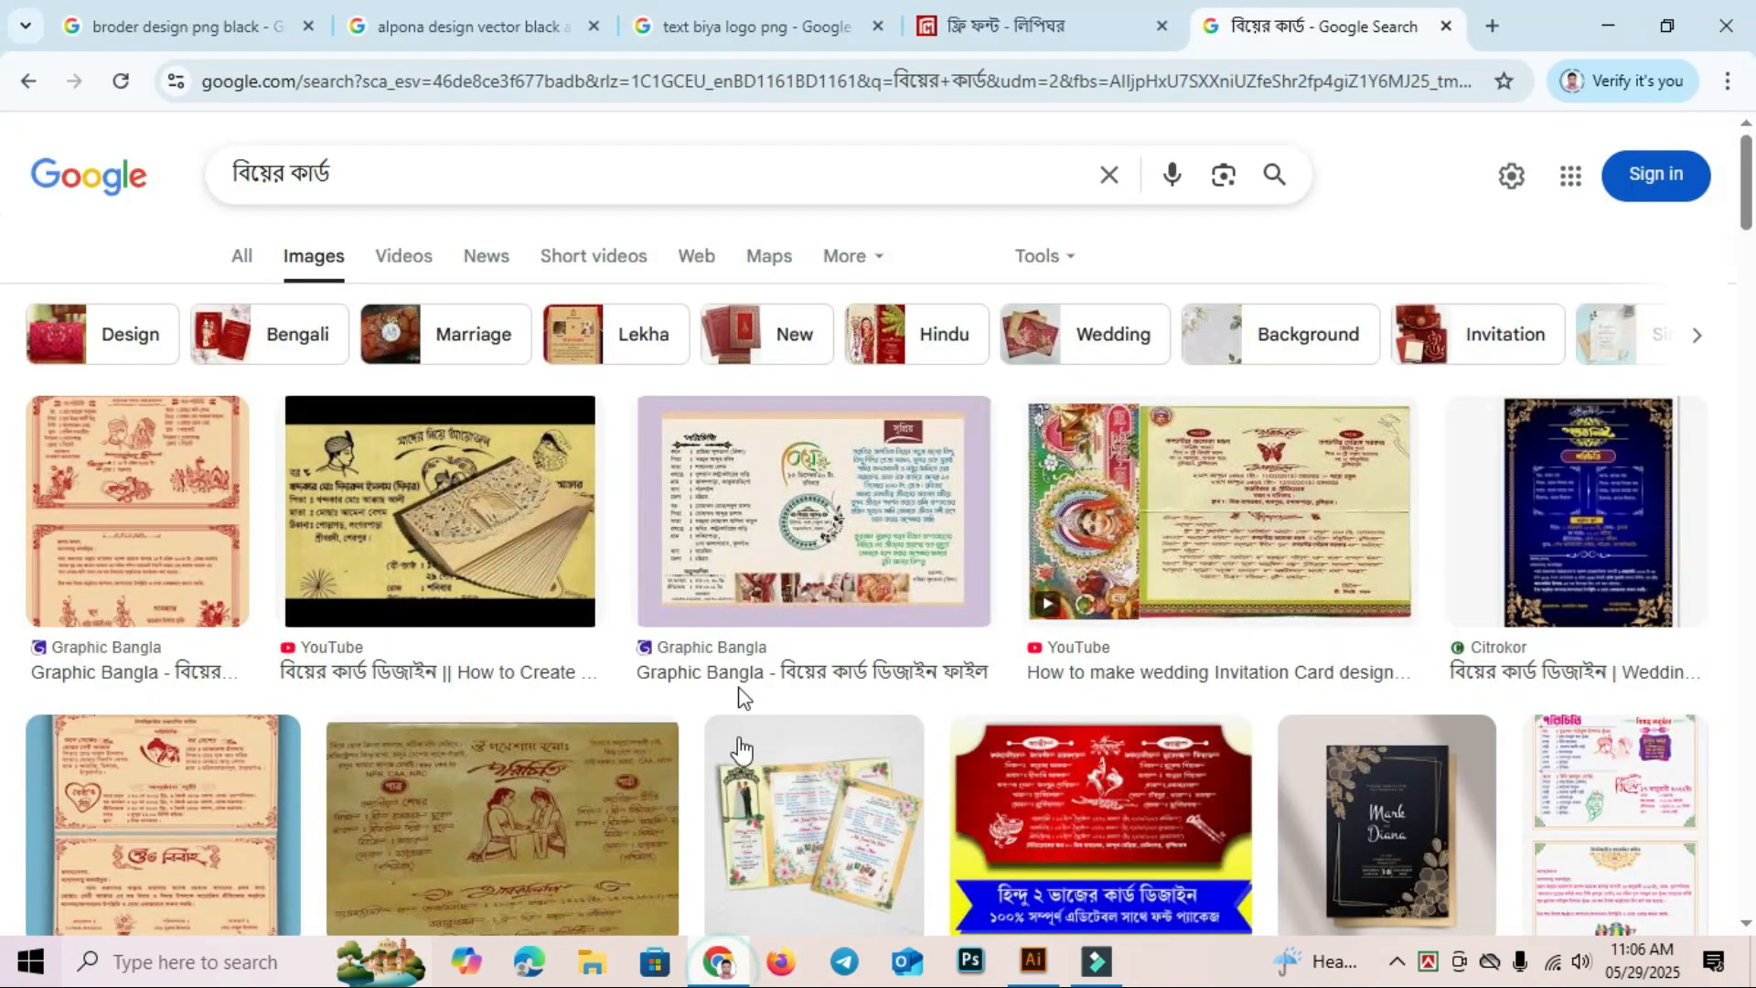
{"action": "scroll", "coordinate": [549, 674], "scroll_direction": "down", "scroll_amount": 4}
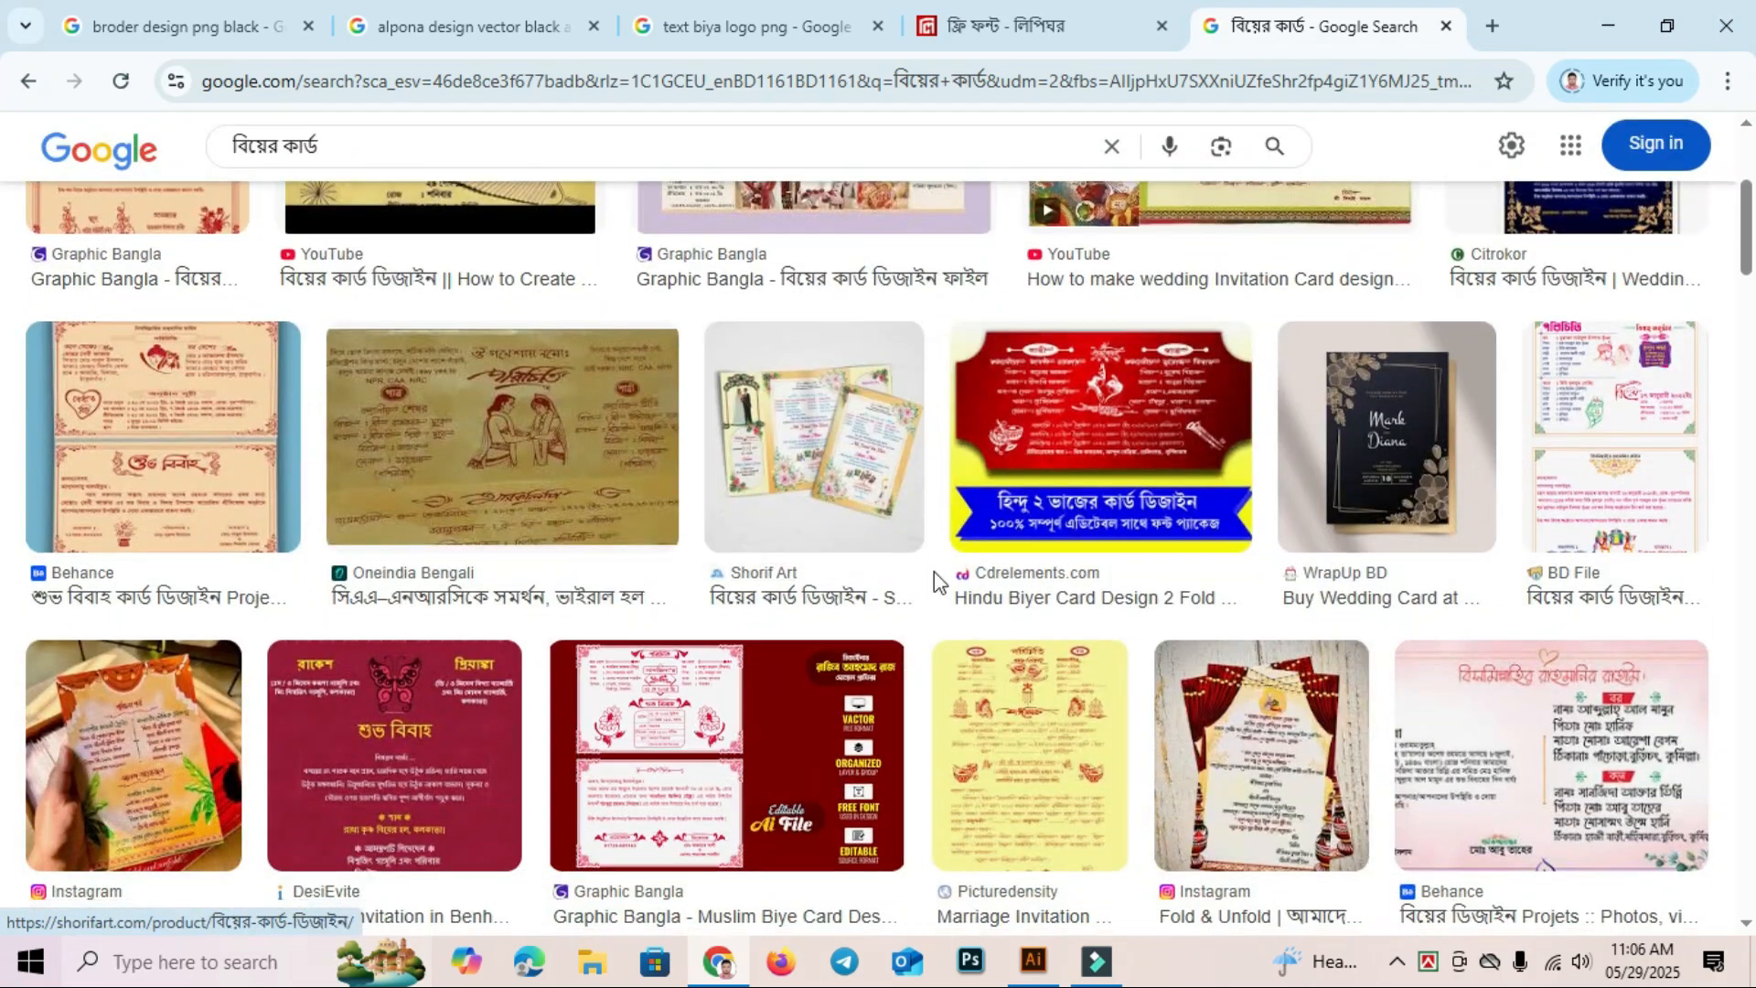
{"action": "scroll", "coordinate": [935, 570], "scroll_direction": "down", "scroll_amount": 4}
{"action": "scroll", "coordinate": [935, 577], "scroll_direction": "up", "scroll_amount": 7}
{"action": "scroll", "coordinate": [934, 582], "scroll_direction": "up", "scroll_amount": 1}
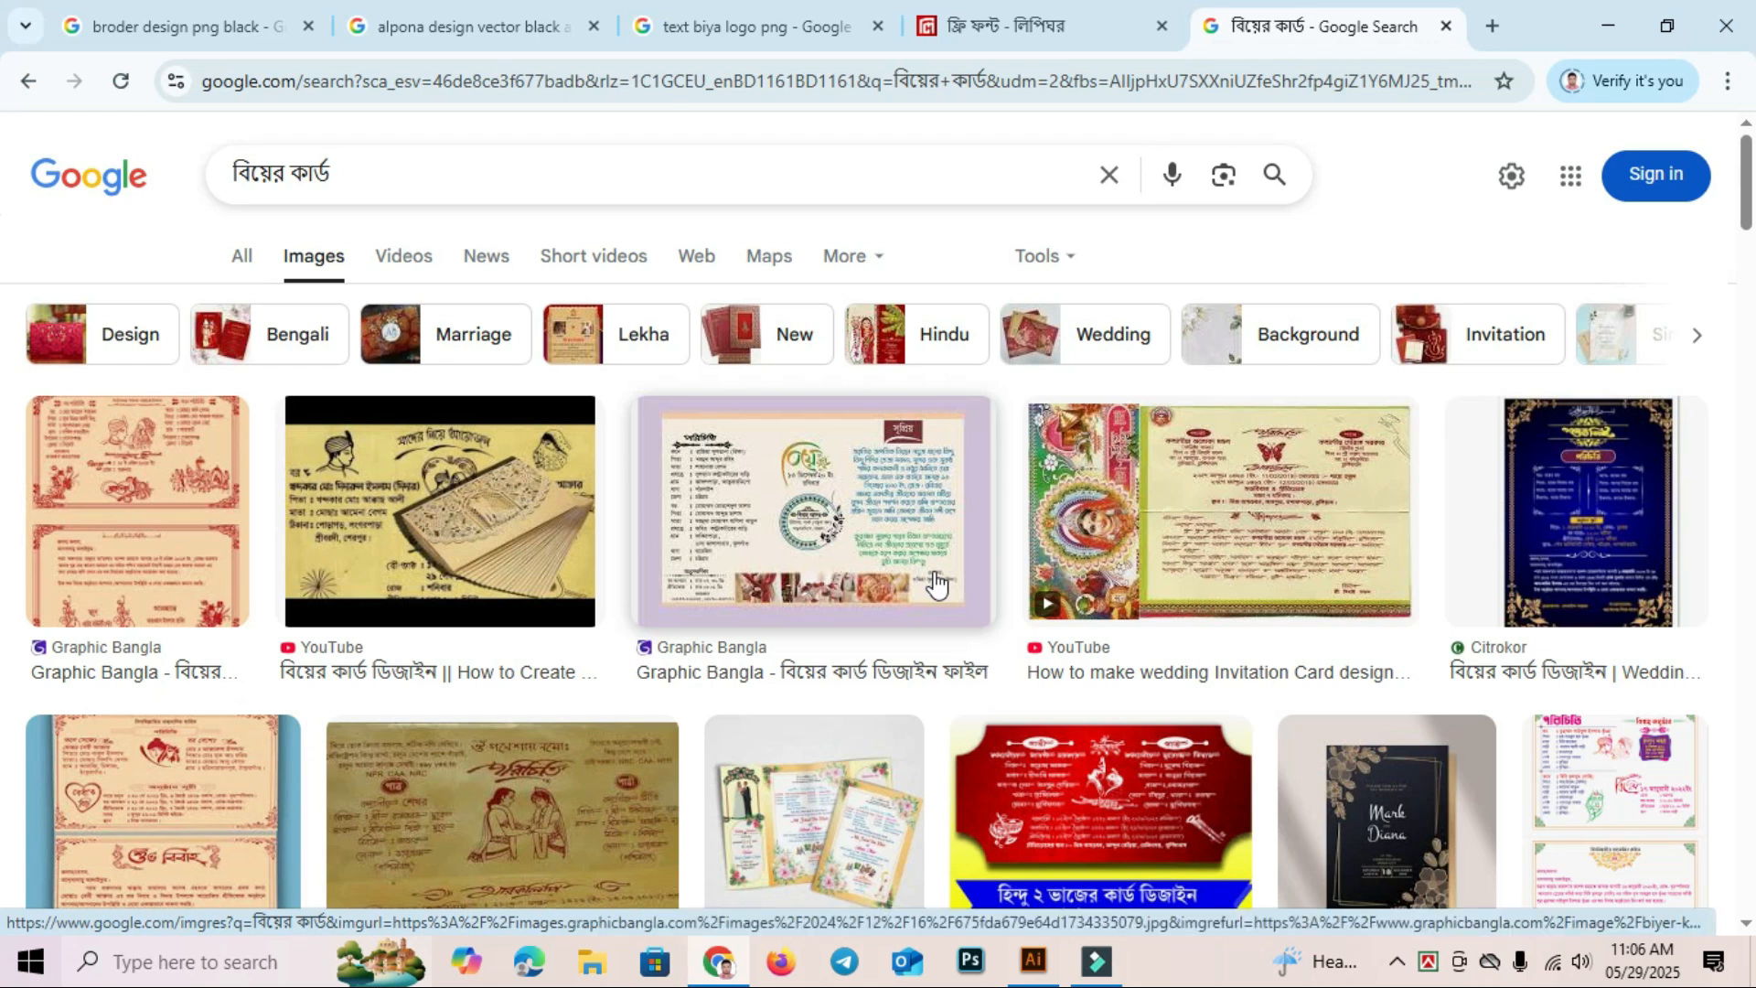
{"action": "scroll", "coordinate": [935, 581], "scroll_direction": "down", "scroll_amount": 5}
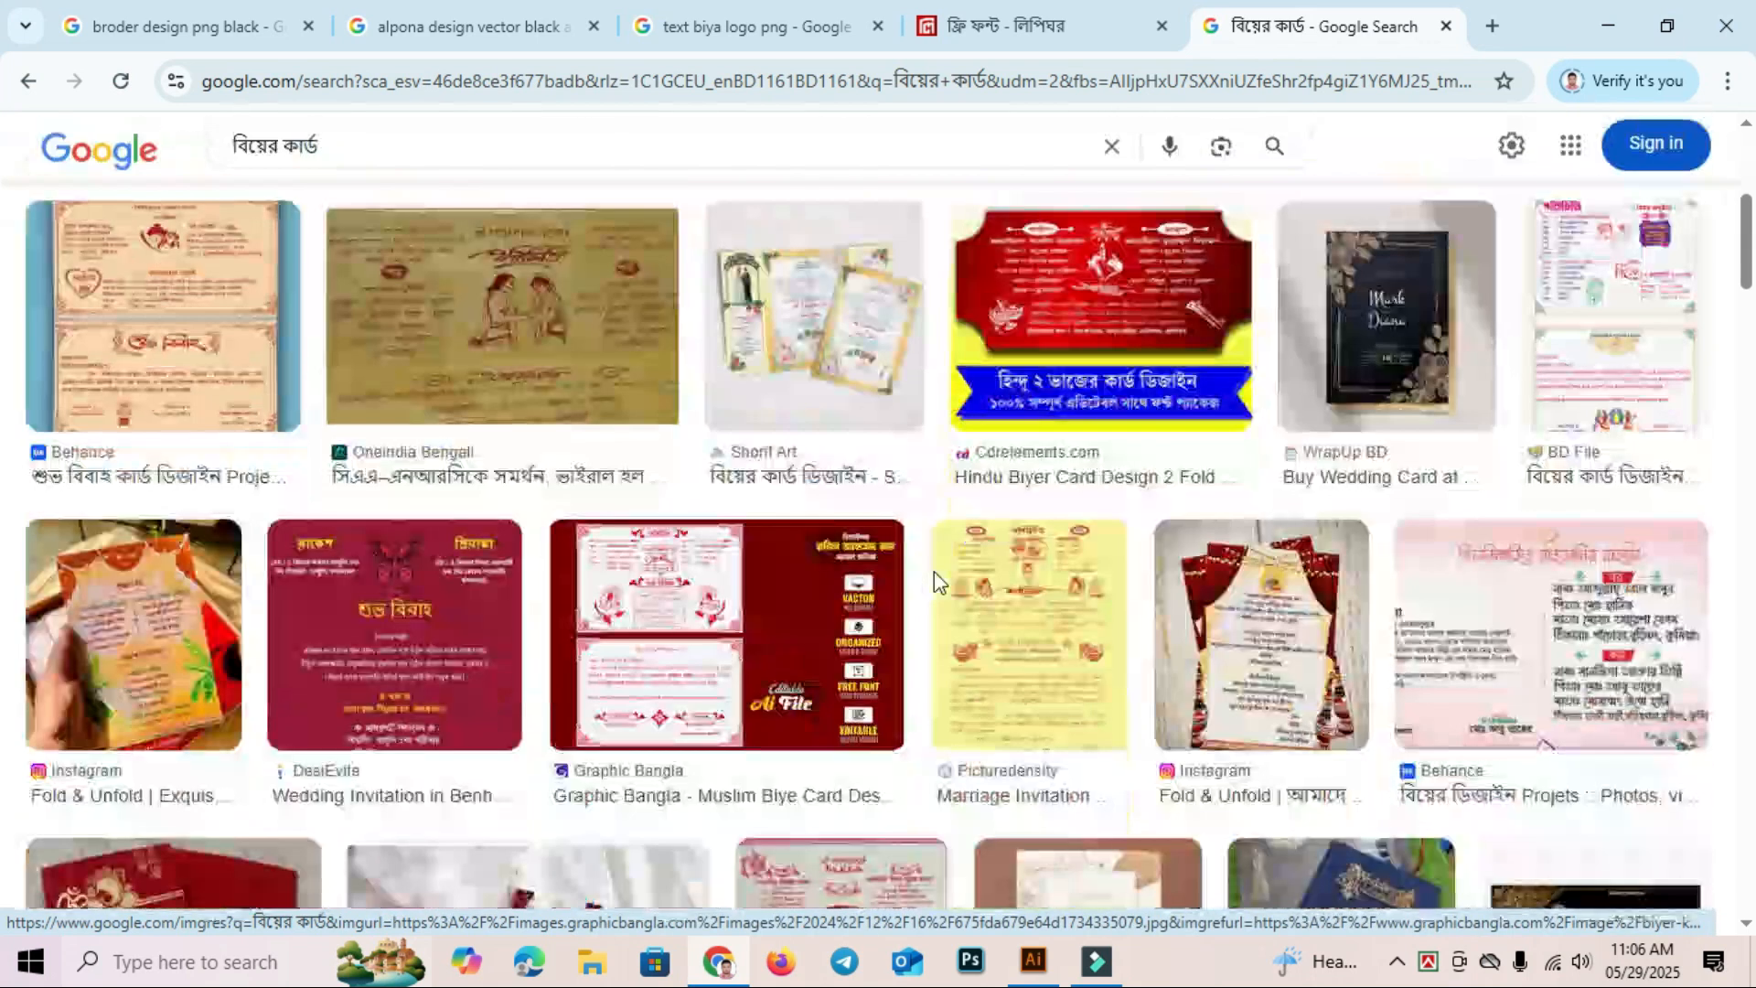
{"action": "scroll", "coordinate": [935, 583], "scroll_direction": "up", "scroll_amount": 5}
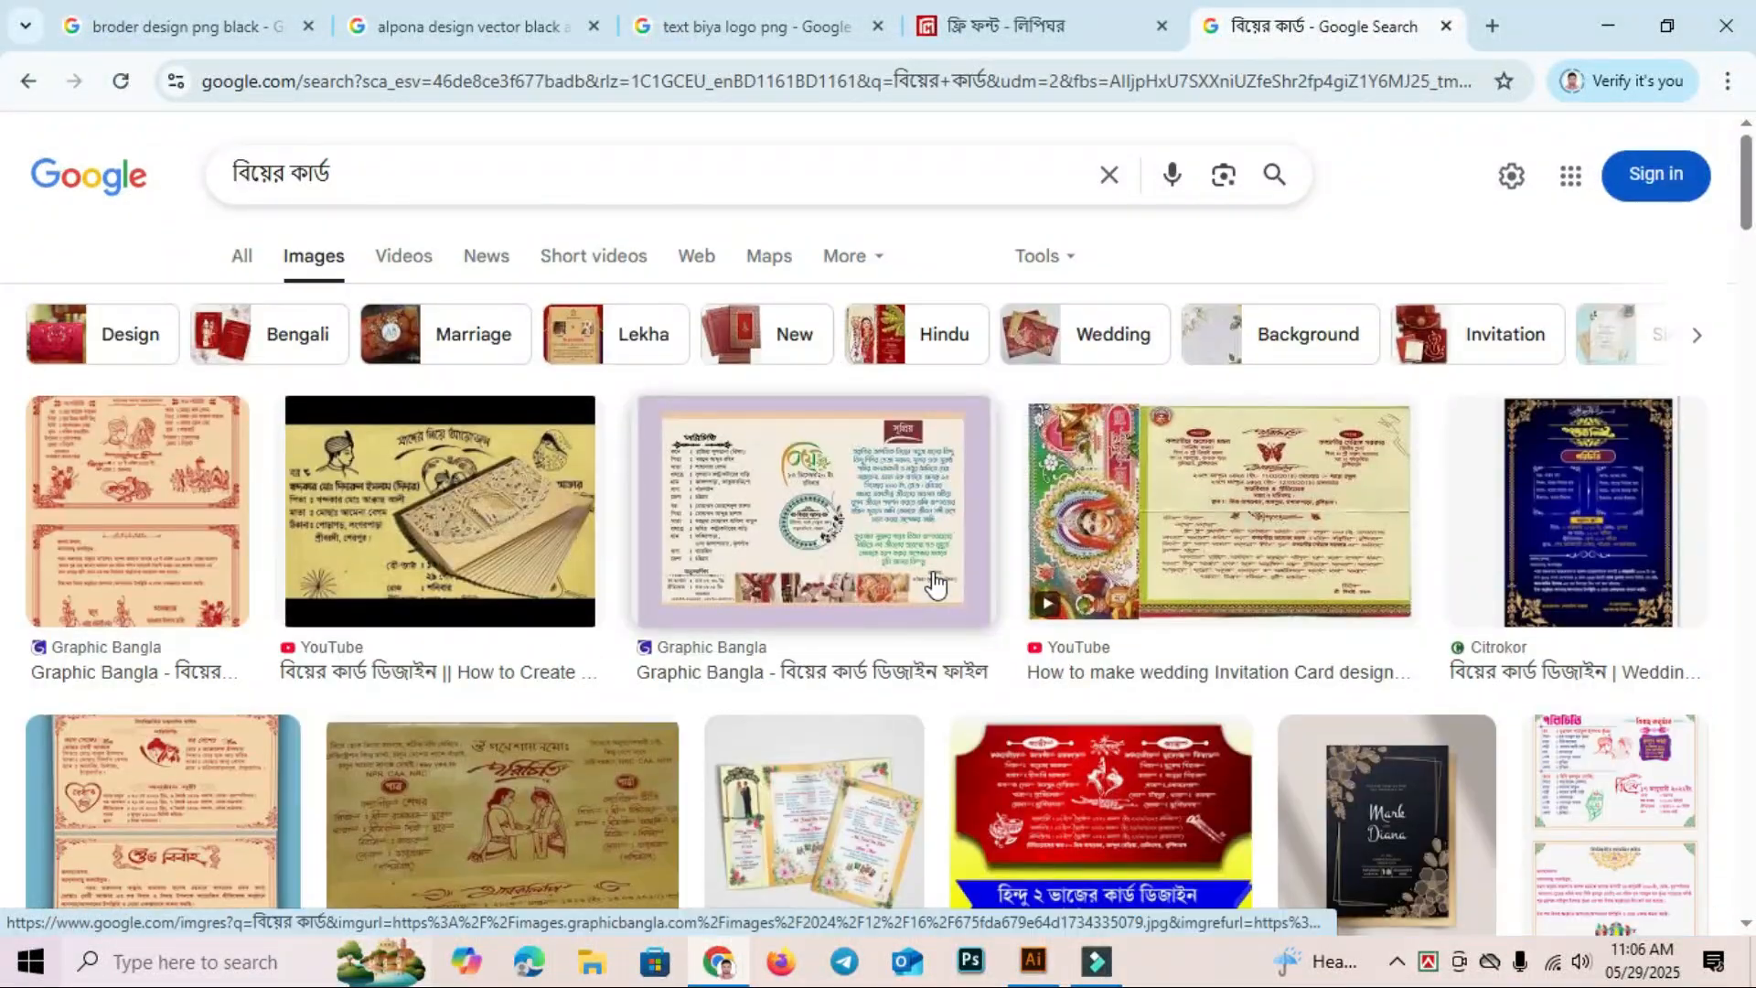
{"action": "scroll", "coordinate": [937, 582], "scroll_direction": "down", "scroll_amount": 4}
{"action": "scroll", "coordinate": [935, 582], "scroll_direction": "down", "scroll_amount": 13}
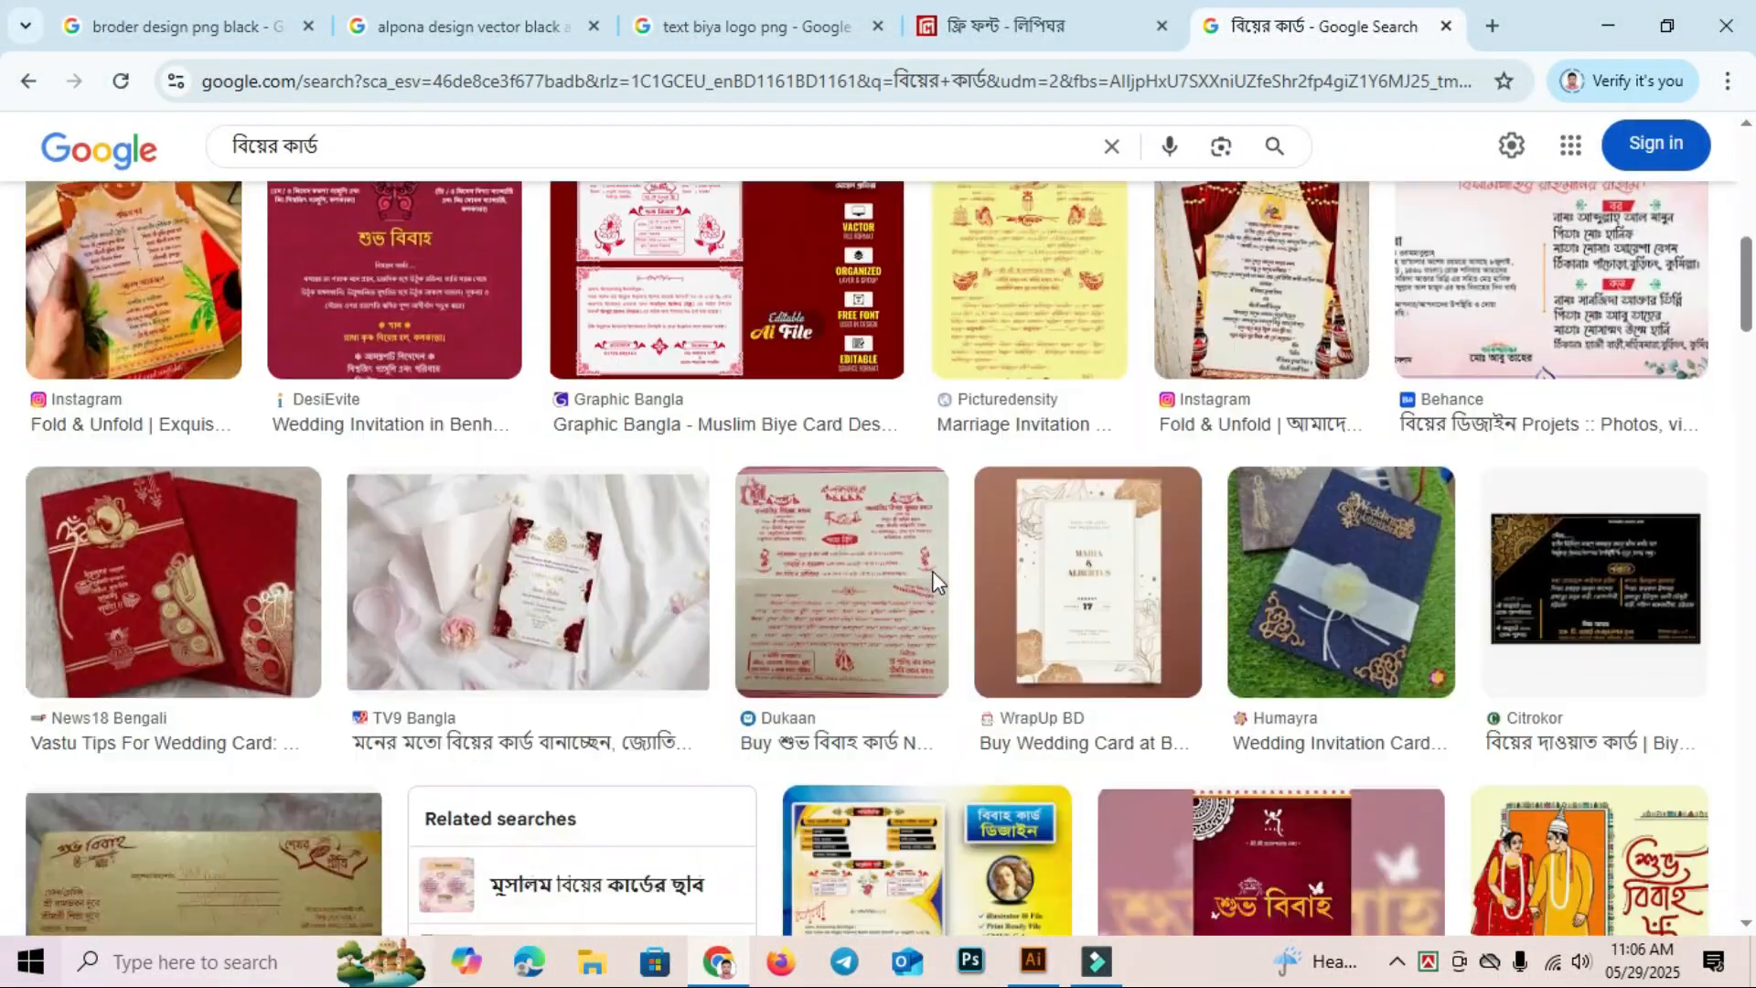
{"action": "scroll", "coordinate": [934, 582], "scroll_direction": "up", "scroll_amount": 10}
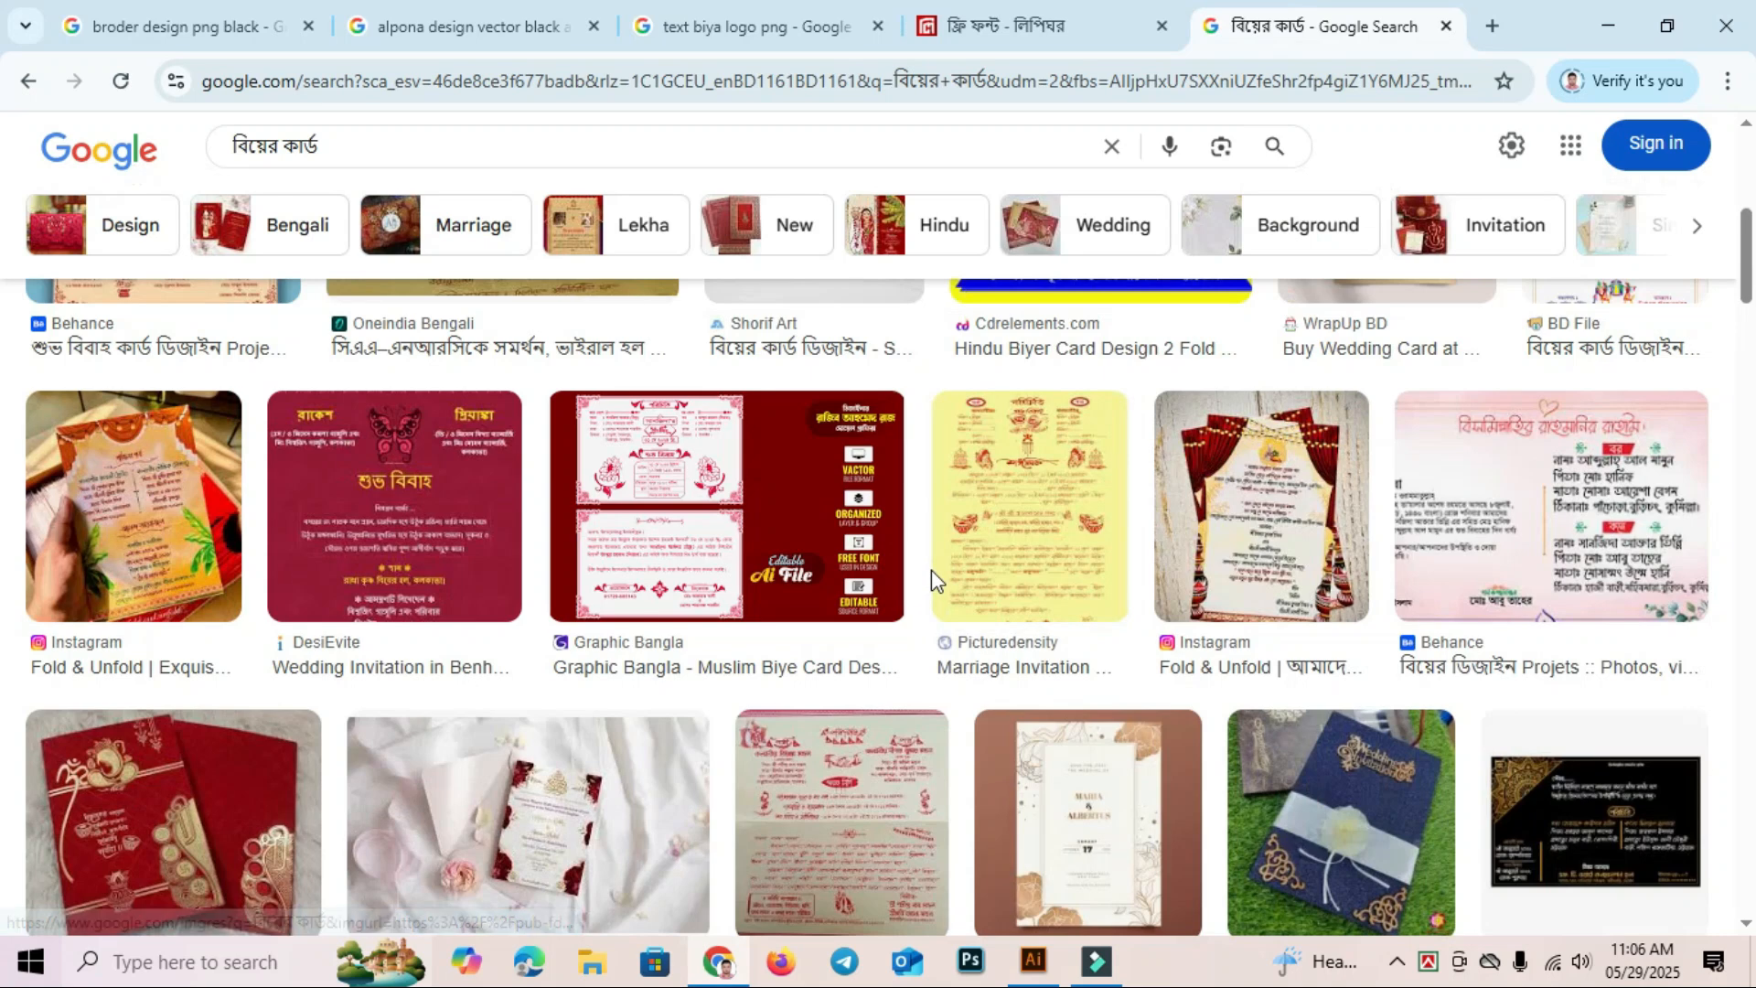
{"action": "scroll", "coordinate": [933, 582], "scroll_direction": "up", "scroll_amount": 6}
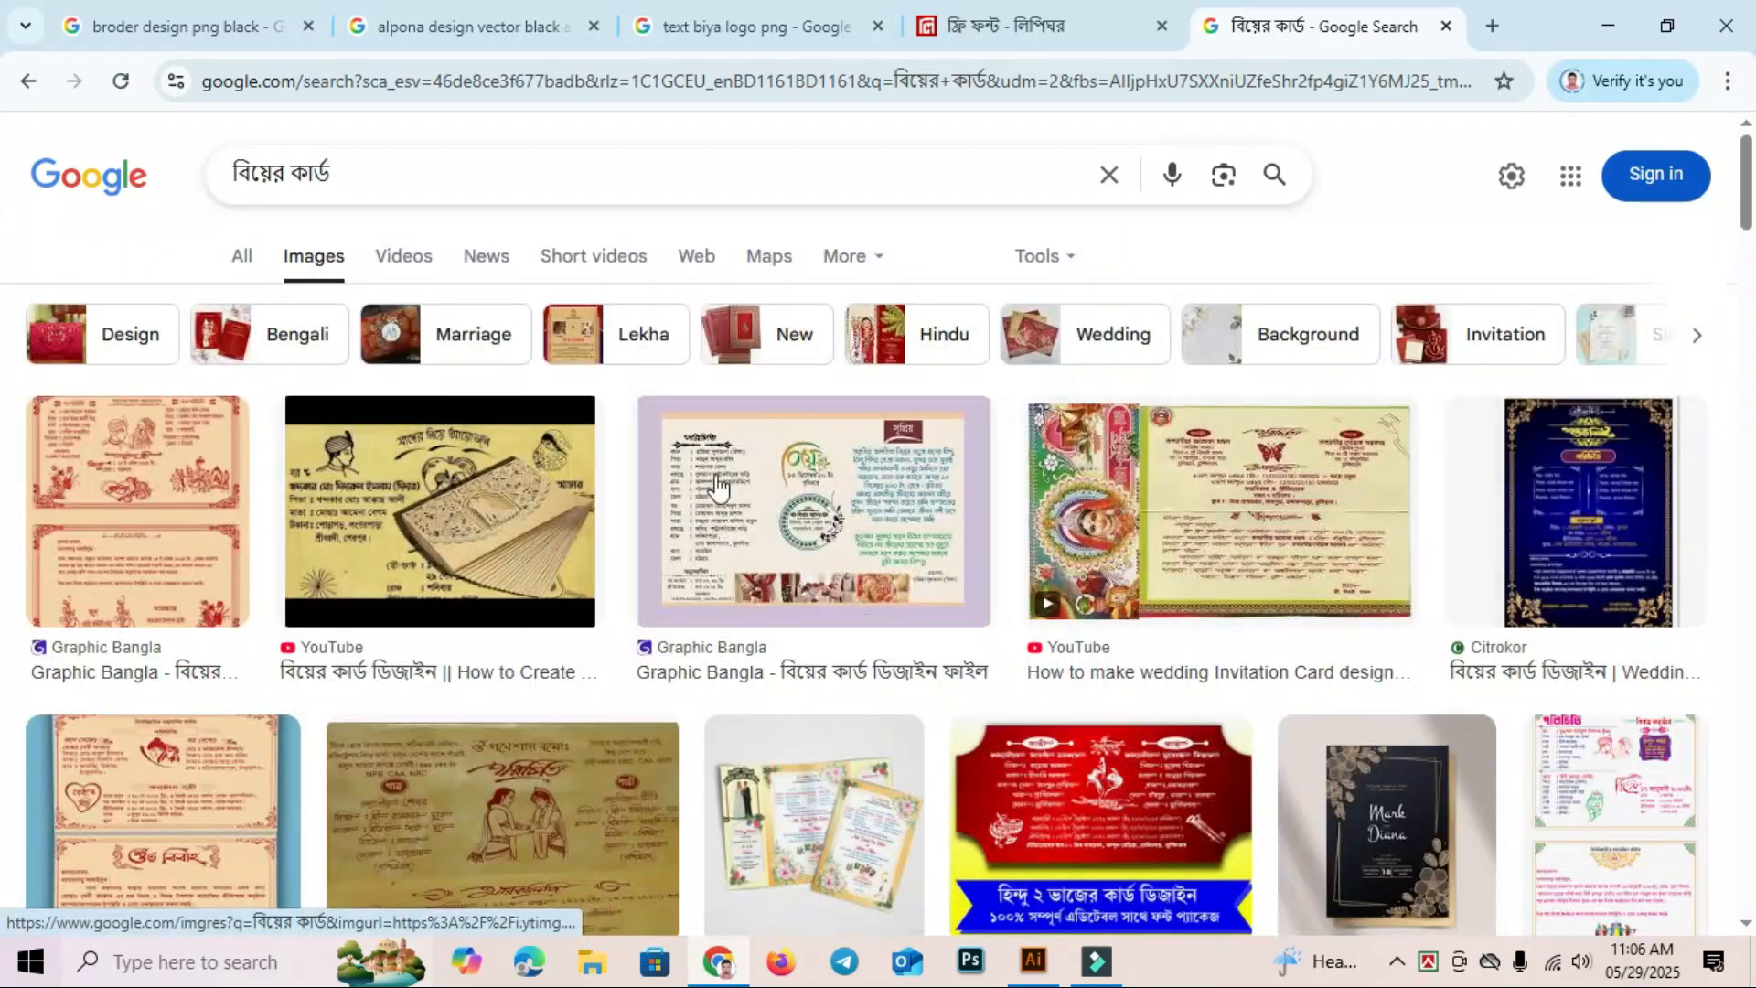
{"action": "scroll", "coordinate": [934, 581], "scroll_direction": "down", "scroll_amount": 5}
Switch to Illustrator and examine the prepared card texts, ornaments and the rectangular border frame.
{"action": "left_click", "coordinate": [1044, 940]}
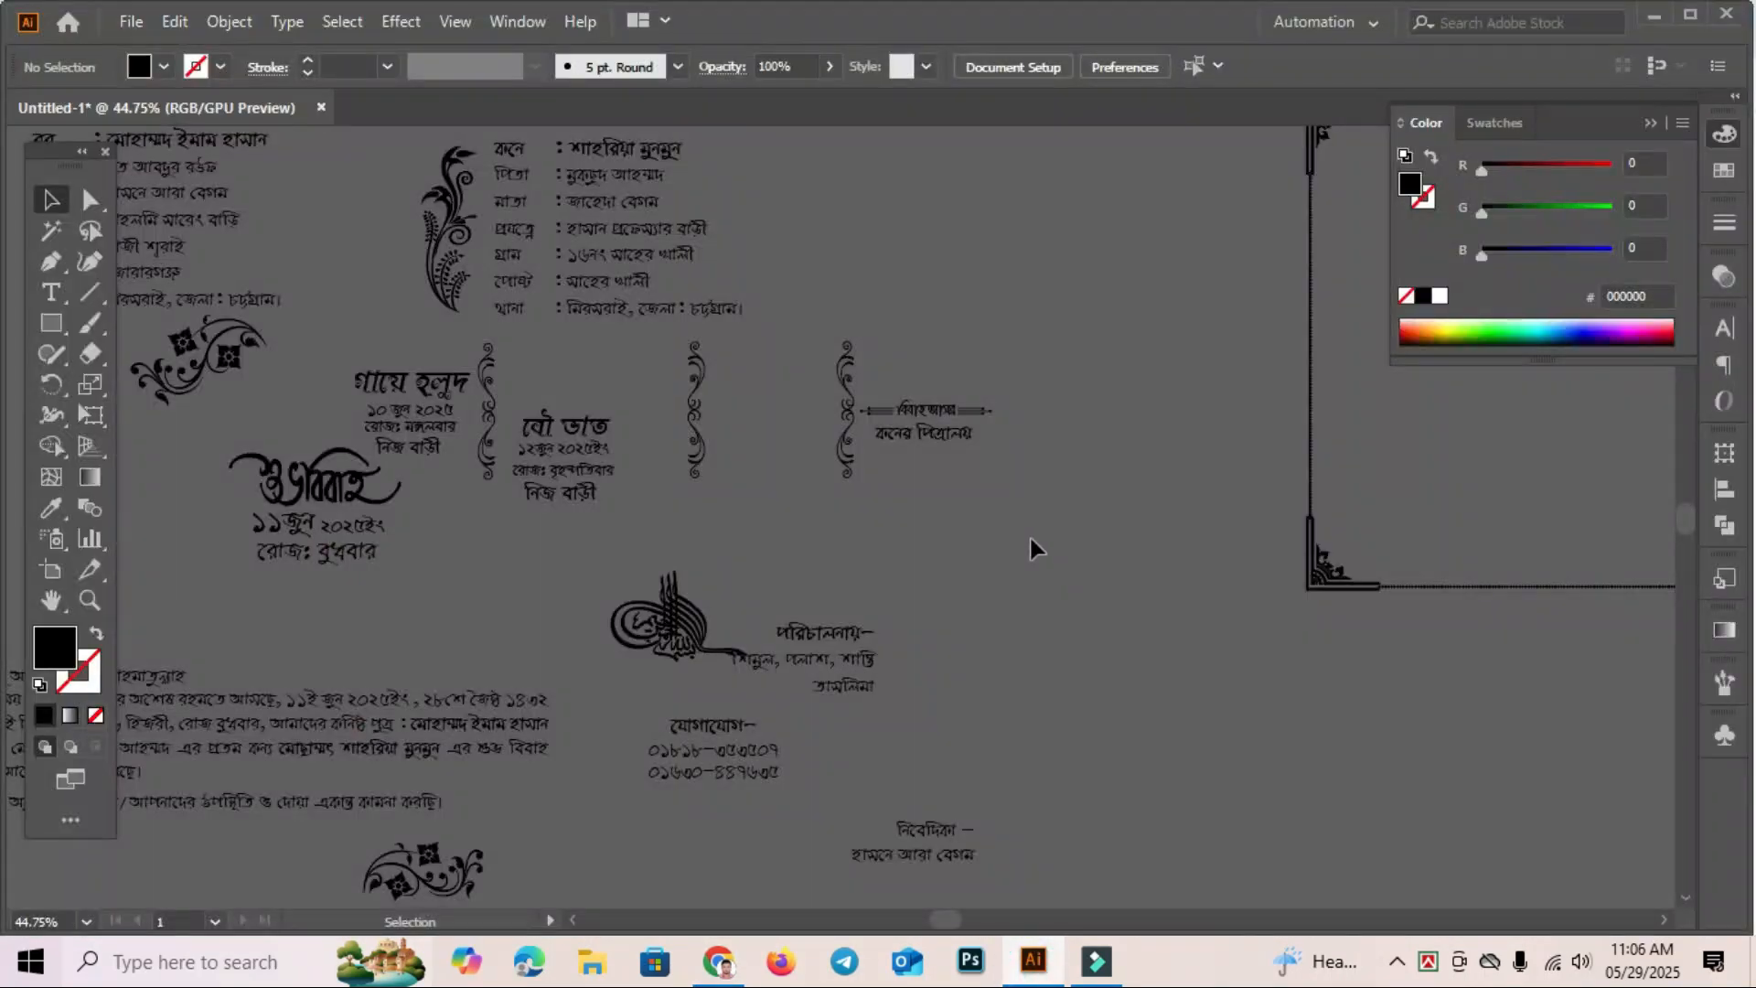
{"action": "scroll", "coordinate": [1029, 548], "scroll_direction": "right", "scroll_amount": 10}
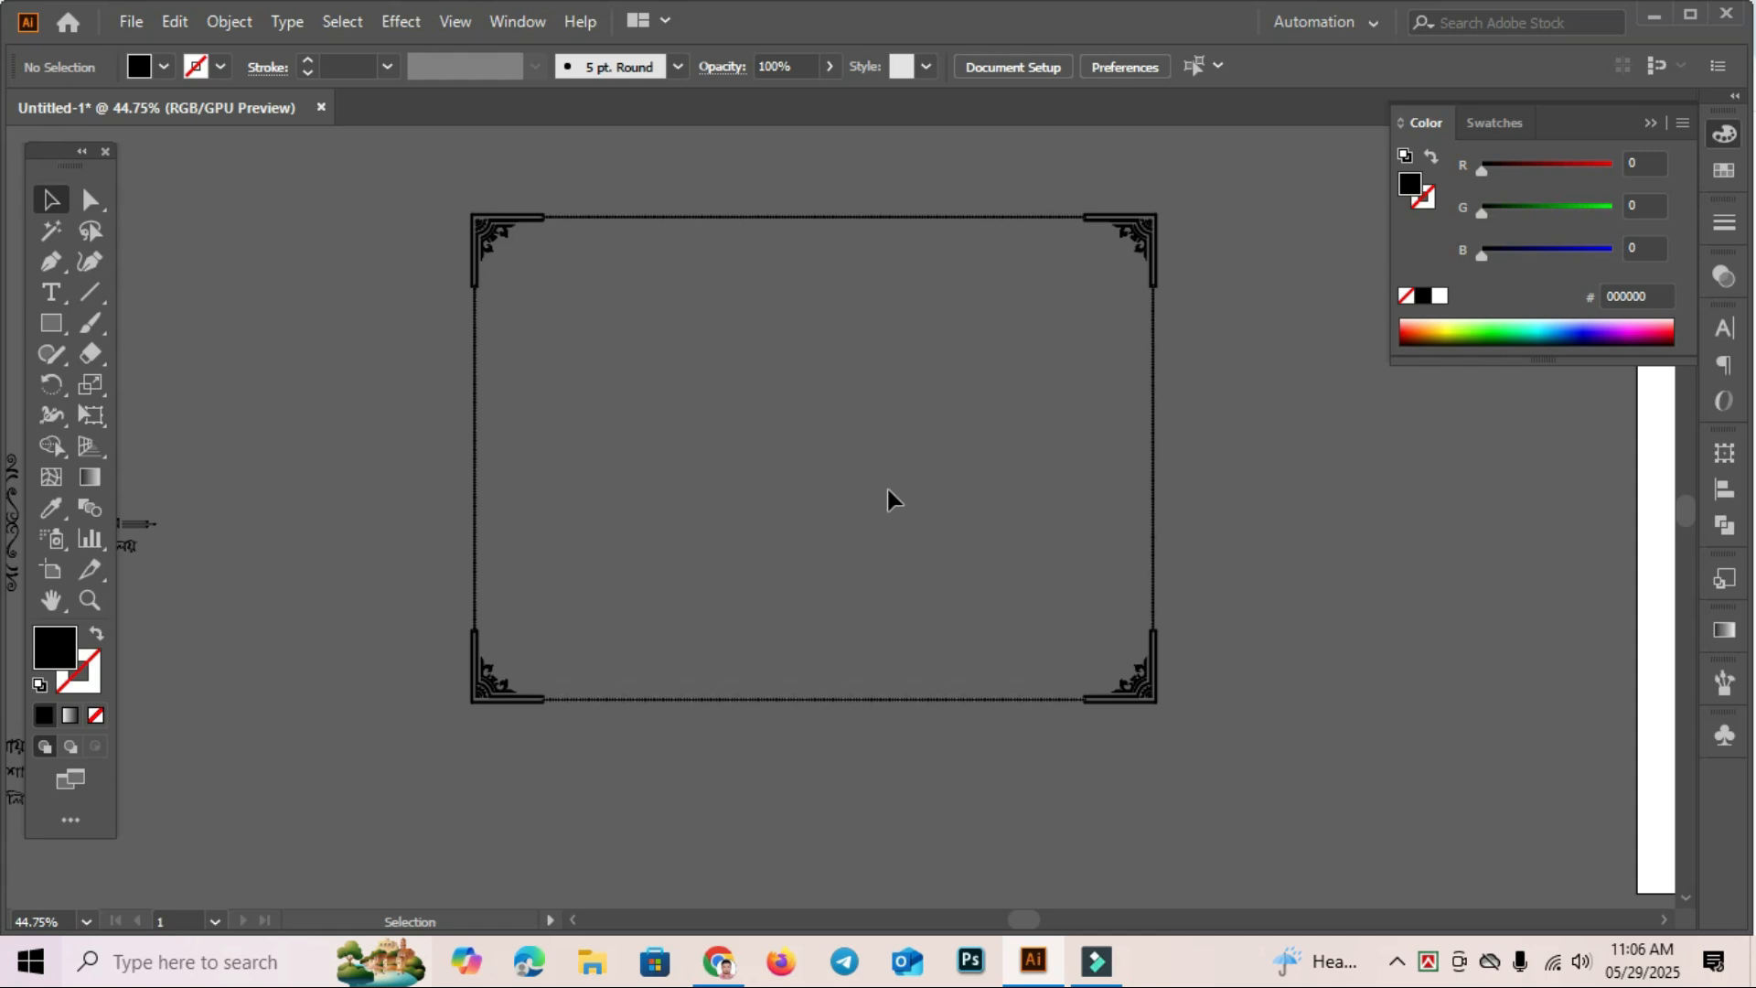
{"action": "left_click_drag", "start_coordinate": [652, 478], "coordinate": [1138, 455]}
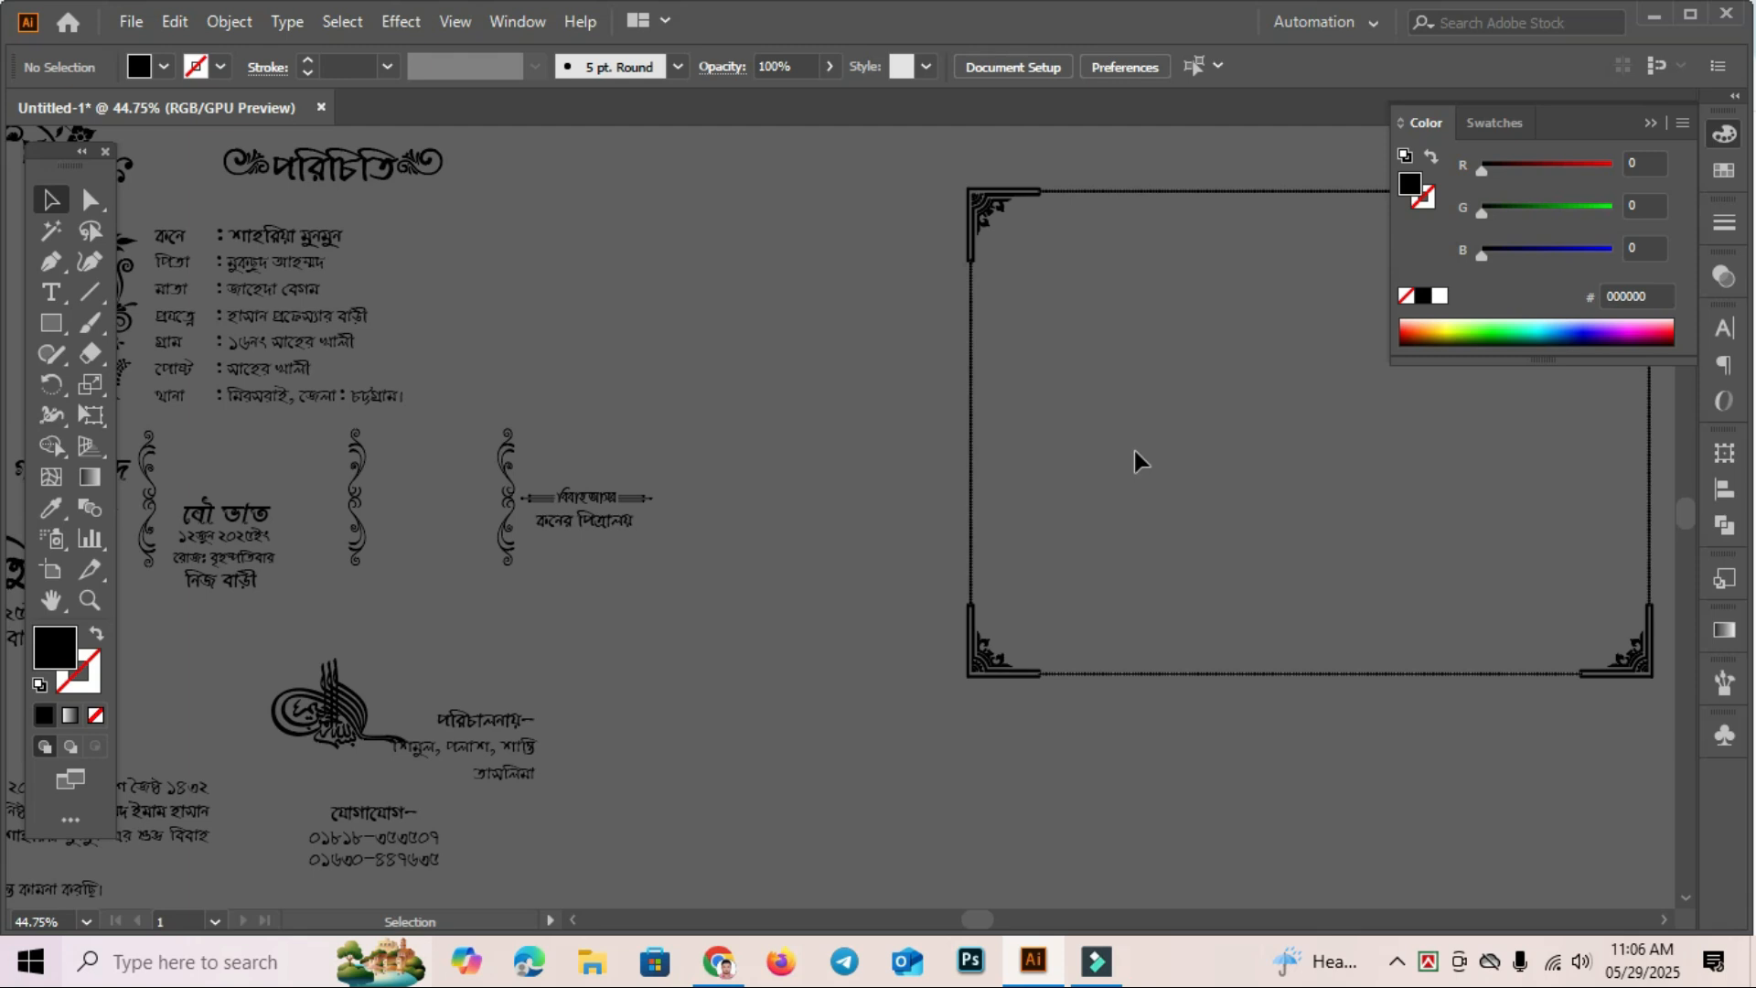
{"action": "left_click_drag", "start_coordinate": [508, 442], "coordinate": [745, 567]}
{"action": "left_click_drag", "start_coordinate": [1307, 531], "coordinate": [1061, 528]}
{"action": "left_click_drag", "start_coordinate": [505, 410], "coordinate": [1006, 410]}
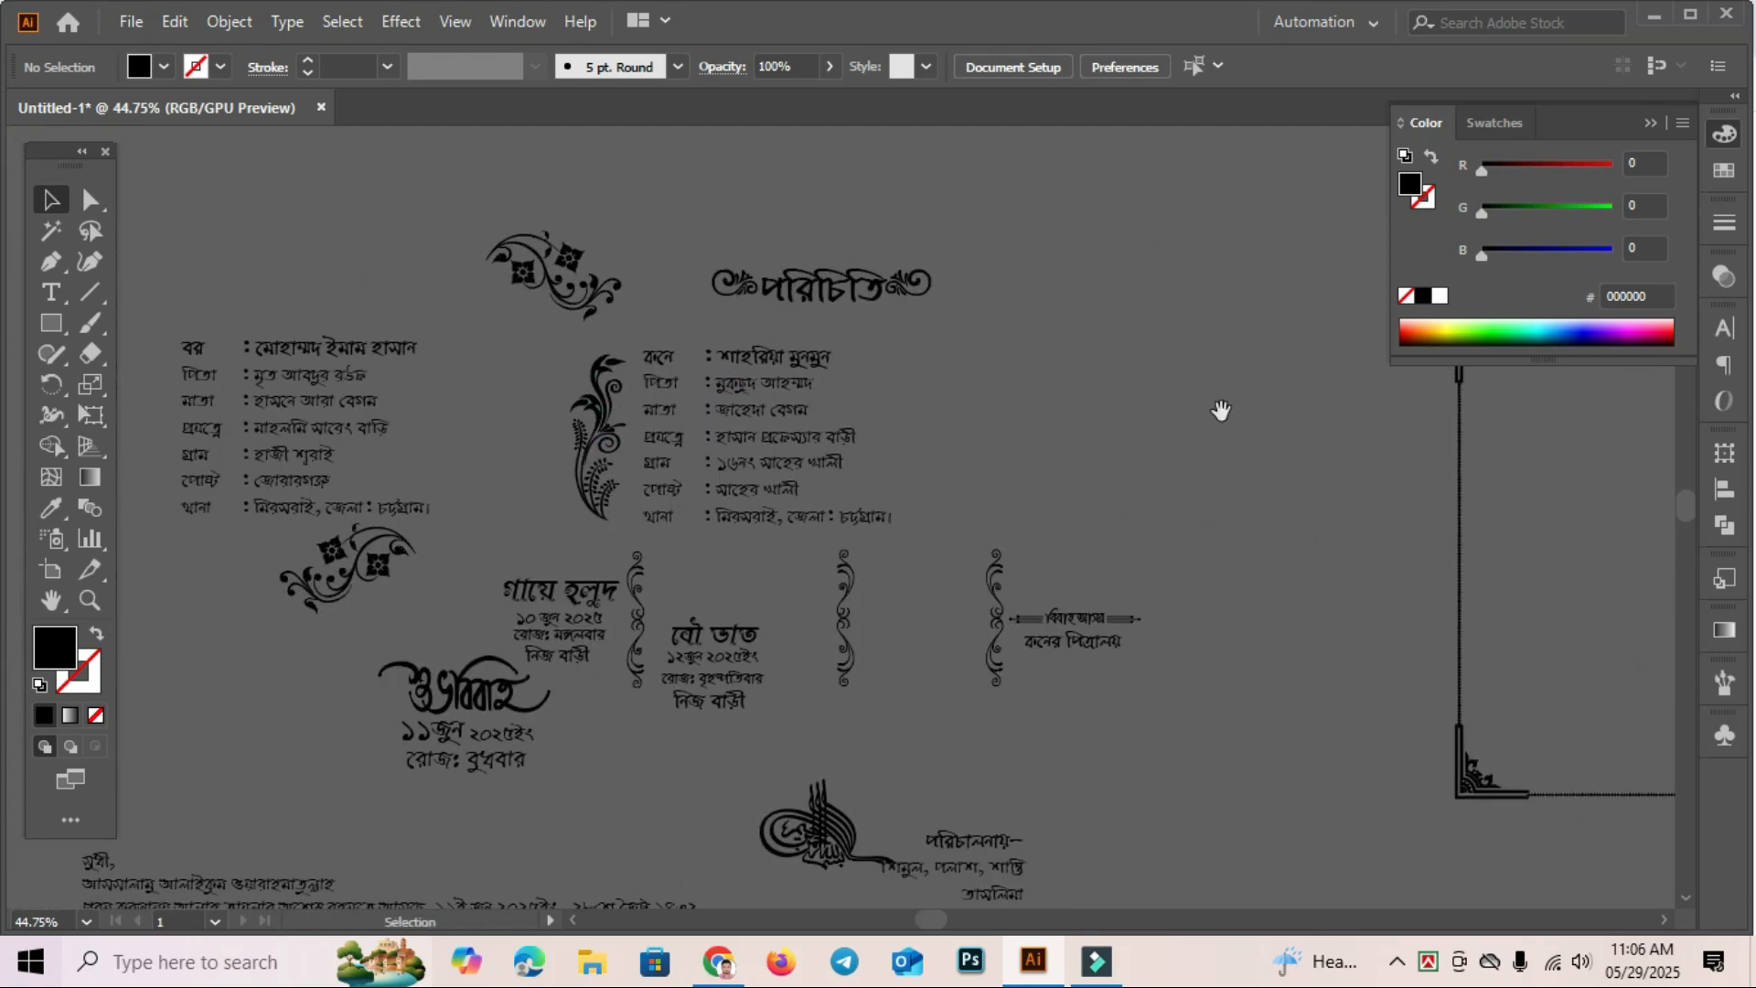
{"action": "left_click_drag", "start_coordinate": [690, 561], "coordinate": [802, 546]}
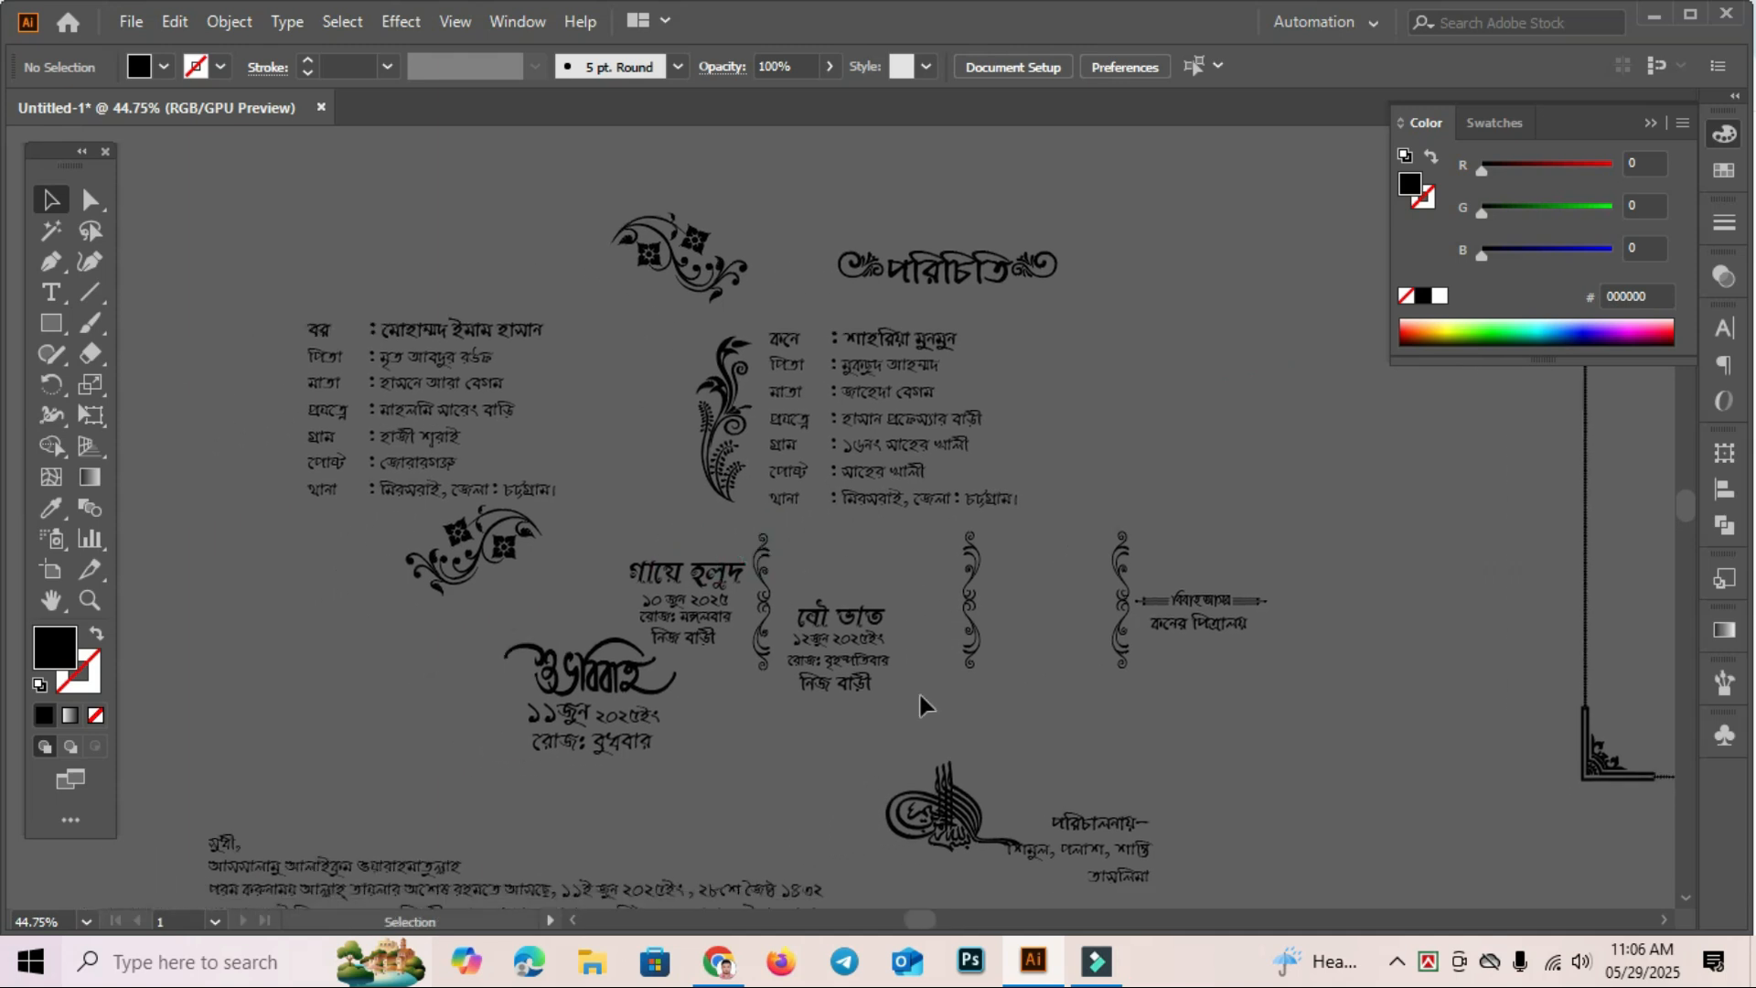
{"action": "scroll", "coordinate": [919, 689], "scroll_direction": "down", "scroll_amount": 5}
{"action": "left_click_drag", "start_coordinate": [1014, 724], "coordinate": [898, 496]}
{"action": "left_click_drag", "start_coordinate": [1258, 447], "coordinate": [893, 725]}
{"action": "left_click_drag", "start_coordinate": [1060, 360], "coordinate": [684, 635]}
{"action": "left_click_drag", "start_coordinate": [501, 470], "coordinate": [557, 472]}
Move the পরিচিতি heading with its side ornaments into the rectangular border frame, just below the middle of its upper edge.
{"action": "left_click", "coordinate": [500, 393]}
{"action": "left_click", "coordinate": [254, 258]}
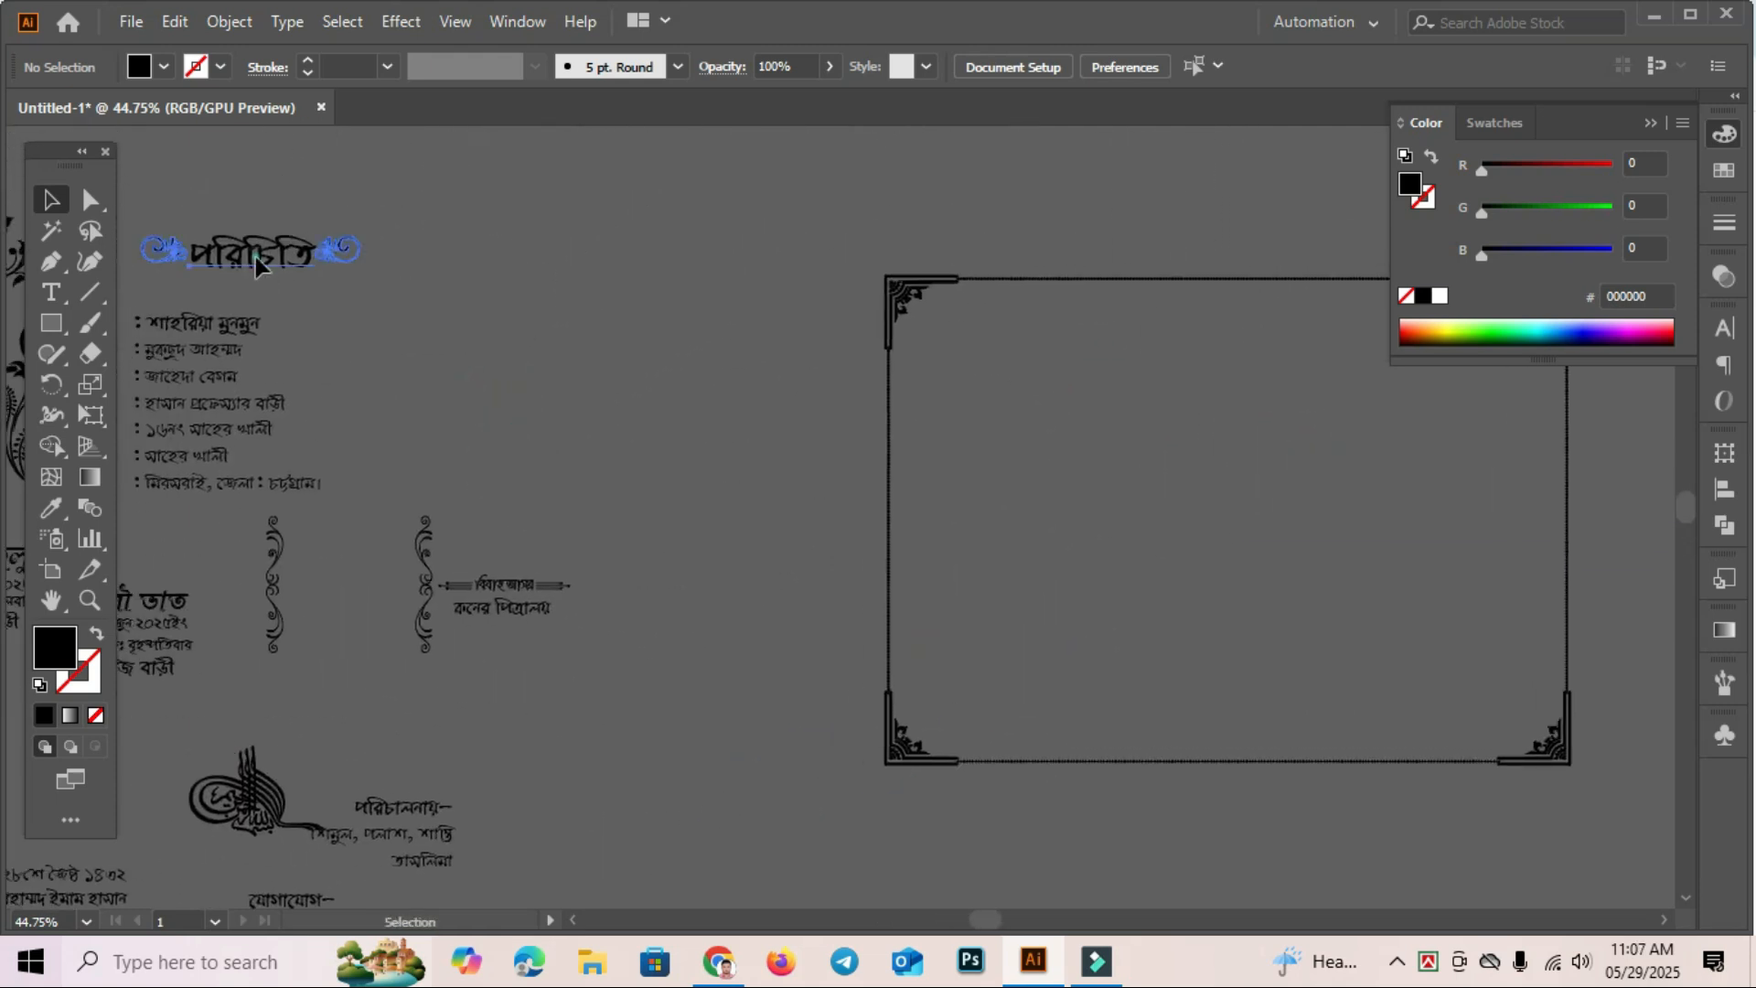
{"action": "left_click_drag", "start_coordinate": [252, 254], "coordinate": [1243, 311]}
{"action": "left_click", "coordinate": [1212, 418]}
{"action": "left_click_drag", "start_coordinate": [1286, 426], "coordinate": [1023, 462]}
{"action": "left_click", "coordinate": [1089, 486]}
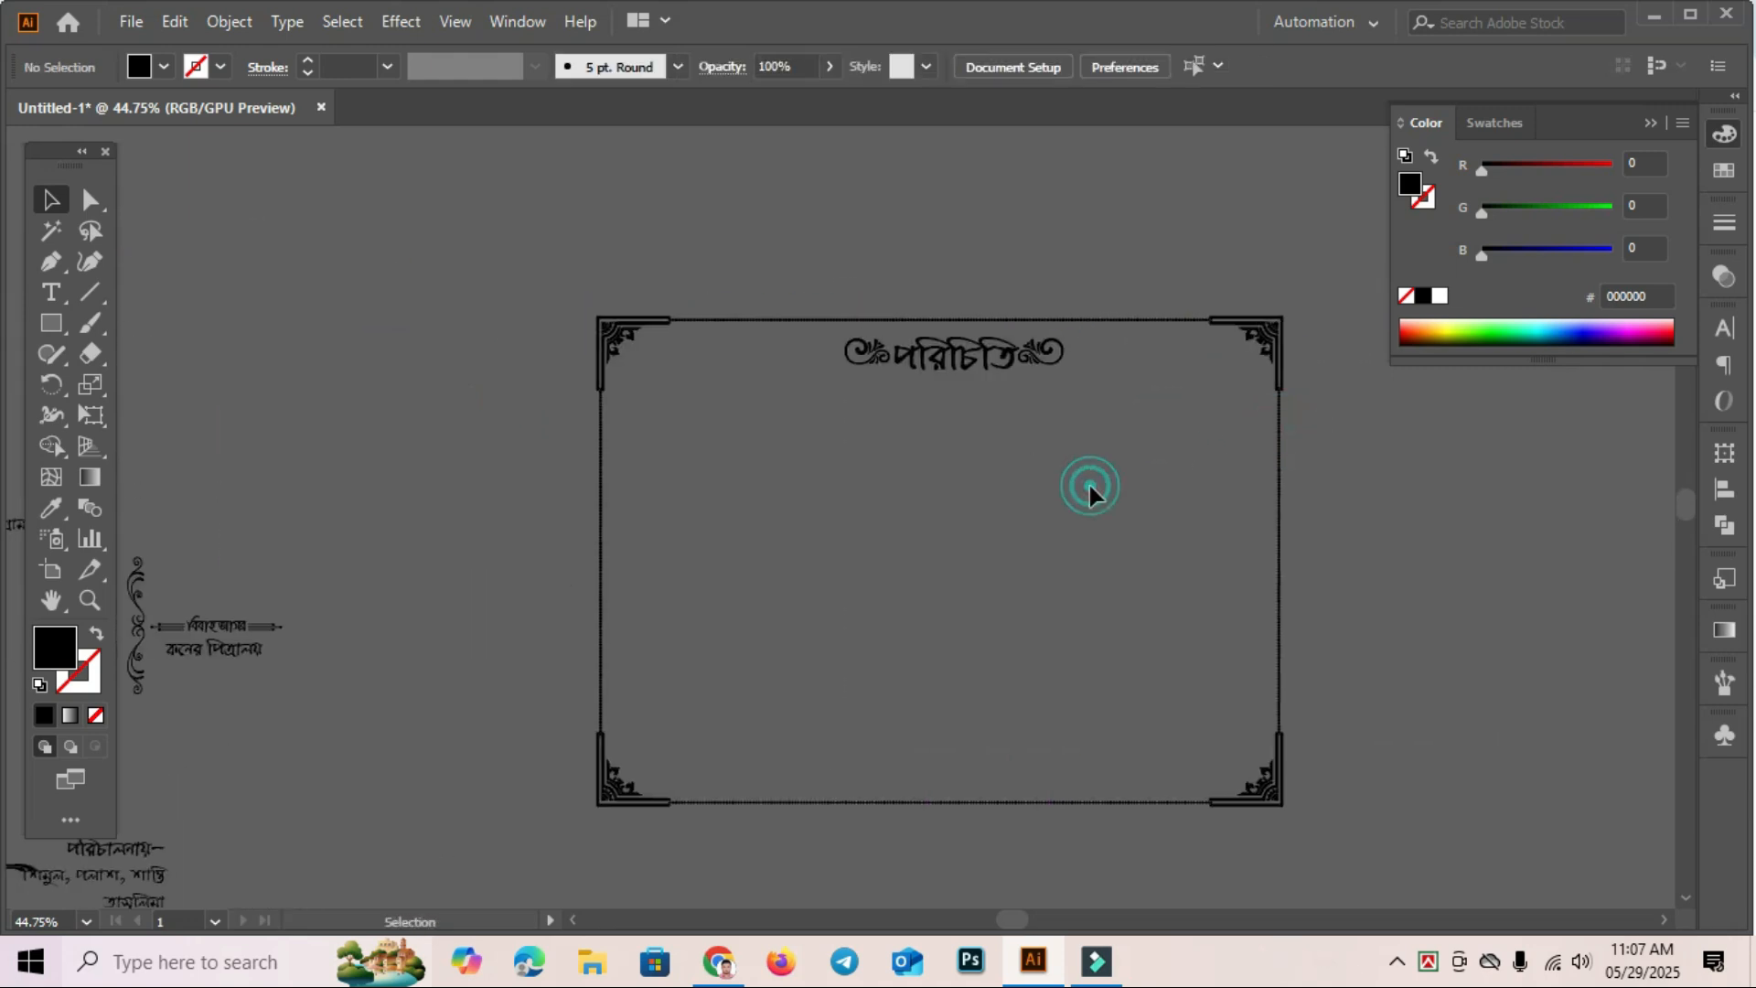
{"action": "left_click", "coordinate": [1280, 323]}
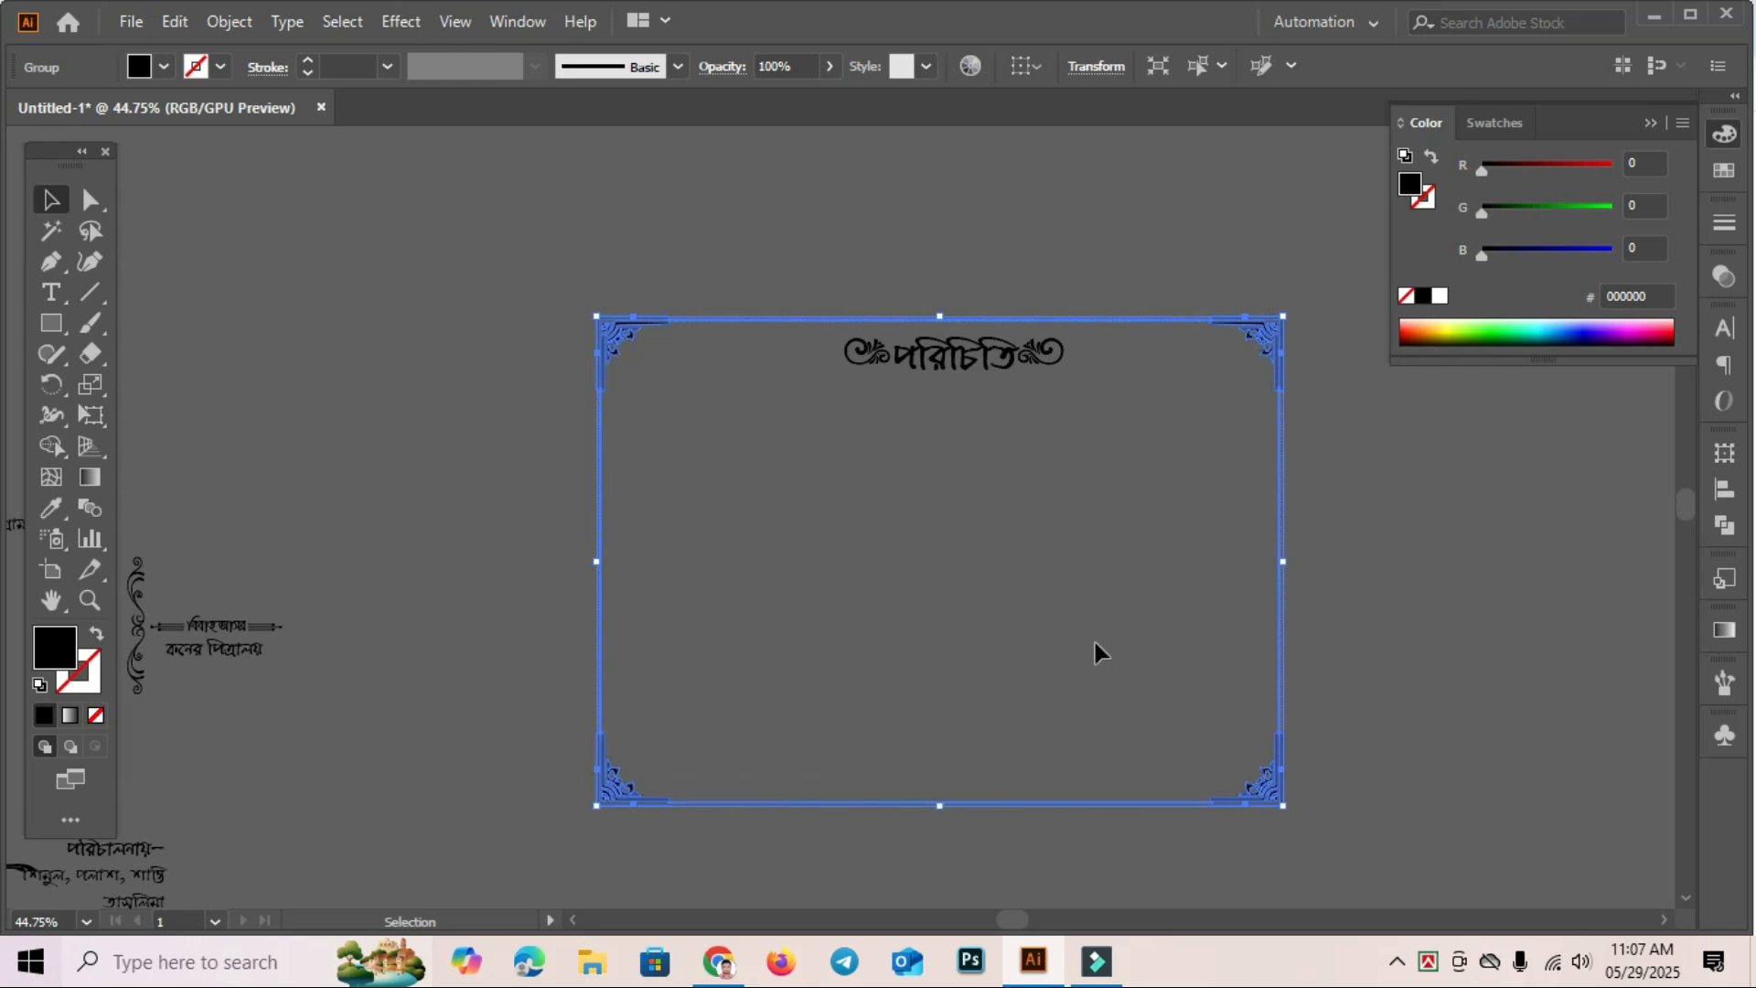
{"action": "left_click", "coordinate": [1055, 632]}
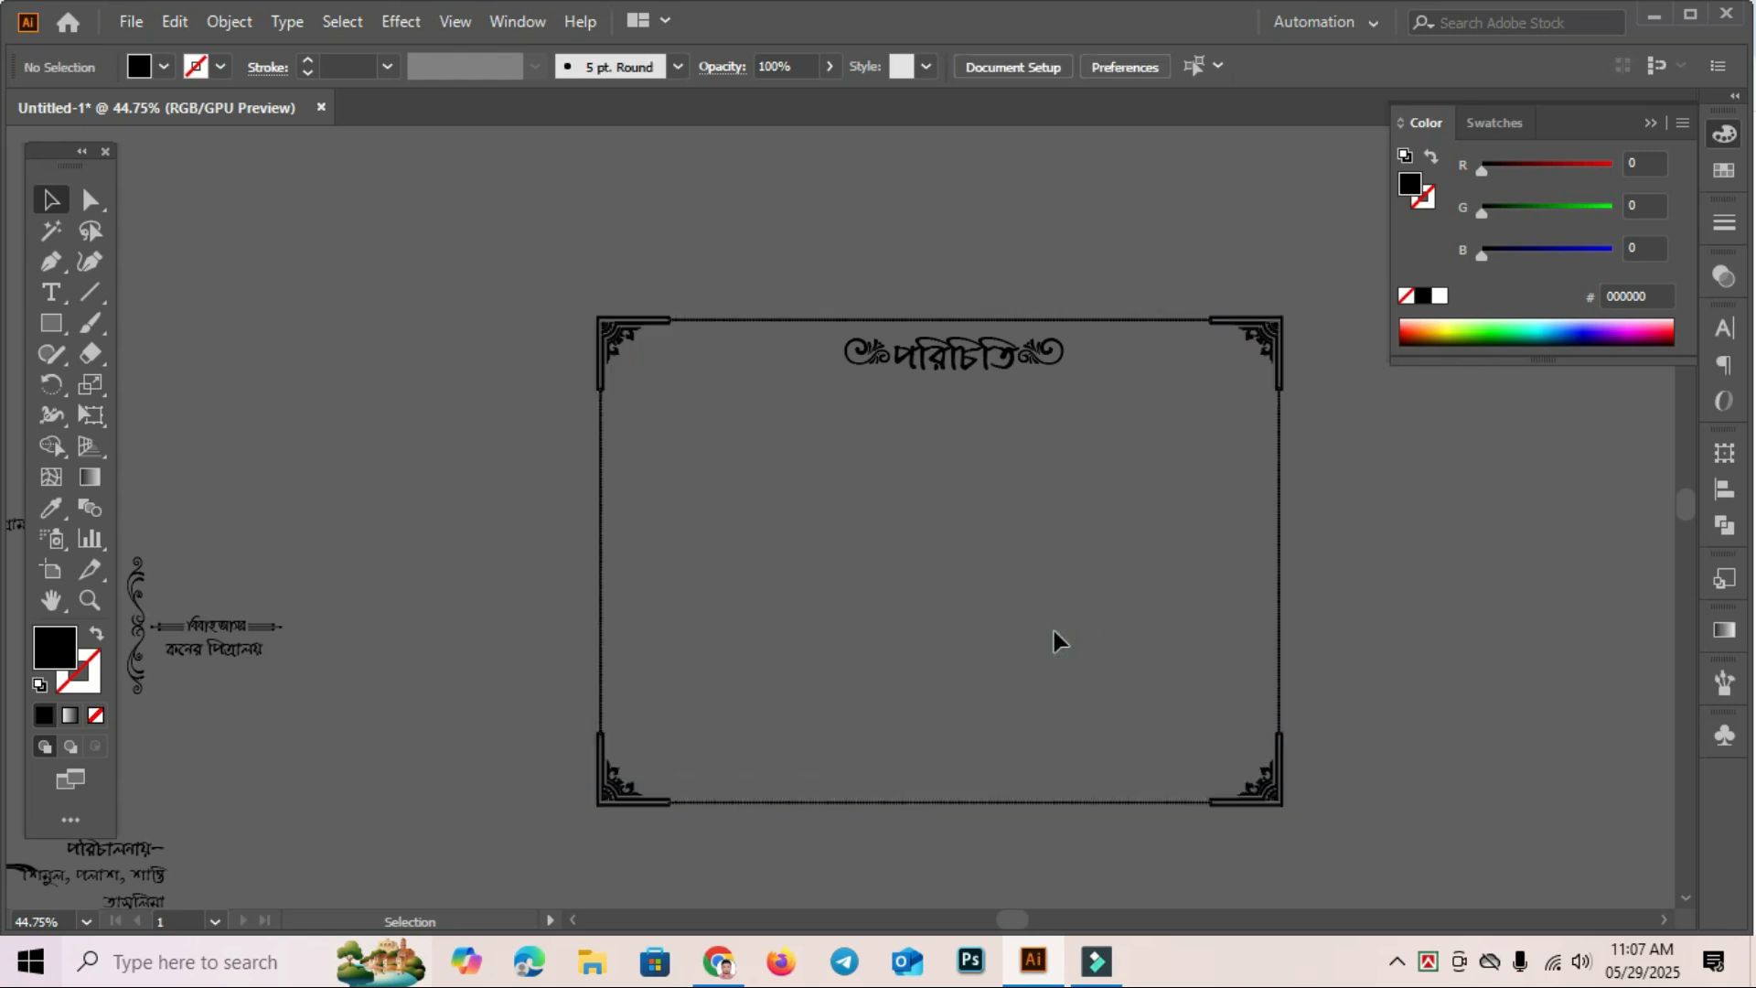
Switch to Chrome and examine the black border designs in the image results for "broder design png black".
{"action": "left_click", "coordinate": [723, 962]}
{"action": "left_click", "coordinate": [211, 11]}
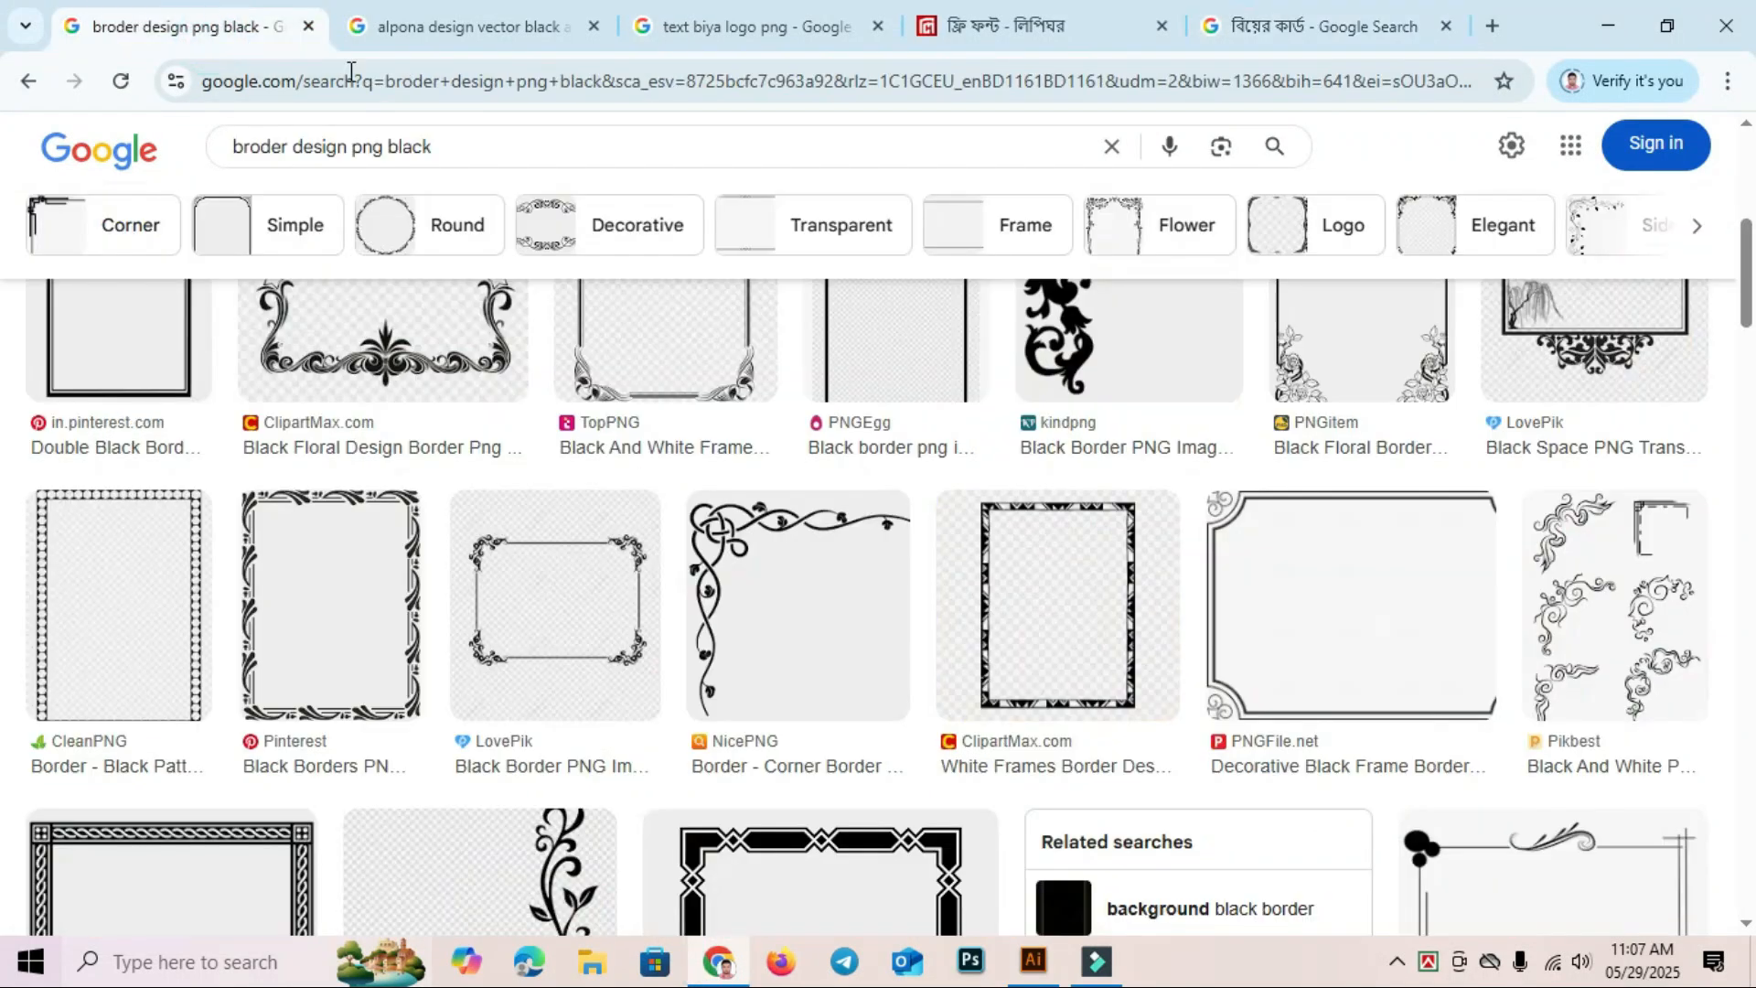
{"action": "scroll", "coordinate": [388, 298], "scroll_direction": "up", "scroll_amount": 5}
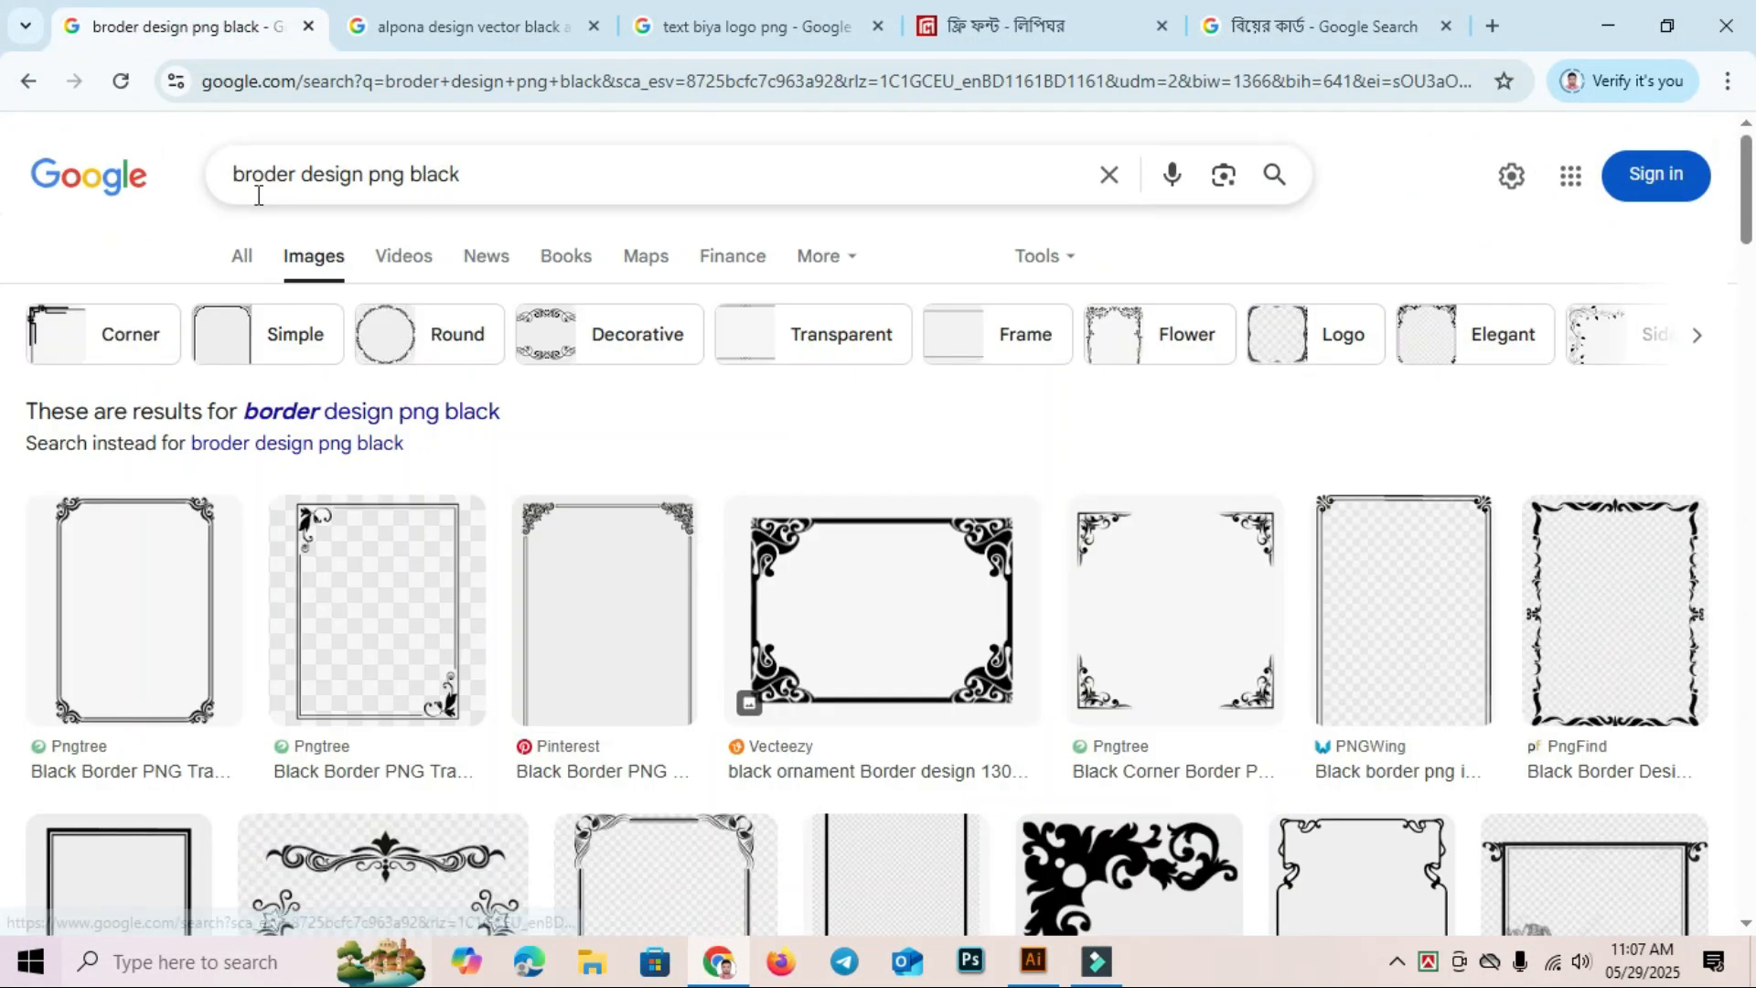
{"action": "scroll", "coordinate": [823, 588], "scroll_direction": "down", "scroll_amount": 6}
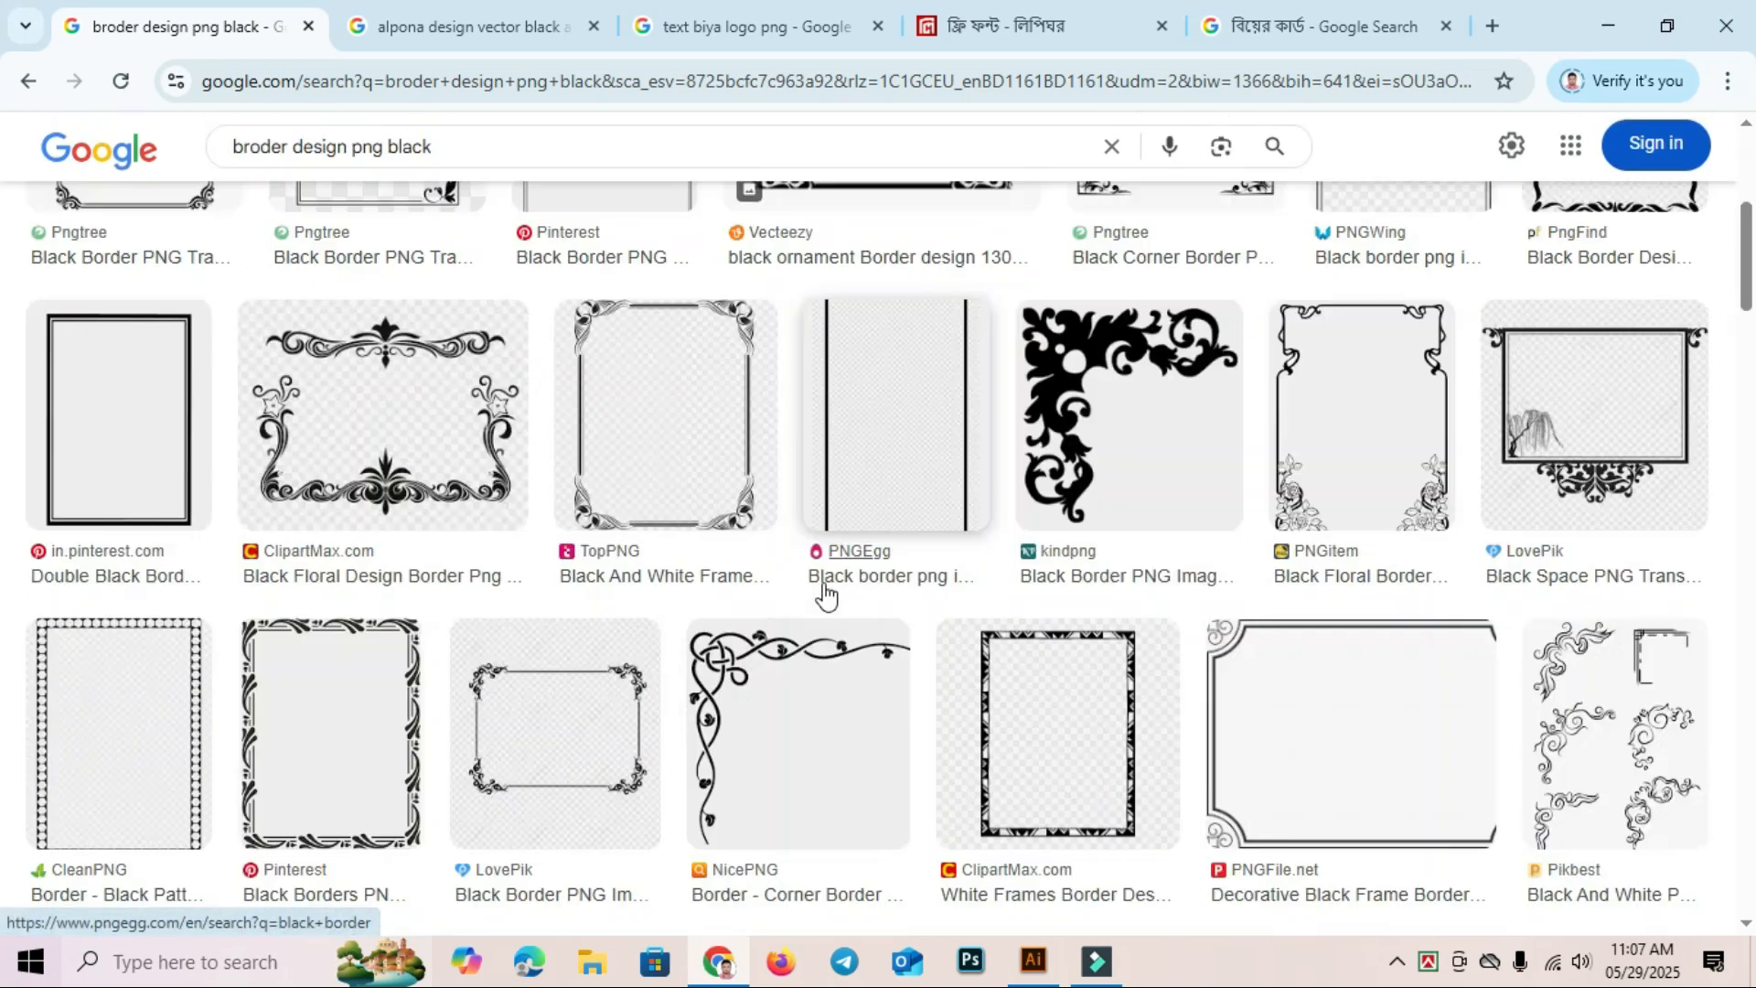
{"action": "scroll", "coordinate": [637, 506], "scroll_direction": "up", "scroll_amount": 4}
{"action": "scroll", "coordinate": [915, 549], "scroll_direction": "down", "scroll_amount": 10}
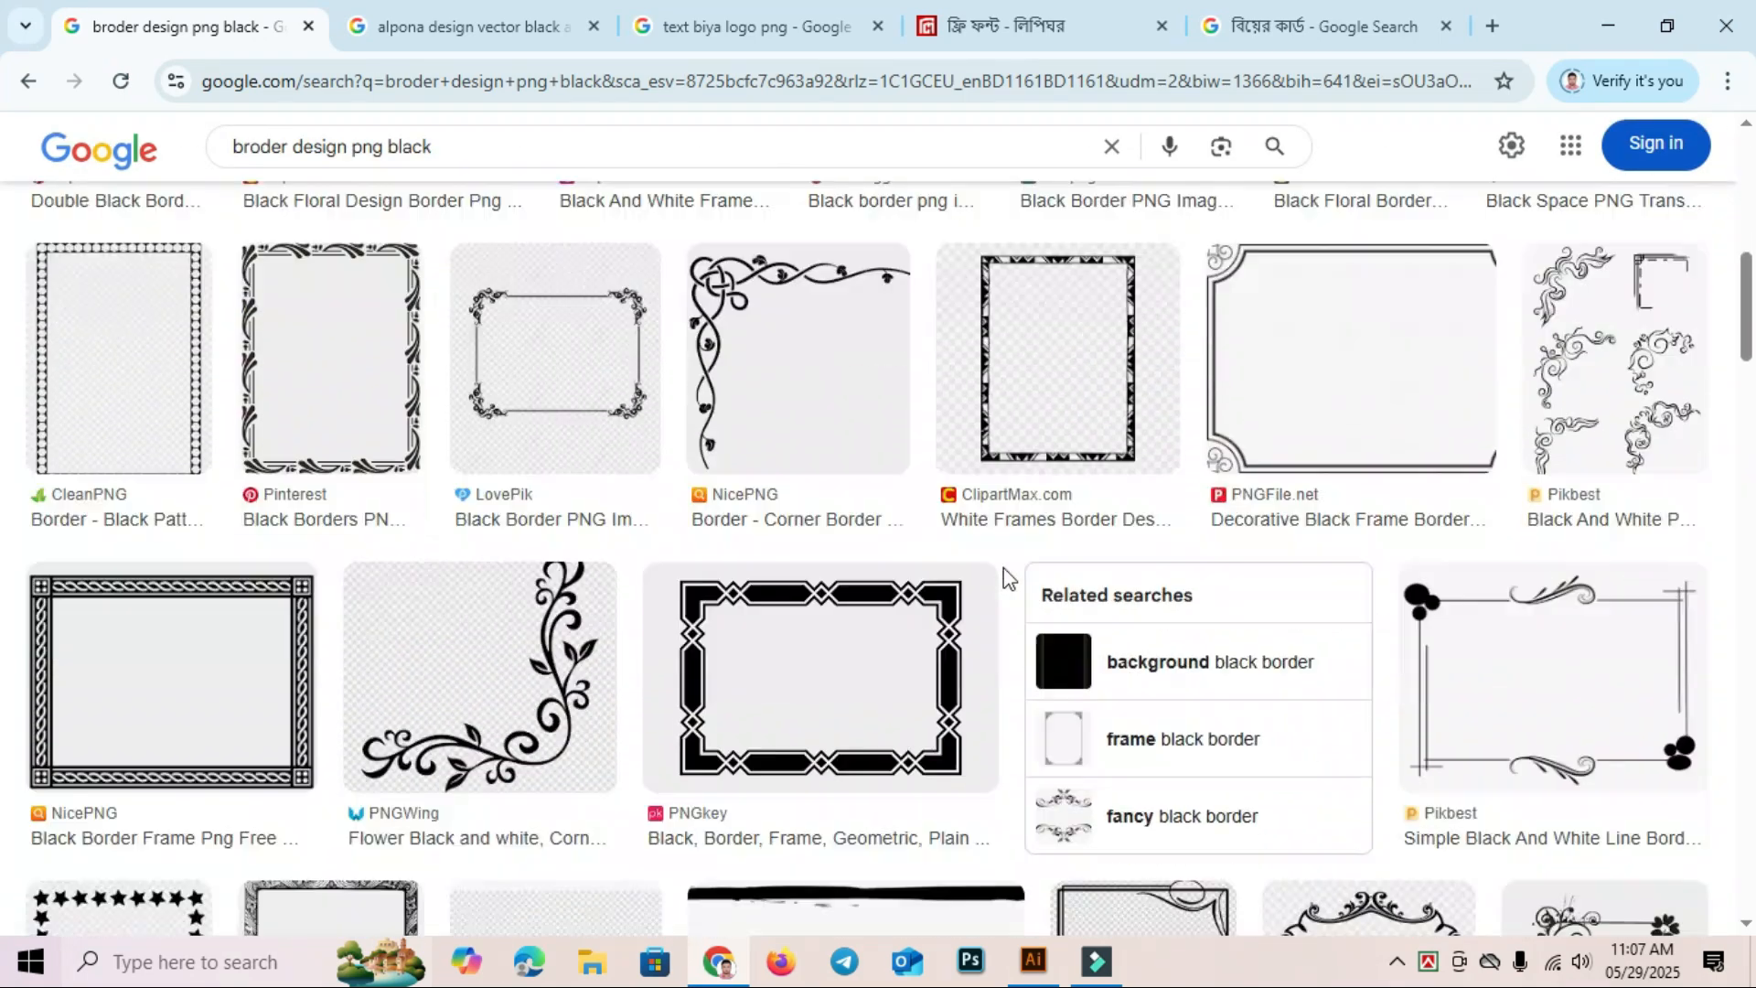
{"action": "scroll", "coordinate": [1006, 574], "scroll_direction": "up", "scroll_amount": 9}
{"action": "scroll", "coordinate": [1006, 576], "scroll_direction": "up", "scroll_amount": 4}
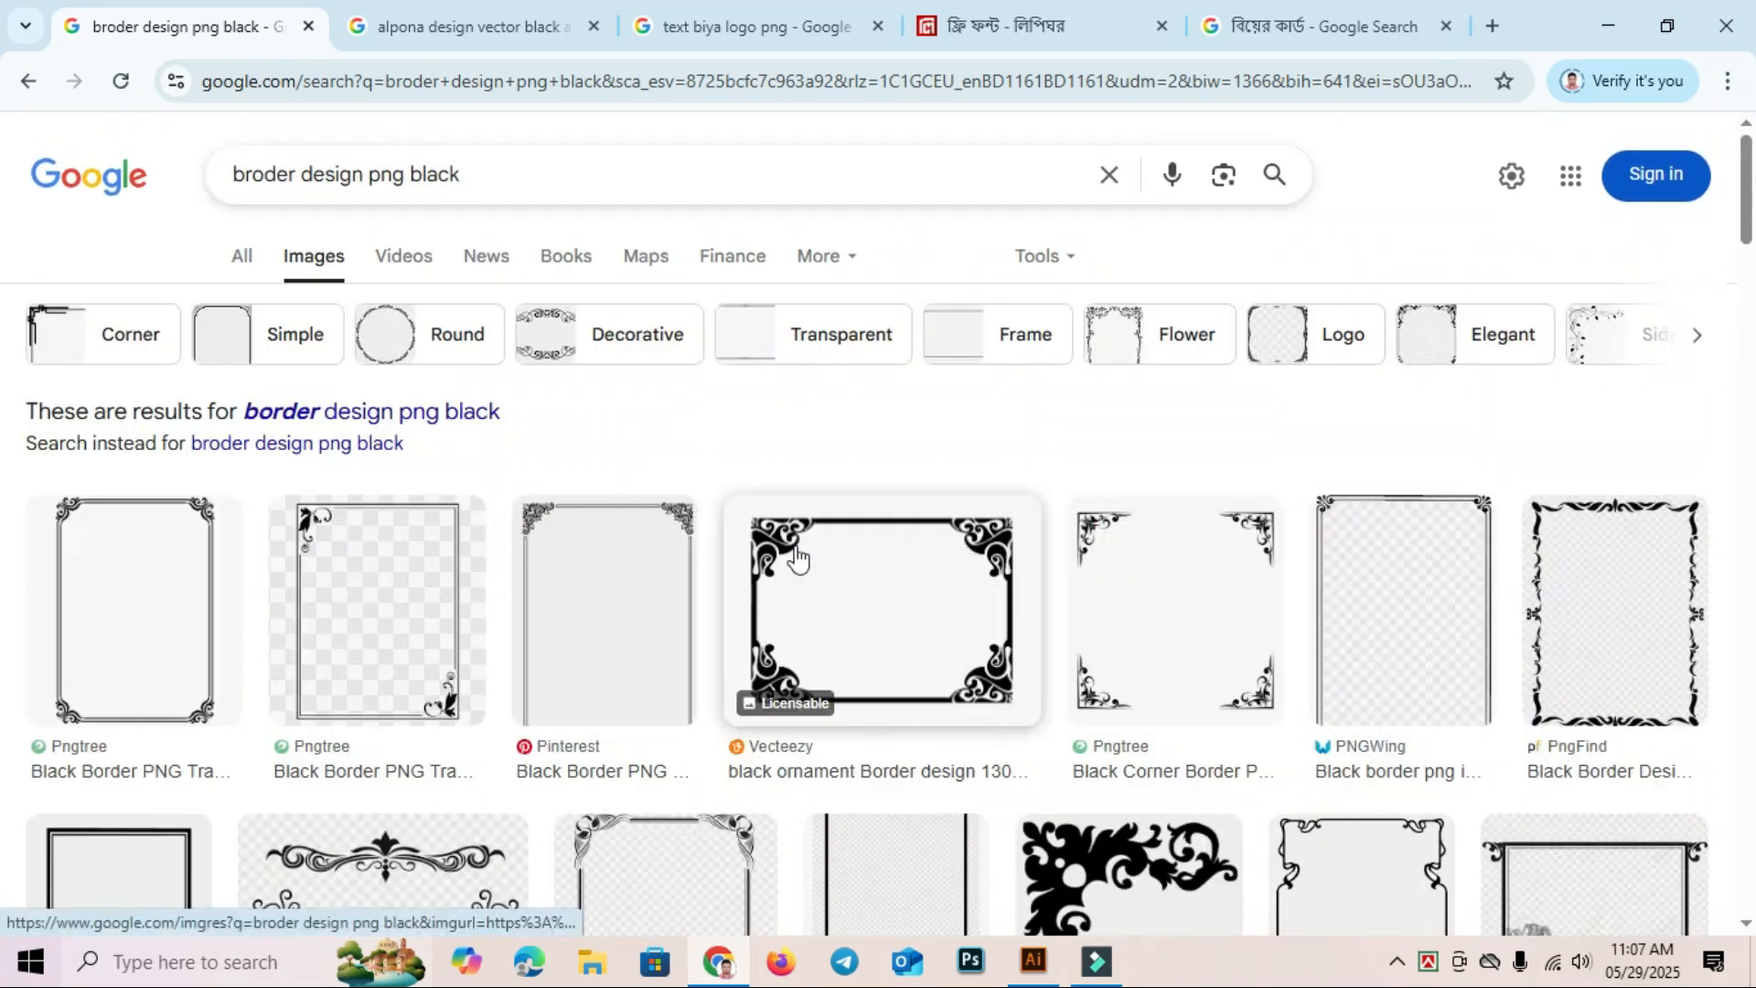
{"action": "scroll", "coordinate": [651, 545], "scroll_direction": "down", "scroll_amount": 3}
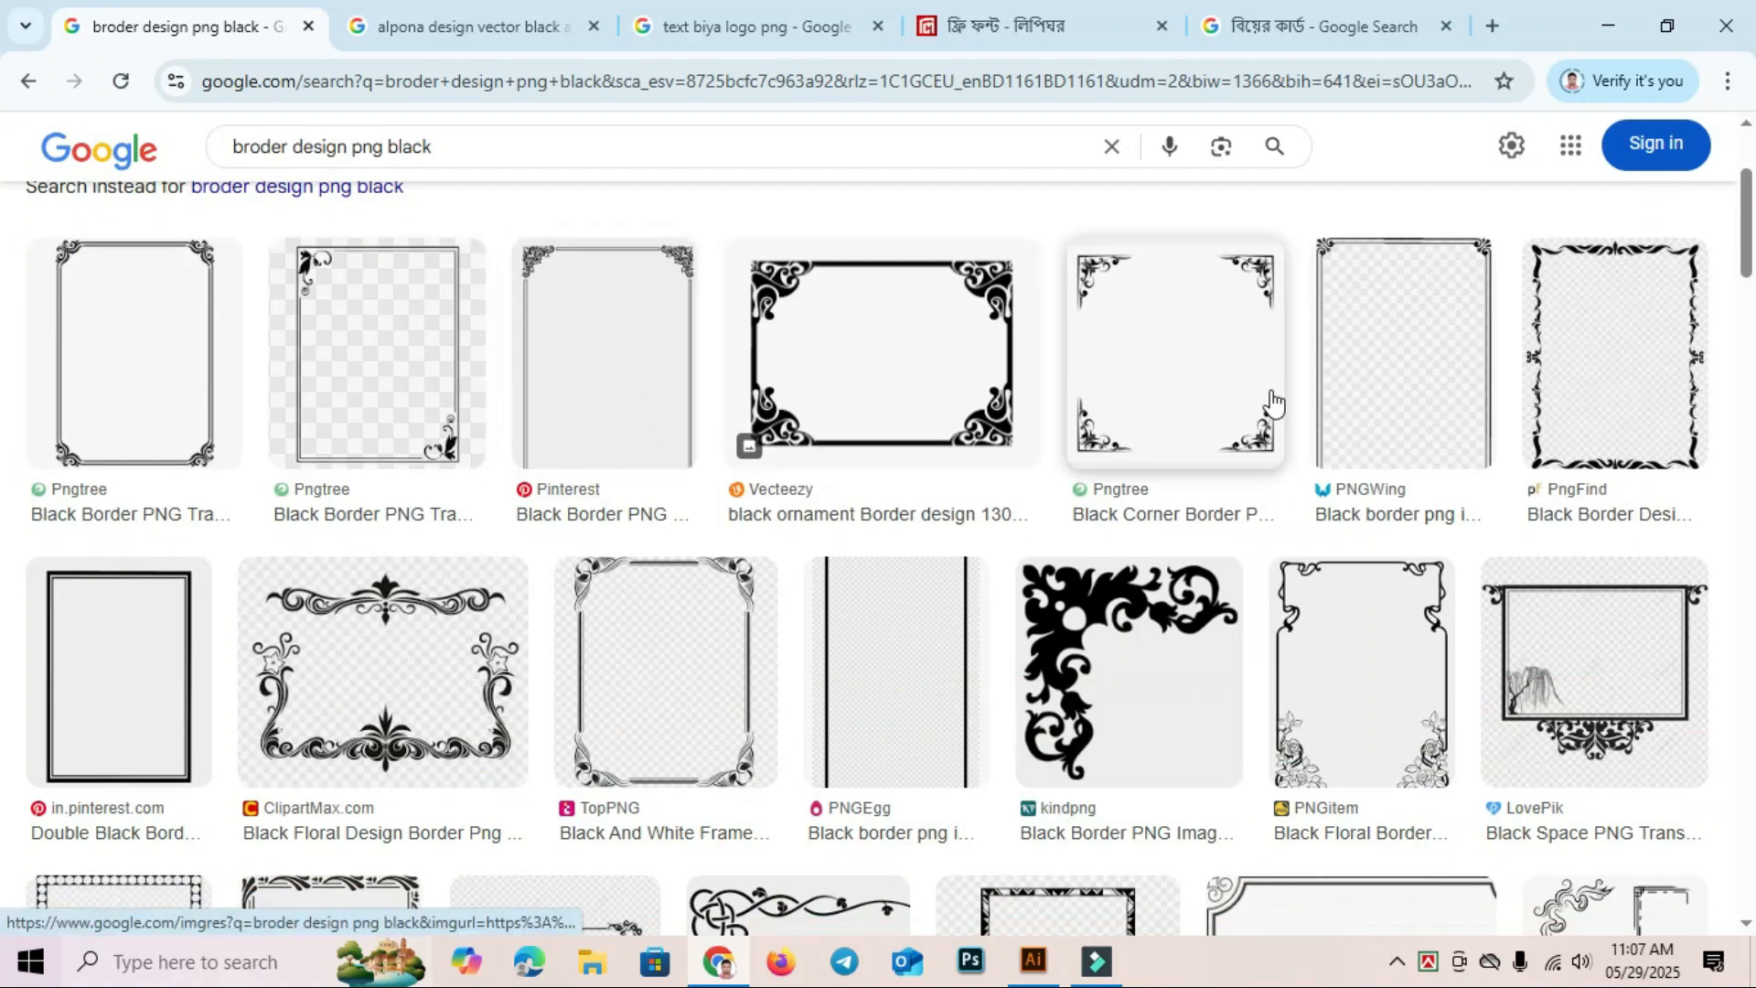
{"action": "scroll", "coordinate": [1303, 395], "scroll_direction": "down", "scroll_amount": 1}
{"action": "scroll", "coordinate": [1303, 395], "scroll_direction": "down", "scroll_amount": 3}
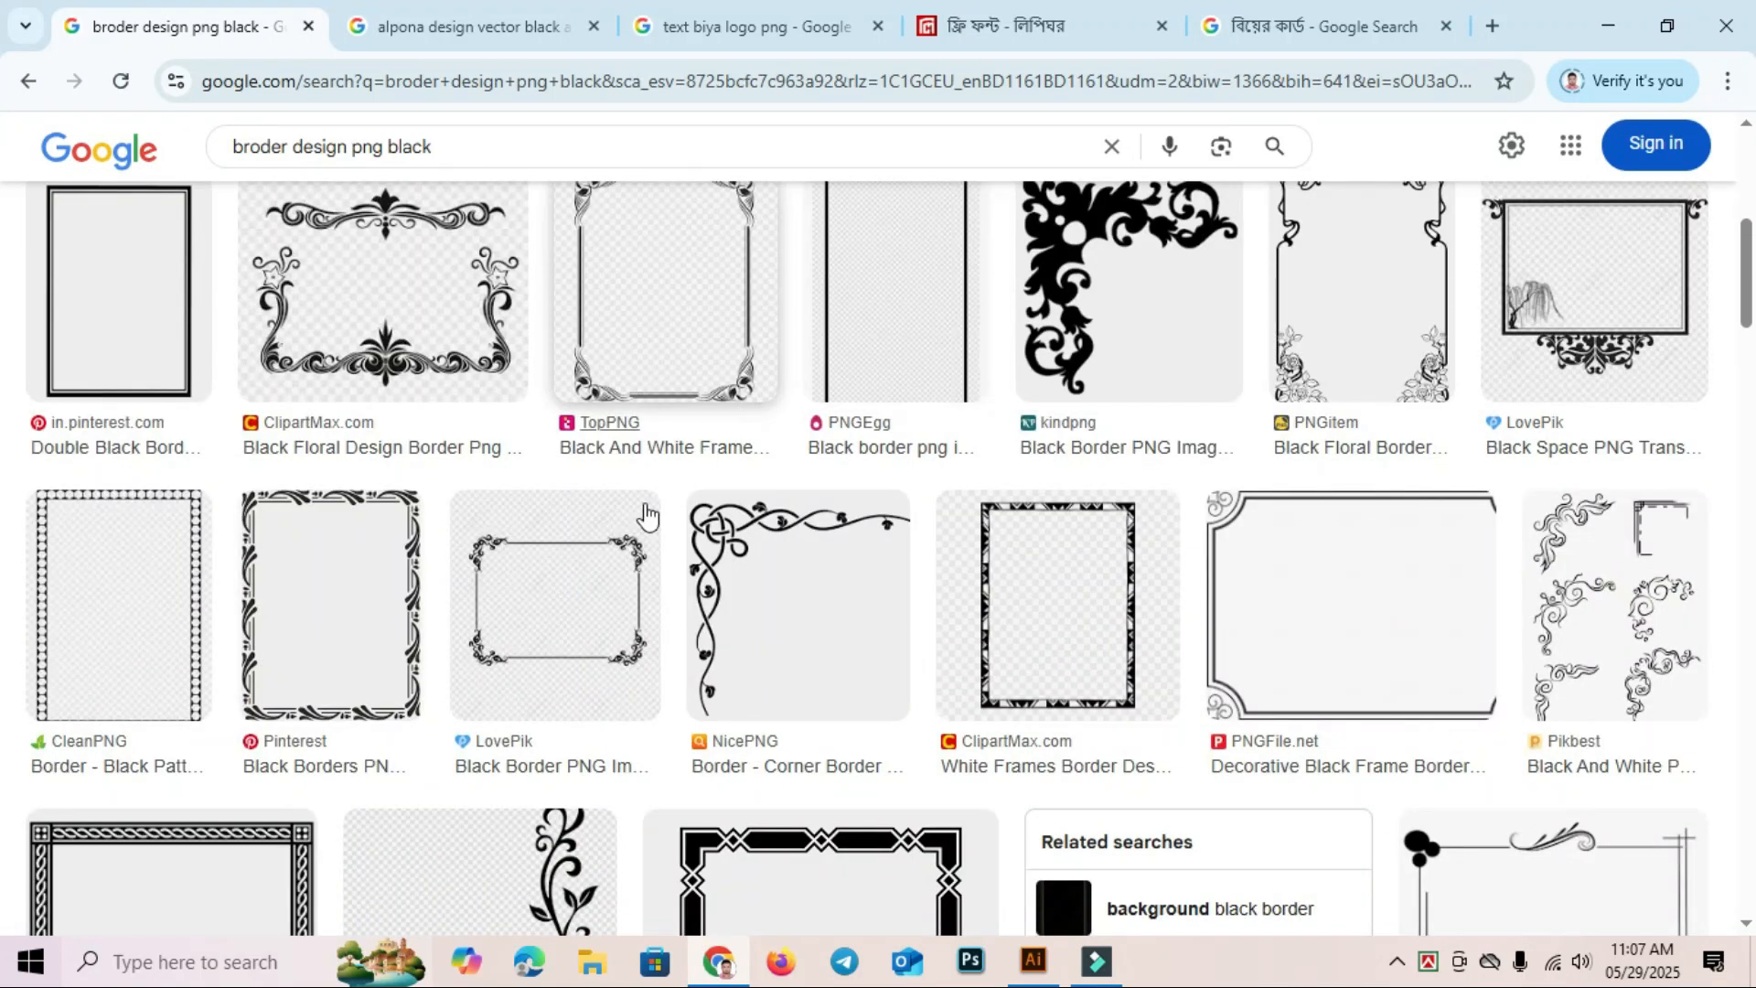
Copy the Pngtree black corner border image from the border image results in Chrome.
{"action": "left_click", "coordinate": [1033, 963]}
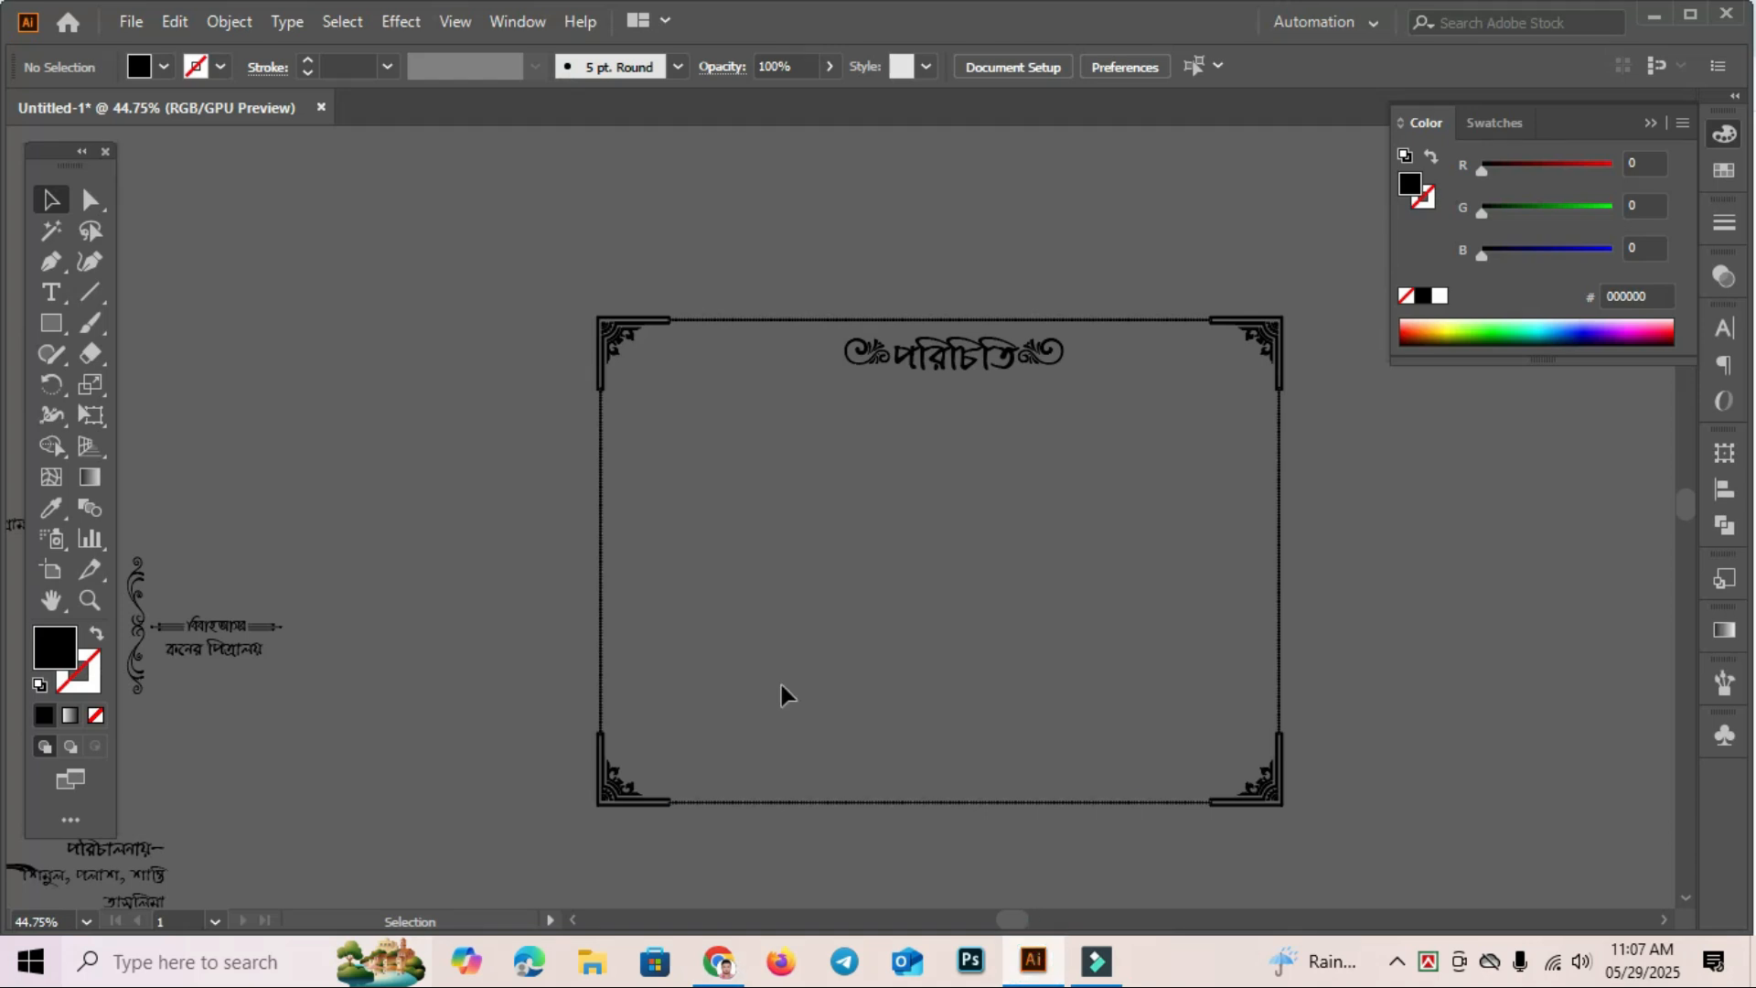
{"action": "left_click", "coordinate": [1036, 966]}
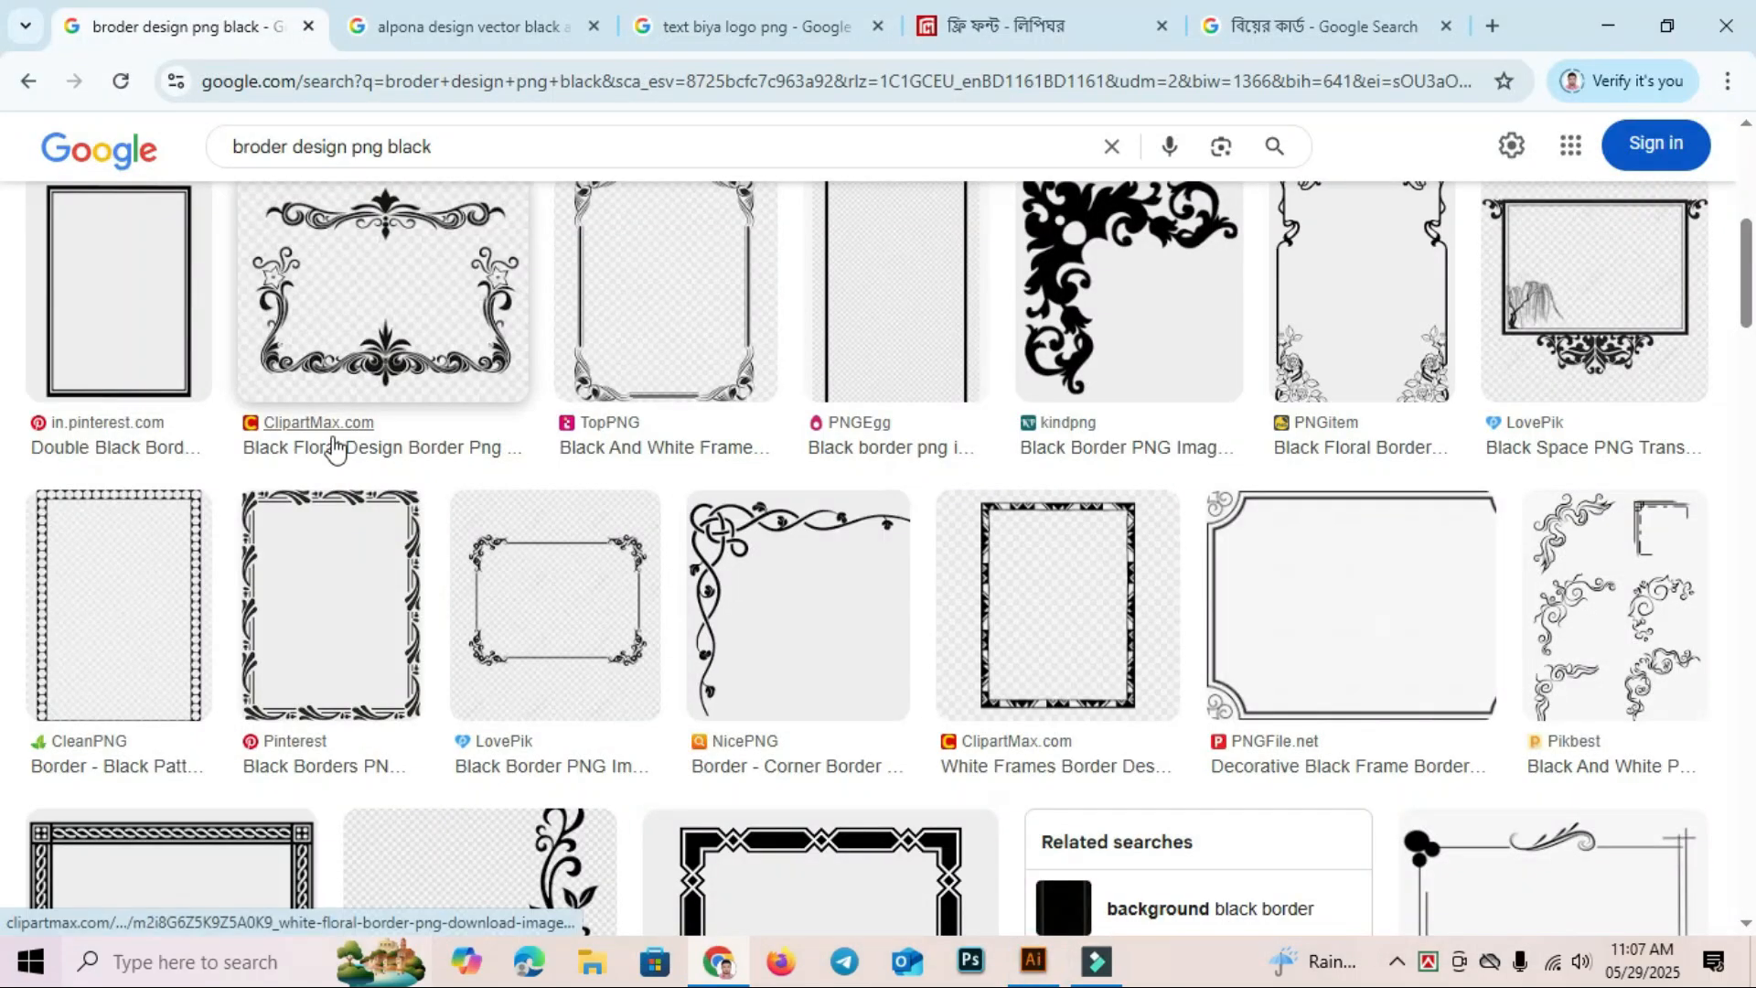
{"action": "scroll", "coordinate": [332, 449], "scroll_direction": "up", "scroll_amount": 1}
{"action": "scroll", "coordinate": [795, 547], "scroll_direction": "up", "scroll_amount": 5}
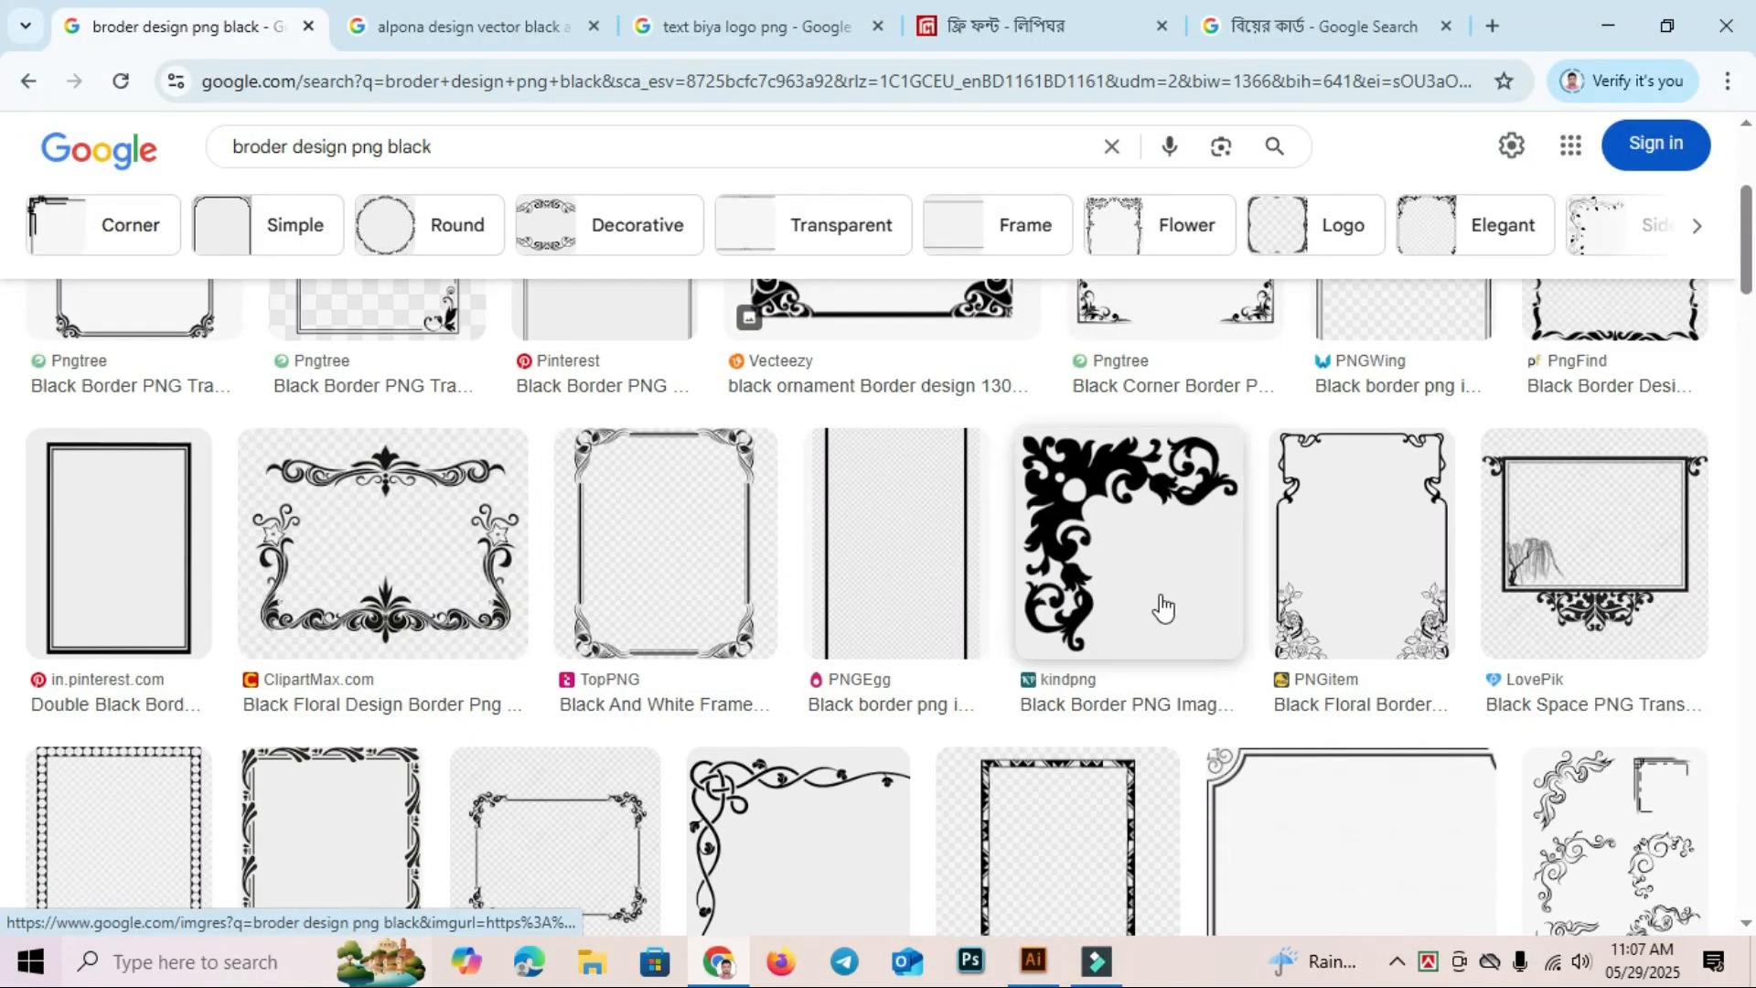
{"action": "scroll", "coordinate": [901, 592], "scroll_direction": "down", "scroll_amount": 1}
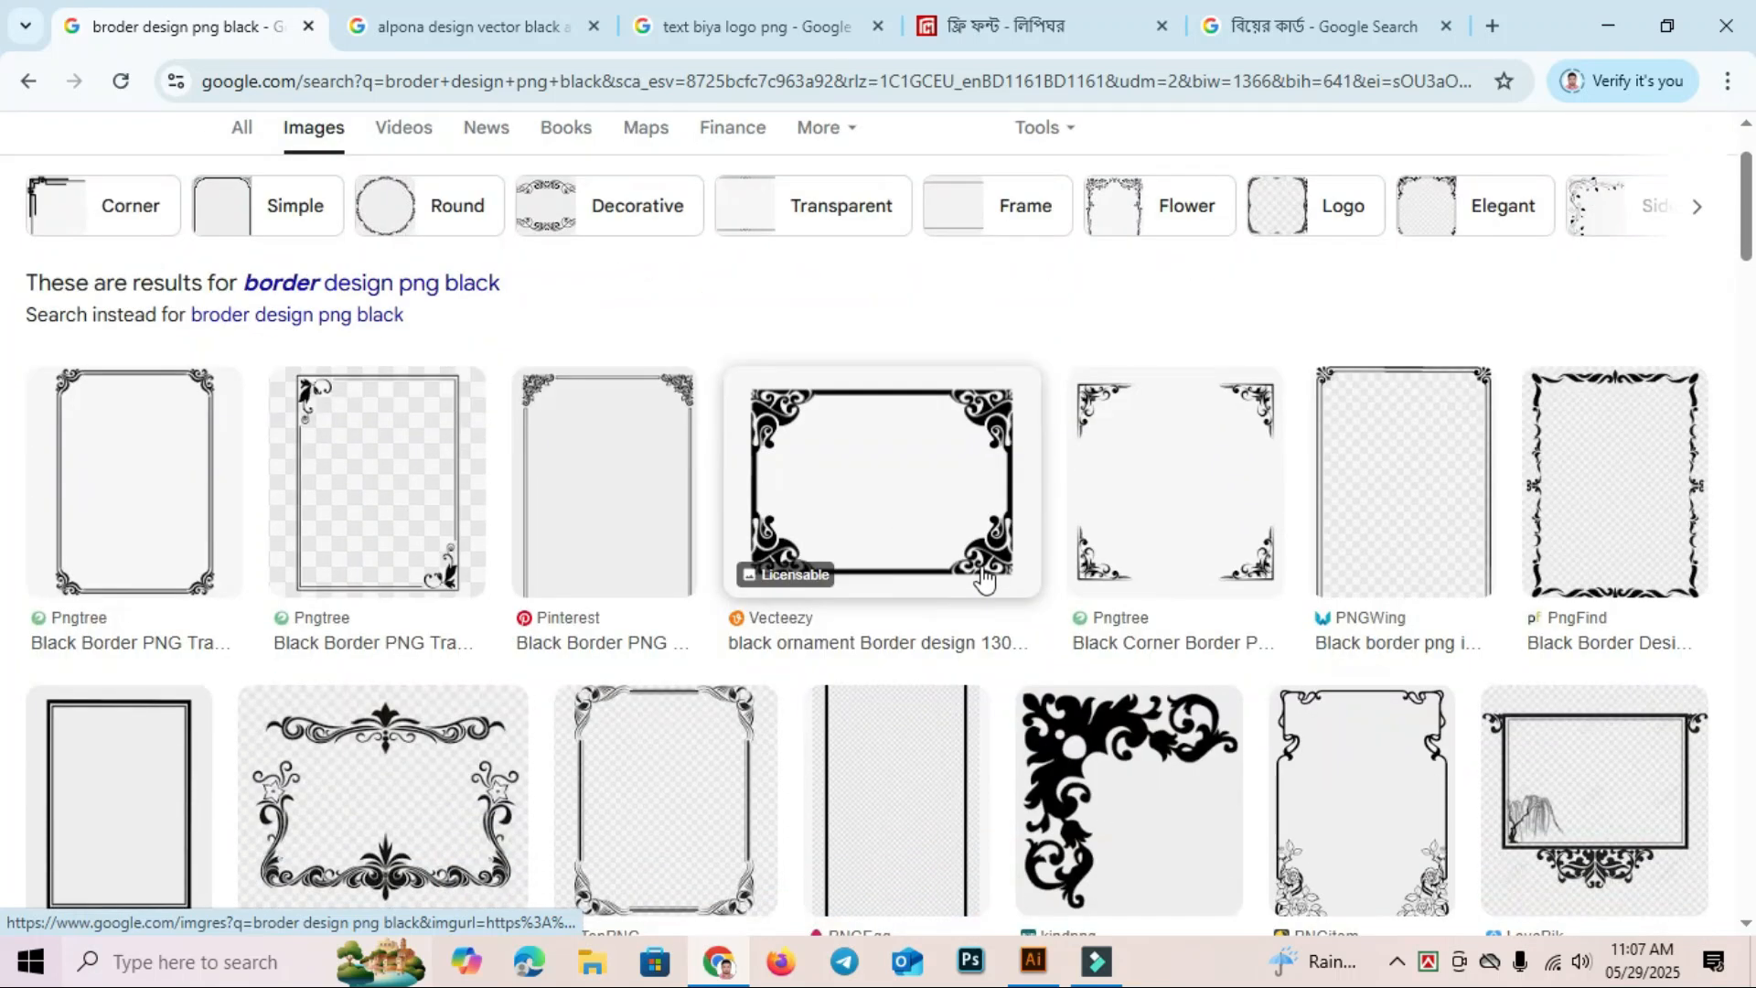
{"action": "right_click", "coordinate": [1189, 500]}
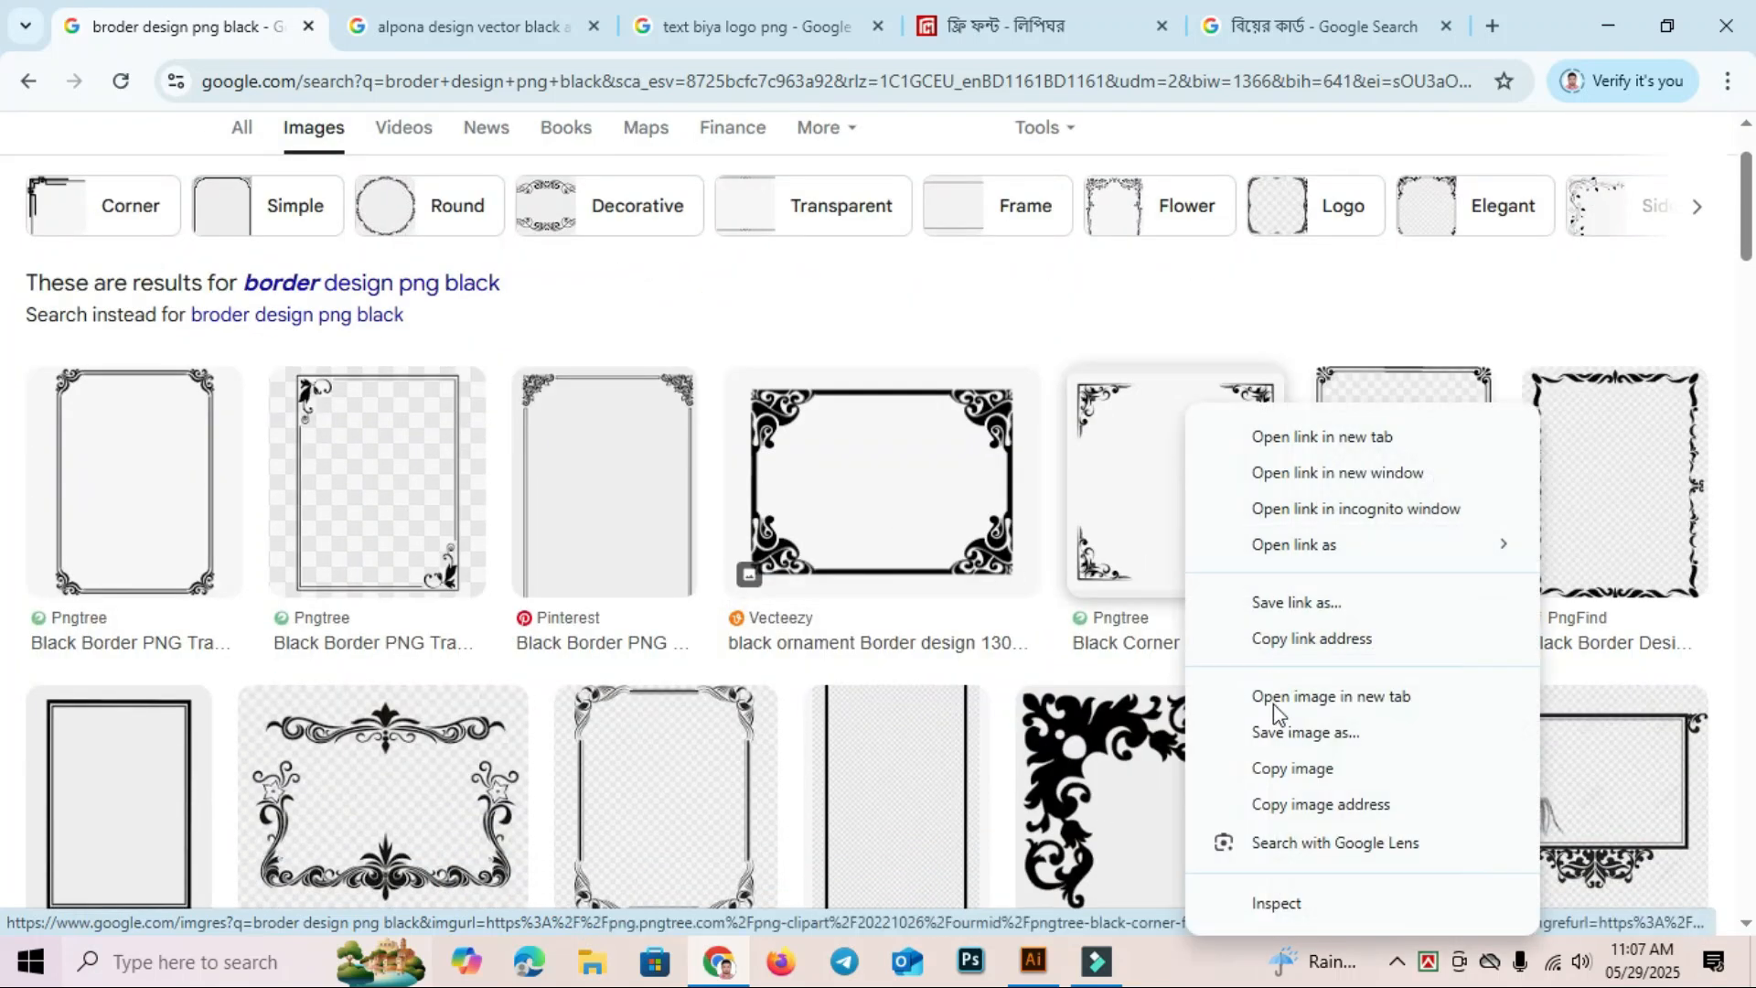
{"action": "left_click", "coordinate": [1286, 777]}
Switch to Illustrator, paste the copied corner border image and place it to the right of the frame, overlapping the artboard's upper left part.
{"action": "left_click", "coordinate": [1035, 958]}
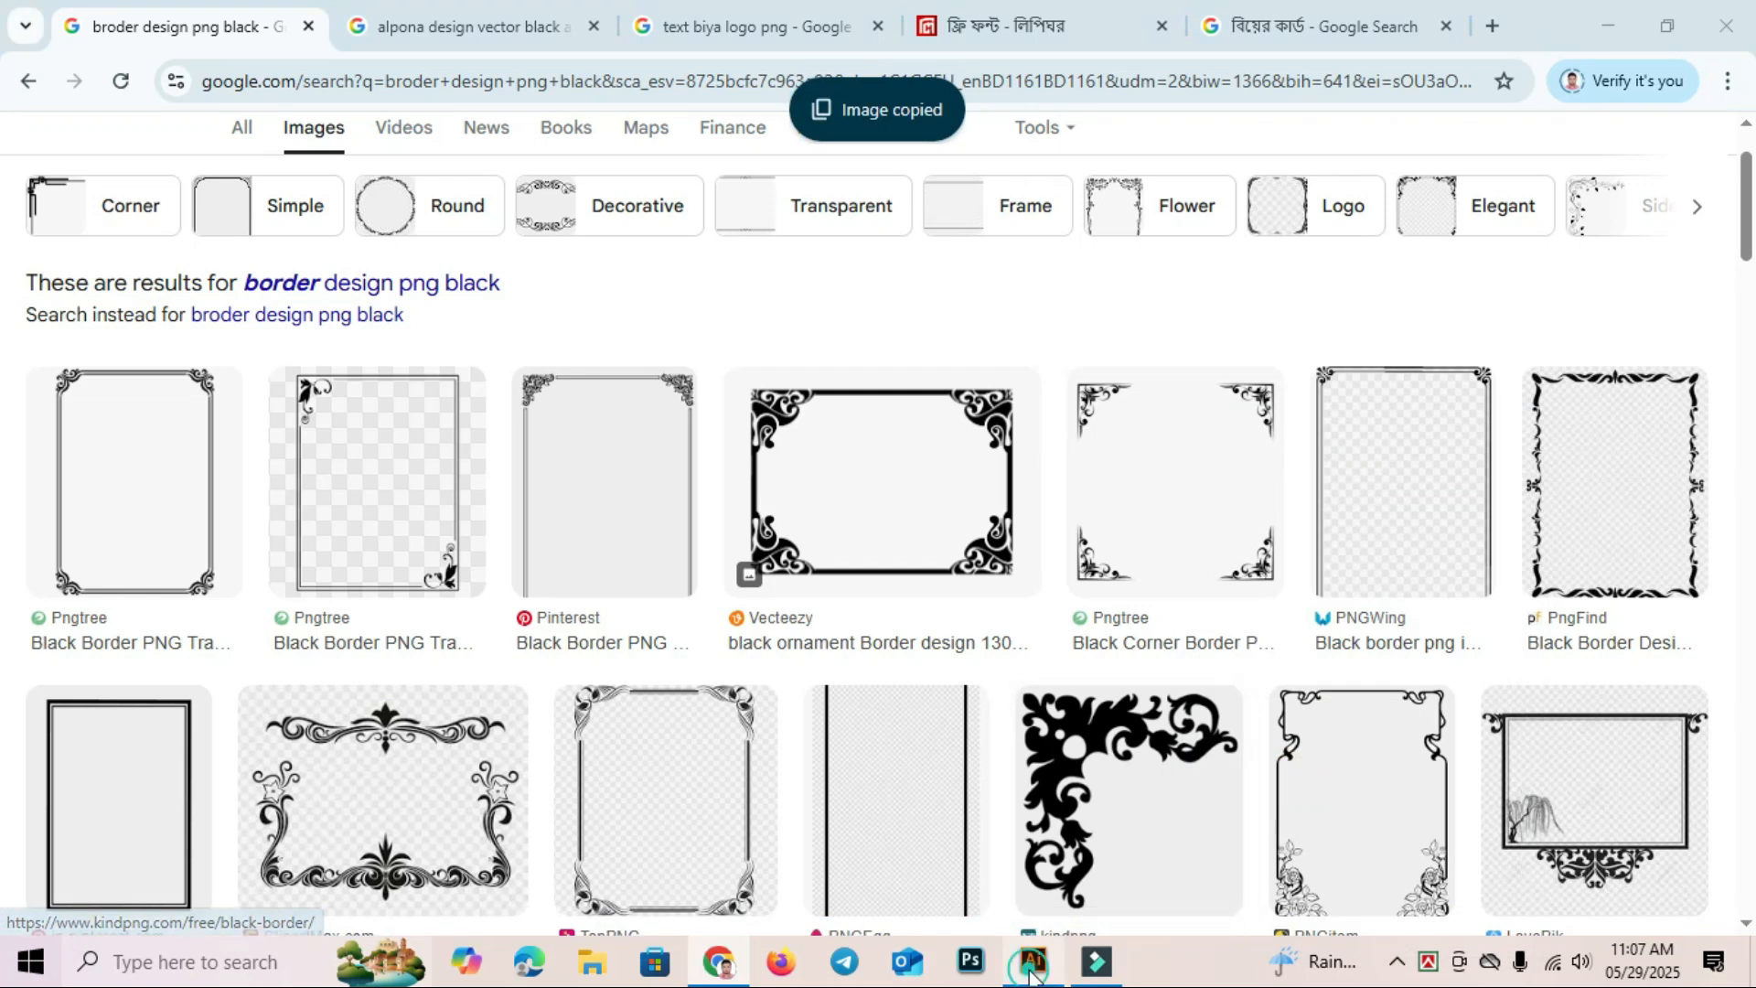
{"action": "left_click_drag", "start_coordinate": [1386, 577], "coordinate": [513, 573]}
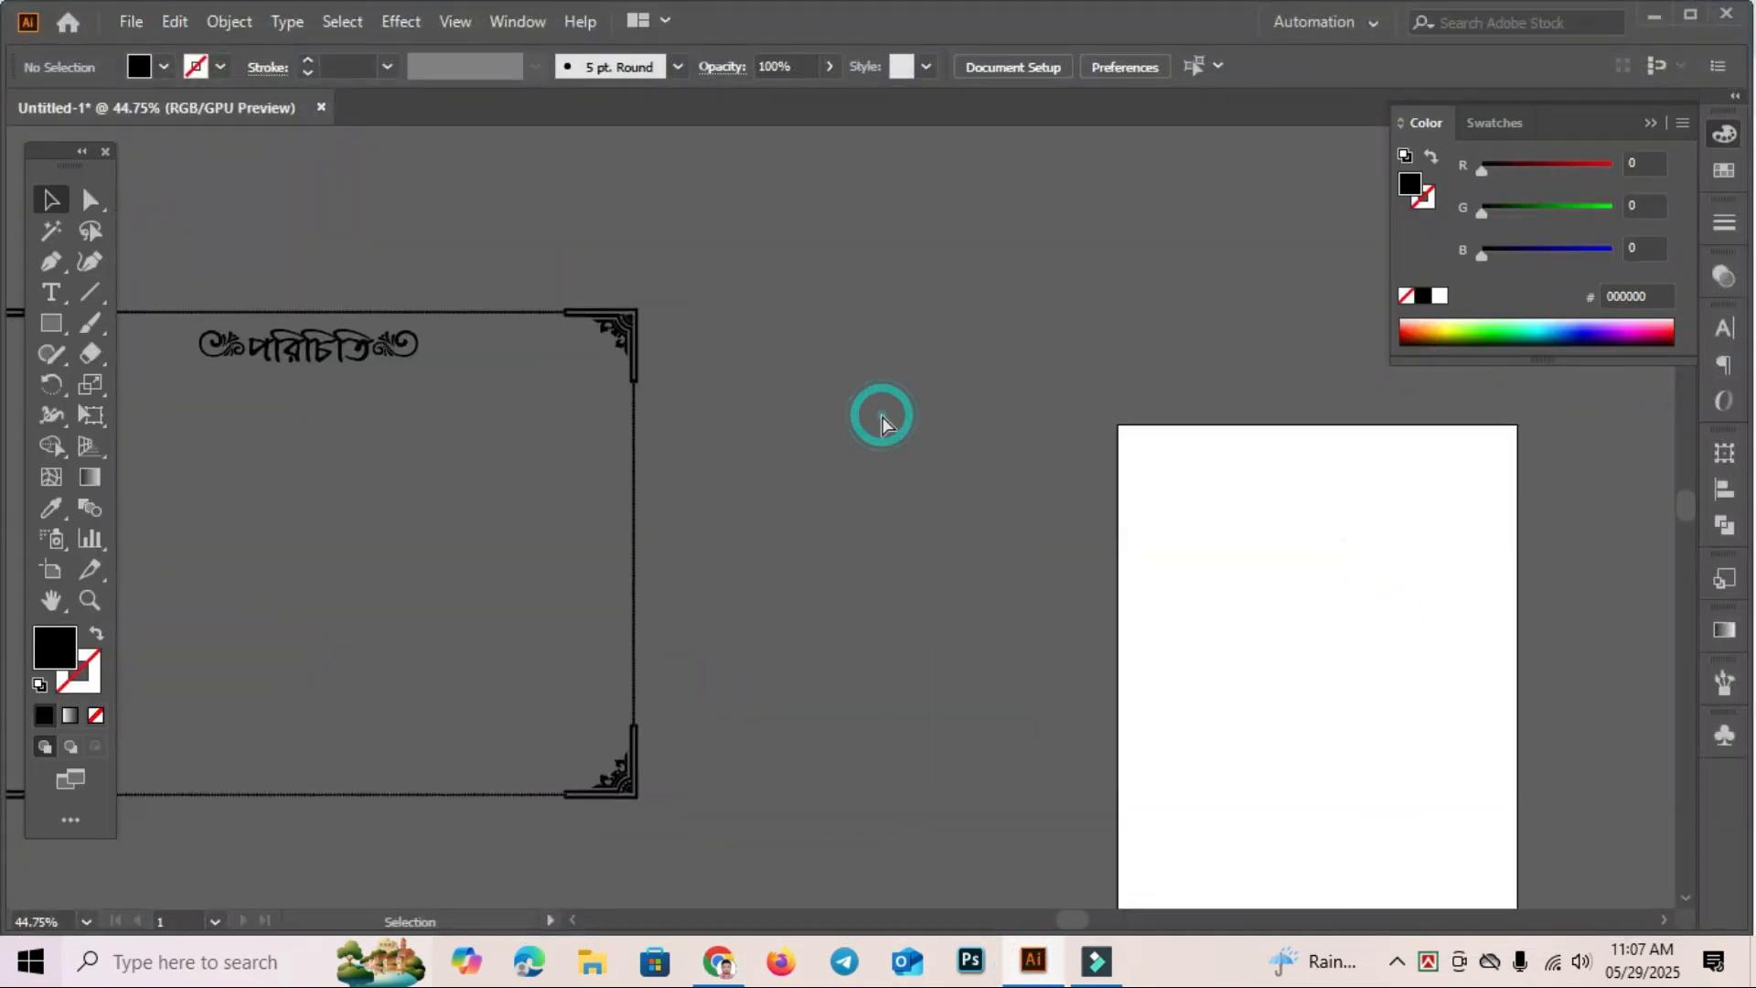
{"action": "key", "text": "ctrl+v"}
{"action": "left_click", "coordinate": [1011, 417]}
{"action": "left_click", "coordinate": [899, 486]}
{"action": "left_click_drag", "start_coordinate": [924, 442], "coordinate": [1051, 314]}
{"action": "left_click_drag", "start_coordinate": [1090, 513], "coordinate": [836, 447]}
{"action": "left_click_drag", "start_coordinate": [645, 427], "coordinate": [868, 448]}
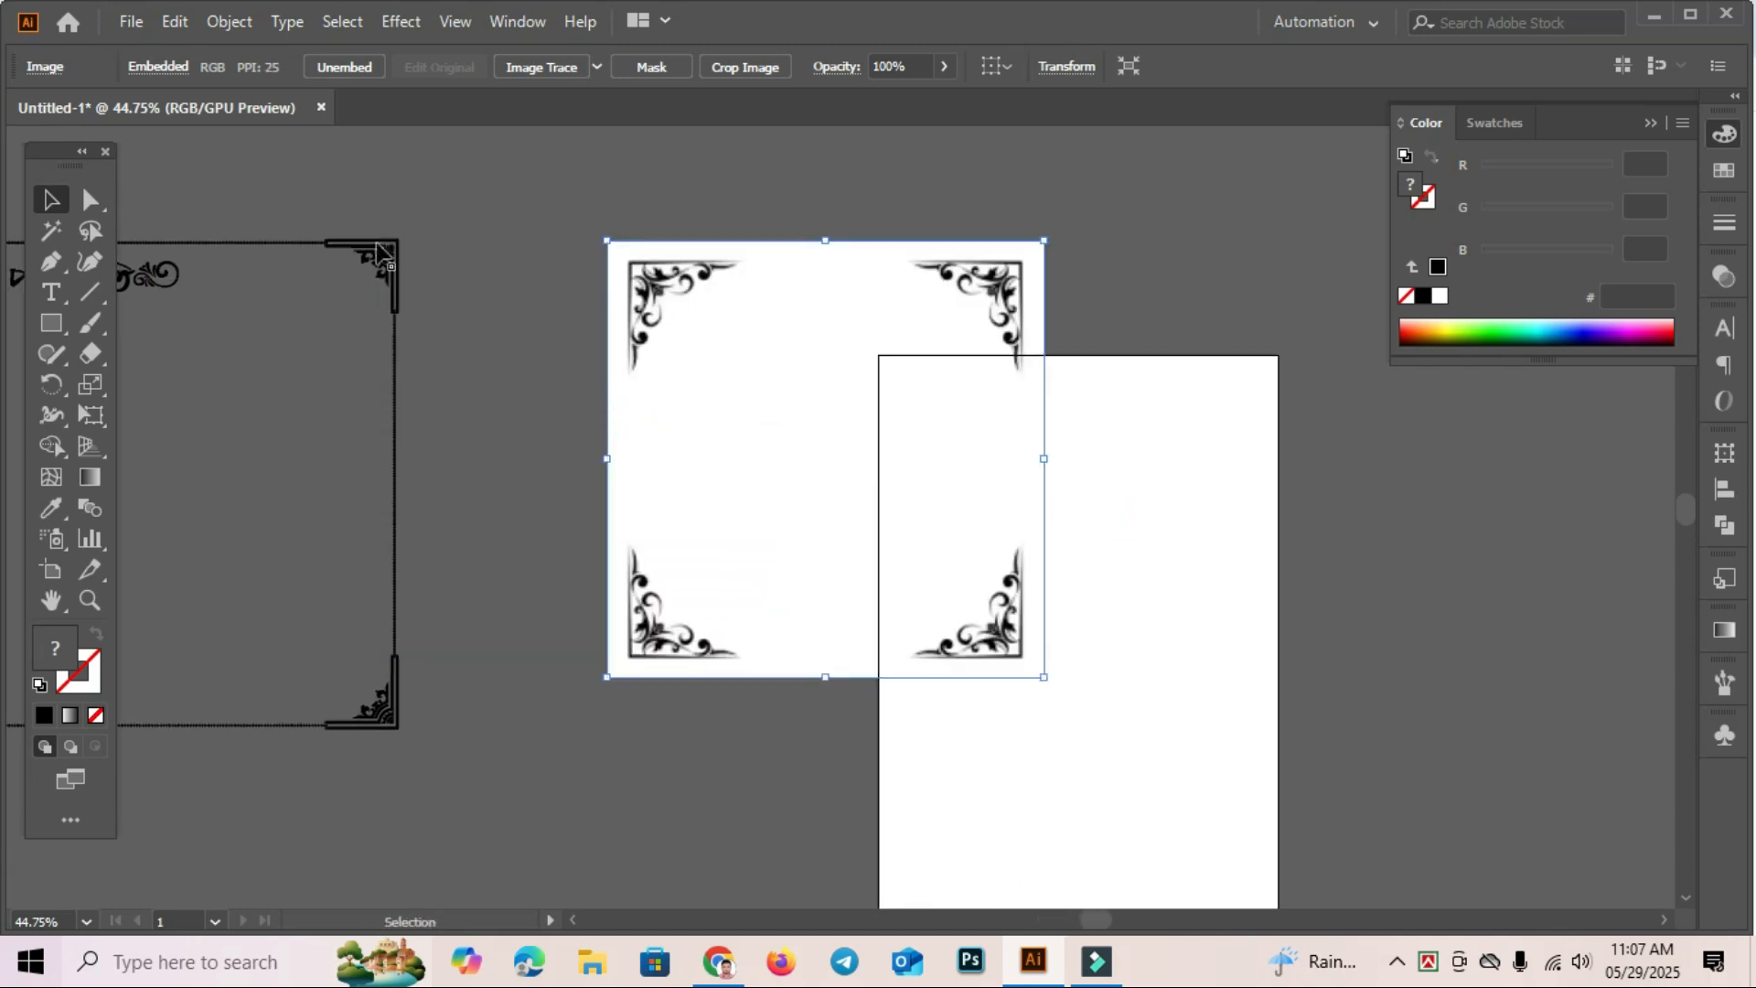
Convert the pasted corner border image to vector paths with Image Trace and expand the result.
{"action": "left_click", "coordinate": [547, 61]}
{"action": "left_click", "coordinate": [675, 66]}
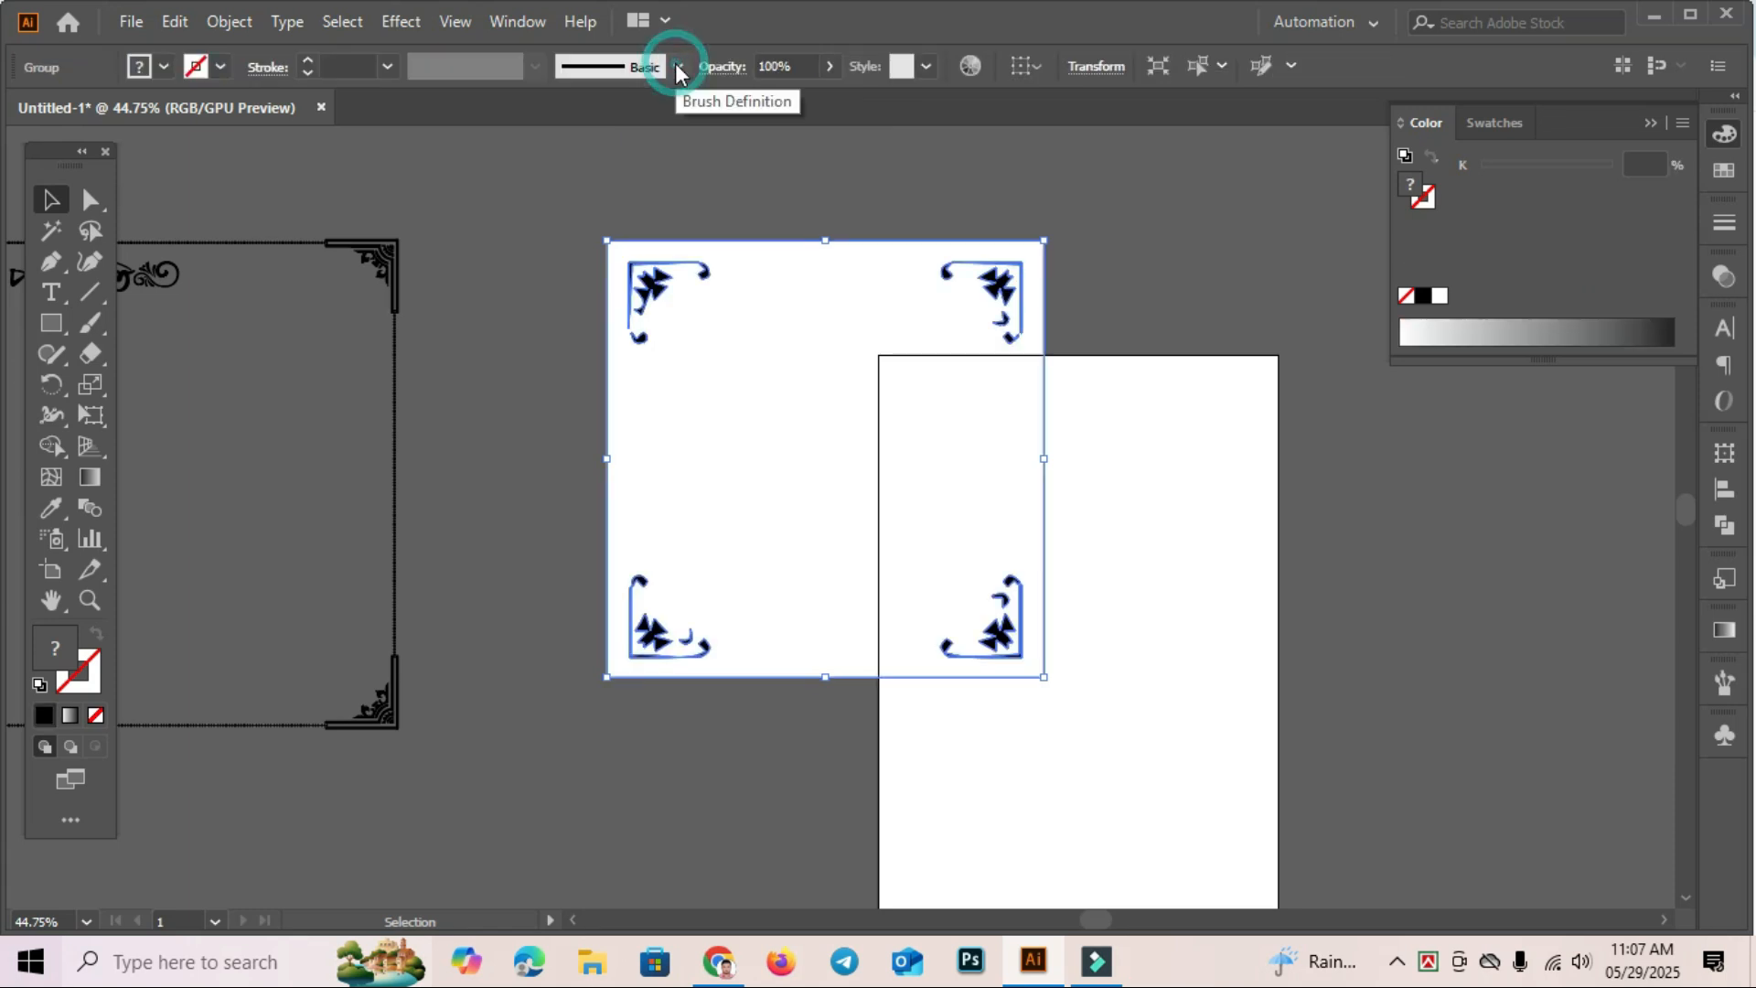
{"action": "left_click", "coordinate": [1110, 235]}
Ungroup the traced corner border and delete its white background shape.
{"action": "left_click", "coordinate": [918, 317]}
{"action": "right_click", "coordinate": [917, 318]}
{"action": "left_click", "coordinate": [1012, 521]}
{"action": "left_click", "coordinate": [1110, 302]}
{"action": "left_click", "coordinate": [898, 345]}
{"action": "key", "text": "Delete"}
Move the traced upper pair of corner ornaments a short distance straight up, away from the lower pair.
{"action": "left_click", "coordinate": [779, 362]}
{"action": "left_click_drag", "start_coordinate": [1000, 380], "coordinate": [1002, 377]}
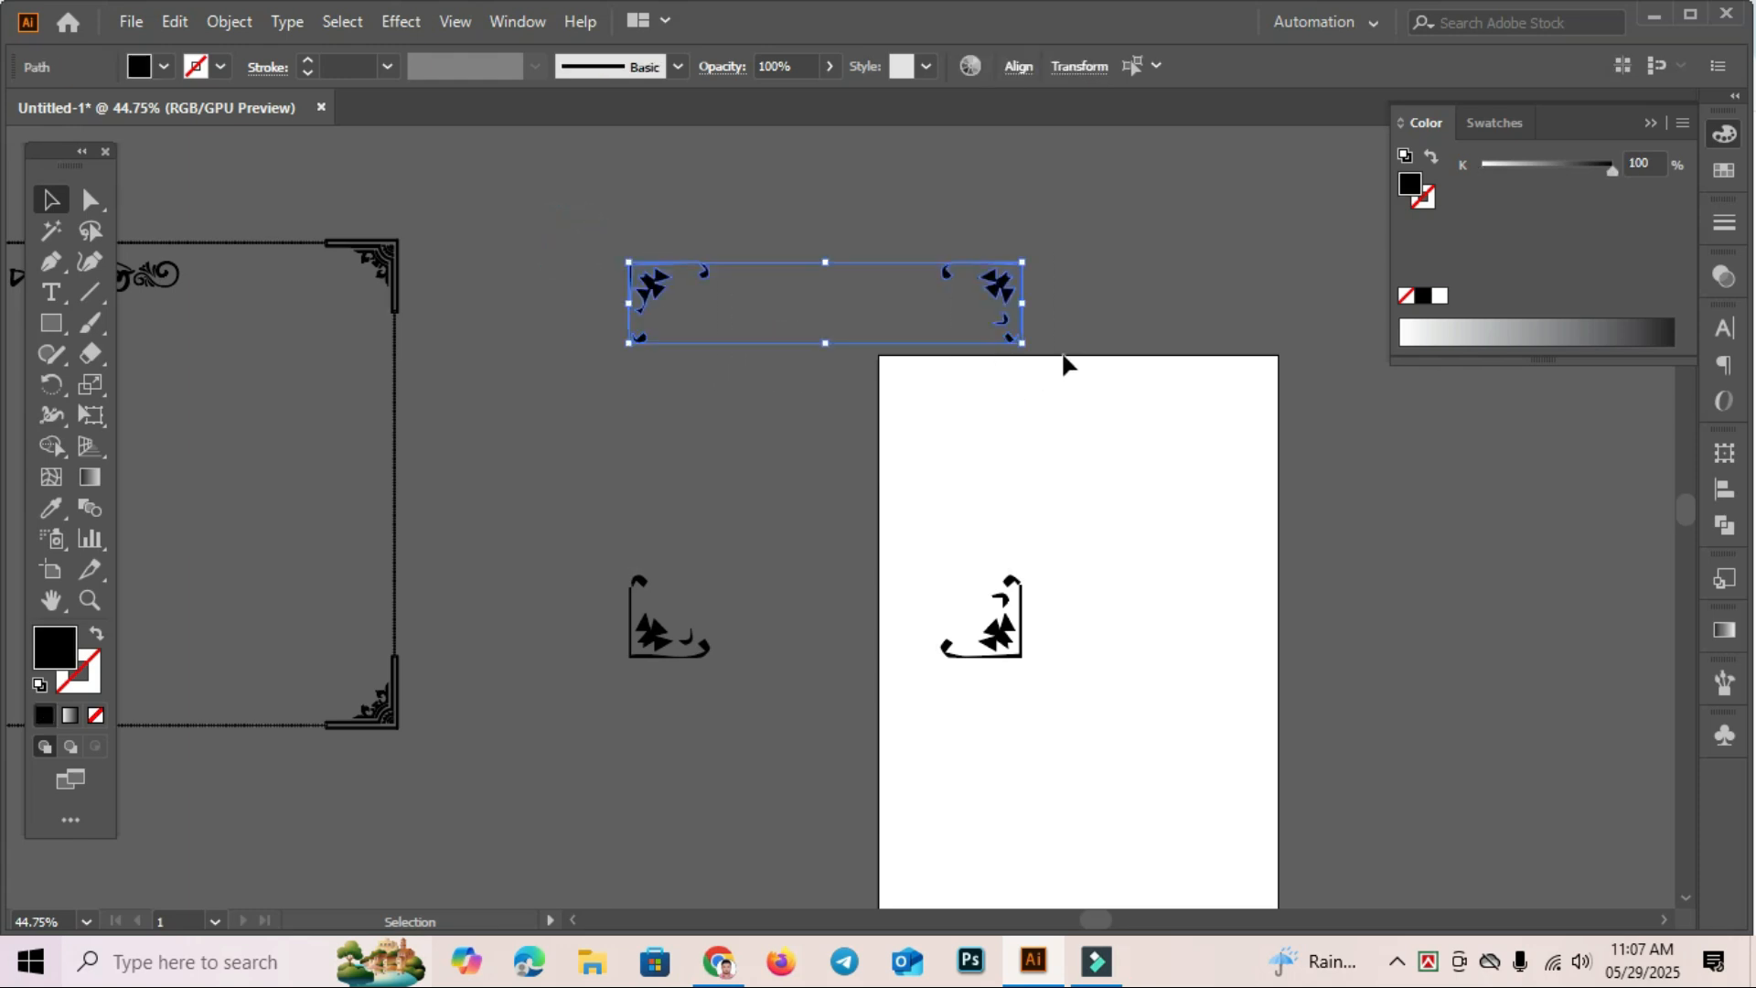
{"action": "left_click_drag", "start_coordinate": [1005, 304], "coordinate": [1000, 245]}
{"action": "left_click", "coordinate": [1062, 435]}
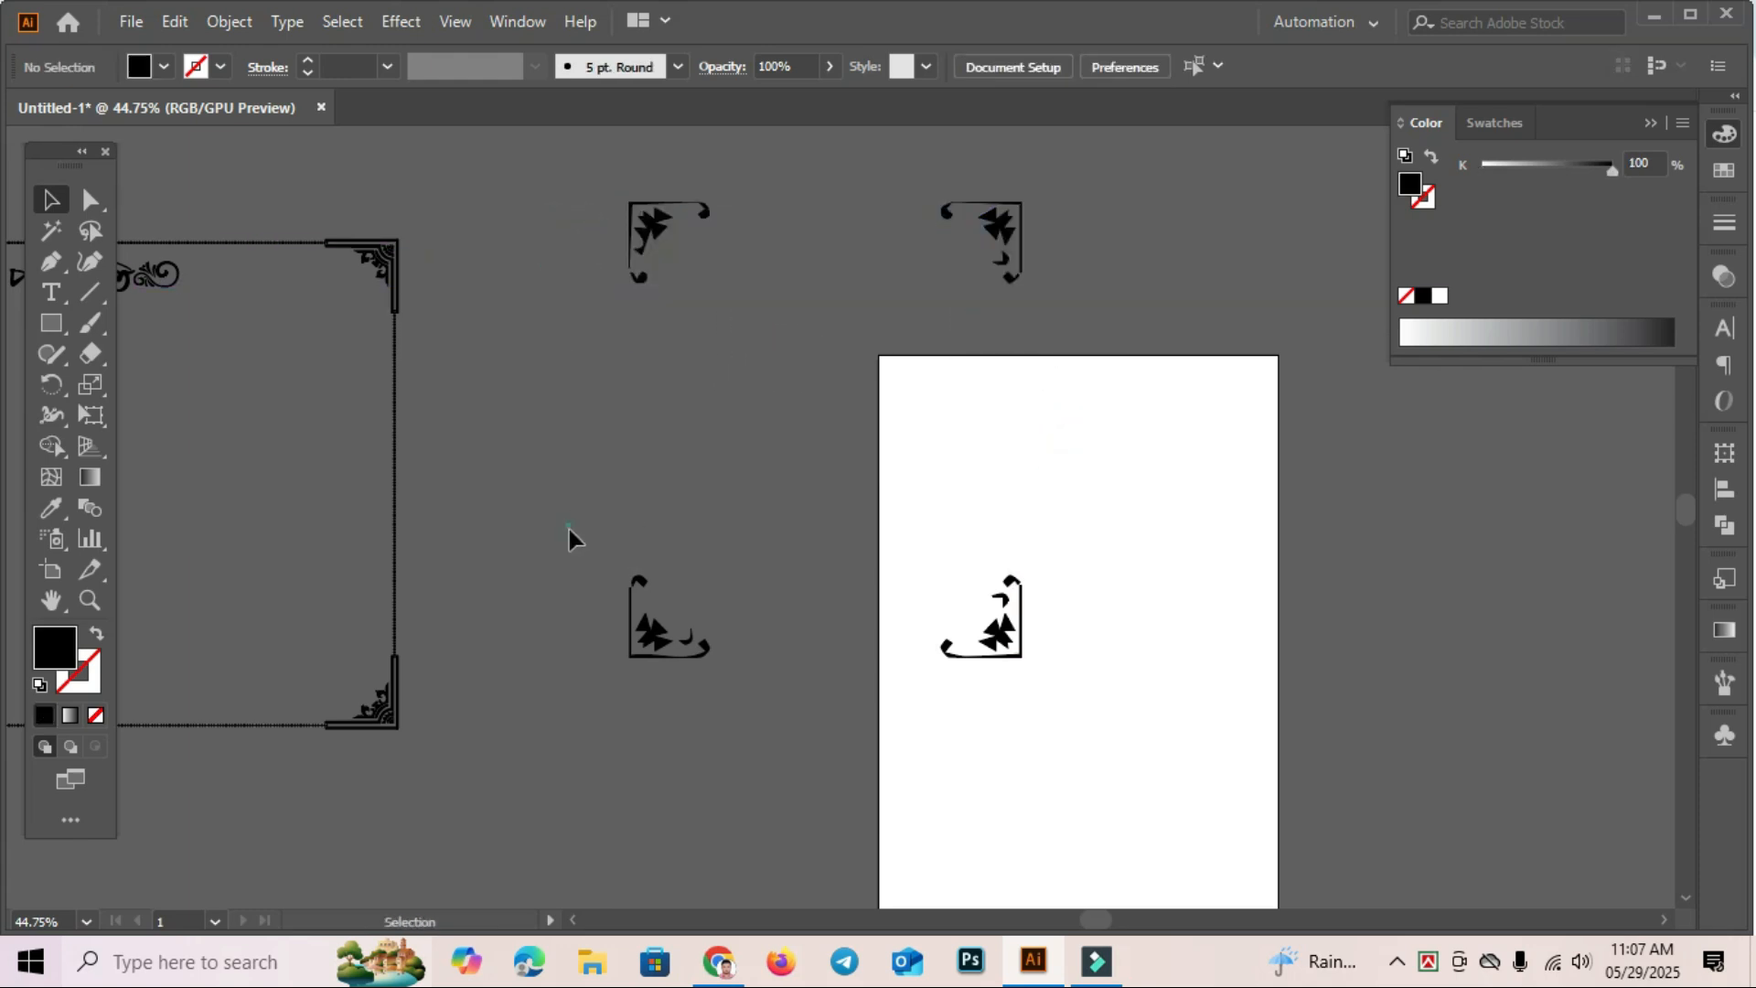
Move the traced lower pair of corner ornaments a short distance straight down.
{"action": "left_click_drag", "start_coordinate": [1089, 702], "coordinate": [1090, 701]}
{"action": "left_click_drag", "start_coordinate": [1011, 631], "coordinate": [1010, 673]}
{"action": "left_click", "coordinate": [837, 406]}
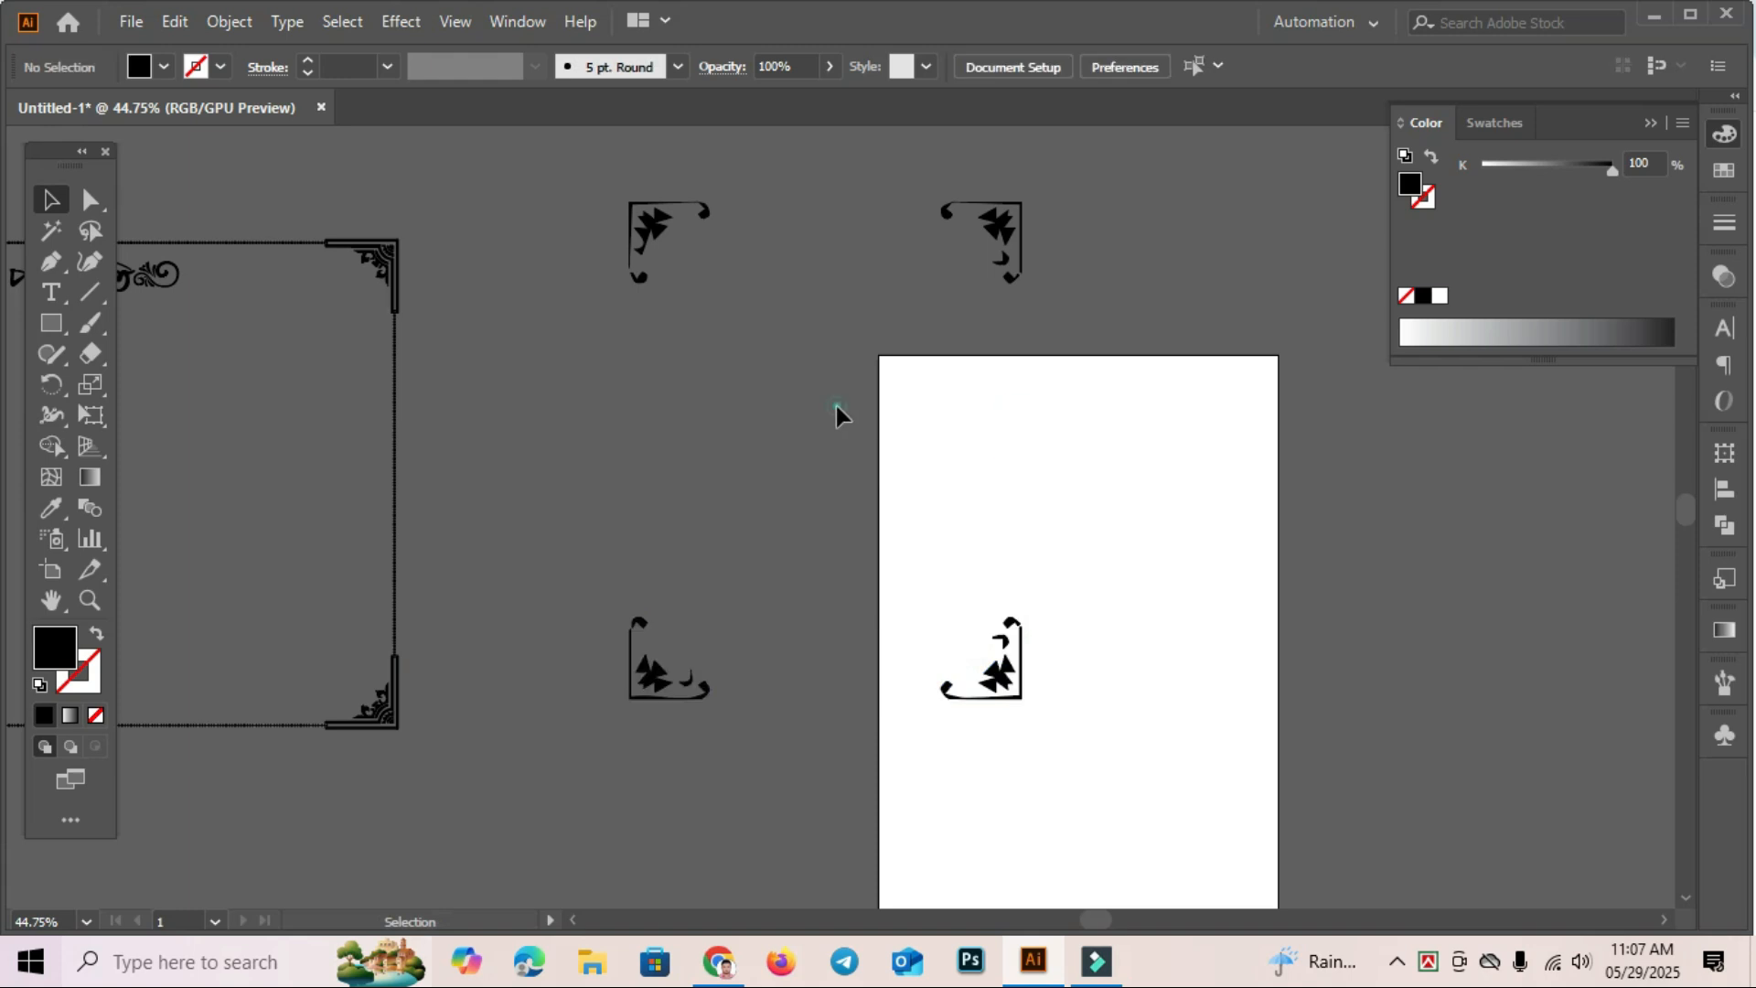
Delete all four traced corner ornaments placed between the frame and the artboard.
{"action": "left_click_drag", "start_coordinate": [540, 161], "coordinate": [1166, 733]}
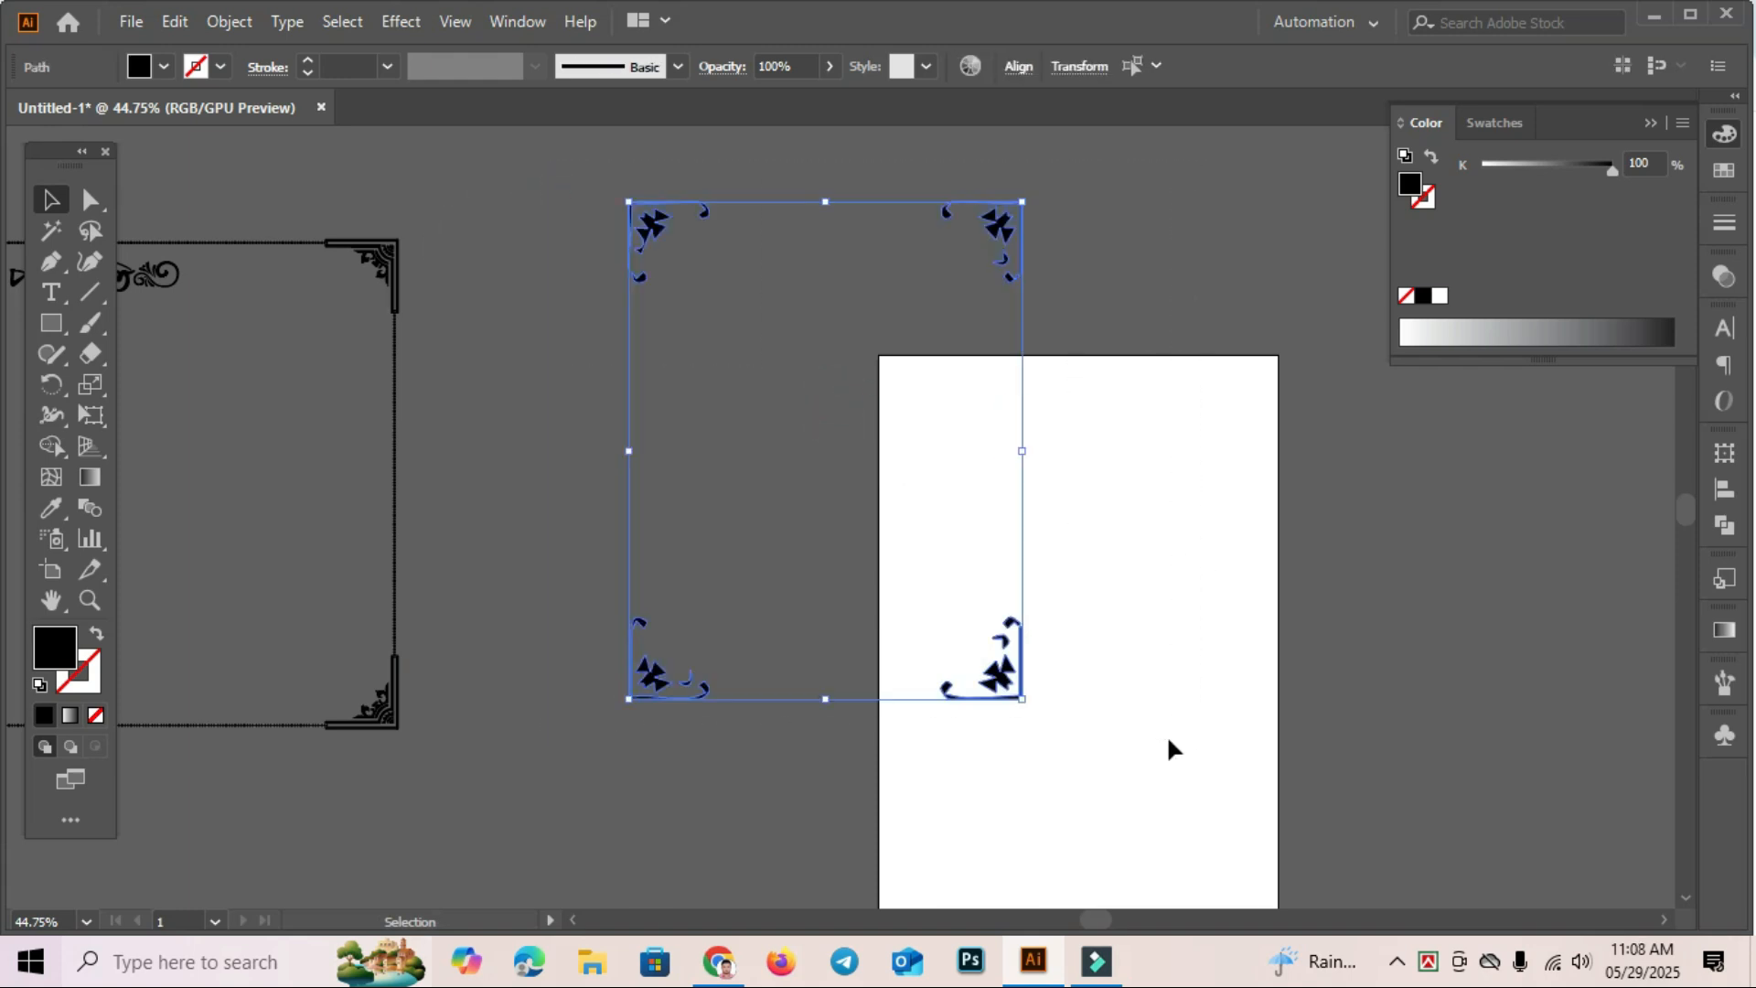
{"action": "key", "text": "Delete"}
{"action": "left_click_drag", "start_coordinate": [616, 694], "coordinate": [1200, 680]}
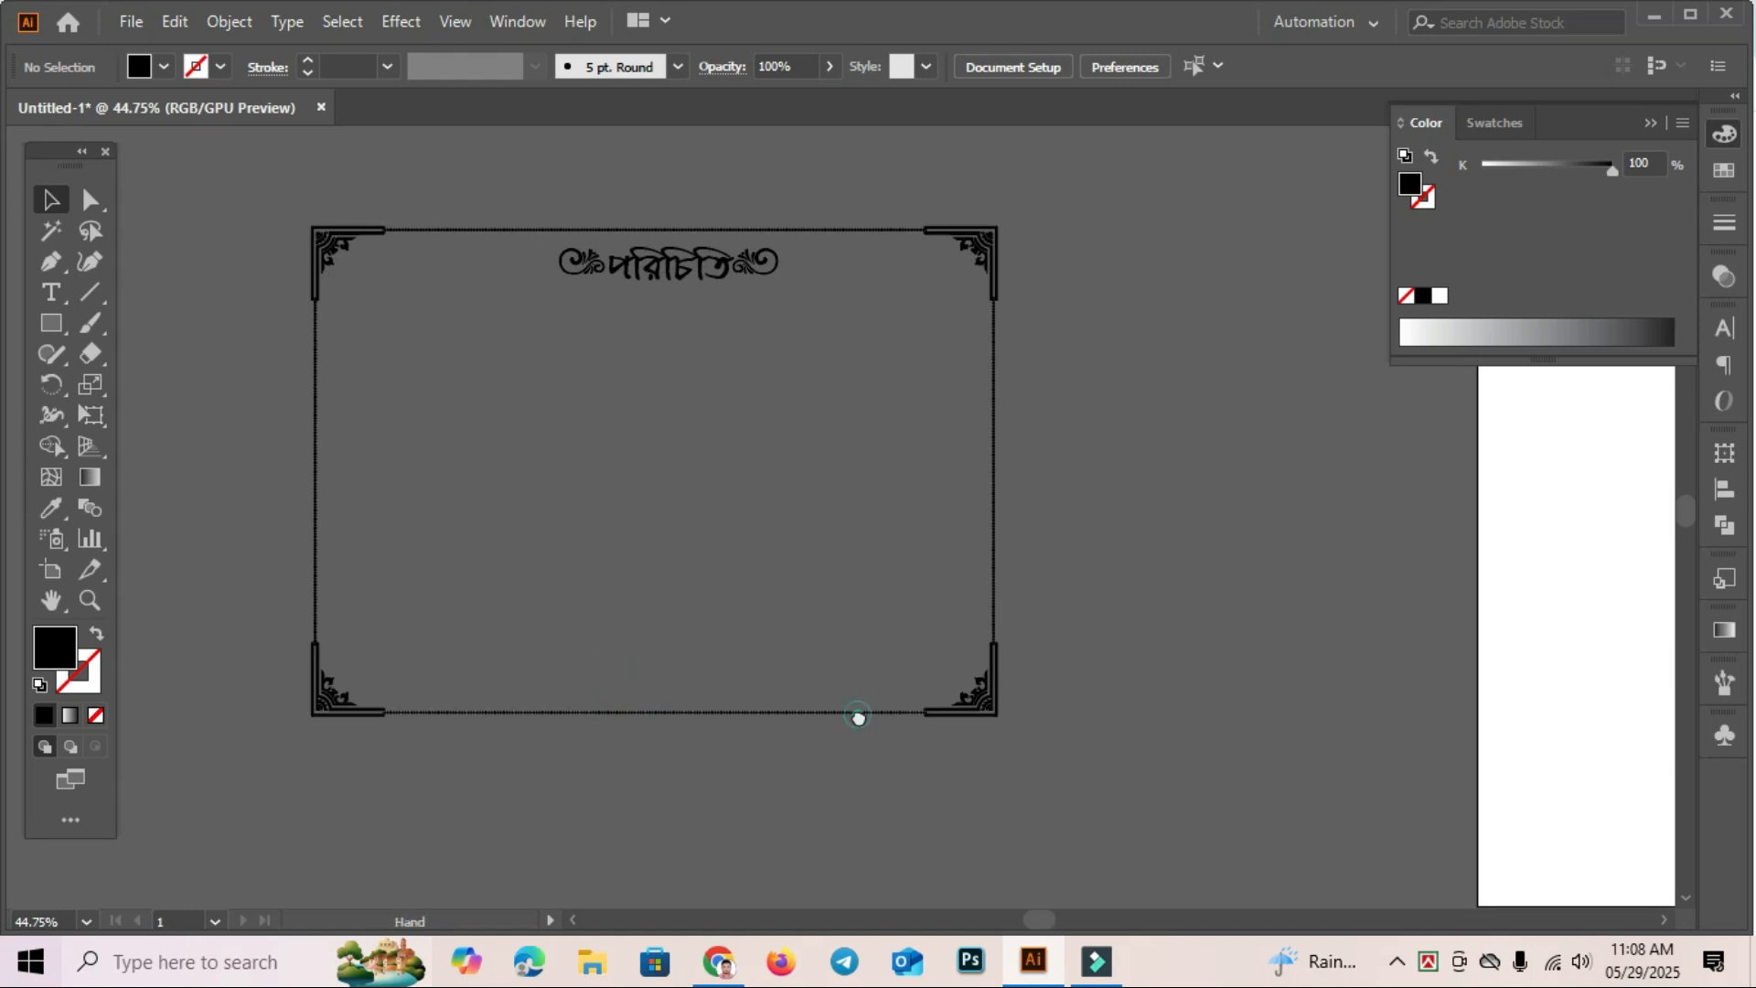
{"action": "left_click_drag", "start_coordinate": [854, 714], "coordinate": [1063, 704]}
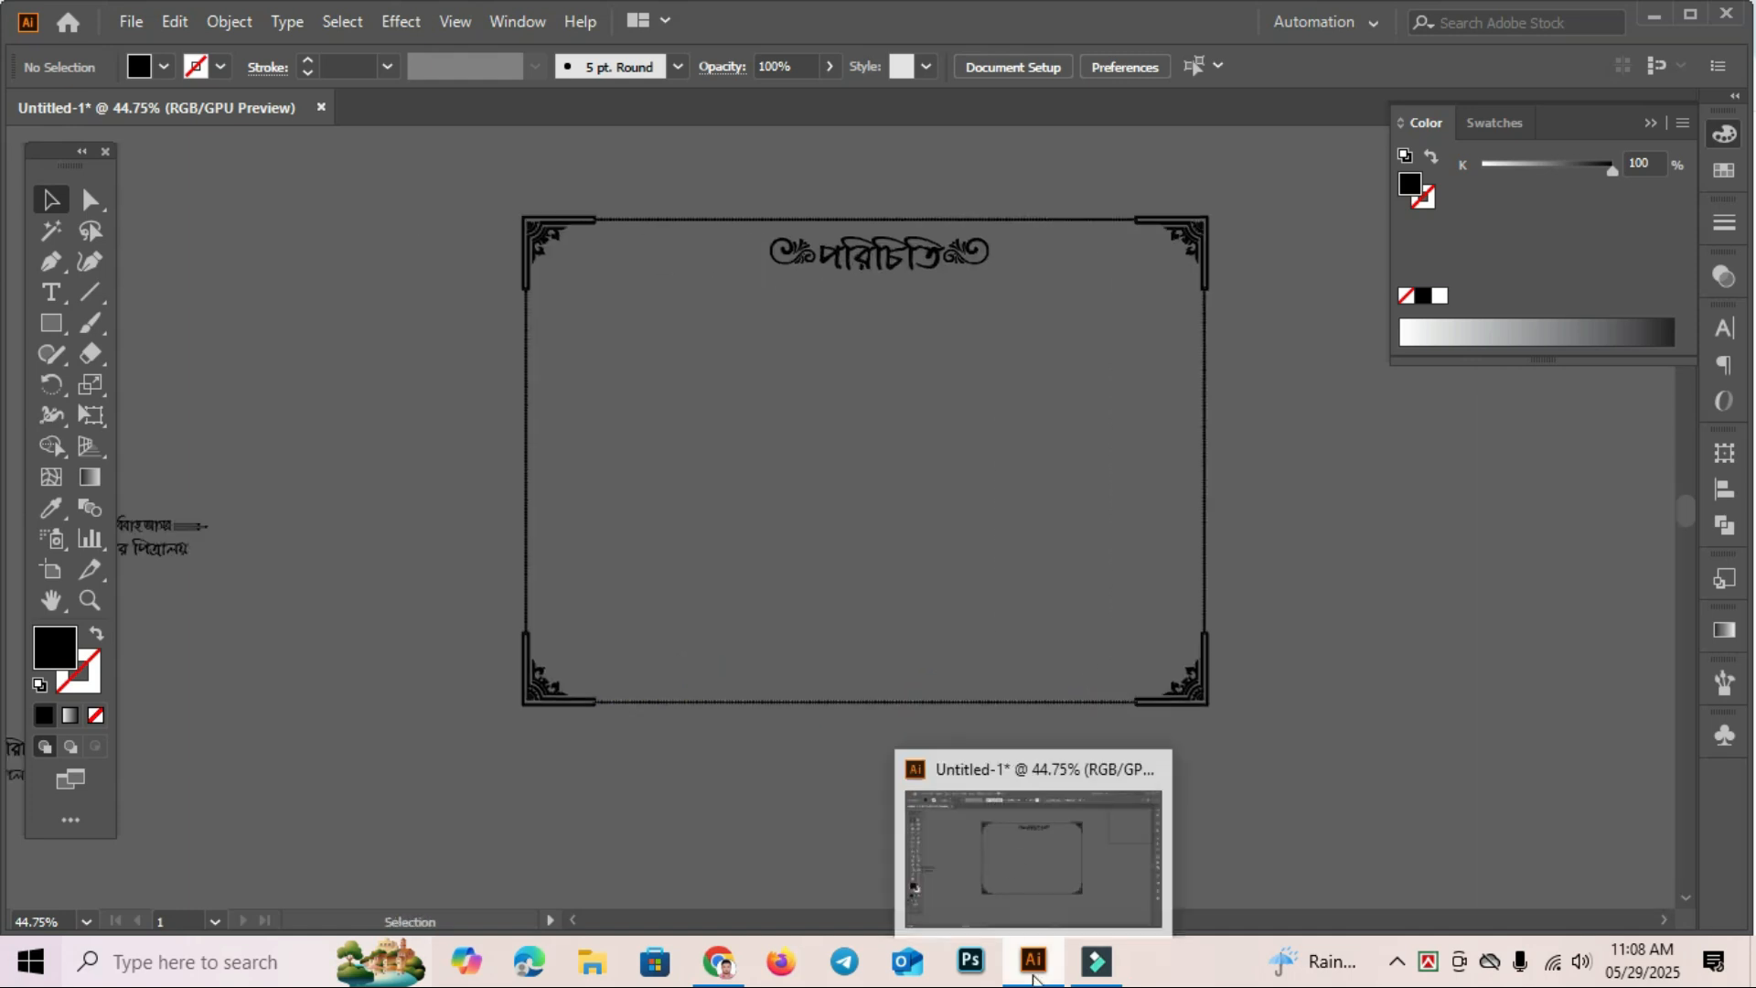
Switch to Chrome, look through the border design image results for another border, and return to Illustrator.
{"action": "left_click", "coordinate": [1032, 964]}
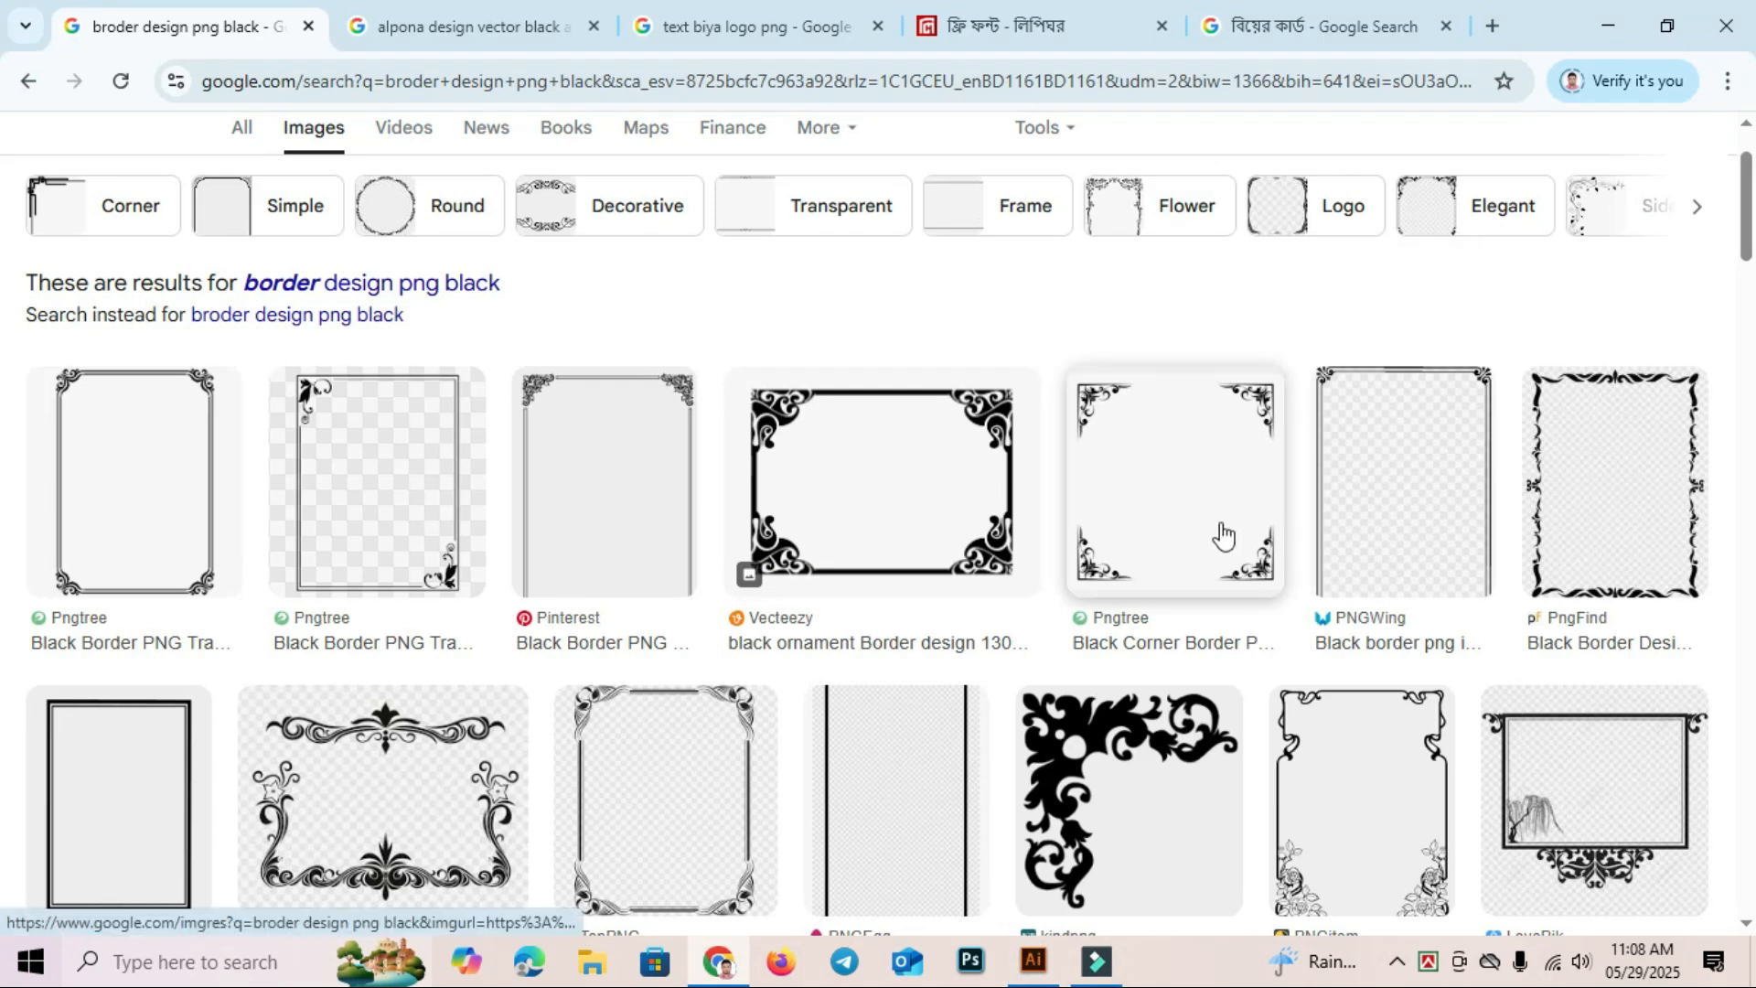
{"action": "scroll", "coordinate": [1223, 533], "scroll_direction": "down", "scroll_amount": 5}
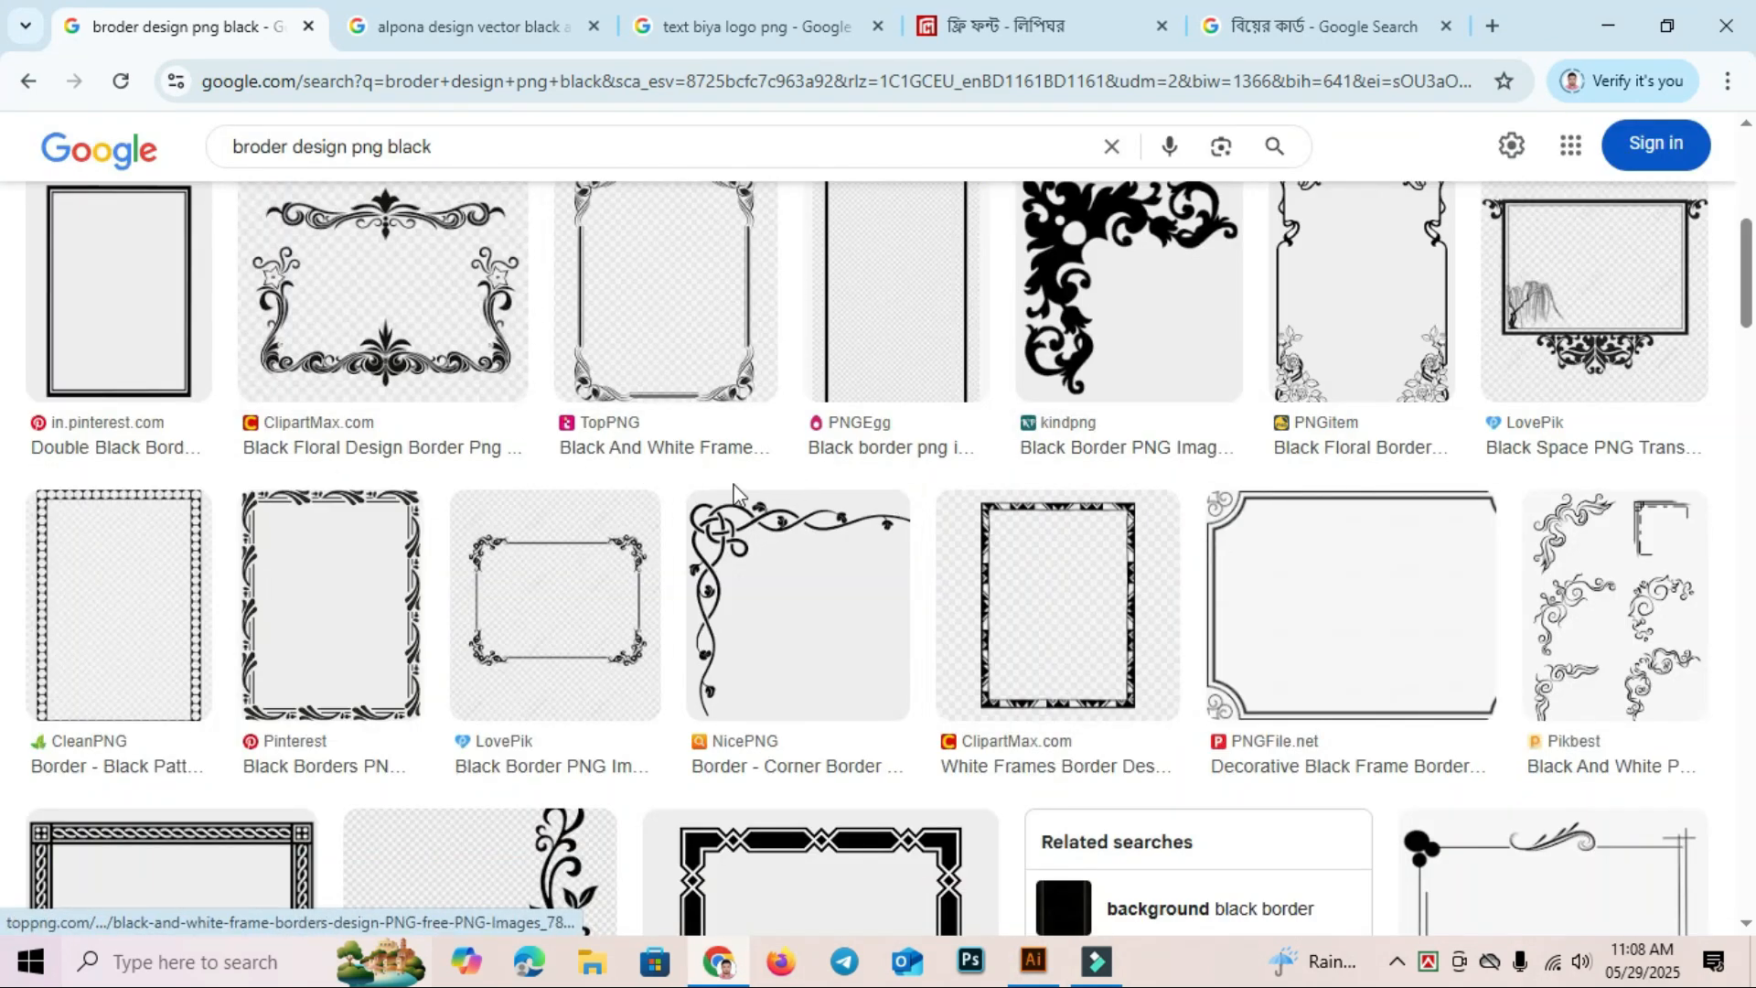
{"action": "scroll", "coordinate": [523, 454], "scroll_direction": "up", "scroll_amount": 10}
{"action": "left_click", "coordinate": [1032, 964]}
{"action": "left_click", "coordinate": [901, 455]}
{"action": "left_click", "coordinate": [978, 425]}
{"action": "key", "text": "ctrl+space"}
{"action": "left_click_drag", "start_coordinate": [770, 211], "coordinate": [1027, 316]}
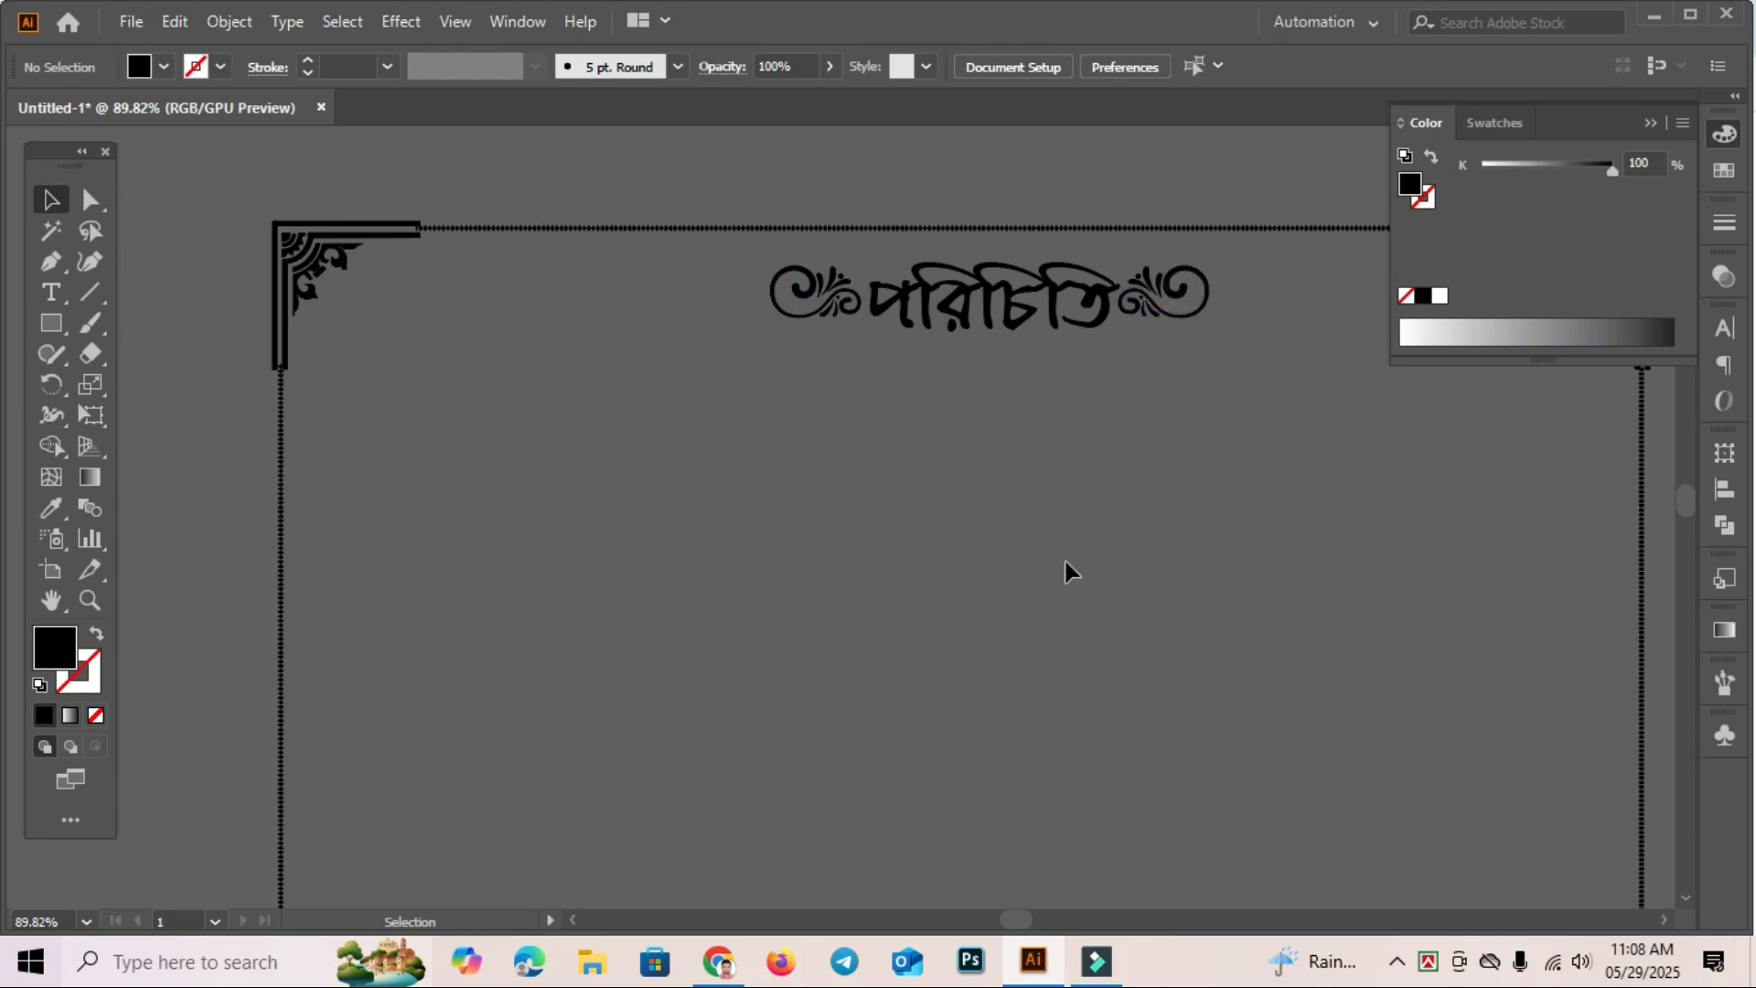
{"action": "key", "text": "ctrl+0"}
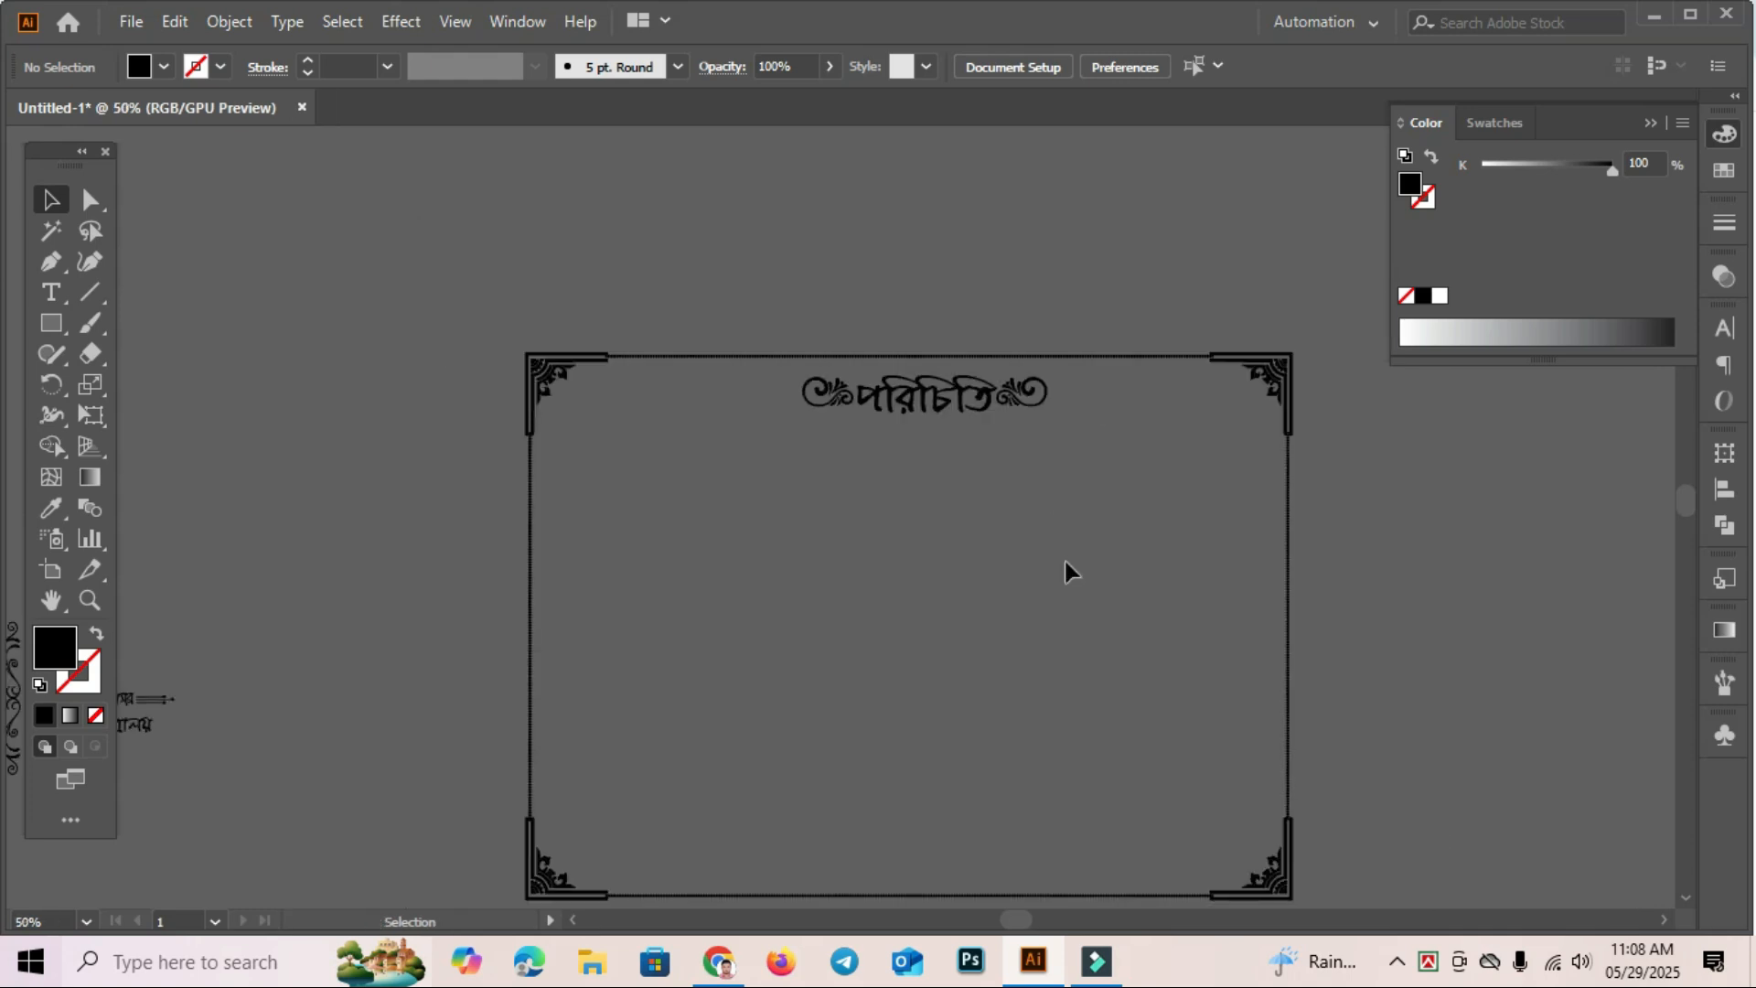
Move the groom's details text block from the prepared texts into the left half of the frame, below the heading.
{"action": "left_click_drag", "start_coordinate": [892, 590], "coordinate": [1247, 513]}
{"action": "left_click_drag", "start_coordinate": [394, 476], "coordinate": [854, 490]}
{"action": "left_click_drag", "start_coordinate": [705, 476], "coordinate": [1191, 463]}
{"action": "left_click_drag", "start_coordinate": [526, 438], "coordinate": [1531, 507]}
{"action": "left_click_drag", "start_coordinate": [1247, 451], "coordinate": [268, 456]}
{"action": "left_click_drag", "start_coordinate": [531, 478], "coordinate": [957, 470]}
{"action": "left_click", "coordinate": [1156, 690]}
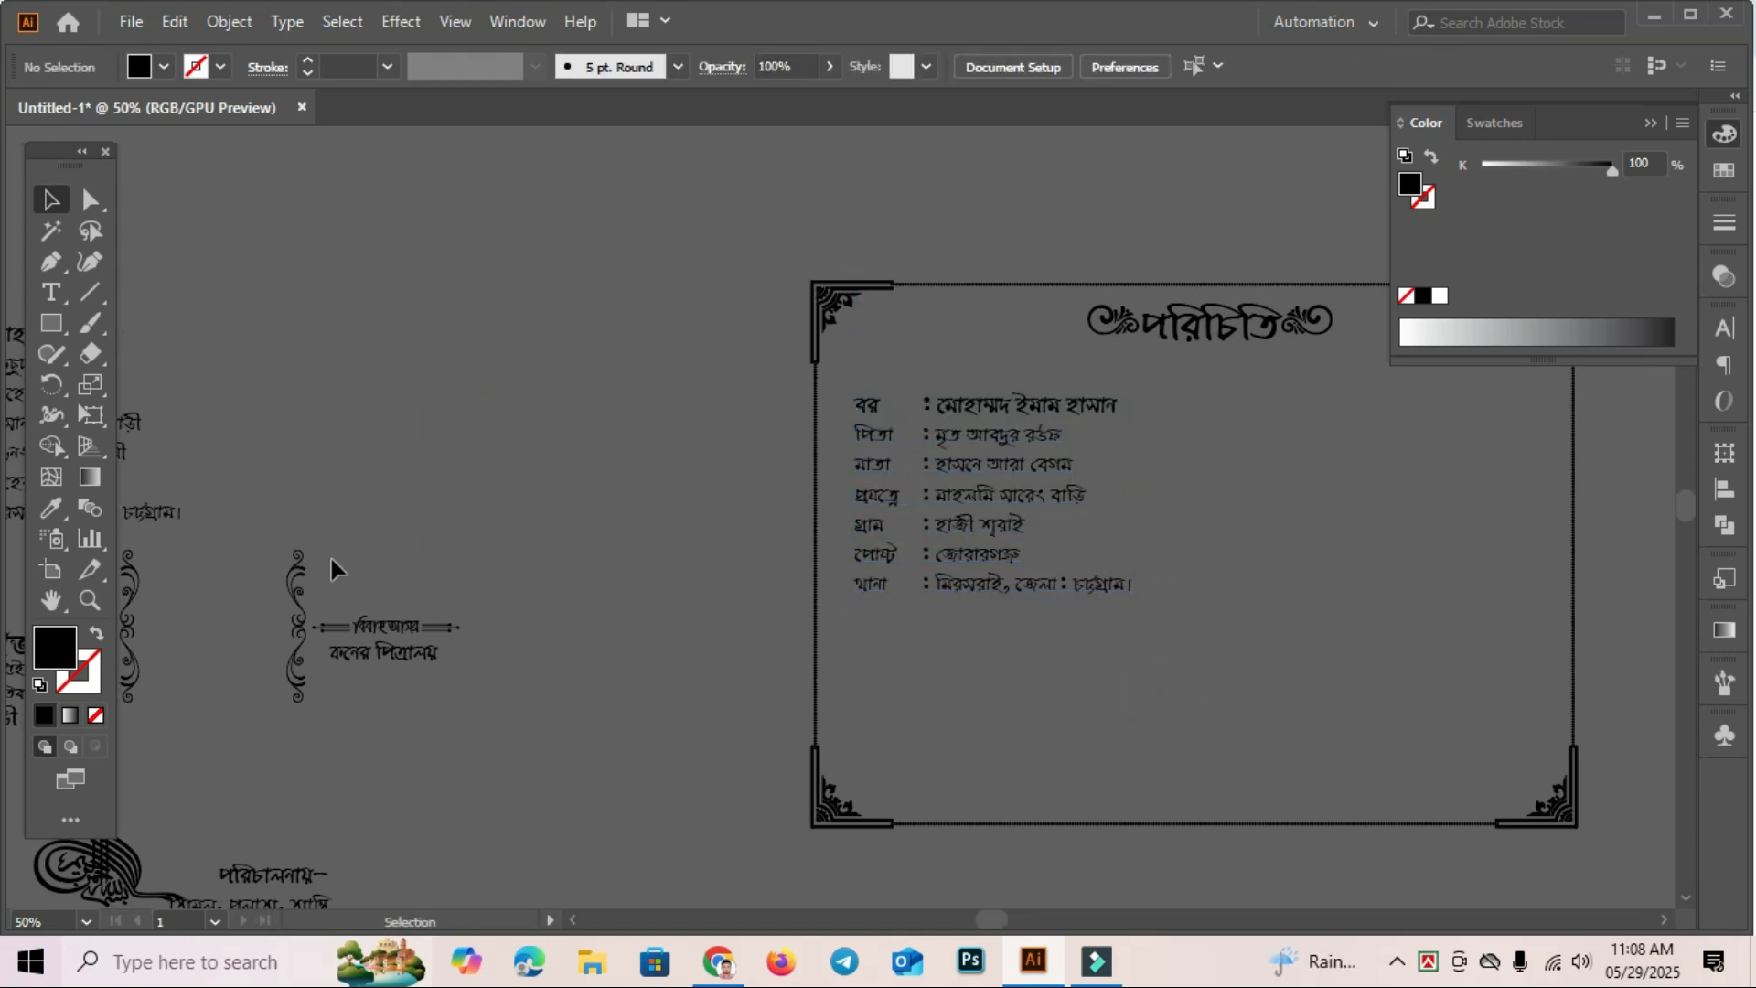
Move the bride's details text block into the right half of the frame, level with the groom's details.
{"action": "left_click_drag", "start_coordinate": [482, 502], "coordinate": [981, 543]}
{"action": "left_click_drag", "start_coordinate": [468, 437], "coordinate": [1105, 393]}
{"action": "left_click_drag", "start_coordinate": [1192, 642], "coordinate": [476, 625]}
{"action": "left_click", "coordinate": [417, 680]}
{"action": "left_click_drag", "start_coordinate": [457, 437], "coordinate": [1176, 541]}
Select the groom's and bride's details blocks together and bring up the alignment options.
{"action": "left_click", "coordinate": [768, 563]}
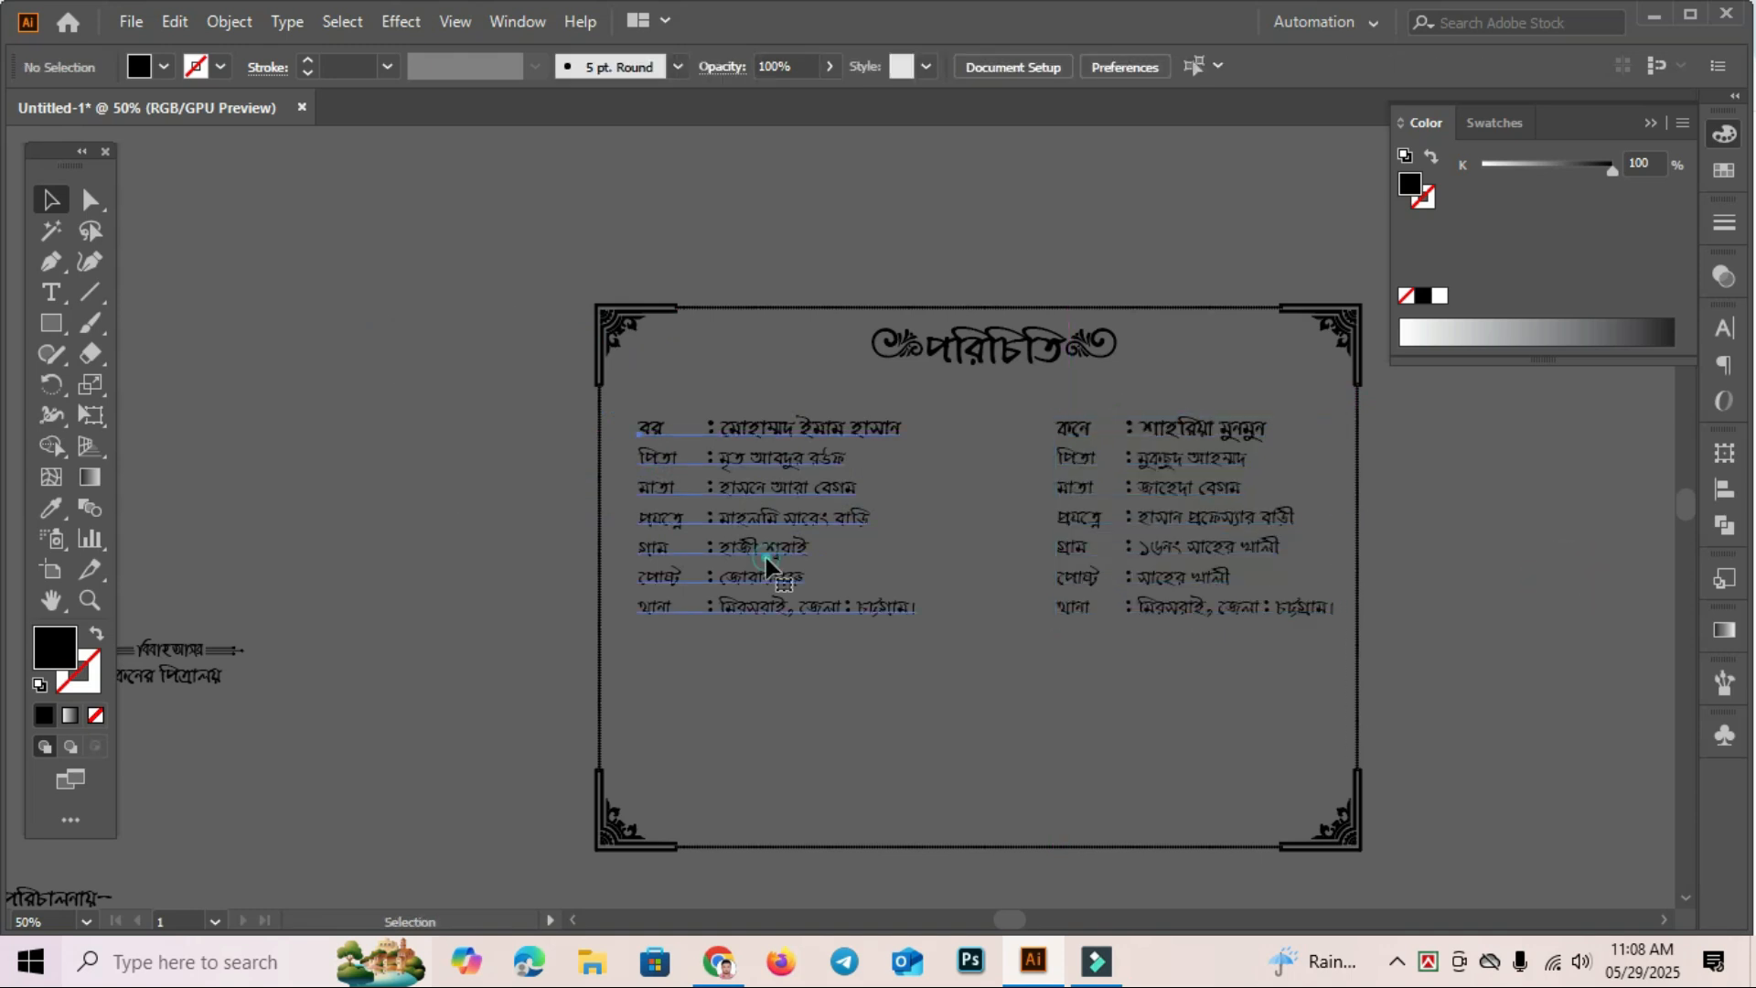
{"action": "left_click", "coordinate": [1155, 525], "text": "shift"}
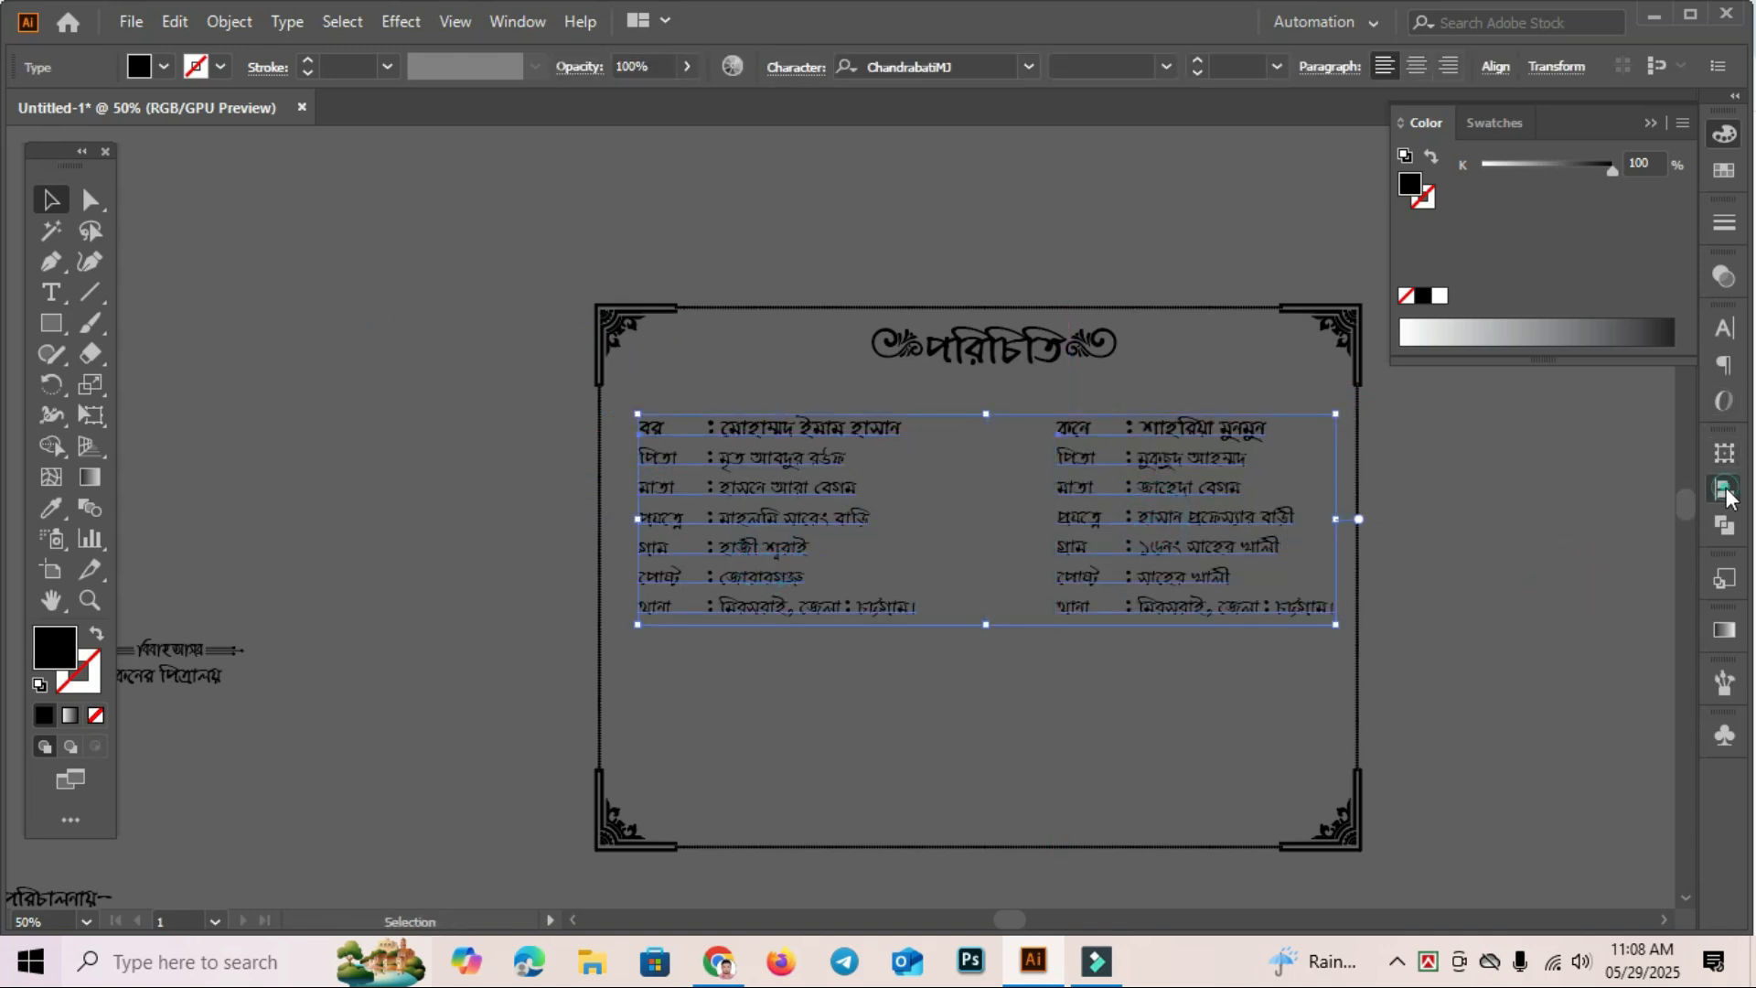
{"action": "left_click", "coordinate": [1725, 491]}
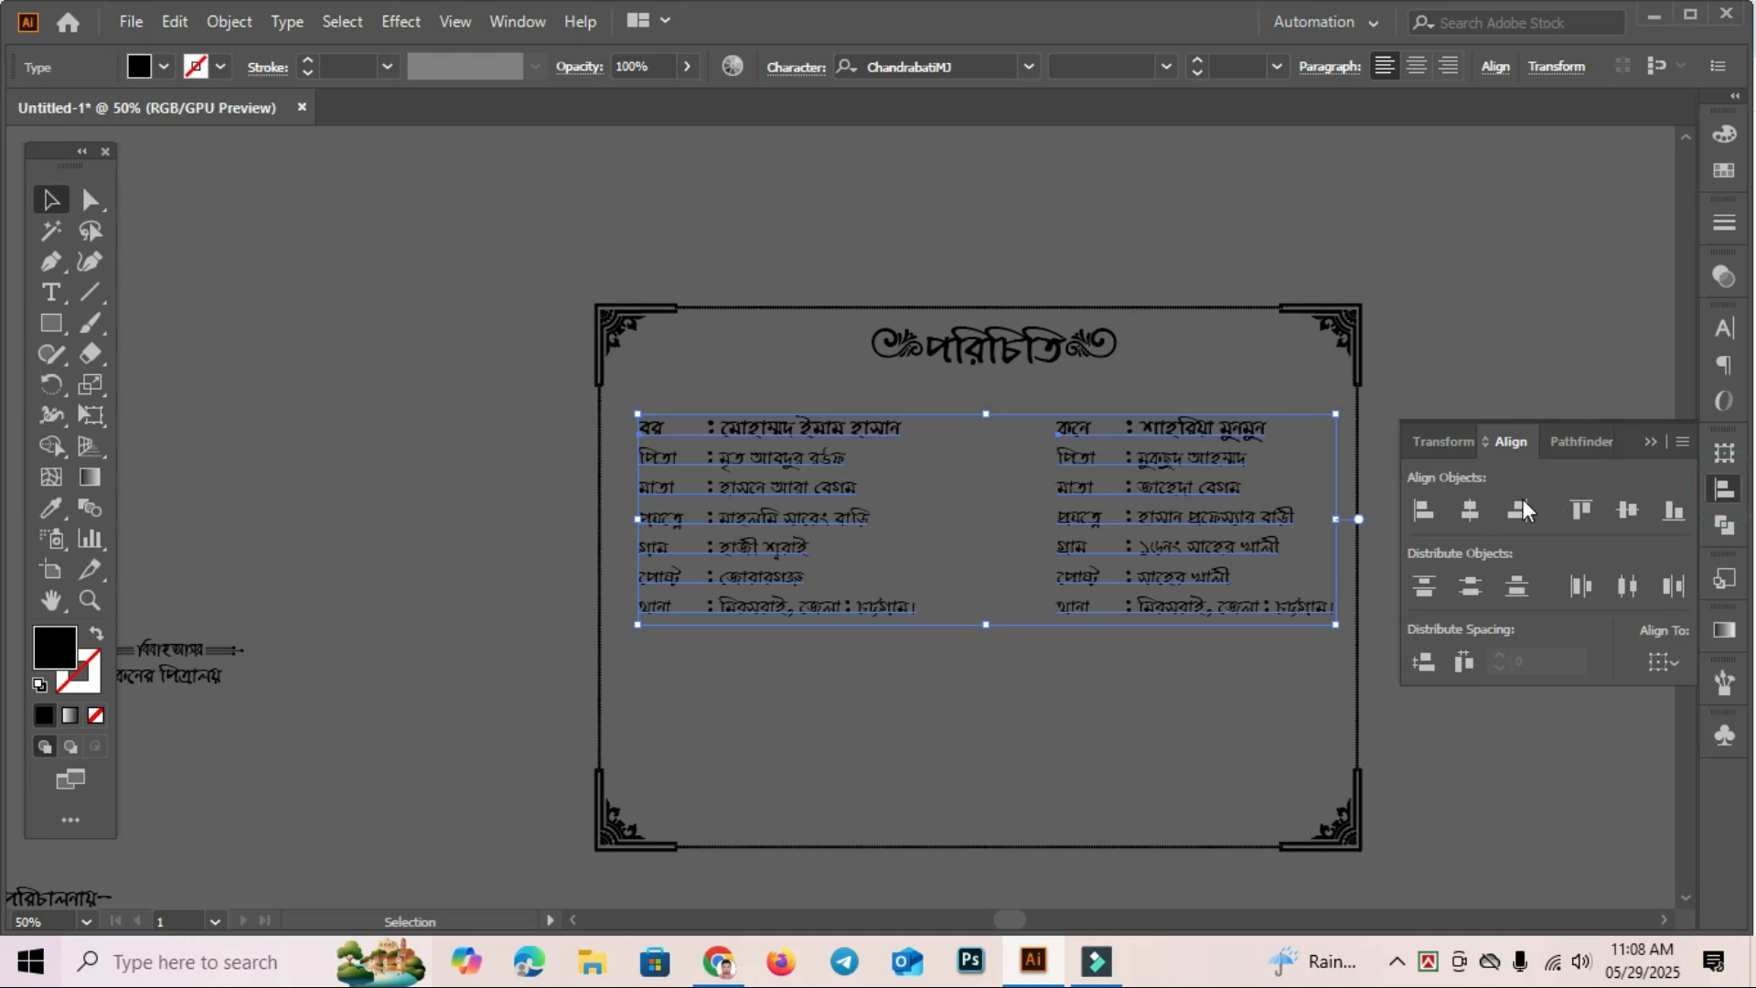
{"action": "left_click", "coordinate": [1440, 357]}
{"action": "scroll", "coordinate": [1123, 473], "scroll_direction": "right", "scroll_amount": 3}
{"action": "left_click", "coordinate": [997, 560]}
{"action": "left_click_drag", "start_coordinate": [995, 556], "coordinate": [997, 555]}
{"action": "left_click", "coordinate": [799, 524]}
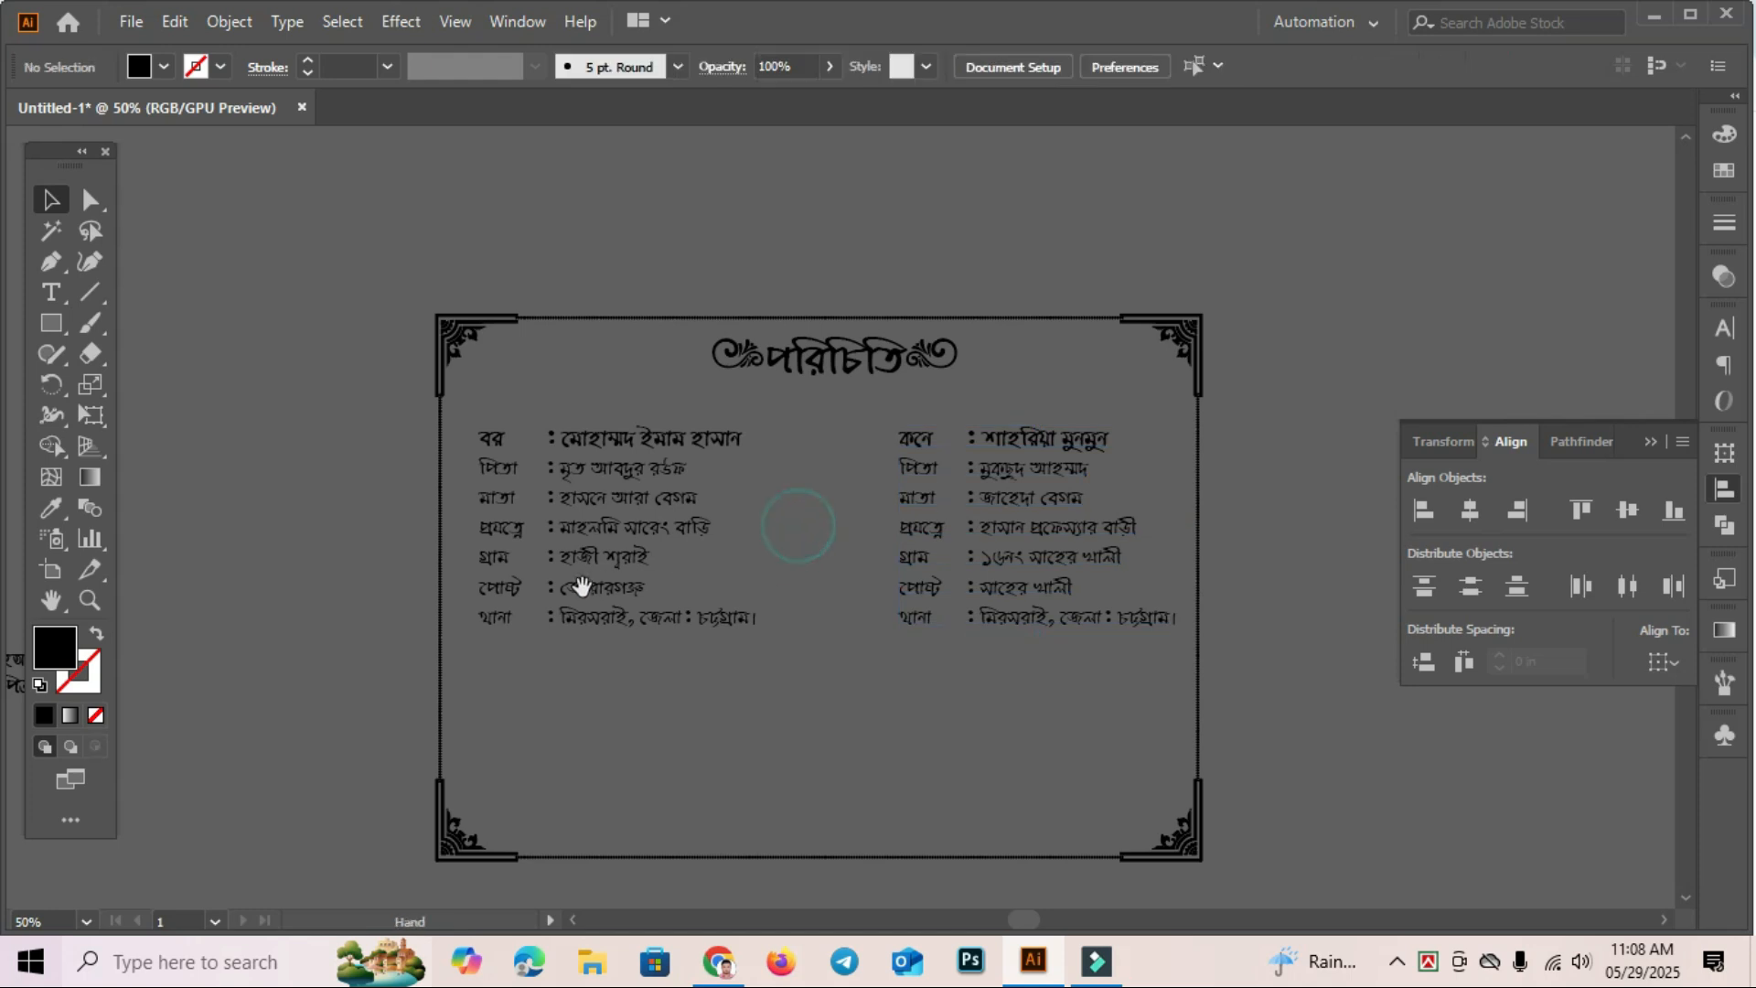
Move the upright floral leaf ornament into the frame, centred between the groom's and bride's details.
{"action": "left_click_drag", "start_coordinate": [578, 588], "coordinate": [1254, 558]}
{"action": "left_click_drag", "start_coordinate": [614, 524], "coordinate": [908, 587]}
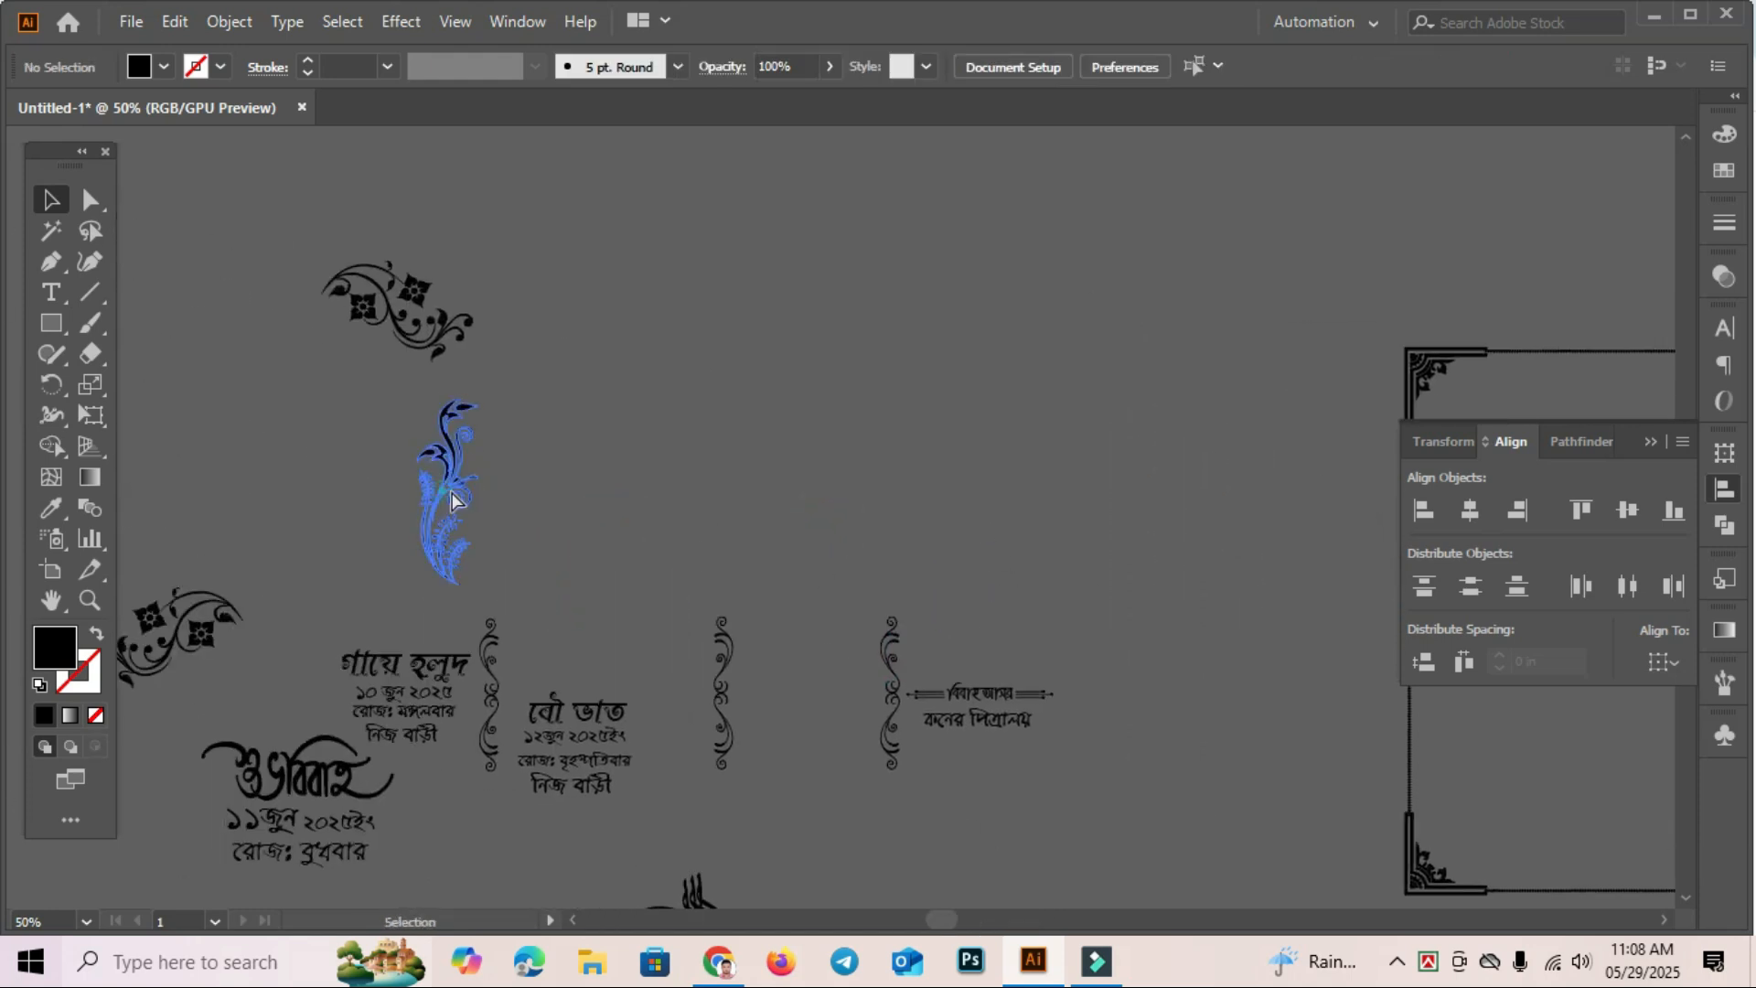
{"action": "left_click_drag", "start_coordinate": [446, 491], "coordinate": [1211, 469]}
{"action": "left_click_drag", "start_coordinate": [1259, 698], "coordinate": [569, 622]}
{"action": "left_click_drag", "start_coordinate": [520, 426], "coordinate": [1106, 514]}
{"action": "left_click", "coordinate": [1215, 665]}
{"action": "left_click_drag", "start_coordinate": [1214, 665], "coordinate": [1132, 675]}
{"action": "left_click", "coordinate": [1137, 678]}
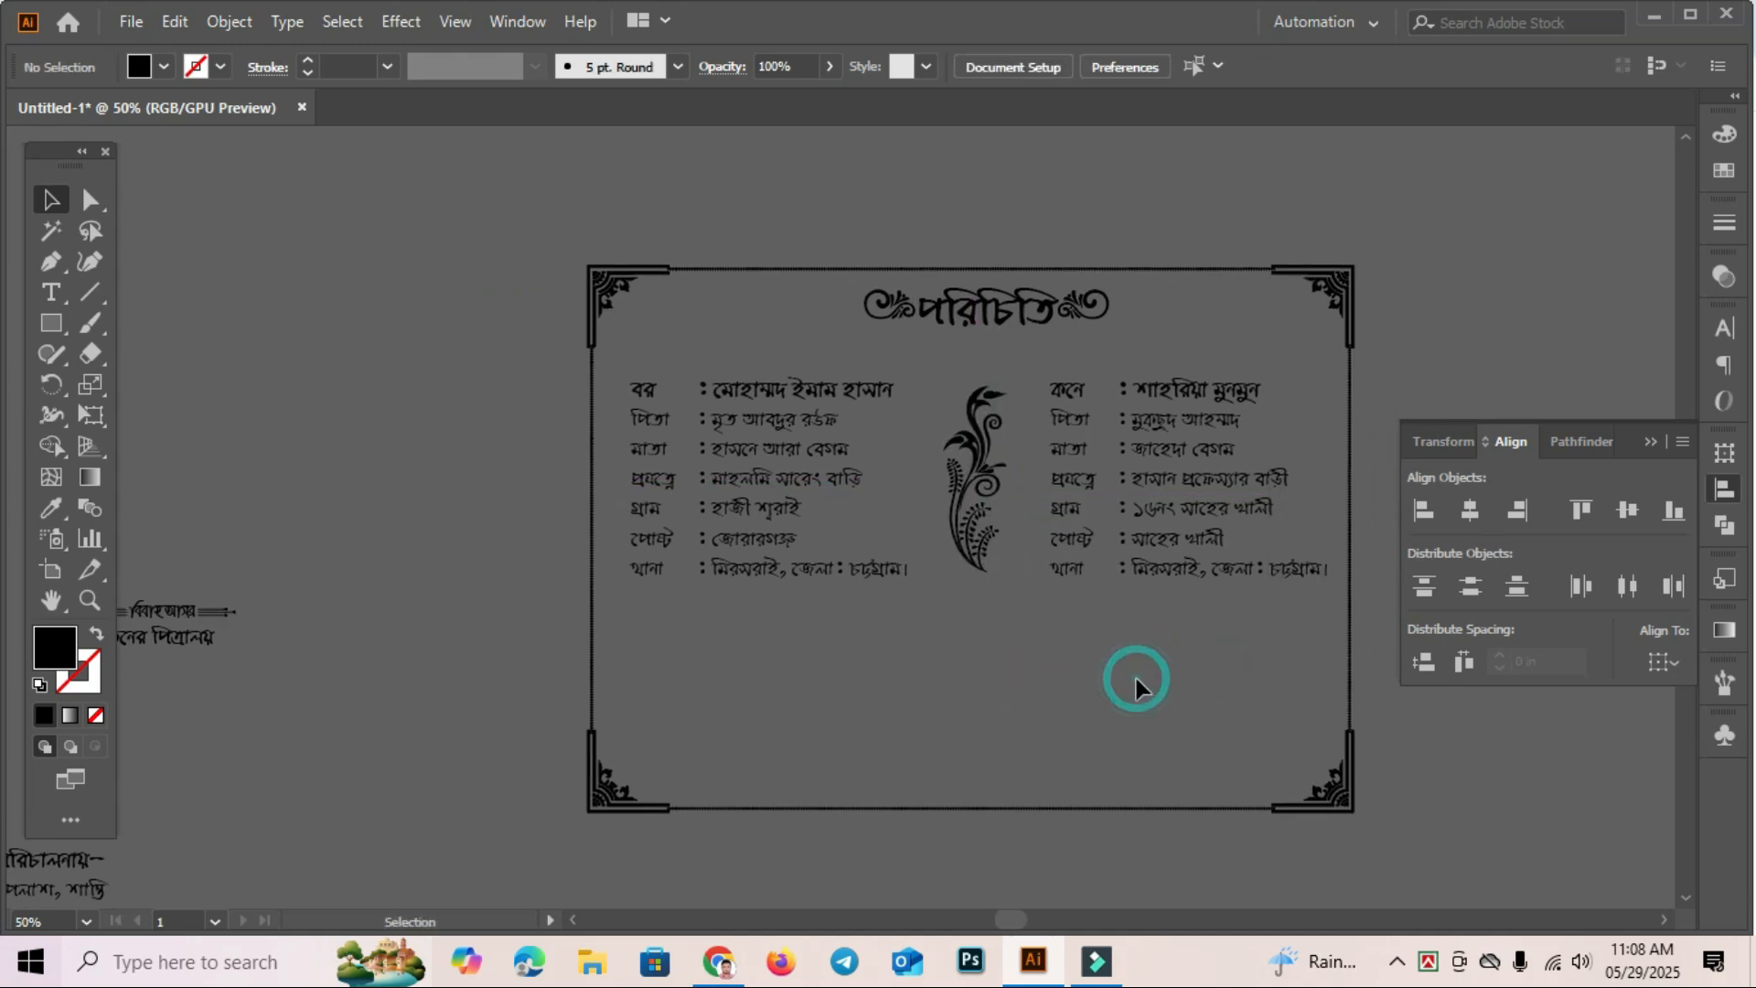
Switch to Chrome and copy the Vecteezy winged alpona ornament with two circles from the alpona image results.
{"action": "left_click", "coordinate": [719, 962]}
{"action": "left_click", "coordinate": [490, 21]}
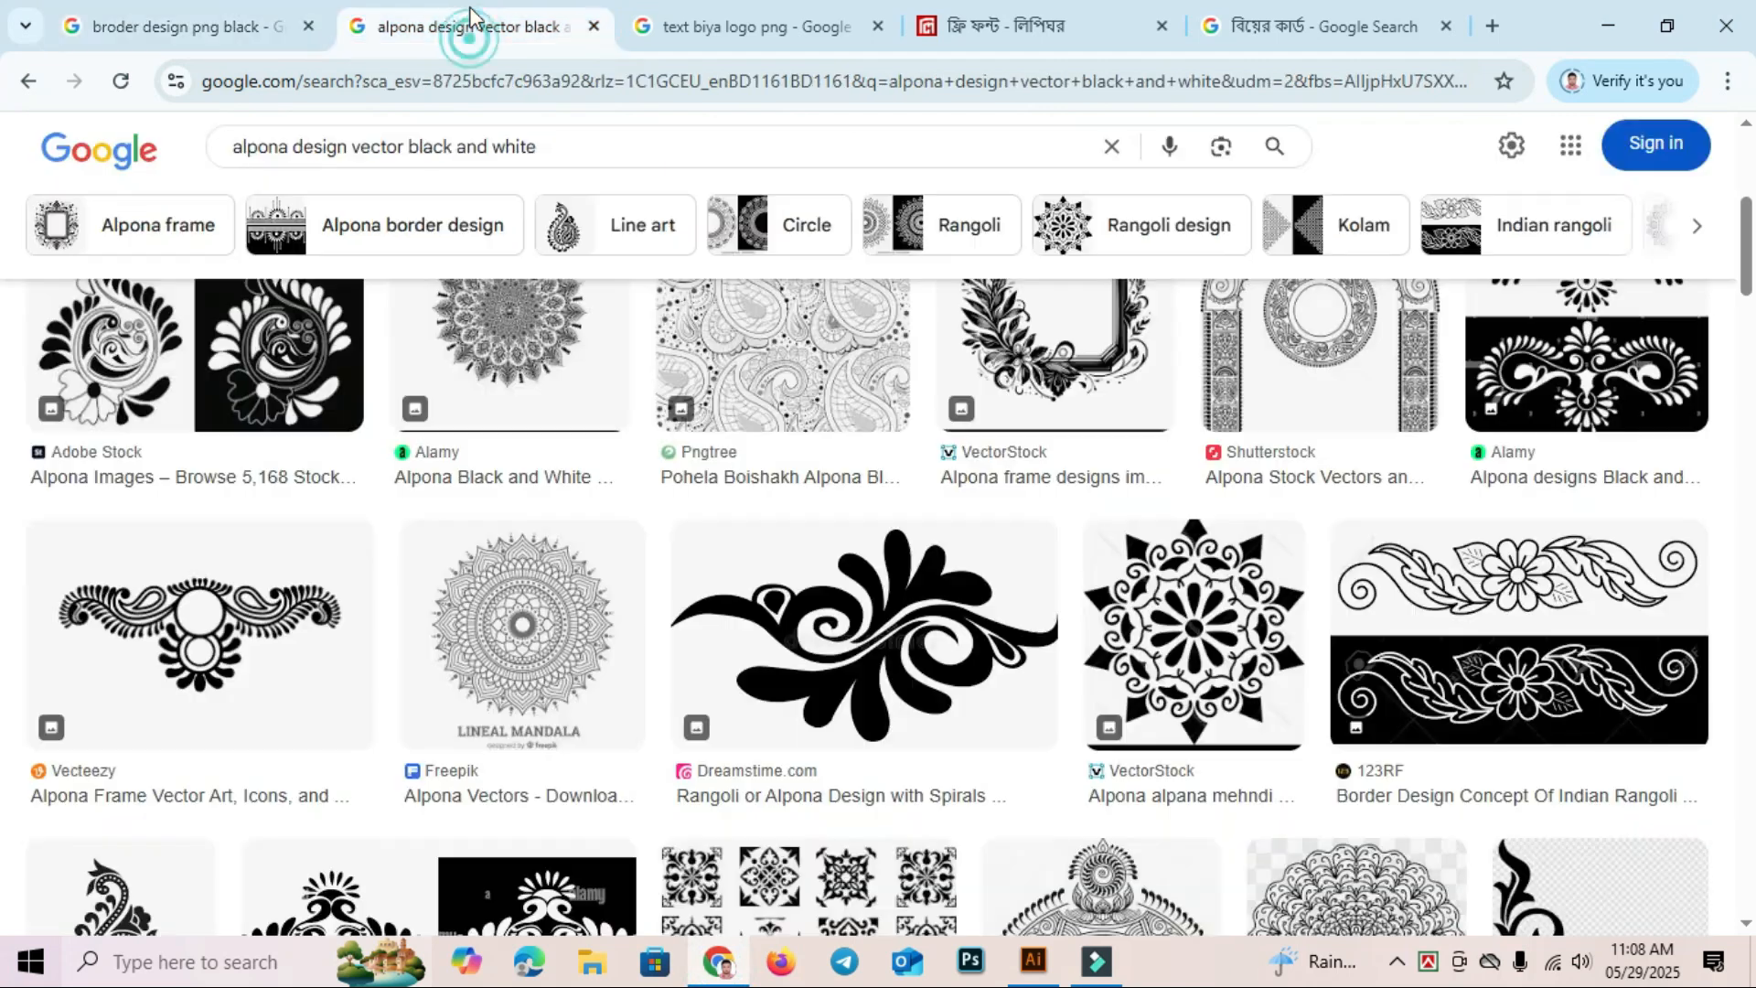
{"action": "scroll", "coordinate": [315, 391], "scroll_direction": "up", "scroll_amount": 1}
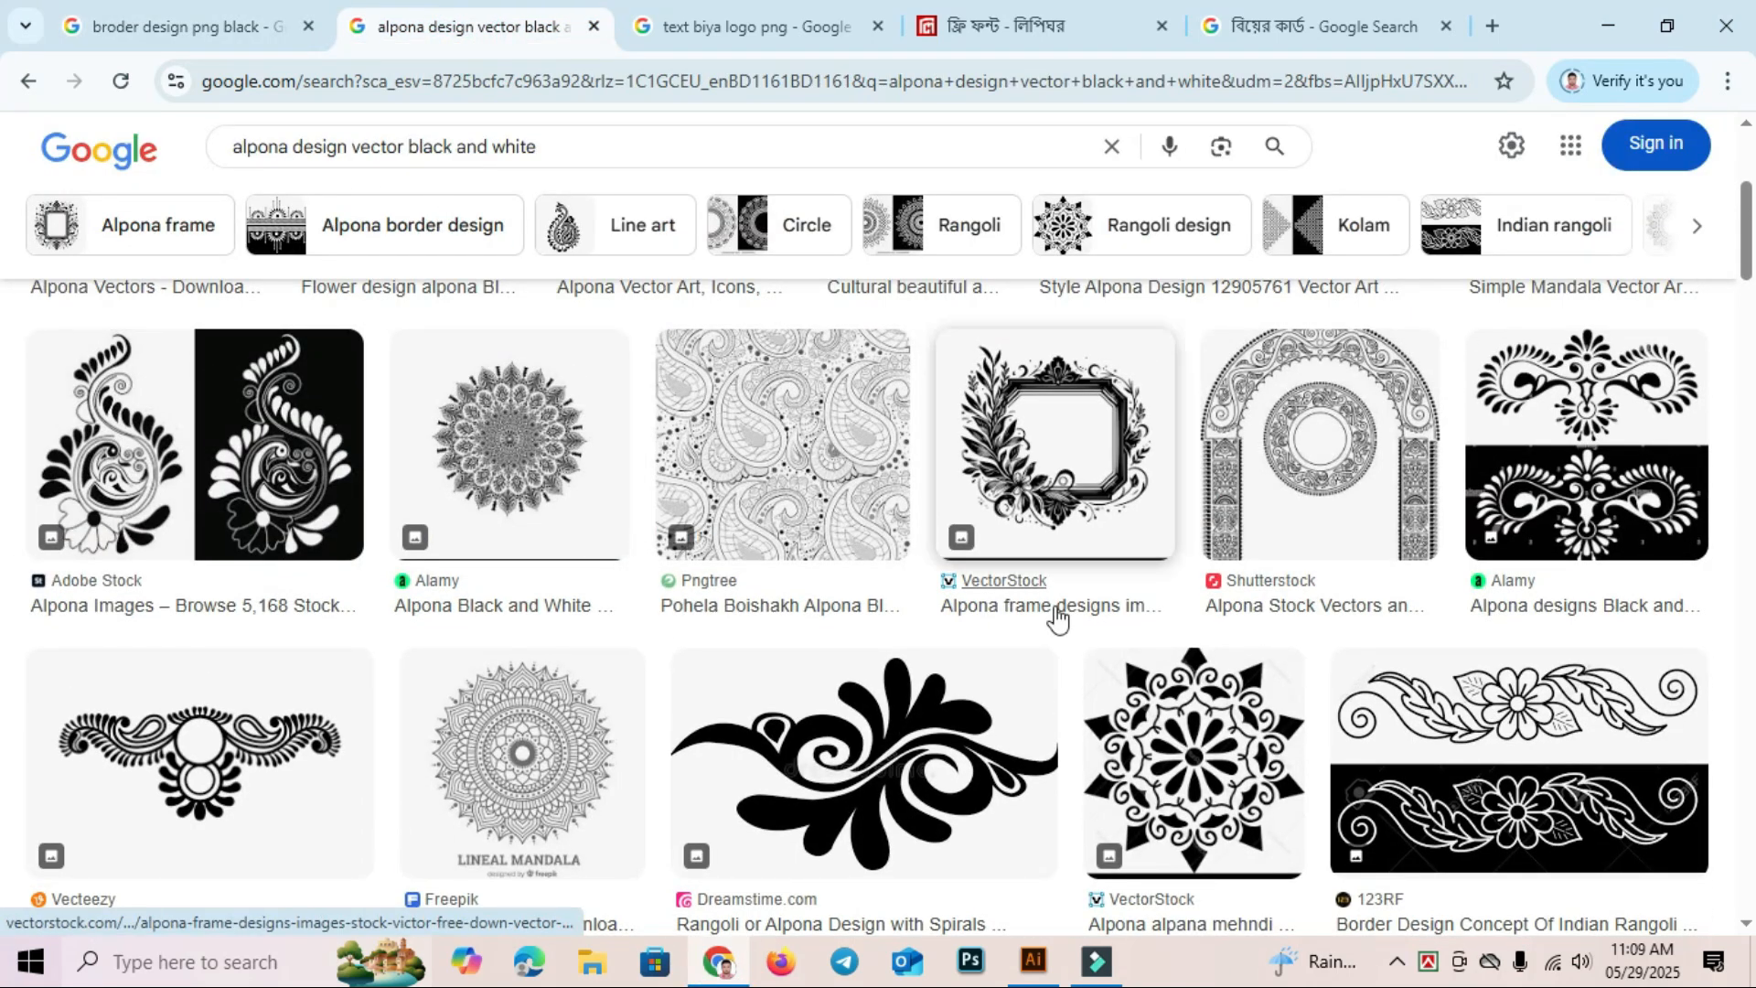
{"action": "scroll", "coordinate": [1066, 627], "scroll_direction": "up", "scroll_amount": 3}
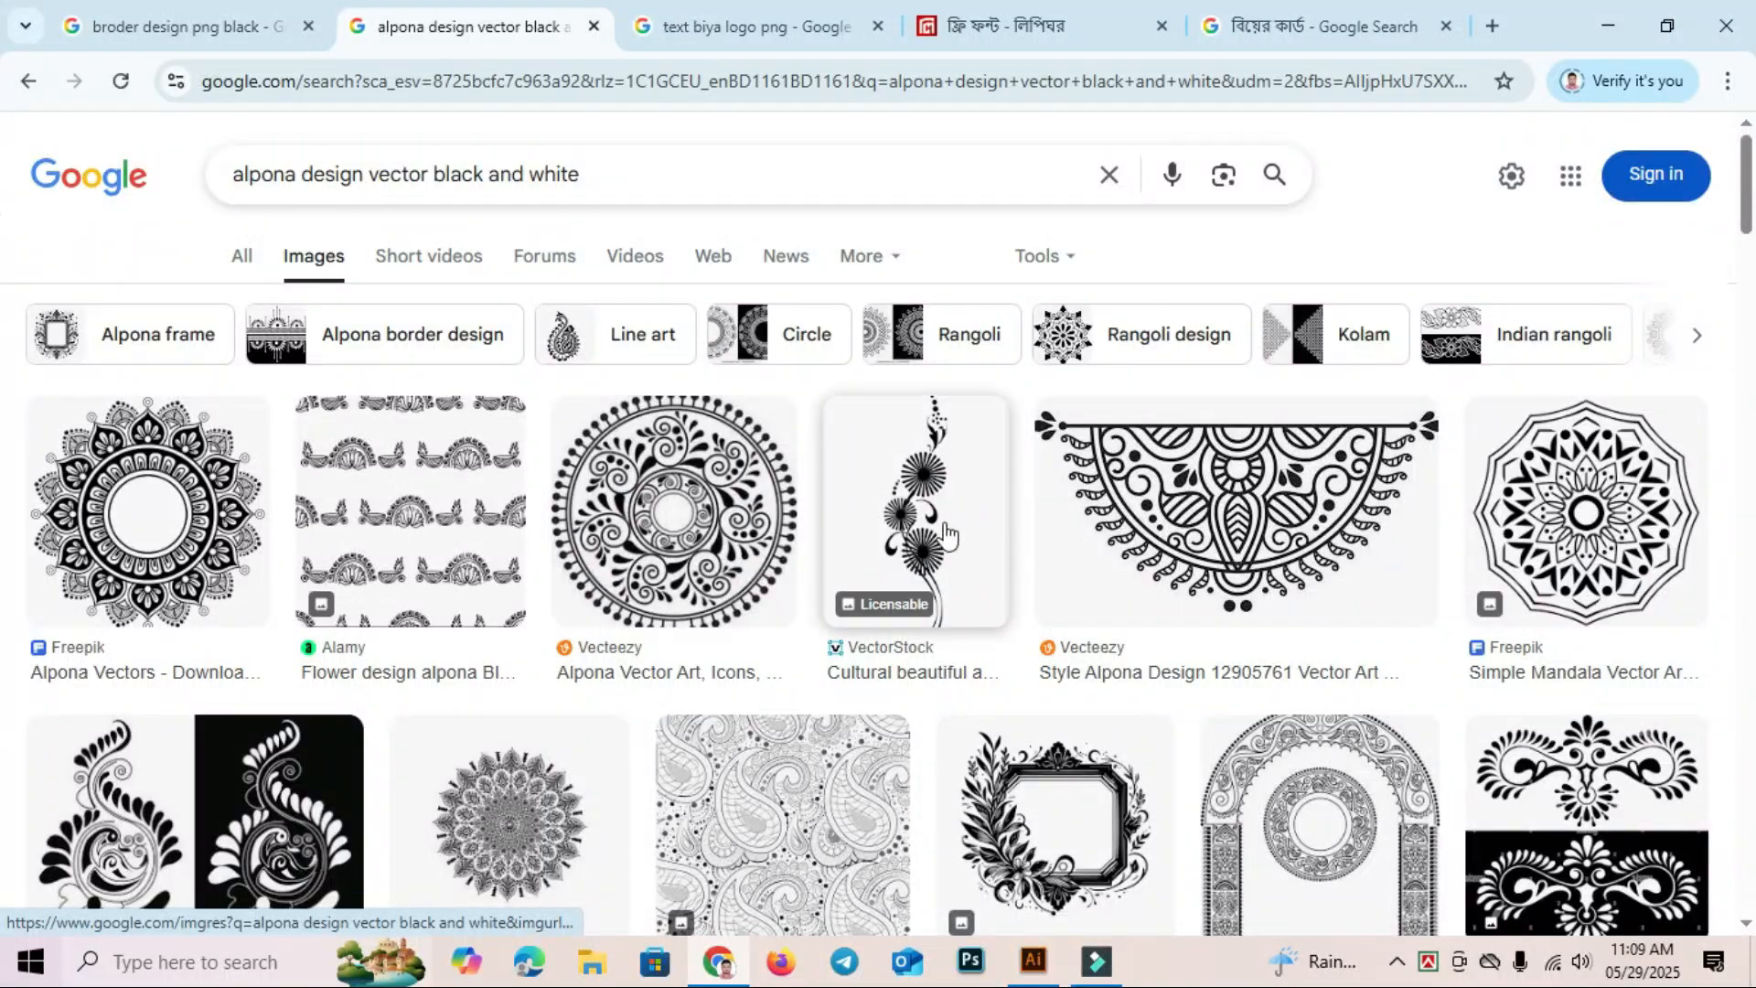
{"action": "scroll", "coordinate": [957, 529], "scroll_direction": "down", "scroll_amount": 6}
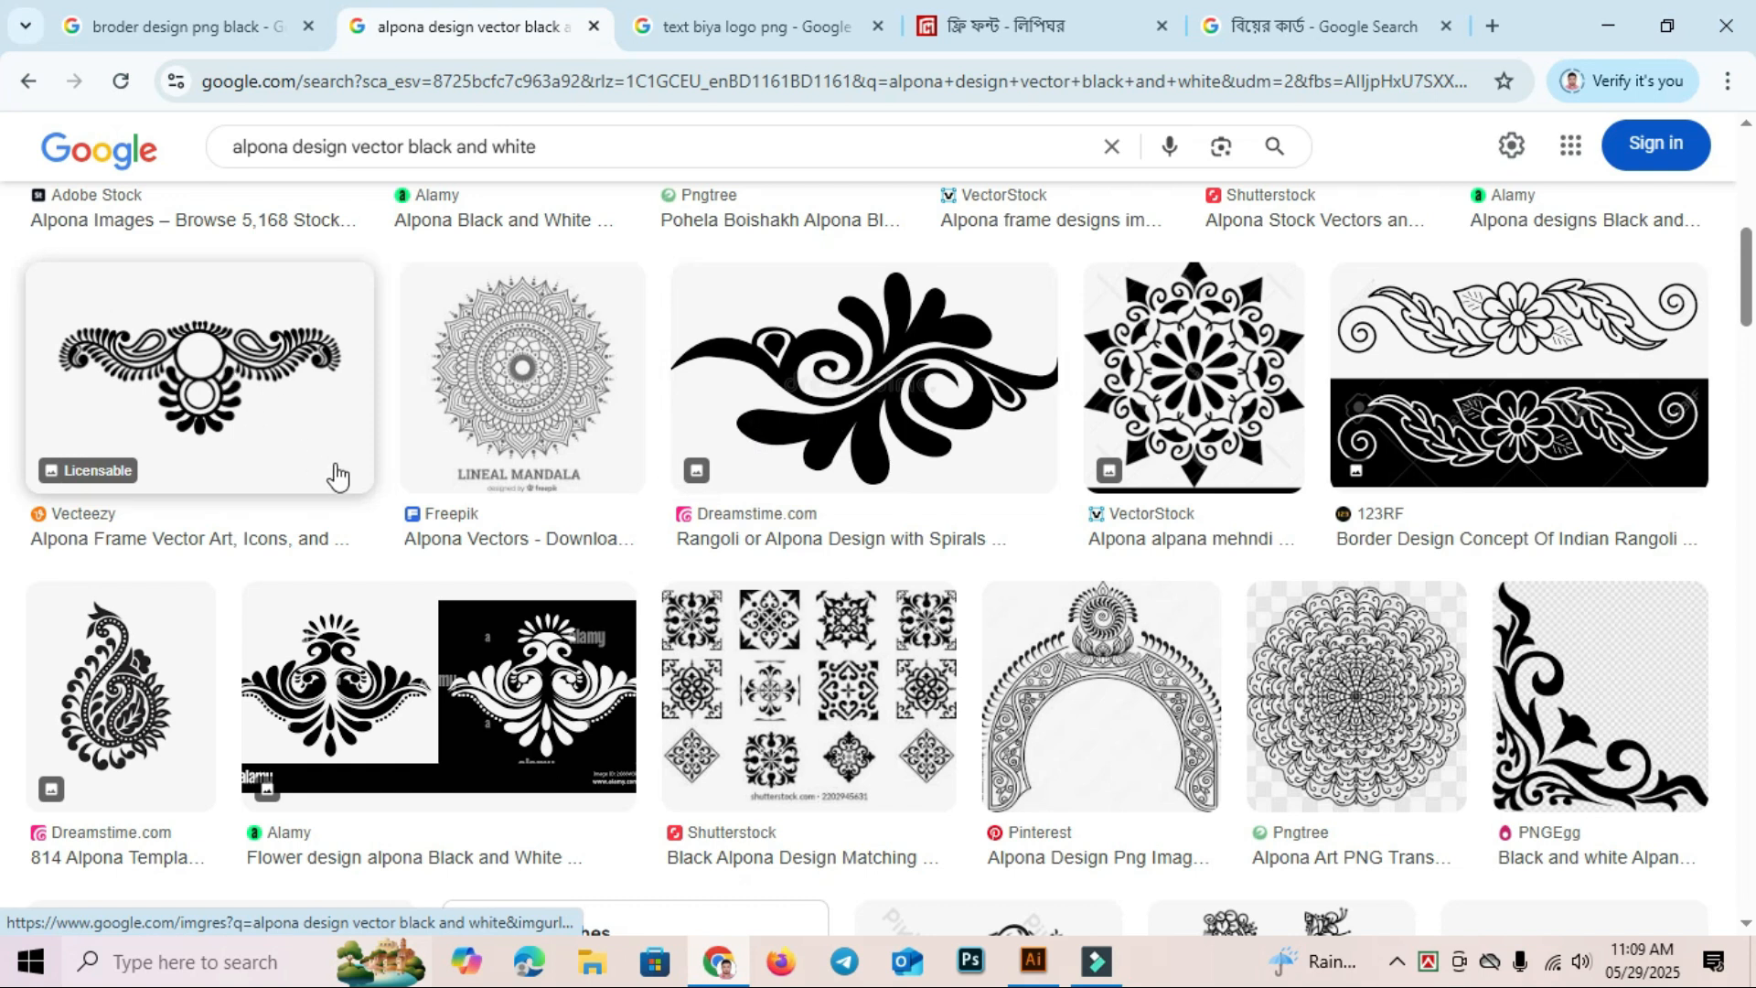
{"action": "right_click", "coordinate": [190, 352]}
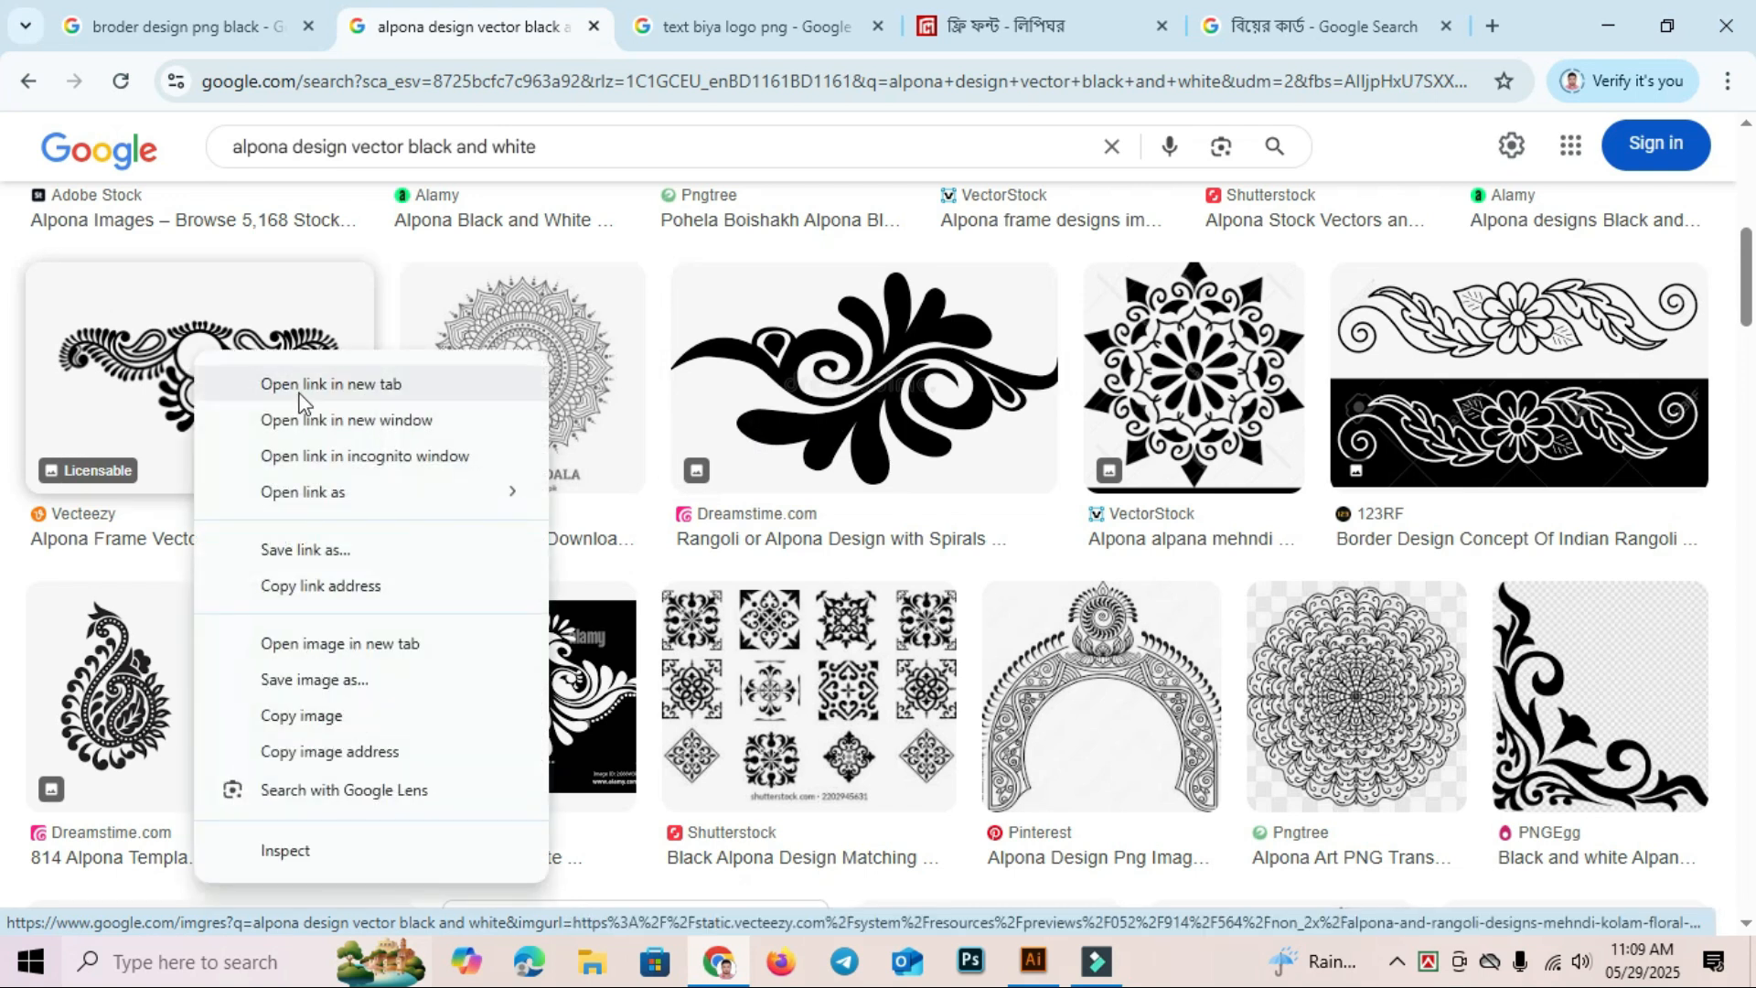
{"action": "left_click", "coordinate": [297, 716]}
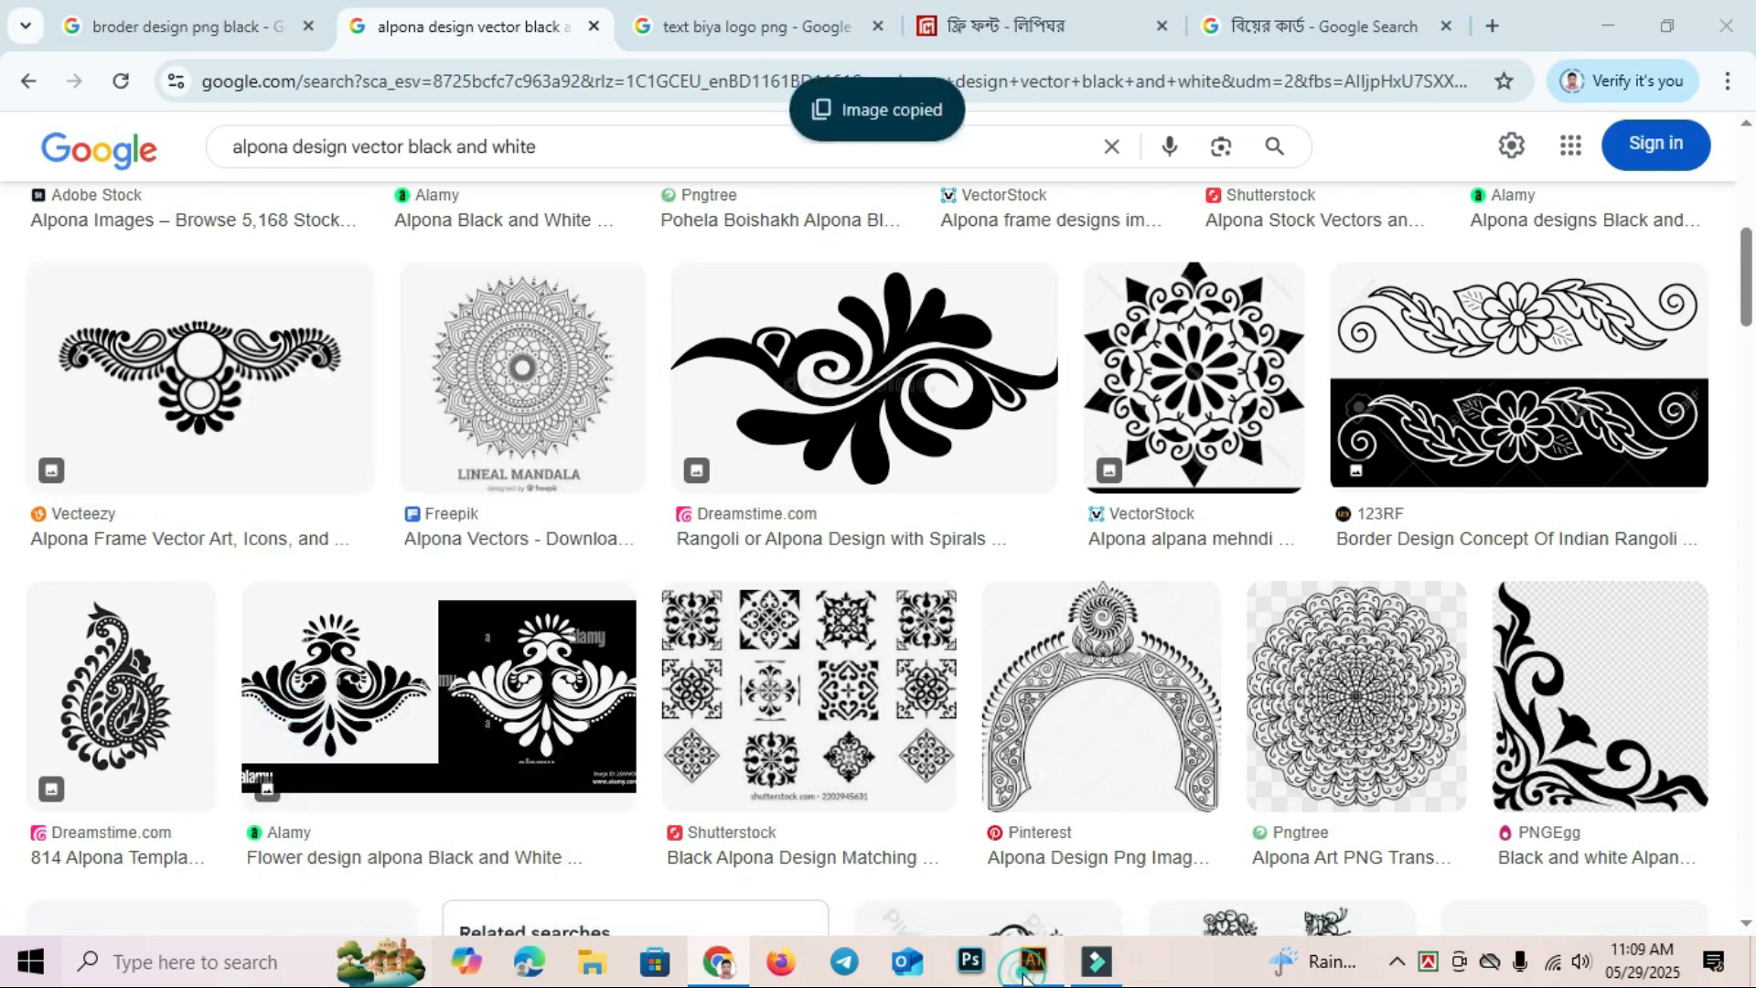
Switch to Illustrator and paste the copied alpona image between the frame and the artboard.
{"action": "left_click", "coordinate": [1033, 962]}
{"action": "left_click_drag", "start_coordinate": [1094, 772], "coordinate": [329, 759]}
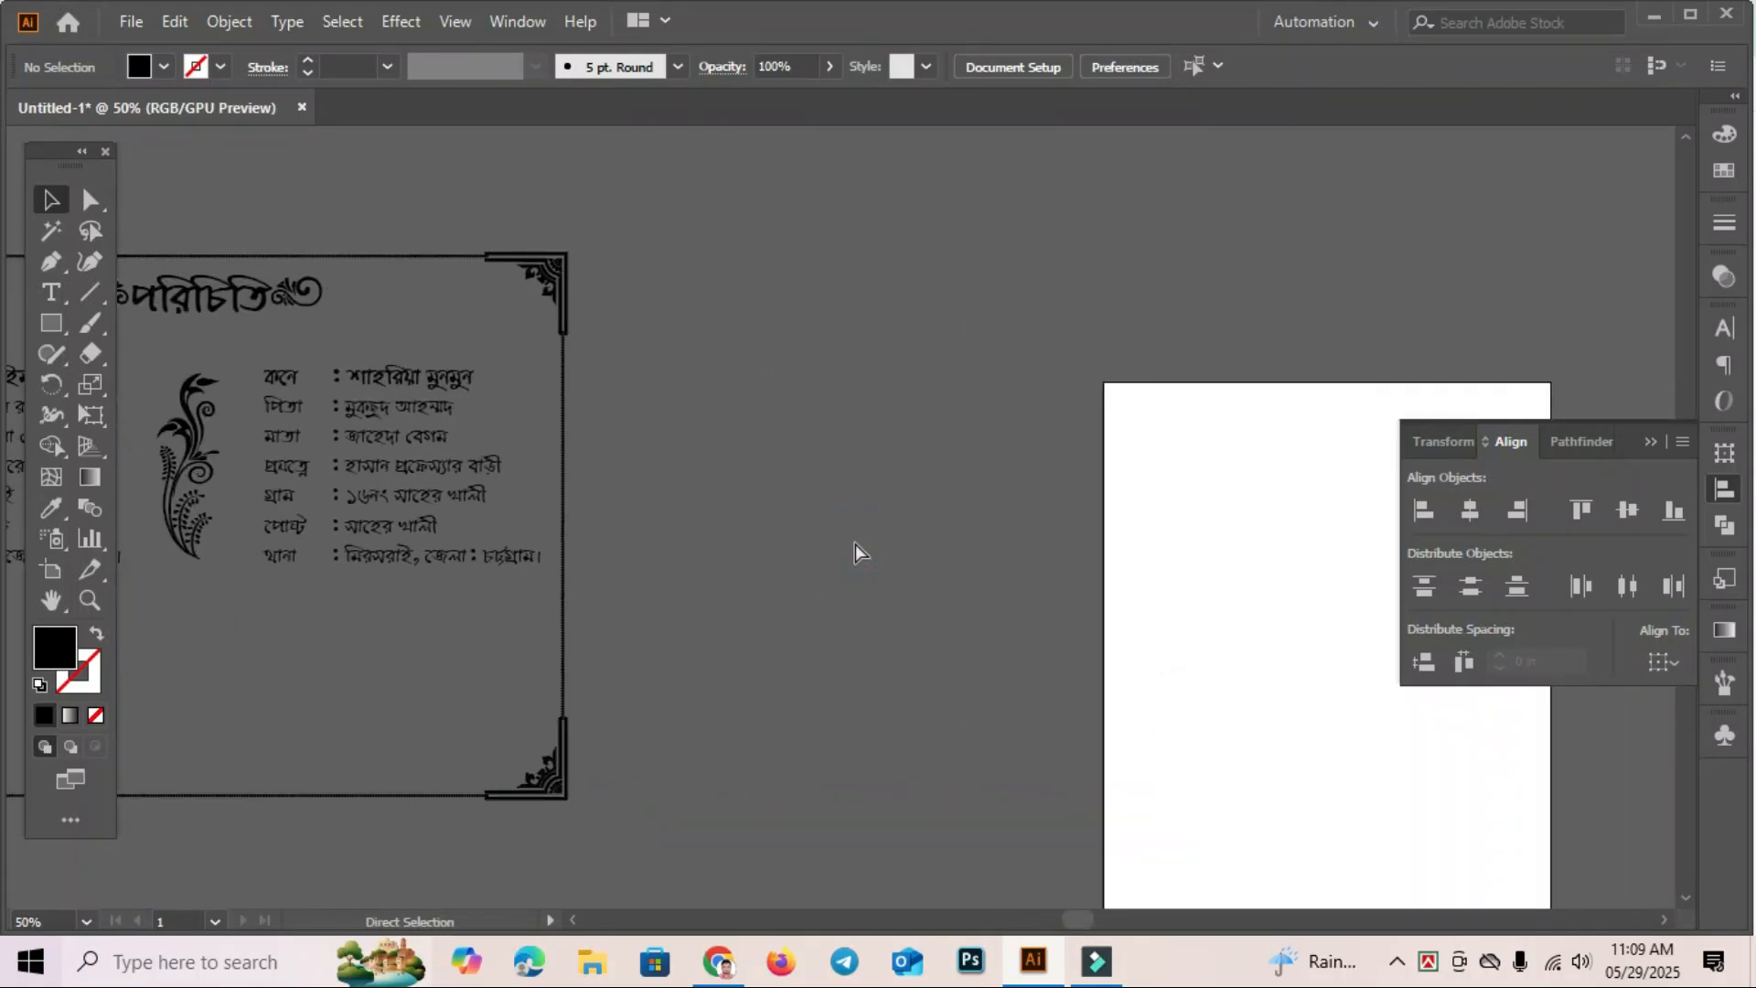
{"action": "key", "text": "ctrl+v"}
{"action": "left_click", "coordinate": [977, 731]}
{"action": "left_click", "coordinate": [890, 549]}
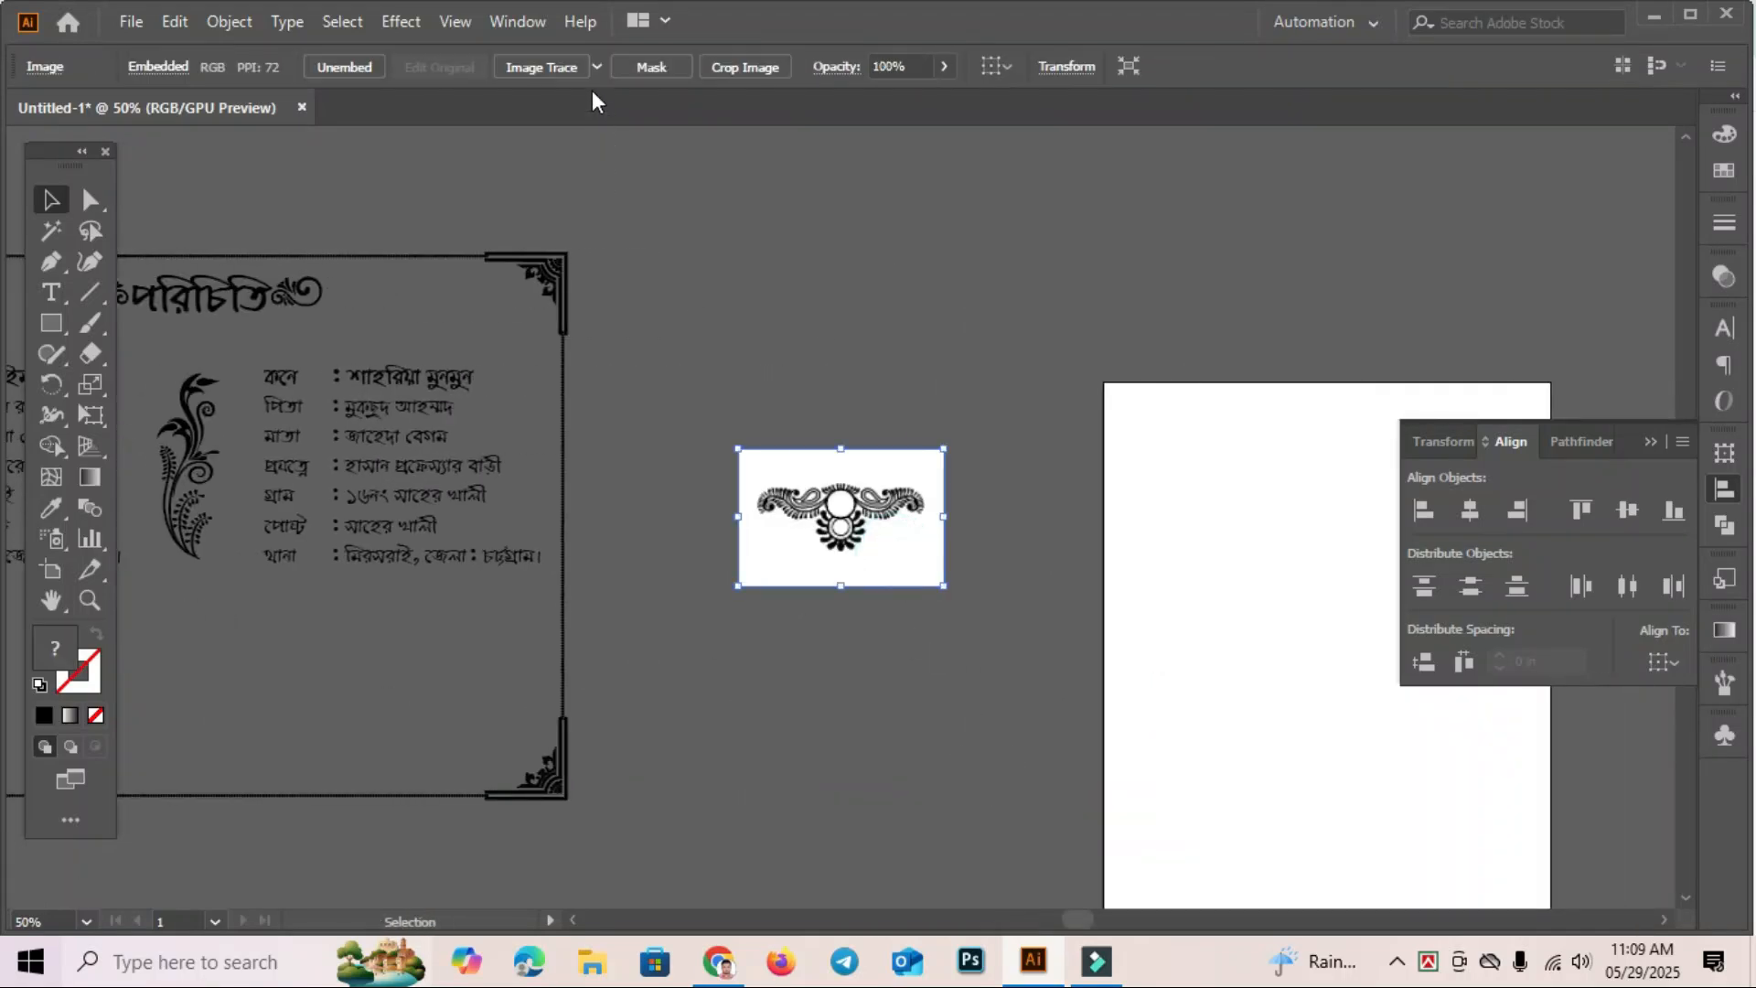
Convert the pasted alpona image to vector paths with Image Trace and expand the result.
{"action": "left_click", "coordinate": [563, 68]}
{"action": "left_click", "coordinate": [666, 69]}
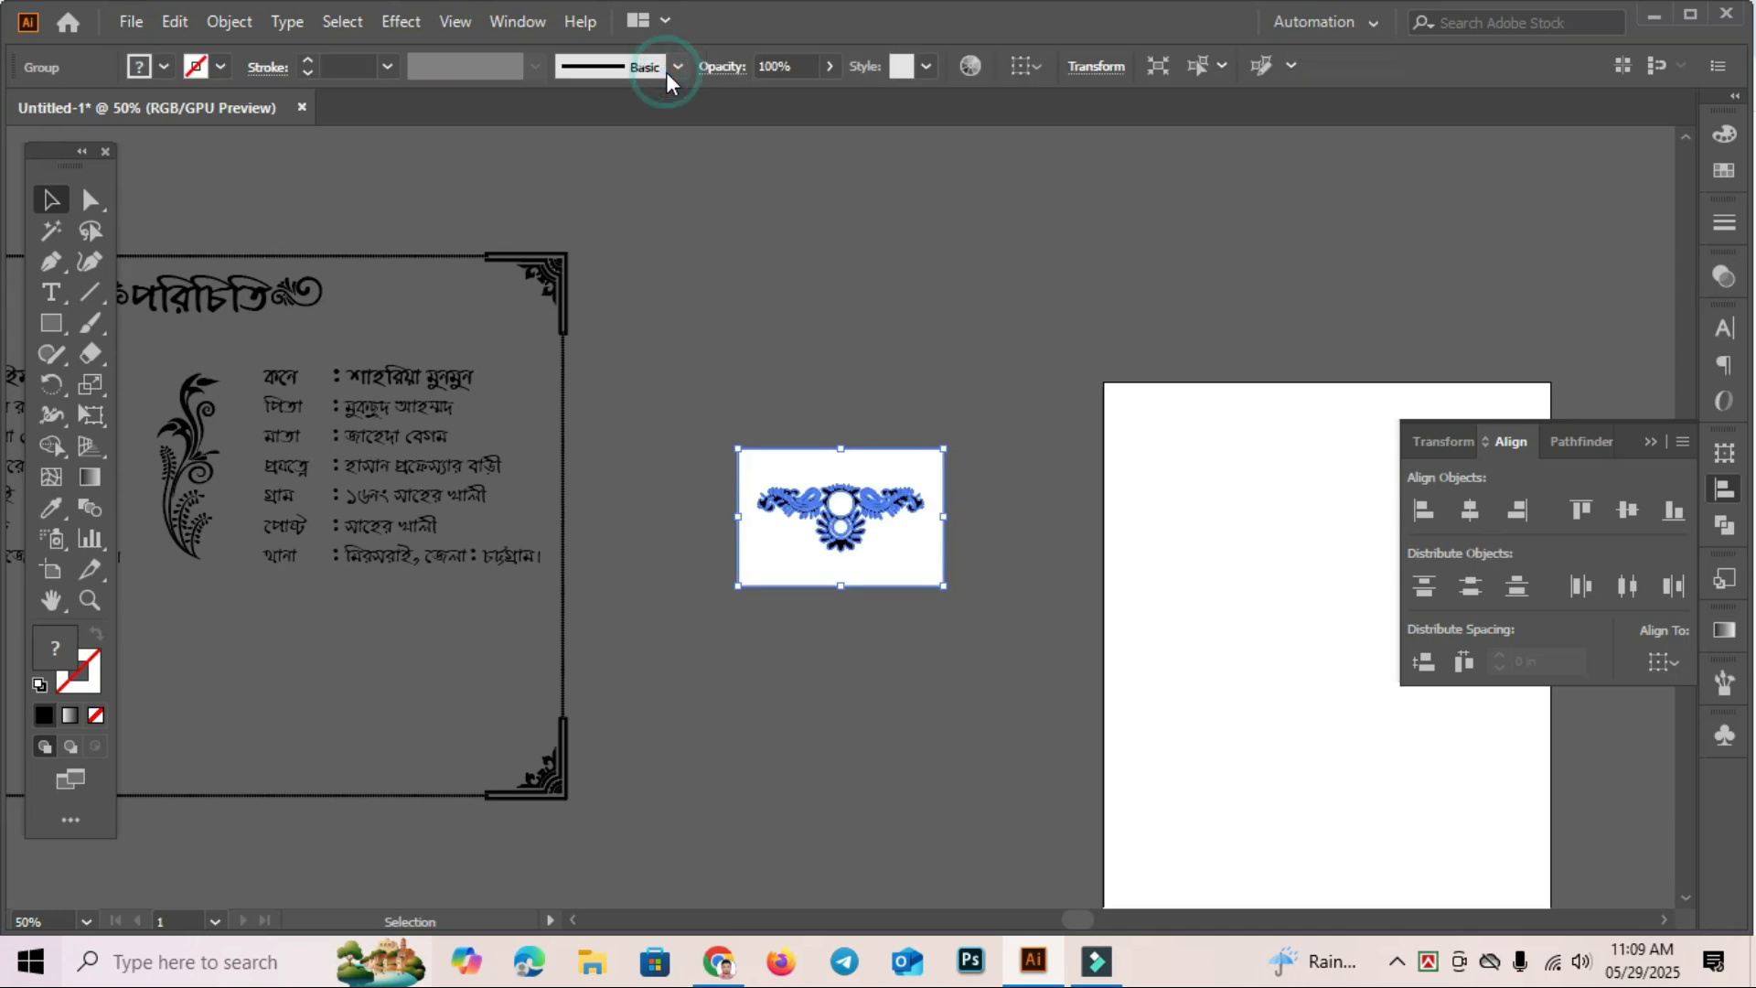
Ungroup the traced alpona ornament and release its white compound path.
{"action": "left_click", "coordinate": [962, 343]}
{"action": "left_click_drag", "start_coordinate": [933, 626], "coordinate": [1277, 753]}
{"action": "right_click", "coordinate": [817, 438]}
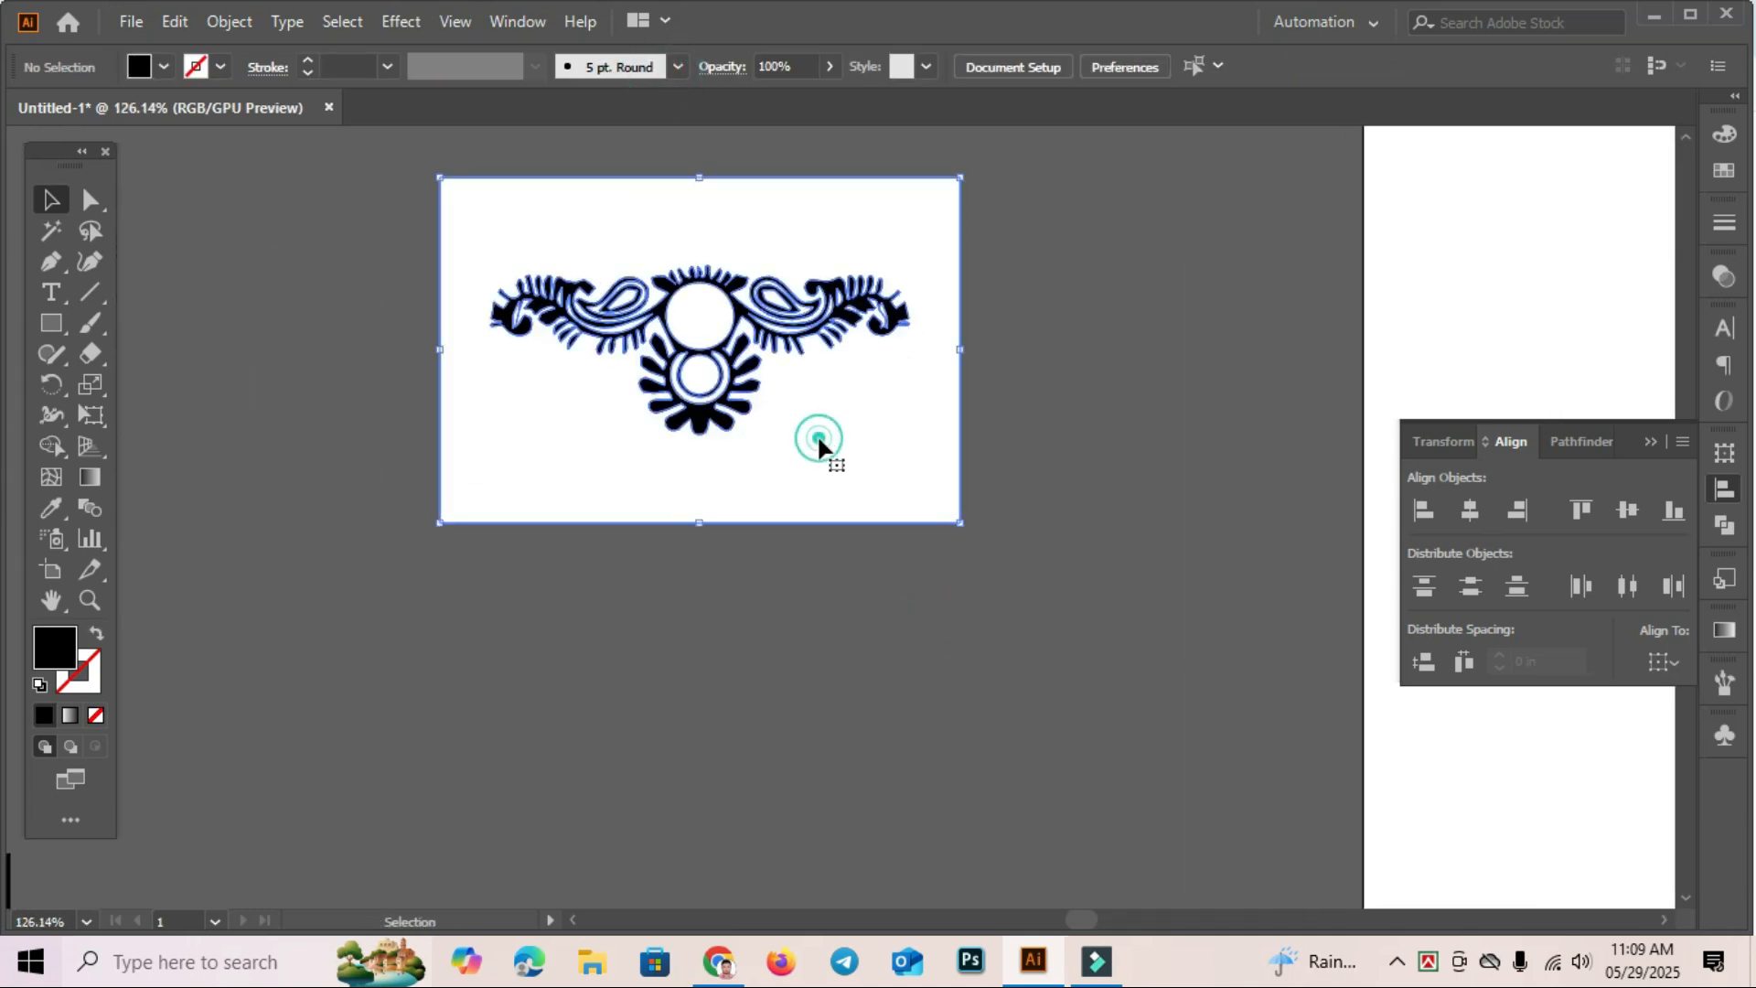
{"action": "left_click", "coordinate": [889, 688]}
{"action": "left_click", "coordinate": [1052, 548]}
{"action": "left_click", "coordinate": [934, 497]}
{"action": "right_click", "coordinate": [915, 443]}
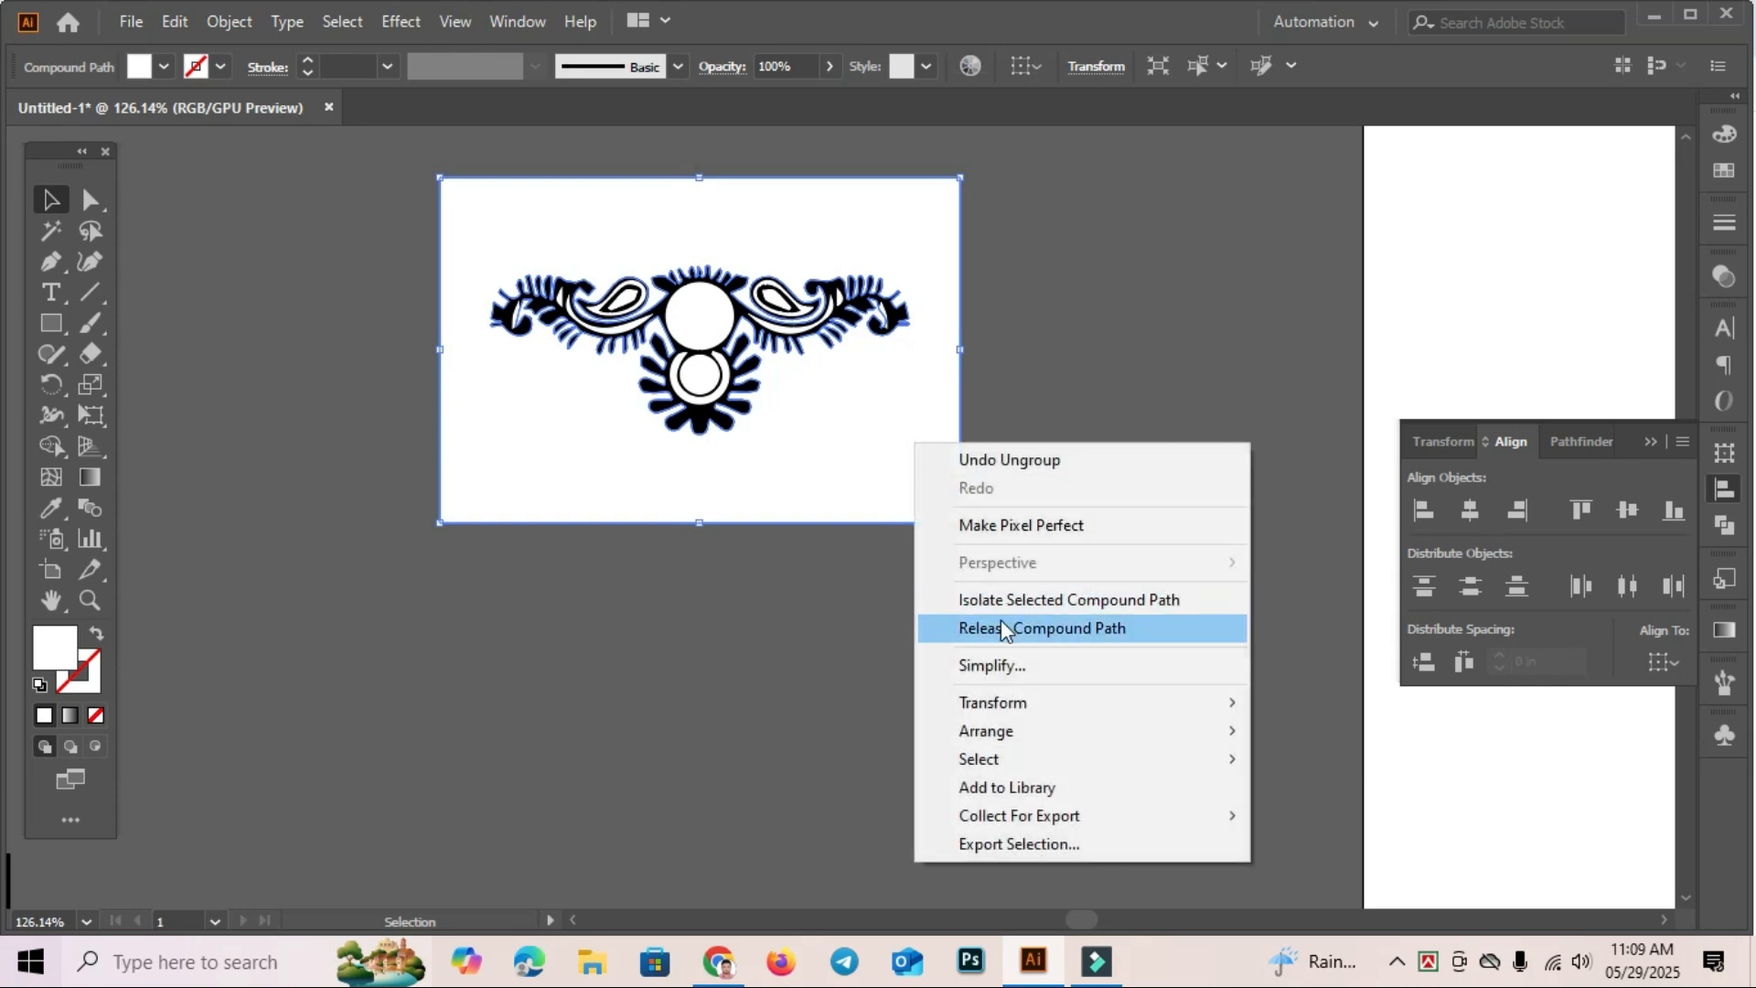
{"action": "left_click", "coordinate": [1006, 629]}
Delete the white background and the white fills inside the ornament's two circles.
{"action": "left_click", "coordinate": [856, 411]}
{"action": "key", "text": "Delete"}
{"action": "left_click", "coordinate": [706, 328]}
{"action": "key", "text": "Delete"}
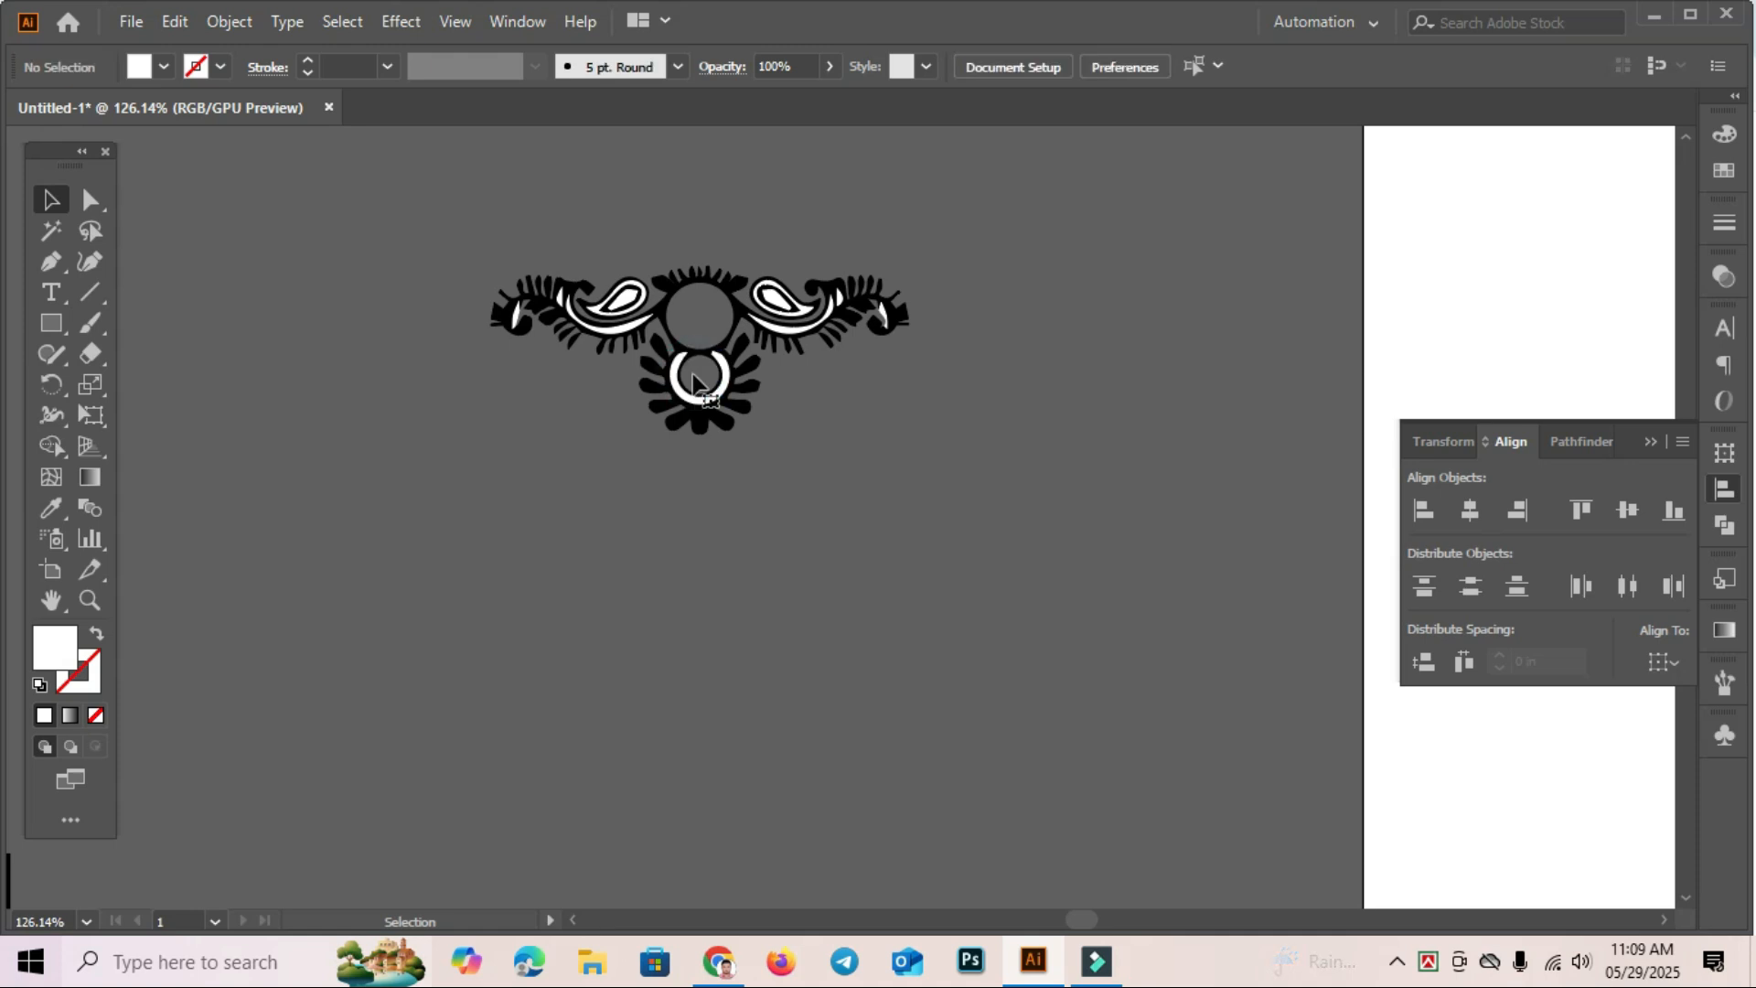
{"action": "double_click", "coordinate": [572, 291]}
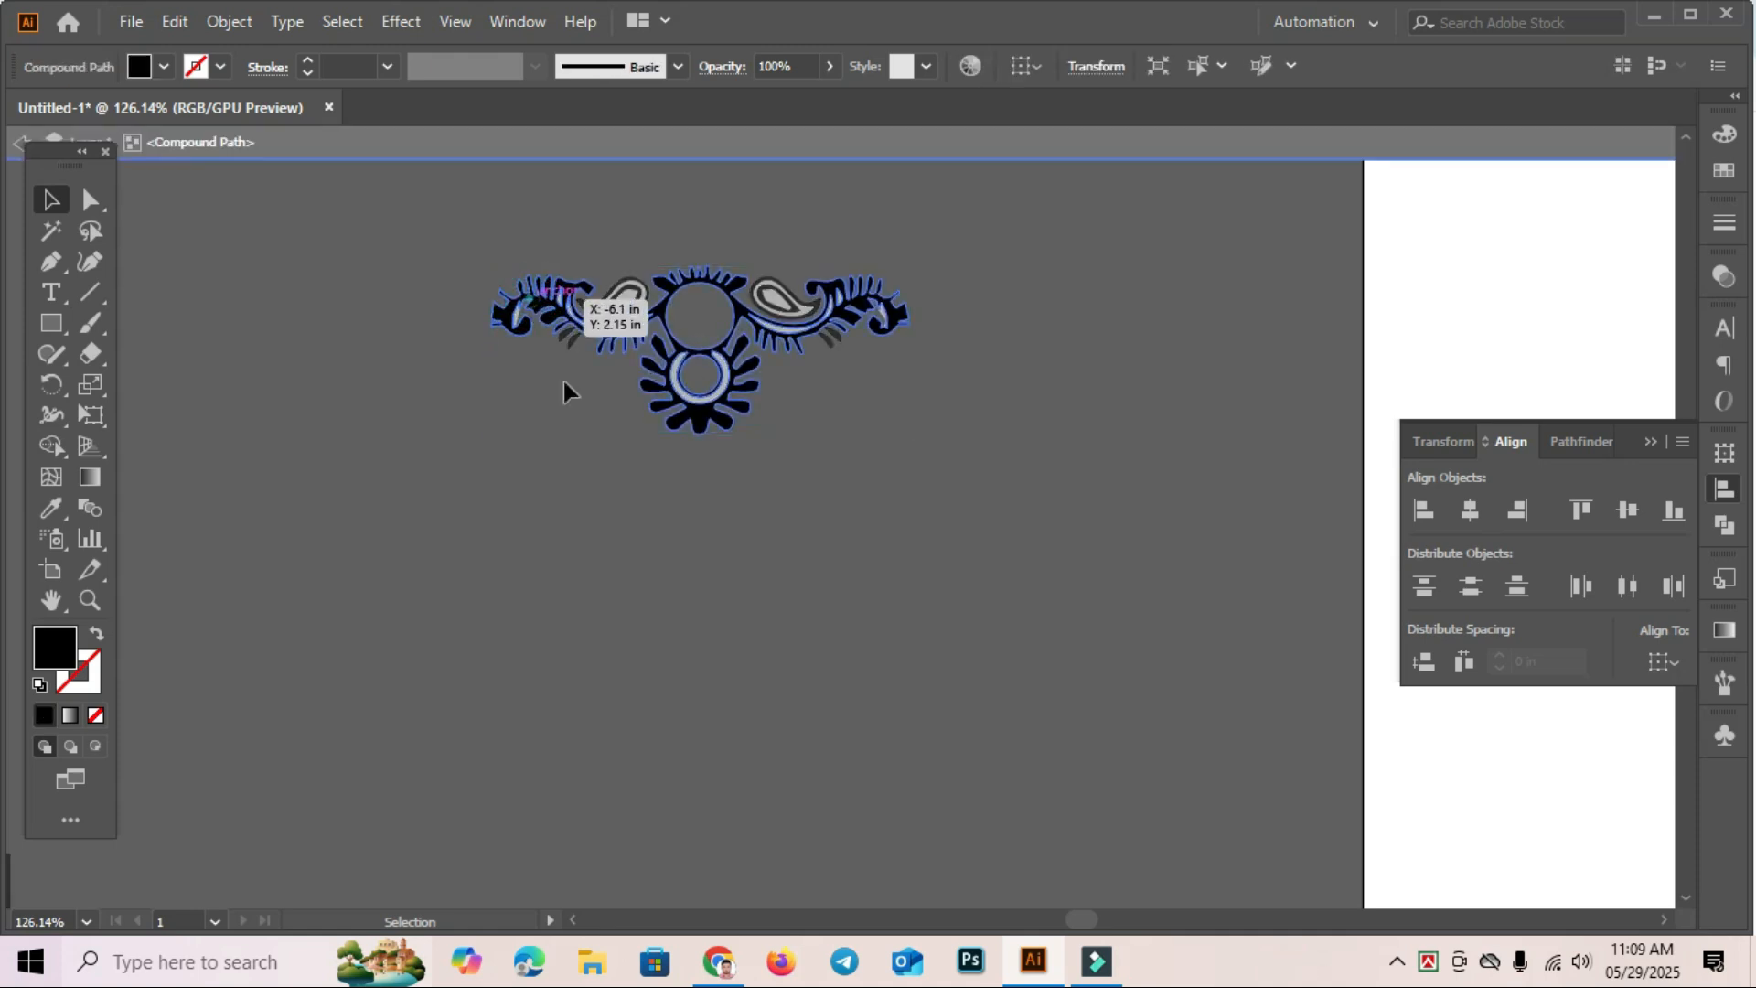
{"action": "left_click", "coordinate": [564, 382]}
{"action": "double_click", "coordinate": [867, 542]}
{"action": "left_click_drag", "start_coordinate": [579, 342], "coordinate": [591, 525]}
{"action": "left_click", "coordinate": [1045, 379]}
{"action": "left_click_drag", "start_coordinate": [985, 365], "coordinate": [990, 365]}
{"action": "left_click", "coordinate": [1051, 422]}
{"action": "key", "text": "ctrl+z"}
{"action": "left_click", "coordinate": [1052, 423]}
{"action": "left_click", "coordinate": [700, 377]}
{"action": "left_click", "coordinate": [936, 403]}
Hide the ornament's main black shape and delete the white pieces around the lower circle and the right paisley.
{"action": "left_click", "coordinate": [753, 366]}
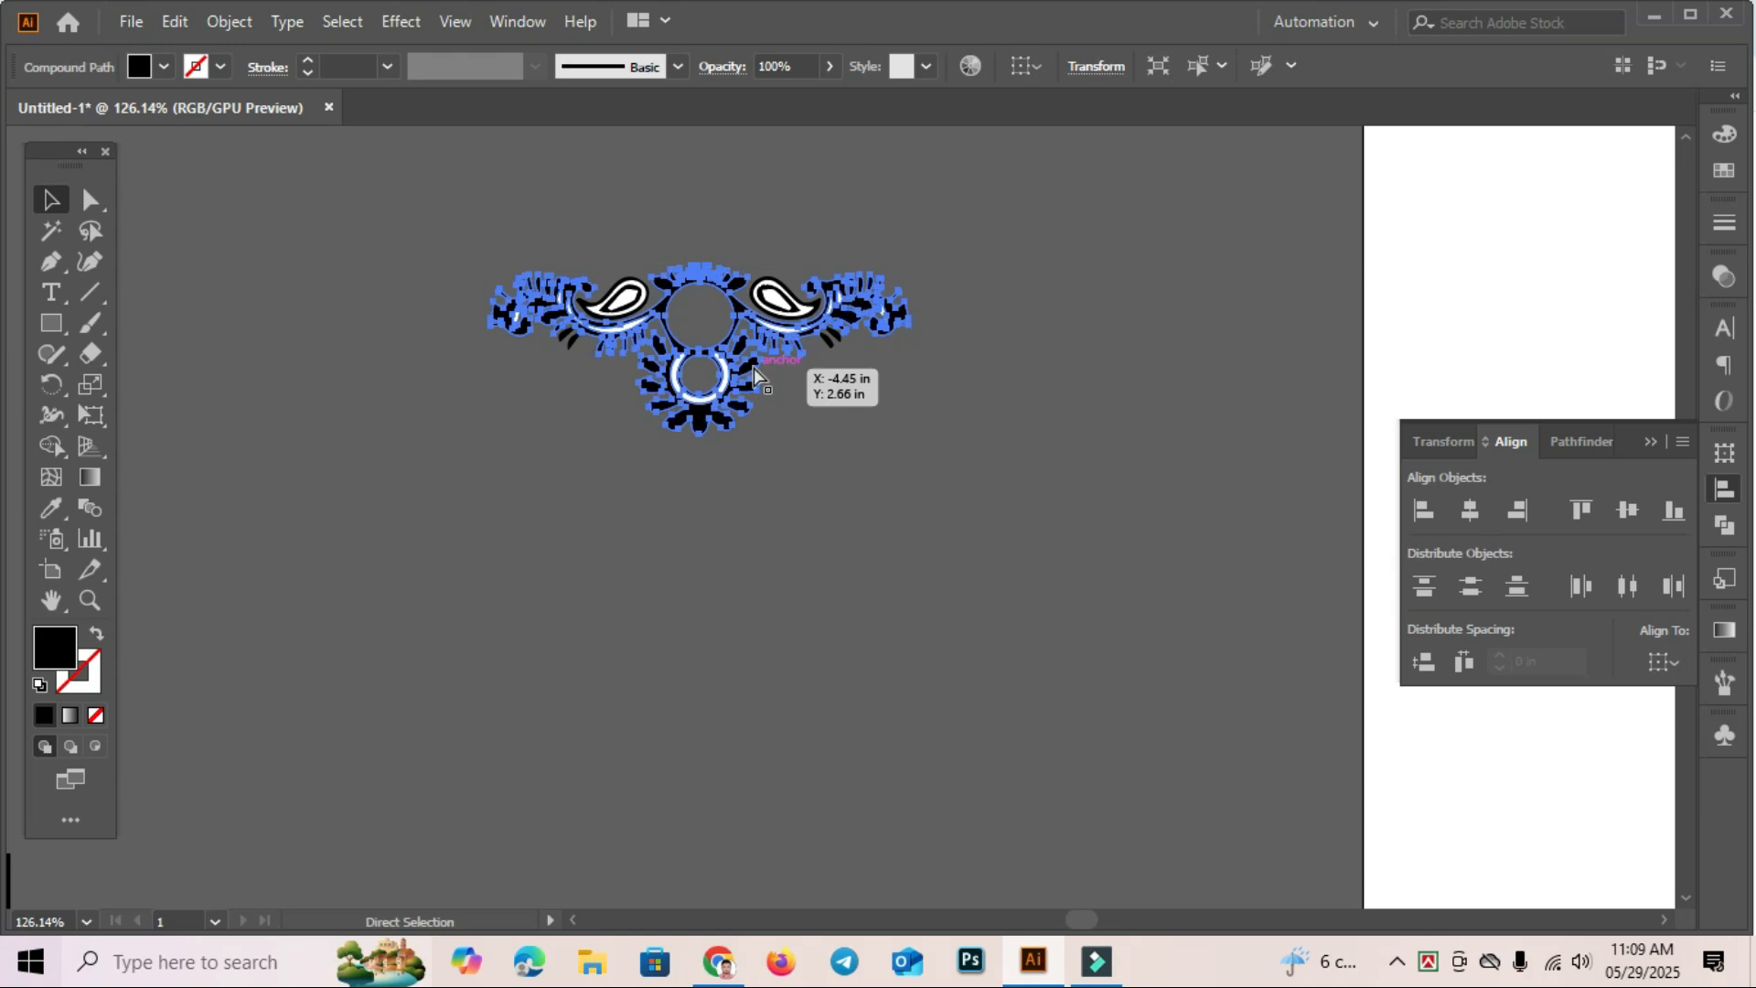
{"action": "key", "text": "Delete"}
{"action": "left_click_drag", "start_coordinate": [716, 392], "coordinate": [813, 317]}
{"action": "left_click", "coordinate": [802, 355]}
{"action": "left_click", "coordinate": [810, 307]}
{"action": "key", "text": "Delete"}
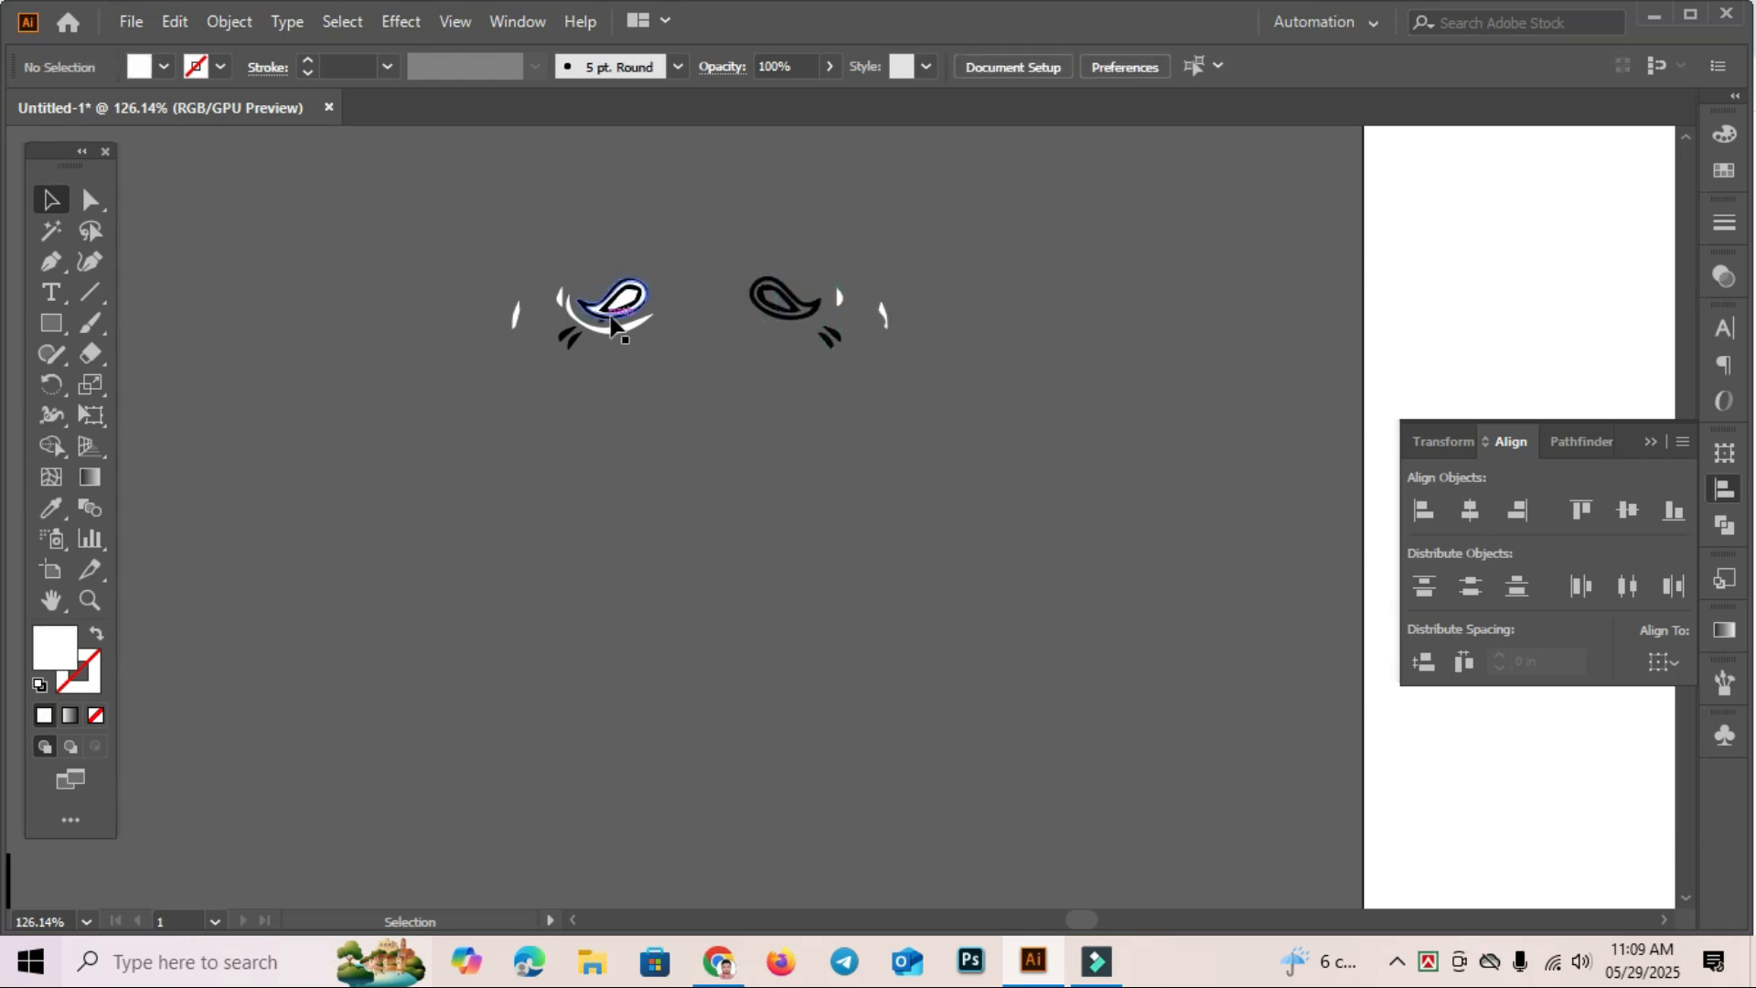
Delete the white paisley fill, crescent and slivers from the ornament's left half.
{"action": "left_click", "coordinate": [596, 315]}
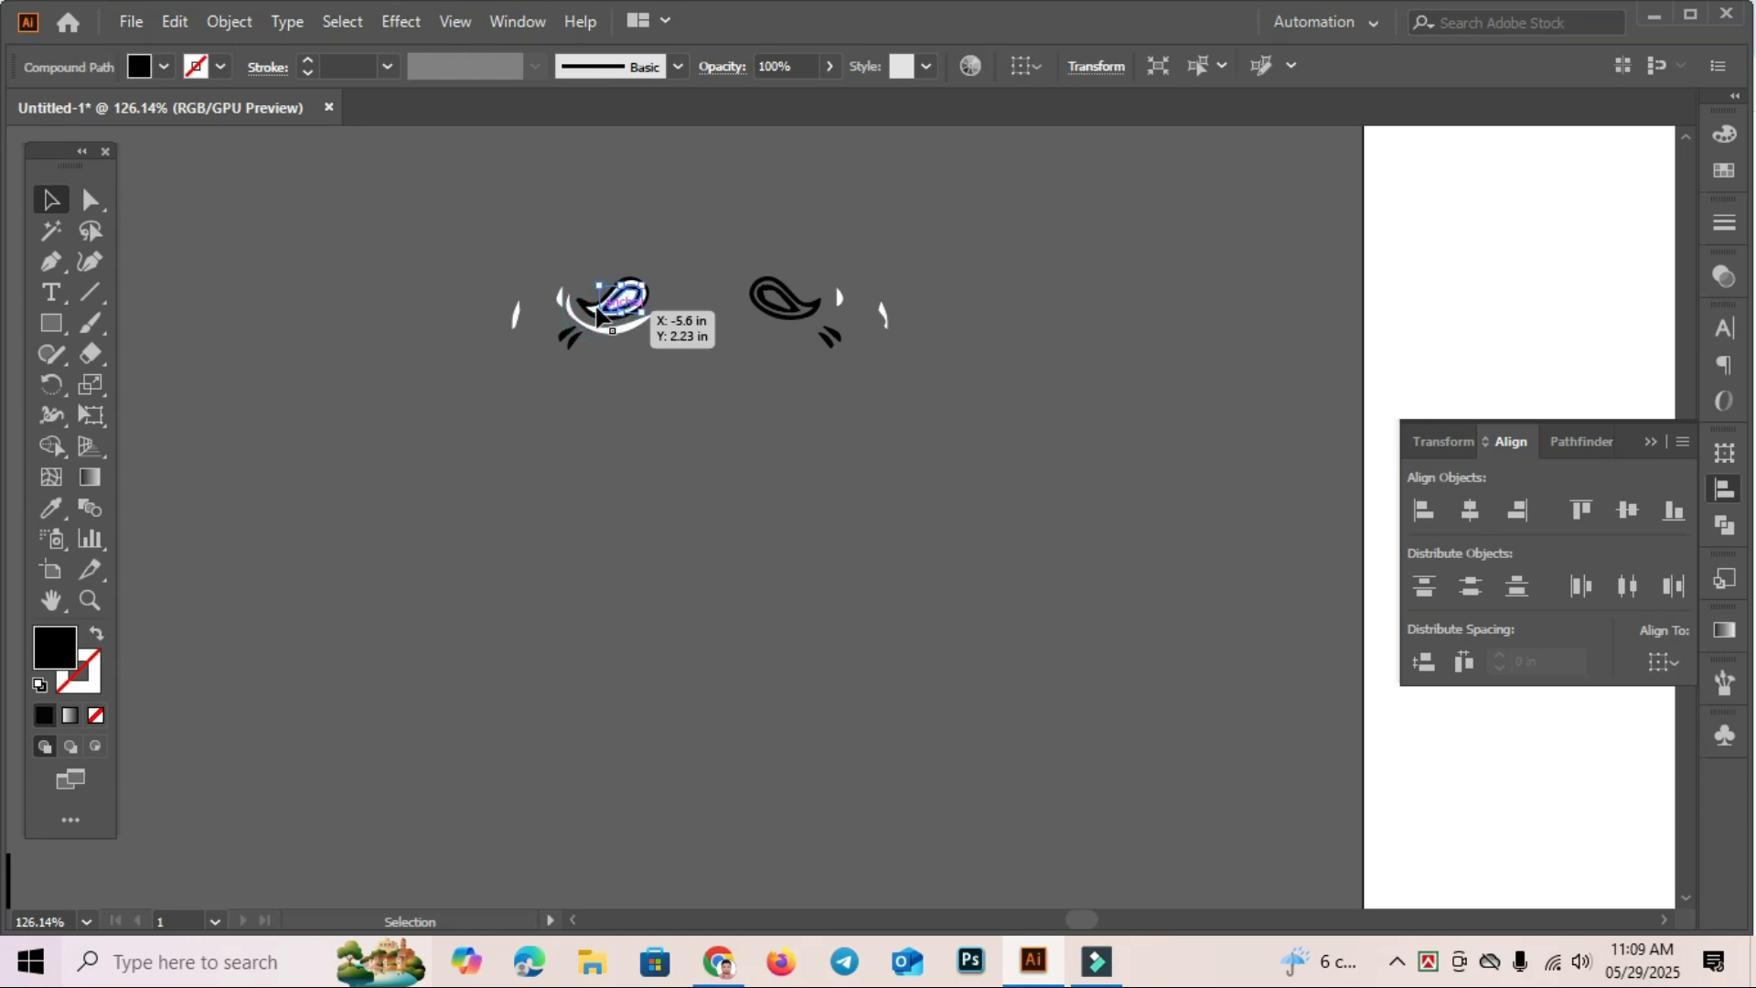
{"action": "left_click", "coordinate": [597, 364]}
{"action": "left_click", "coordinate": [611, 327]}
{"action": "key", "text": "Delete"}
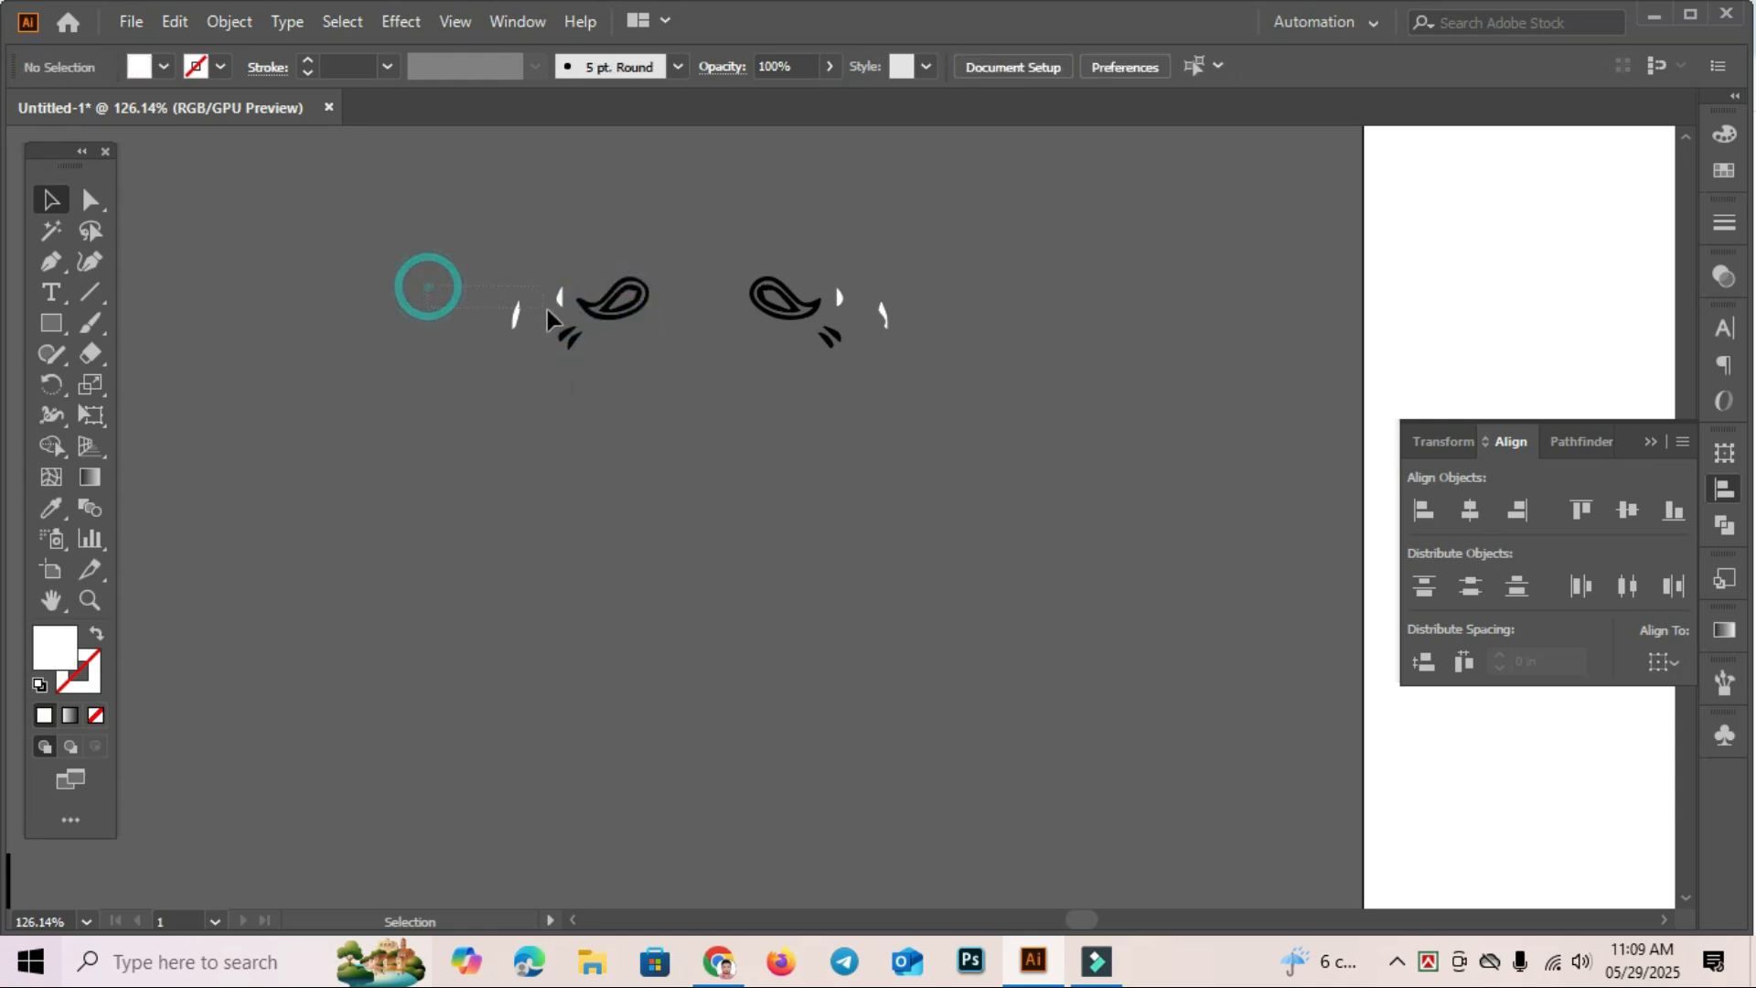
{"action": "left_click_drag", "start_coordinate": [556, 327], "coordinate": [557, 330]}
{"action": "key", "text": "Delete"}
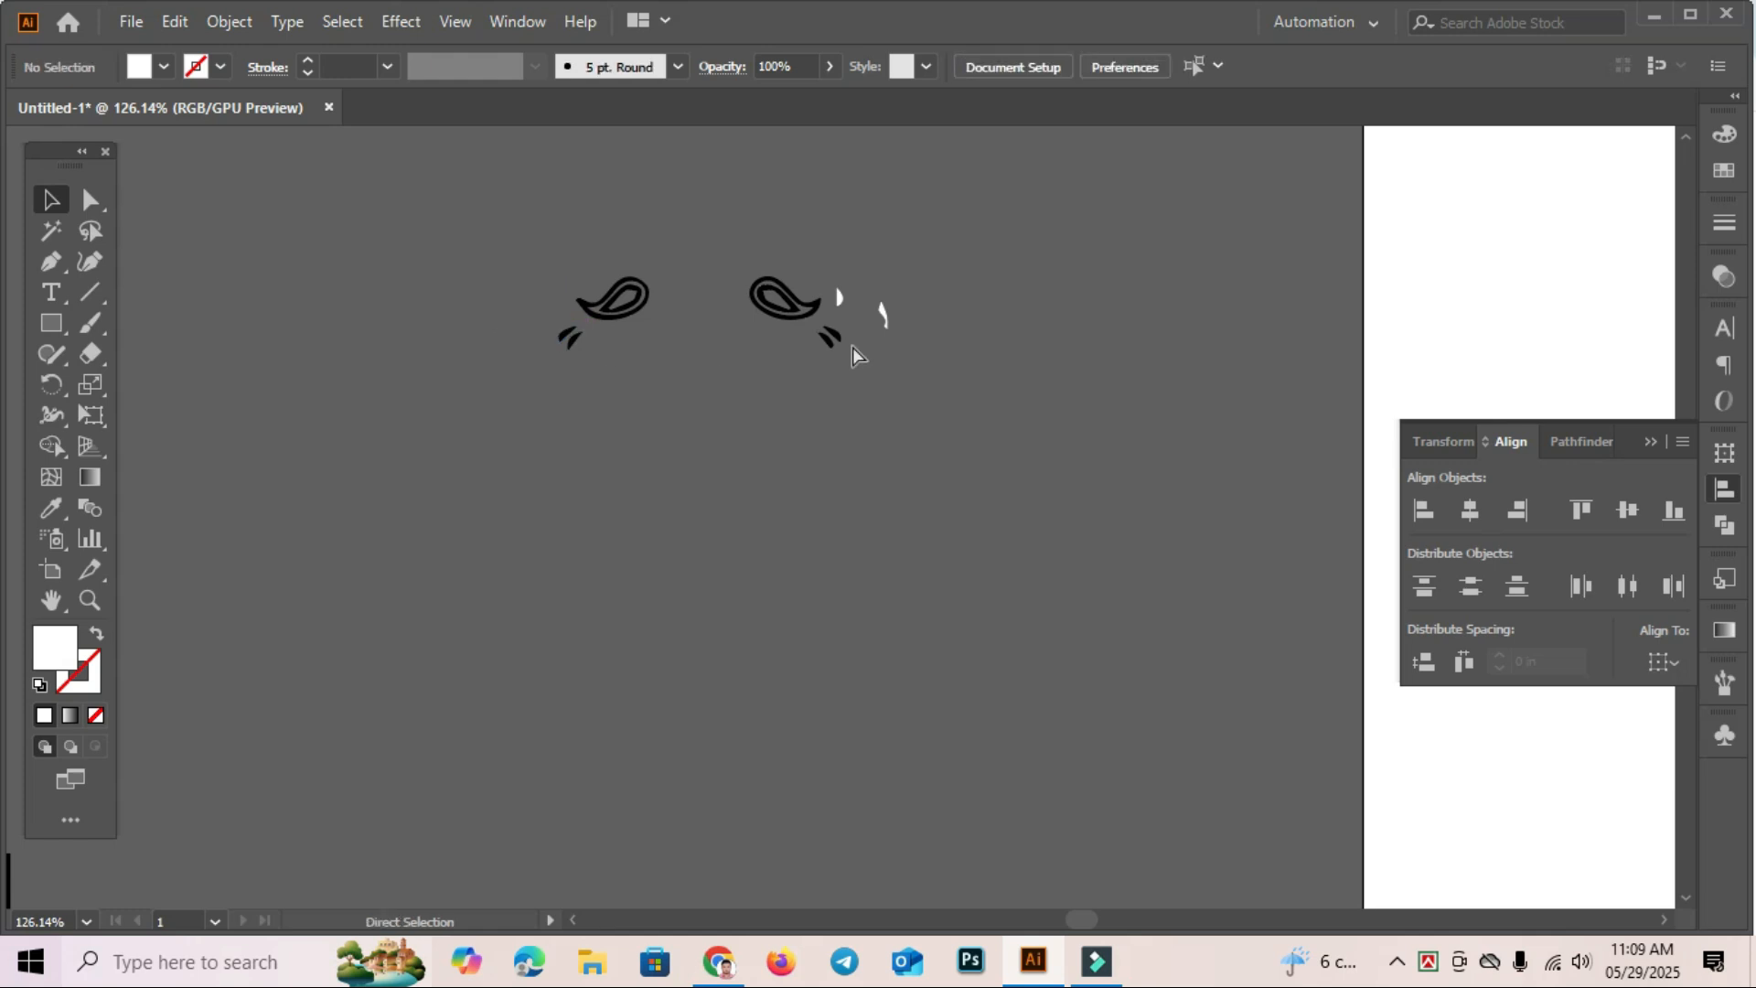
Delete the two white slivers left in the ornament's right half.
{"action": "left_click_drag", "start_coordinate": [567, 325], "coordinate": [567, 326]}
{"action": "key", "text": "Delete"}
{"action": "left_click_drag", "start_coordinate": [883, 316], "coordinate": [883, 317]}
{"action": "key", "text": "Delete"}
Show the hidden main black shape again and group all parts of the alpona ornament.
{"action": "key", "text": "ctrl+alt+3"}
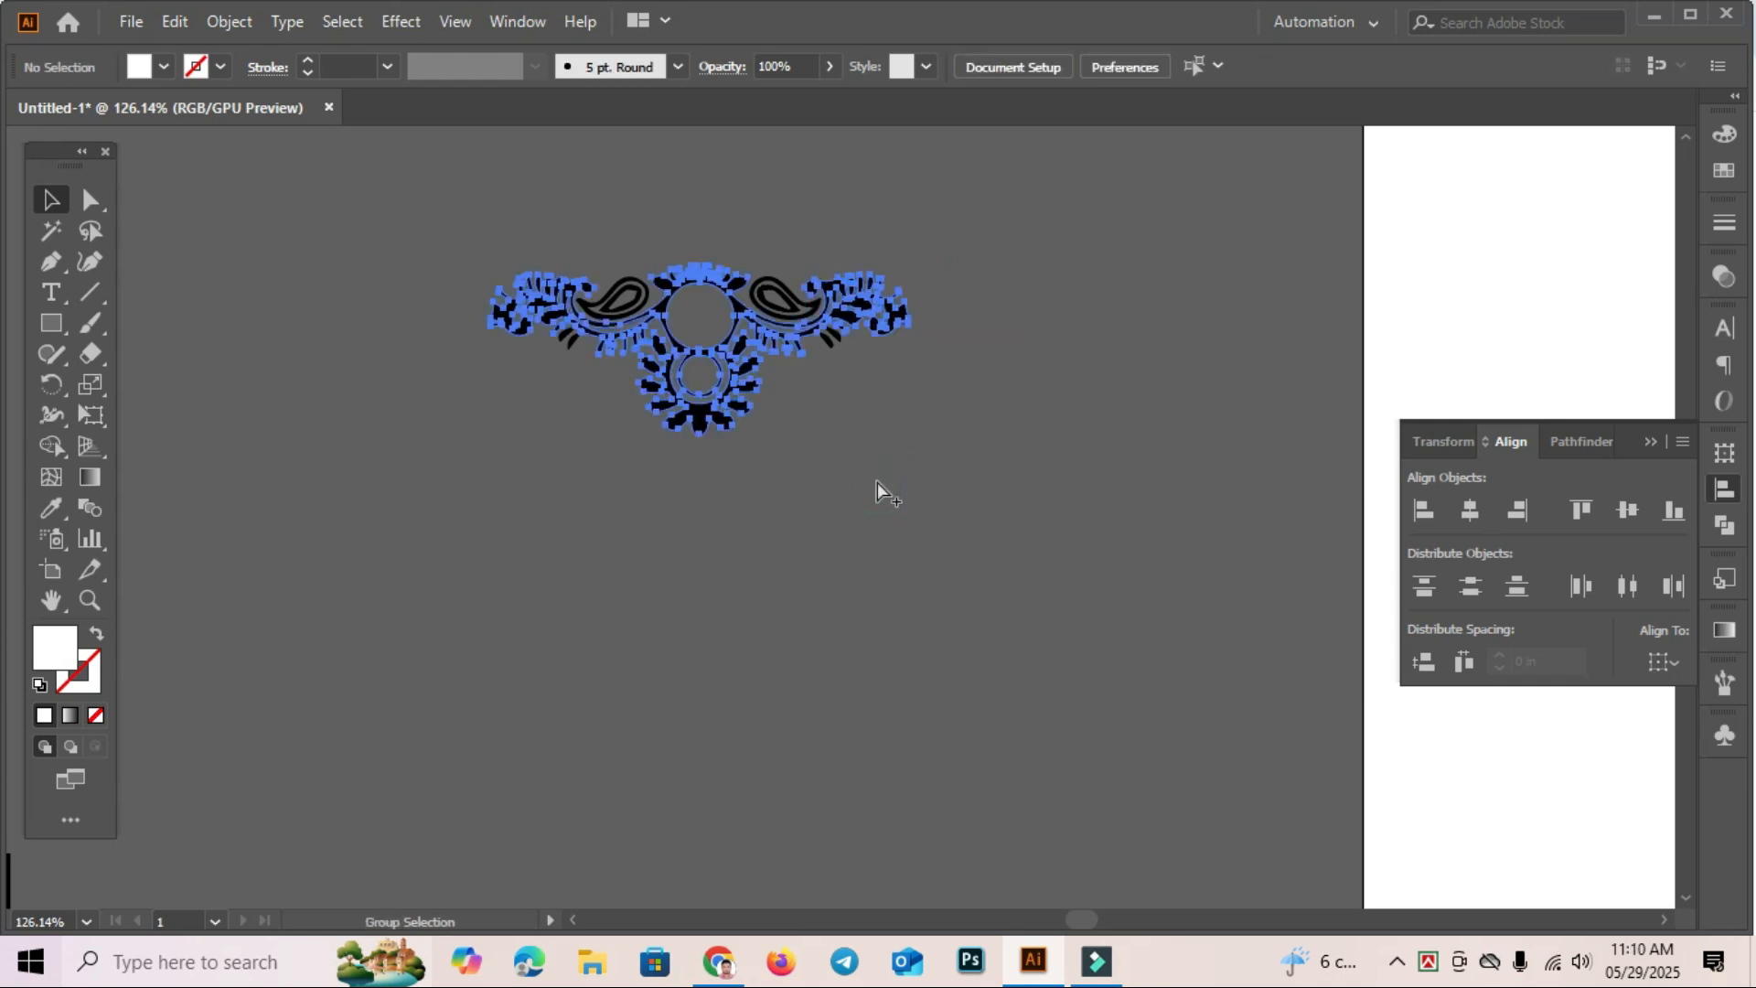
{"action": "left_click", "coordinate": [877, 481]}
{"action": "left_click_drag", "start_coordinate": [400, 196], "coordinate": [1095, 523]}
{"action": "key", "text": "ctrl+g"}
{"action": "left_click", "coordinate": [1051, 504]}
{"action": "key", "text": "ctrl+minus"}
{"action": "key", "text": "ctrl+minus"}
{"action": "key", "text": "ctrl+minus"}
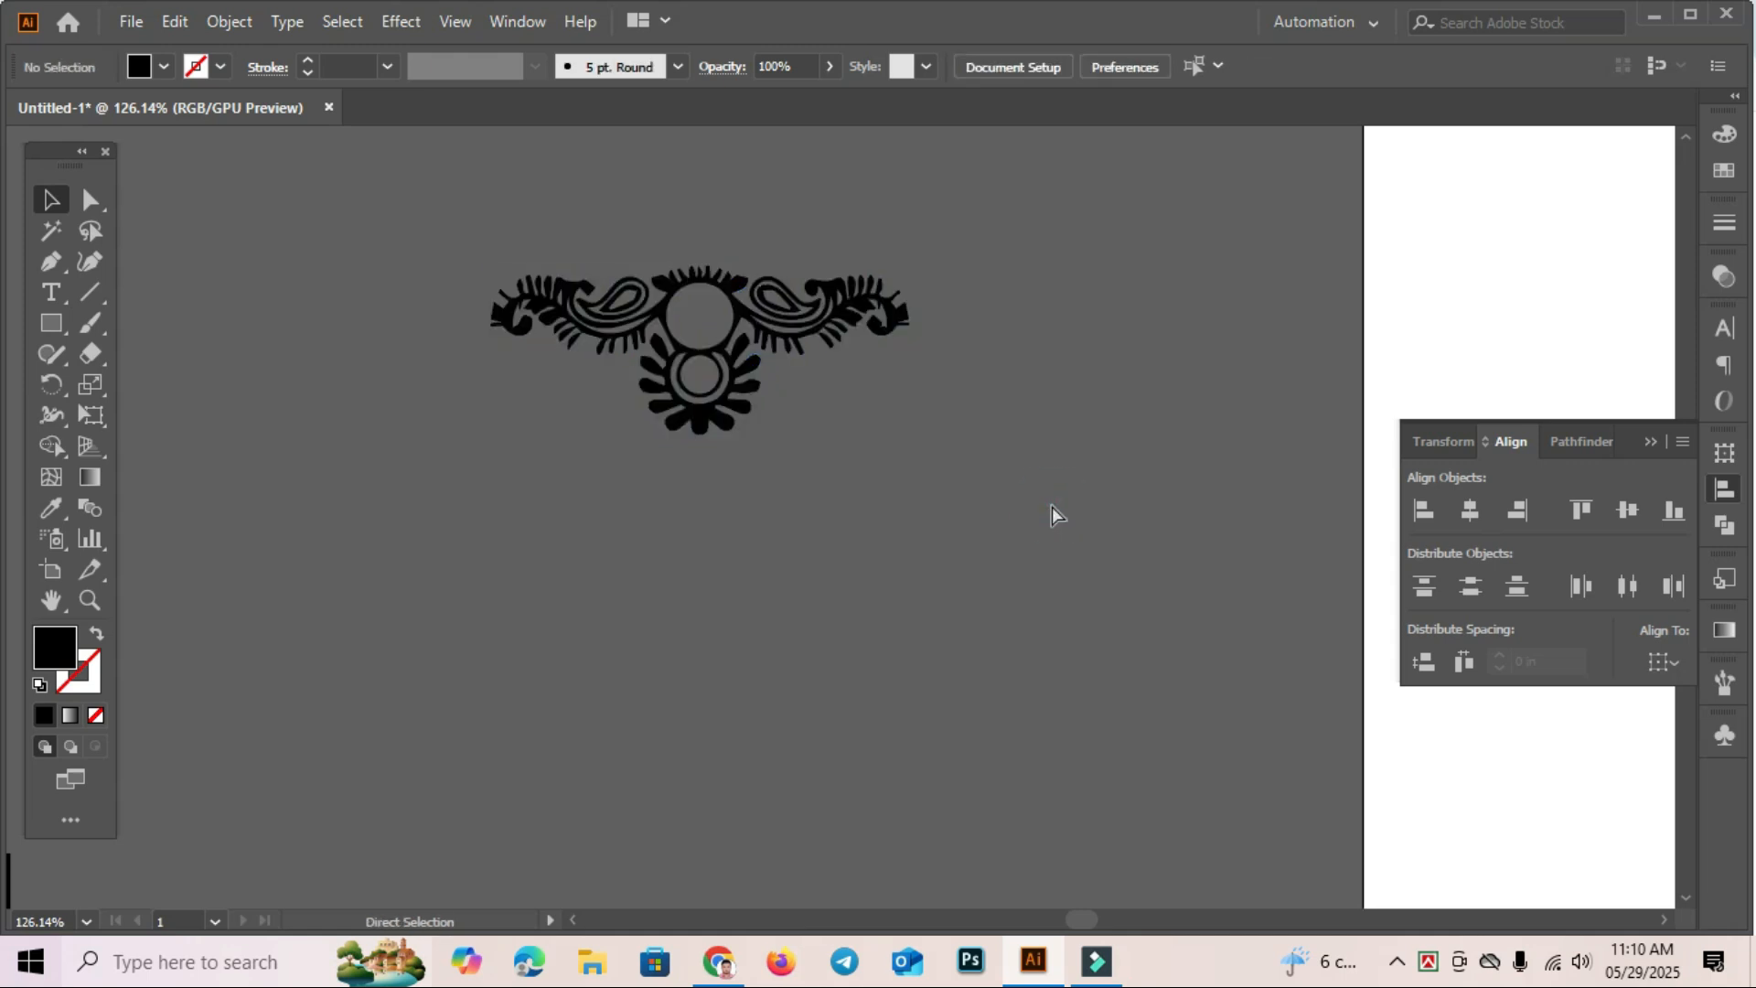
Place the alpona ornament upright between the groom's and bride's detail columns on the পরিচিতি card.
{"action": "left_click_drag", "start_coordinate": [808, 577], "coordinate": [1339, 562]}
{"action": "left_click_drag", "start_coordinate": [1329, 420], "coordinate": [675, 560]}
{"action": "left_click", "coordinate": [820, 577]}
{"action": "left_click_drag", "start_coordinate": [774, 530], "coordinate": [784, 588]}
{"action": "left_click", "coordinate": [783, 588]}
{"action": "left_click_drag", "start_coordinate": [654, 414], "coordinate": [1271, 373]}
{"action": "left_click", "coordinate": [677, 562]}
{"action": "left_click_drag", "start_coordinate": [681, 508], "coordinate": [677, 335]}
{"action": "left_click", "coordinate": [715, 541]}
{"action": "left_click", "coordinate": [760, 640]}
{"action": "left_click_drag", "start_coordinate": [607, 546], "coordinate": [738, 633]}
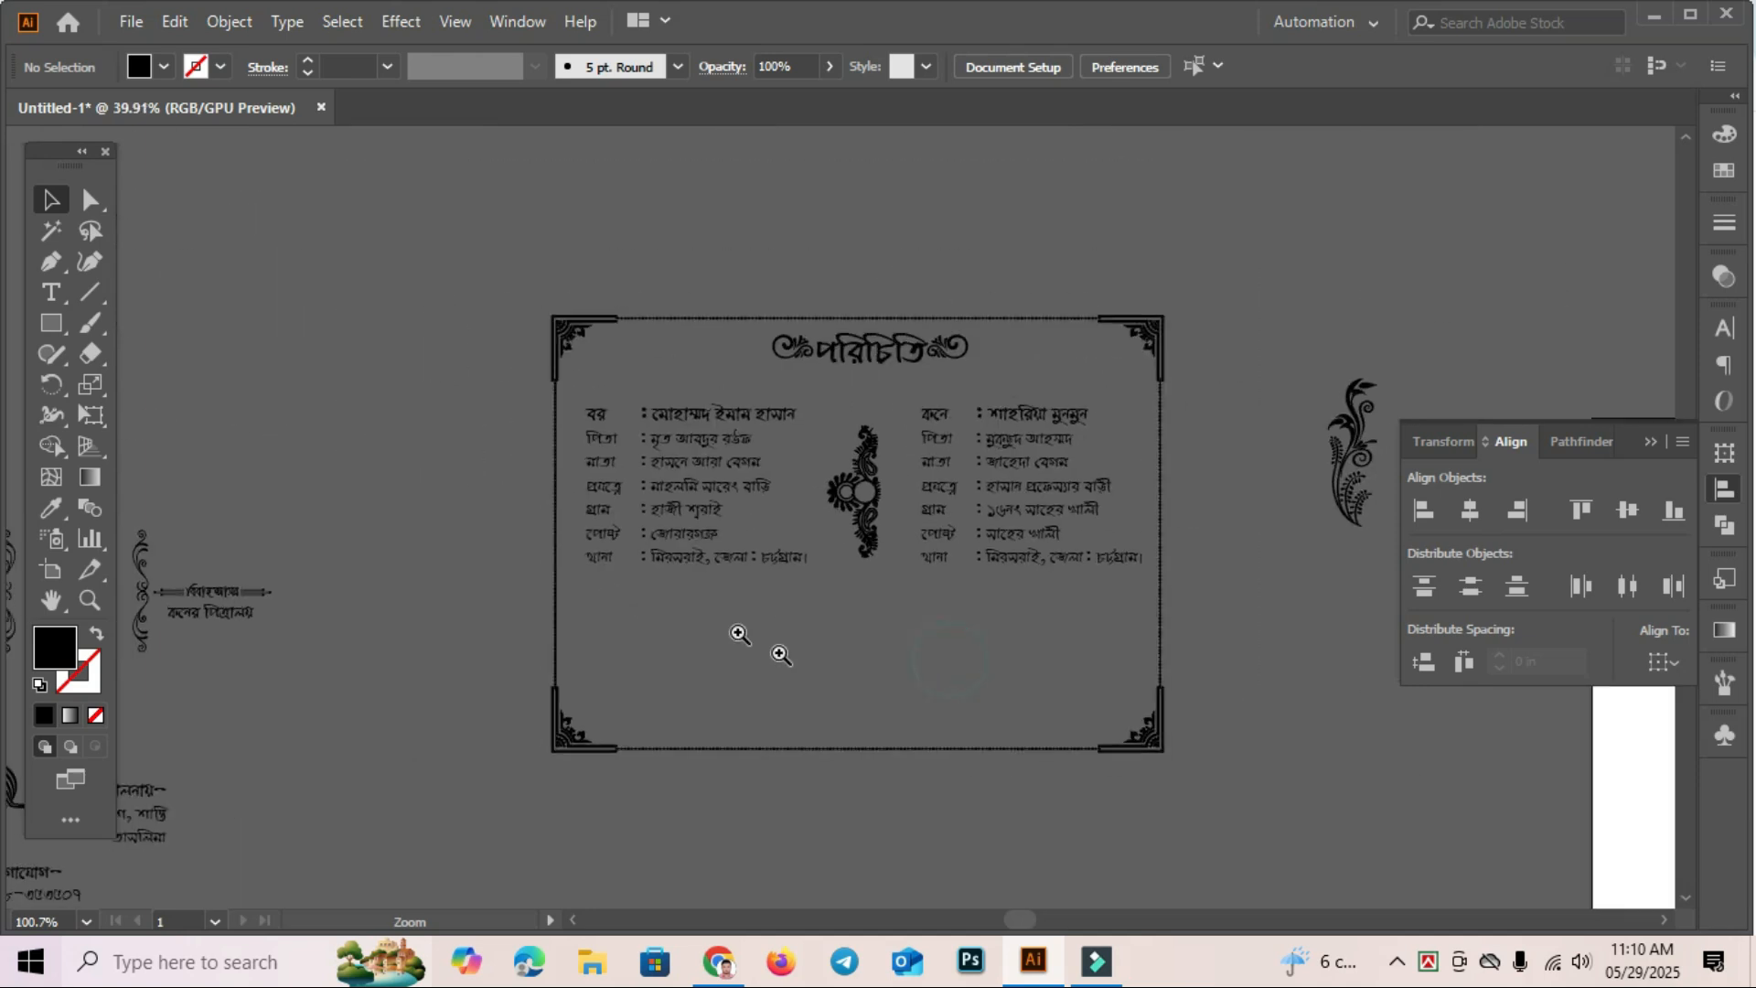
Delete the alpona ornament between the two detail columns and put the leafy floral sprig in its place.
{"action": "left_click", "coordinate": [871, 512]}
{"action": "key", "text": "Delete"}
{"action": "left_click_drag", "start_coordinate": [1356, 439], "coordinate": [864, 470]}
{"action": "left_click", "coordinate": [921, 631]}
{"action": "left_click_drag", "start_coordinate": [819, 673], "coordinate": [920, 664]}
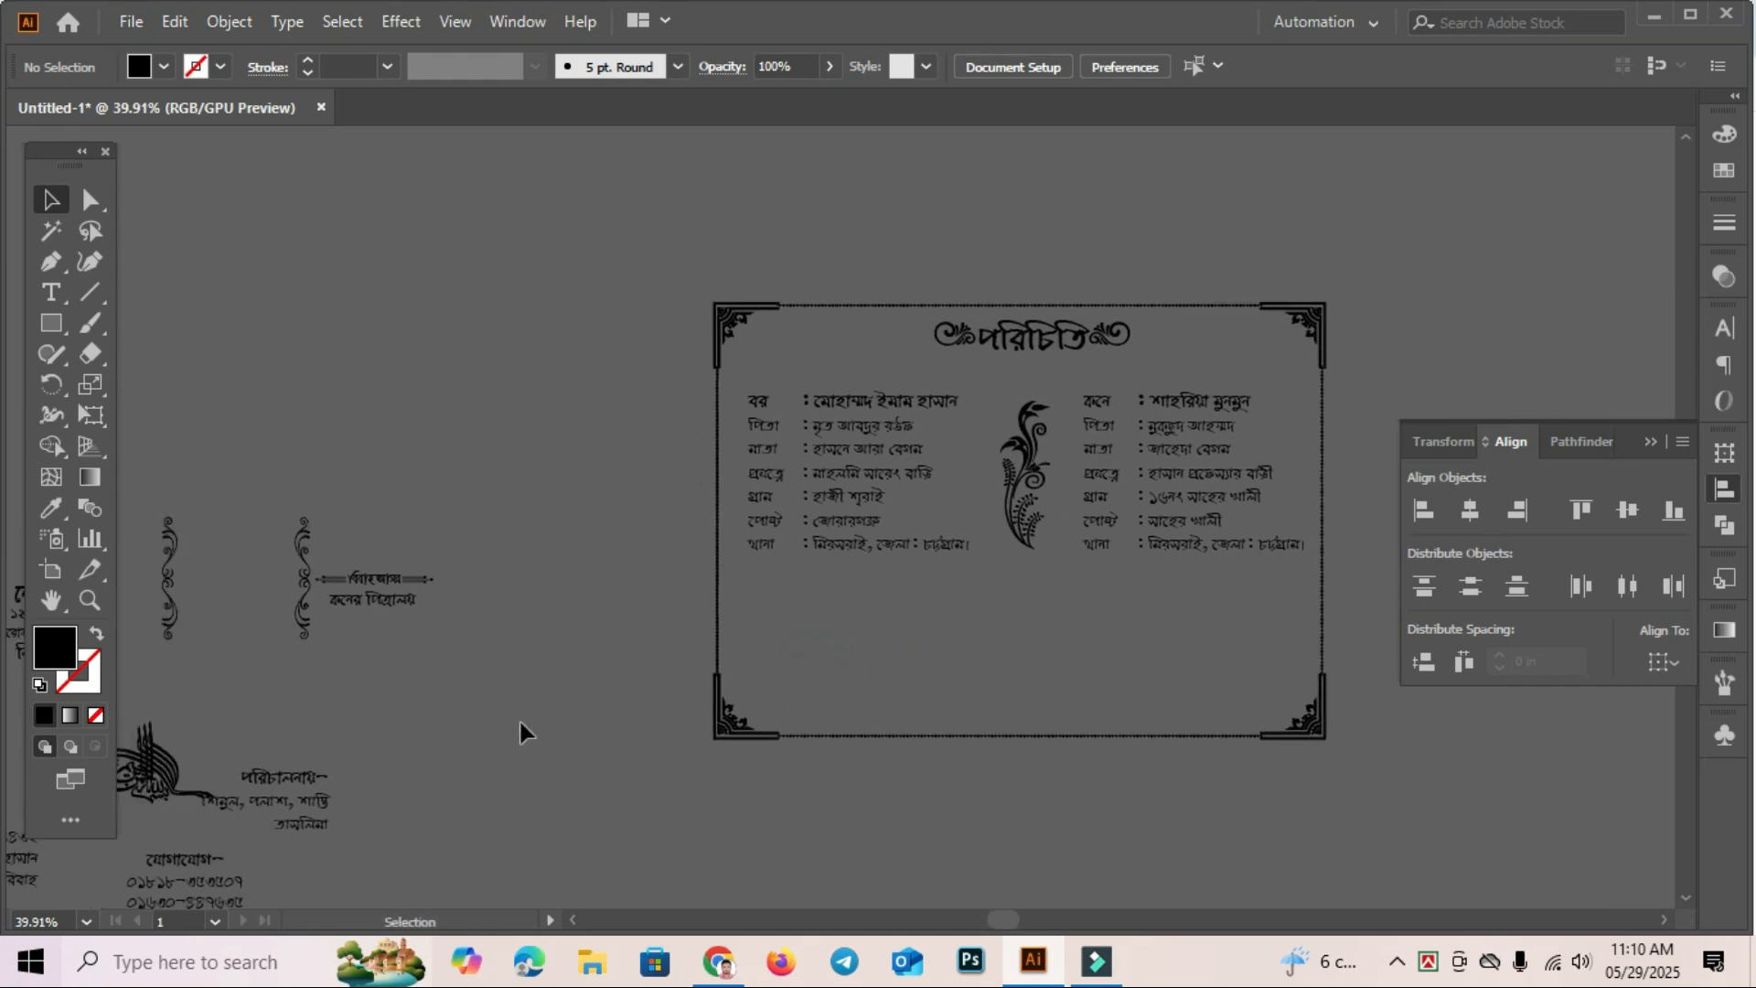
Move the গায়ে হলুদ date block into the lower-left area of the bordered পরিচিতি card.
{"action": "left_click_drag", "start_coordinate": [450, 717], "coordinate": [1015, 710]}
{"action": "left_click_drag", "start_coordinate": [1180, 677], "coordinate": [697, 616]}
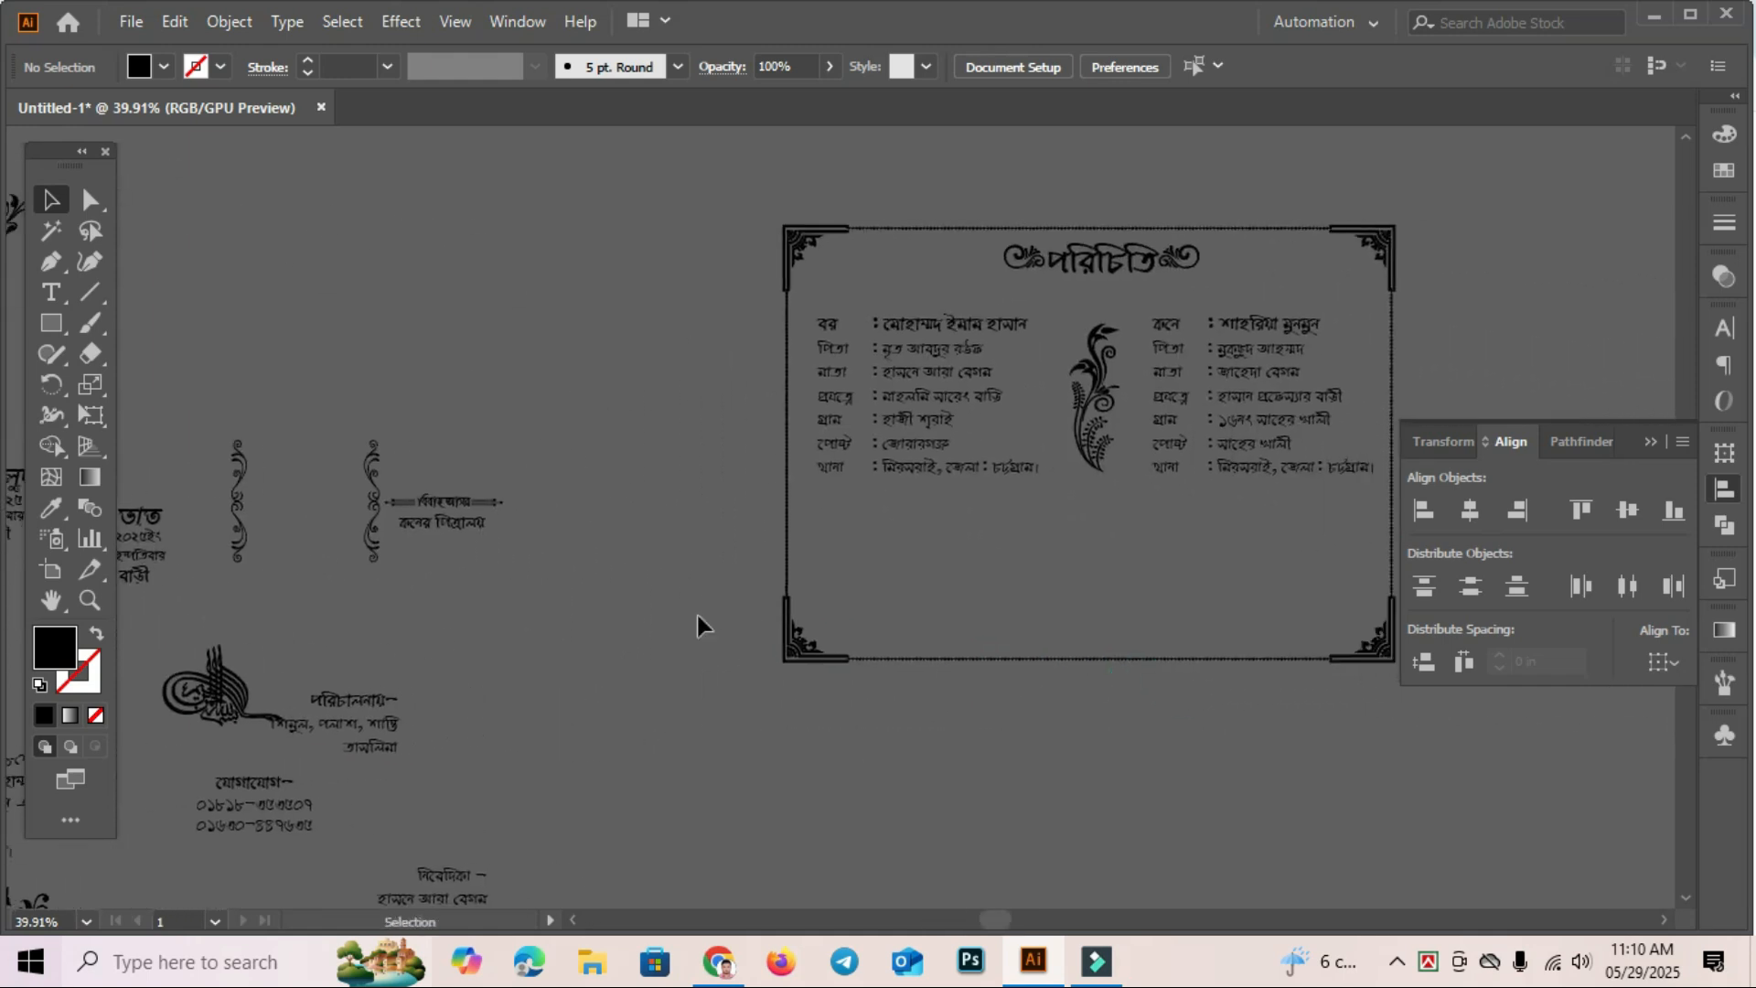
{"action": "left_click_drag", "start_coordinate": [576, 714], "coordinate": [1118, 727]}
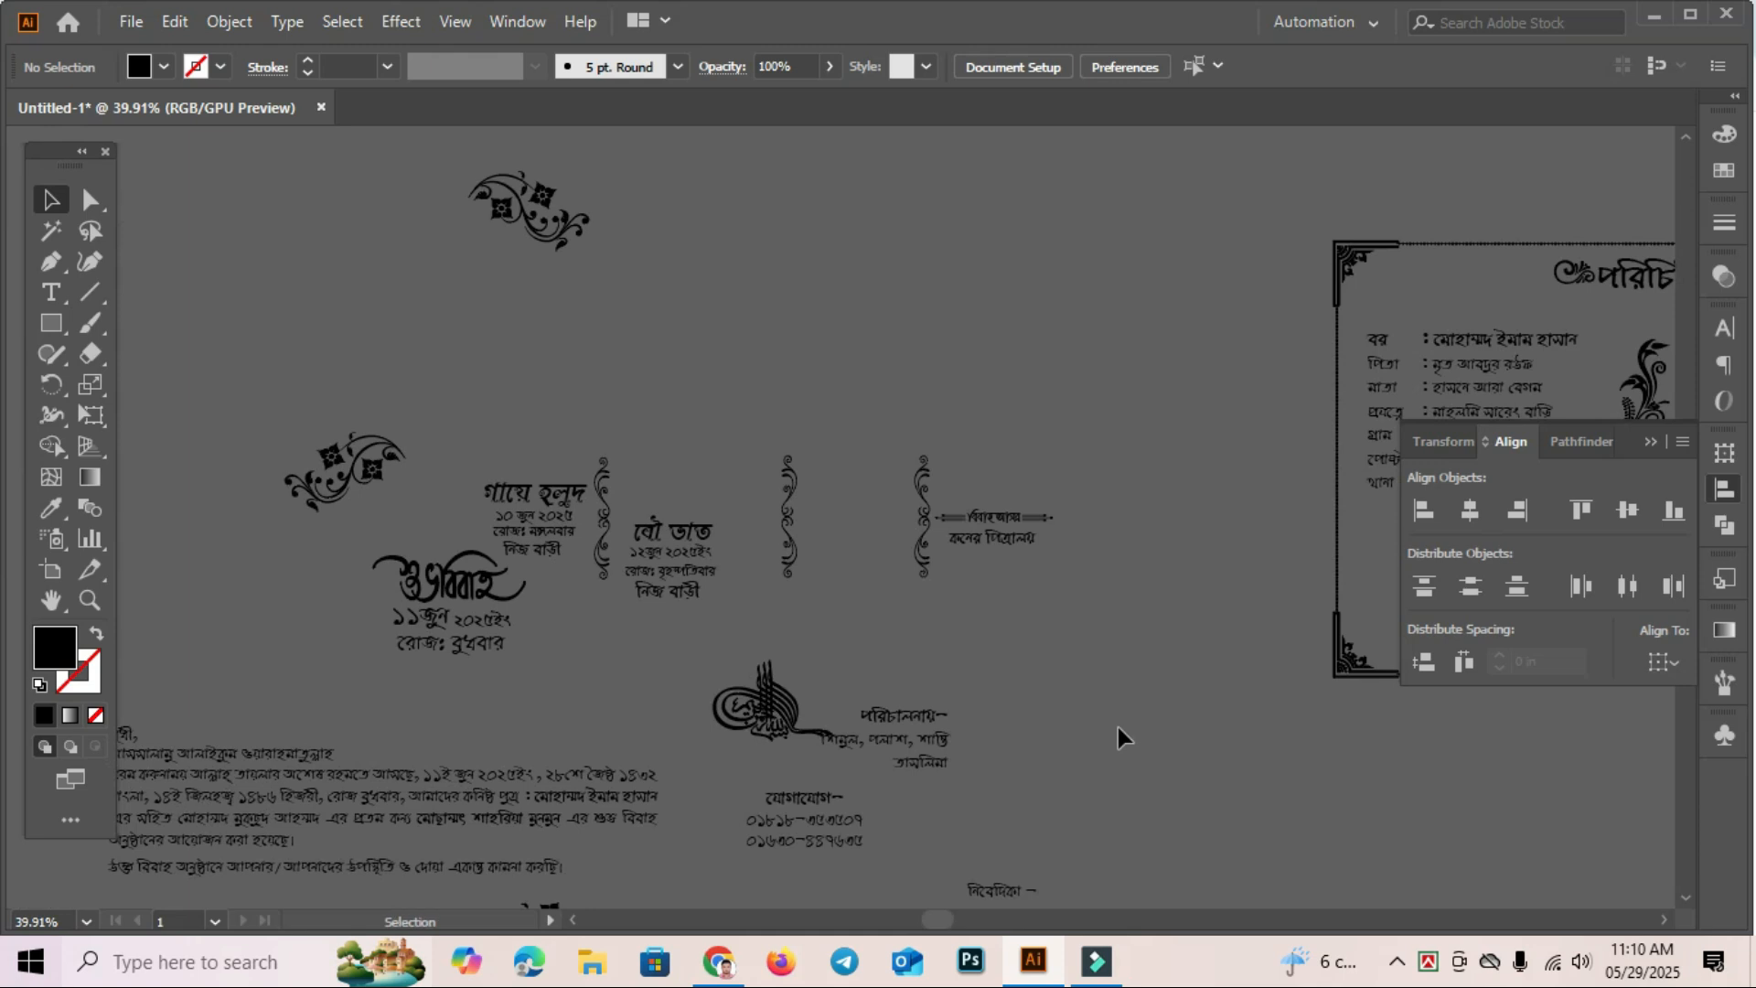
{"action": "left_click_drag", "start_coordinate": [1118, 727], "coordinate": [721, 580]}
{"action": "left_click_drag", "start_coordinate": [1055, 617], "coordinate": [555, 510]}
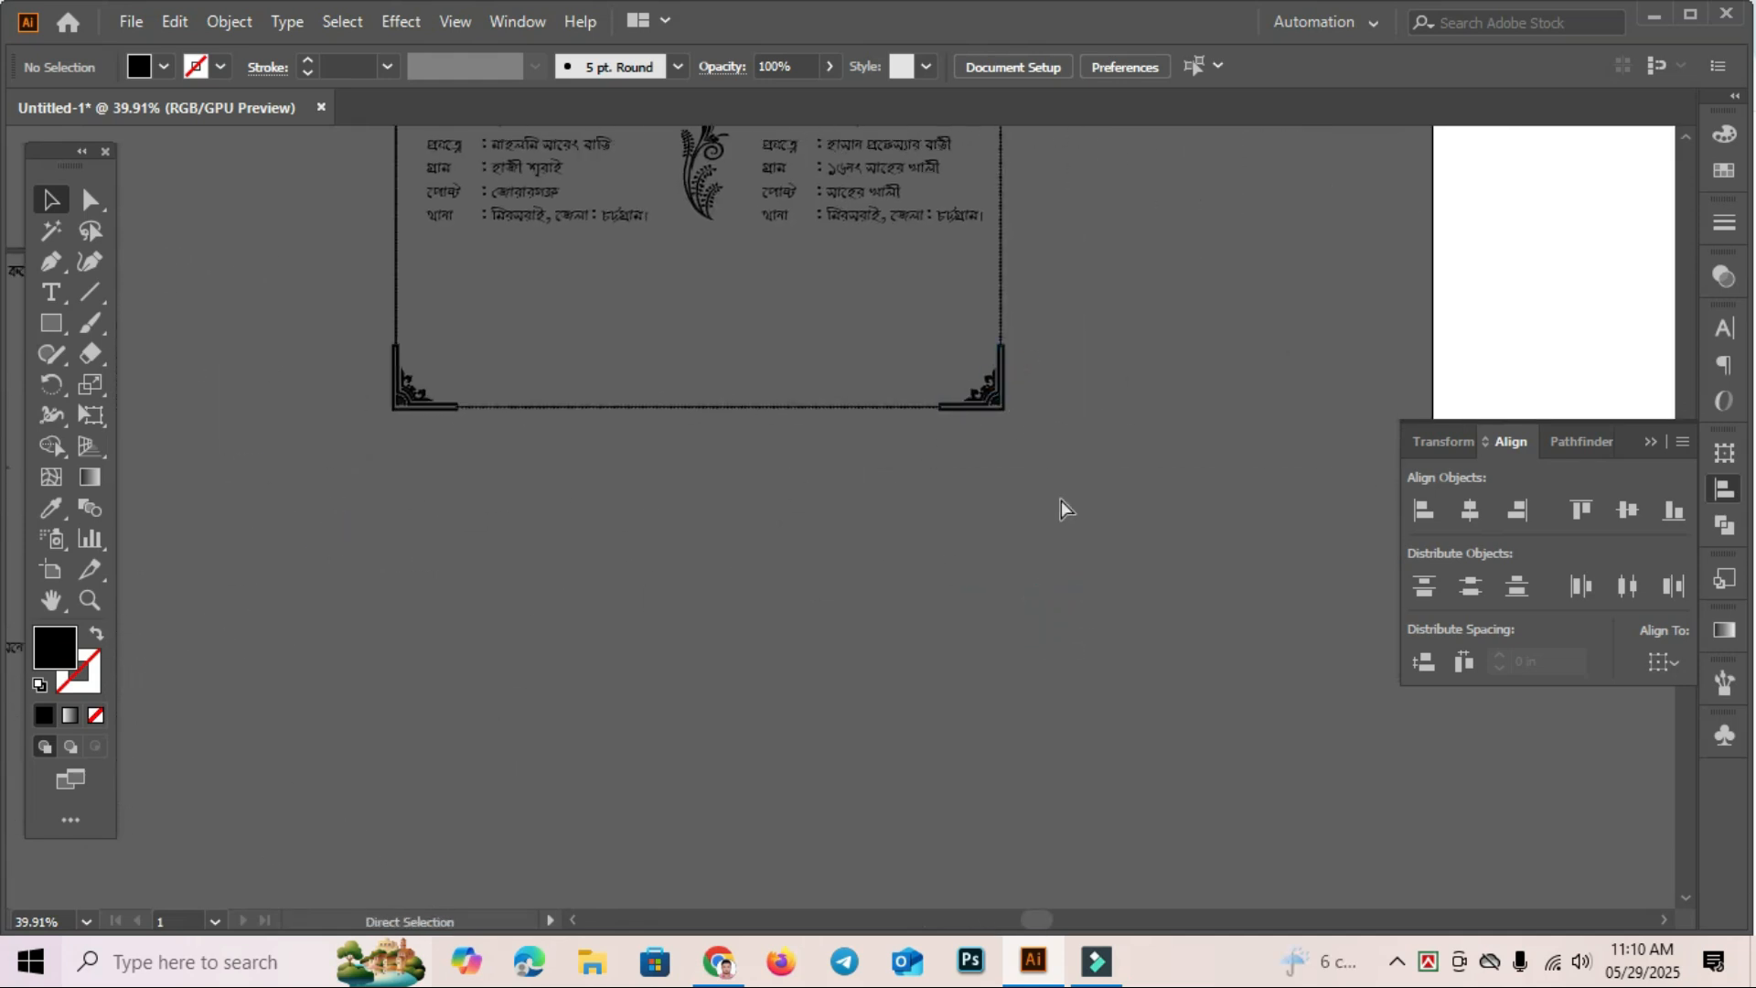
{"action": "key", "text": "ctrl+minus"}
{"action": "key", "text": "ctrl+minus"}
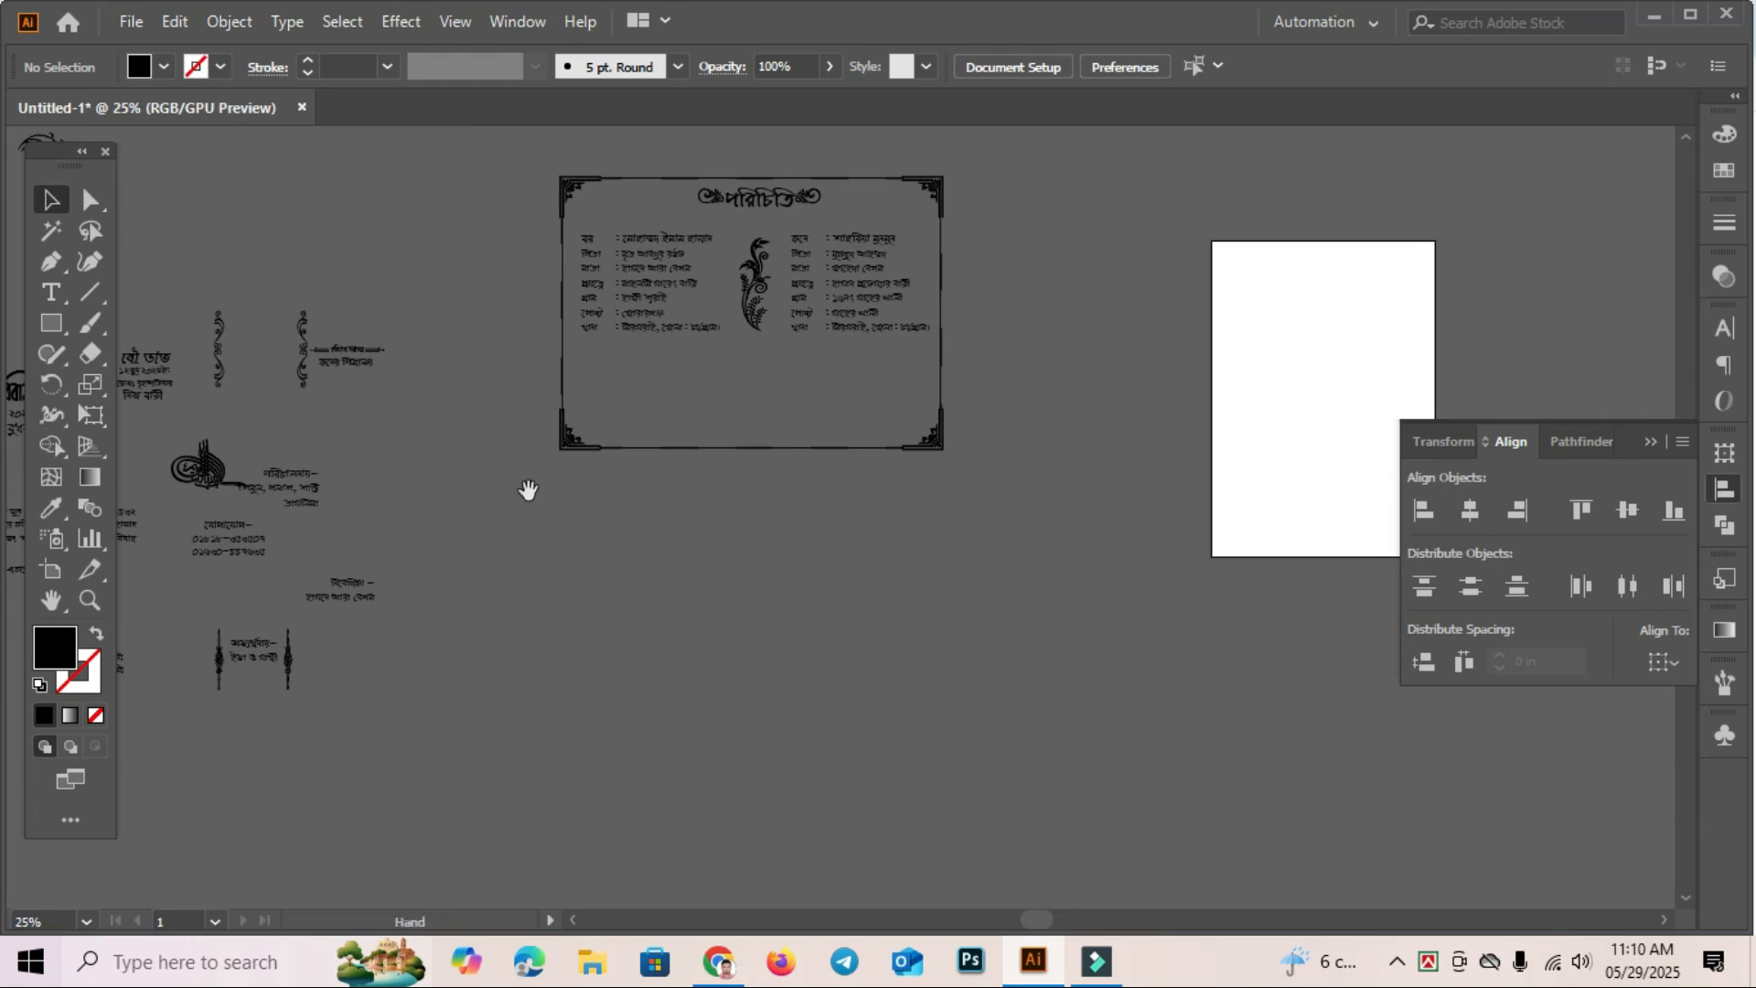
{"action": "left_click_drag", "start_coordinate": [528, 490], "coordinate": [1060, 504]}
{"action": "left_click_drag", "start_coordinate": [615, 379], "coordinate": [1162, 407]}
{"action": "left_click", "coordinate": [1175, 534]}
{"action": "left_click_drag", "start_coordinate": [1259, 533], "coordinate": [917, 549]}
{"action": "left_click", "coordinate": [1069, 574]}
{"action": "left_click_drag", "start_coordinate": [1081, 494], "coordinate": [1239, 550]}
{"action": "left_click", "coordinate": [1208, 573]}
Move the শুভ বিবাহ calligraphy with its ১১ জুন date lines into the card beside the গায়ে হলুদ block.
{"action": "left_click_drag", "start_coordinate": [413, 572], "coordinate": [810, 596]}
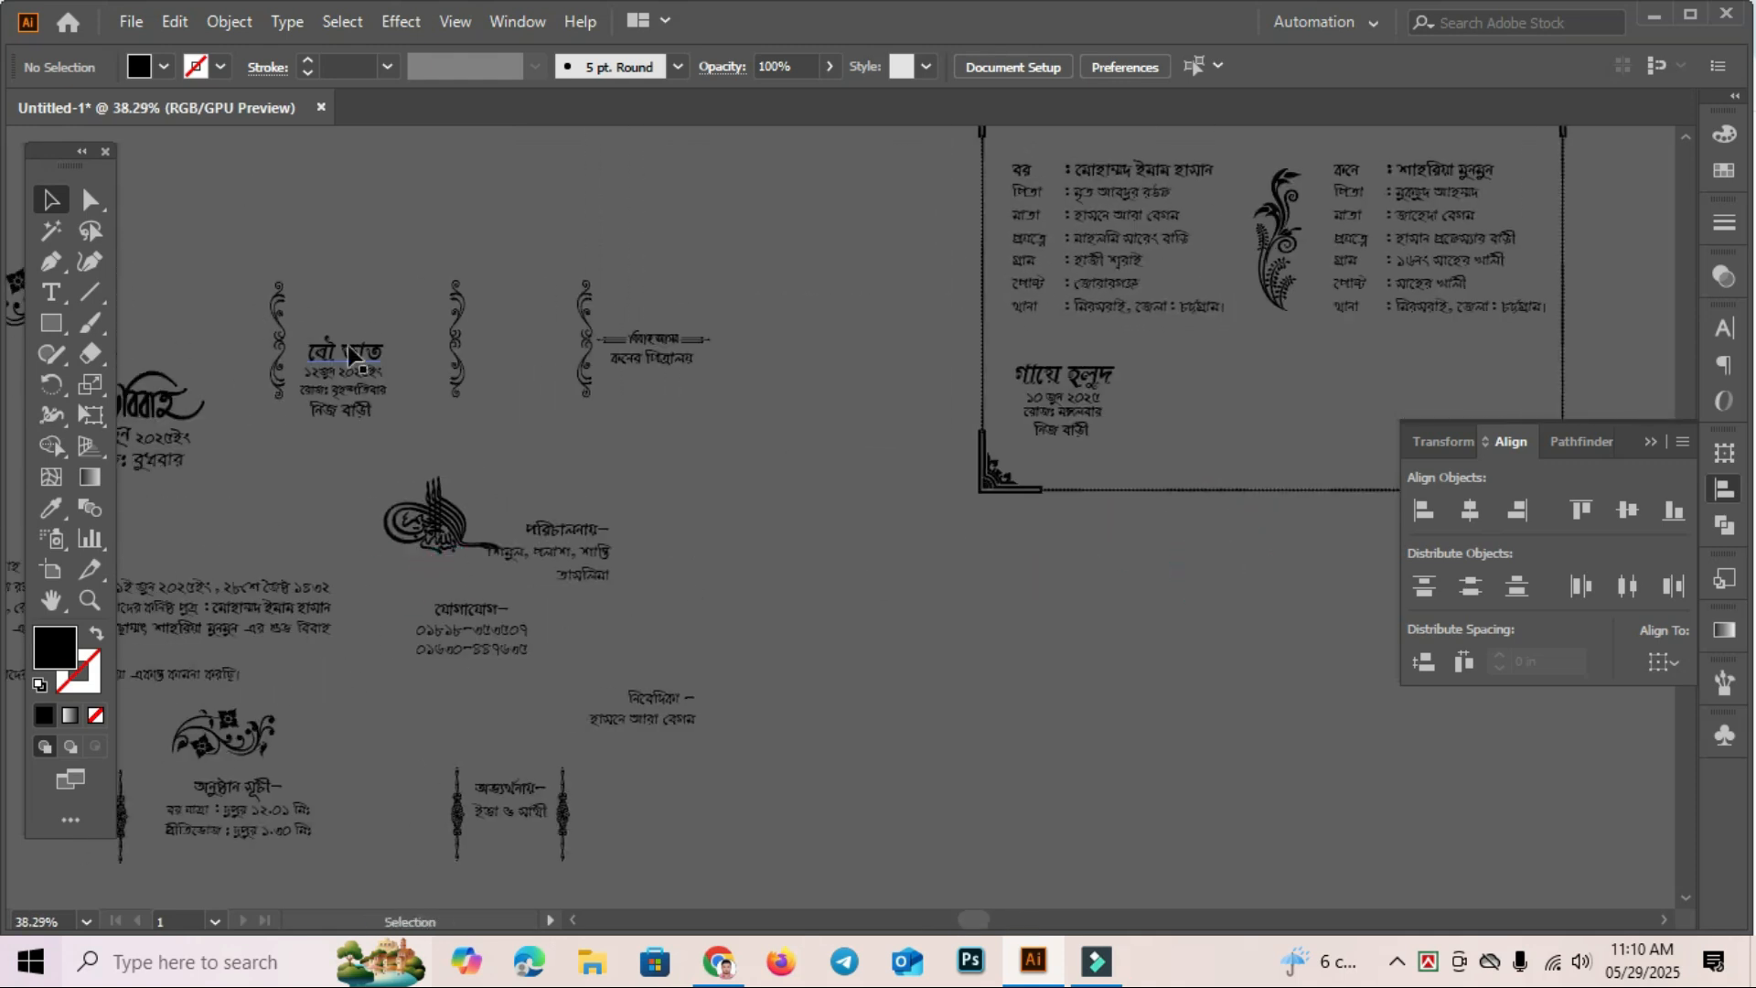
{"action": "left_click_drag", "start_coordinate": [354, 435], "coordinate": [621, 431]}
{"action": "left_click", "coordinate": [430, 439]}
{"action": "left_click_drag", "start_coordinate": [396, 415], "coordinate": [1122, 511]}
{"action": "left_click", "coordinate": [1161, 722]}
{"action": "left_click_drag", "start_coordinate": [1253, 634], "coordinate": [657, 614]}
{"action": "left_click", "coordinate": [1151, 455]}
{"action": "left_click", "coordinate": [854, 615]}
{"action": "left_click_drag", "start_coordinate": [546, 477], "coordinate": [936, 364]}
{"action": "left_click", "coordinate": [1051, 642]}
{"action": "left_click_drag", "start_coordinate": [1124, 603], "coordinate": [1063, 667]}
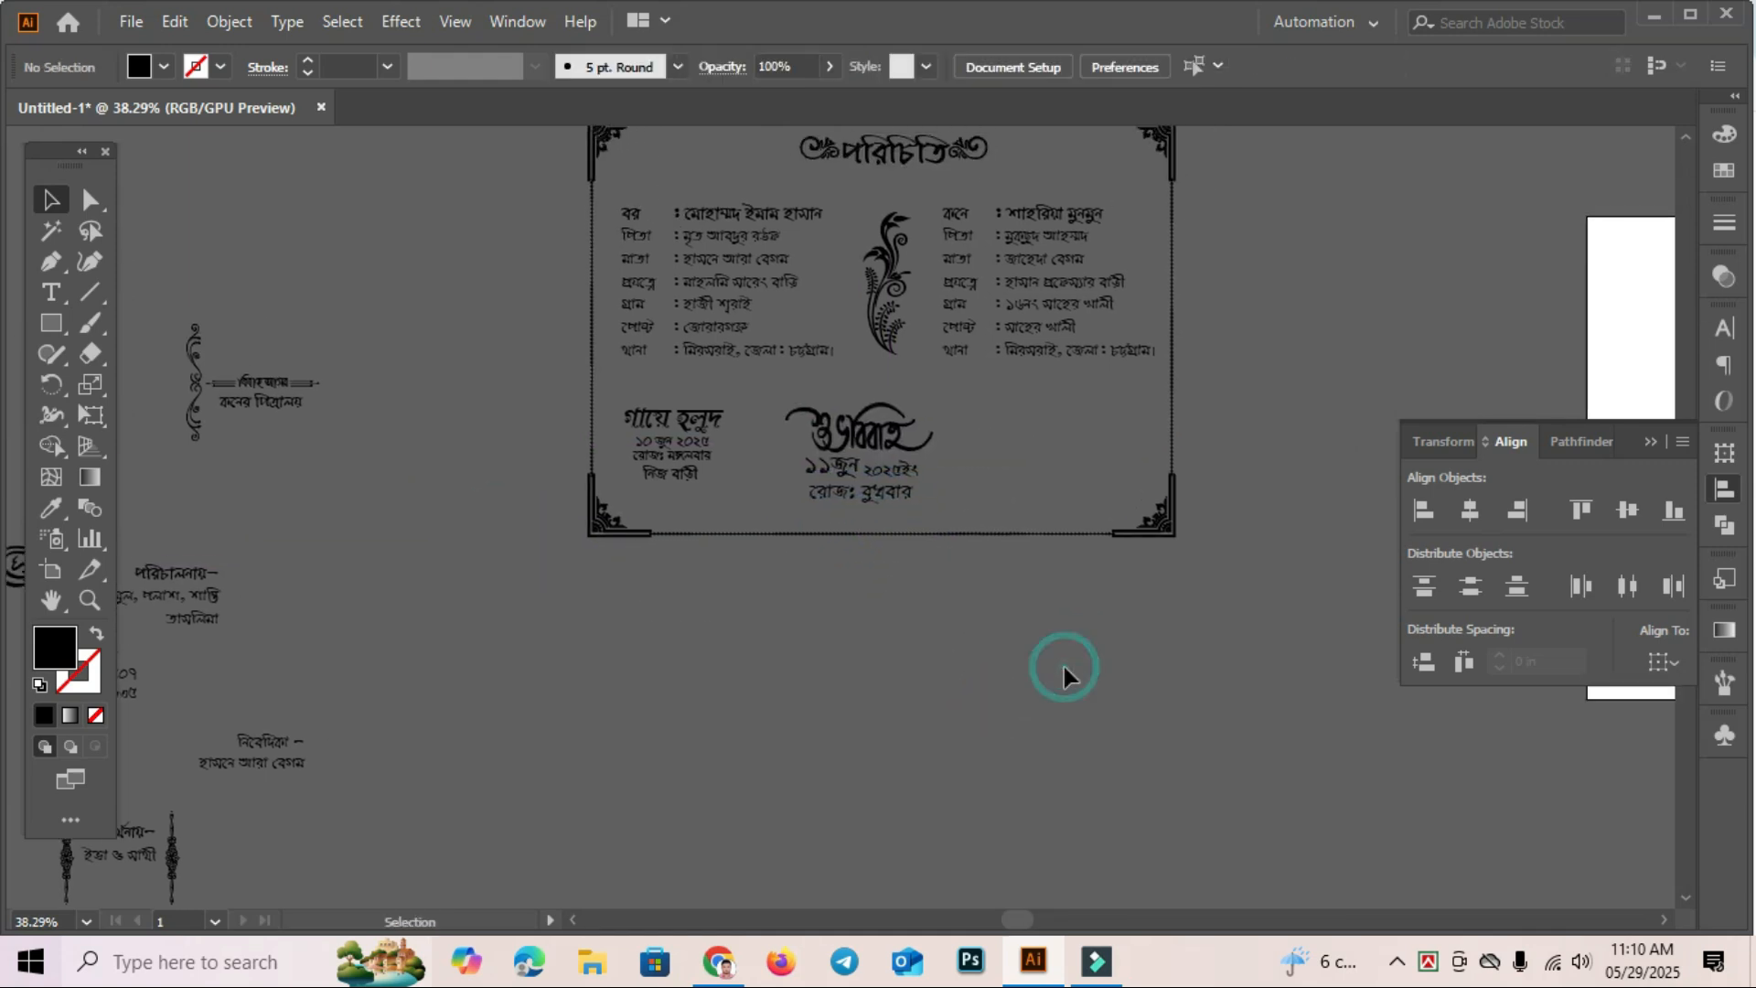
Switch to Chrome and copy the dark red one-line শুভ বিবাহ calligraphy from the "text biya logo png" image results.
{"action": "left_click", "coordinate": [719, 971]}
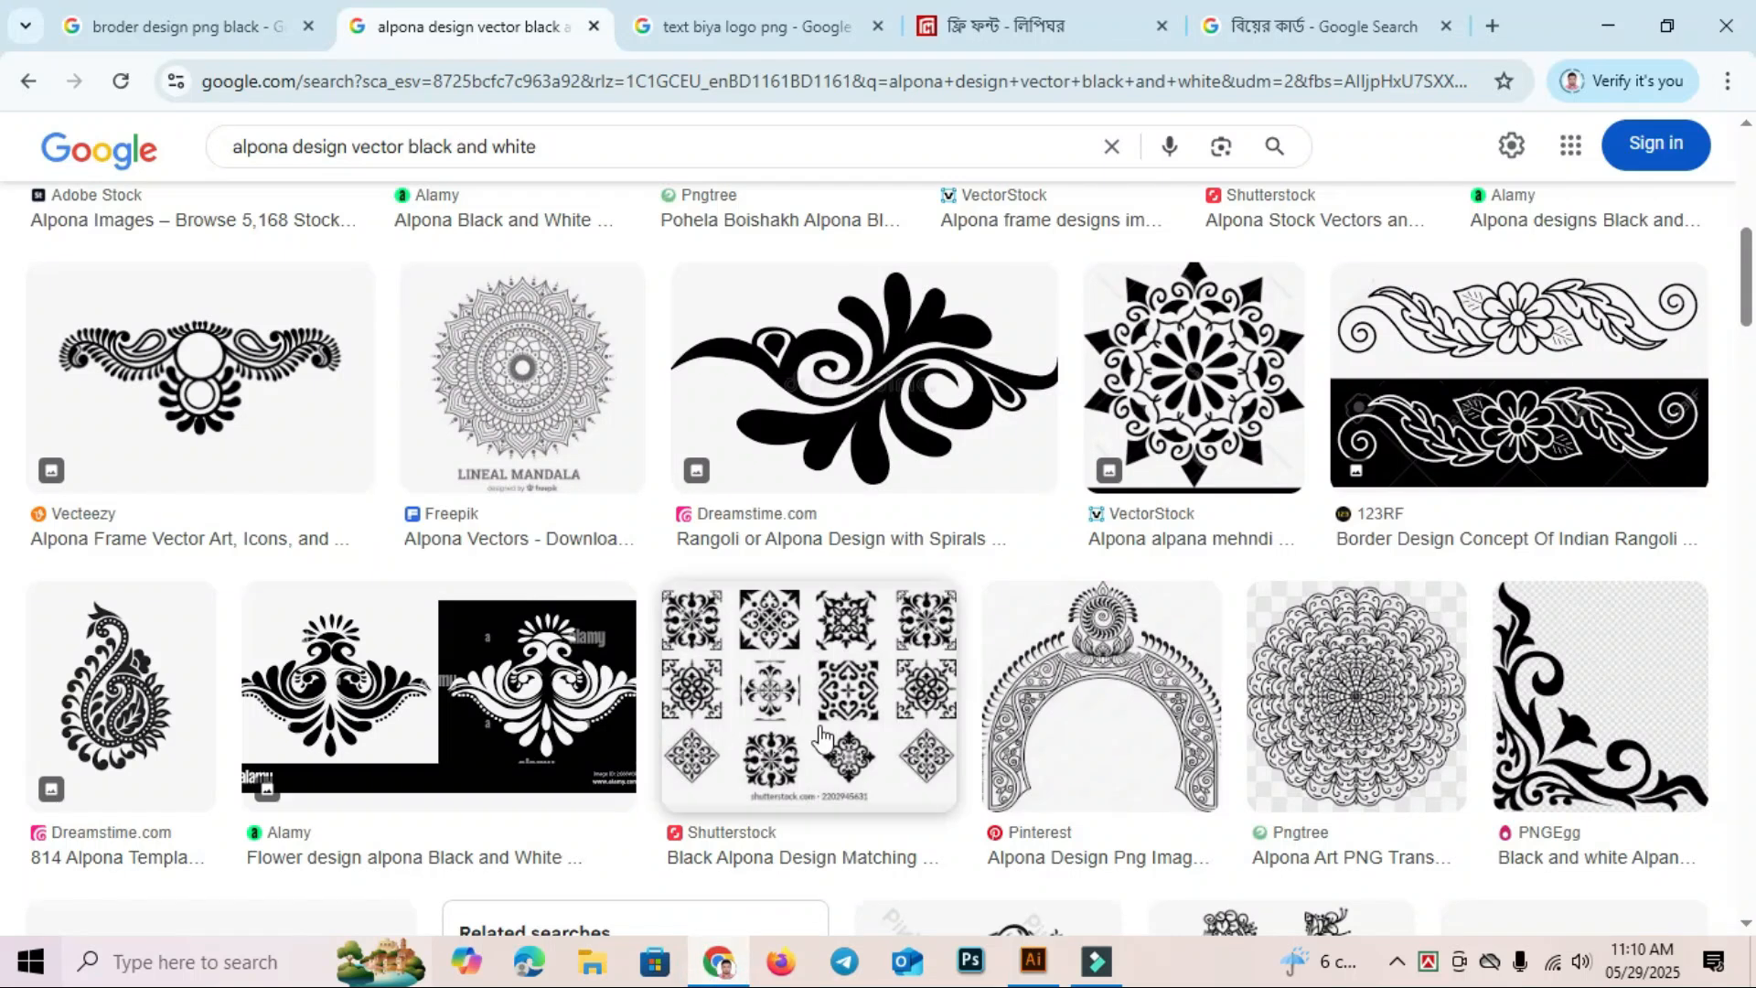
{"action": "scroll", "coordinate": [705, 141], "scroll_direction": "down", "scroll_amount": 3}
{"action": "left_click", "coordinate": [828, 39]}
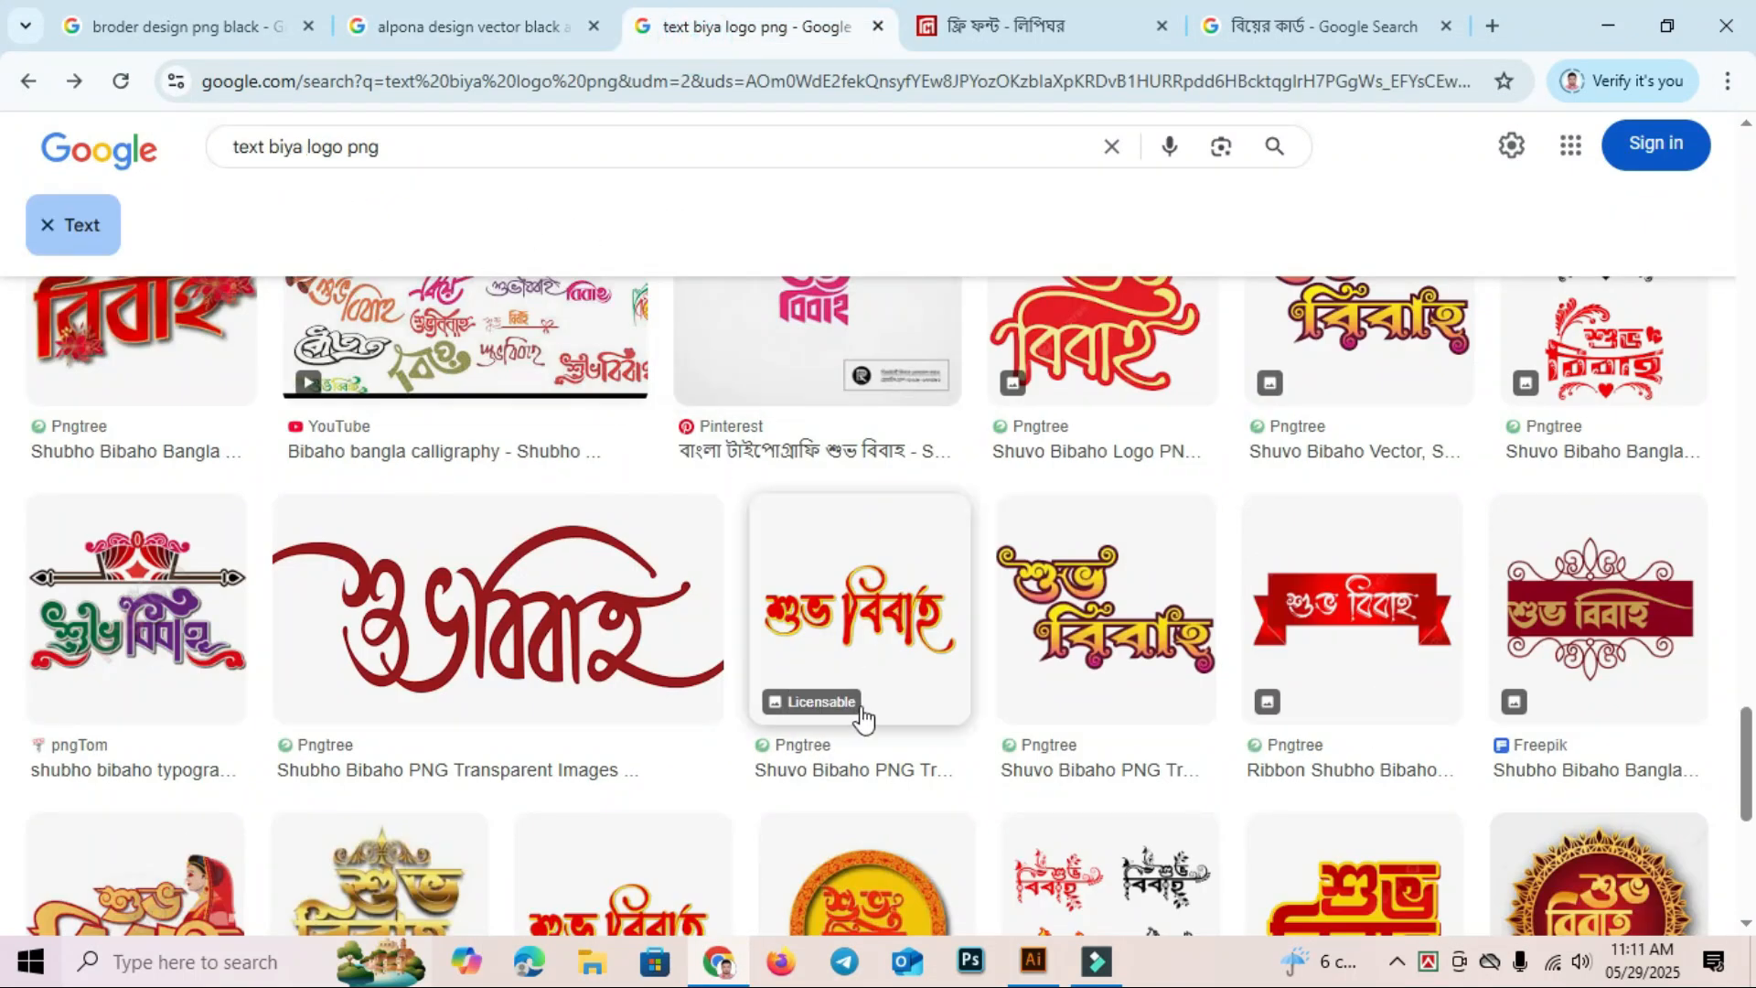
{"action": "right_click", "coordinate": [564, 622]}
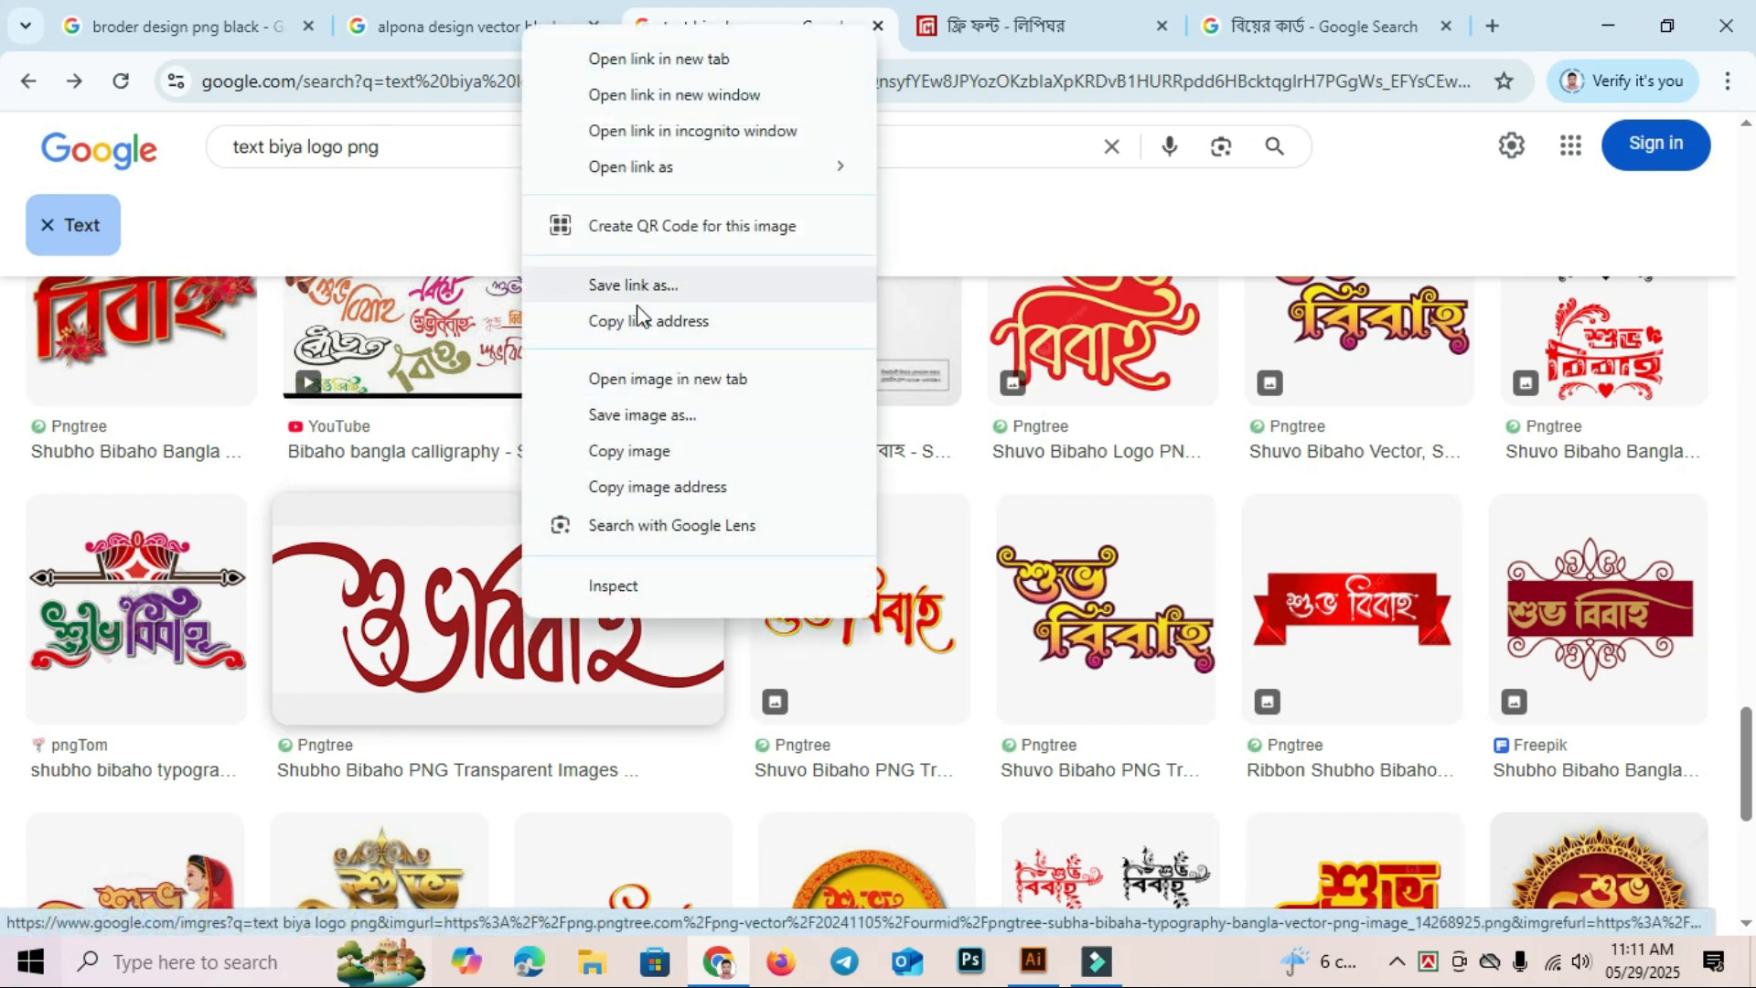
{"action": "left_click", "coordinate": [617, 457]}
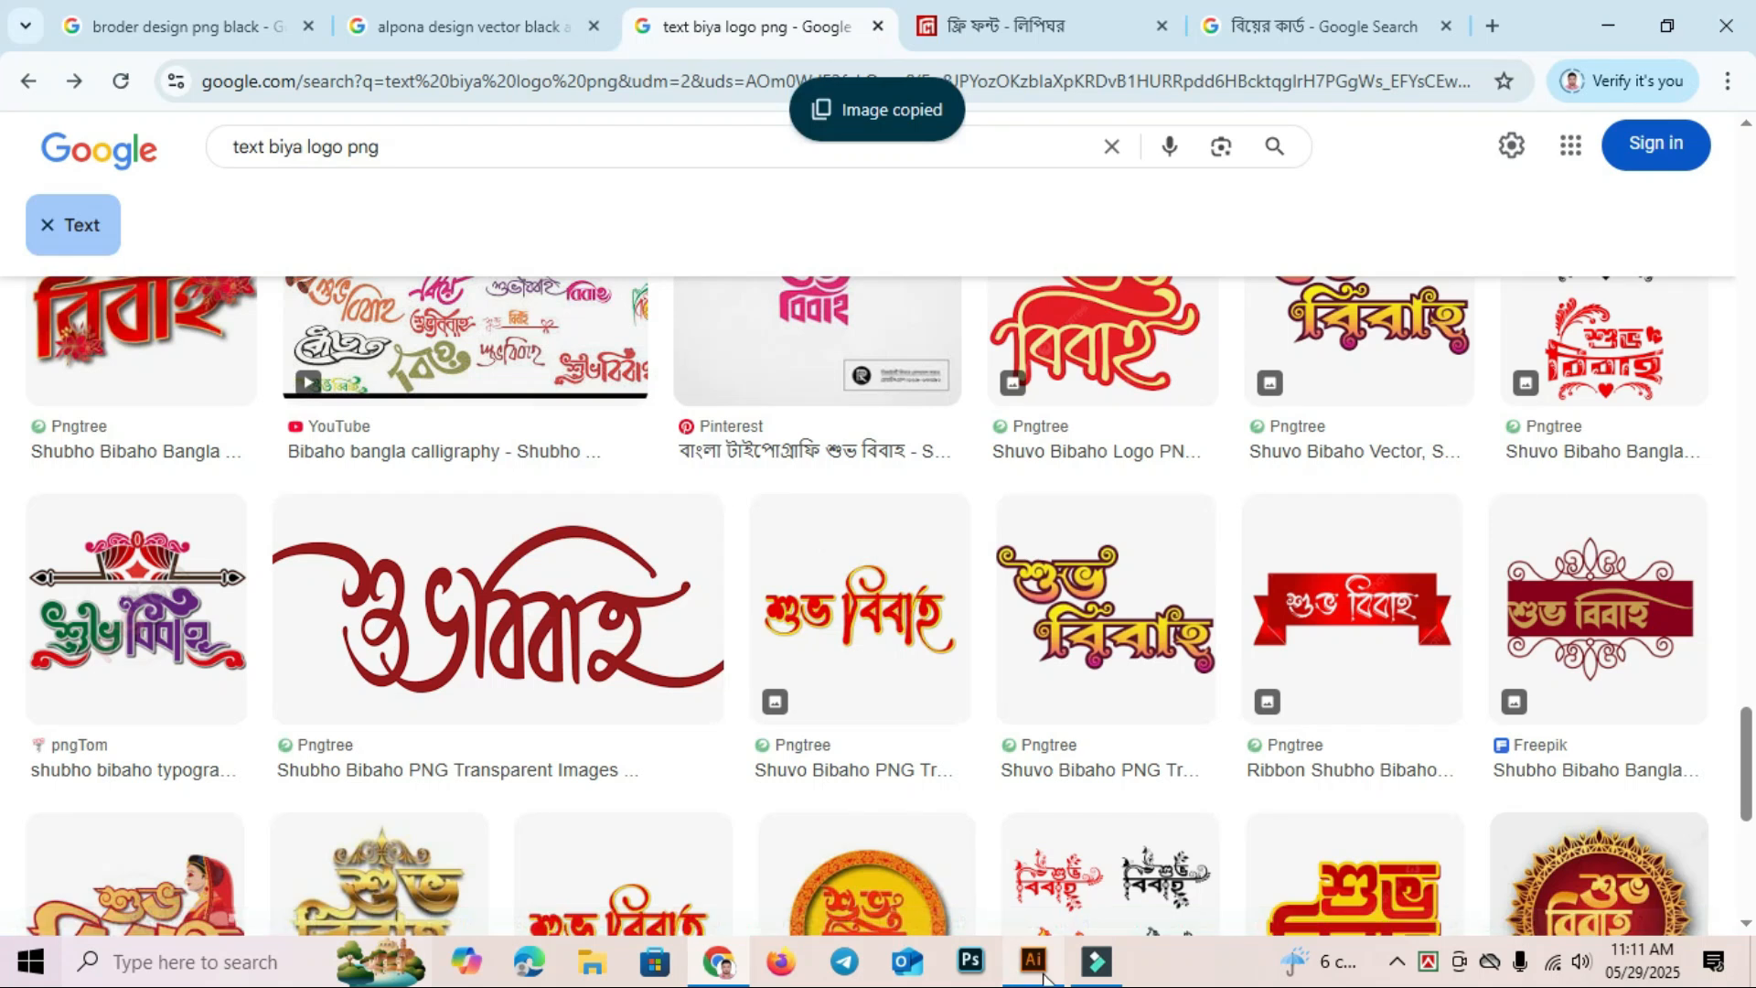
Switch back to Illustrator, paste the copied calligraphy below the card, trace it with the default Image Trace and expand the tracing.
{"action": "mouse_move", "coordinate": [1039, 976]}
{"action": "left_click", "coordinate": [1134, 763]}
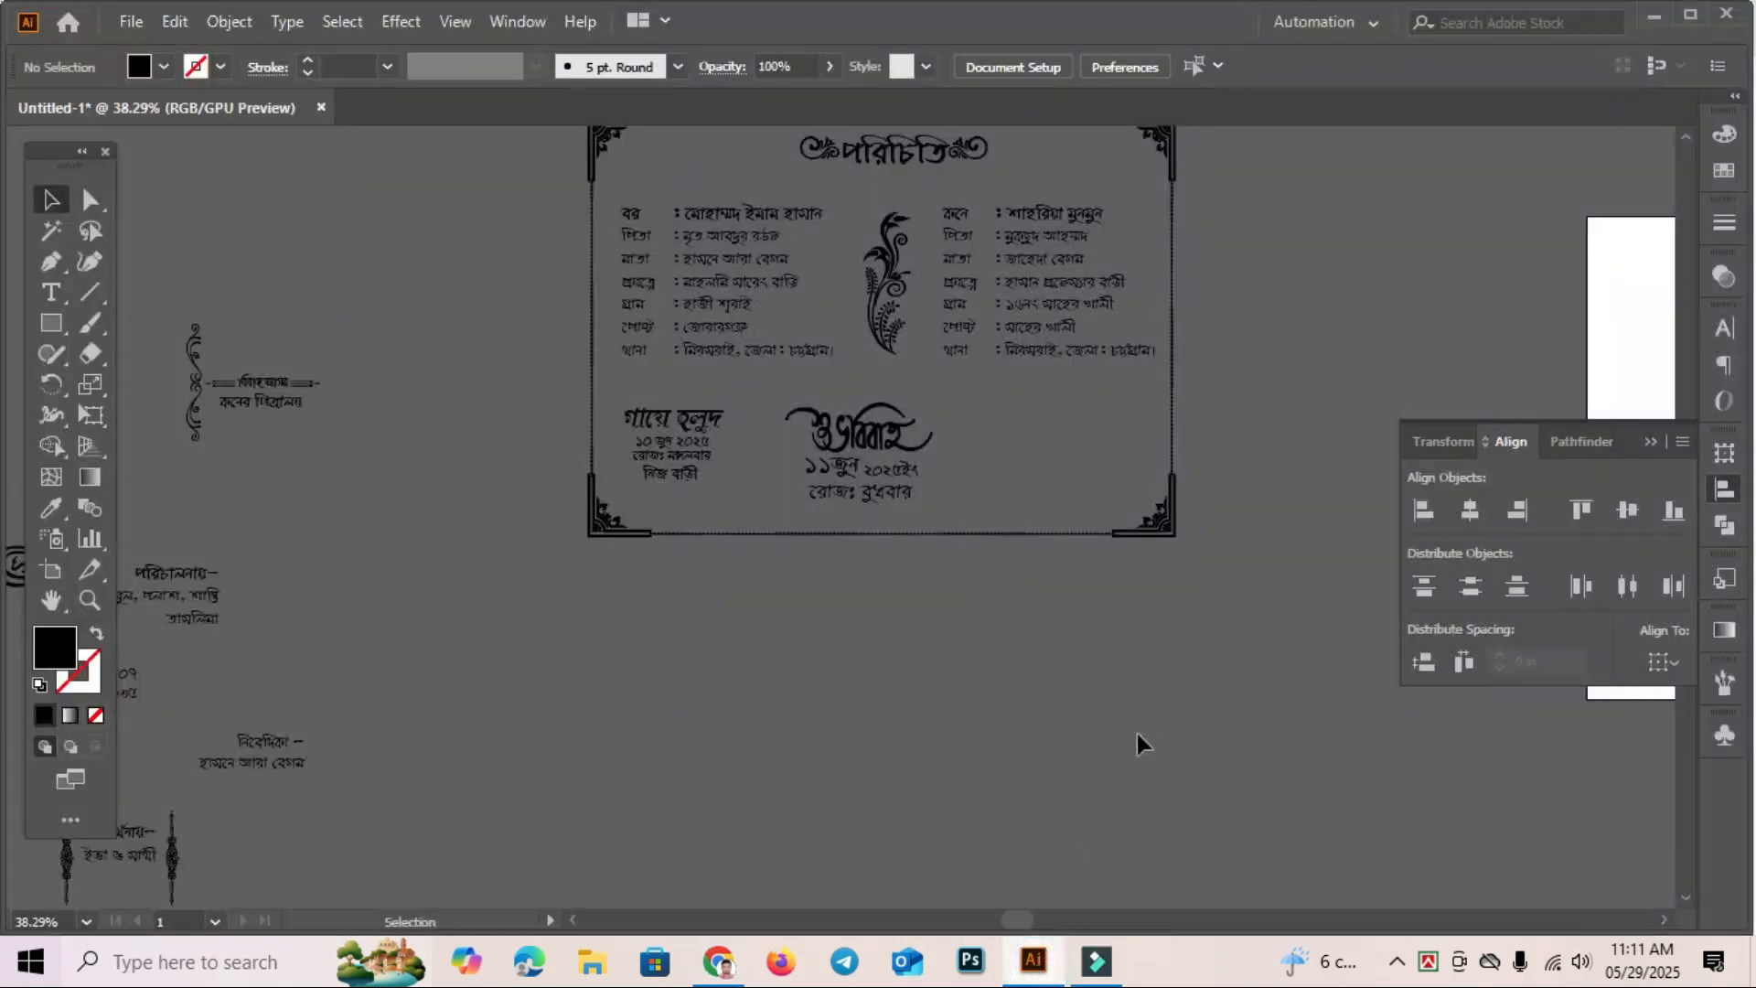
{"action": "key", "text": "ctrl+v"}
{"action": "left_click_drag", "start_coordinate": [841, 528], "coordinate": [813, 681]}
{"action": "left_click", "coordinate": [884, 745]}
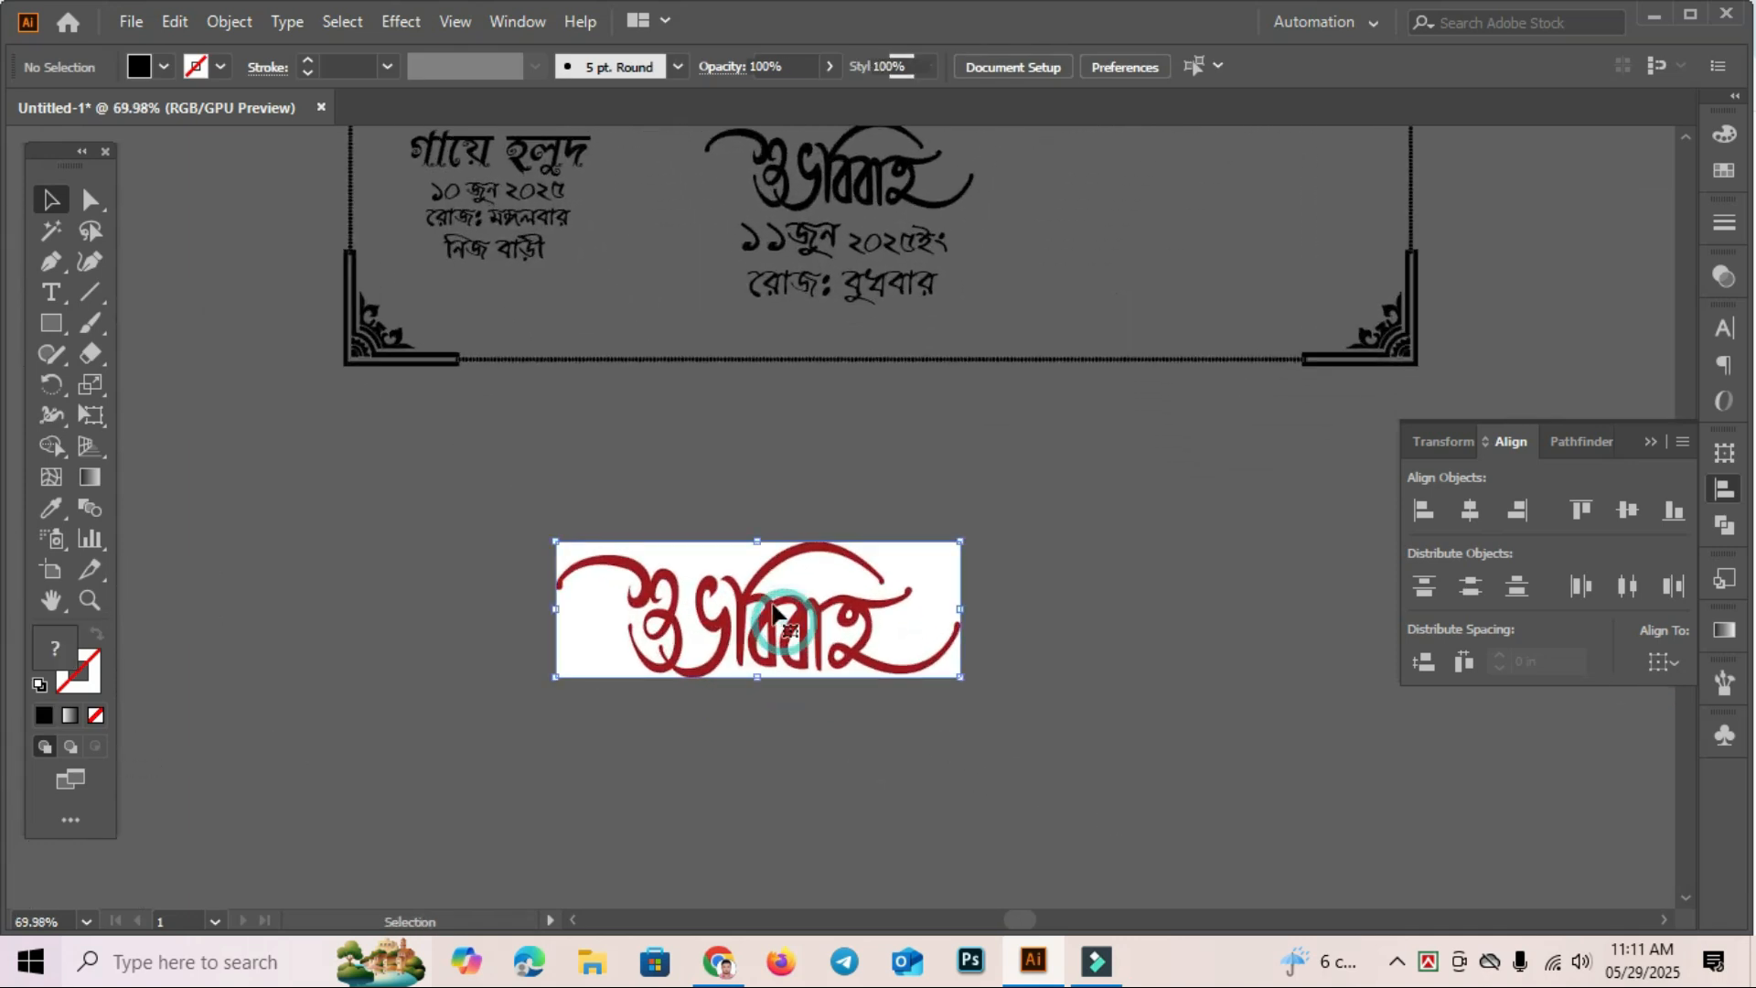
{"action": "left_click", "coordinate": [535, 66]}
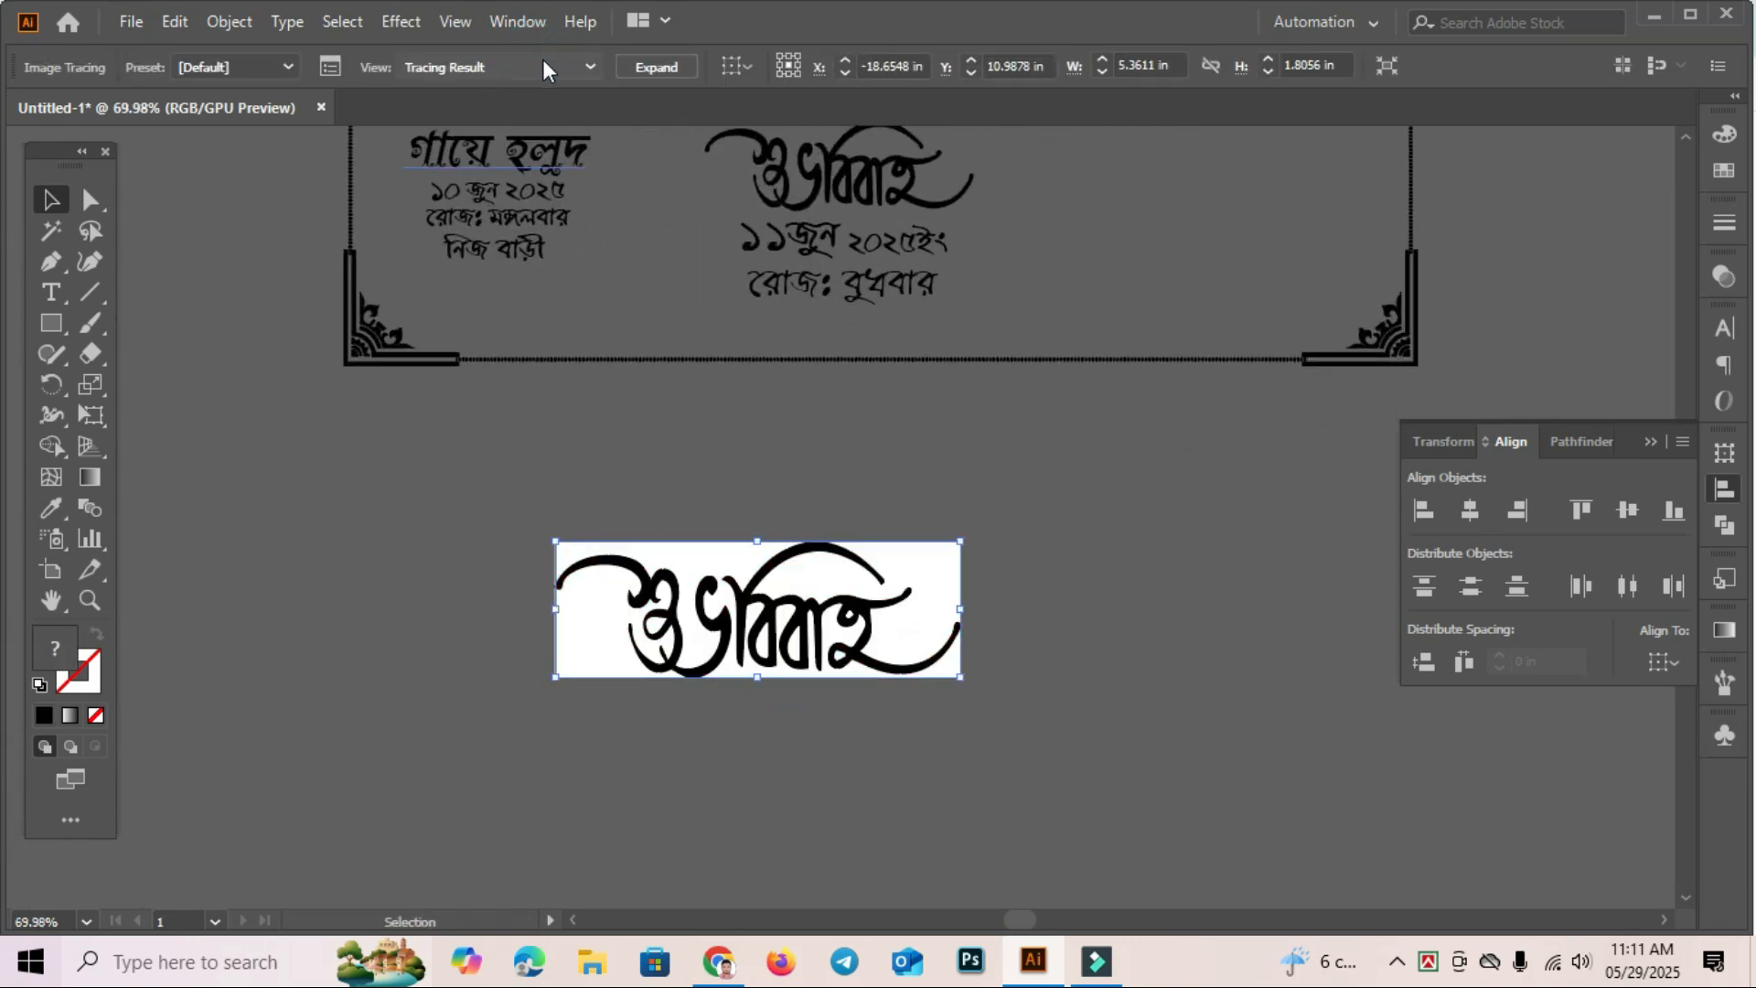
{"action": "left_click", "coordinate": [681, 67]}
Ungroup the traced calligraphy and delete its white background and the white pieces enclosed by the letters.
{"action": "right_click", "coordinate": [1106, 545]}
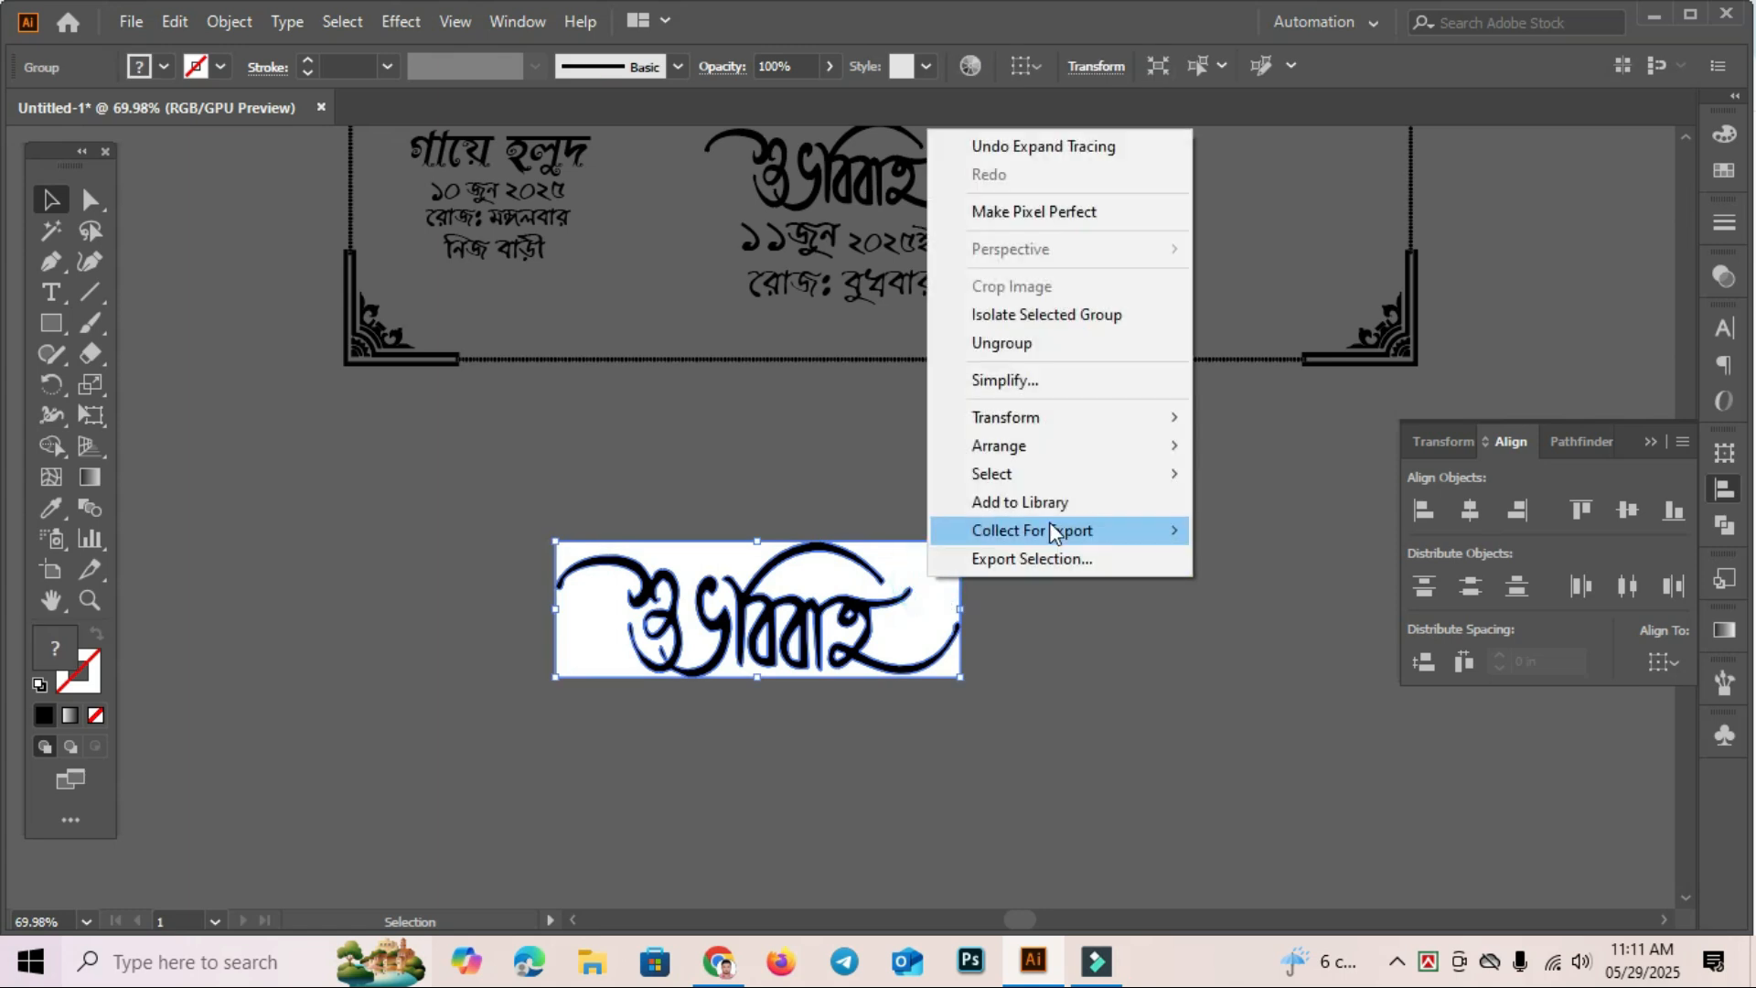
{"action": "left_click", "coordinate": [1061, 343]}
{"action": "left_click", "coordinate": [1060, 648]}
{"action": "left_click", "coordinate": [911, 563]}
{"action": "key", "text": "Delete"}
{"action": "left_click", "coordinate": [940, 676]}
{"action": "key", "text": "Delete"}
{"action": "left_click", "coordinate": [655, 627]}
{"action": "key", "text": "Delete"}
{"action": "left_click", "coordinate": [795, 651]}
{"action": "key", "text": "Delete"}
{"action": "left_click", "coordinate": [764, 647]}
{"action": "key", "text": "Delete"}
{"action": "left_click", "coordinate": [840, 659]}
{"action": "key", "text": "Delete"}
{"action": "left_click", "coordinate": [847, 615]}
{"action": "key", "text": "Delete"}
{"action": "left_click", "coordinate": [1093, 665]}
Group the remaining black calligraphy strokes and reposition the group below the card.
{"action": "left_click_drag", "start_coordinate": [1064, 751], "coordinate": [524, 503]}
{"action": "key", "text": "ctrl+g"}
{"action": "left_click", "coordinate": [932, 634]}
{"action": "left_click_drag", "start_coordinate": [795, 645], "coordinate": [853, 798]}
{"action": "left_click", "coordinate": [1016, 705]}
{"action": "left_click", "coordinate": [995, 691]}
{"action": "key", "text": "space"}
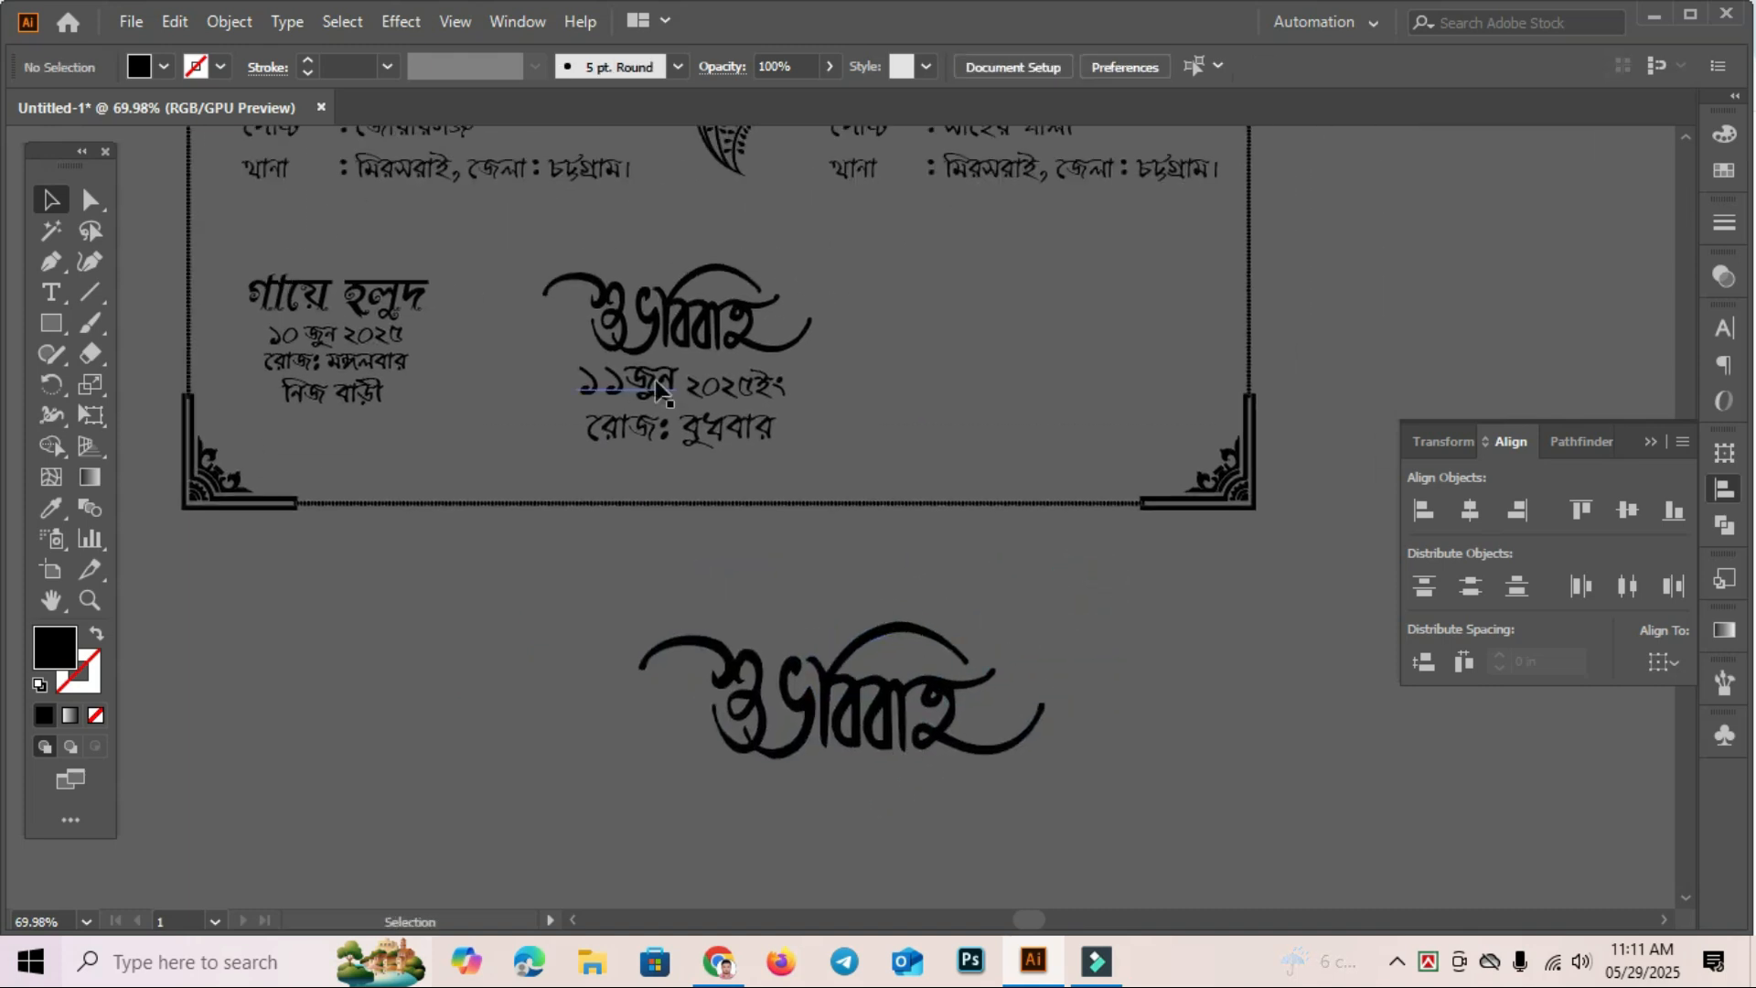
Delete the traced calligraphy group below the card.
{"action": "left_click", "coordinate": [786, 694]}
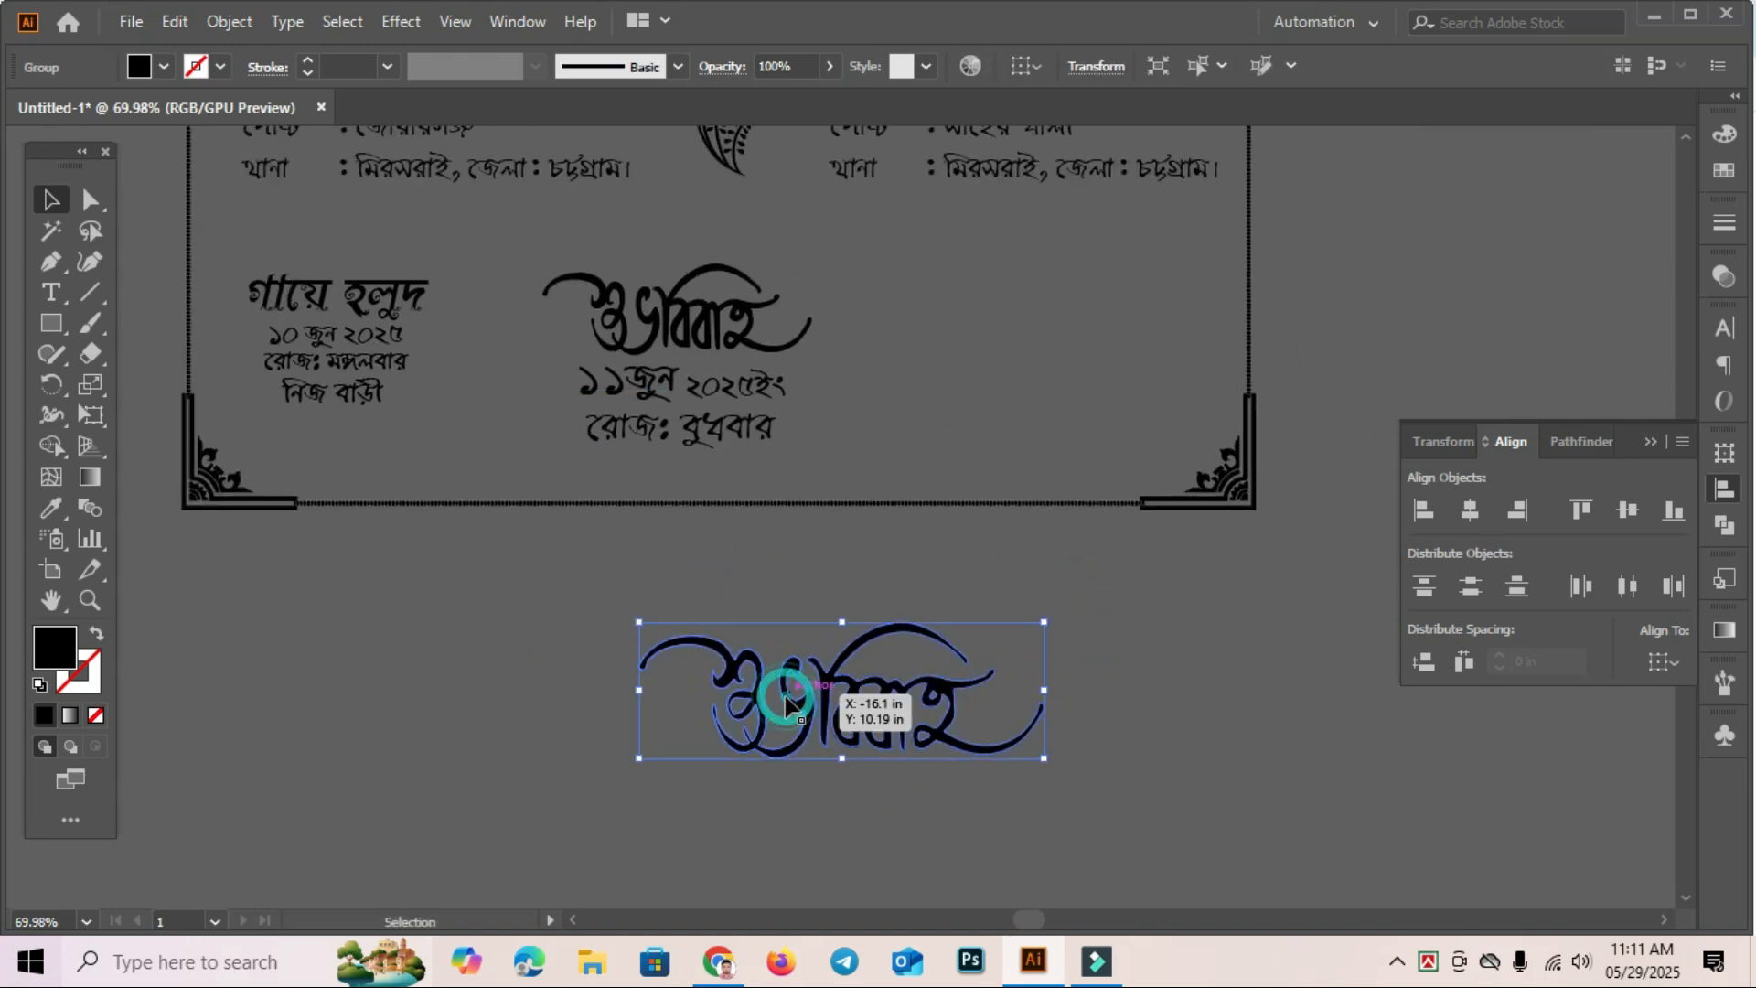
{"action": "key", "text": "Delete"}
{"action": "left_click", "coordinate": [911, 742]}
{"action": "key", "text": "space"}
{"action": "left_click_drag", "start_coordinate": [833, 587], "coordinate": [892, 713]}
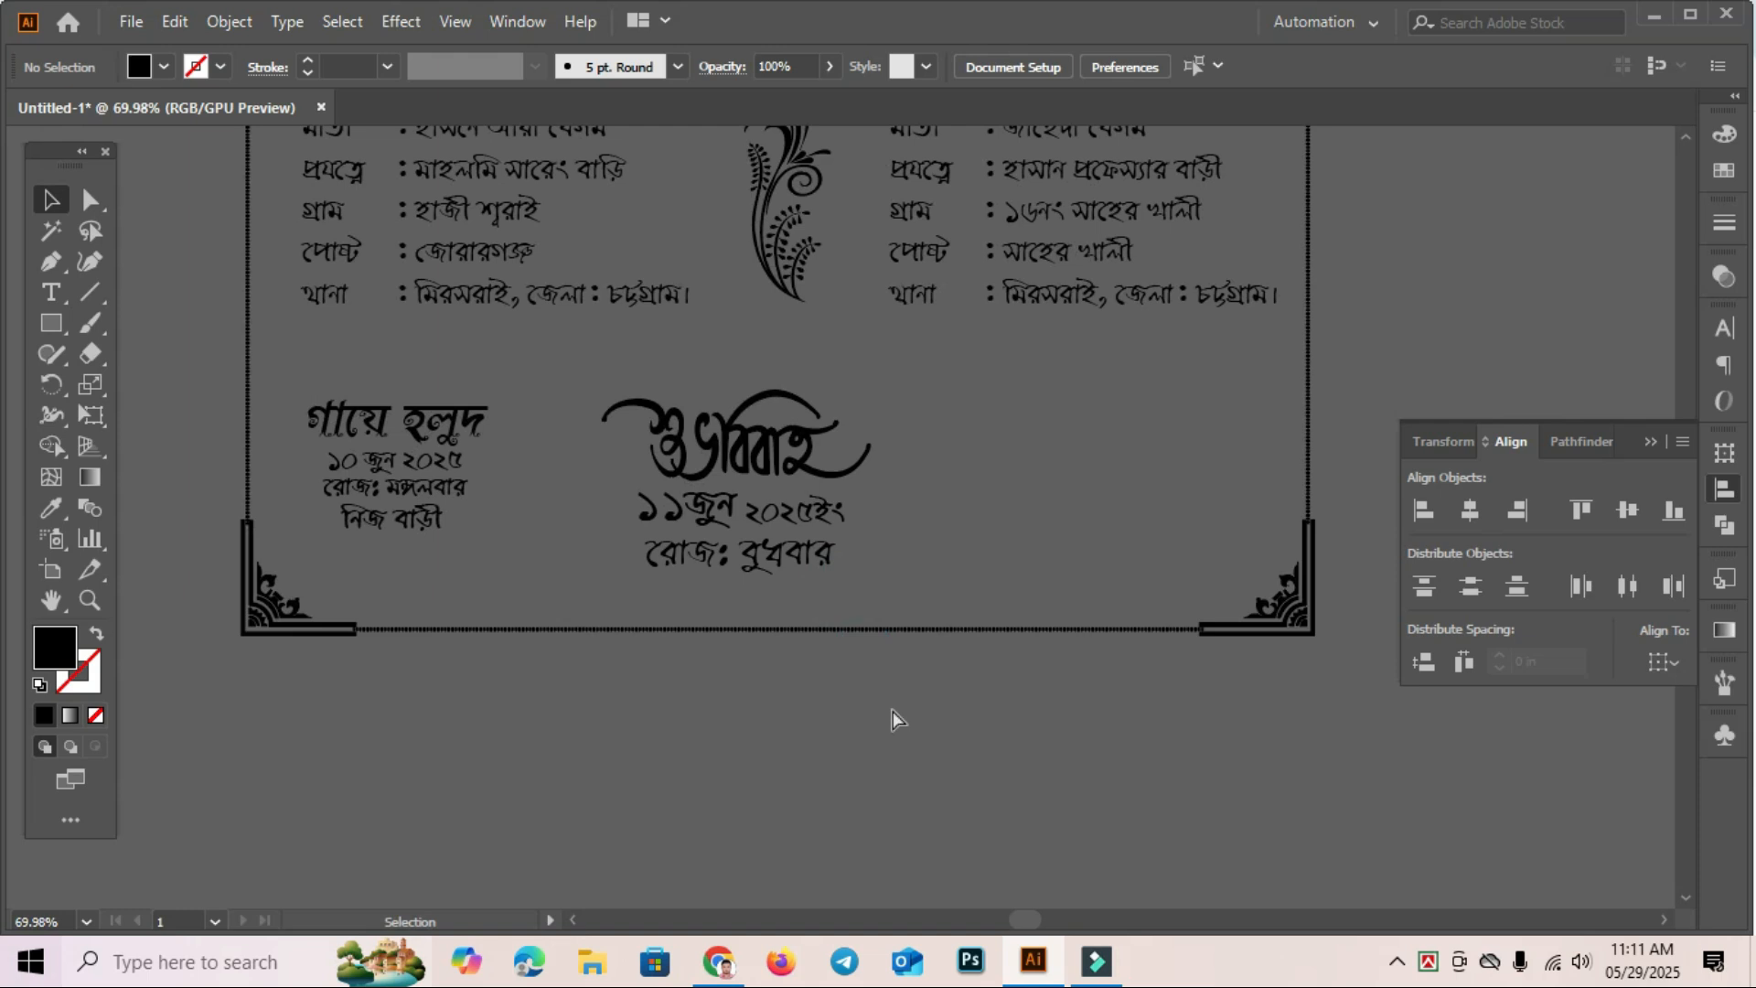
Move the বৌ ভাত date block into the card's lower area, right of the শুভ বিবাহ block.
{"action": "key", "text": "ctrl+minus"}
{"action": "key", "text": "ctrl+minus"}
{"action": "key", "text": "ctrl+minus"}
{"action": "key", "text": "space"}
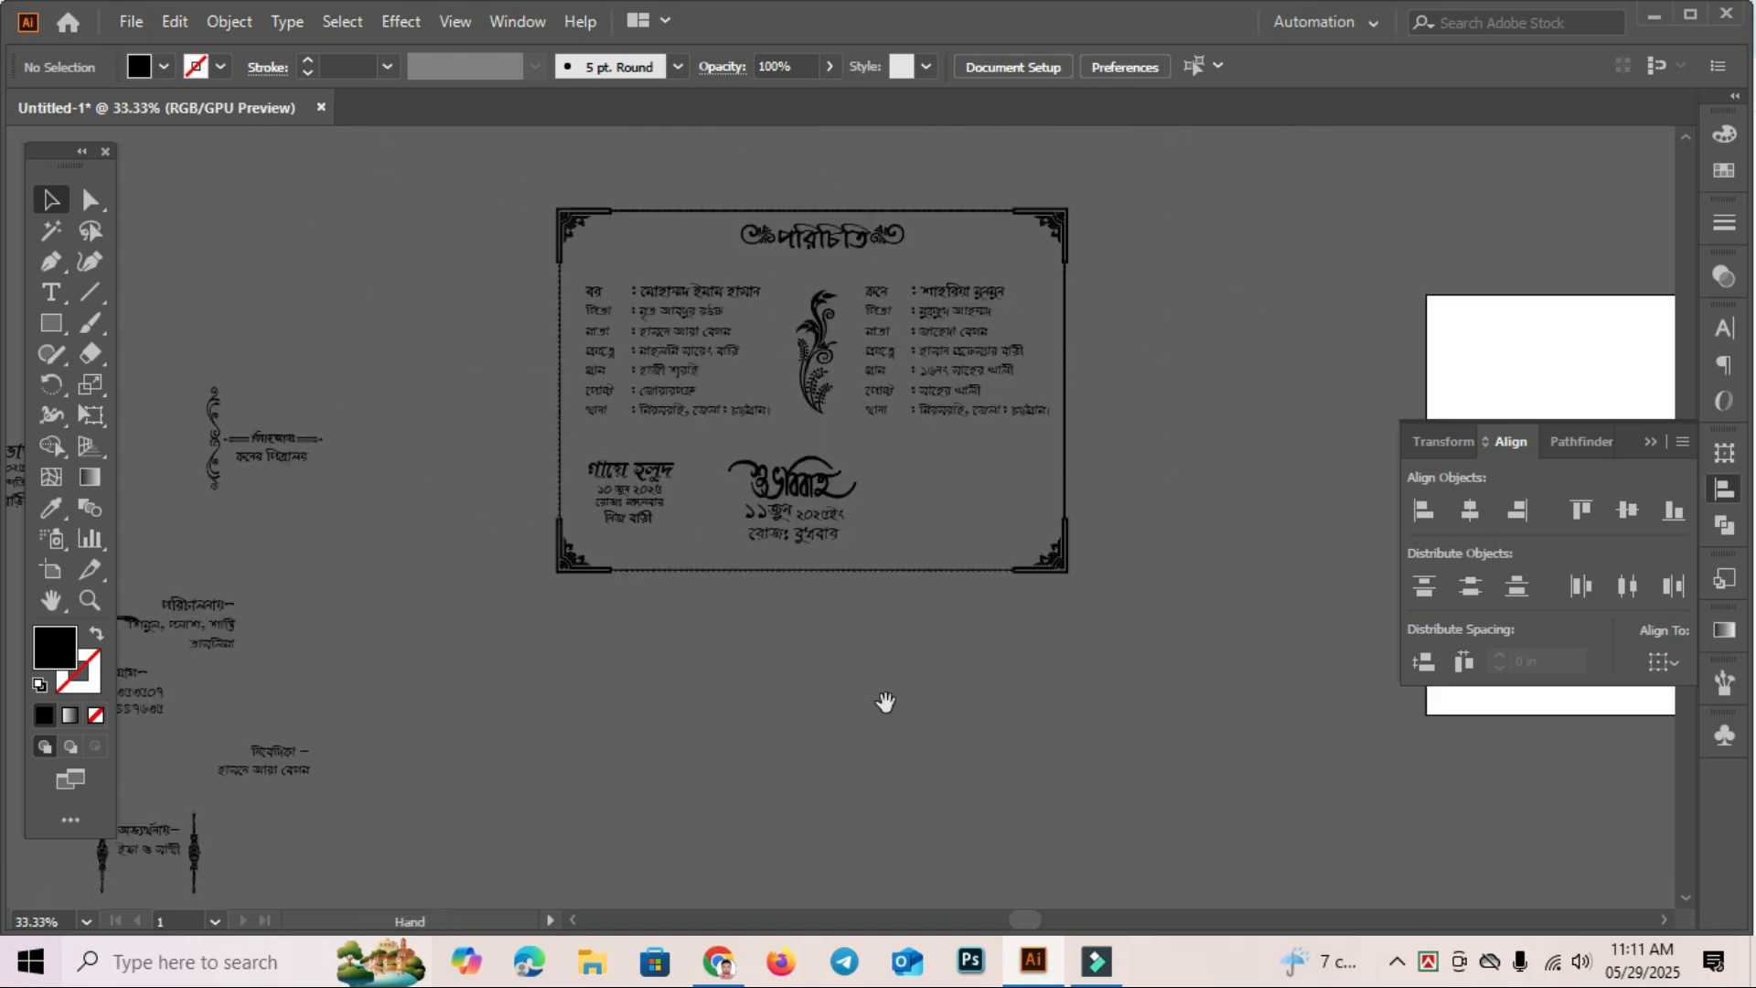
{"action": "left_click_drag", "start_coordinate": [737, 682], "coordinate": [1360, 692]}
{"action": "left_click_drag", "start_coordinate": [650, 492], "coordinate": [1276, 742]}
{"action": "left_click", "coordinate": [1256, 811]}
{"action": "key", "text": "space"}
{"action": "left_click_drag", "start_coordinate": [1185, 812], "coordinate": [371, 716]}
{"action": "left_click_drag", "start_coordinate": [445, 666], "coordinate": [745, 444]}
{"action": "left_click", "coordinate": [832, 625]}
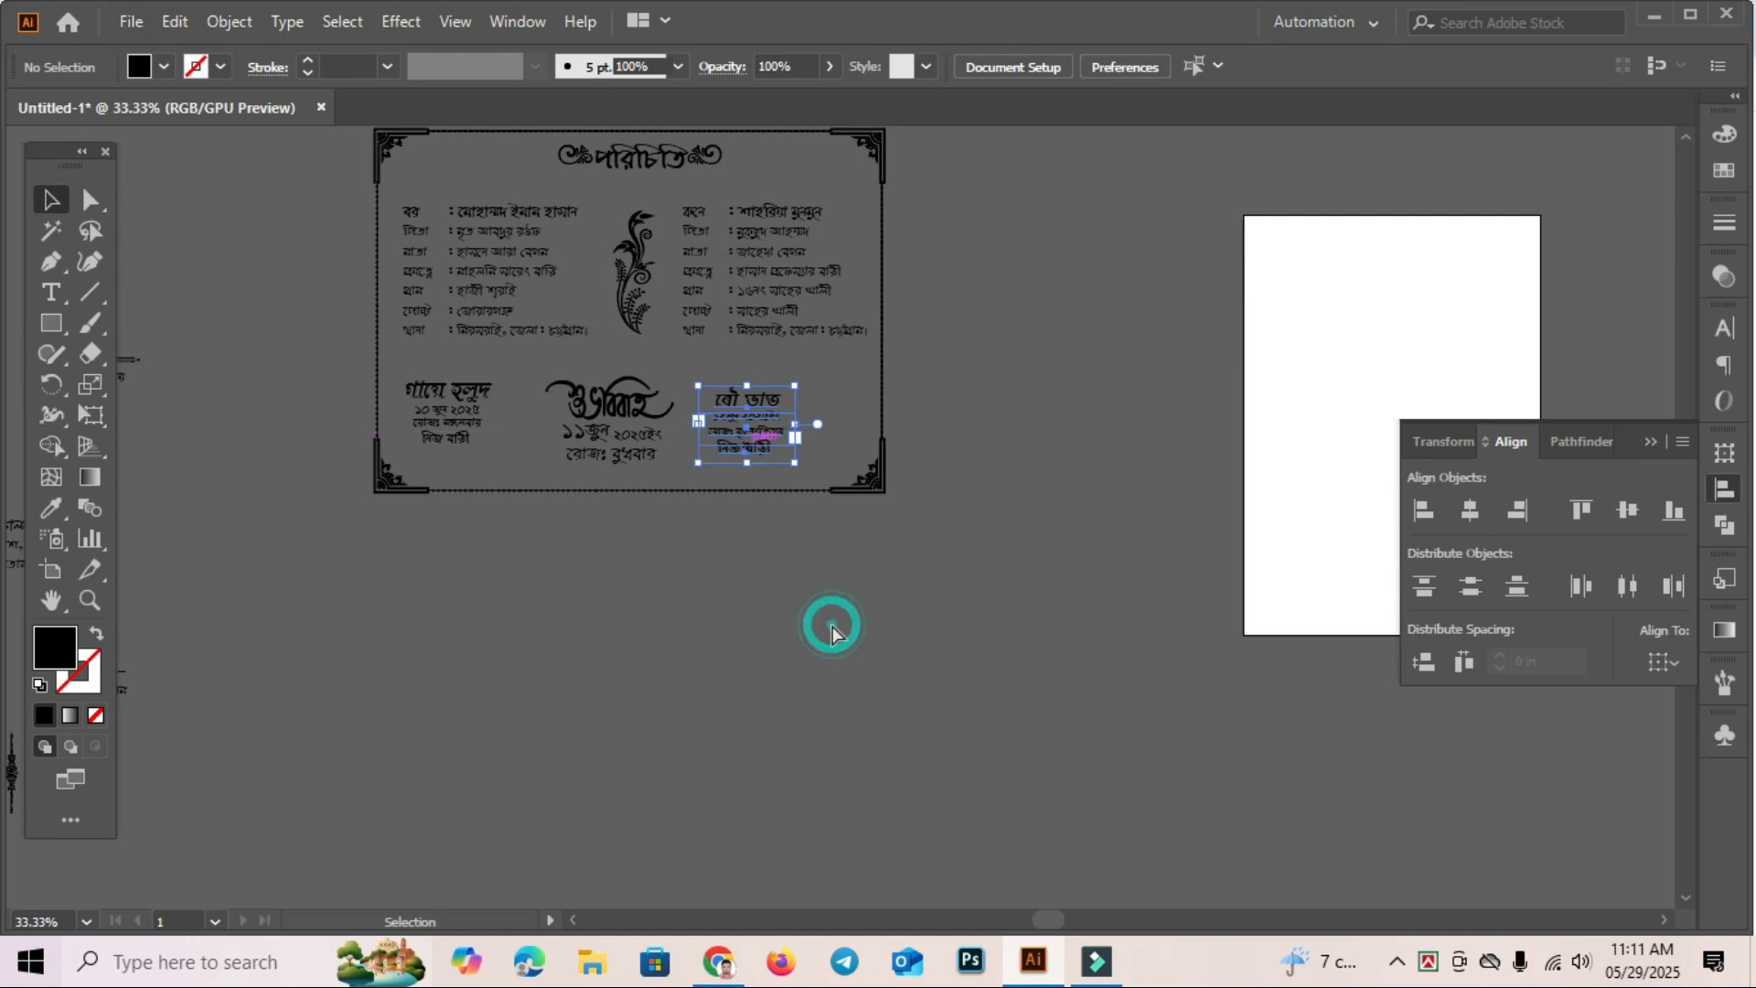
Nudge the শুভ বিবাহ block slightly to the left within the card's bottom row.
{"action": "key", "text": "ctrl+space"}
{"action": "left_click_drag", "start_coordinate": [490, 471], "coordinate": [612, 536]}
{"action": "key", "text": "space"}
{"action": "left_click_drag", "start_coordinate": [583, 695], "coordinate": [727, 708]}
{"action": "mouse_move", "coordinate": [837, 448]}
{"action": "left_mouse_down"}
{"action": "mouse_move", "coordinate": [828, 498]}
{"action": "mouse_move", "coordinate": [828, 430]}
{"action": "mouse_move", "coordinate": [817, 448]}
{"action": "left_mouse_up"}
{"action": "left_click", "coordinate": [502, 620]}
Place the two vertical scroll dividers on either side of the শুভ বিবাহ block.
{"action": "key", "text": "space"}
{"action": "left_click_drag", "start_coordinate": [503, 620], "coordinate": [874, 718]}
{"action": "left_click_drag", "start_coordinate": [198, 434], "coordinate": [1023, 512]}
{"action": "left_click", "coordinate": [992, 709]}
{"action": "left_click_drag", "start_coordinate": [363, 424], "coordinate": [1298, 535]}
{"action": "left_click", "coordinate": [1254, 745]}
{"action": "key", "text": "space"}
{"action": "left_click_drag", "start_coordinate": [1319, 727], "coordinate": [908, 684]}
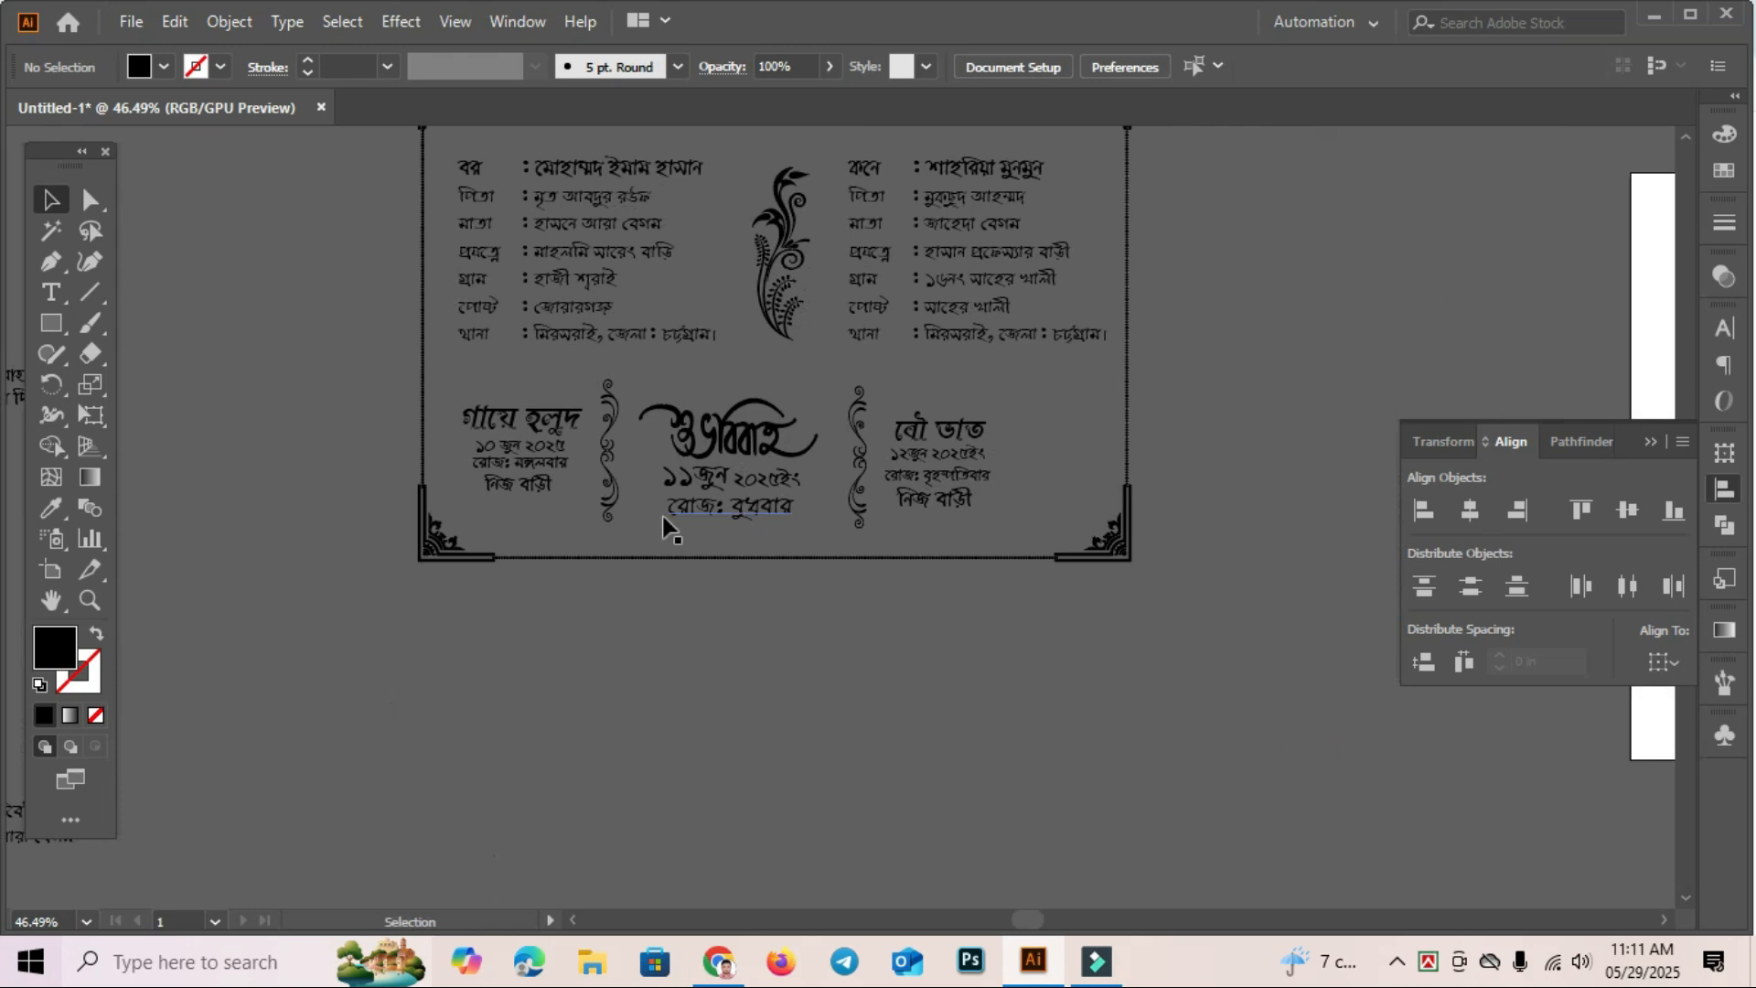
Lower the গায়ে হলুদ block slightly and move the বিবাহ আসর text to the right end of the card's bottom row.
{"action": "left_click_drag", "start_coordinate": [543, 461], "coordinate": [538, 476]}
{"action": "left_click", "coordinate": [569, 765]}
{"action": "scroll", "coordinate": [558, 640], "scroll_direction": "left", "scroll_amount": 8}
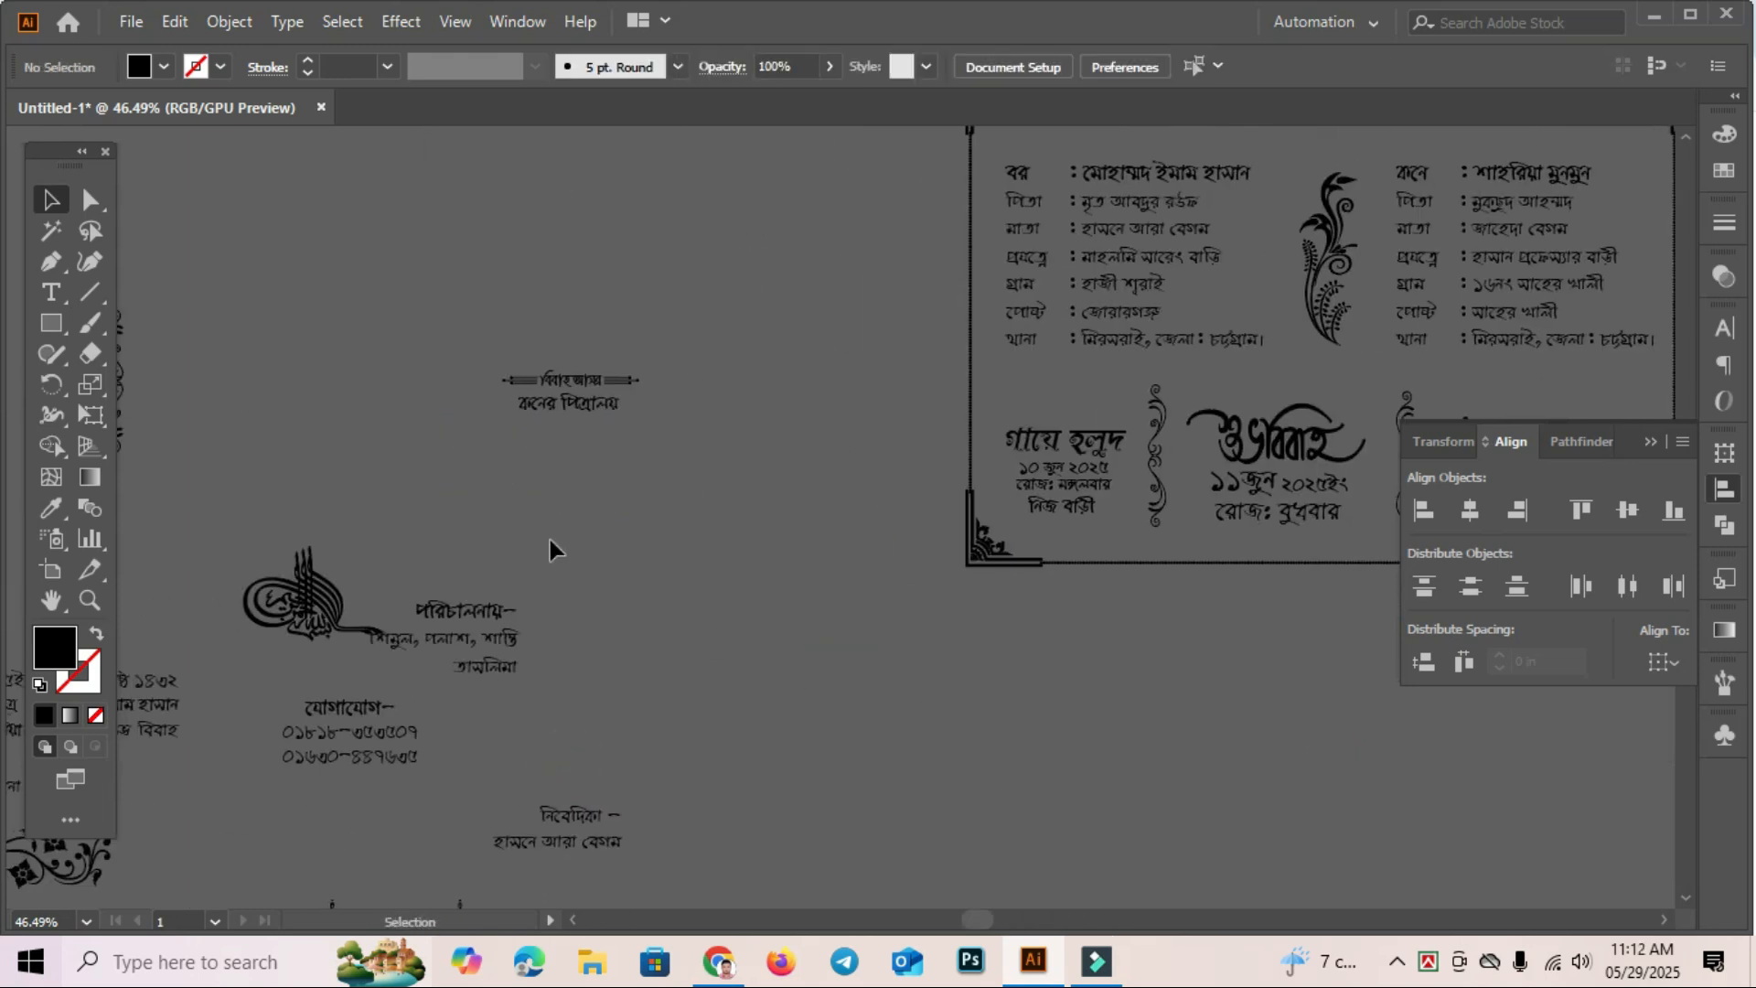
{"action": "left_click_drag", "start_coordinate": [568, 392], "coordinate": [895, 457]}
{"action": "left_click", "coordinate": [610, 660]}
{"action": "key", "text": "space"}
{"action": "left_click", "coordinate": [1027, 701]}
Shift the গায়ে হলুদ block, the first scroll divider and the শুভ বিবাহ block slightly left.
{"action": "key", "text": "ctrl+space"}
{"action": "left_click_drag", "start_coordinate": [635, 556], "coordinate": [1073, 765]}
{"action": "key", "text": "space"}
{"action": "left_click_drag", "start_coordinate": [498, 727], "coordinate": [781, 755]}
{"action": "left_click_drag", "start_coordinate": [621, 545], "coordinate": [604, 539]}
{"action": "left_click_drag", "start_coordinate": [731, 473], "coordinate": [707, 476]}
{"action": "left_click_drag", "start_coordinate": [1035, 453], "coordinate": [991, 453]}
{"action": "left_click", "coordinate": [1025, 755]}
{"action": "left_click_drag", "start_coordinate": [1247, 740], "coordinate": [918, 698]}
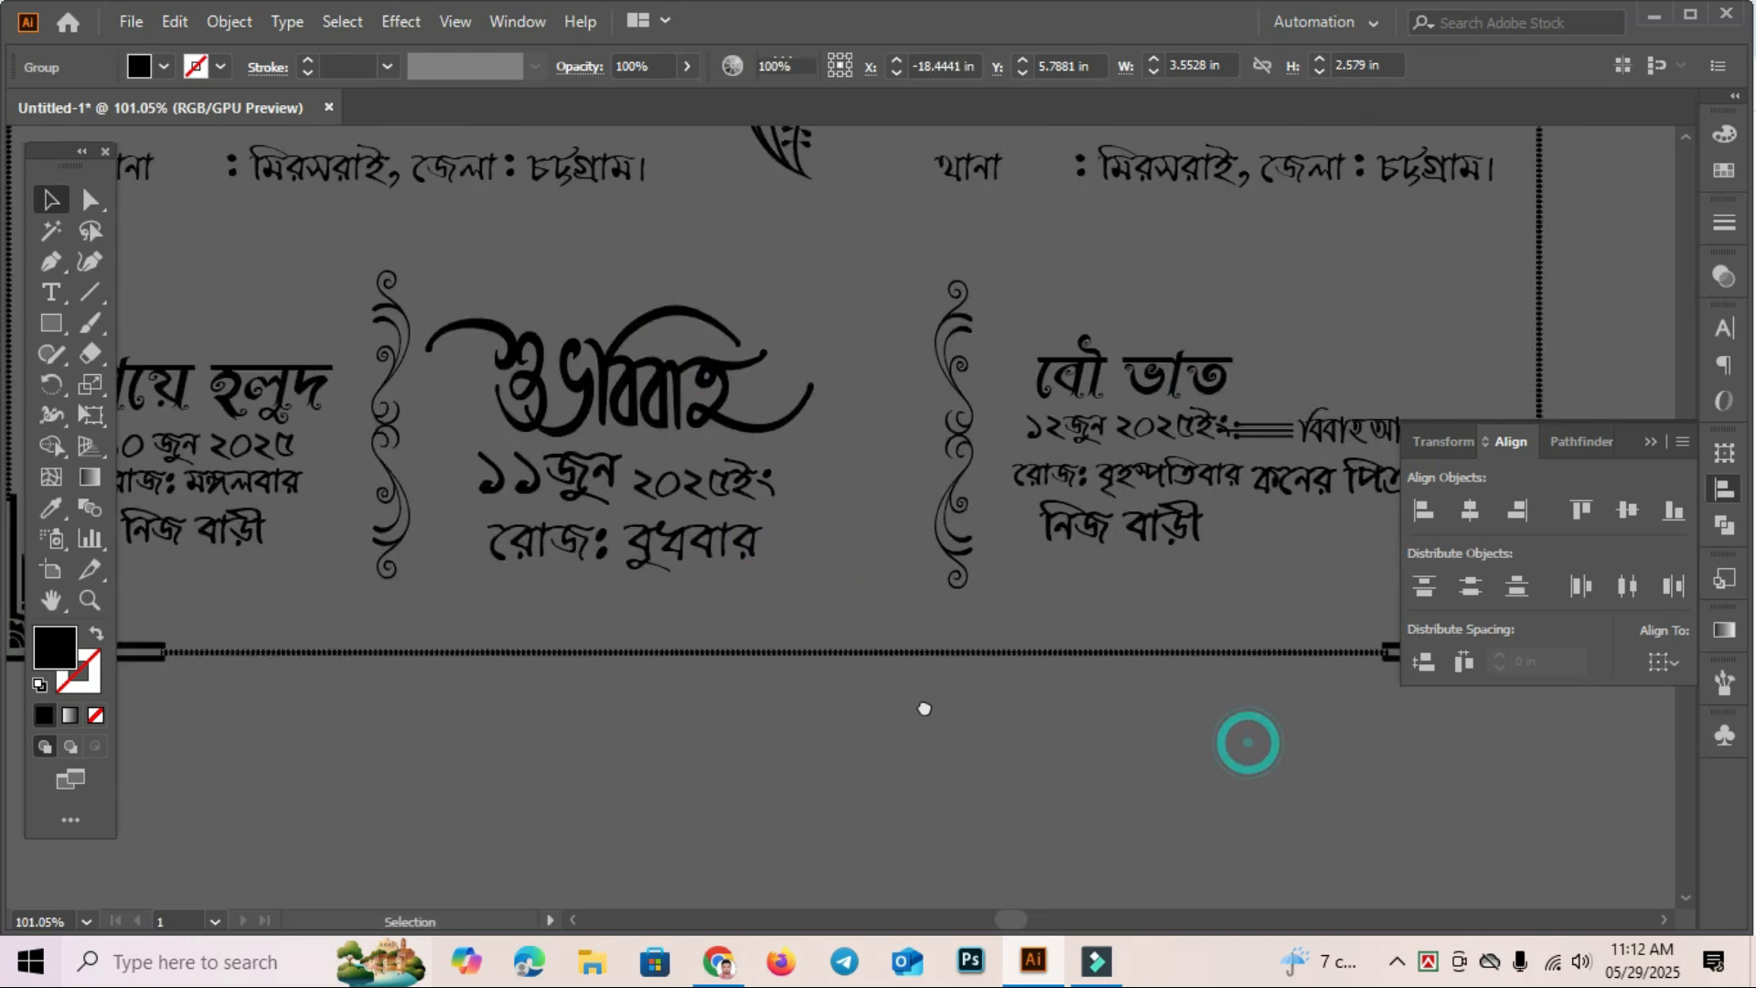
Shift the second scroll divider and the বৌ ভাত block left to clear the বিবাহ আসর text, then fine-tune their spacing.
{"action": "left_click_drag", "start_coordinate": [955, 467], "coordinate": [873, 465]}
{"action": "left_click", "coordinate": [952, 775]}
{"action": "left_click_drag", "start_coordinate": [1257, 758], "coordinate": [1005, 760]}
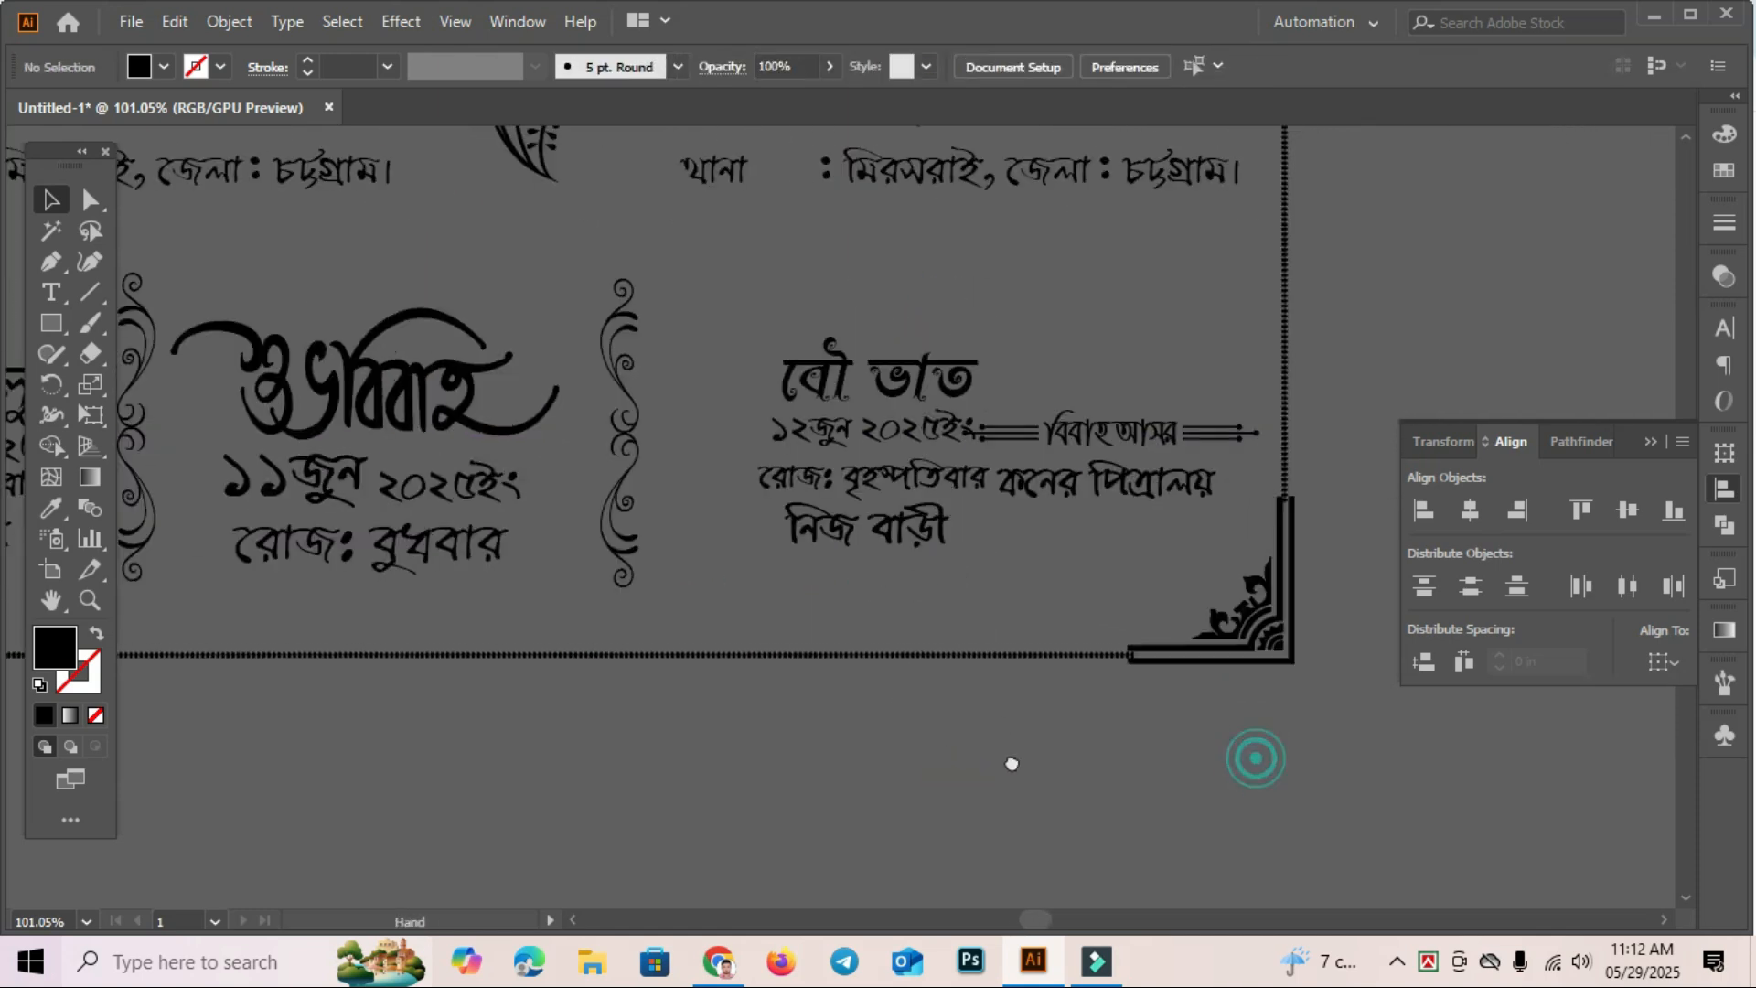
{"action": "left_click_drag", "start_coordinate": [888, 457], "coordinate": [829, 455]}
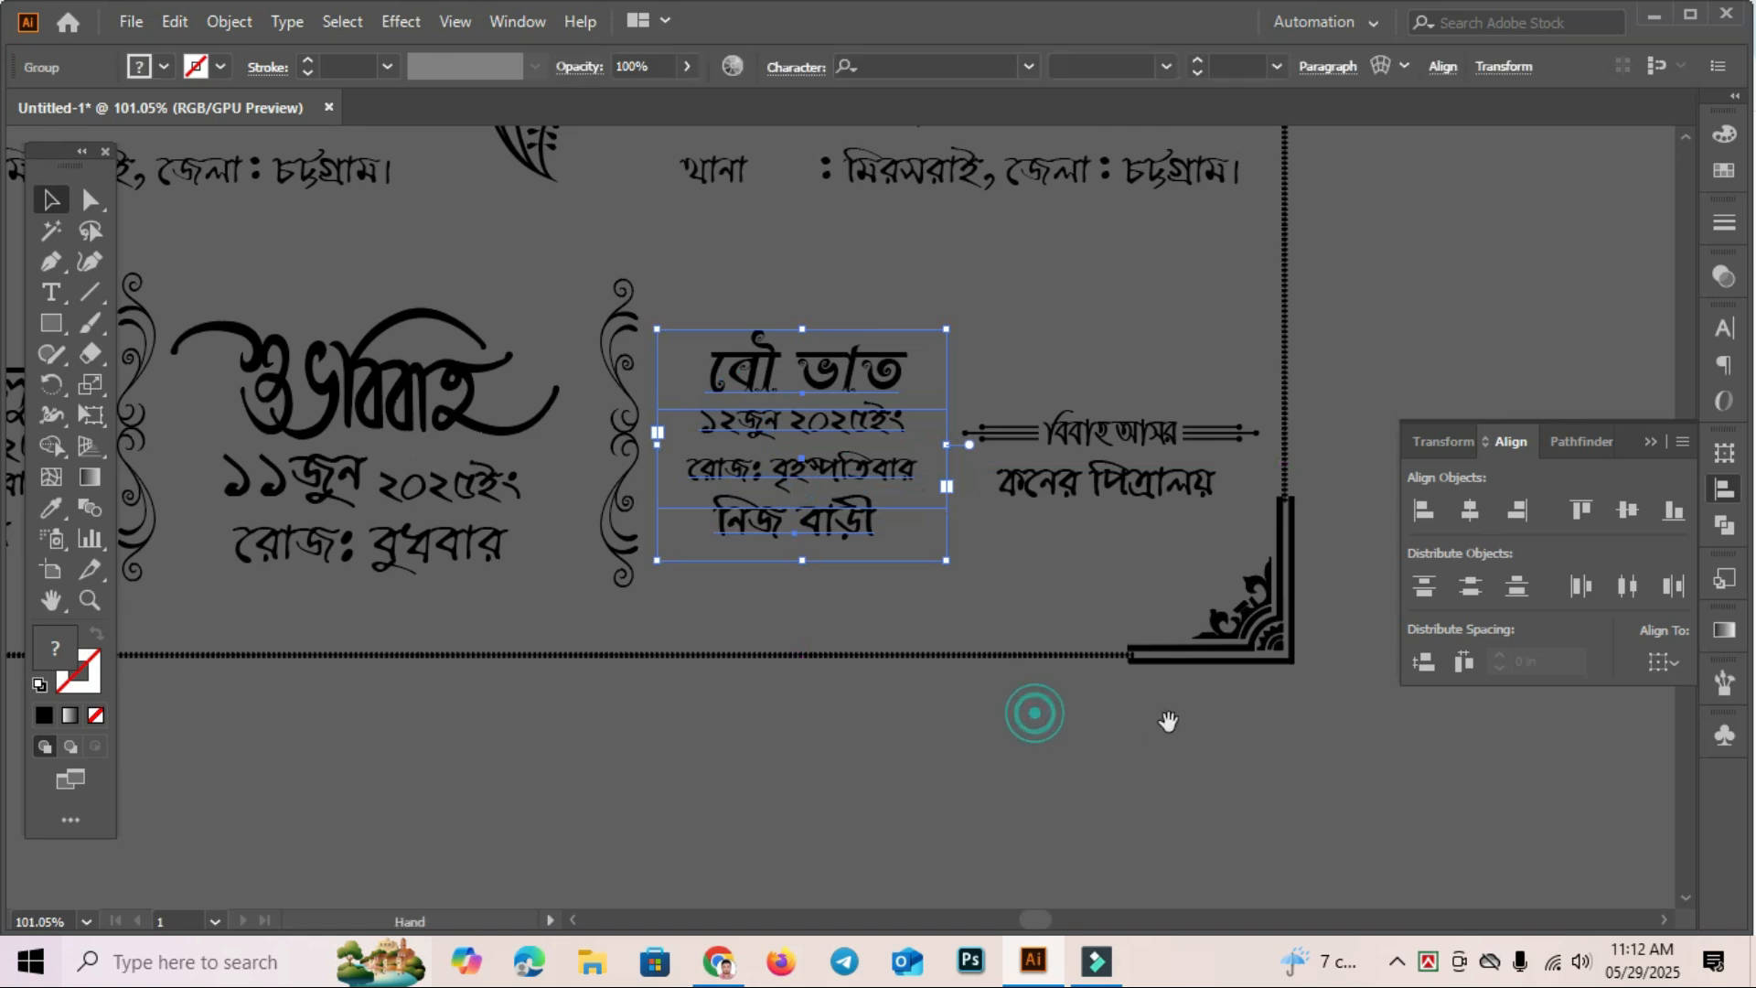
{"action": "left_click_drag", "start_coordinate": [1168, 721], "coordinate": [962, 733]}
{"action": "left_click_drag", "start_coordinate": [929, 479], "coordinate": [929, 476]}
{"action": "left_click", "coordinate": [1039, 792]}
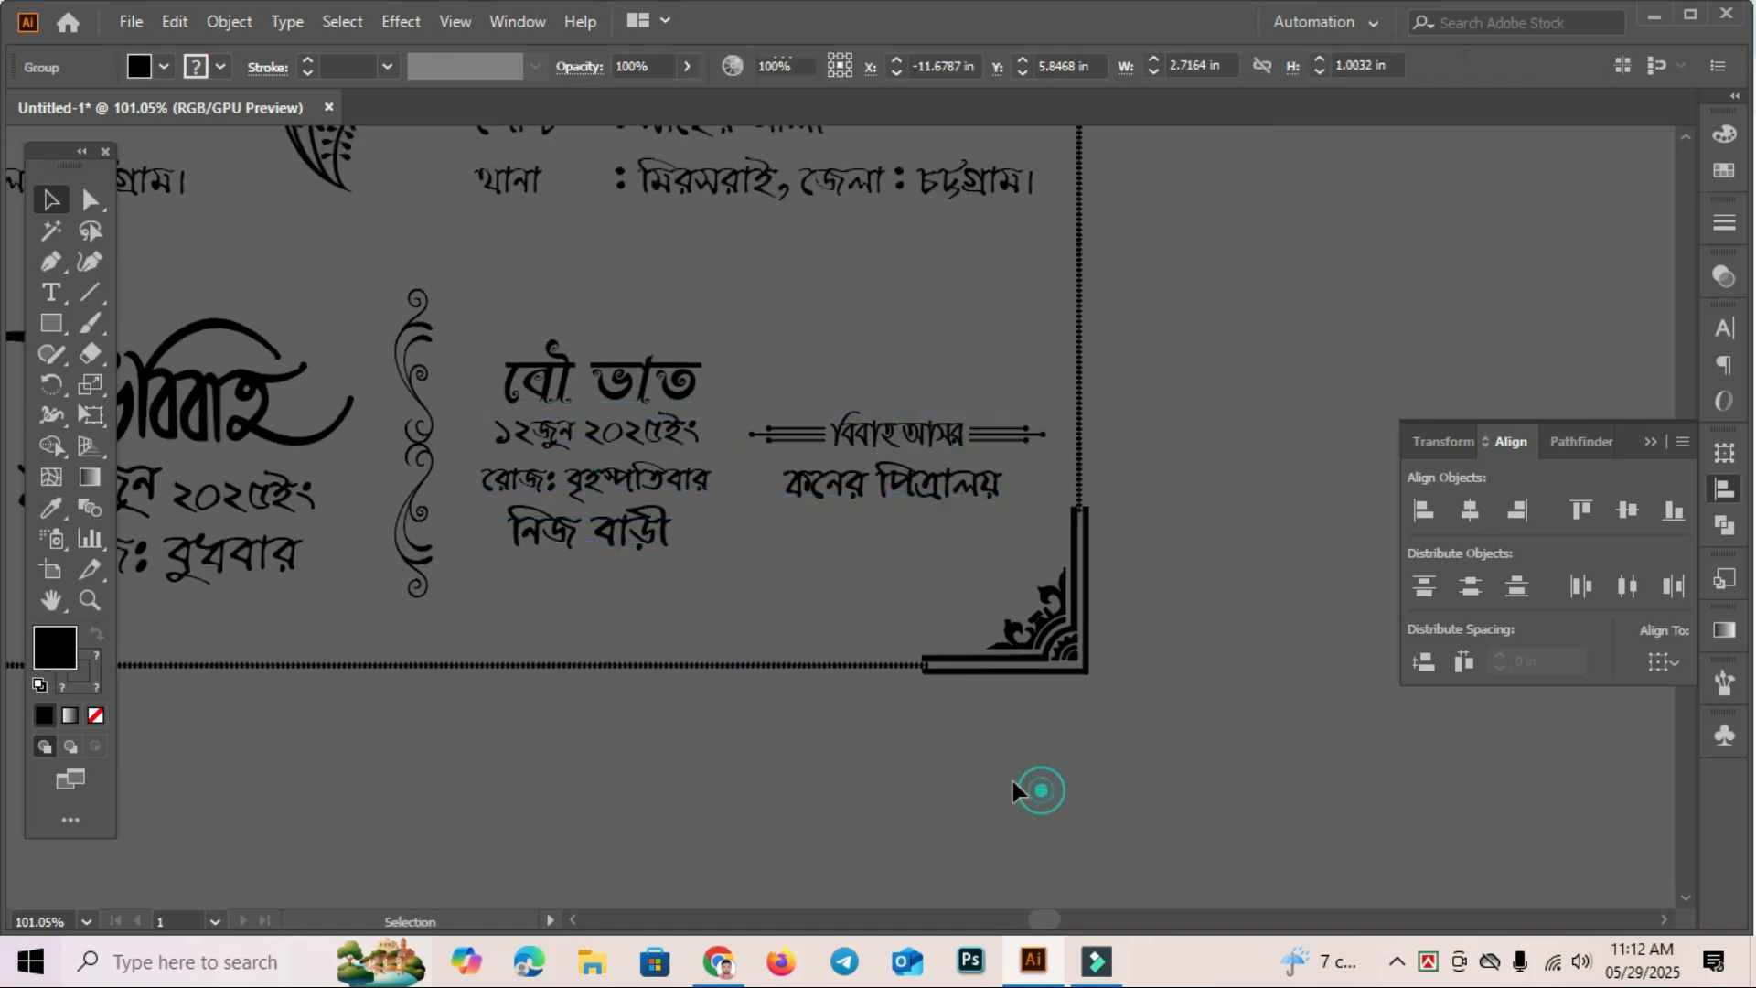
{"action": "left_click_drag", "start_coordinate": [435, 706], "coordinate": [753, 745]}
{"action": "left_click_drag", "start_coordinate": [936, 549], "coordinate": [931, 549]}
{"action": "left_click", "coordinate": [1051, 787]}
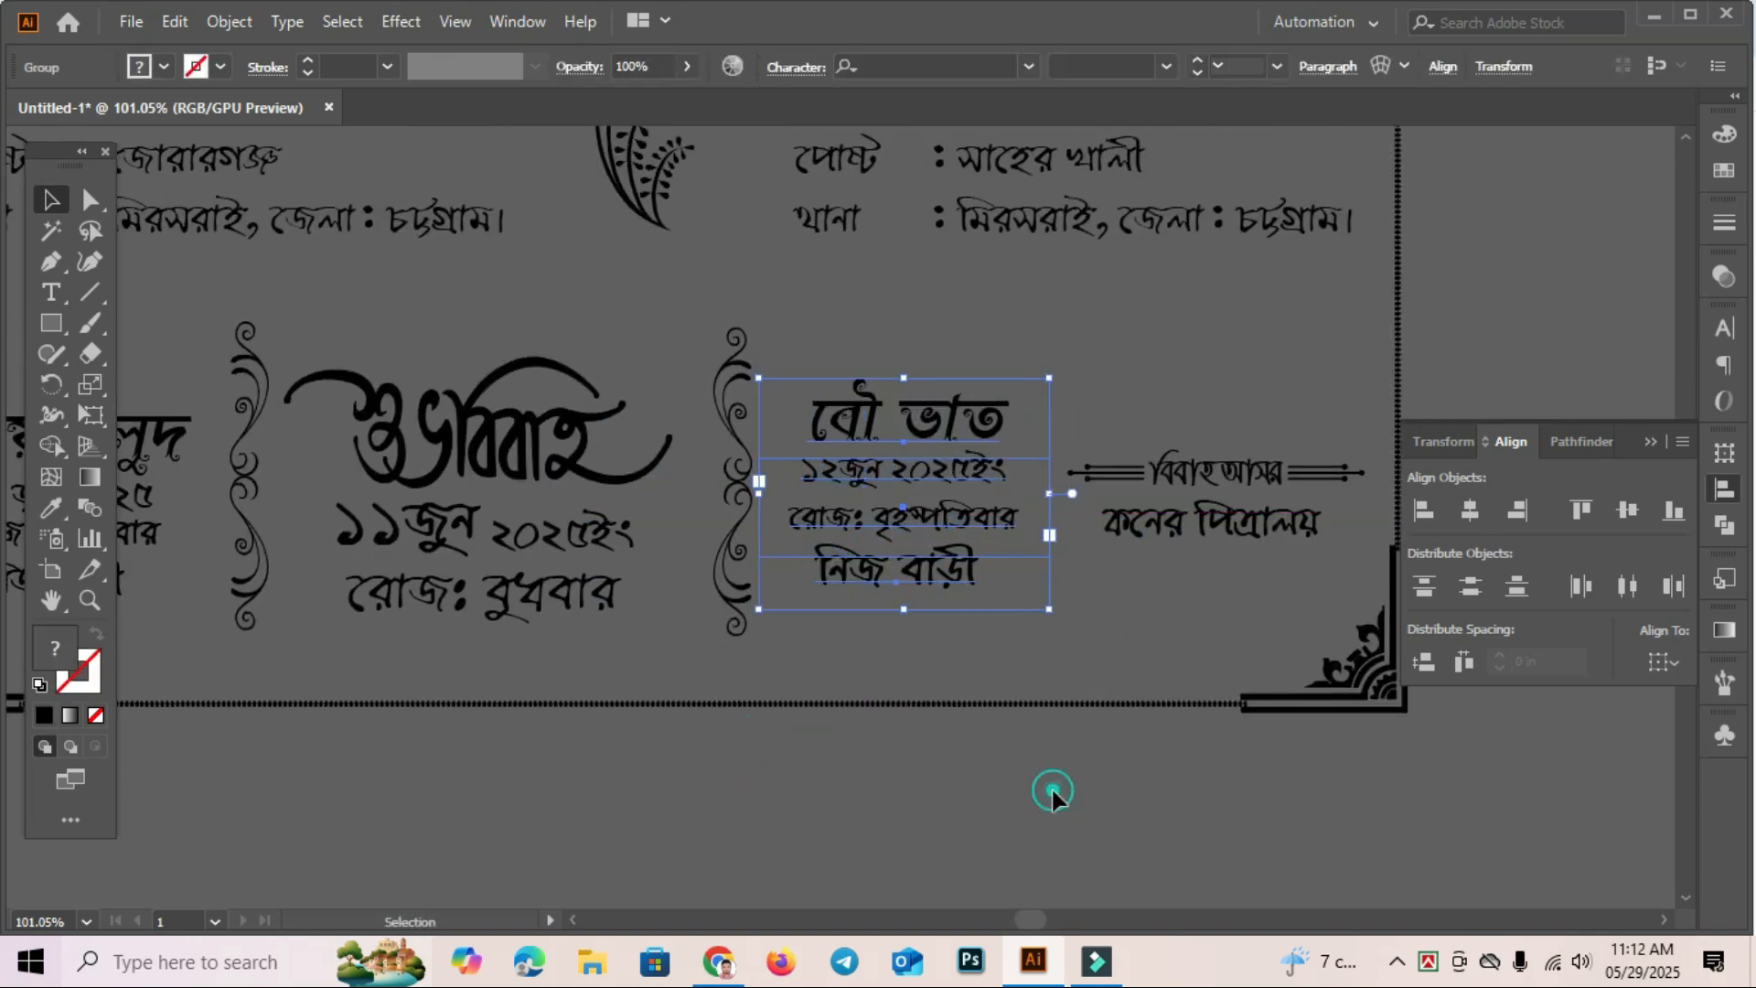
Duplicate the card's ornamental border frame and place the empty copy directly below the পরিচিতি card.
{"action": "key", "text": "ctrl+1"}
{"action": "key", "text": "ctrl+minus"}
{"action": "key", "text": "ctrl+minus"}
{"action": "key", "text": "ctrl+minus"}
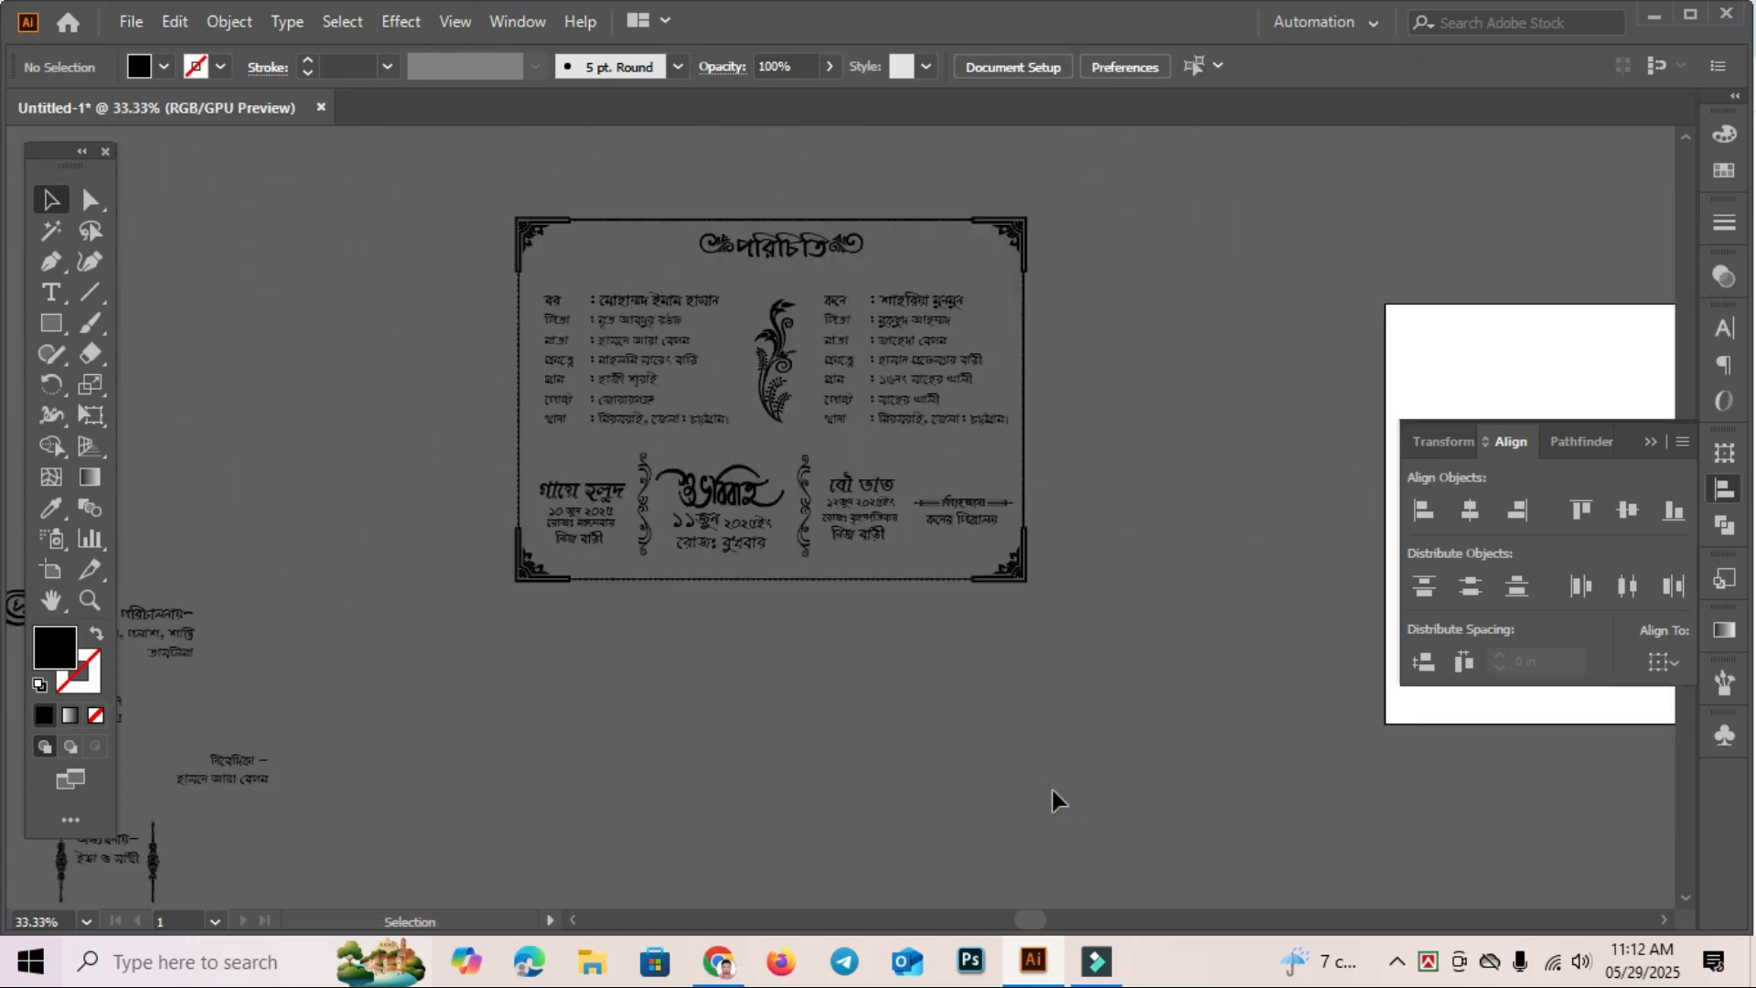
{"action": "left_click_drag", "start_coordinate": [756, 753], "coordinate": [947, 485]}
{"action": "key", "text": "ctrl+minus"}
{"action": "scroll", "coordinate": [843, 627], "scroll_direction": "up", "scroll_amount": 1}
{"action": "left_click_drag", "start_coordinate": [1057, 353], "coordinate": [1041, 648]}
{"action": "left_click", "coordinate": [1123, 528]}
{"action": "left_click_drag", "start_coordinate": [1123, 436], "coordinate": [1105, 572]}
{"action": "left_click_drag", "start_coordinate": [1109, 638], "coordinate": [1143, 578]}
Move the Arabic calligraphy emblem to the top centre of the empty second frame.
{"action": "left_click_drag", "start_coordinate": [495, 567], "coordinate": [645, 692]}
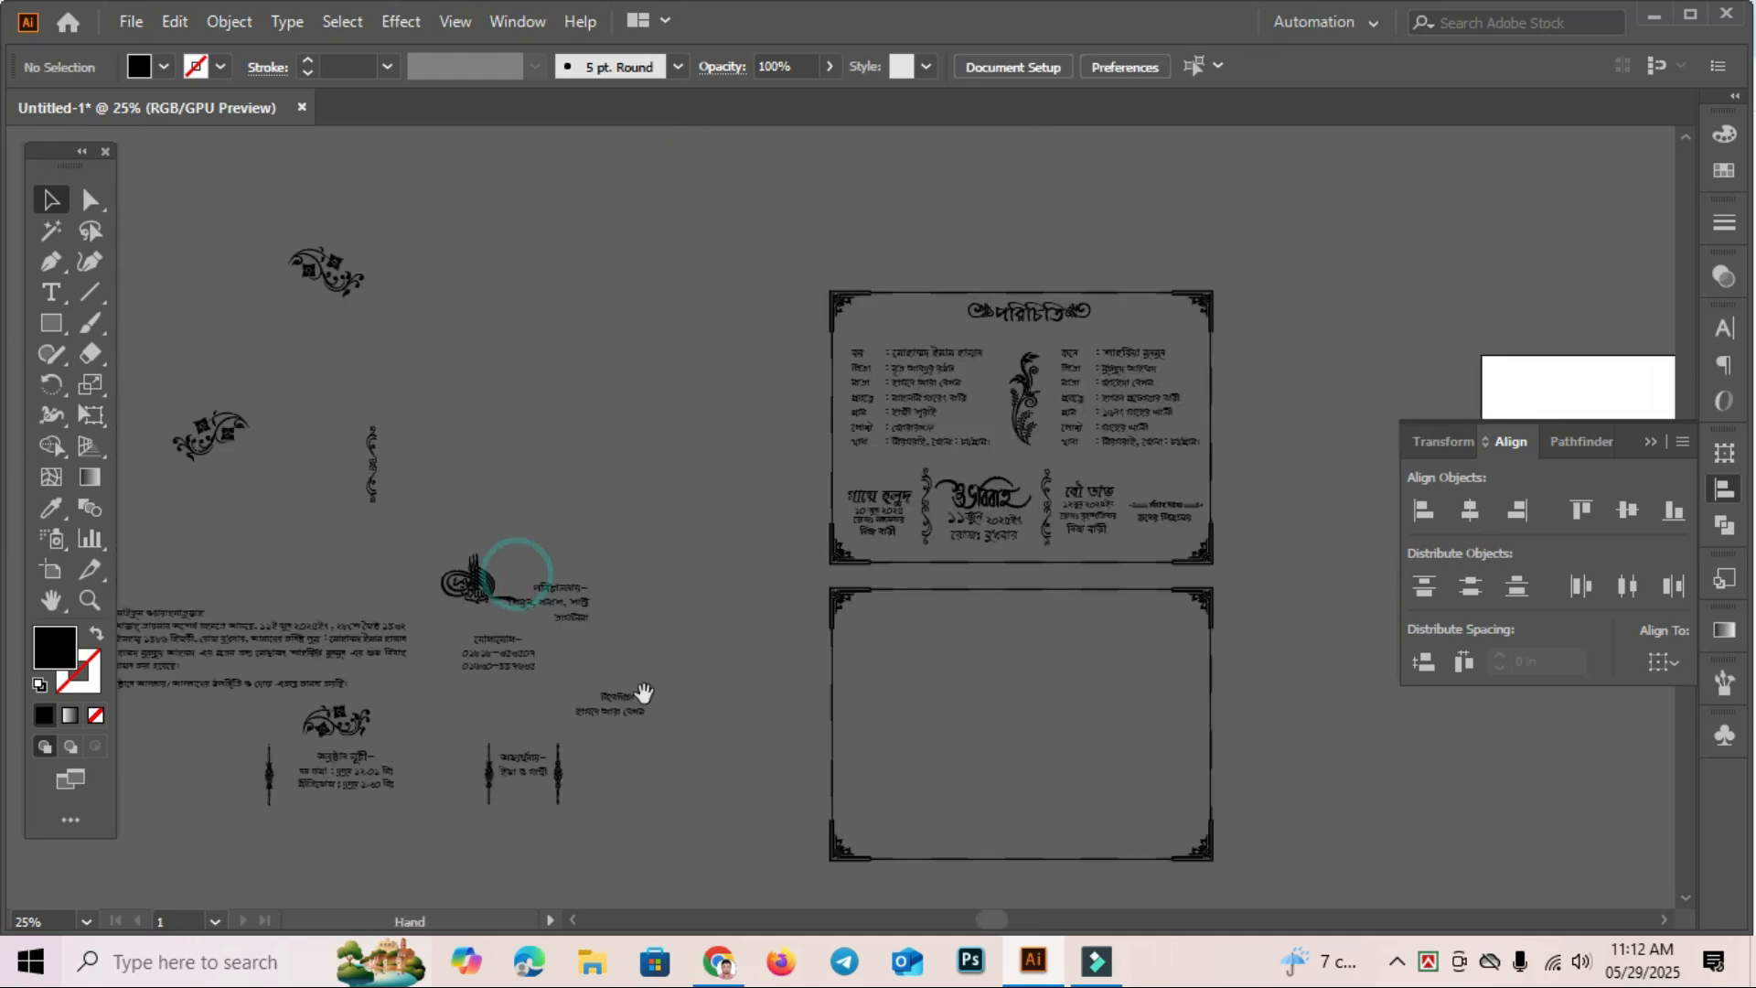
{"action": "left_click_drag", "start_coordinate": [441, 513], "coordinate": [500, 323]}
{"action": "left_click_drag", "start_coordinate": [526, 393], "coordinate": [1114, 599]}
{"action": "left_click", "coordinate": [1155, 587]}
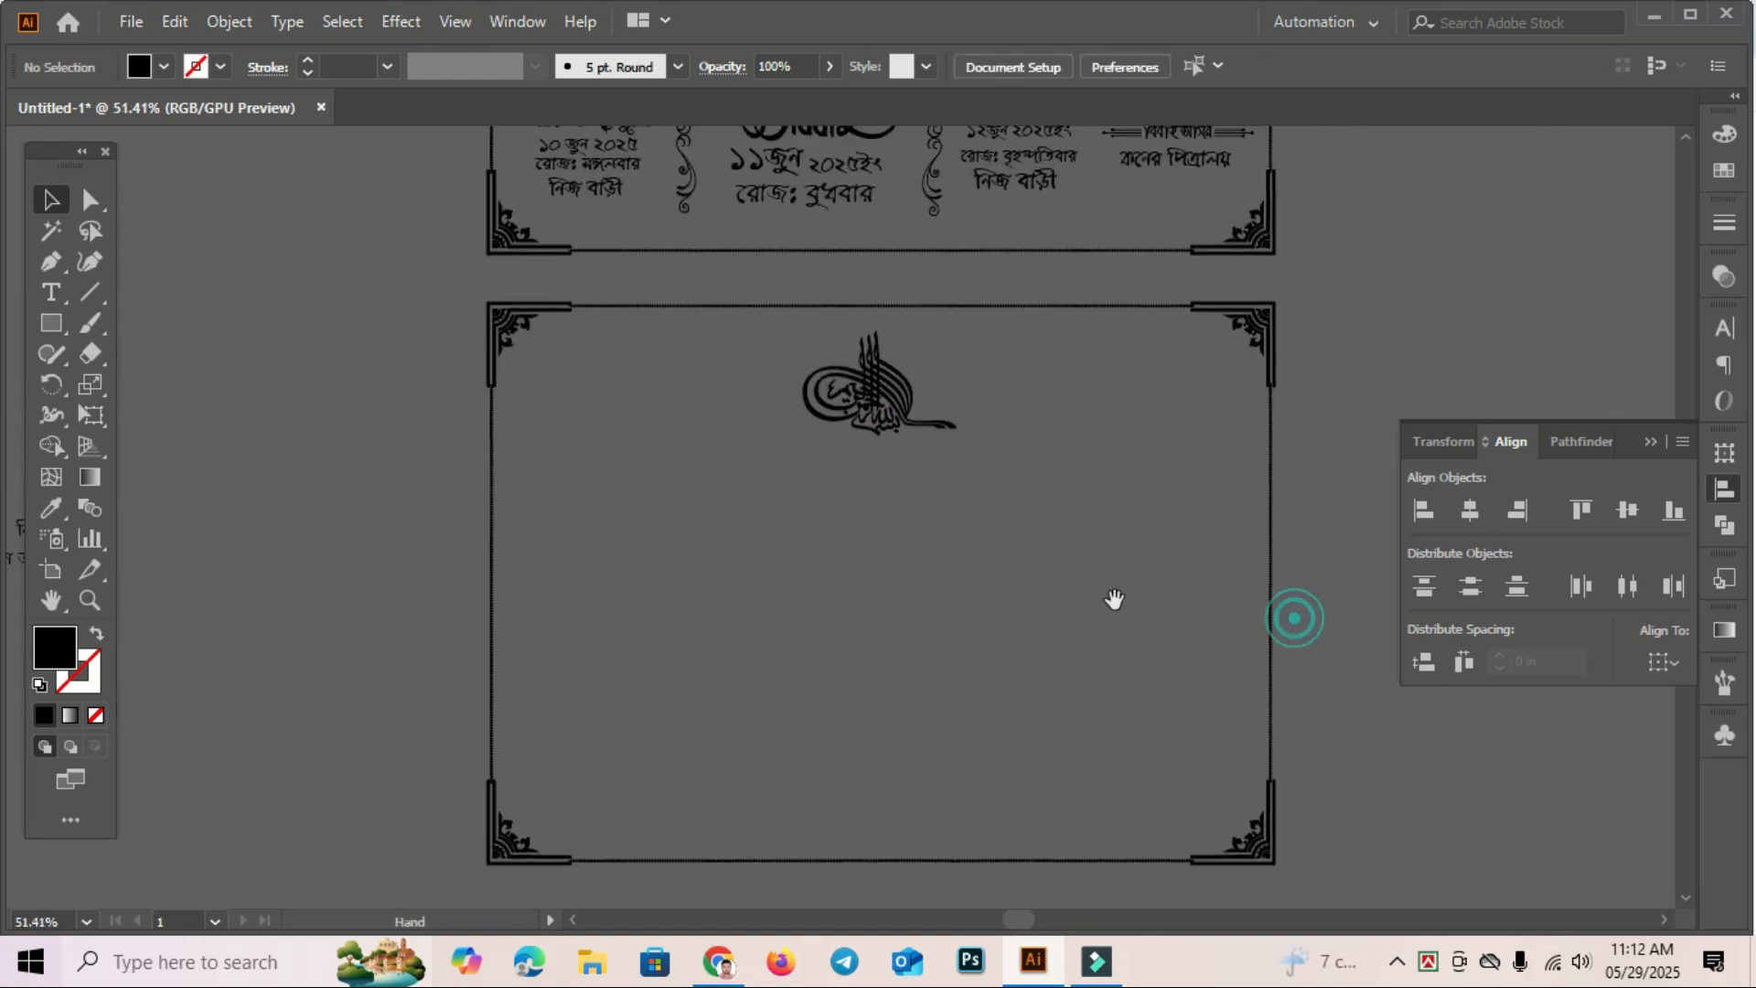
{"action": "left_click_drag", "start_coordinate": [889, 400], "coordinate": [896, 397]}
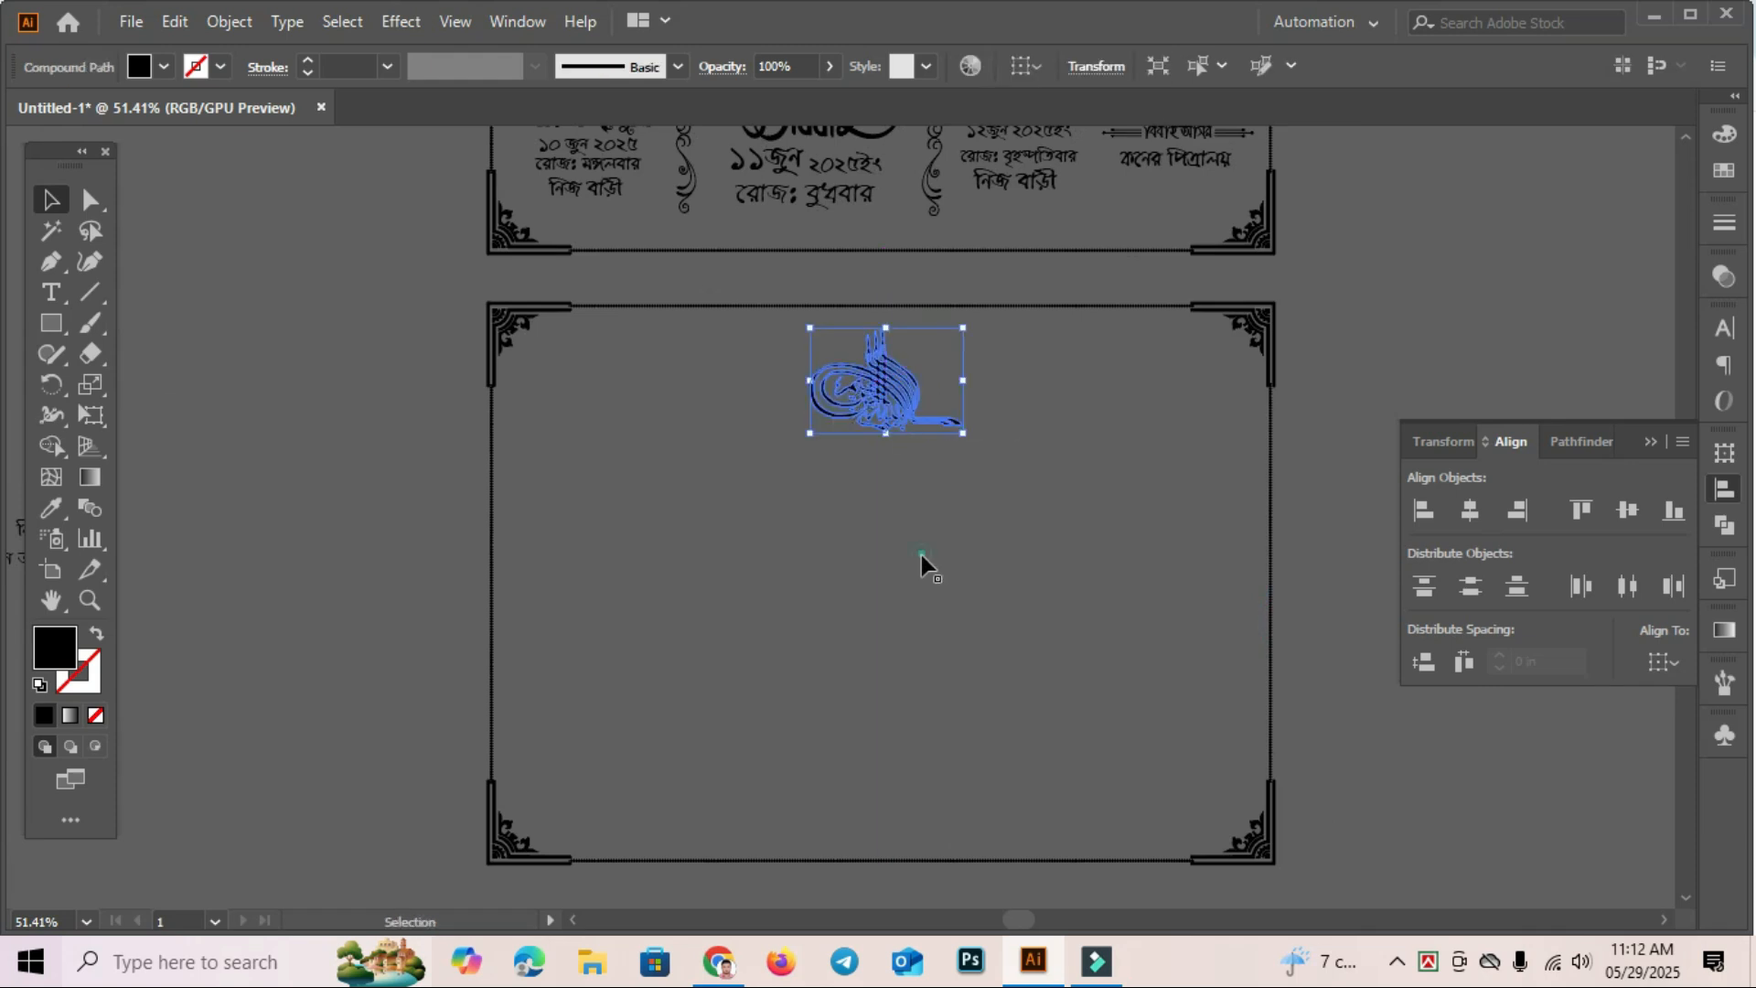
{"action": "left_click", "coordinate": [921, 555]}
Move the invitation paragraph into the second frame below the Arabic calligraphy emblem.
{"action": "left_click_drag", "start_coordinate": [525, 564], "coordinate": [1261, 563]}
{"action": "left_click_drag", "start_coordinate": [470, 534], "coordinate": [936, 540]}
{"action": "left_click_drag", "start_coordinate": [329, 403], "coordinate": [1056, 467]}
{"action": "left_click_drag", "start_coordinate": [1341, 721], "coordinate": [193, 656]}
{"action": "left_click_drag", "start_coordinate": [173, 428], "coordinate": [1084, 474]}
Switch to Chrome to view the Lipighor free-font page and the বিয়ের কার্ড image results, and return to Illustrator.
{"action": "left_click", "coordinate": [719, 962]}
{"action": "scroll", "coordinate": [786, 604], "scroll_direction": "down", "scroll_amount": 5}
{"action": "left_click", "coordinate": [1011, 9]}
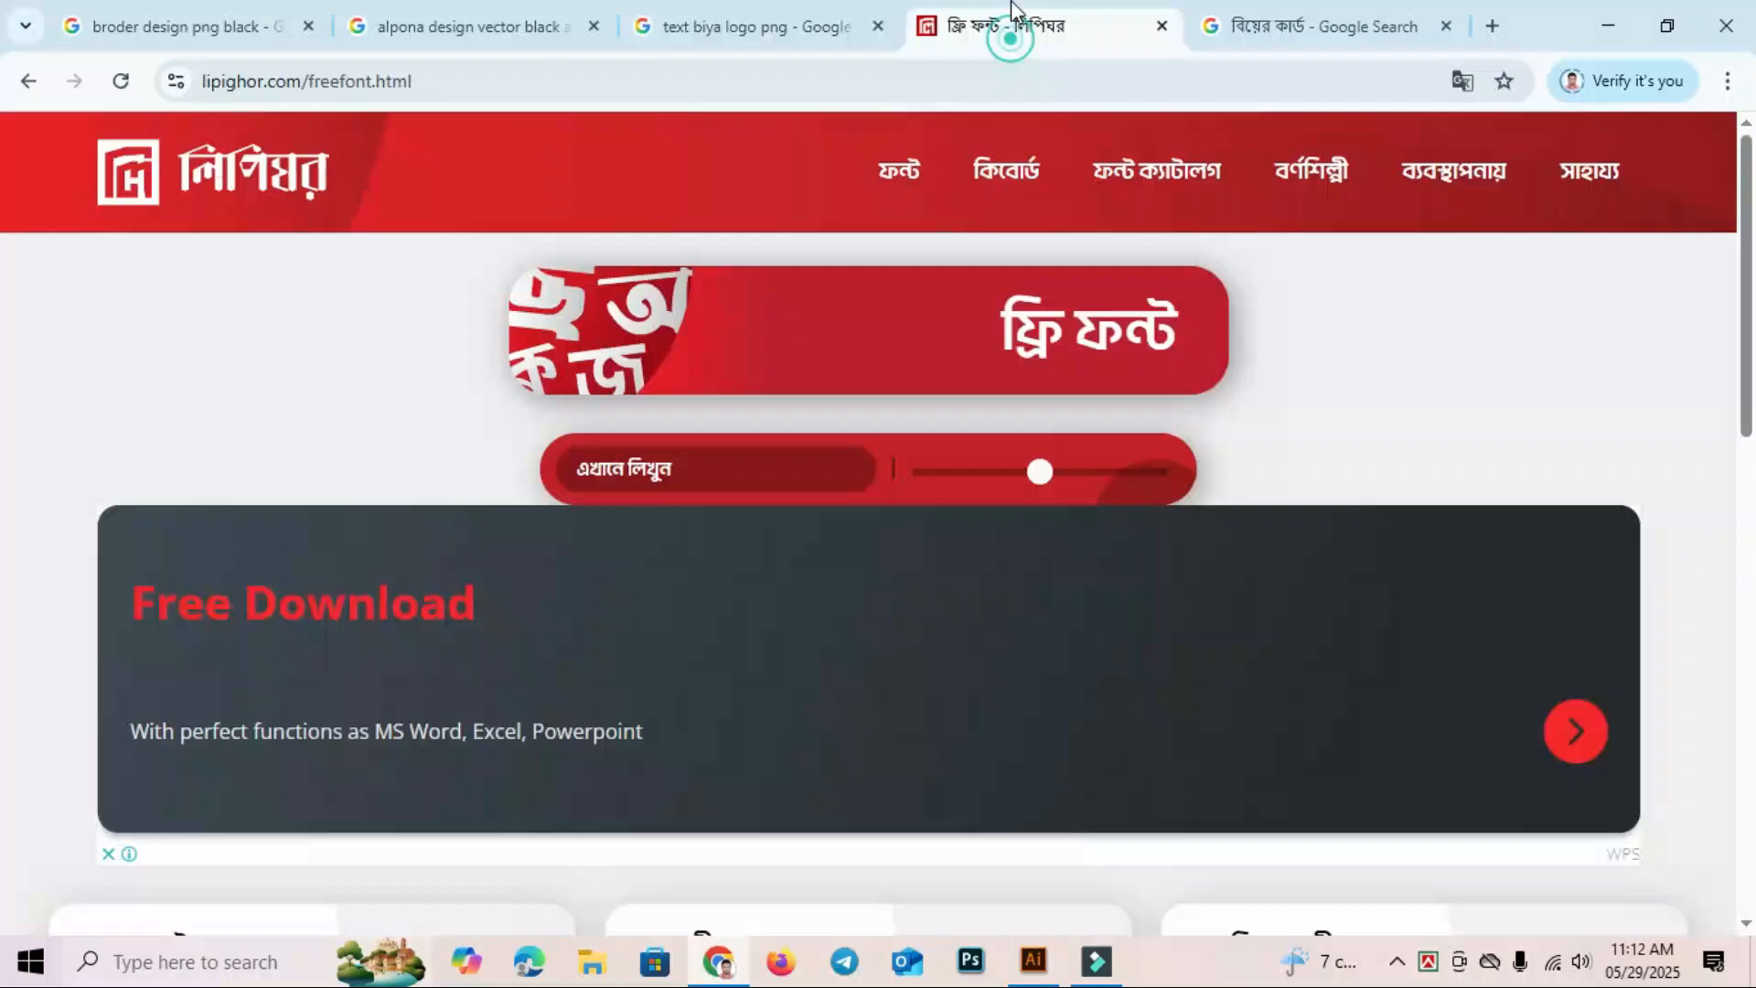
{"action": "left_click", "coordinate": [1313, 10]}
{"action": "scroll", "coordinate": [741, 544], "scroll_direction": "up", "scroll_amount": 3}
{"action": "scroll", "coordinate": [742, 547], "scroll_direction": "down", "scroll_amount": 5}
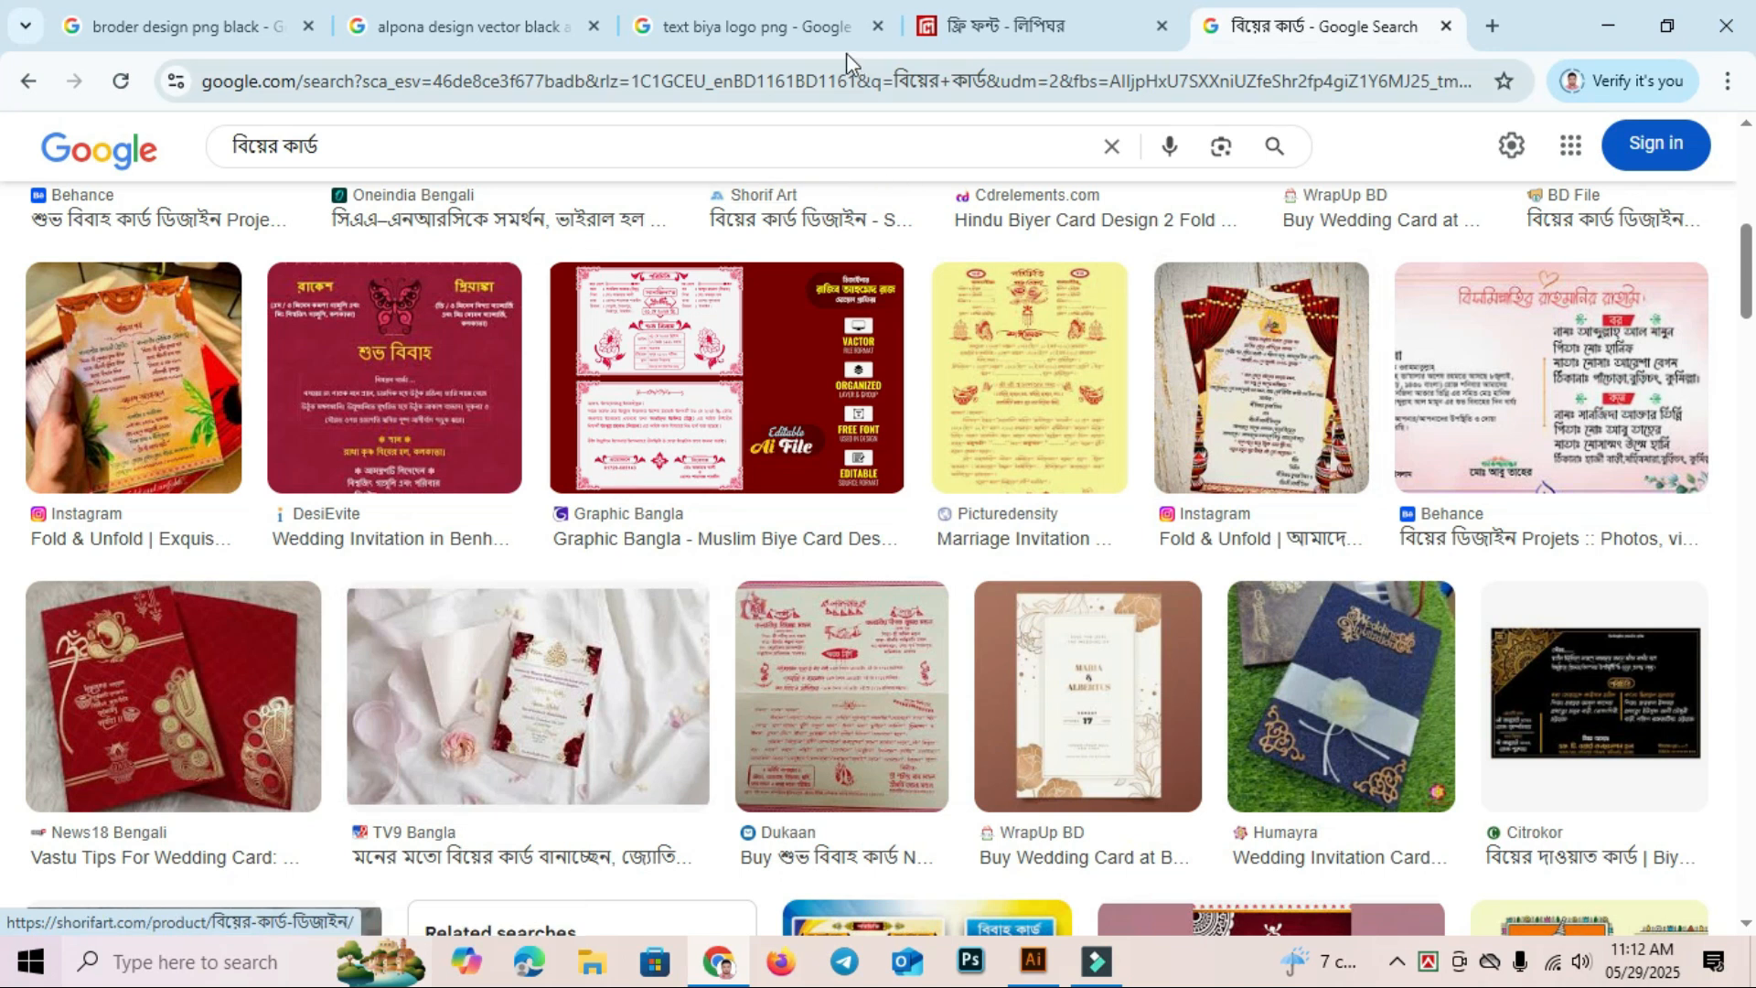
{"action": "mouse_move", "coordinate": [797, 25]}
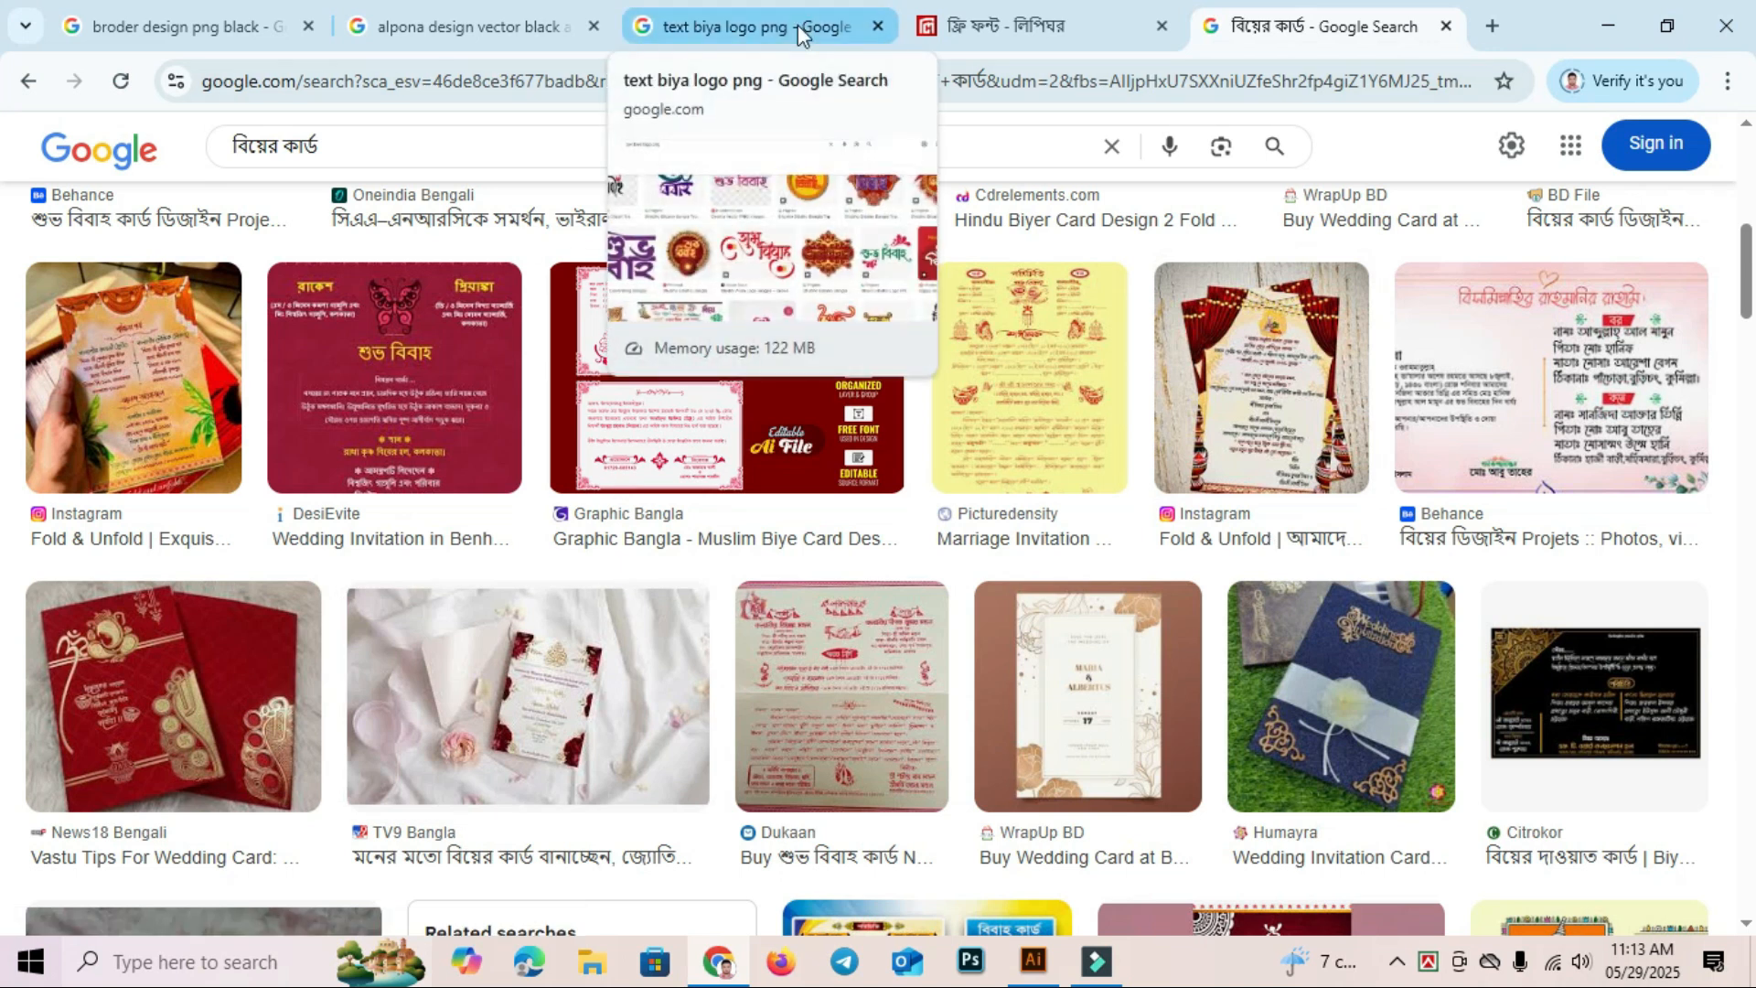
{"action": "left_click", "coordinate": [1033, 962]}
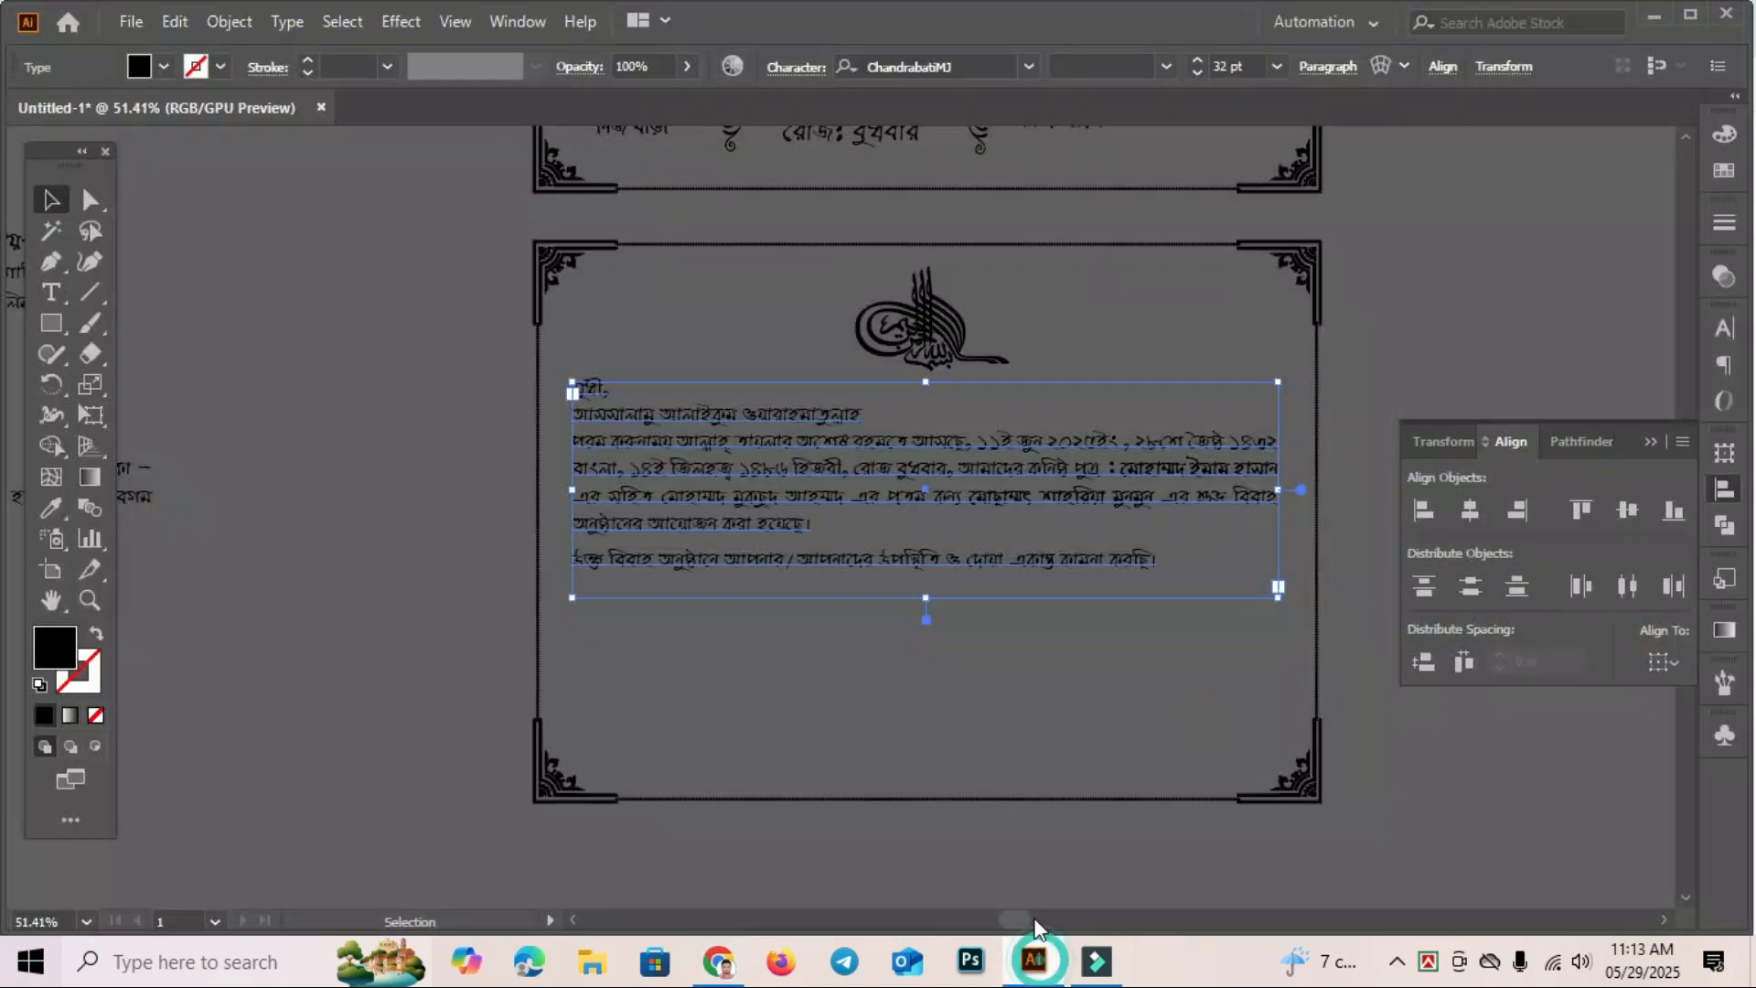
Proofread the invitation paragraph in the second frame against the bride and groom details on the পরিচিতি card.
{"action": "left_click", "coordinate": [1084, 728]}
{"action": "left_click_drag", "start_coordinate": [1127, 709], "coordinate": [1050, 725]}
{"action": "scroll", "coordinate": [856, 613], "scroll_direction": "up", "scroll_amount": 1}
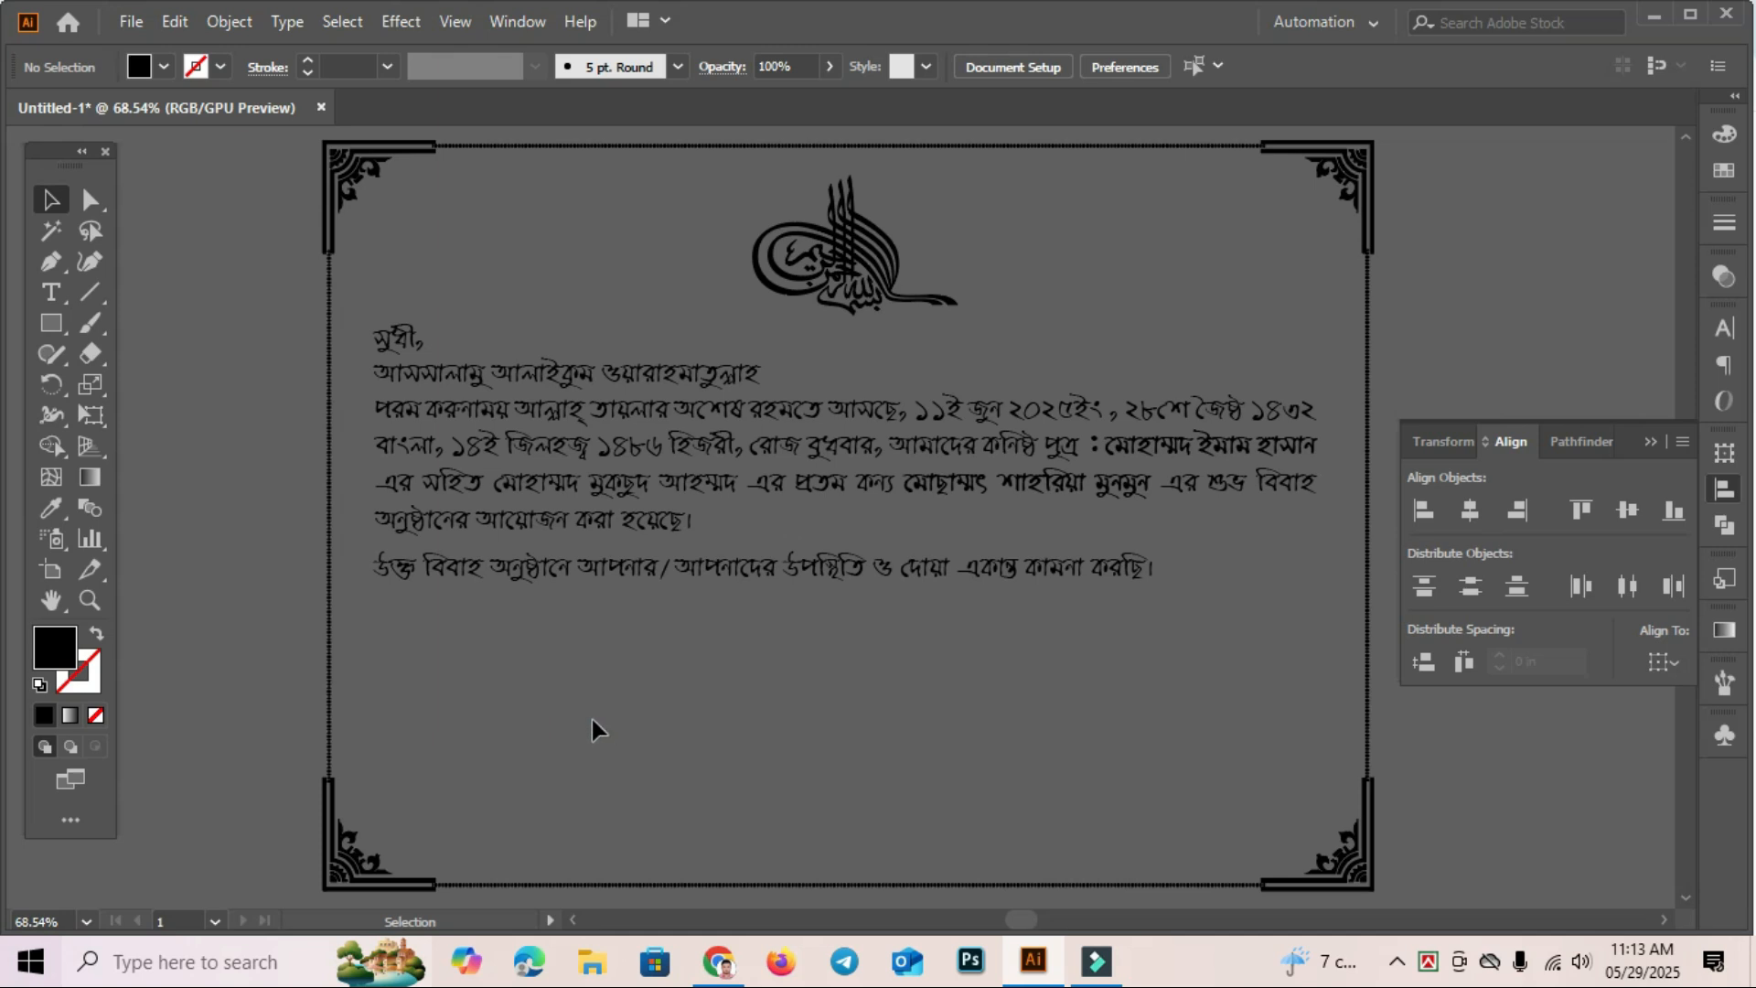
{"action": "left_click_drag", "start_coordinate": [1017, 699], "coordinate": [952, 705]}
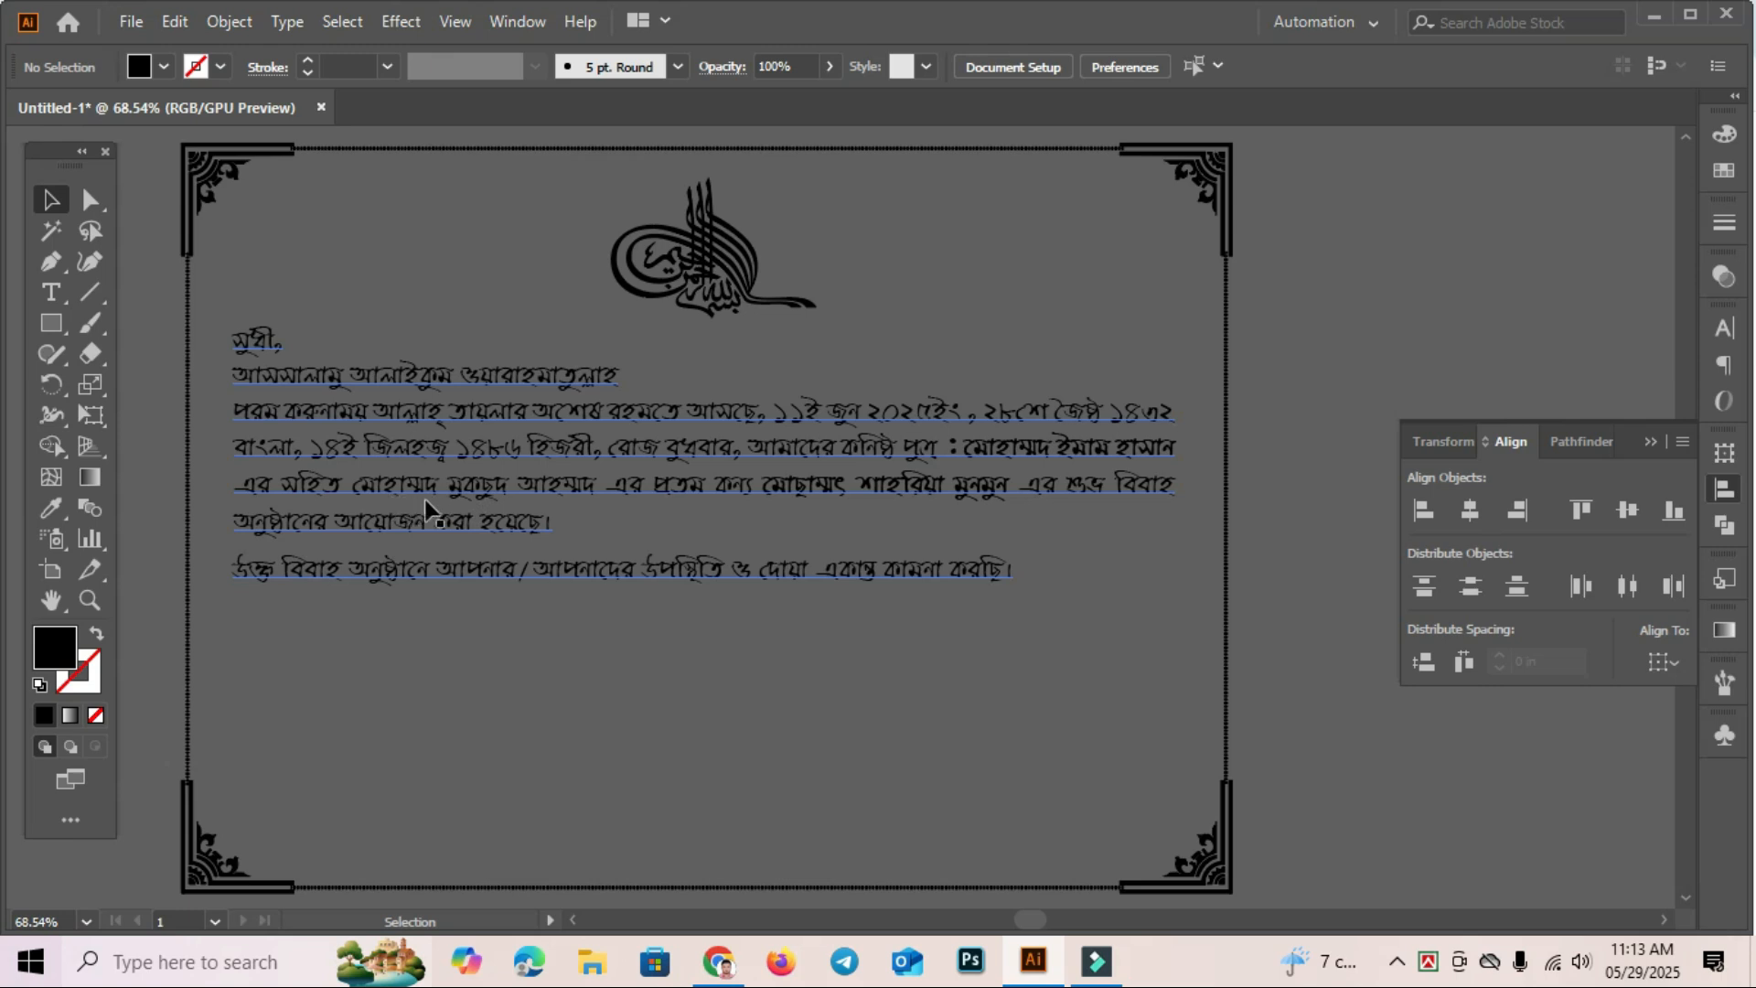
{"action": "scroll", "coordinate": [952, 548], "scroll_direction": "up", "scroll_amount": 10}
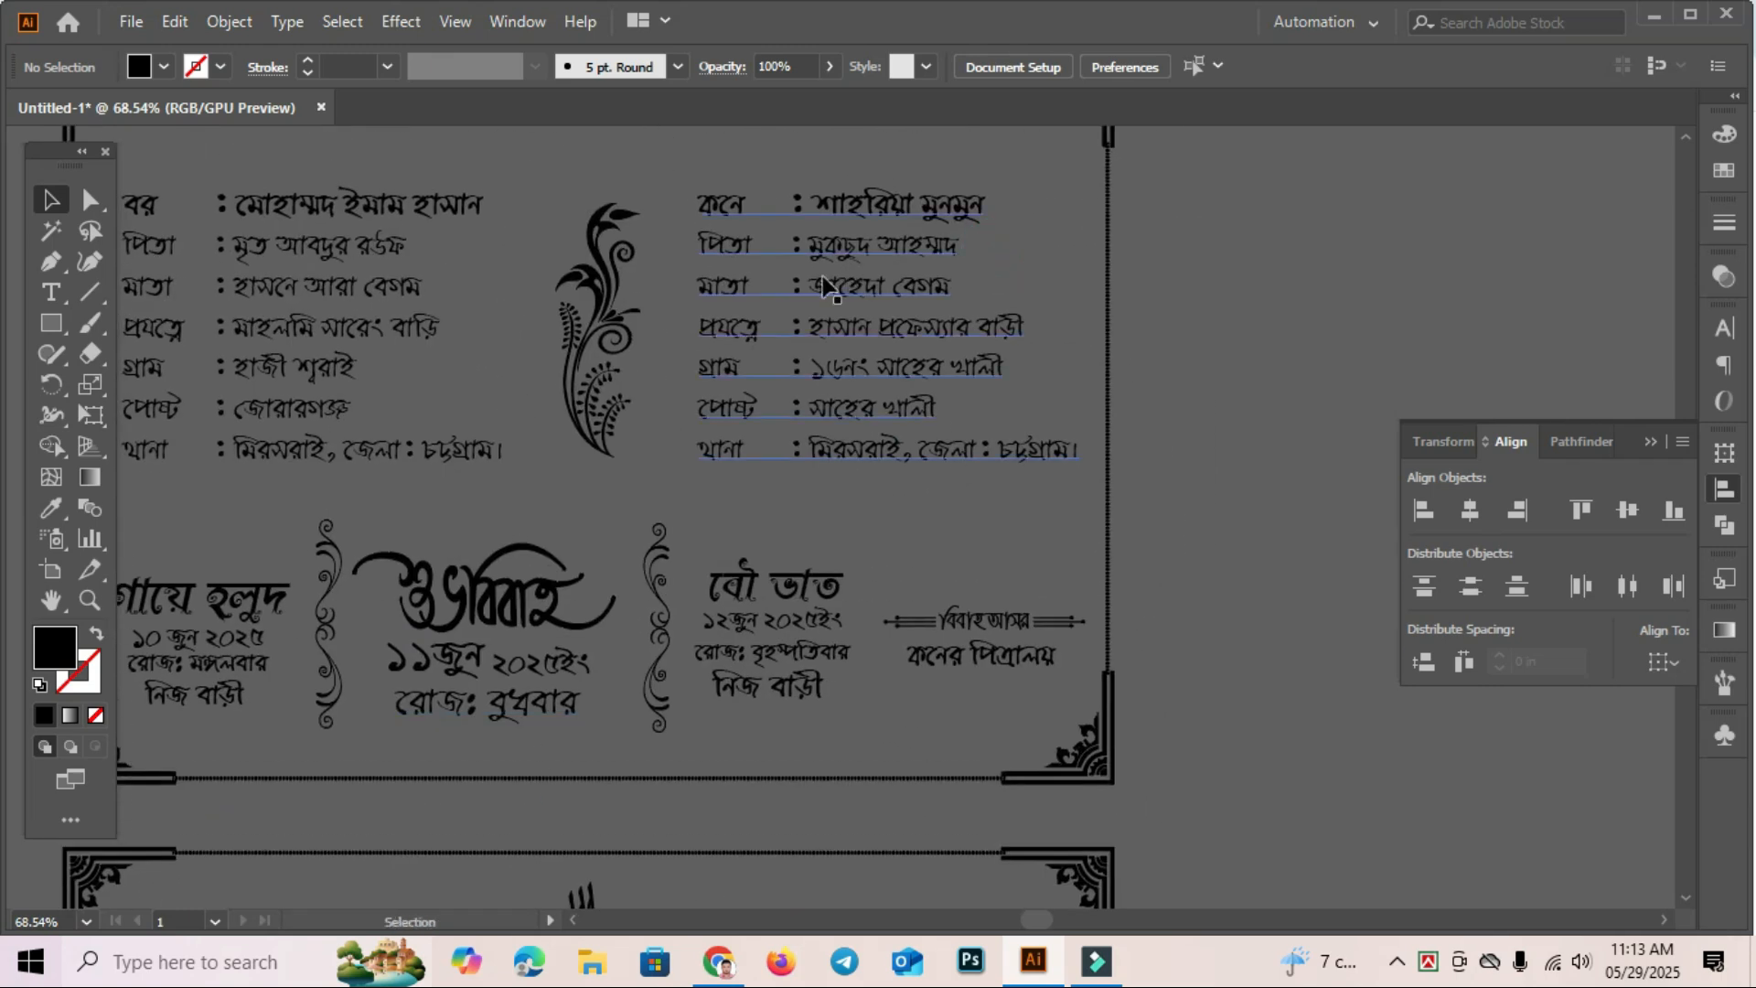
{"action": "scroll", "coordinate": [612, 590], "scroll_direction": "down", "scroll_amount": 8}
{"action": "scroll", "coordinate": [611, 590], "scroll_direction": "left", "scroll_amount": 4}
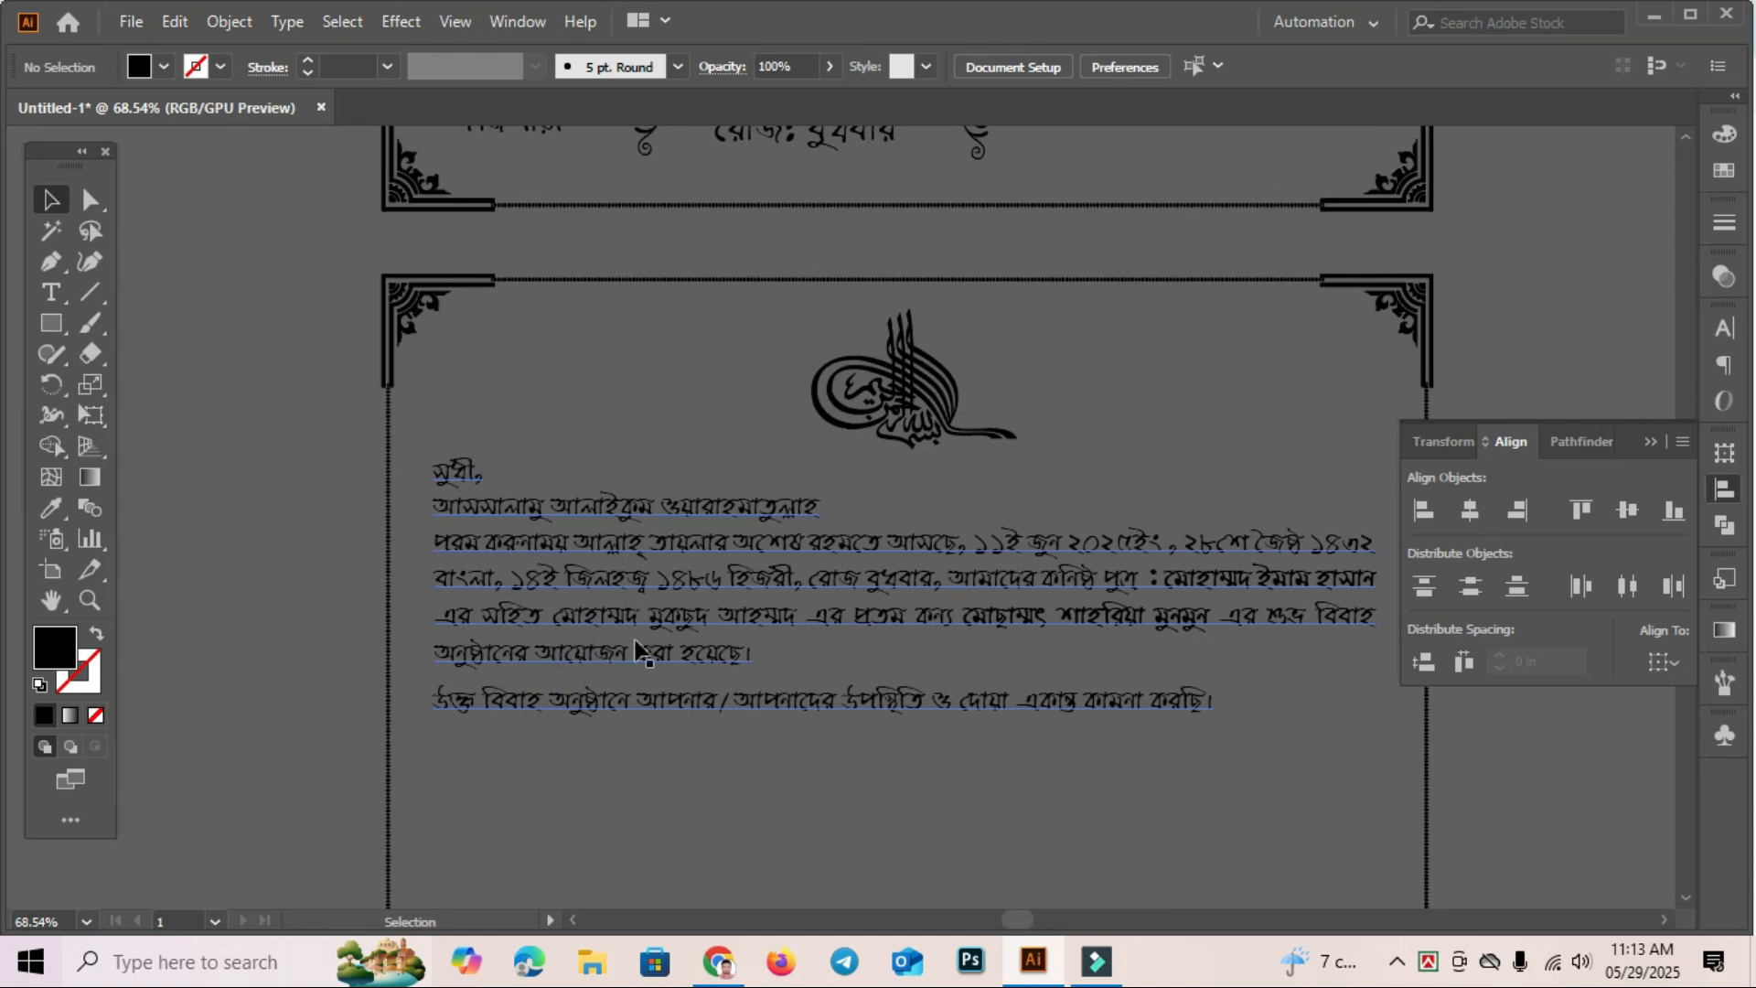
{"action": "left_click_drag", "start_coordinate": [1070, 666], "coordinate": [933, 561]}
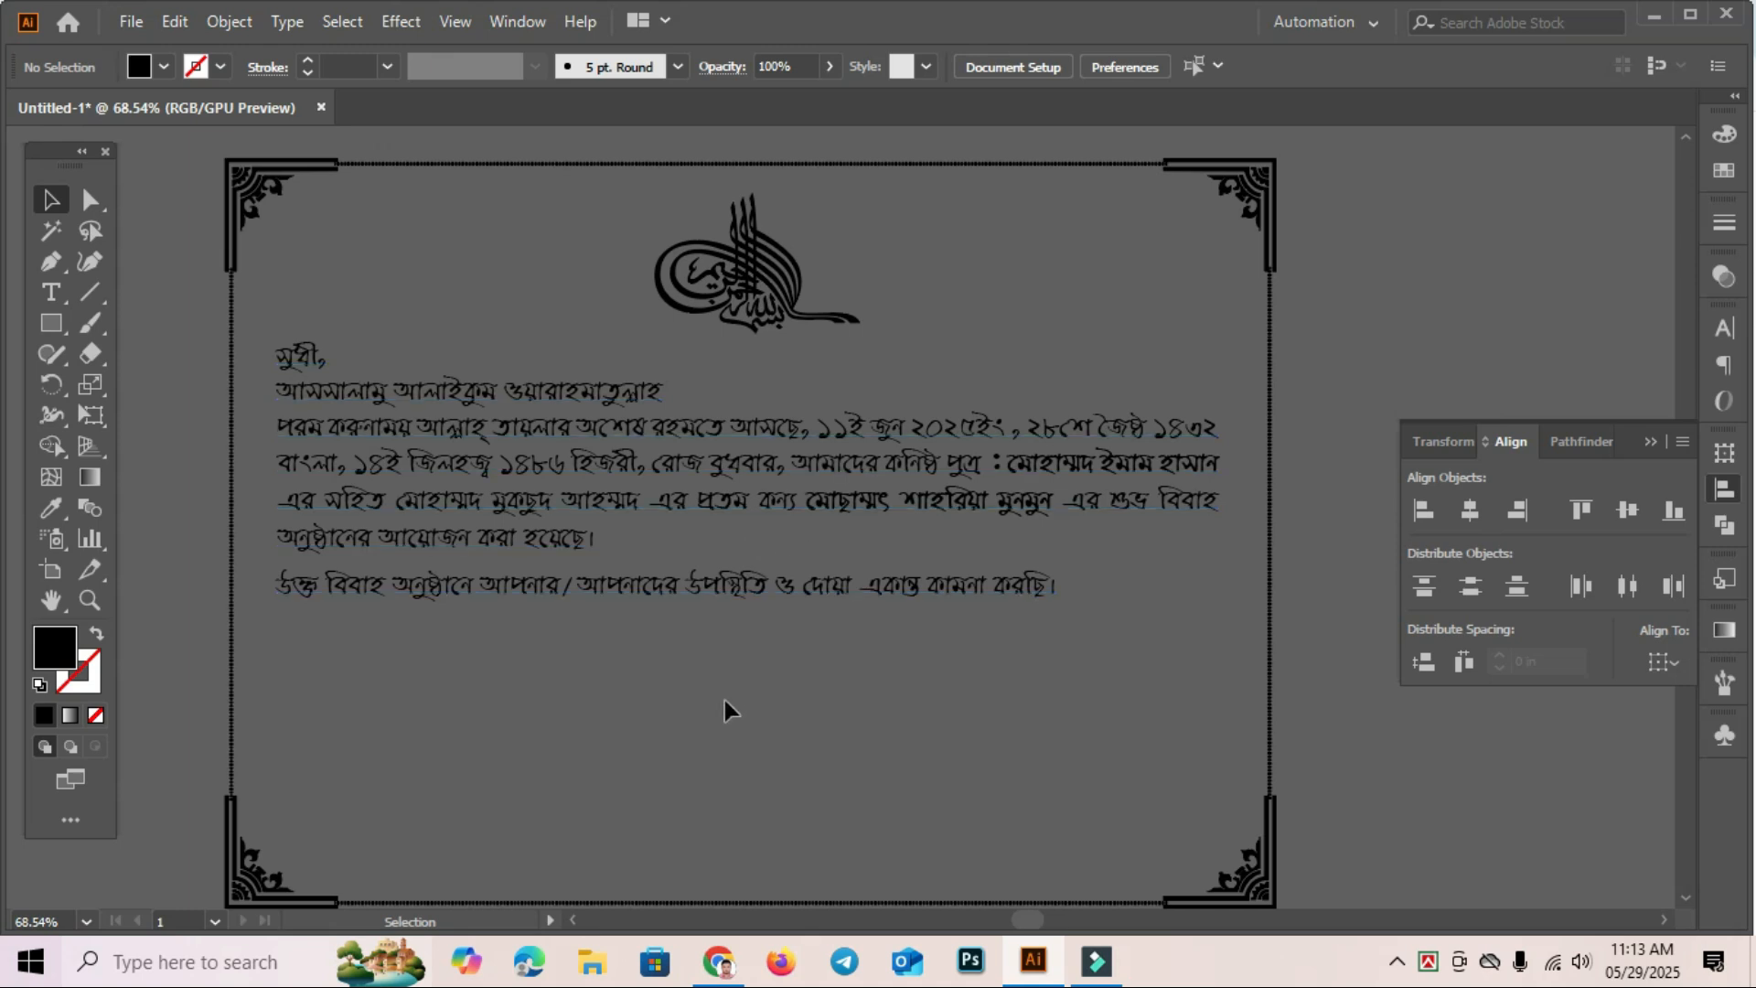
Correct the misspelled word before কন্য in the invitation paragraph to প্রথম.
{"action": "left_click", "coordinate": [727, 498]}
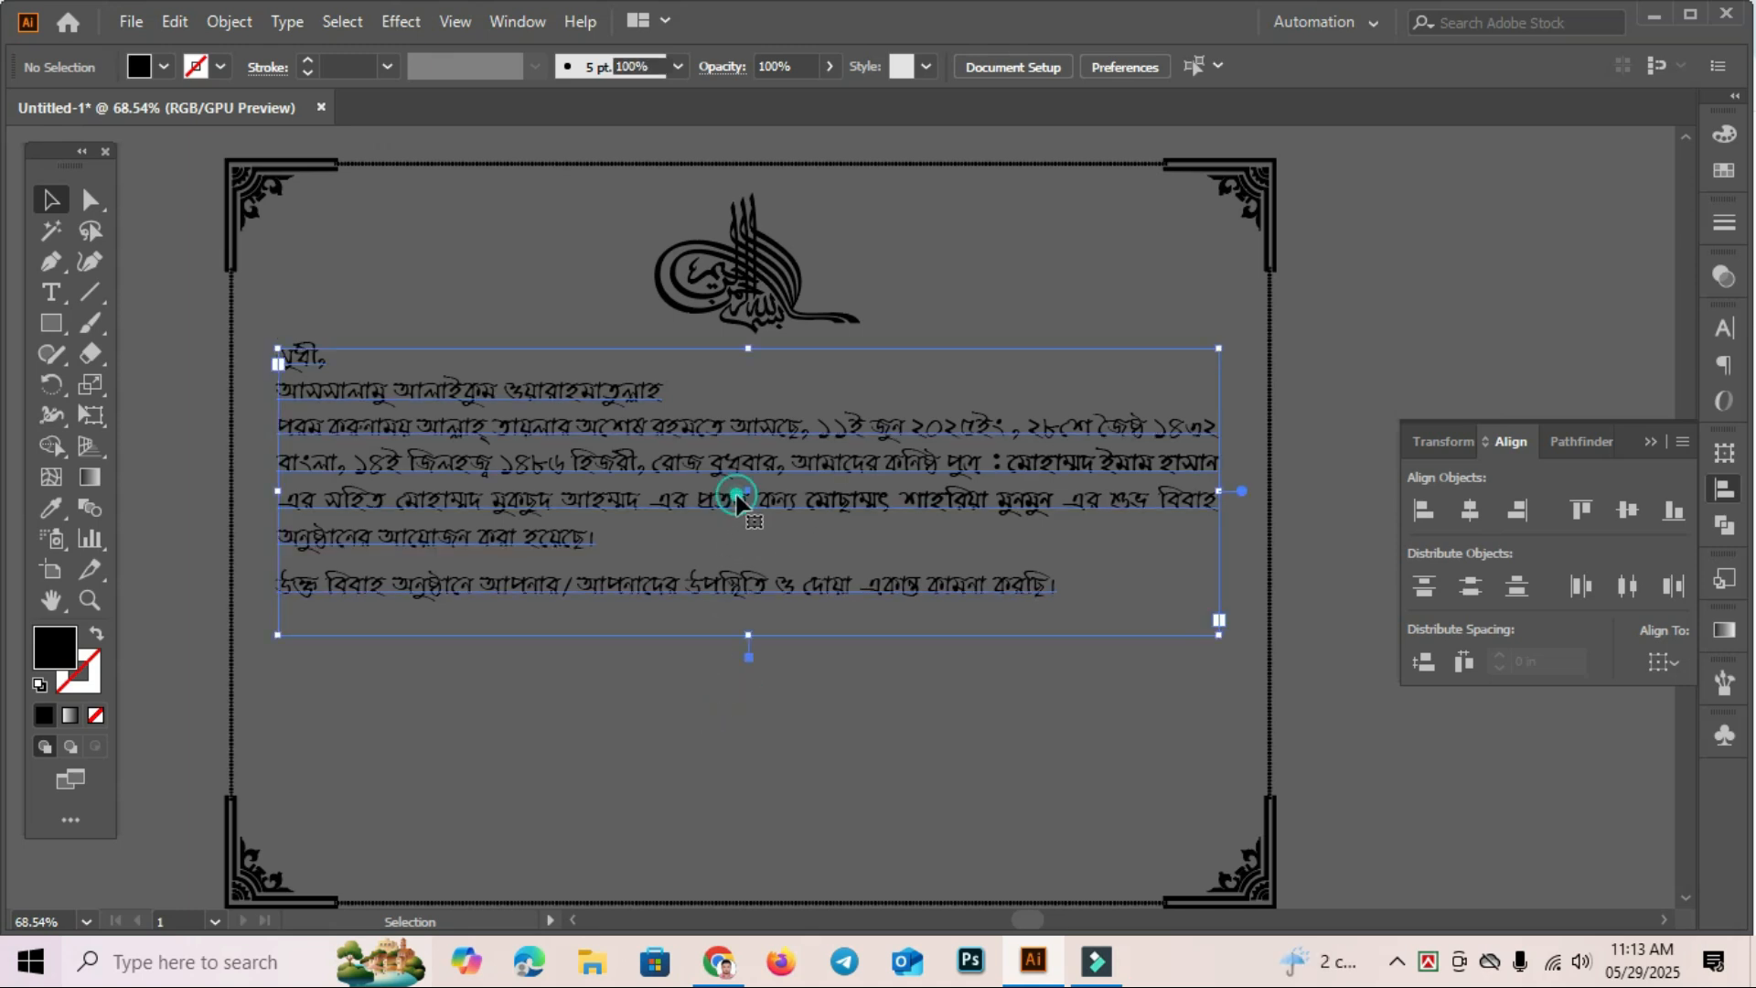
{"action": "double_click", "coordinate": [723, 498]}
{"action": "left_click_drag", "start_coordinate": [723, 498], "coordinate": [741, 506]}
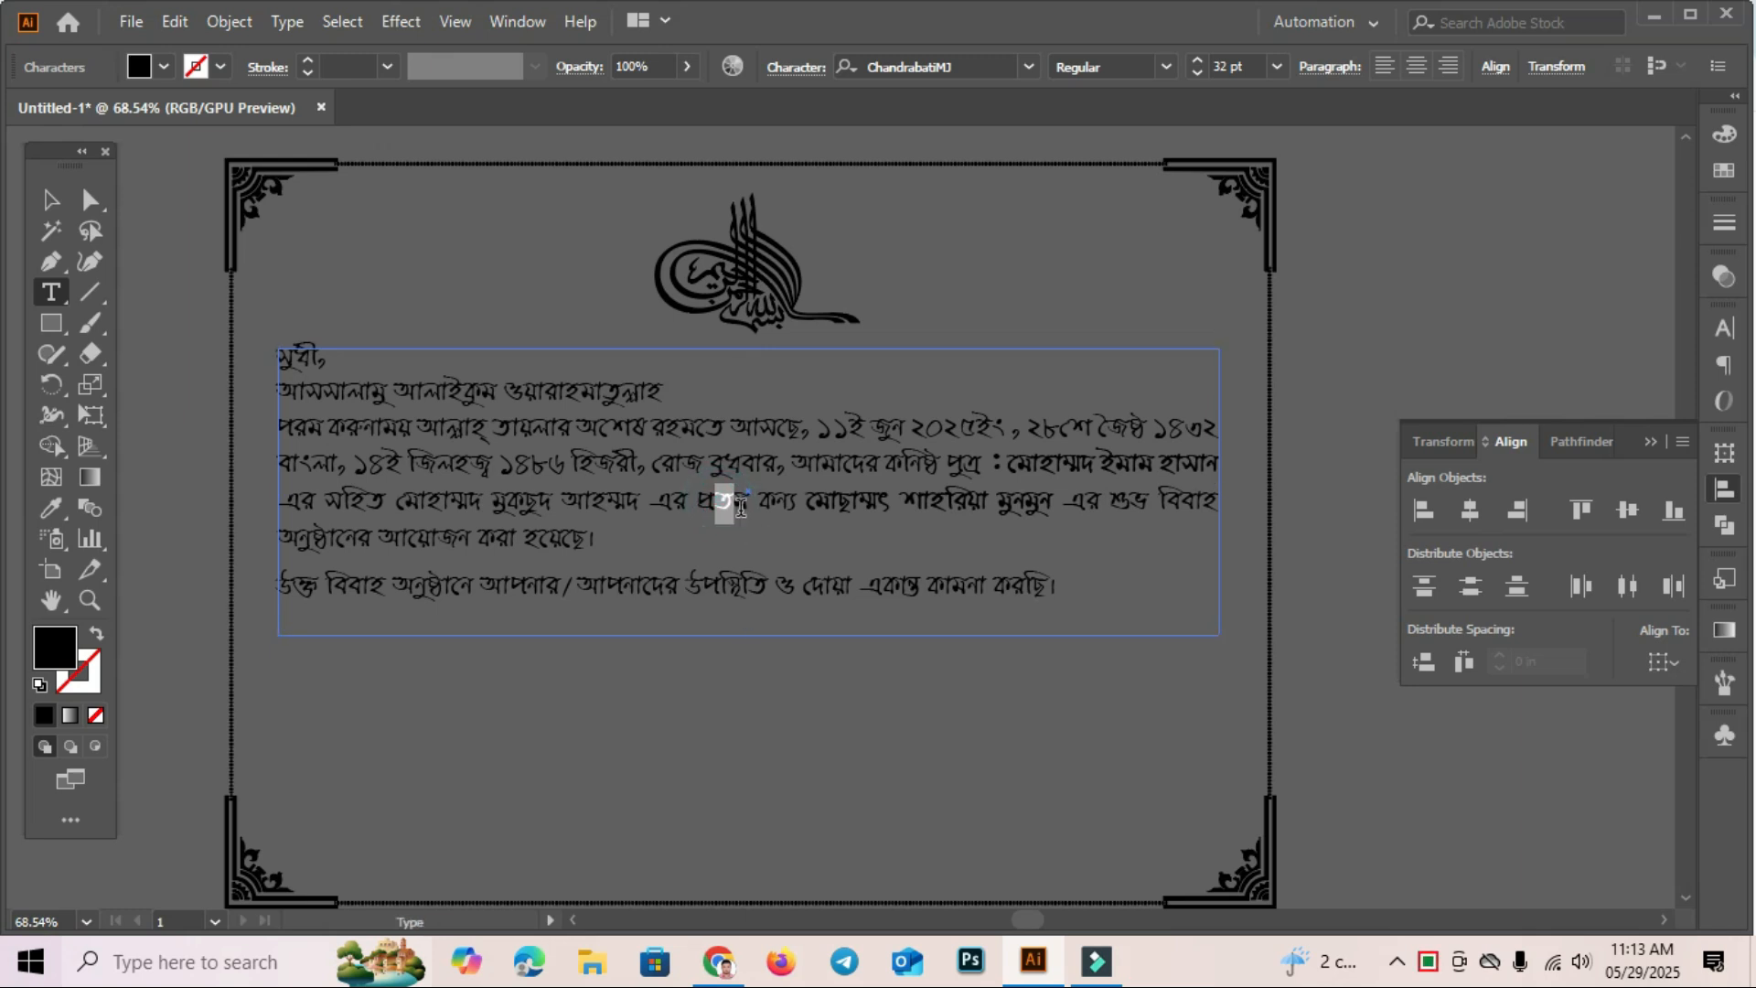
{"action": "type", "text": "থ"}
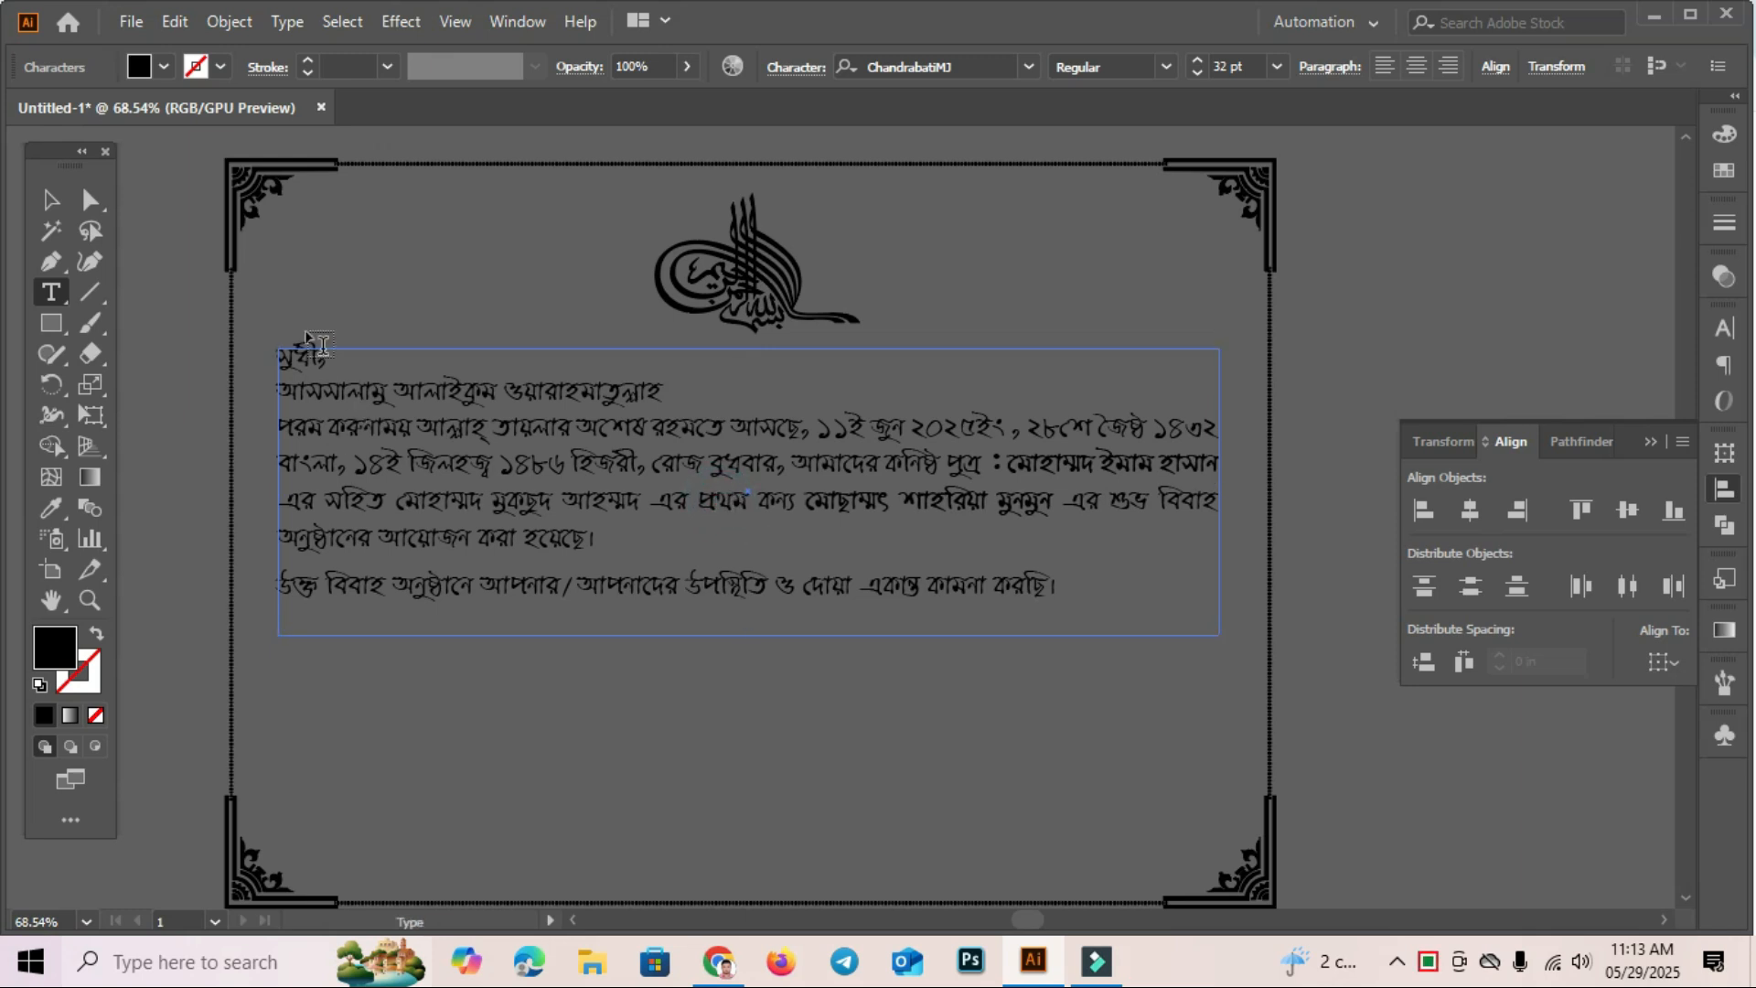
{"action": "left_click", "coordinate": [51, 199]}
{"action": "left_click", "coordinate": [765, 754]}
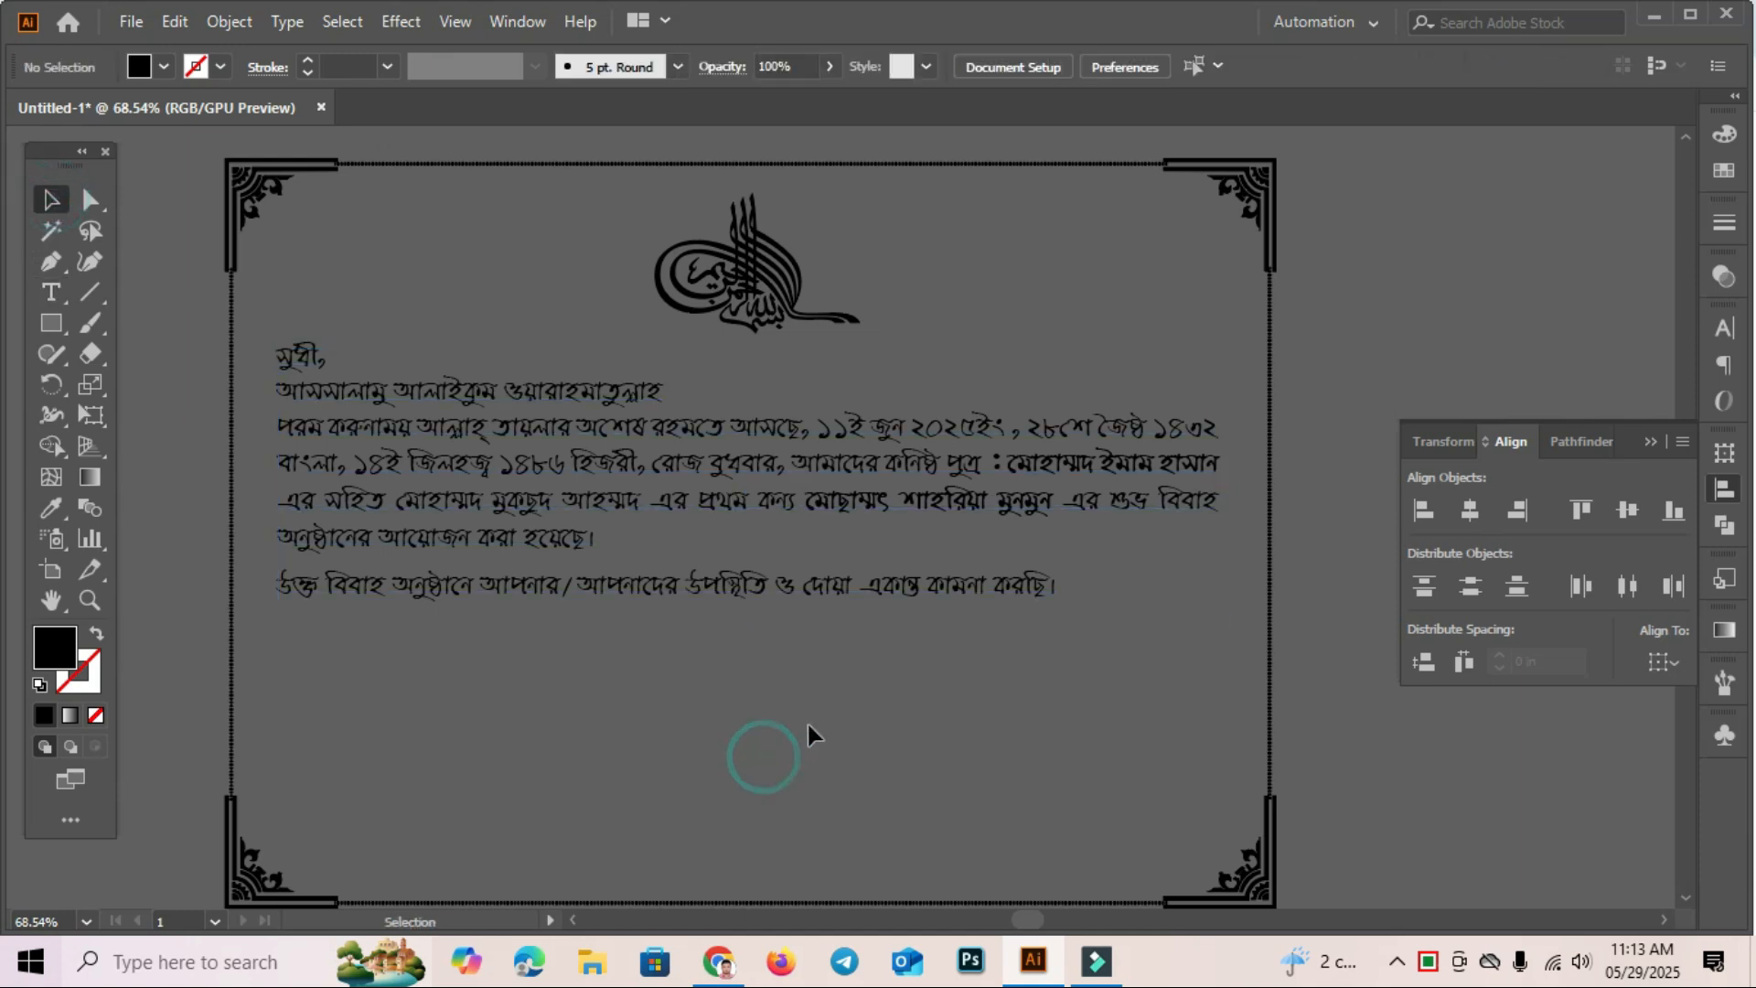
Nudge the invitation paragraph slightly upward inside the second frame.
{"action": "left_click", "coordinate": [964, 743]}
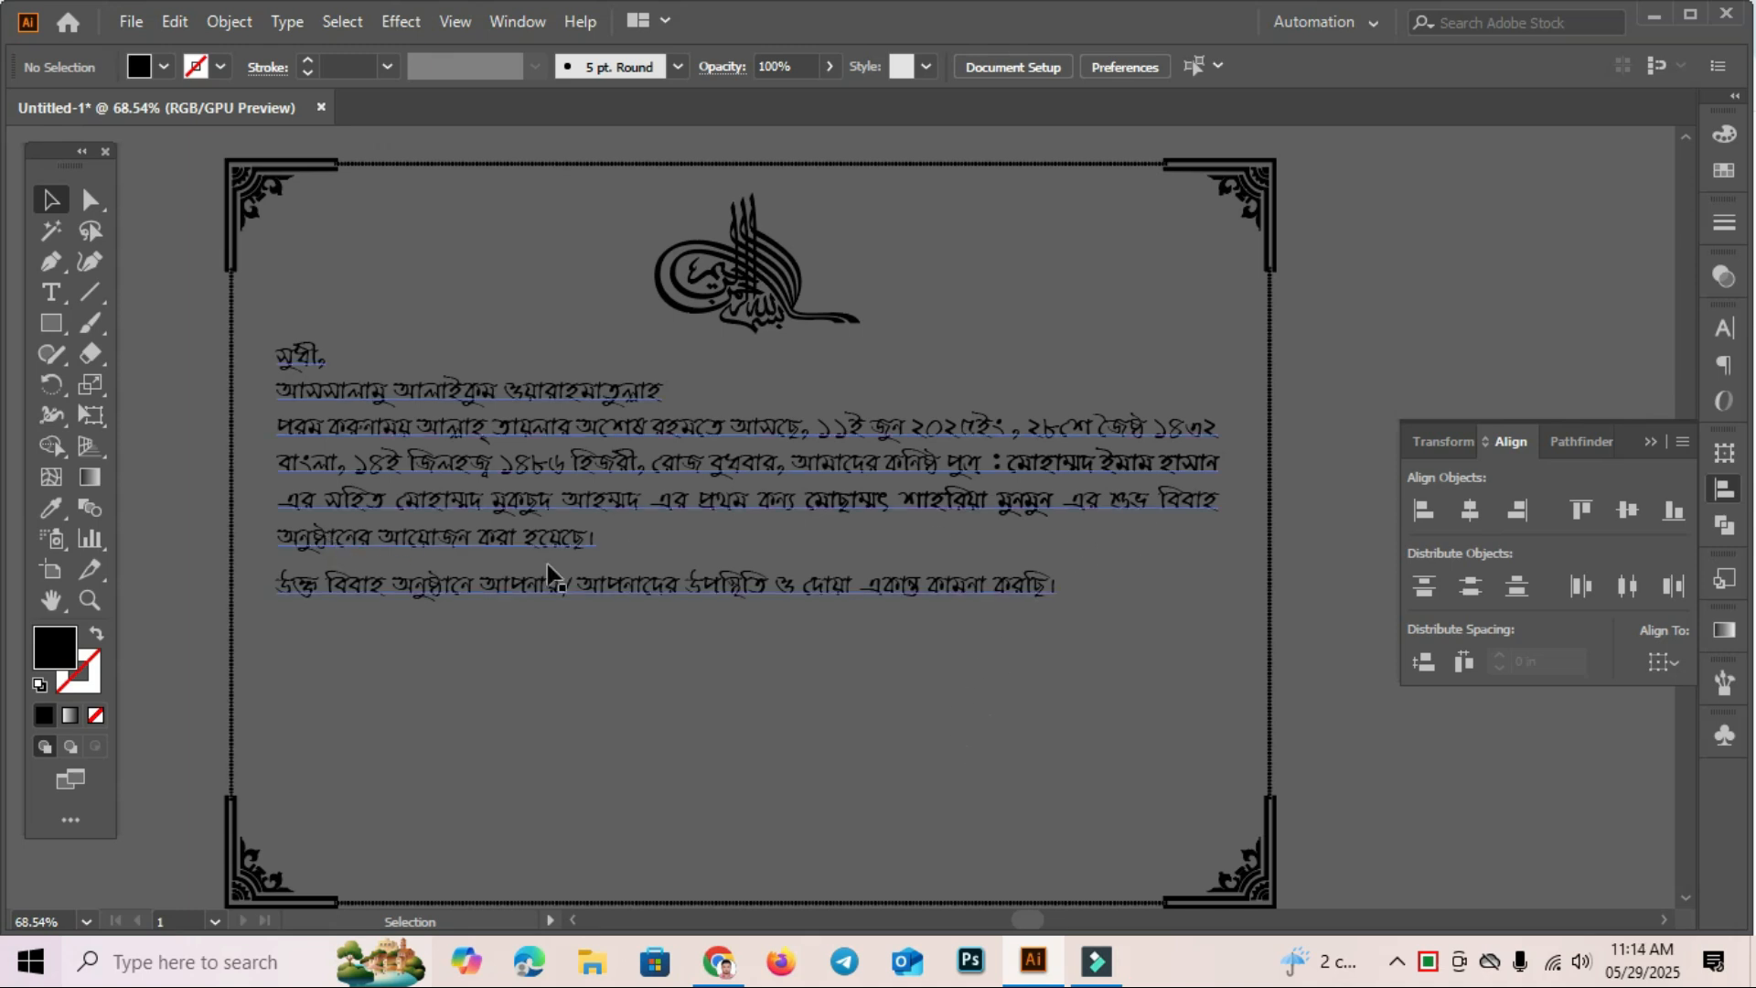
{"action": "left_click", "coordinate": [701, 774]}
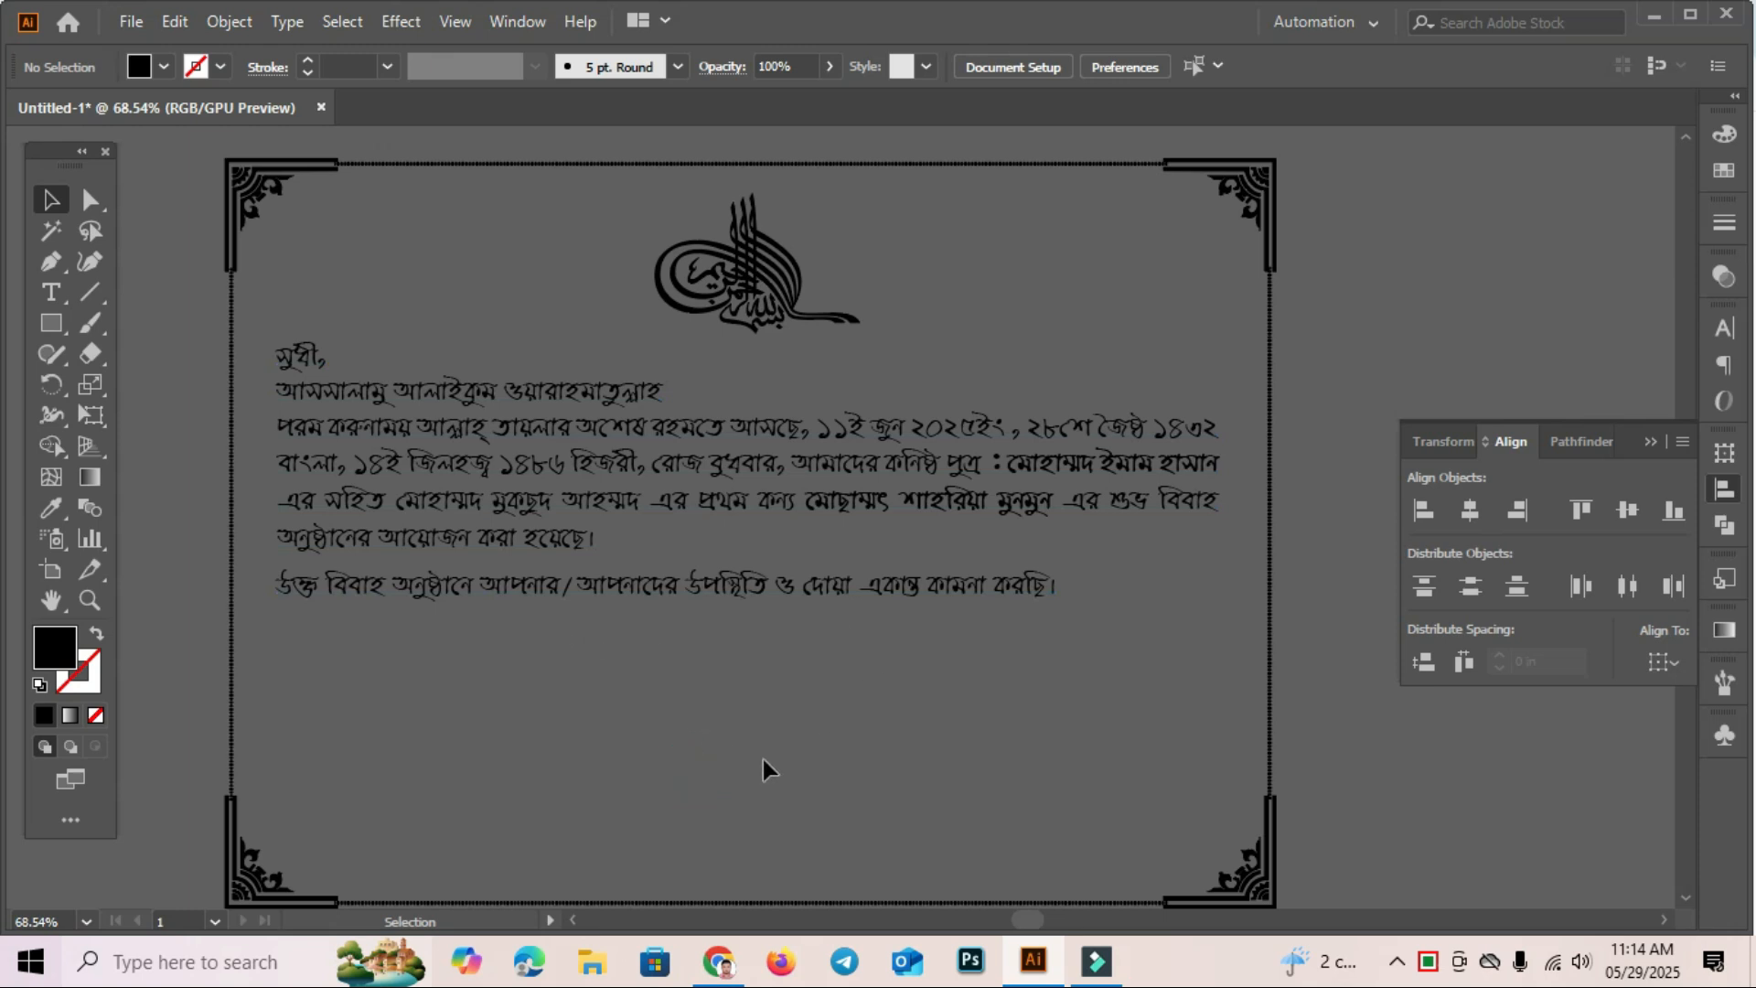
{"action": "left_click", "coordinate": [561, 459]}
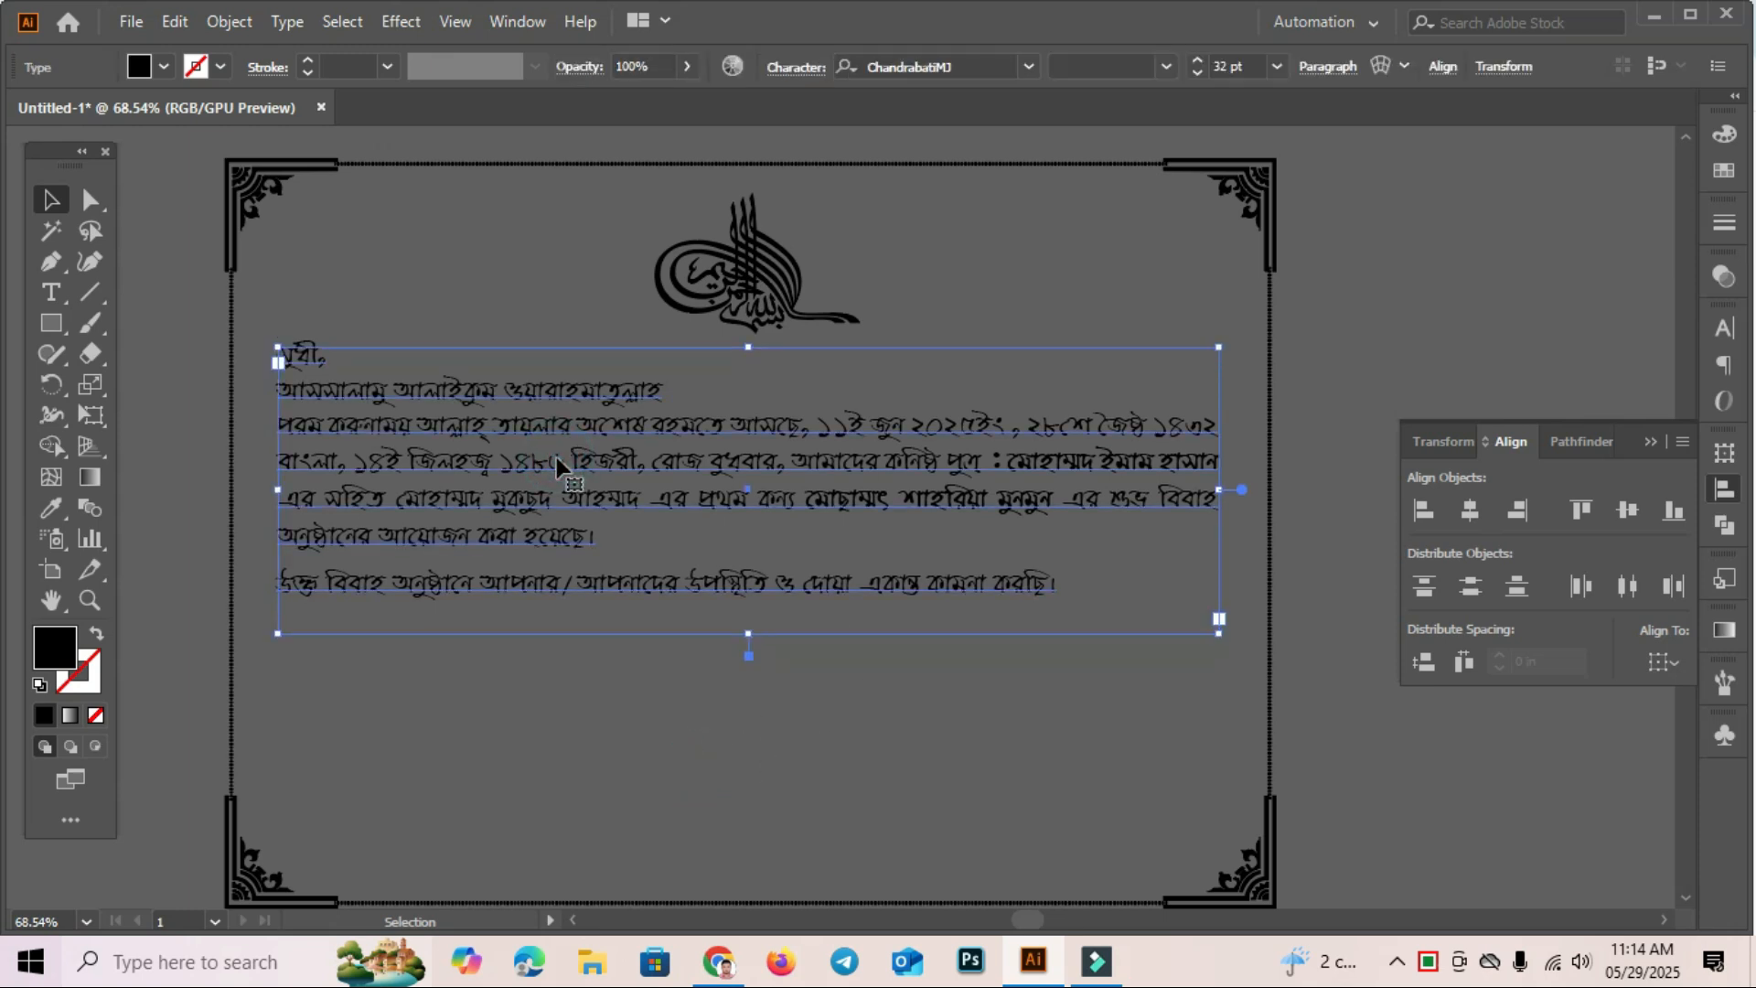
{"action": "left_click", "coordinate": [661, 788]}
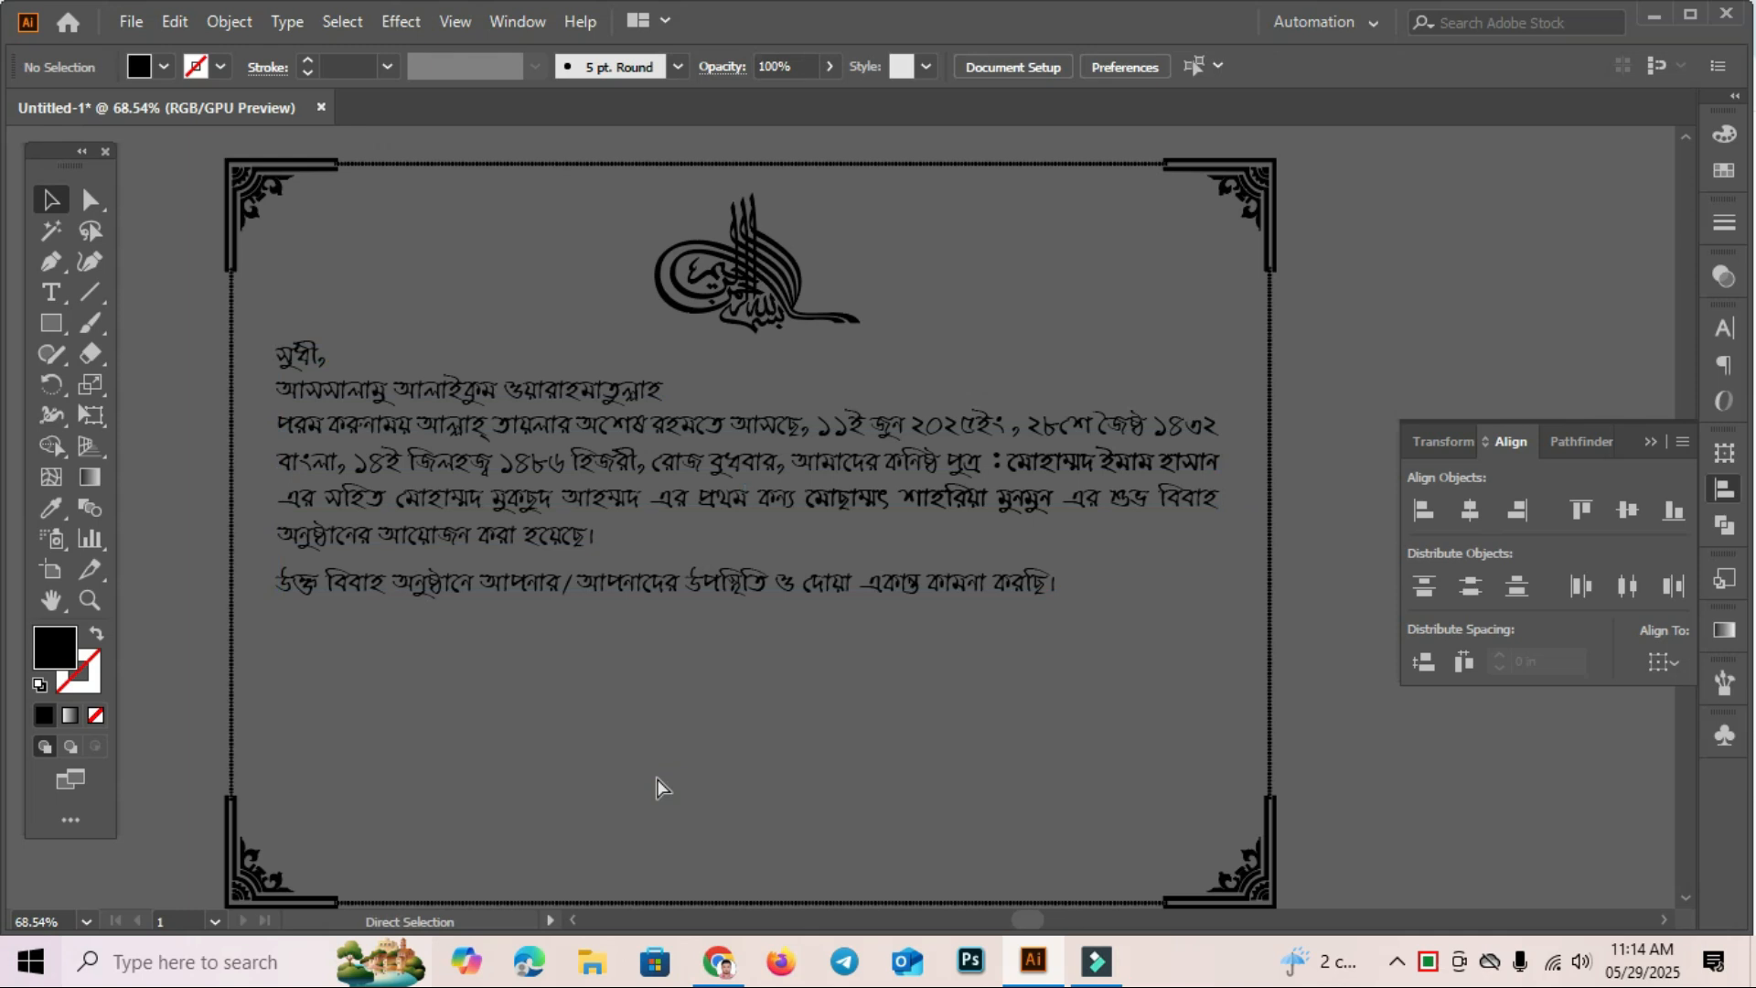
Move the নিবেদিকা signature block into the second frame, under the right end of the invitation paragraph.
{"action": "key", "text": "ctrl+minus"}
{"action": "left_click", "coordinate": [801, 640]}
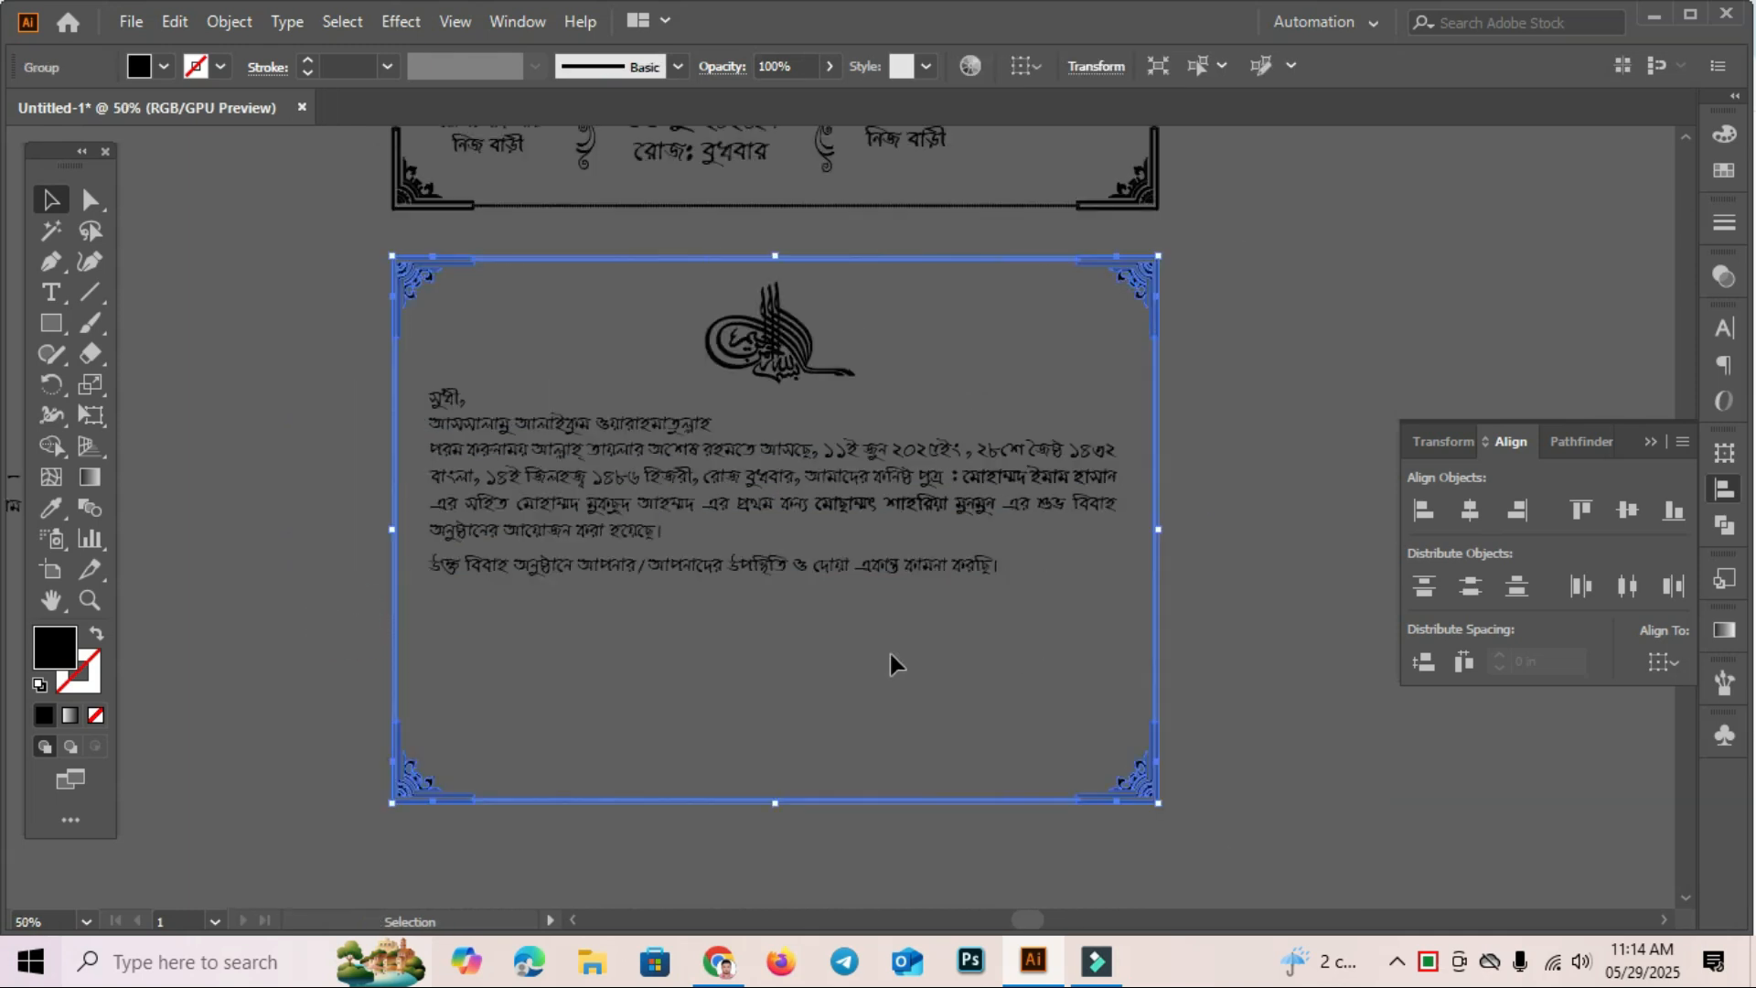
{"action": "left_click_drag", "start_coordinate": [795, 674], "coordinate": [1405, 593]}
{"action": "left_click_drag", "start_coordinate": [578, 413], "coordinate": [1262, 601]}
{"action": "mouse_move", "coordinate": [1326, 633]}
{"action": "left_mouse_down"}
{"action": "mouse_move", "coordinate": [432, 642]}
{"action": "mouse_move", "coordinate": [900, 529]}
{"action": "mouse_move", "coordinate": [792, 530]}
{"action": "left_mouse_up"}
{"action": "left_click", "coordinate": [558, 648]}
{"action": "left_click", "coordinate": [783, 670]}
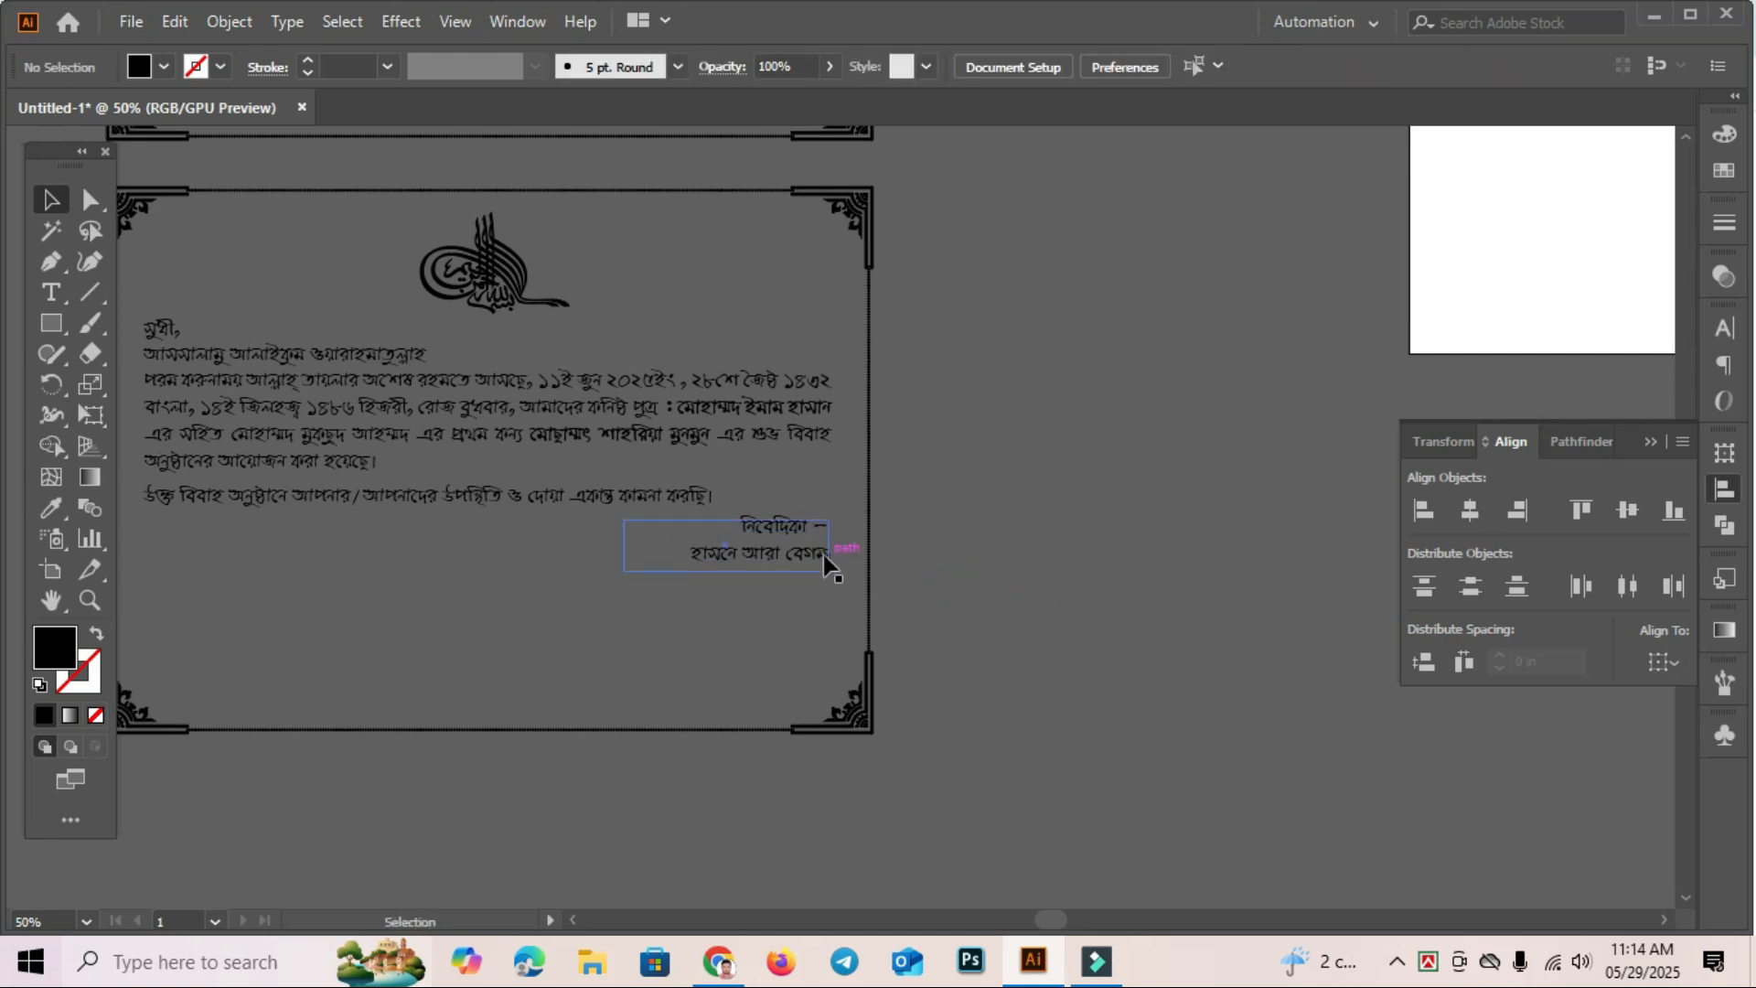
{"action": "mouse_move", "coordinate": [706, 577]}
{"action": "left_mouse_down"}
{"action": "mouse_move", "coordinate": [745, 593]}
{"action": "mouse_move", "coordinate": [683, 580]}
{"action": "left_mouse_up"}
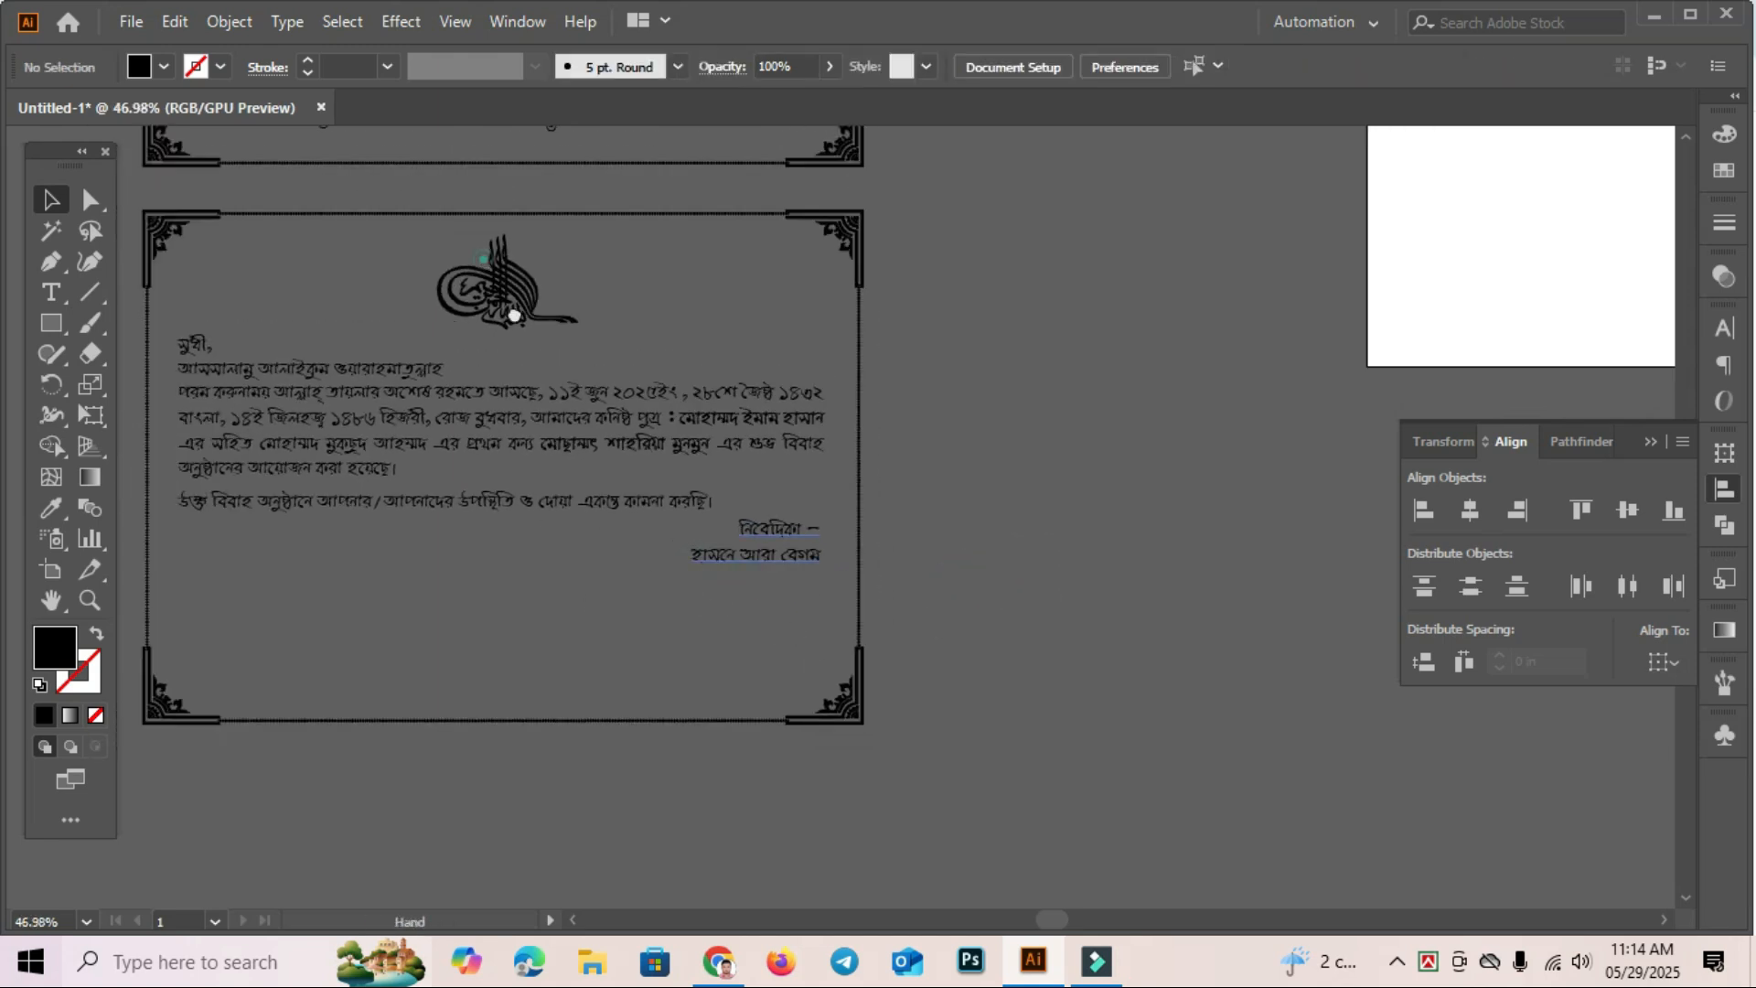
Check the name in the নিবেদিকা block against the groom's family details on the পরিচিতি card.
{"action": "left_click_drag", "start_coordinate": [516, 316], "coordinate": [794, 887]}
{"action": "left_click_drag", "start_coordinate": [526, 369], "coordinate": [818, 478]}
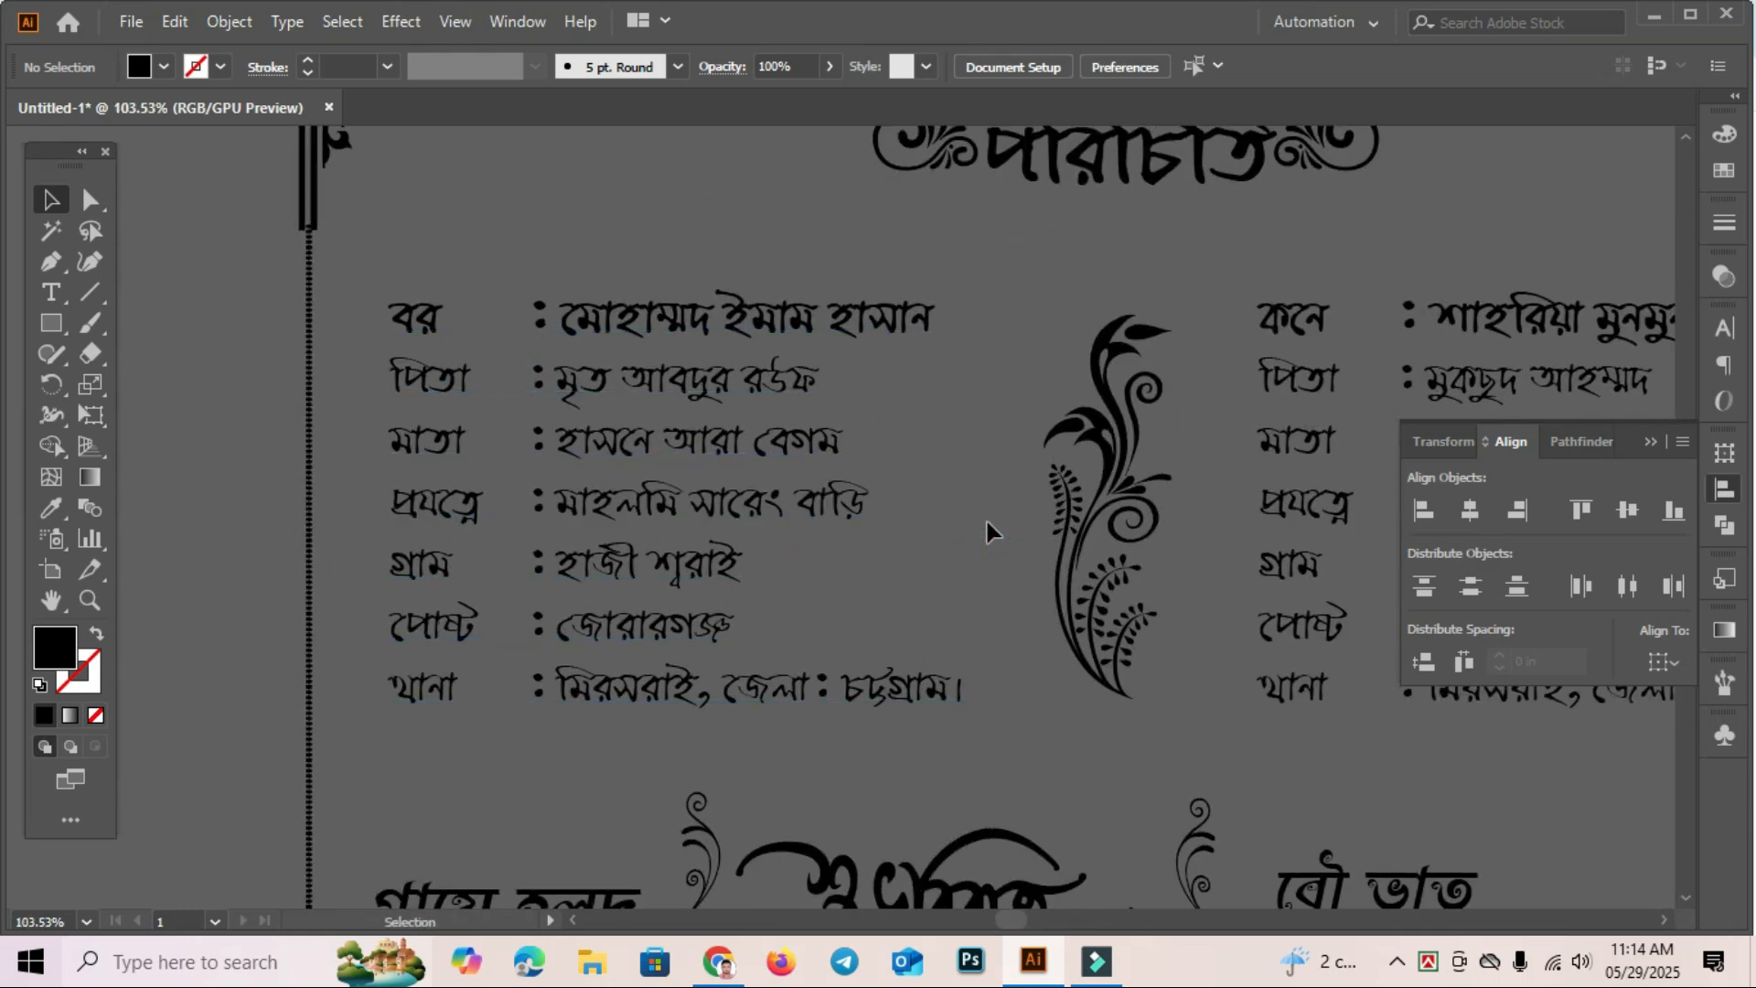
{"action": "key", "text": "ctrl+minus"}
{"action": "key", "text": "ctrl+minus"}
{"action": "key", "text": "ctrl+minus"}
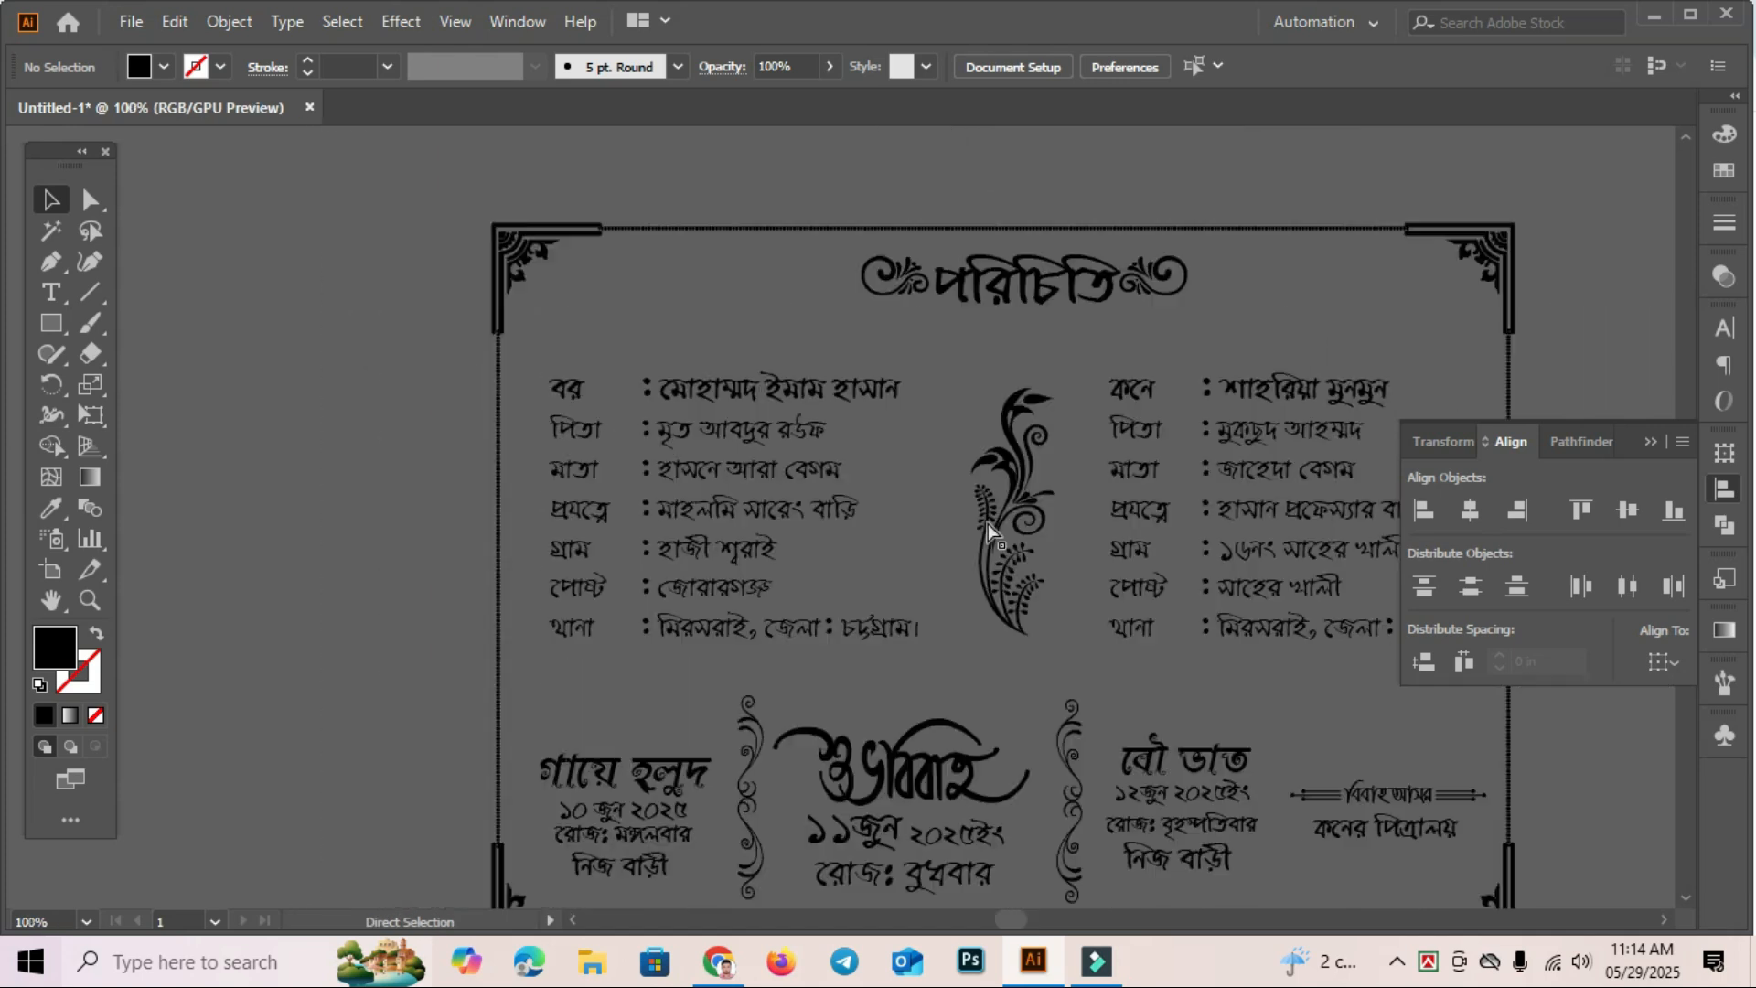
{"action": "key", "text": "space"}
{"action": "left_click_drag", "start_coordinate": [1110, 709], "coordinate": [761, 202]}
{"action": "left_click_drag", "start_coordinate": [944, 666], "coordinate": [1086, 546]}
{"action": "left_click", "coordinate": [1226, 743]}
Shift the নিবেদিকা block slightly right and up beneath the invitation paragraph.
{"action": "key", "text": "ctrl+space"}
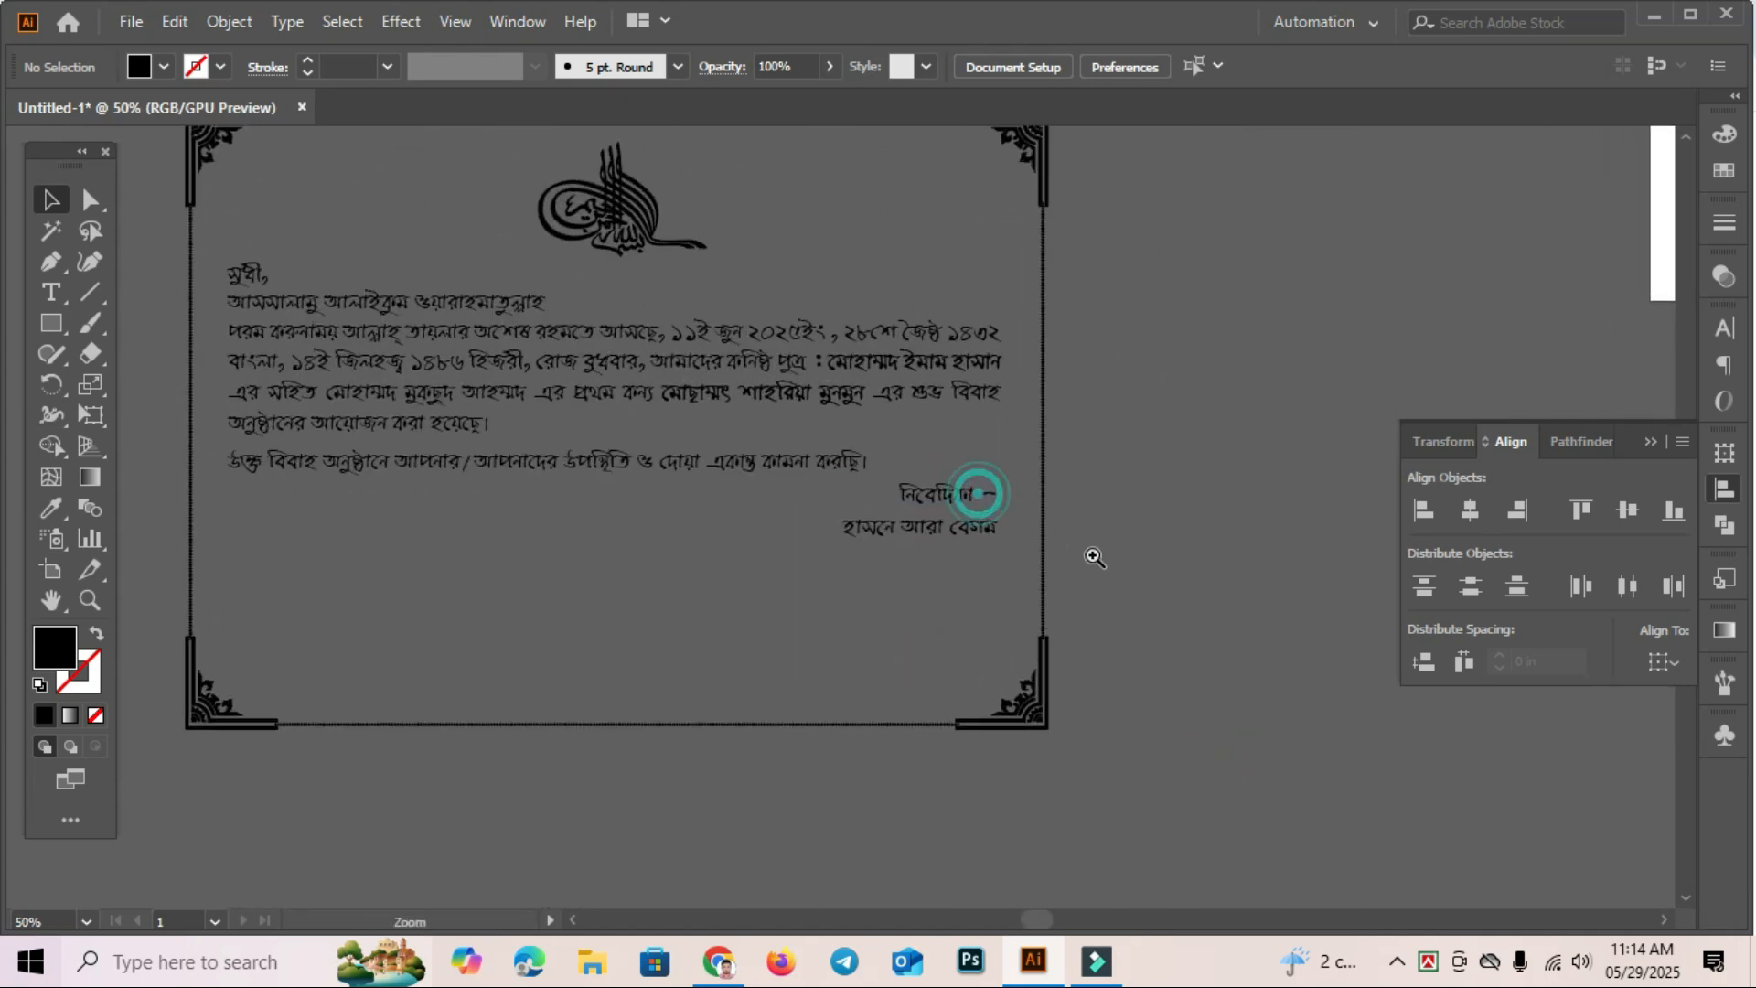
{"action": "left_click_drag", "start_coordinate": [931, 503], "coordinate": [954, 490]}
{"action": "left_click", "coordinate": [1183, 645]}
Move the পরিচালনায় names block into the lower right of the second frame, below the নিবেদিকা block.
{"action": "key", "text": "ctrl+minus"}
{"action": "key", "text": "ctrl+minus"}
{"action": "key", "text": "ctrl+minus"}
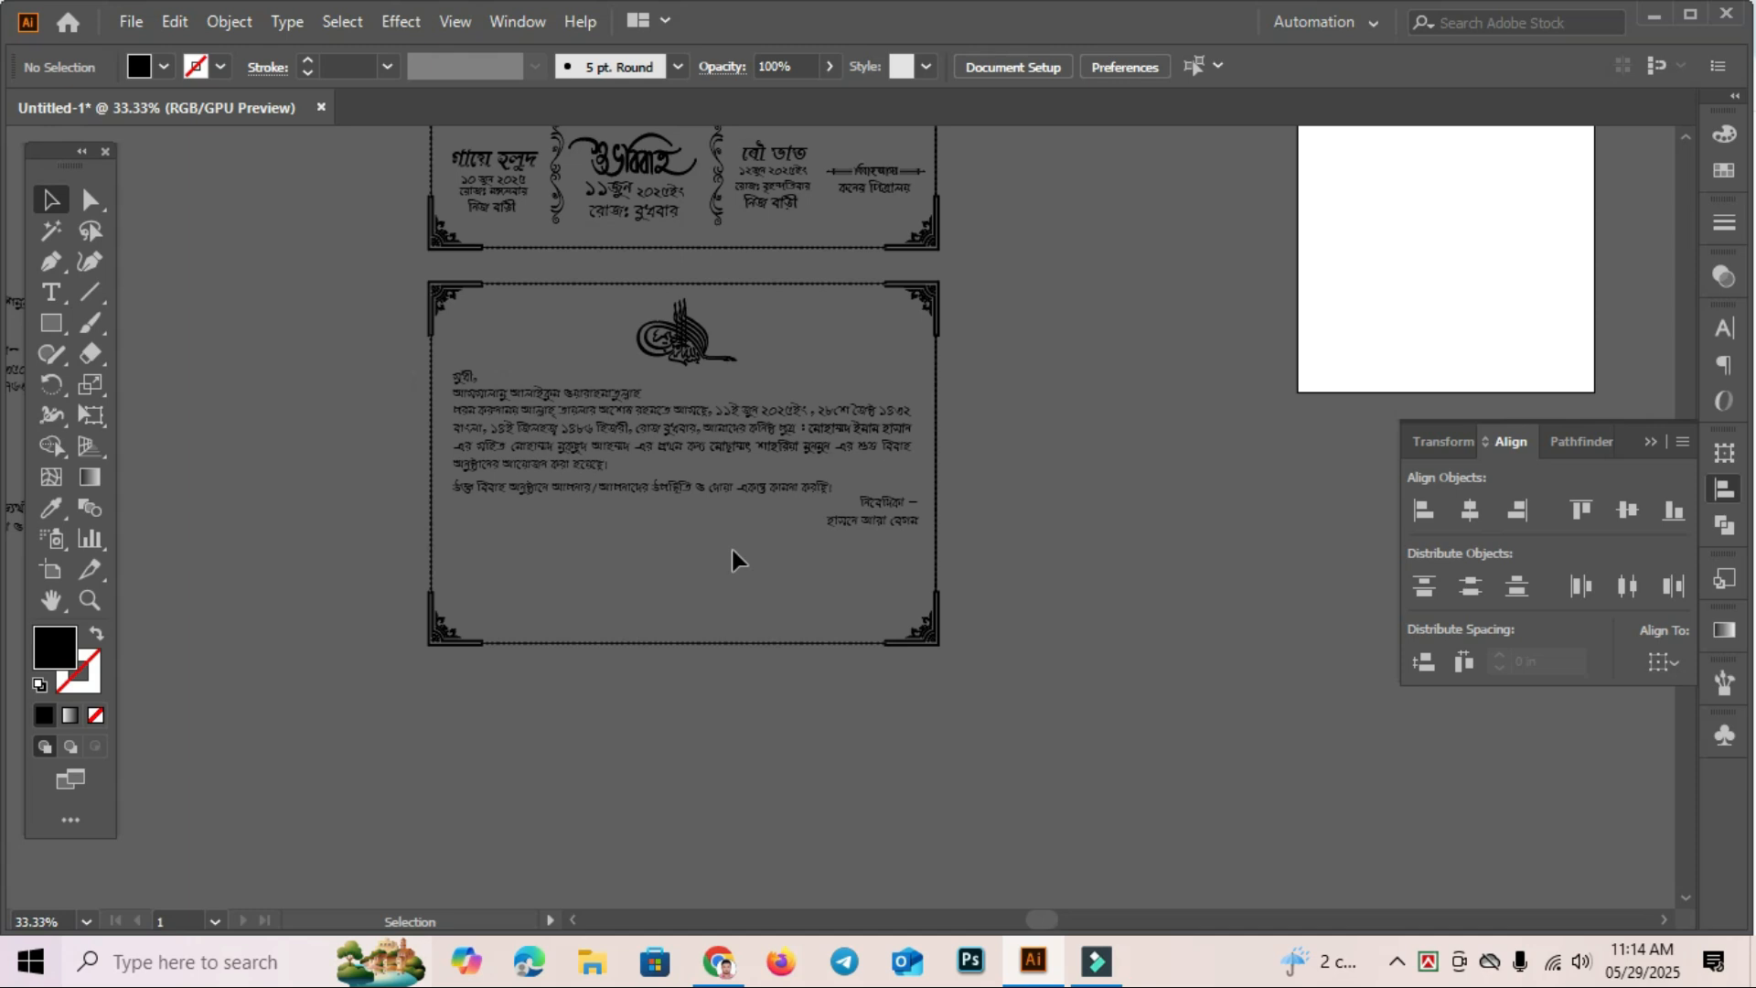
{"action": "left_click_drag", "start_coordinate": [643, 737], "coordinate": [1110, 710]}
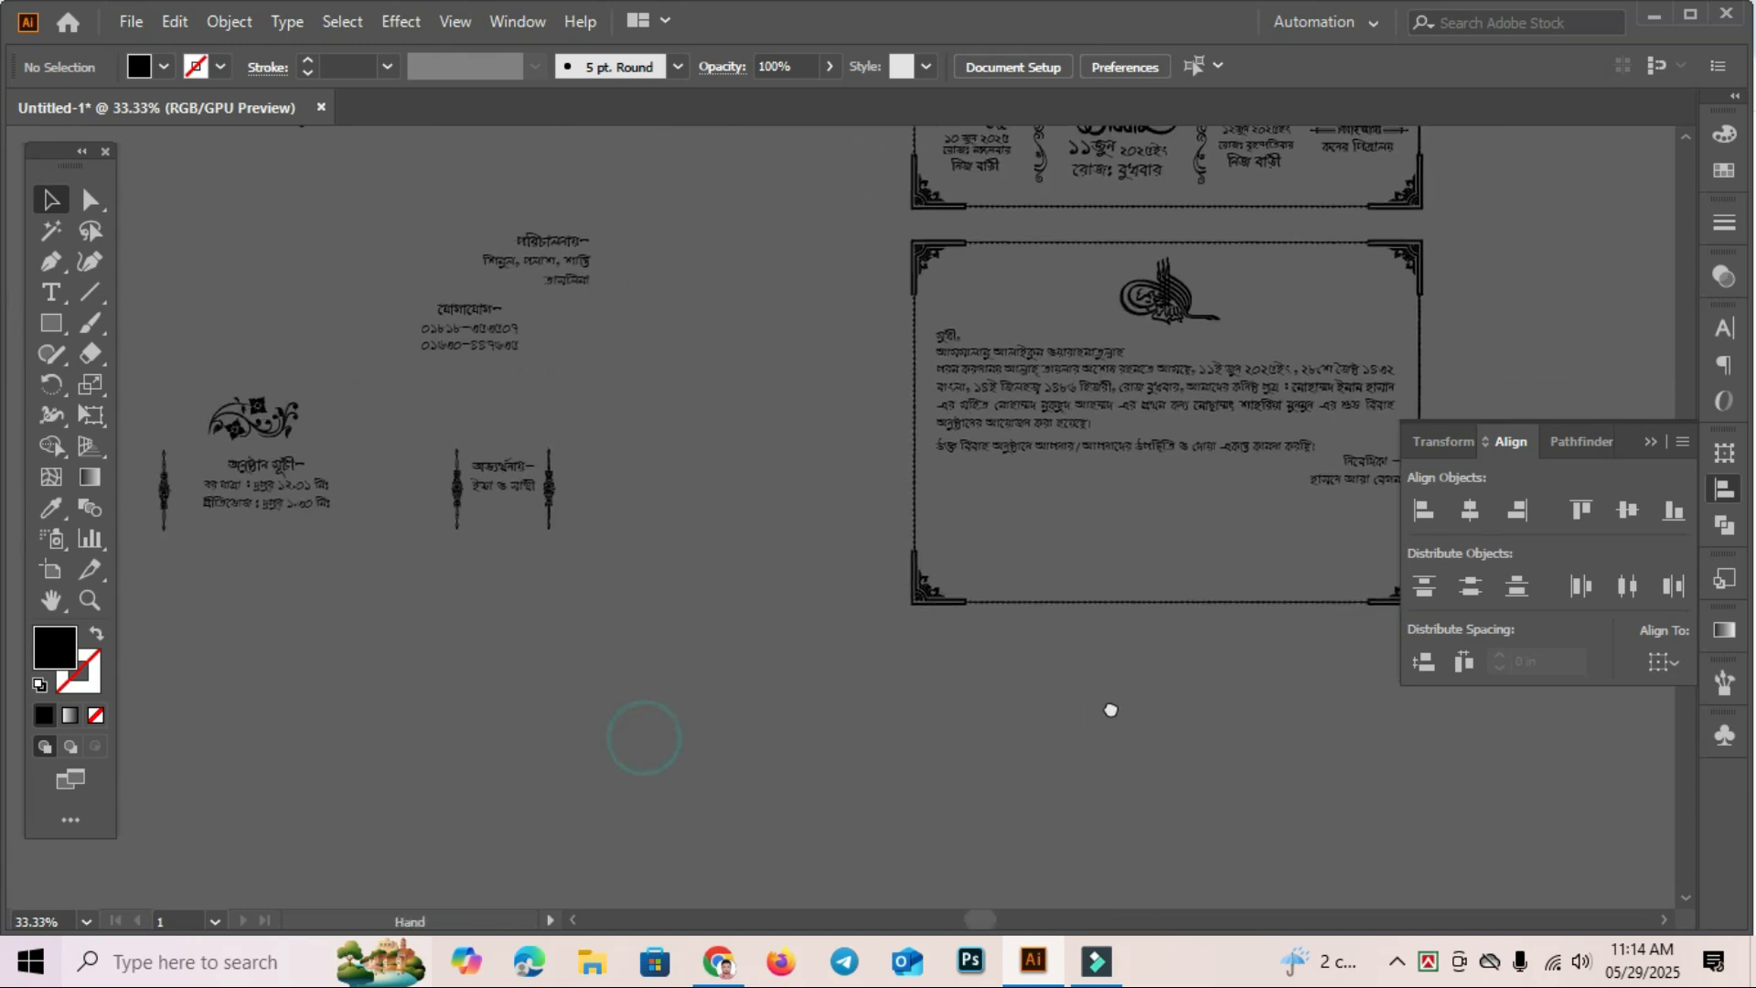
{"action": "left_click_drag", "start_coordinate": [591, 267], "coordinate": [1163, 533]}
{"action": "left_click_drag", "start_coordinate": [1284, 715], "coordinate": [1006, 640]}
{"action": "left_click", "coordinate": [1014, 724]}
{"action": "left_click_drag", "start_coordinate": [591, 357], "coordinate": [991, 366]}
{"action": "left_click", "coordinate": [971, 673]}
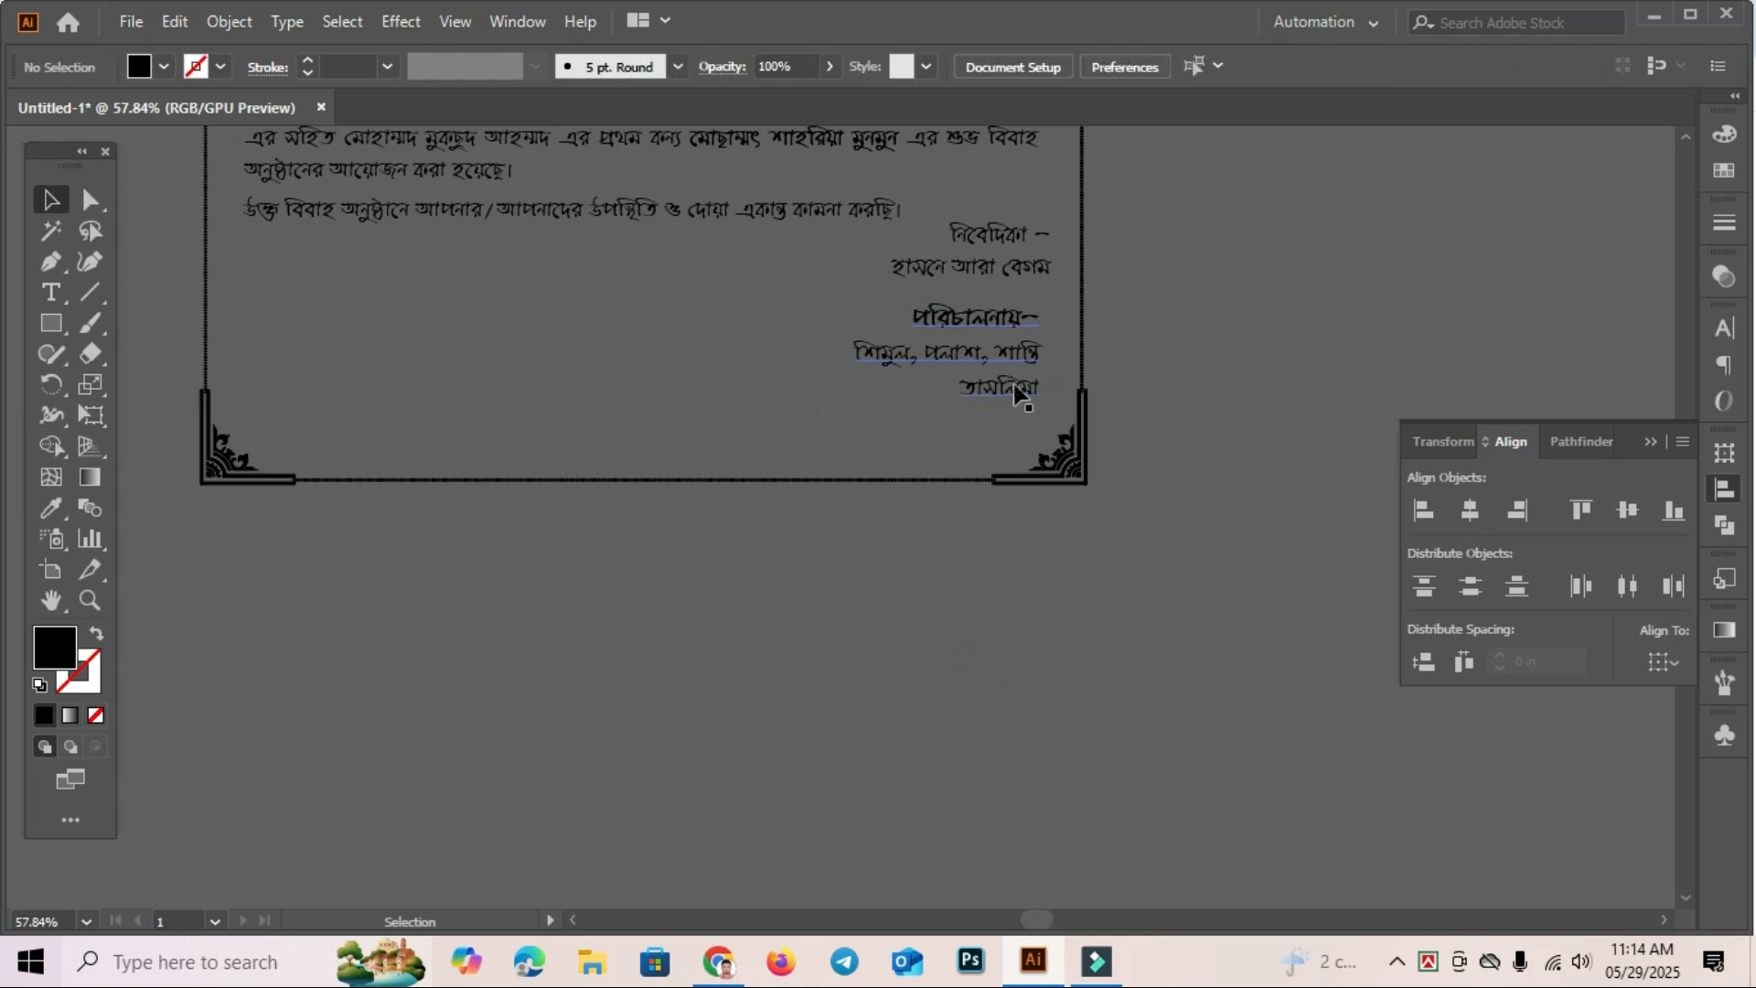
Insert ও before the final name in the পরিচালনায় block and end that line with a । mark.
{"action": "double_click", "coordinate": [1017, 359]}
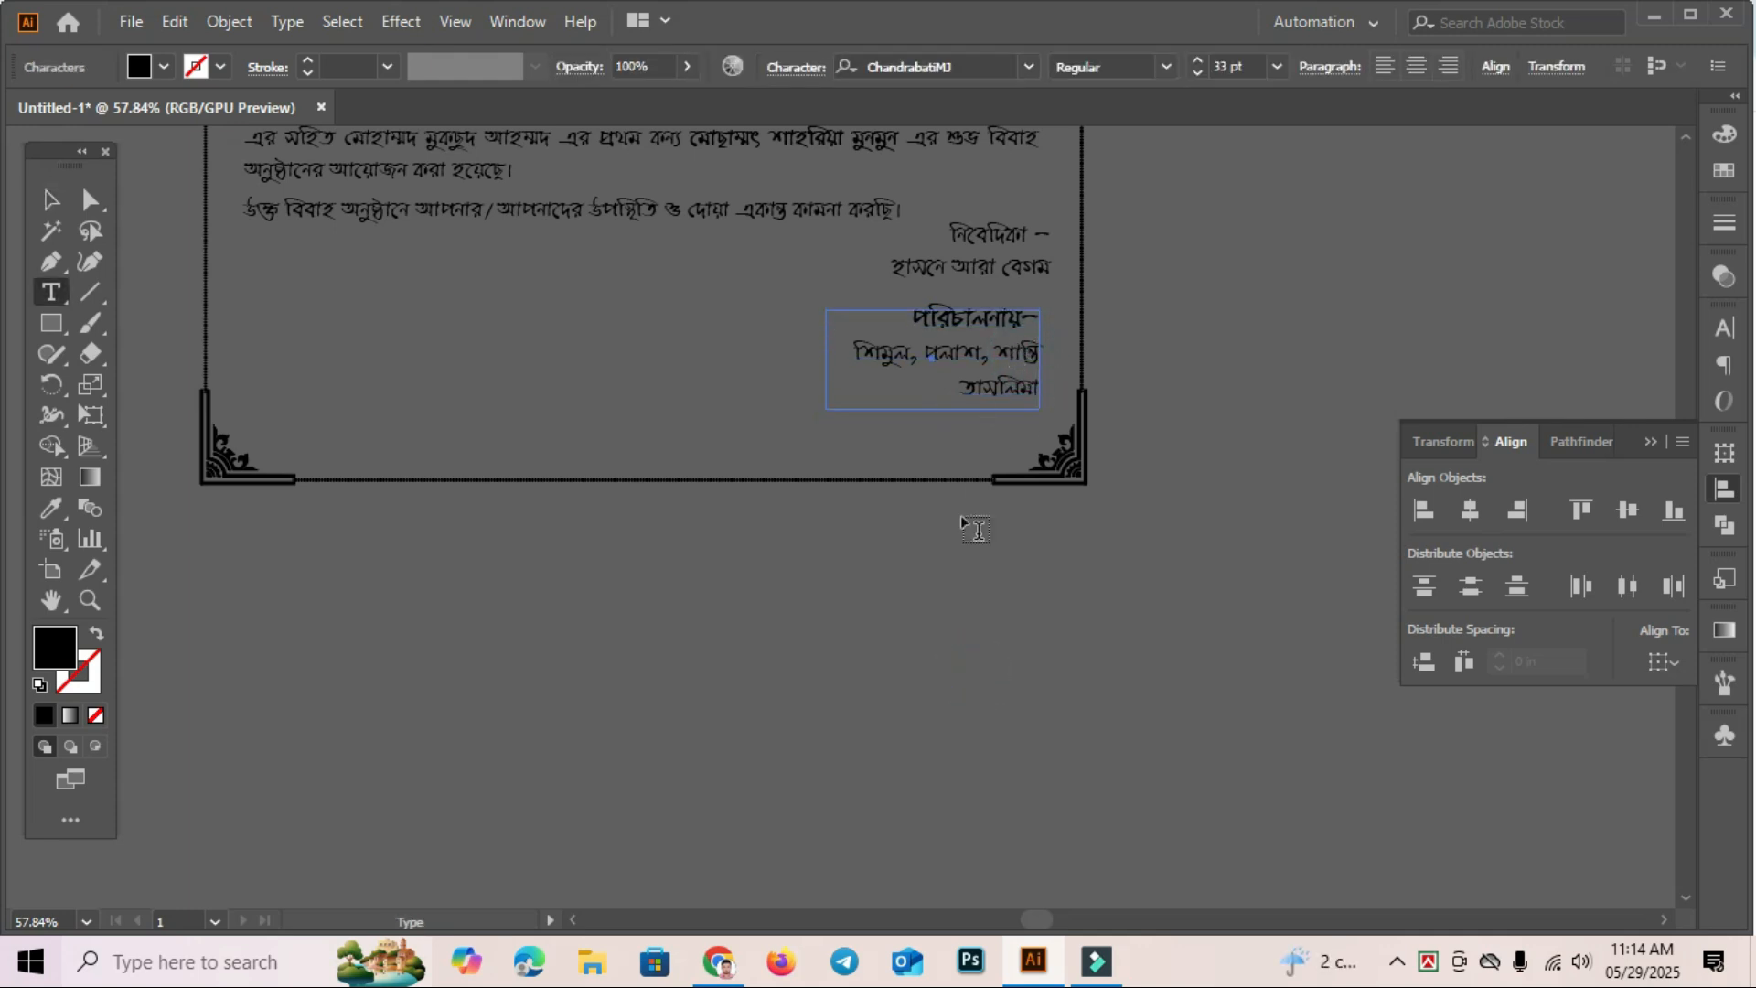
{"action": "key", "text": "End"}
{"action": "key", "text": "Escape"}
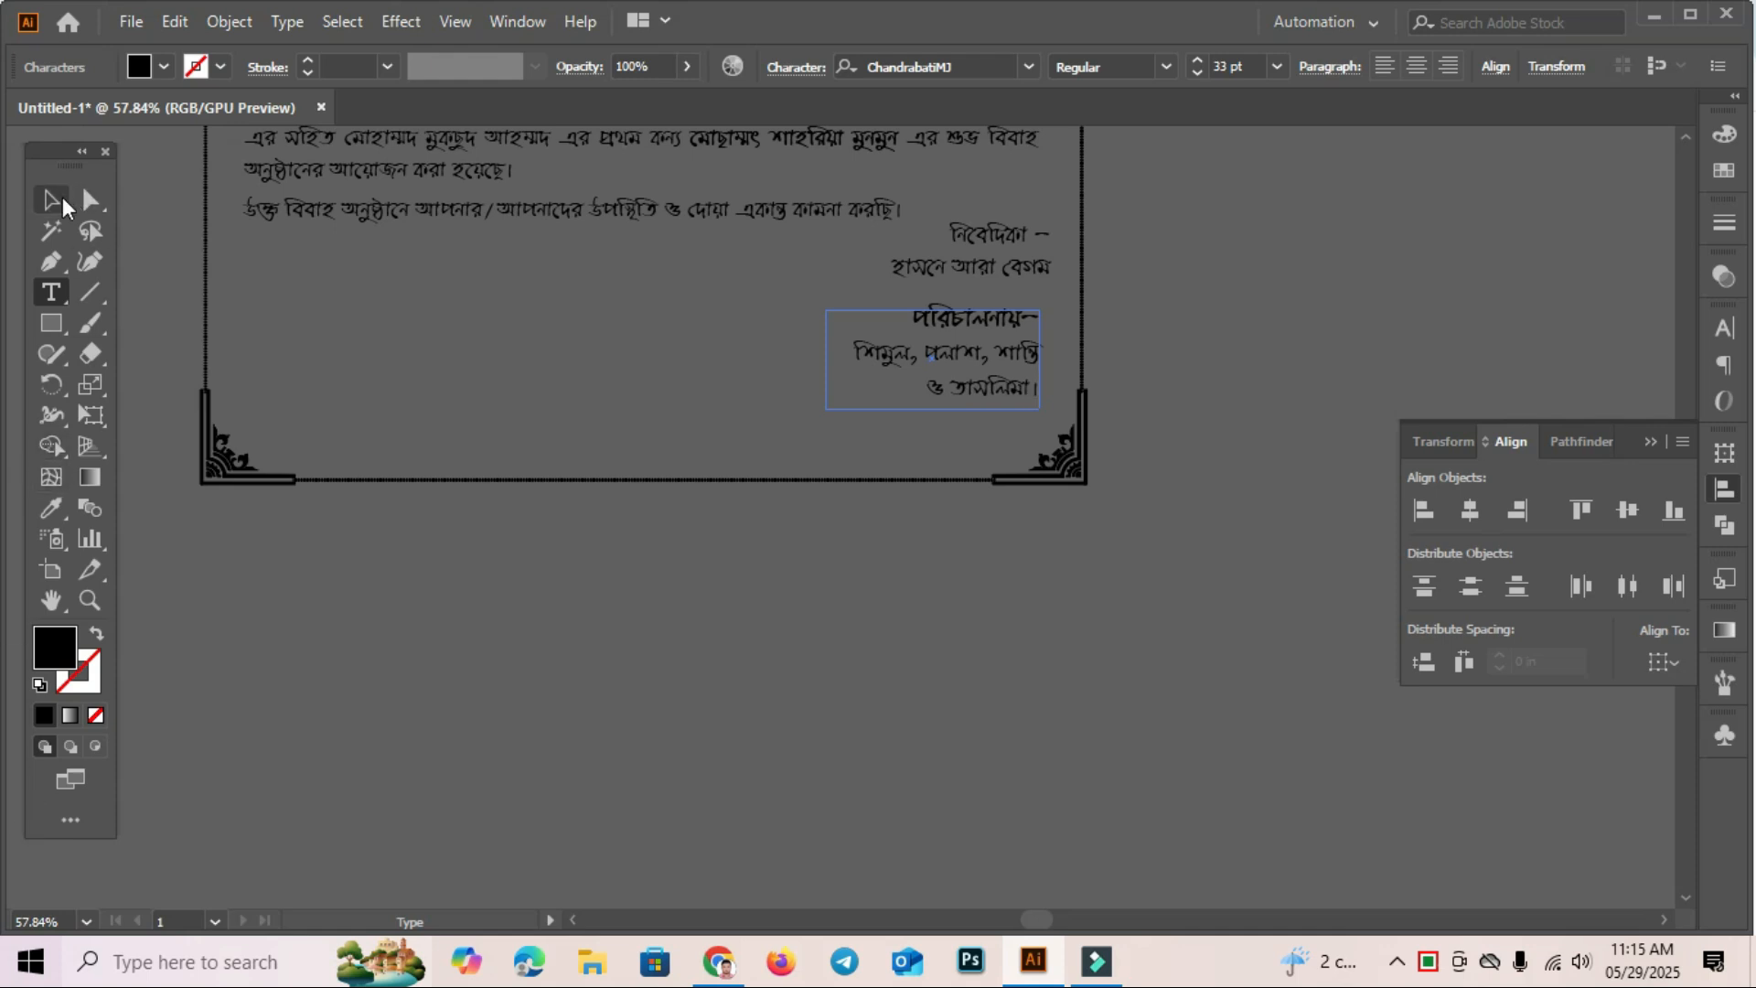
{"action": "left_click", "coordinate": [51, 199]}
{"action": "left_click", "coordinate": [835, 709]}
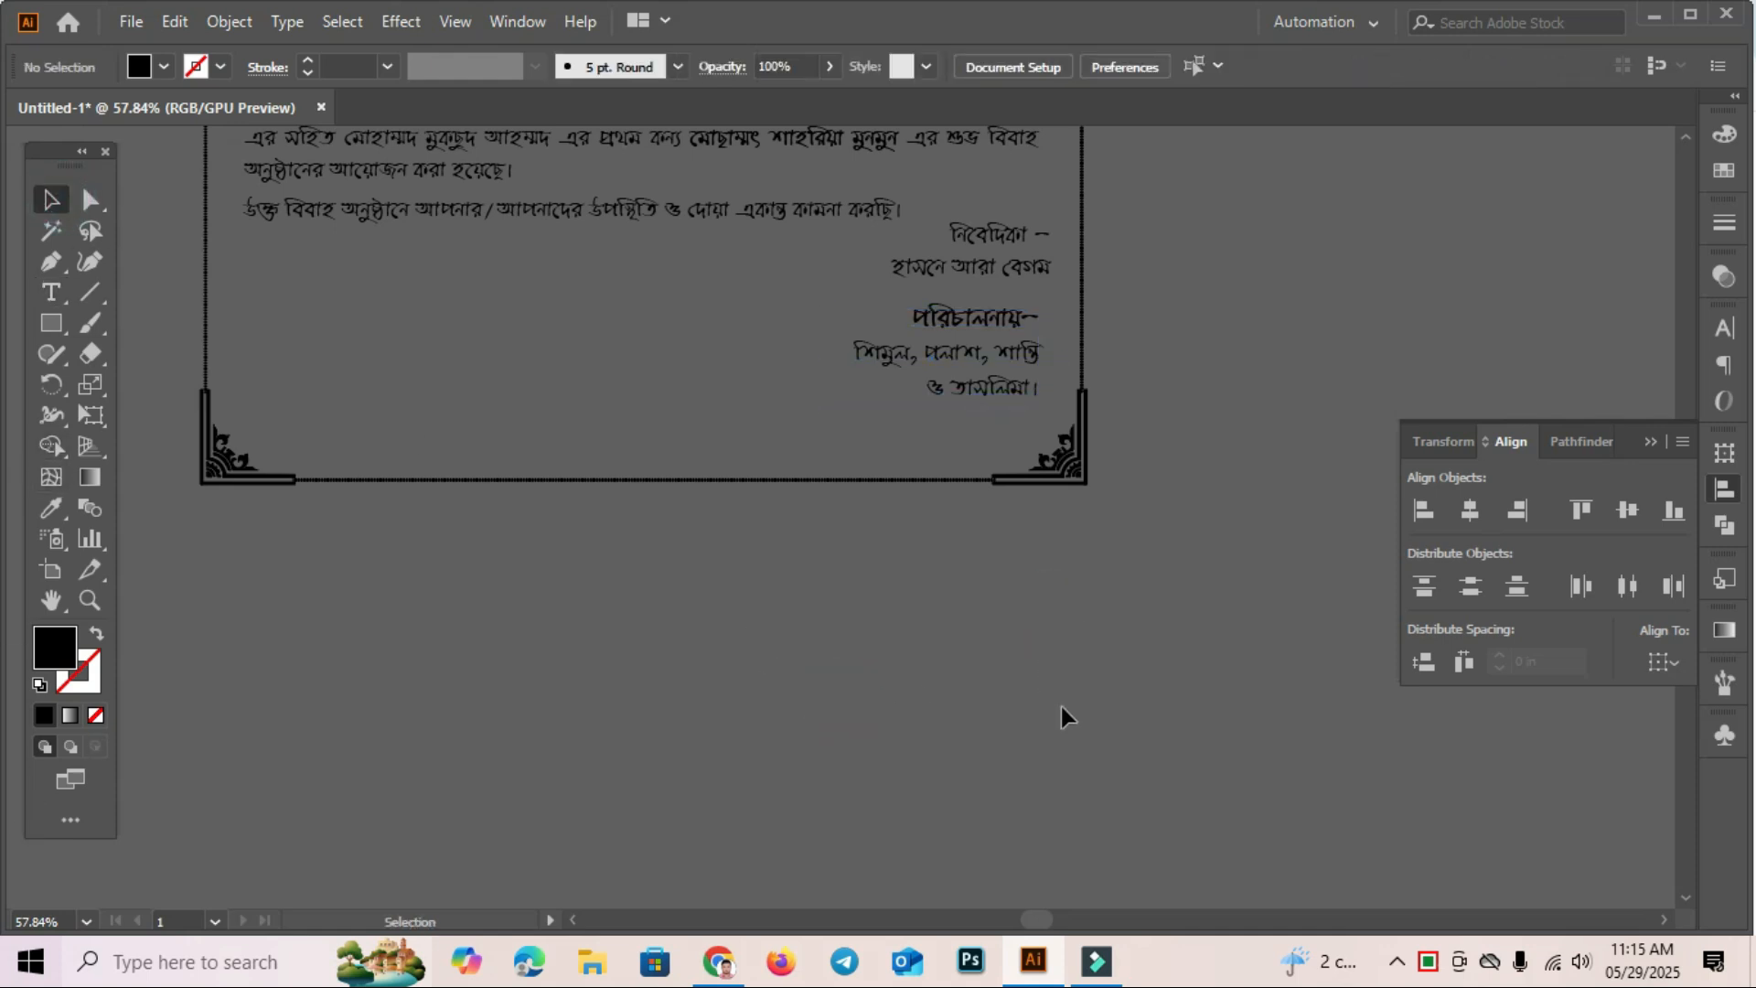
Move the অনুষ্ঠান সূচী schedule text without its ornaments into the lower-left corner area of the second frame.
{"action": "key", "text": "ctrl+minus"}
{"action": "key", "text": "ctrl+minus"}
{"action": "key", "text": "ctrl+minus"}
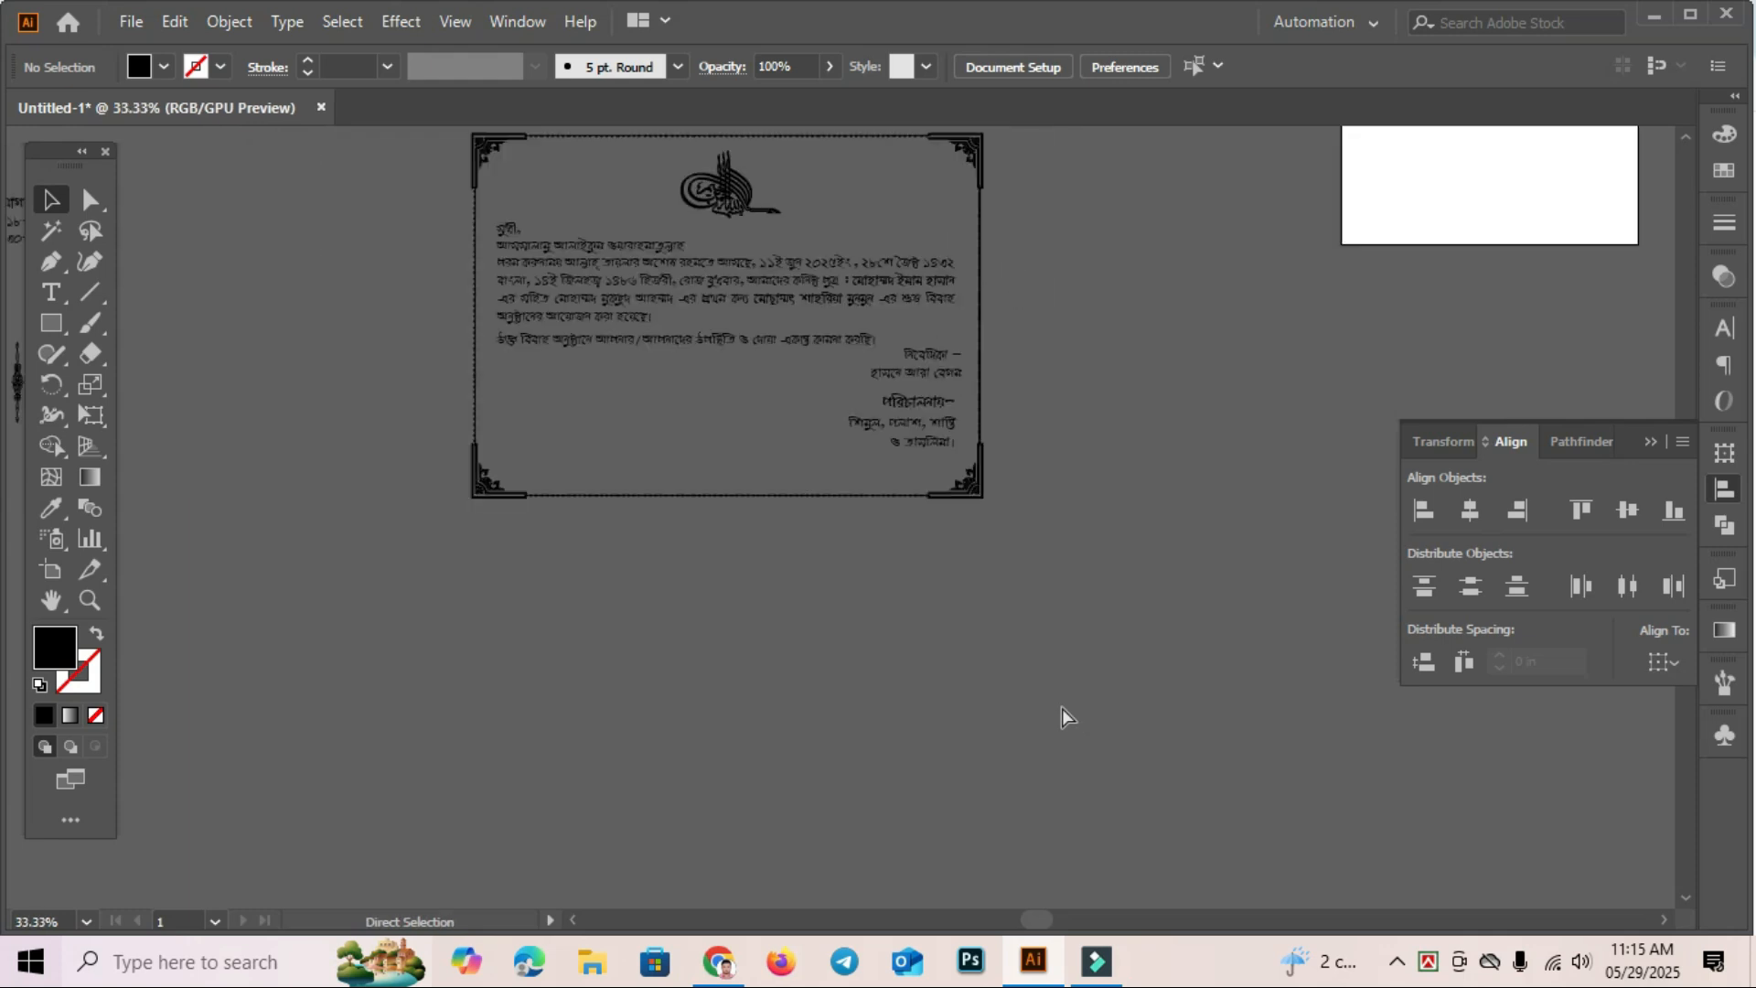
{"action": "key", "text": "space"}
{"action": "left_click_drag", "start_coordinate": [809, 605], "coordinate": [1133, 650]}
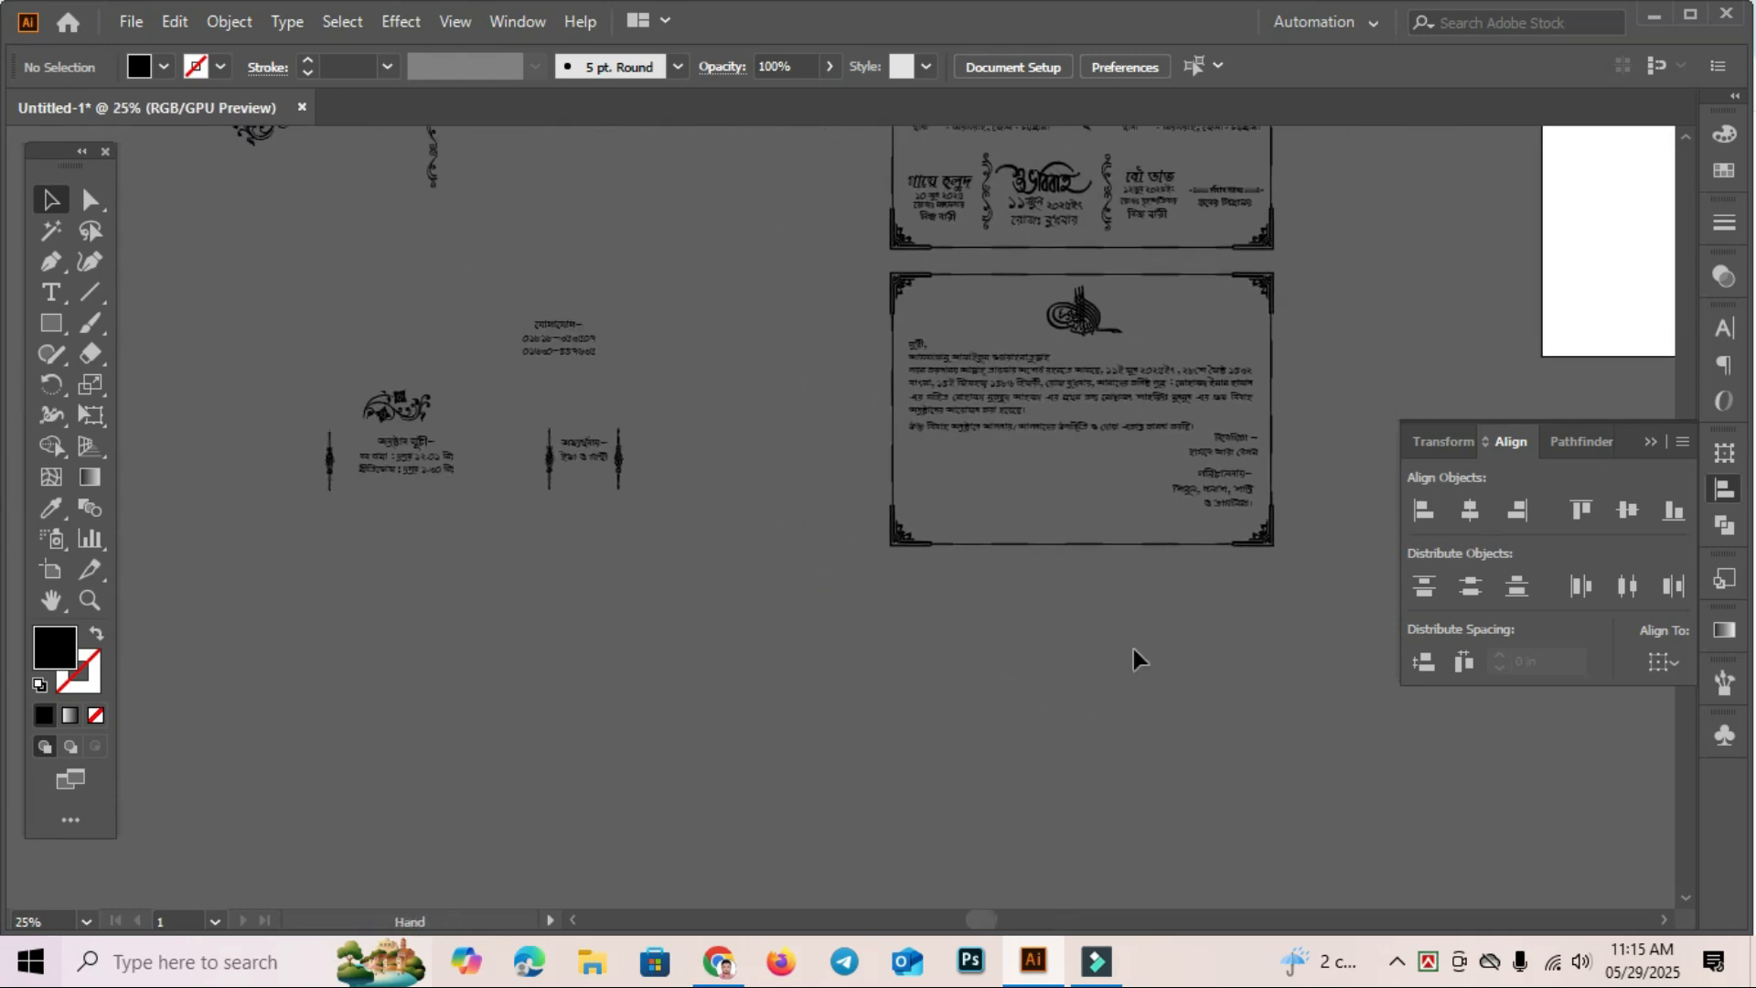
{"action": "left_click_drag", "start_coordinate": [395, 457], "coordinate": [949, 503]}
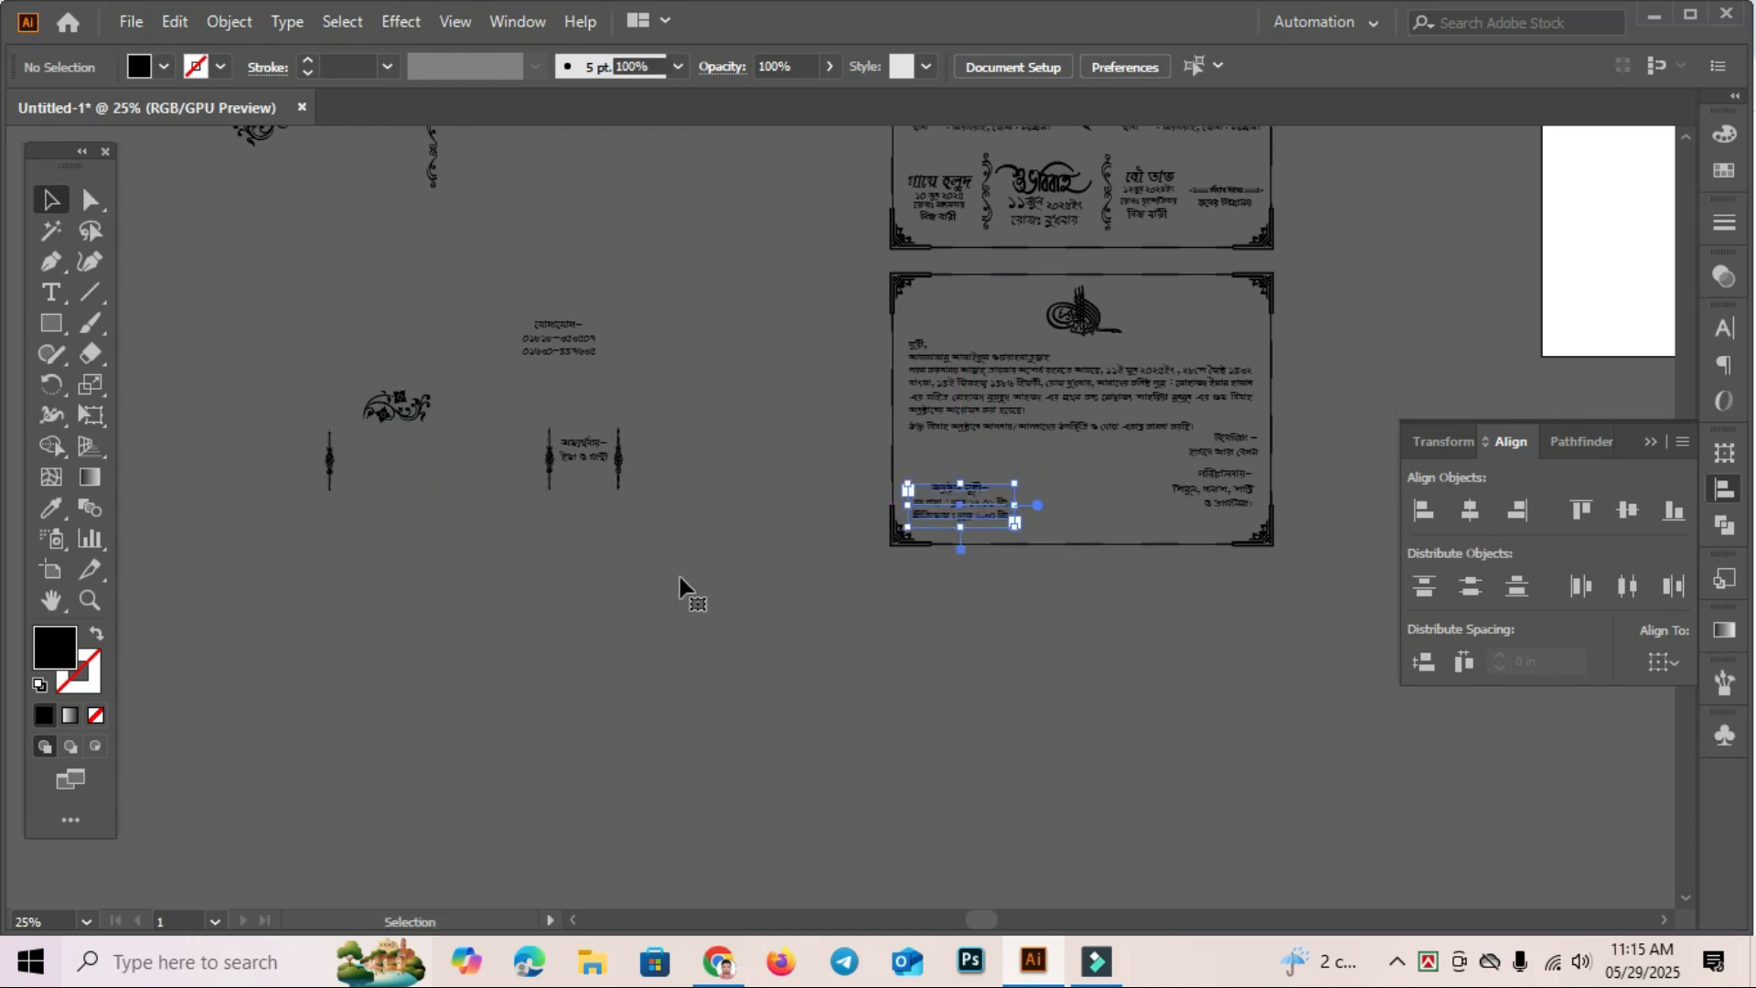
{"action": "left_click", "coordinate": [667, 574]}
{"action": "left_click", "coordinate": [707, 635]}
Place the অভ্যর্থনায় names block between the schedule and the পরিচালনায় block, and shift it right to adjust the spacing.
{"action": "left_click_drag", "start_coordinate": [608, 431], "coordinate": [1204, 579]}
{"action": "left_click", "coordinate": [941, 705]}
{"action": "left_click", "coordinate": [953, 749]}
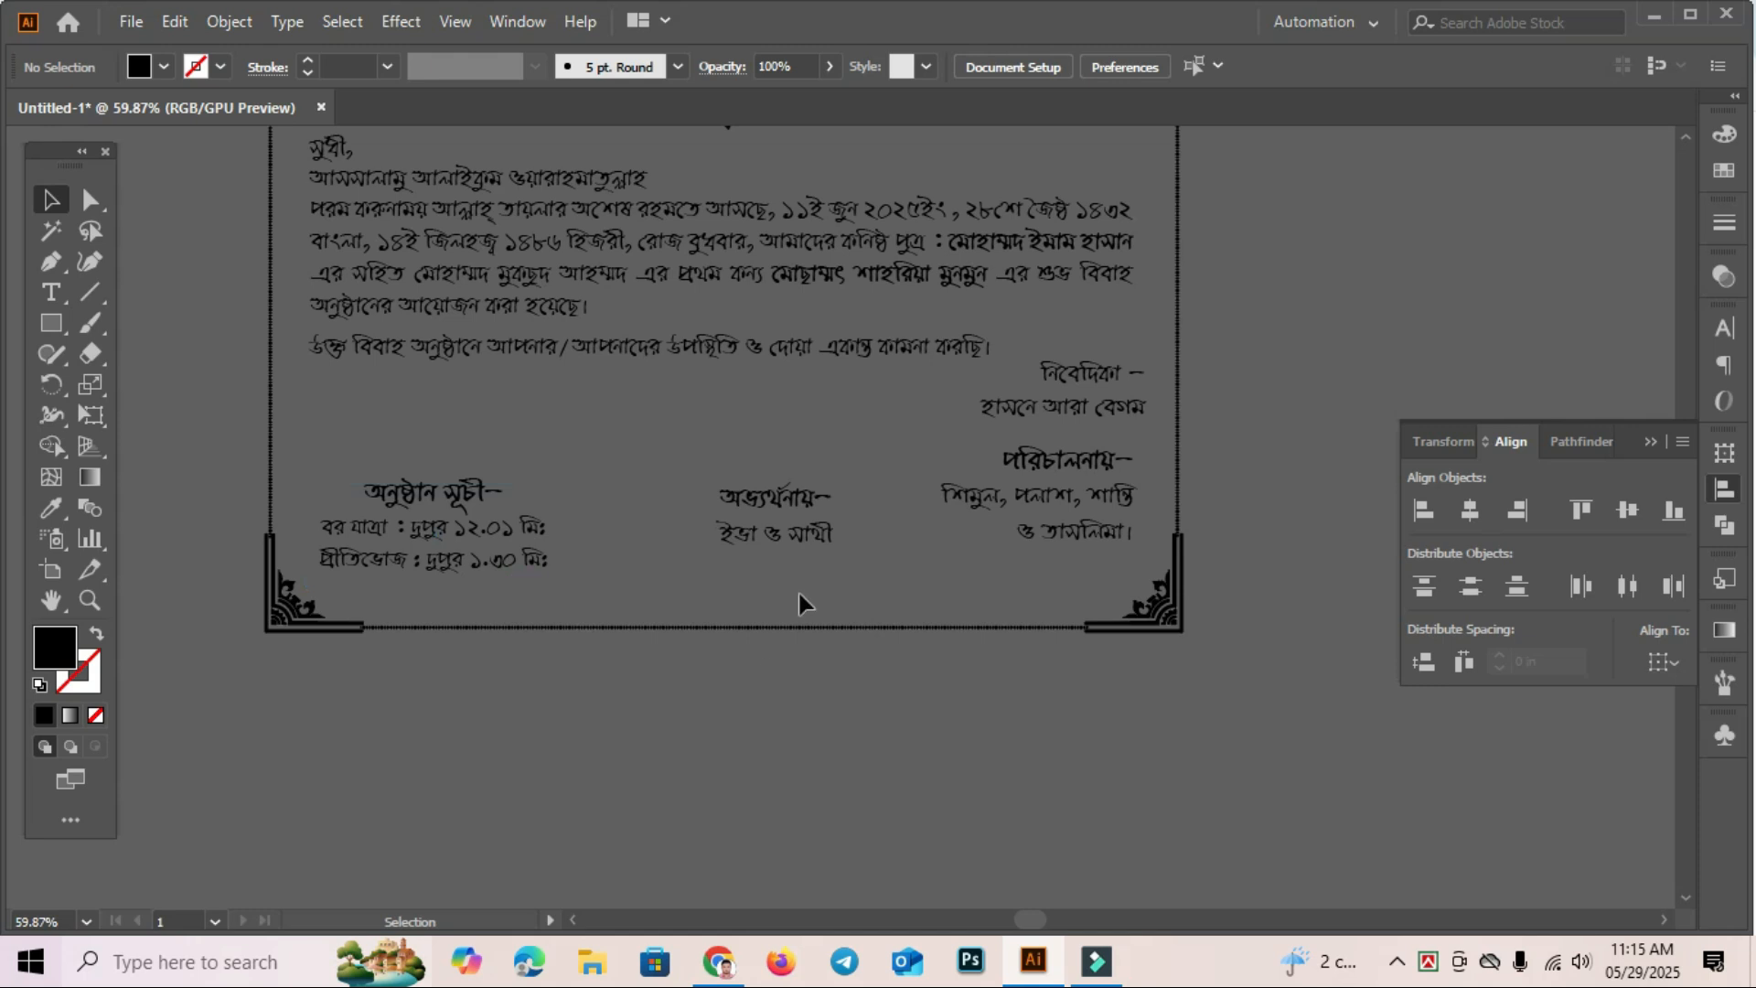
{"action": "left_click_drag", "start_coordinate": [799, 501], "coordinate": [836, 498]}
{"action": "left_click", "coordinate": [880, 759]}
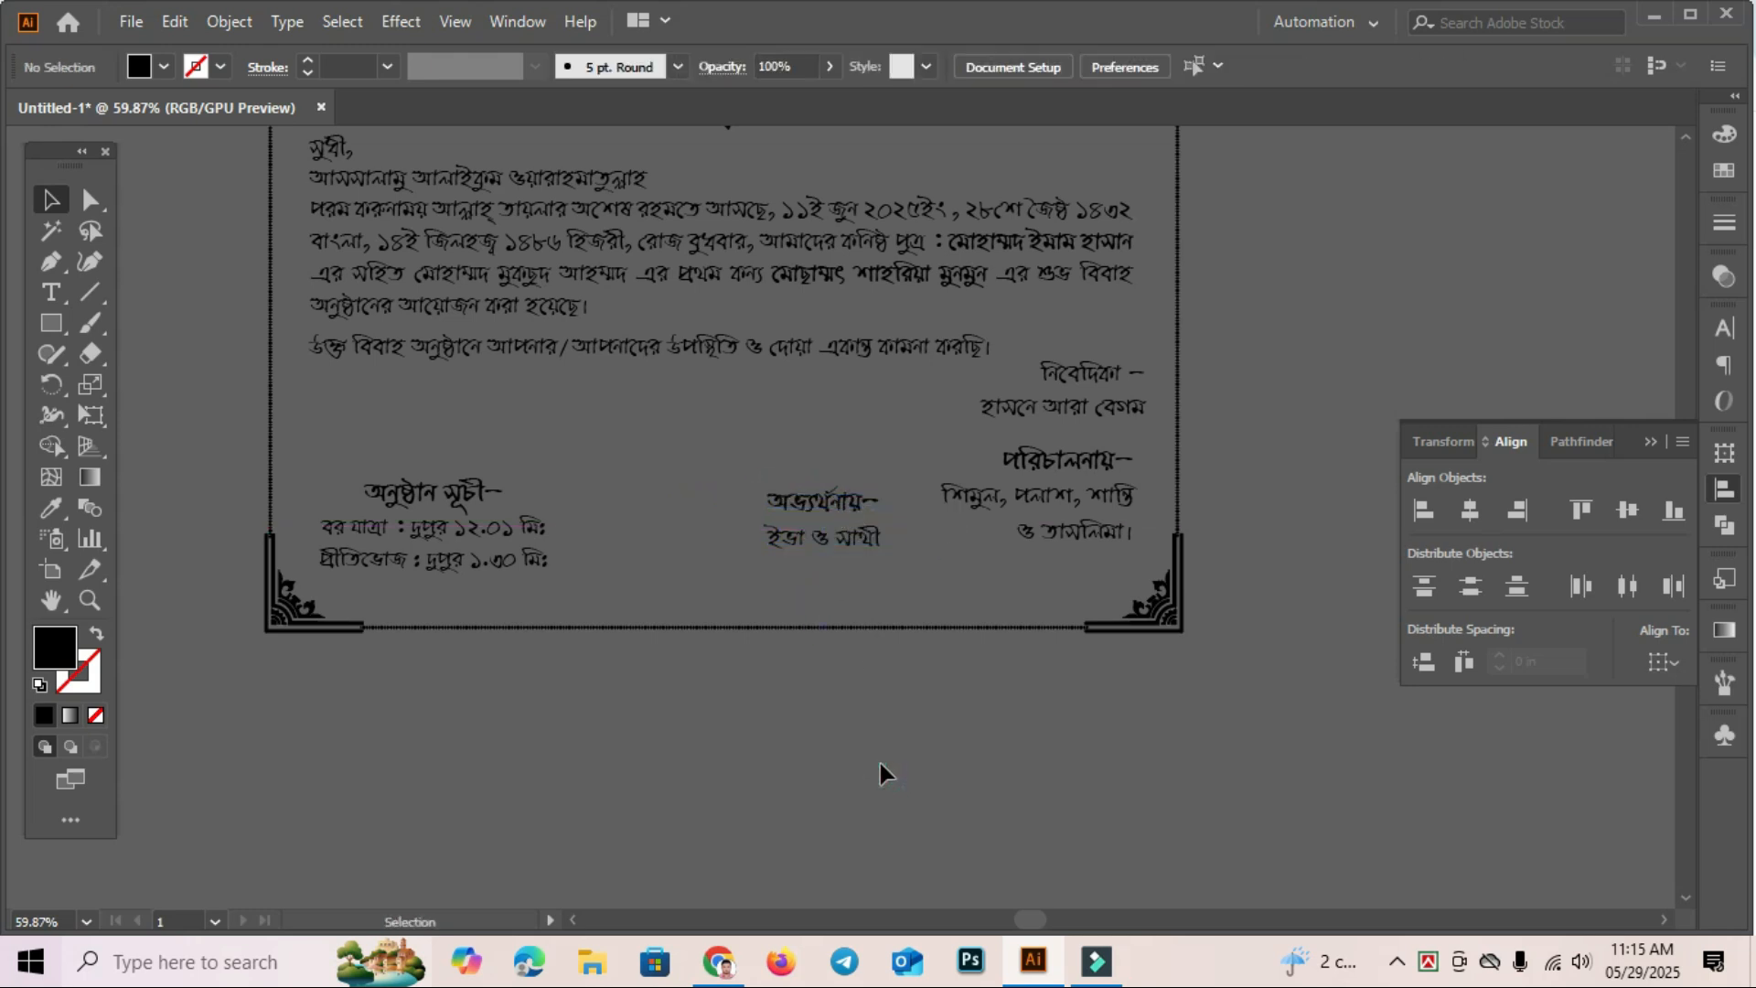
Move the যোগাযোগ contact block into the second frame, between the অনুষ্ঠান সূচী schedule and the অভ্যর্থনায় block.
{"action": "key", "text": "space"}
{"action": "left_click_drag", "start_coordinate": [686, 693], "coordinate": [1246, 738]}
{"action": "left_click_drag", "start_coordinate": [529, 605], "coordinate": [990, 632]}
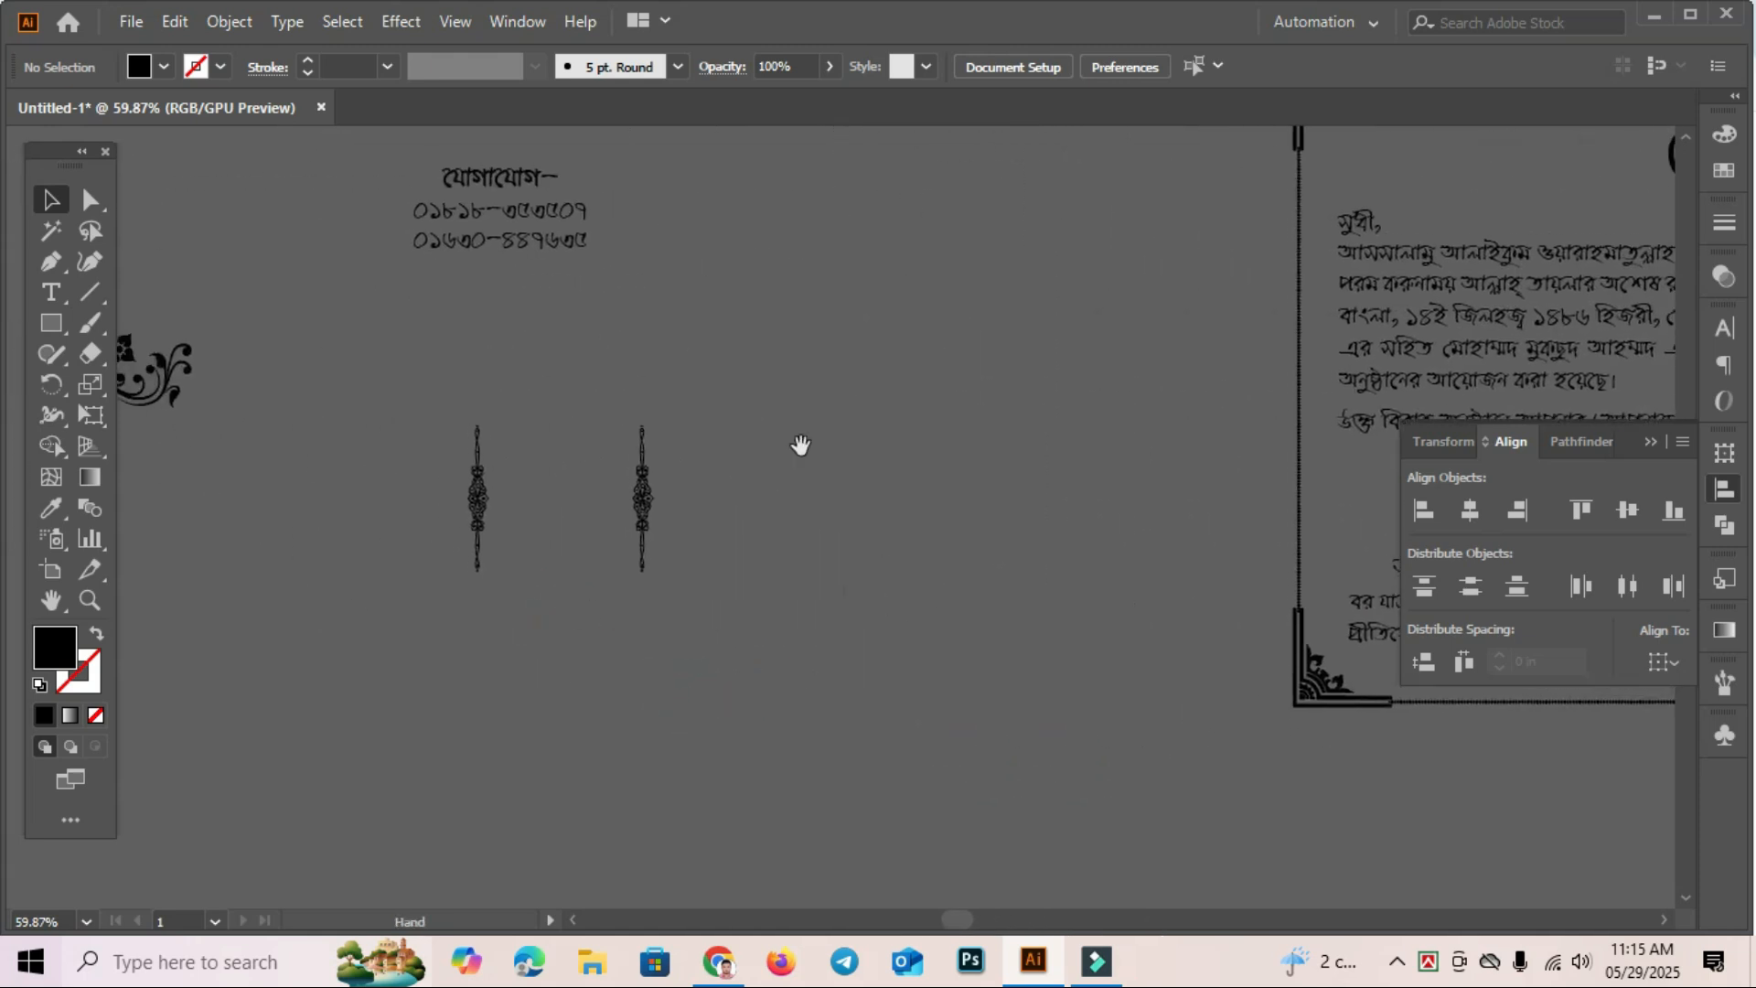
{"action": "left_click_drag", "start_coordinate": [485, 231], "coordinate": [880, 419]}
{"action": "left_click_drag", "start_coordinate": [980, 647], "coordinate": [427, 587]}
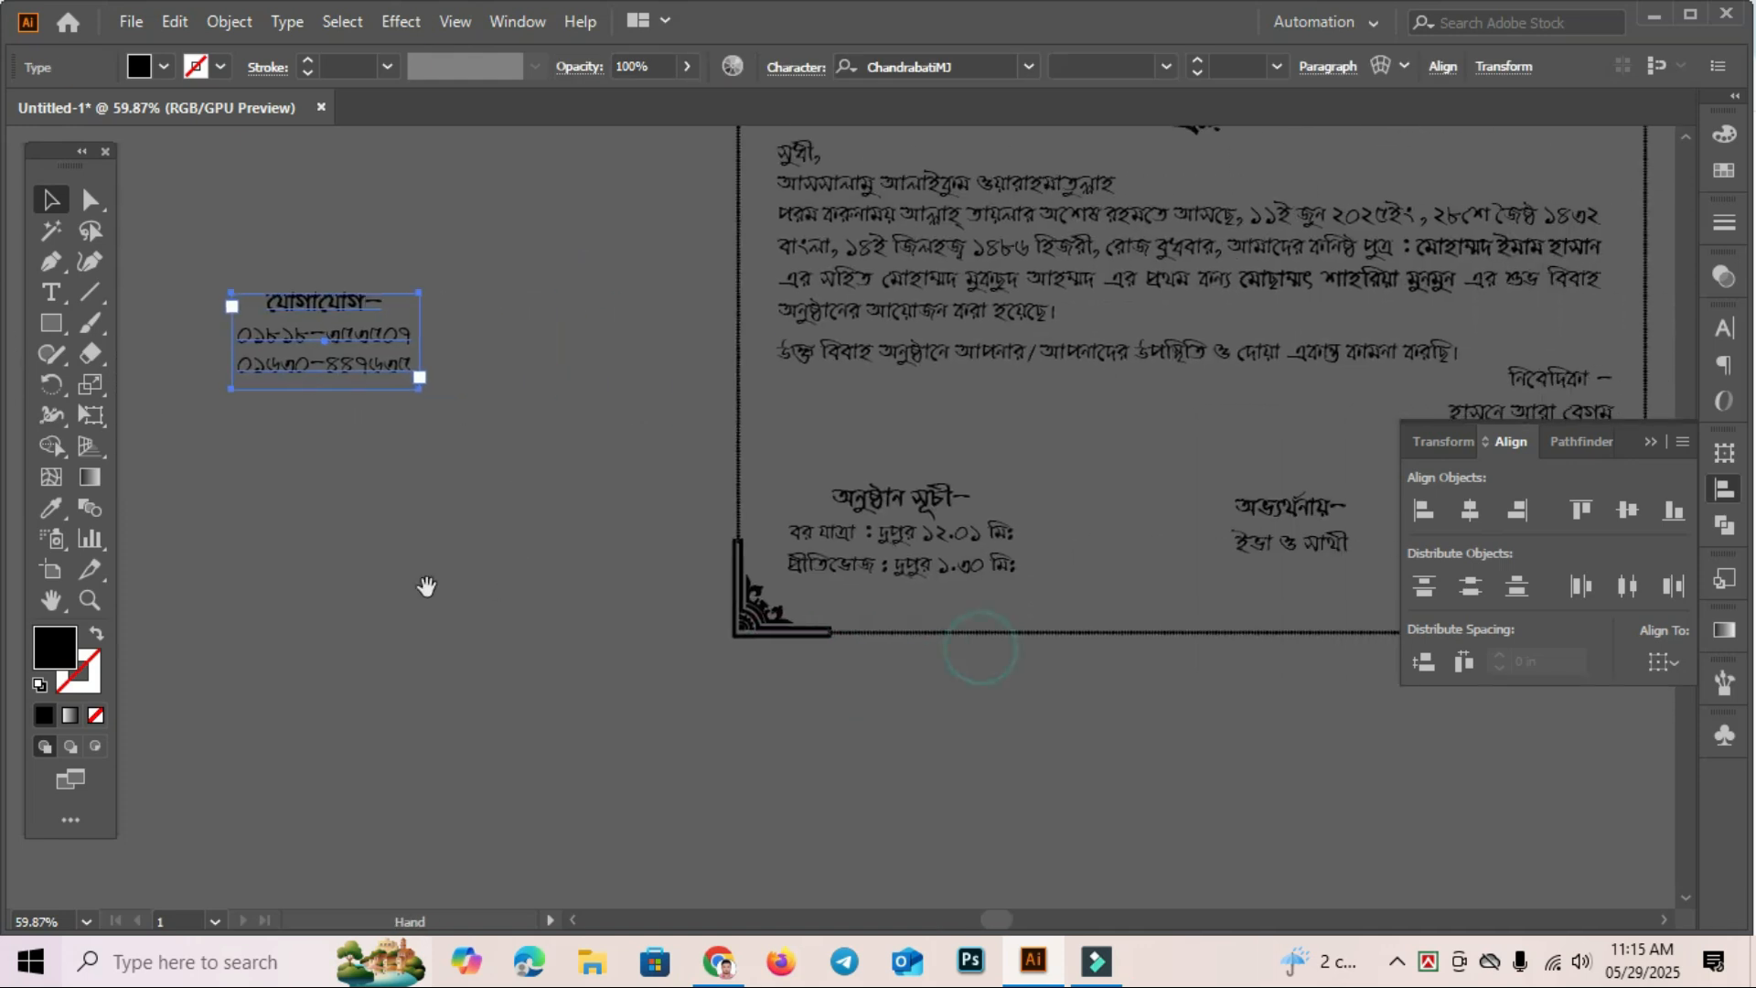
{"action": "left_click_drag", "start_coordinate": [326, 340], "coordinate": [1126, 529]}
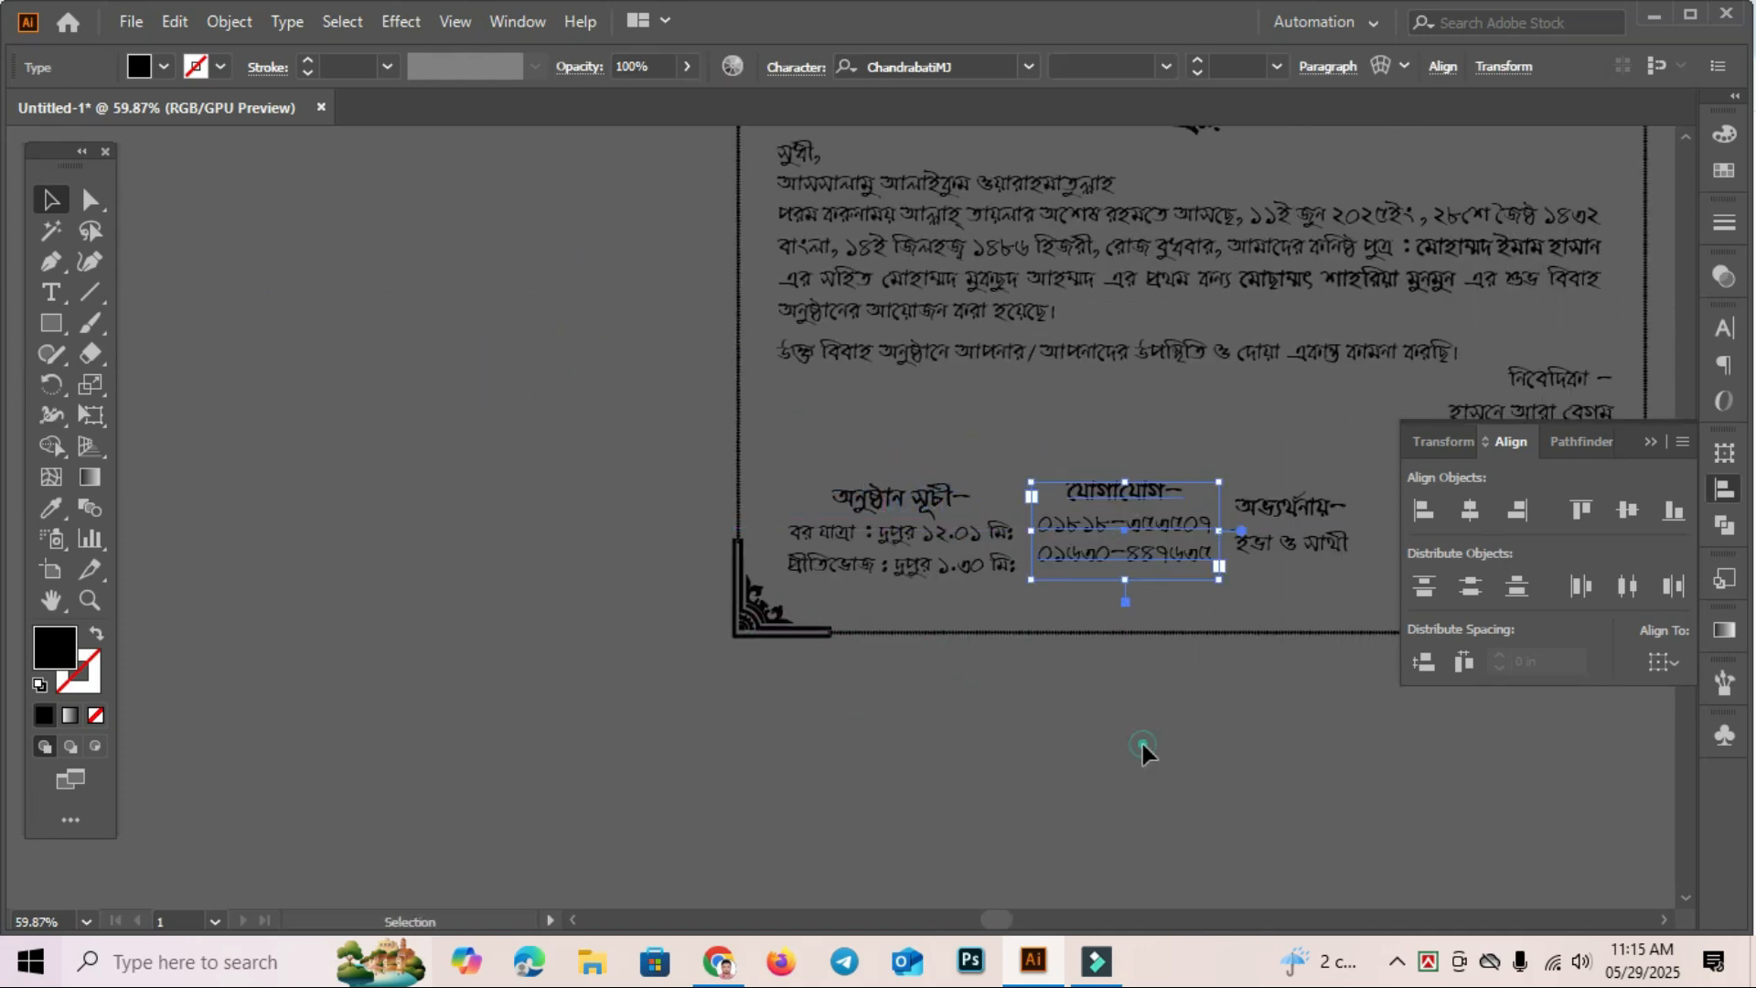
{"action": "left_click", "coordinate": [1143, 744]}
Spread the bottom row of the second frame, shifting the অভ্যর্থনায়, পরিচালনায় and যোগাযোগ blocks right and the schedule slightly left.
{"action": "key", "text": "space"}
{"action": "left_click_drag", "start_coordinate": [1260, 736], "coordinate": [790, 697]}
{"action": "left_click_drag", "start_coordinate": [833, 506], "coordinate": [854, 513]}
{"action": "left_click_drag", "start_coordinate": [1056, 501], "coordinate": [1074, 510]}
{"action": "left_click", "coordinate": [1014, 644]}
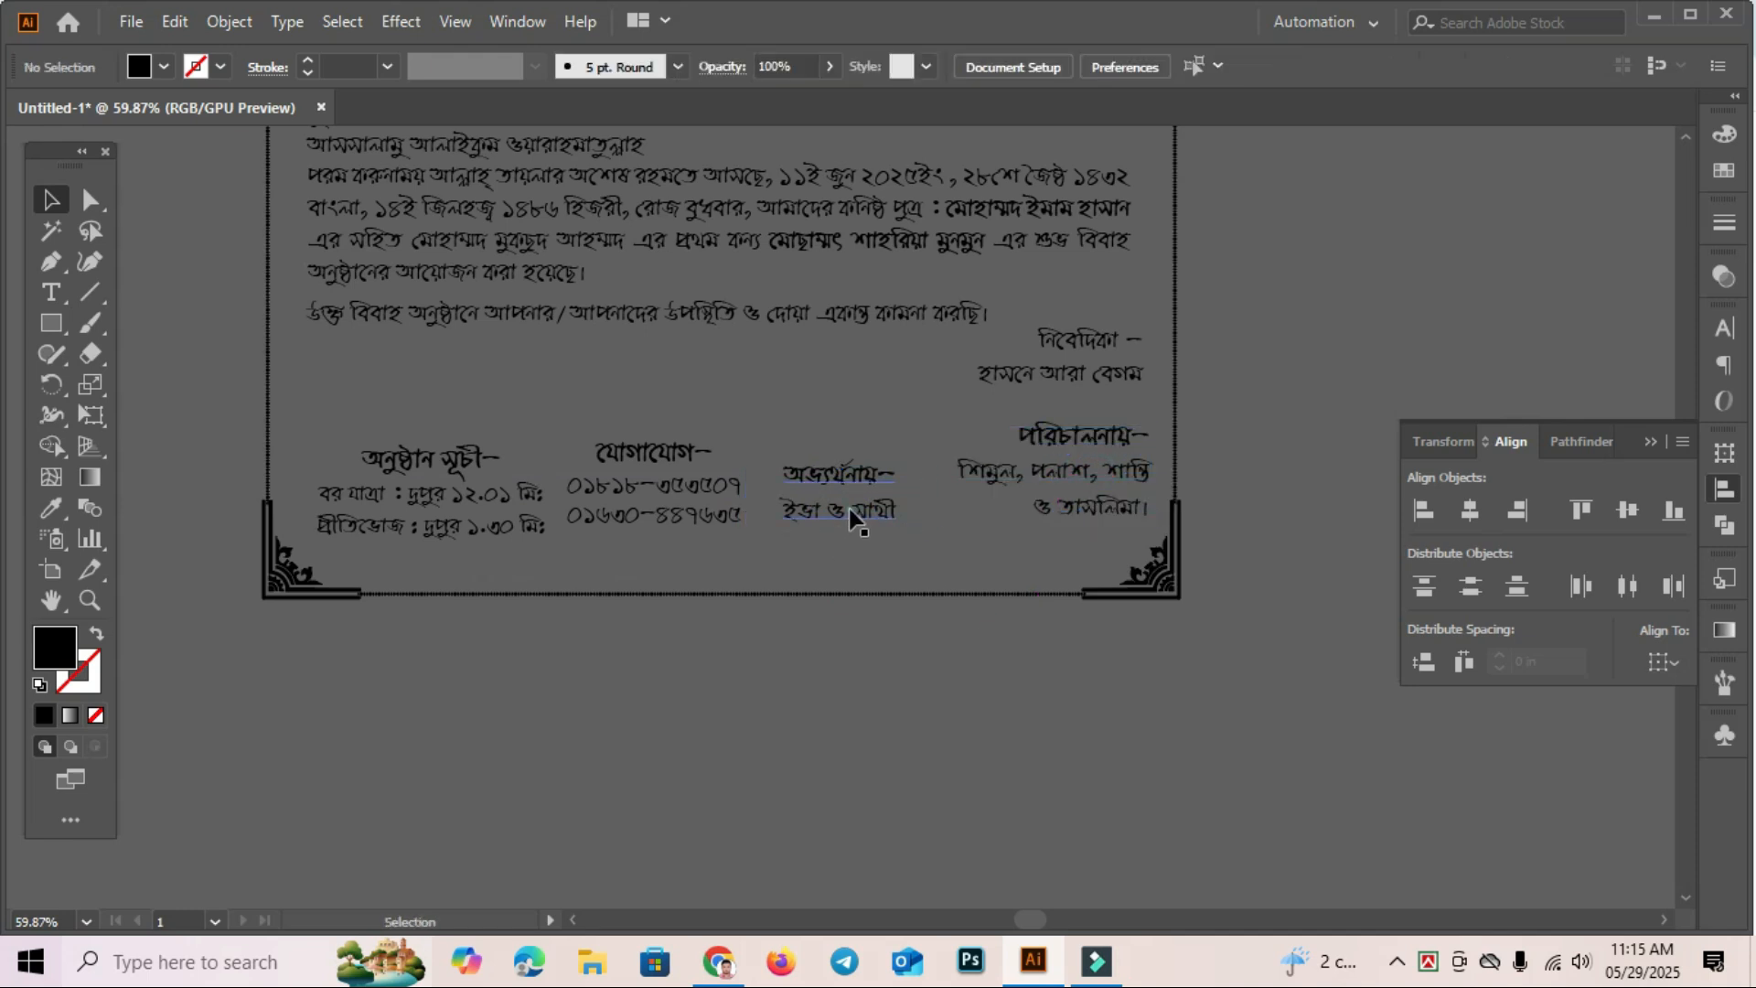
{"action": "left_click_drag", "start_coordinate": [848, 508], "coordinate": [864, 499]}
{"action": "left_click_drag", "start_coordinate": [645, 492], "coordinate": [654, 492]}
{"action": "left_click_drag", "start_coordinate": [488, 495], "coordinate": [480, 496]}
{"action": "left_click", "coordinate": [687, 737]}
Move a vertical ornament from the artwork beside the card into the gap between the schedule and the যোগাযোগ block.
{"action": "key", "text": "space"}
{"action": "left_click_drag", "start_coordinate": [396, 674], "coordinate": [1106, 676]}
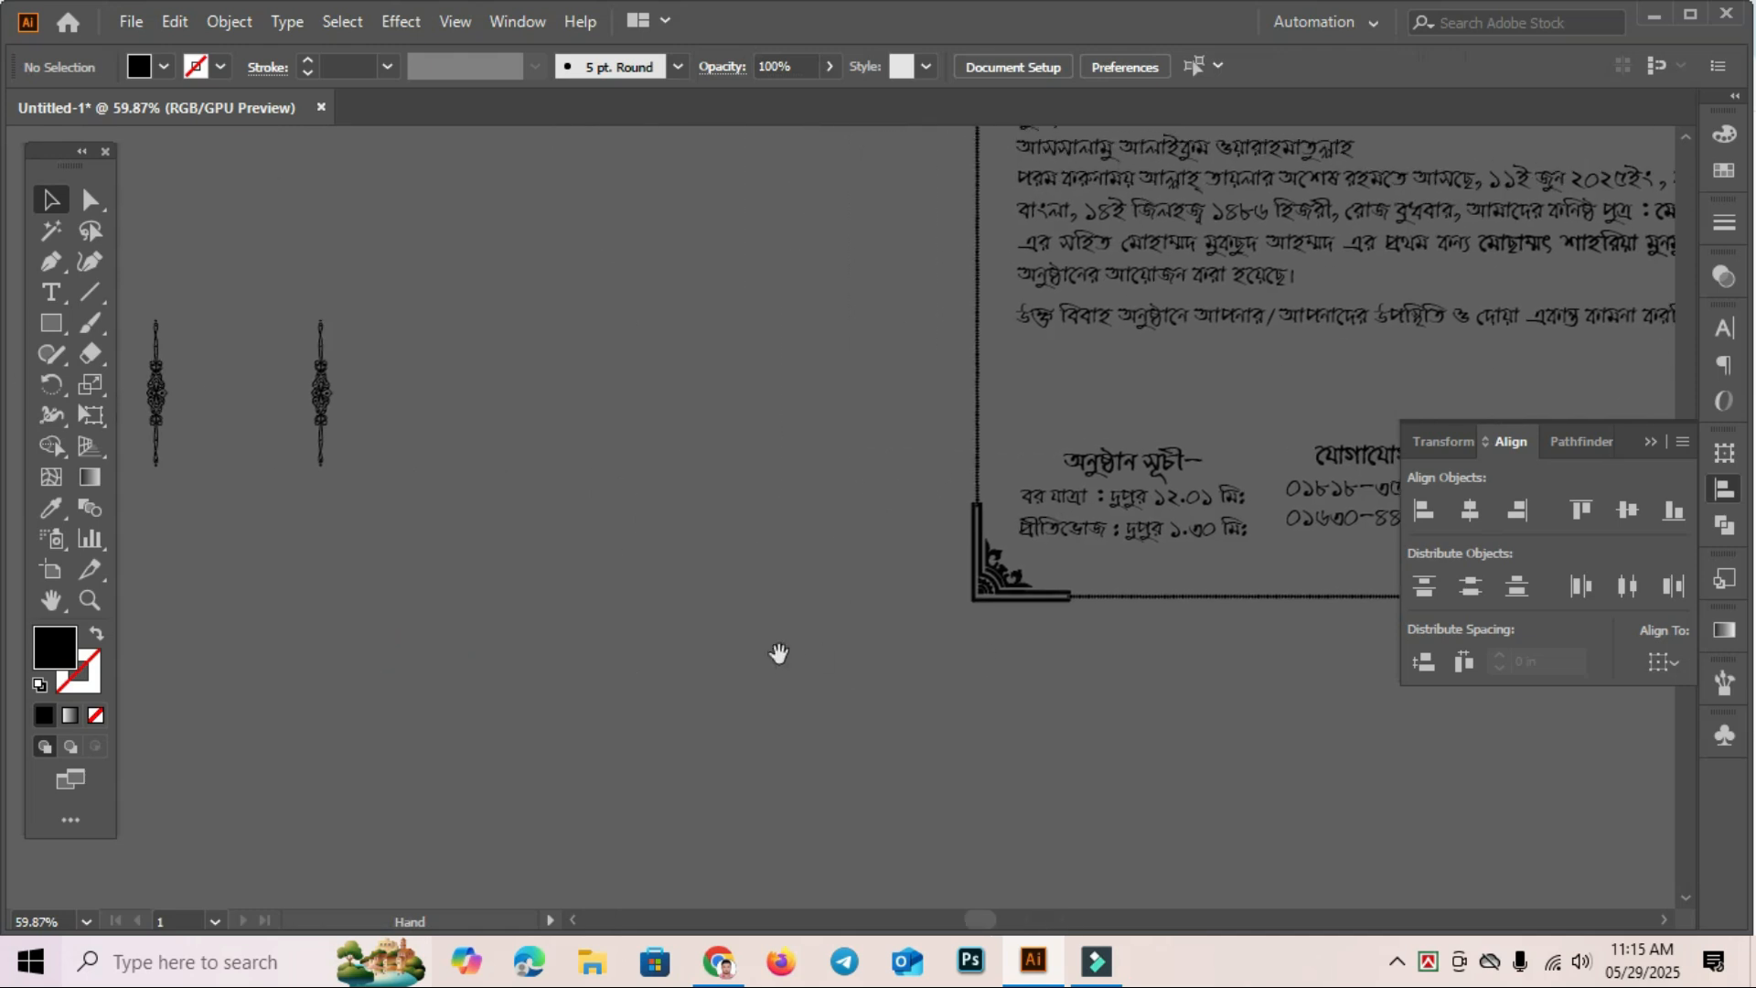
{"action": "left_click_drag", "start_coordinate": [779, 653], "coordinate": [774, 649]}
{"action": "left_click_drag", "start_coordinate": [366, 462], "coordinate": [1310, 560]}
{"action": "left_click", "coordinate": [1190, 856]}
Move a second vertical ornament into the gap between the যোগাযোগ and অভ্যর্থনায় blocks.
{"action": "key", "text": "space"}
{"action": "left_click_drag", "start_coordinate": [741, 681], "coordinate": [1050, 659]}
{"action": "left_click_drag", "start_coordinate": [538, 440], "coordinate": [1171, 557]}
{"action": "left_click", "coordinate": [1134, 725]}
{"action": "key", "text": "space"}
{"action": "left_click_drag", "start_coordinate": [1247, 724], "coordinate": [459, 694]}
{"action": "left_click_drag", "start_coordinate": [361, 517], "coordinate": [1052, 497]}
{"action": "left_click", "coordinate": [1072, 746]}
Copy the second vertical ornament into the gap between the অভ্যর্থনায় and পরিচালনায় blocks.
{"action": "key", "text": "space"}
{"action": "left_click_drag", "start_coordinate": [1177, 747], "coordinate": [823, 744]}
{"action": "left_click_drag", "start_coordinate": [692, 515], "coordinate": [866, 519]}
{"action": "left_click", "coordinate": [878, 787]}
Align the bottom edges of the three vertical ornaments in the second frame.
{"action": "left_click", "coordinate": [481, 508]}
{"action": "left_click", "coordinate": [695, 492], "text": "shift"}
{"action": "left_click", "coordinate": [864, 492], "text": "shift"}
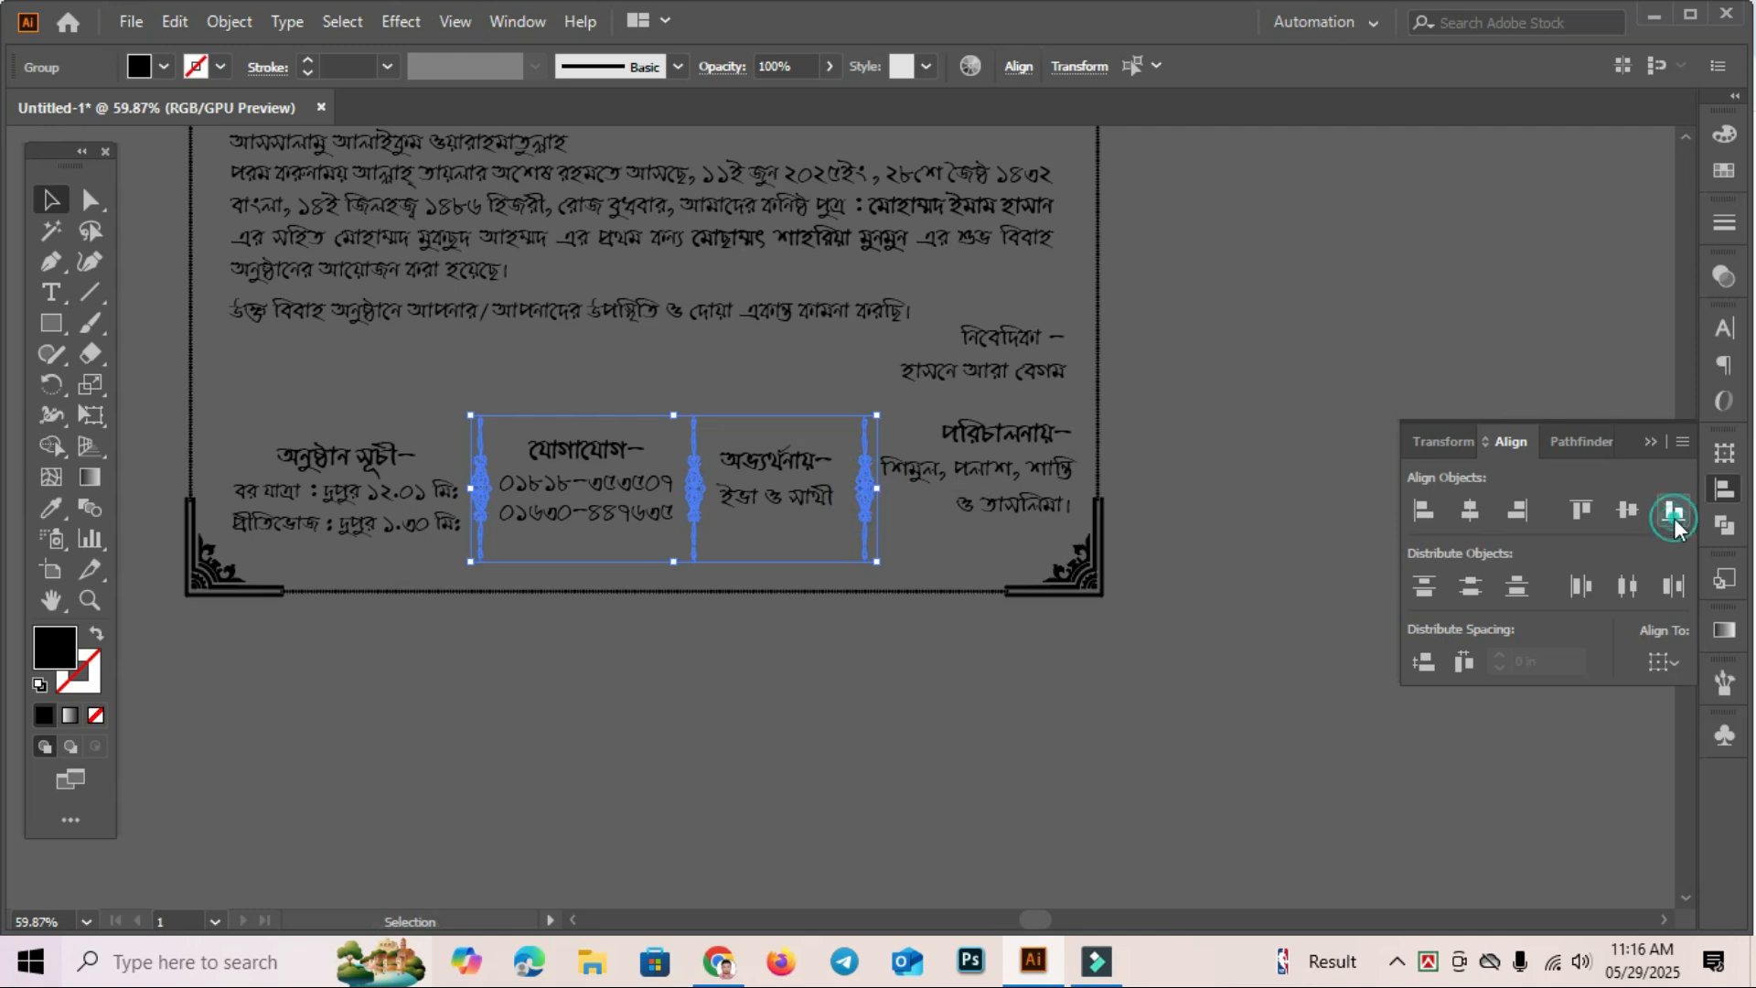
{"action": "left_click", "coordinate": [883, 704]}
Shift the অনুষ্ঠান সূচী schedule block slightly up and left, away from the first ornament.
{"action": "left_click", "coordinate": [997, 480]}
{"action": "left_click", "coordinate": [933, 705]}
{"action": "left_click", "coordinate": [576, 500]}
{"action": "left_click", "coordinate": [782, 486]}
{"action": "left_click", "coordinate": [970, 481]}
{"action": "left_click", "coordinate": [864, 712]}
{"action": "left_click_drag", "start_coordinate": [565, 728], "coordinate": [850, 762]}
{"action": "left_click", "coordinate": [628, 554]}
{"action": "left_click_drag", "start_coordinate": [628, 553], "coordinate": [622, 527]}
{"action": "left_click", "coordinate": [773, 720]}
{"action": "left_click", "coordinate": [819, 546]}
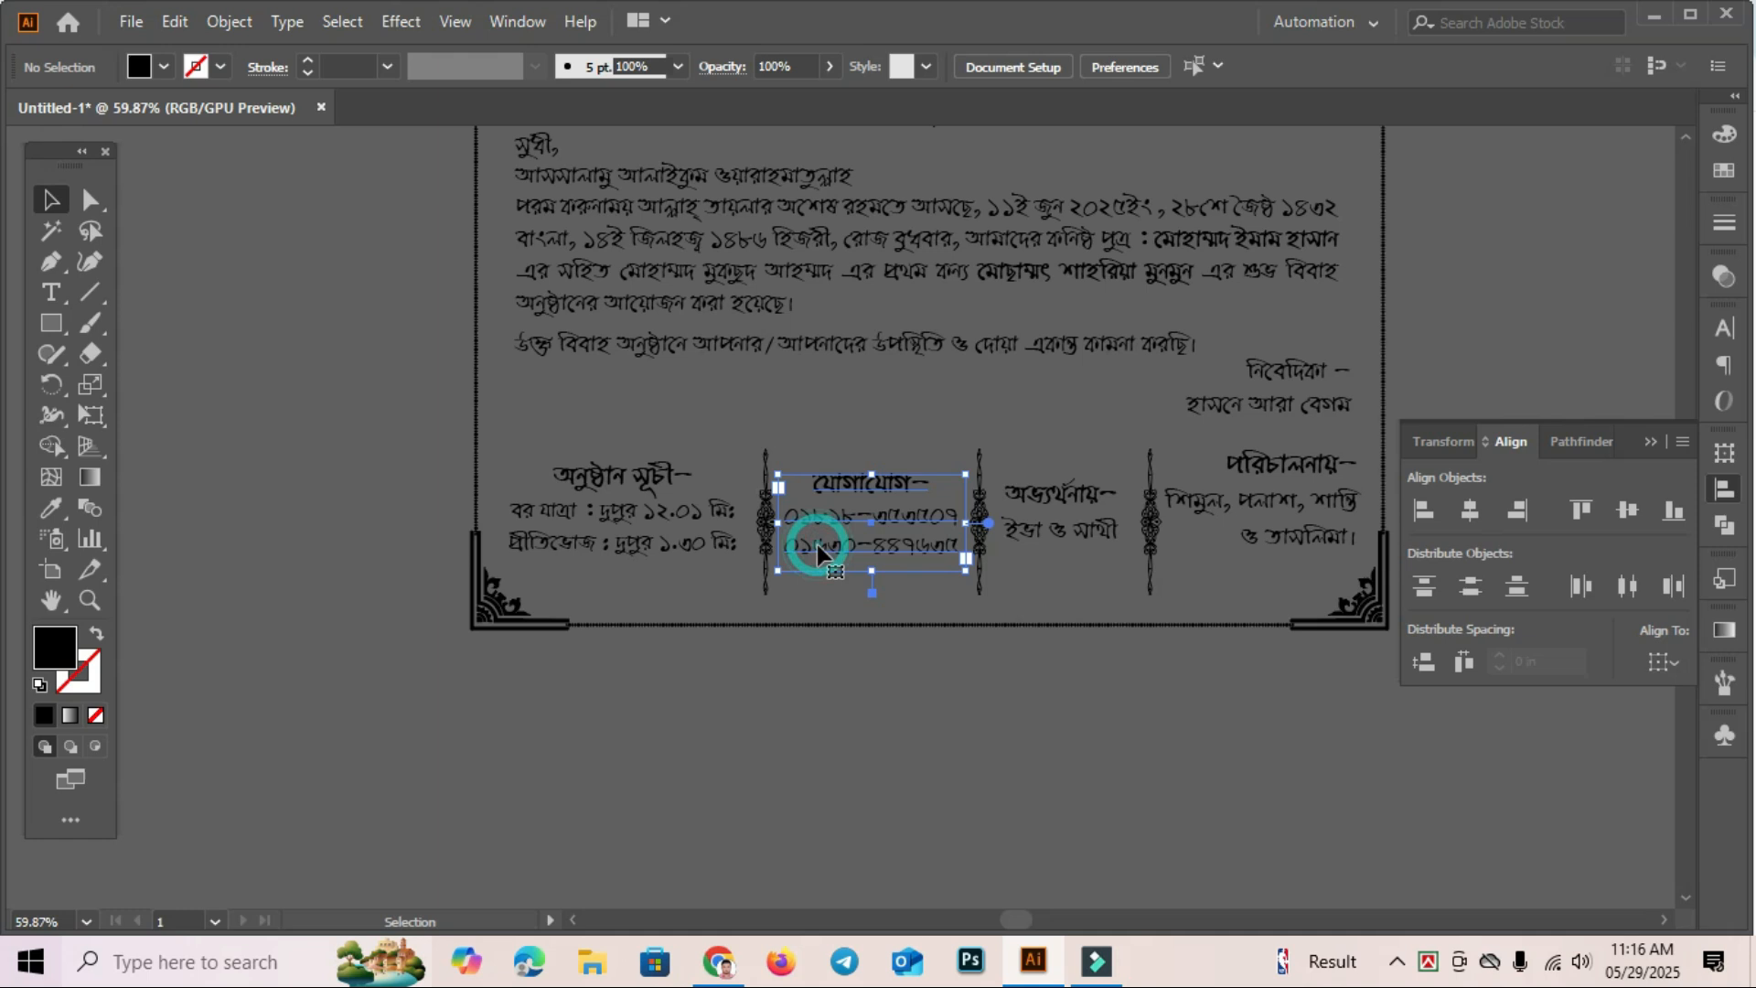
Nudge the ornament between the schedule and the যোগাযোগ block slightly left.
{"action": "left_click", "coordinate": [766, 526]}
{"action": "left_click", "coordinate": [818, 873]}
{"action": "left_click", "coordinate": [767, 537]}
{"action": "key", "text": "Left"}
{"action": "key", "text": "Left"}
{"action": "key", "text": "Left"}
{"action": "left_click", "coordinate": [934, 740]}
{"action": "left_click", "coordinate": [897, 542]}
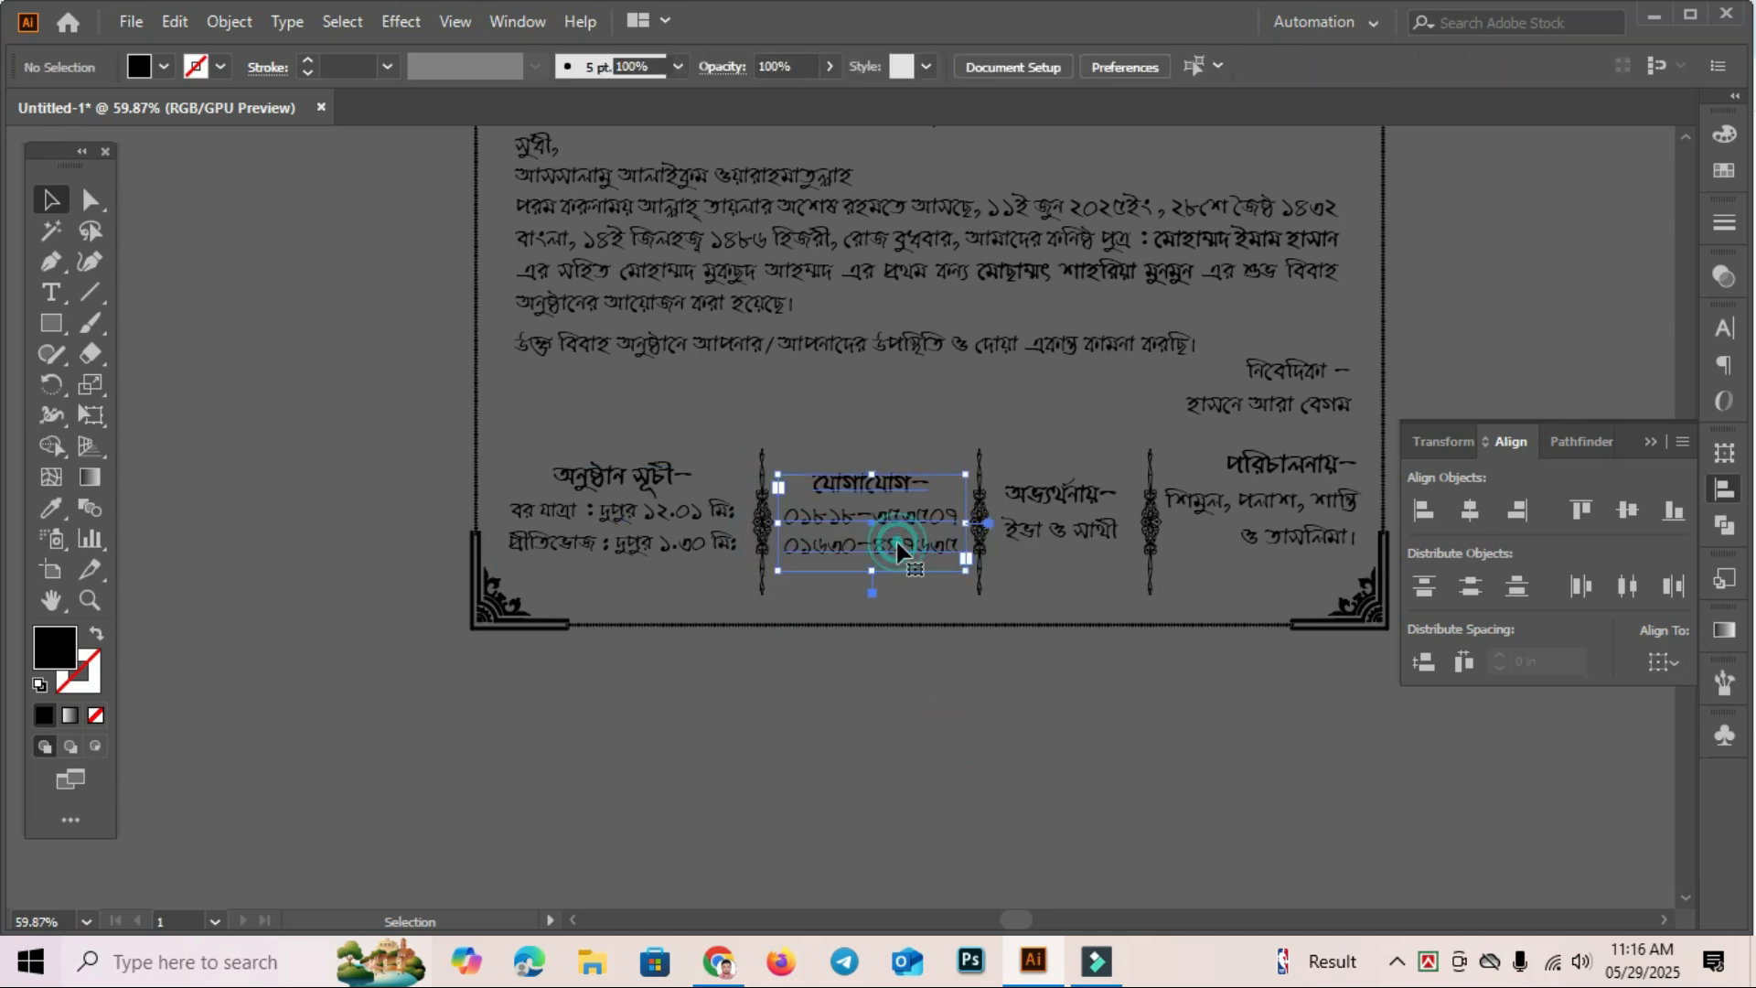
{"action": "left_click", "coordinate": [1081, 521]}
{"action": "left_click", "coordinate": [1070, 737]}
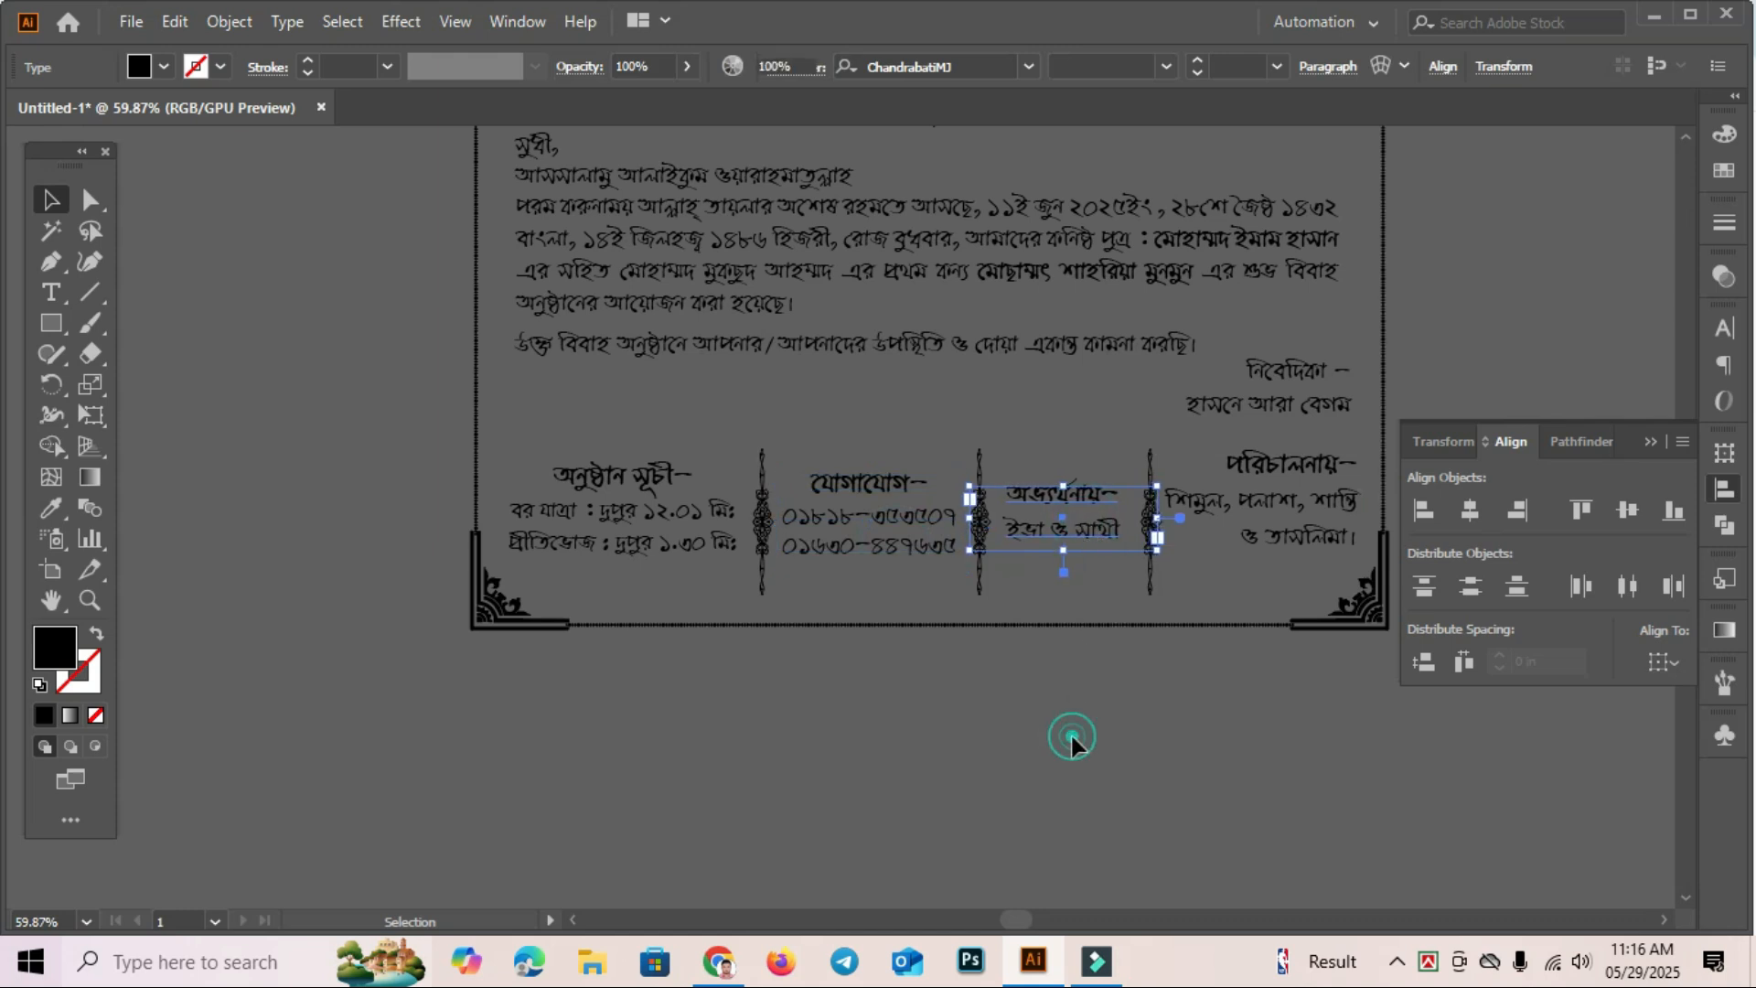
Switch to Chrome and look through the Bengali fonts on the first page of lipighor.com's free font list.
{"action": "scroll", "coordinate": [847, 655], "scroll_direction": "up", "scroll_amount": 5}
{"action": "scroll", "coordinate": [846, 655], "scroll_direction": "right", "scroll_amount": 2}
{"action": "left_click_drag", "start_coordinate": [902, 362], "coordinate": [914, 521]}
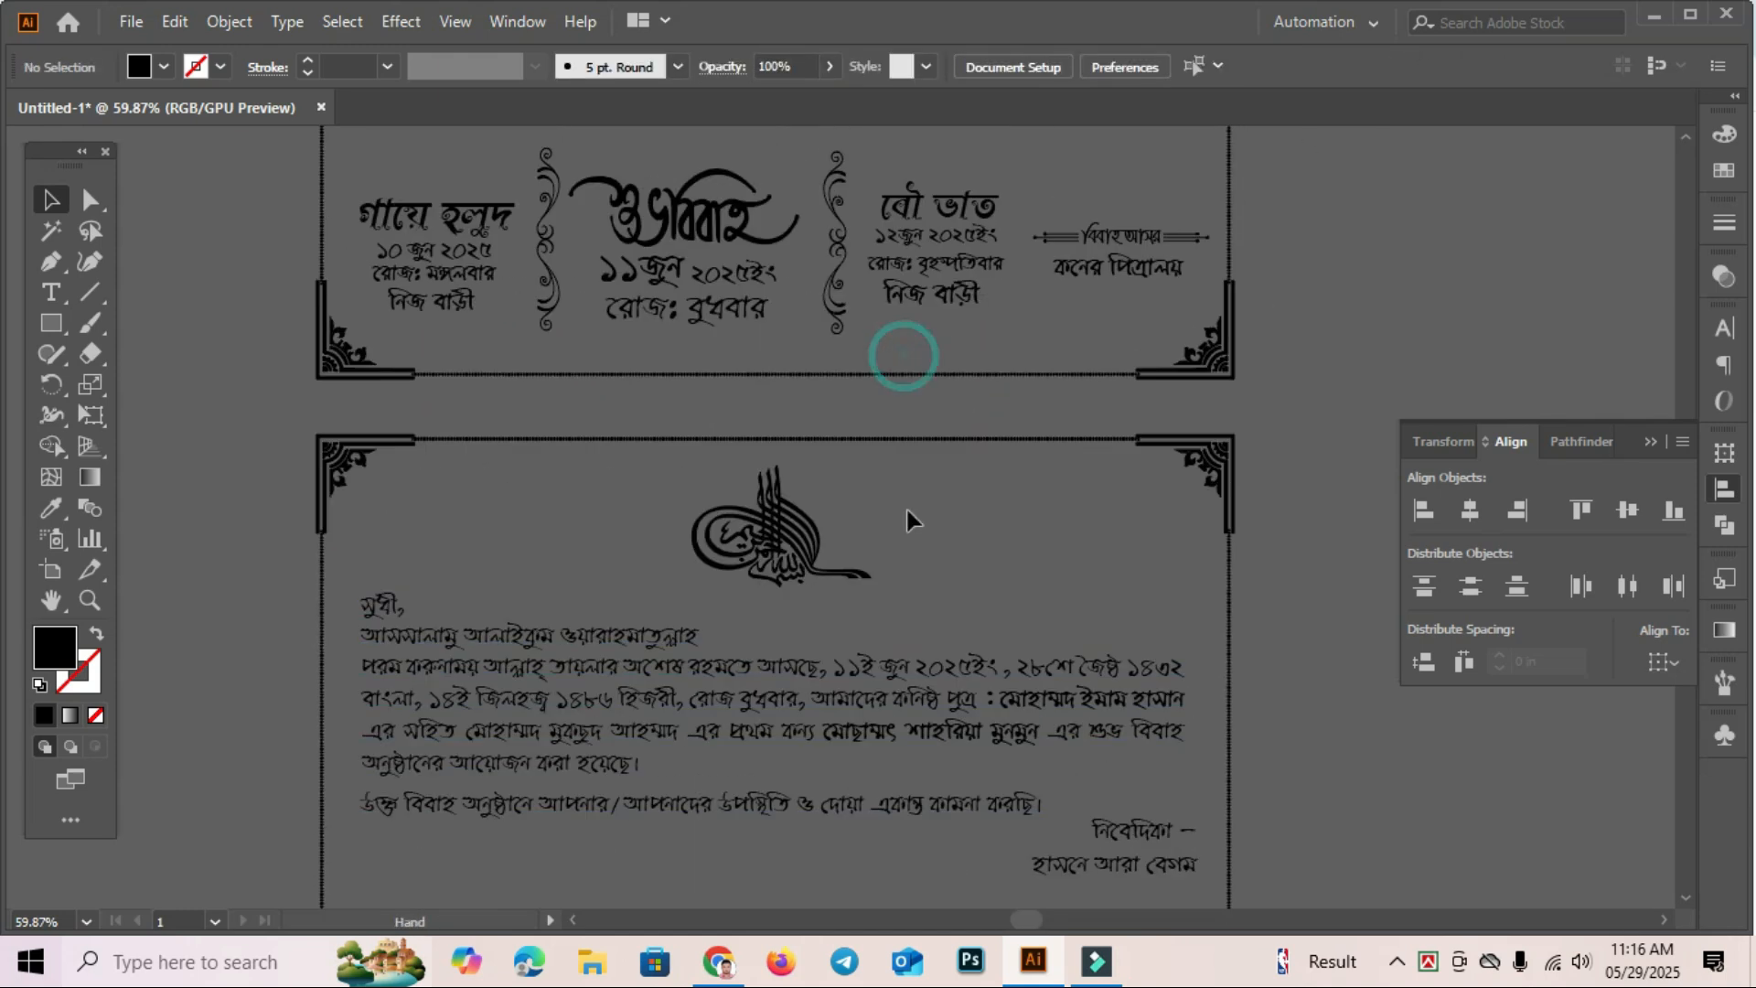
{"action": "left_click", "coordinate": [719, 960]}
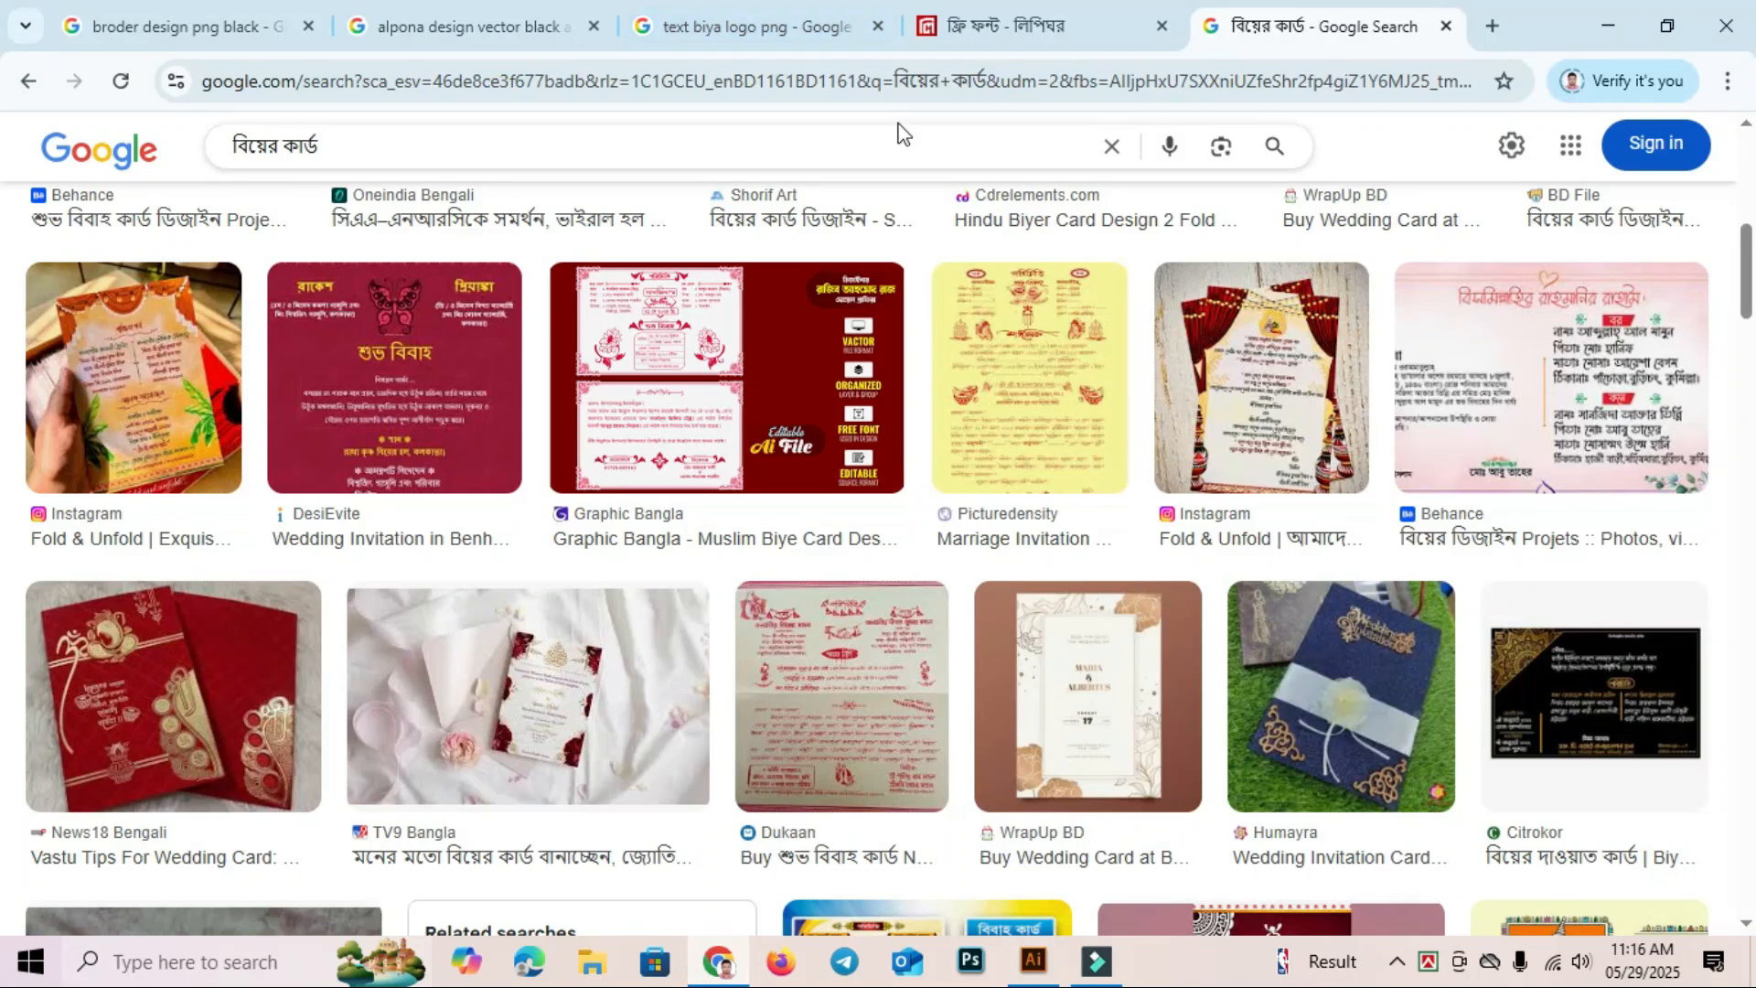
{"action": "left_click", "coordinate": [1019, 18]}
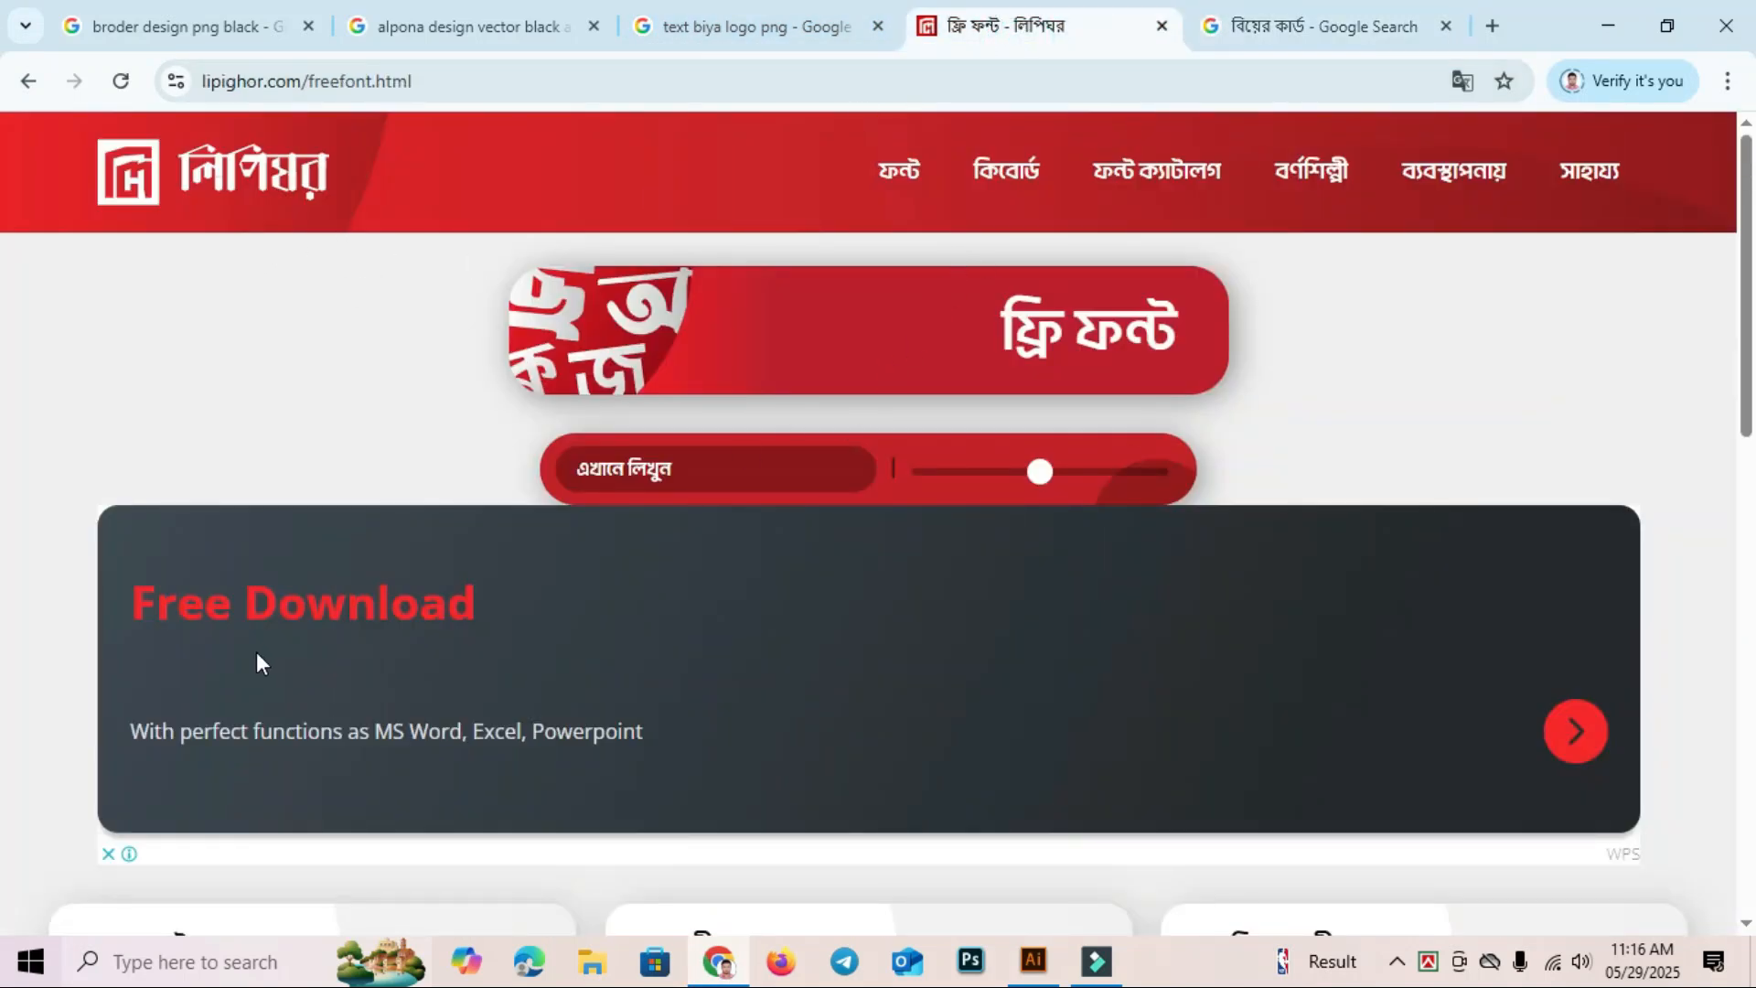
{"action": "scroll", "coordinate": [764, 636], "scroll_direction": "down", "scroll_amount": 7}
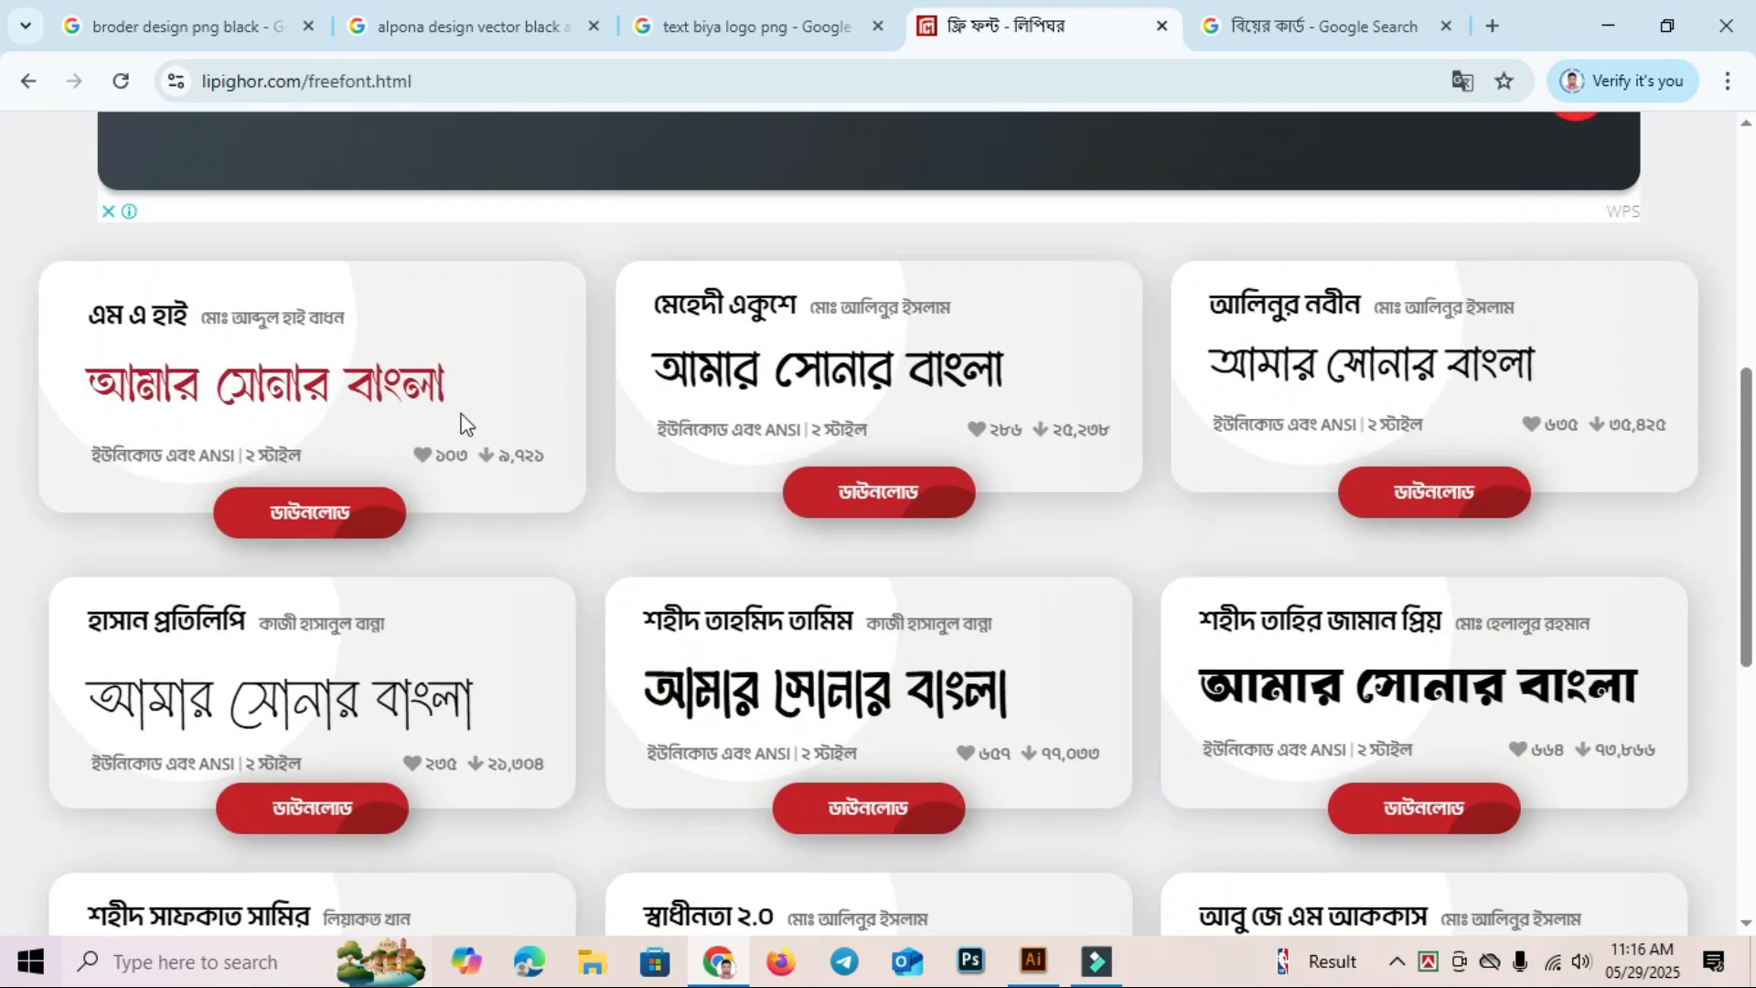
{"action": "scroll", "coordinate": [1498, 606], "scroll_direction": "down", "scroll_amount": 3}
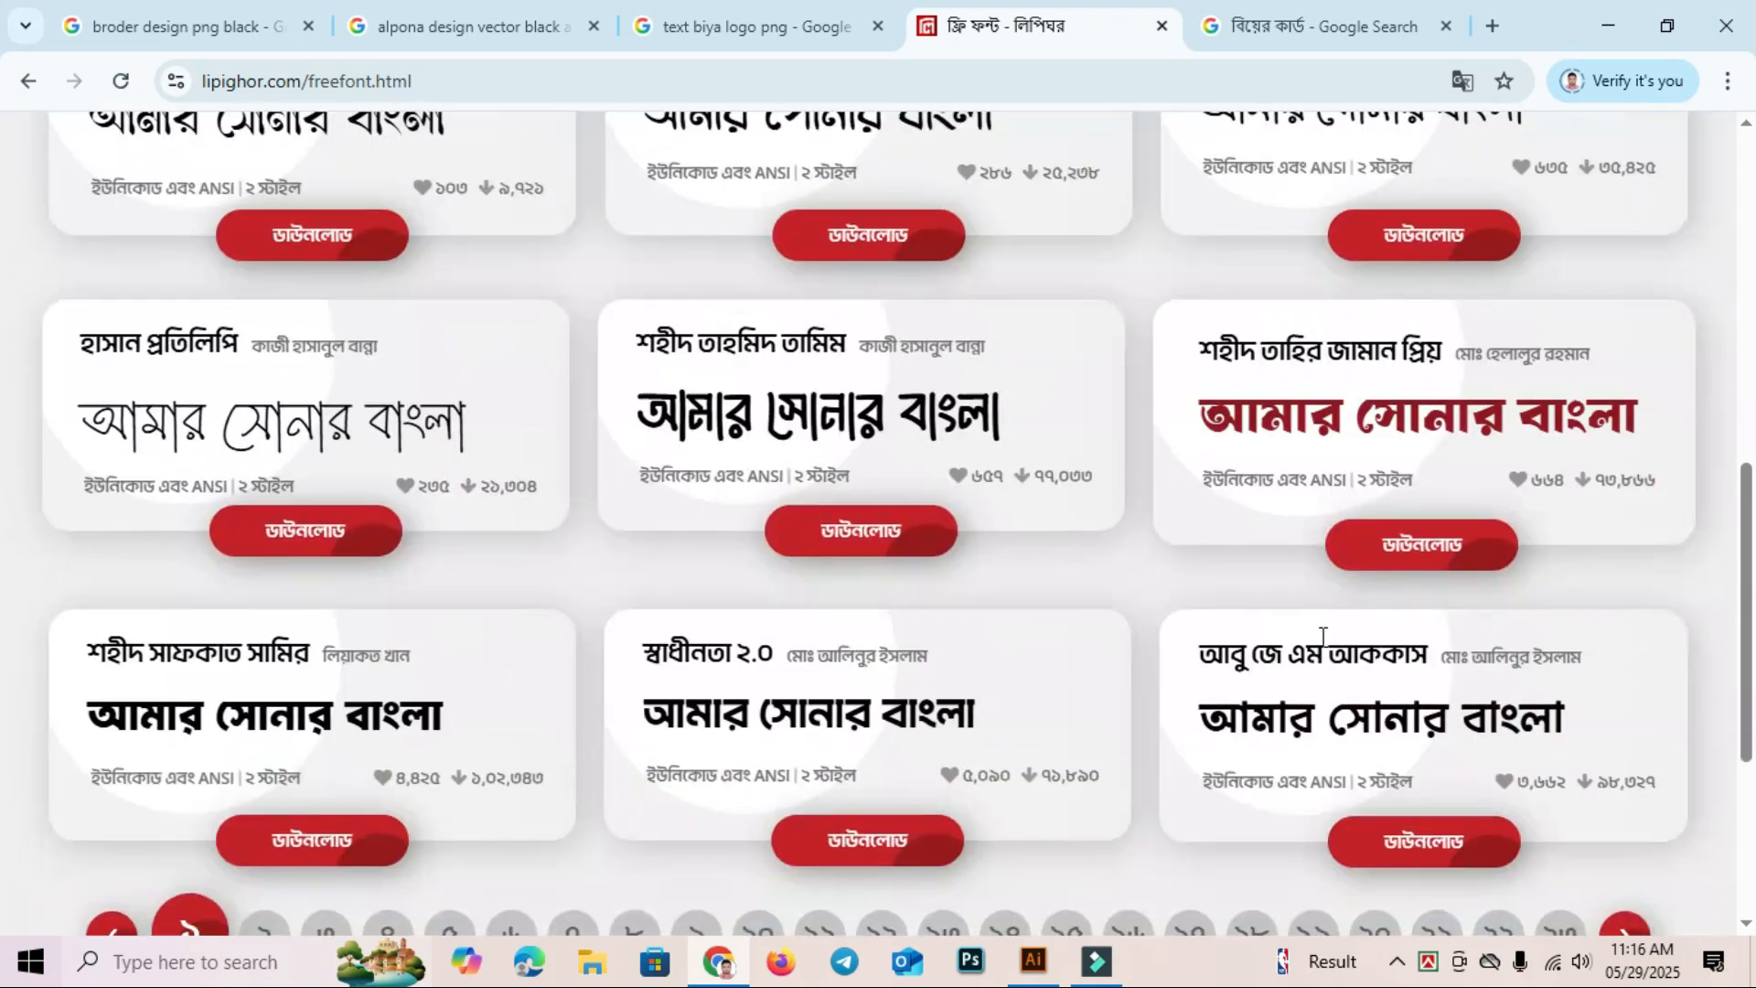
{"action": "scroll", "coordinate": [909, 772], "scroll_direction": "down", "scroll_amount": 4}
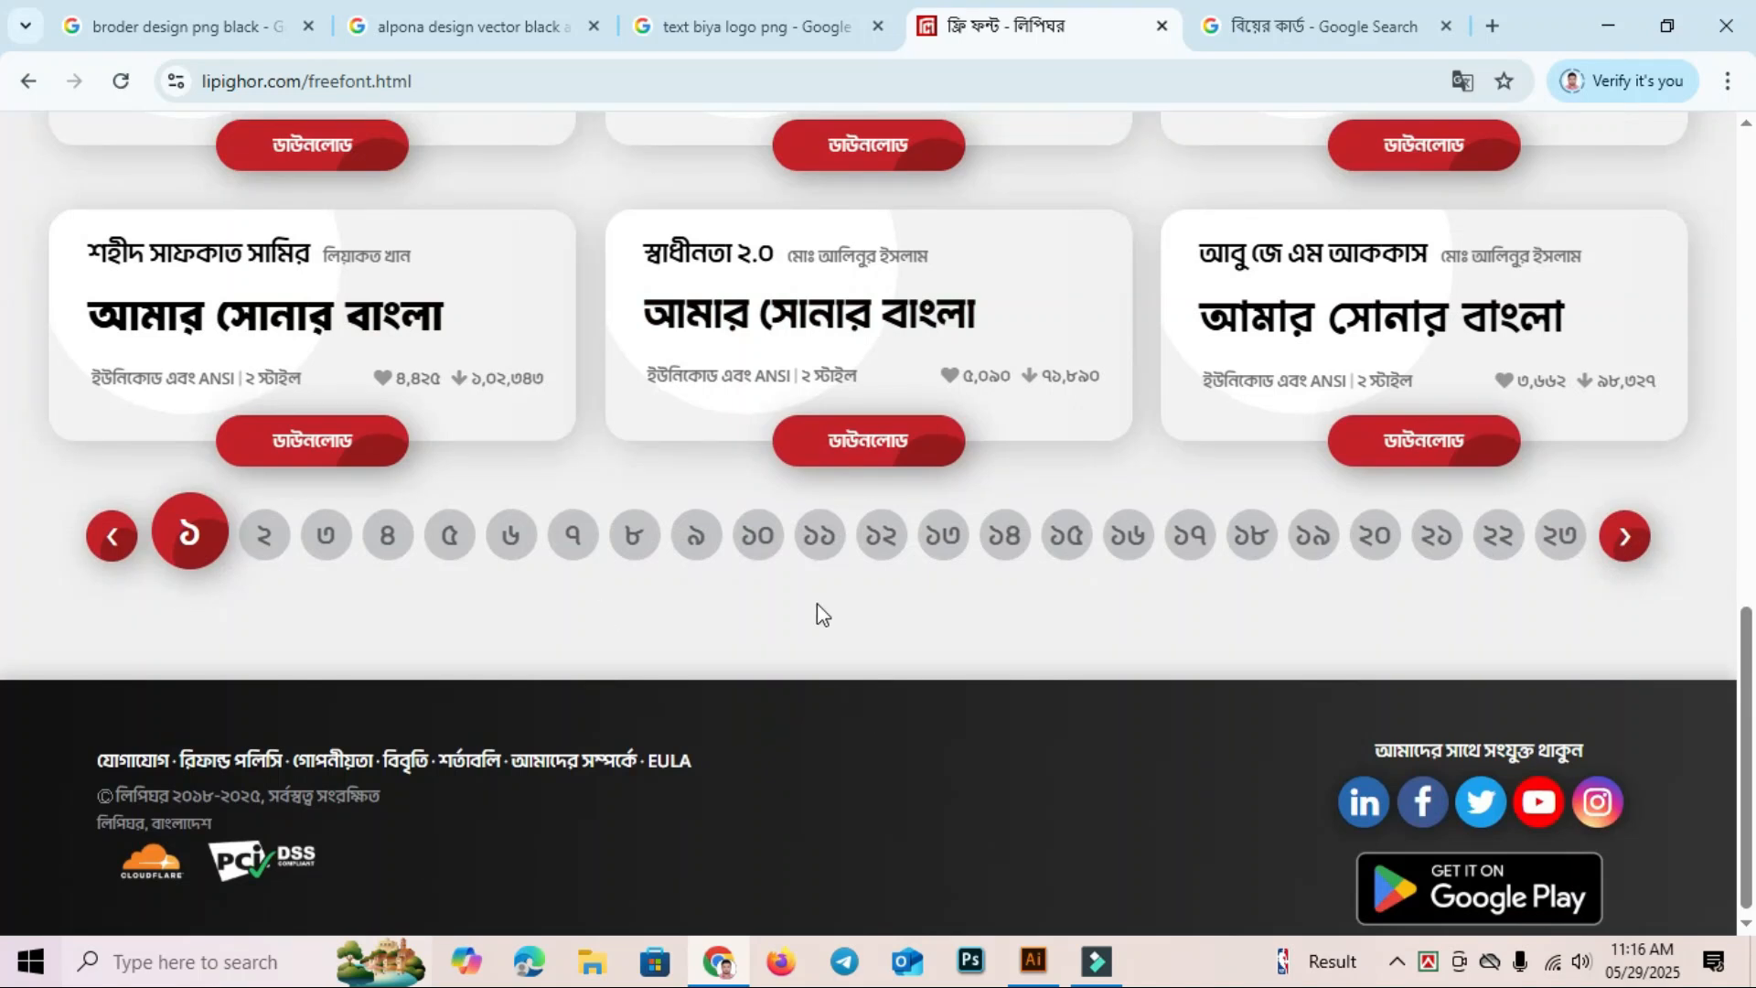
{"action": "scroll", "coordinate": [1431, 617], "scroll_direction": "up", "scroll_amount": 4}
{"action": "scroll", "coordinate": [1431, 617], "scroll_direction": "up", "scroll_amount": 2}
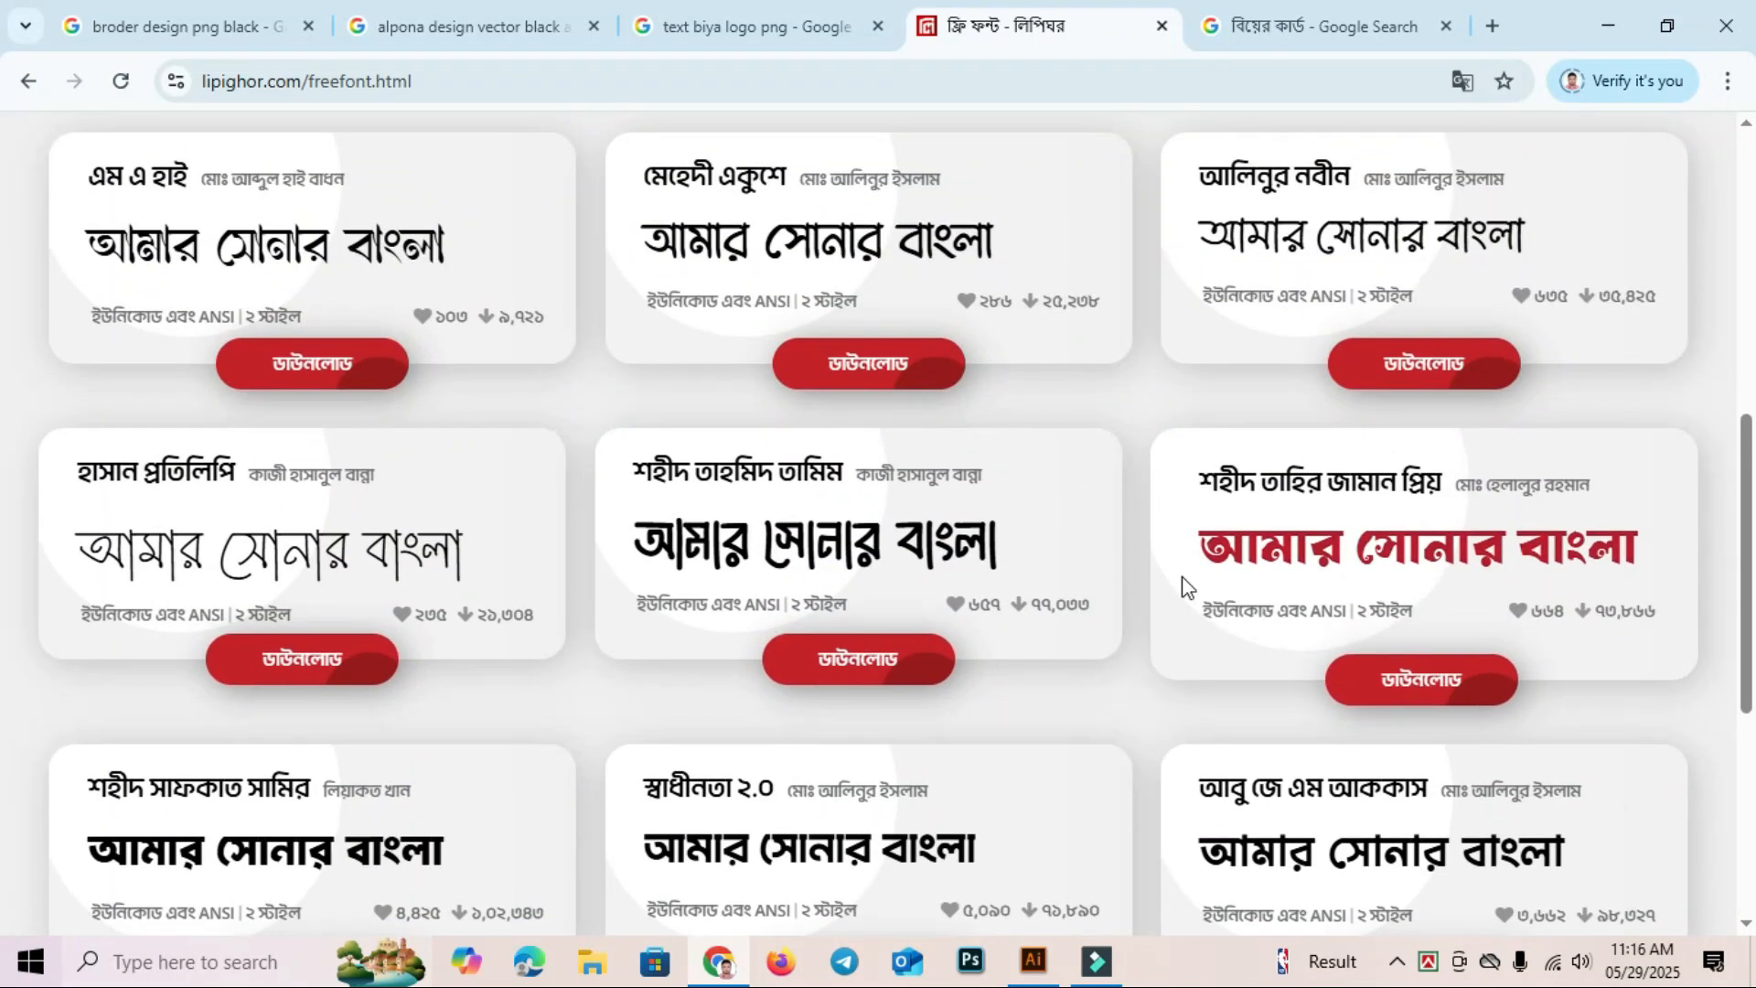
Switch back to Illustrator and place the spare vertical scroll divider in the first frame, between the বৌ ভাত and বিবাহ আসর blocks.
{"action": "left_click", "coordinate": [1034, 960]}
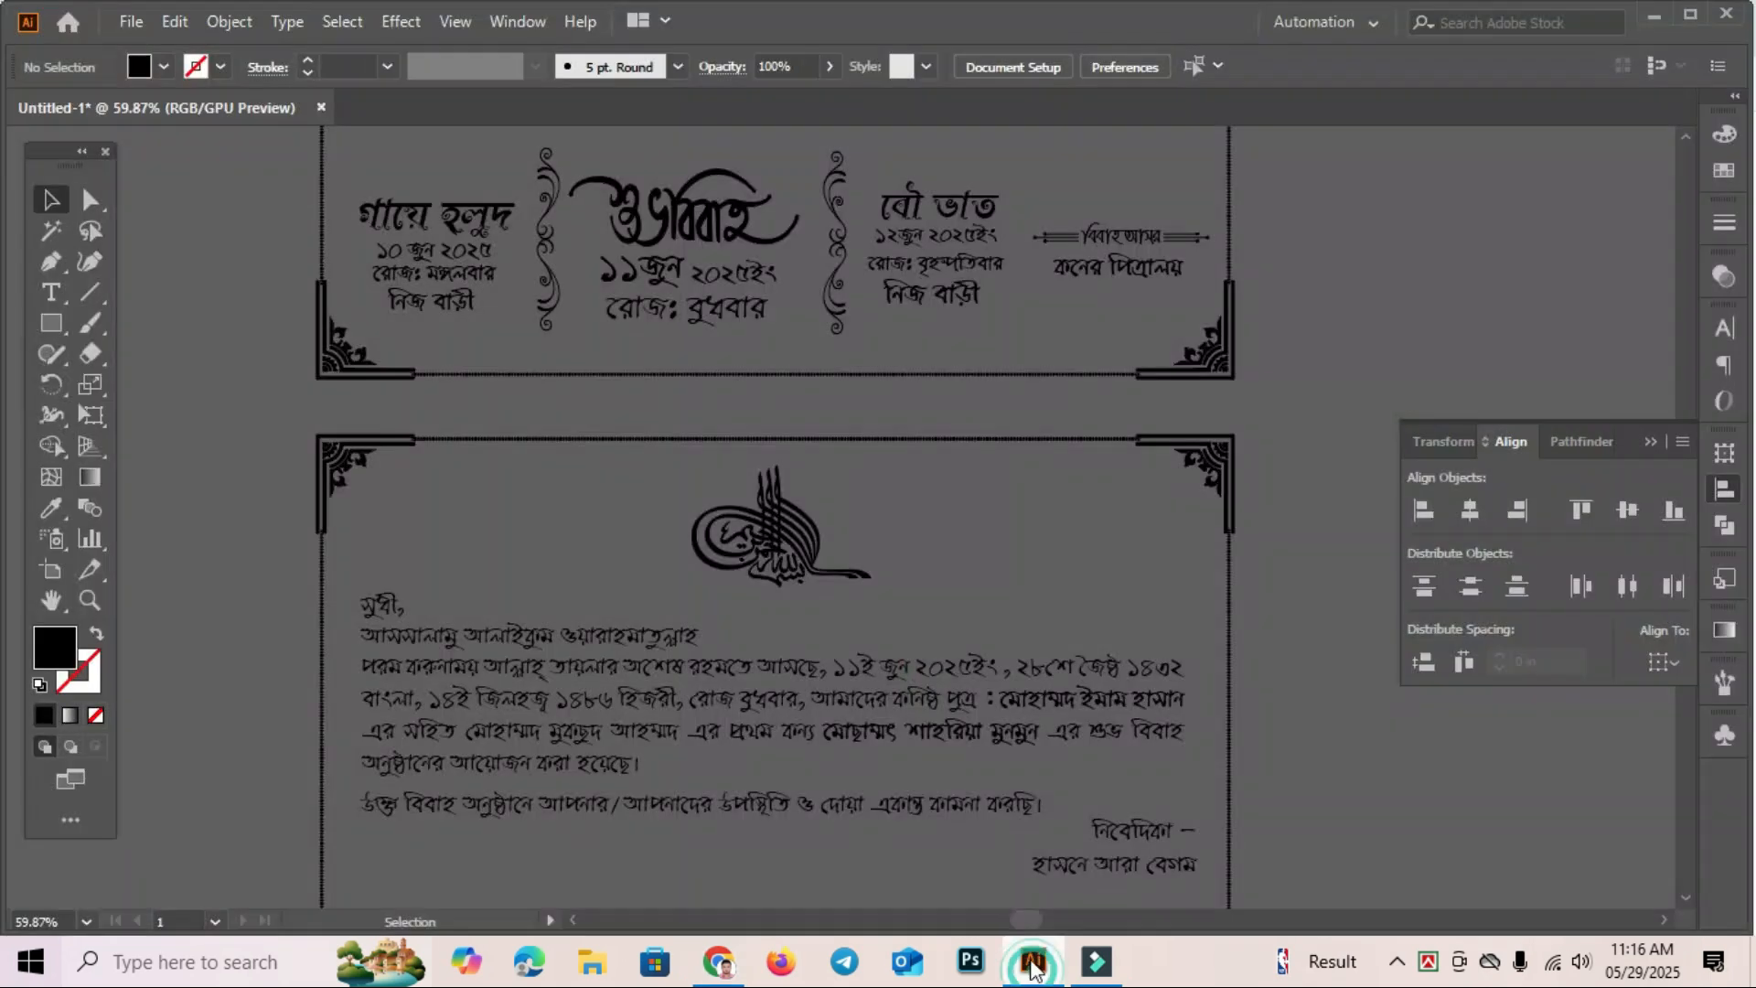
{"action": "key", "text": "ctrl+minus"}
{"action": "key", "text": "ctrl+minus"}
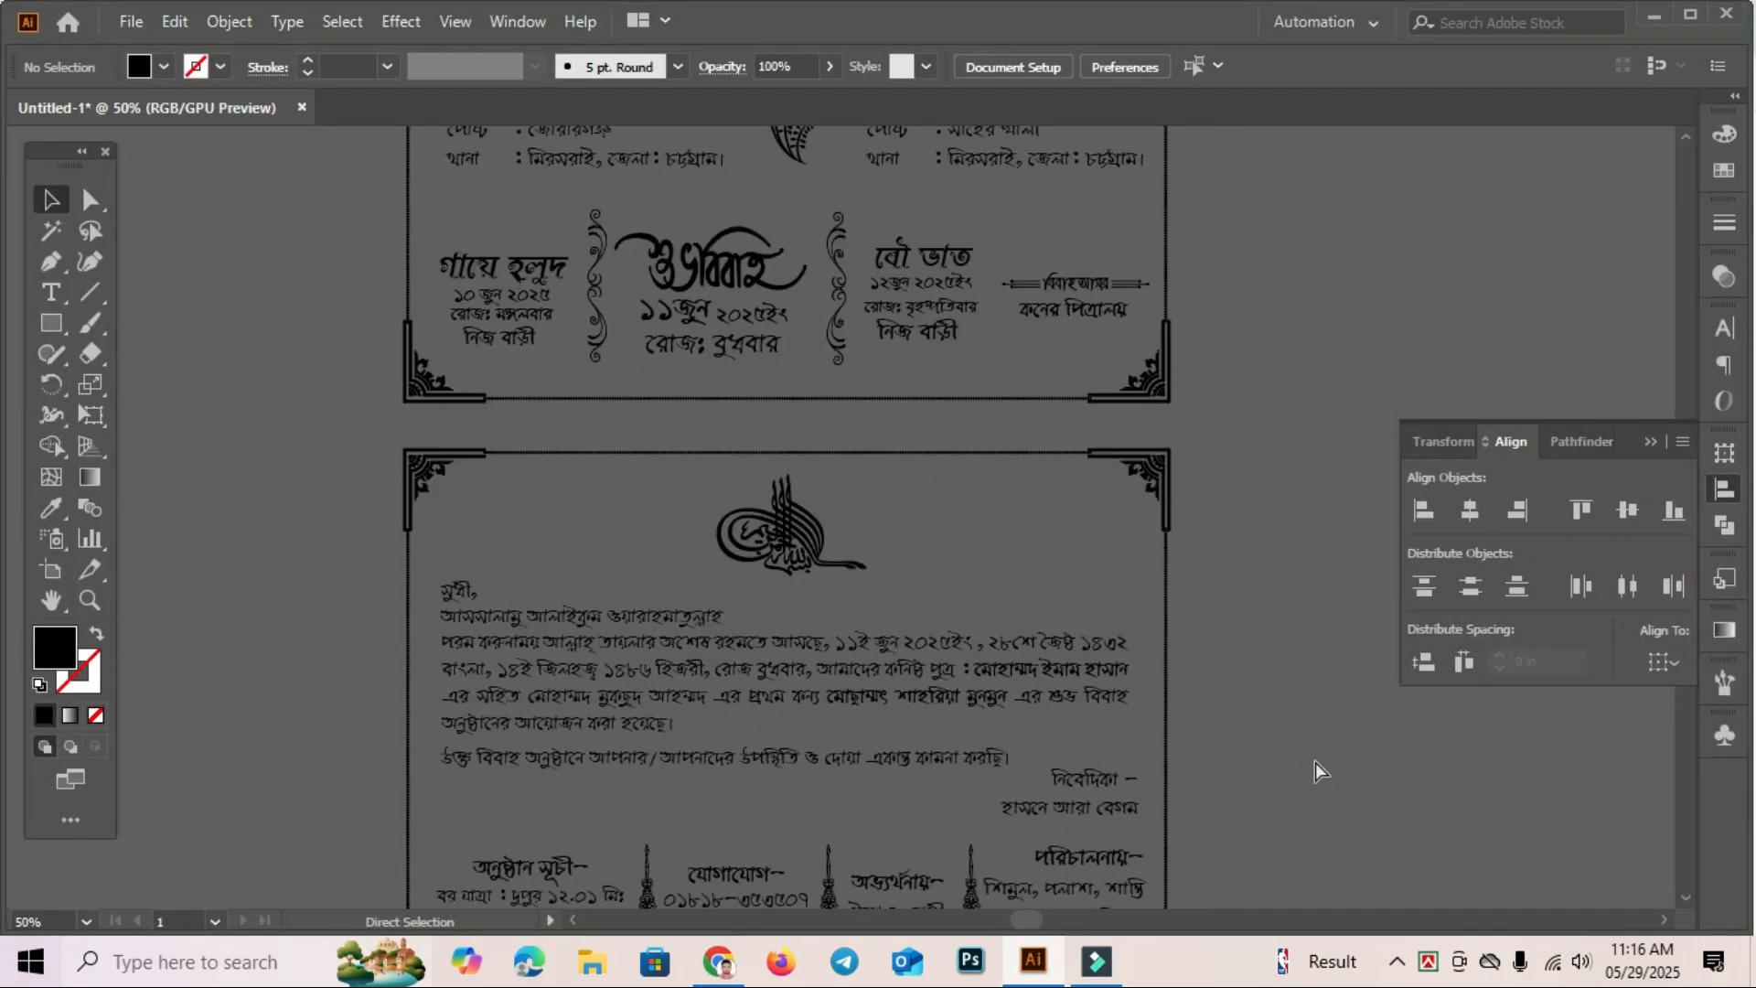
{"action": "key", "text": "space"}
{"action": "left_click_drag", "start_coordinate": [667, 796], "coordinate": [772, 581]}
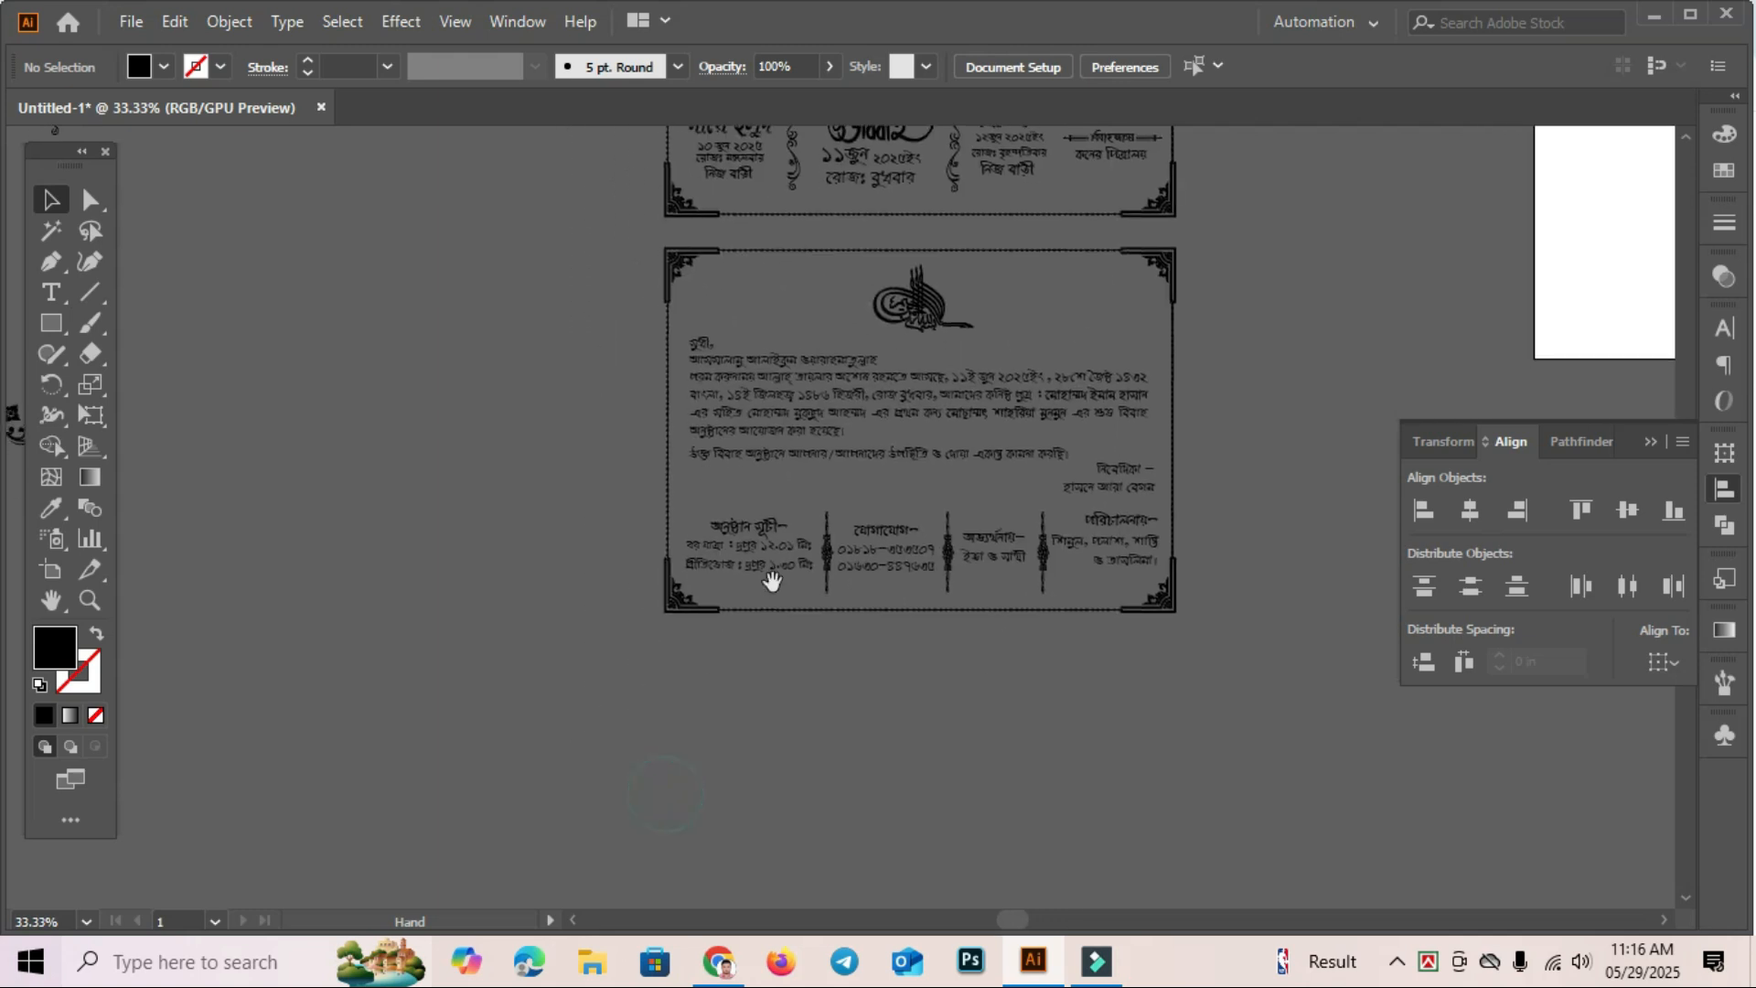
{"action": "left_click", "coordinate": [688, 654]}
{"action": "key", "text": "space"}
{"action": "left_click_drag", "start_coordinate": [612, 521], "coordinate": [1151, 725]}
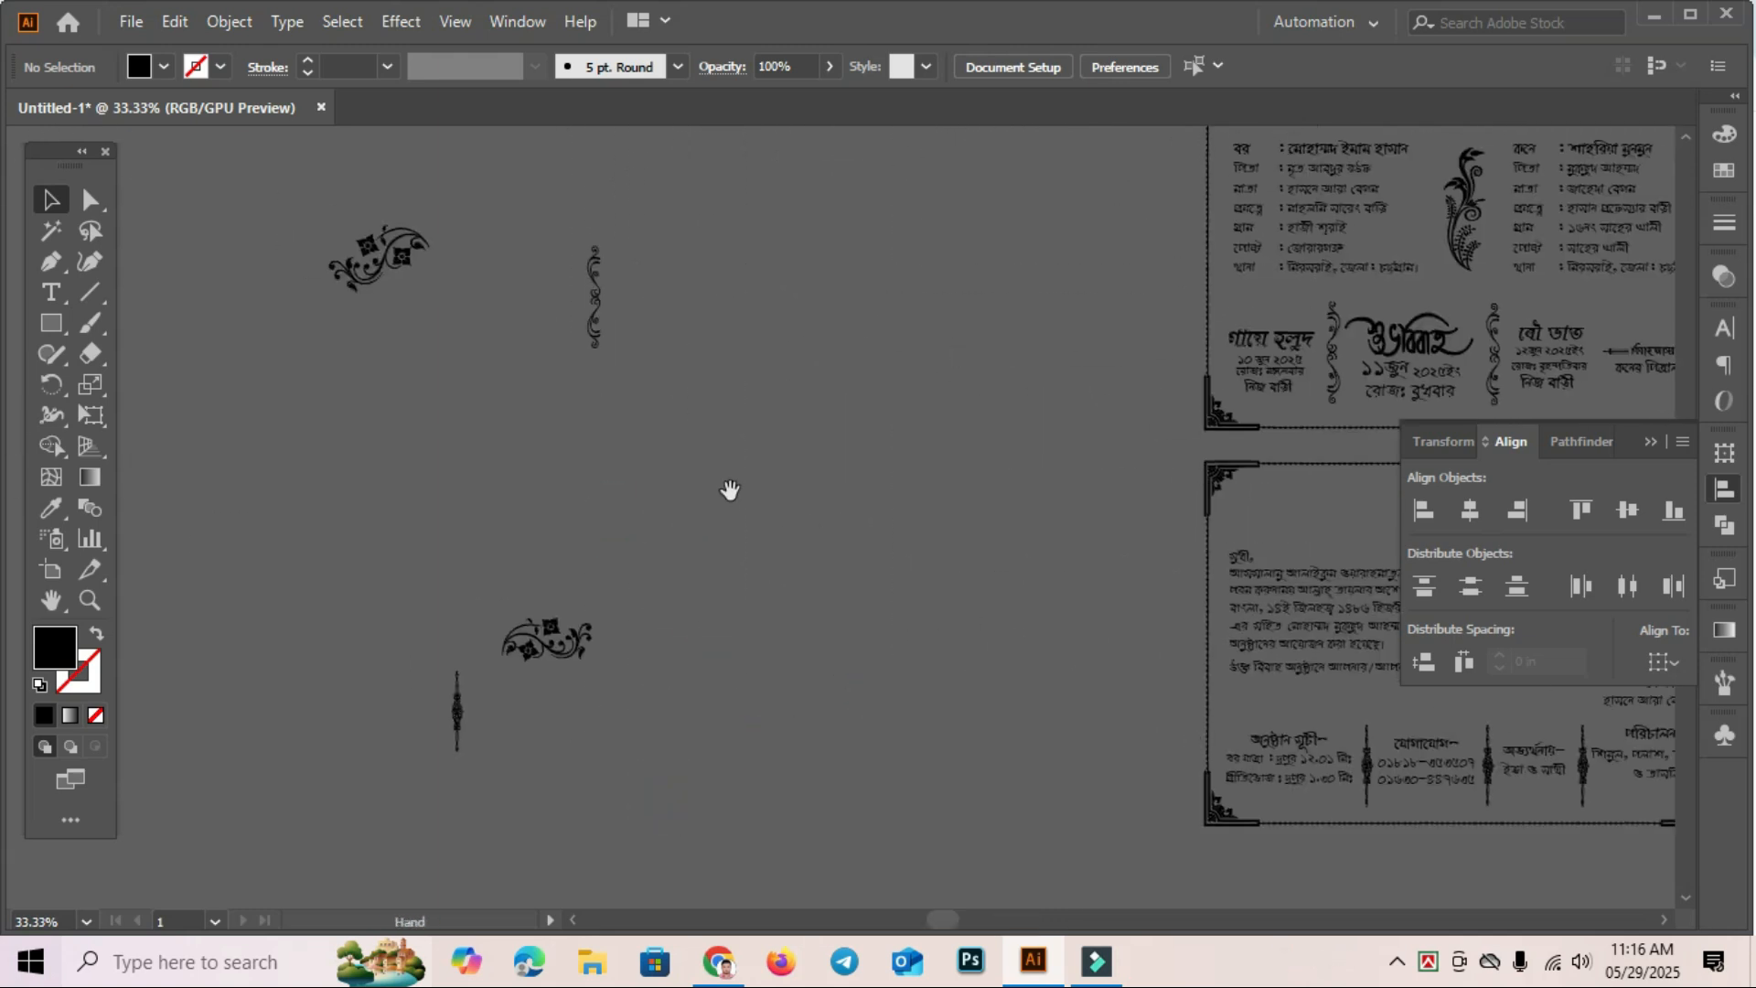
{"action": "left_click_drag", "start_coordinate": [730, 491], "coordinate": [648, 563]}
{"action": "left_click_drag", "start_coordinate": [620, 462], "coordinate": [373, 408]}
{"action": "left_click", "coordinate": [361, 360]}
{"action": "left_click_drag", "start_coordinate": [240, 329], "coordinate": [1240, 390]}
{"action": "left_click", "coordinate": [664, 453]}
Adjust the spacing around the বৌ ভাত block, shifting it and the divider before it slightly left and the বিবাহ আসর block right.
{"action": "left_click_drag", "start_coordinate": [972, 456], "coordinate": [748, 453]}
{"action": "left_click_drag", "start_coordinate": [1017, 414], "coordinate": [1187, 457]}
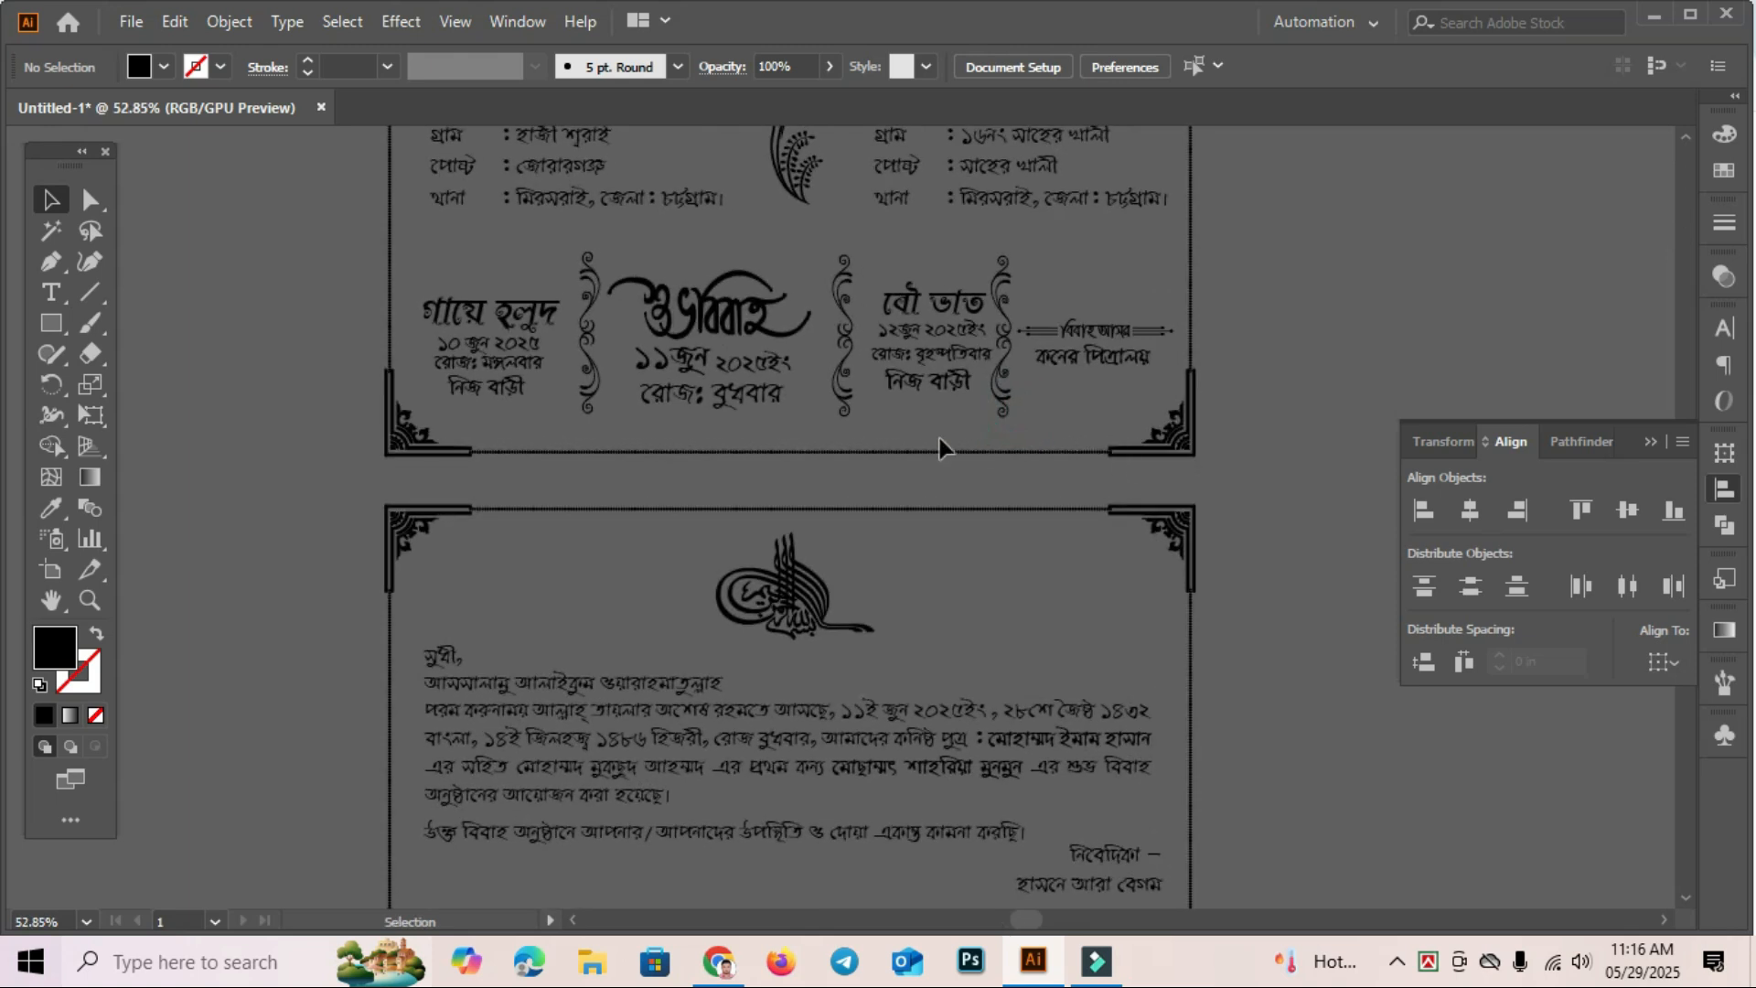
{"action": "left_click", "coordinate": [842, 347]}
{"action": "left_click", "coordinate": [953, 362]}
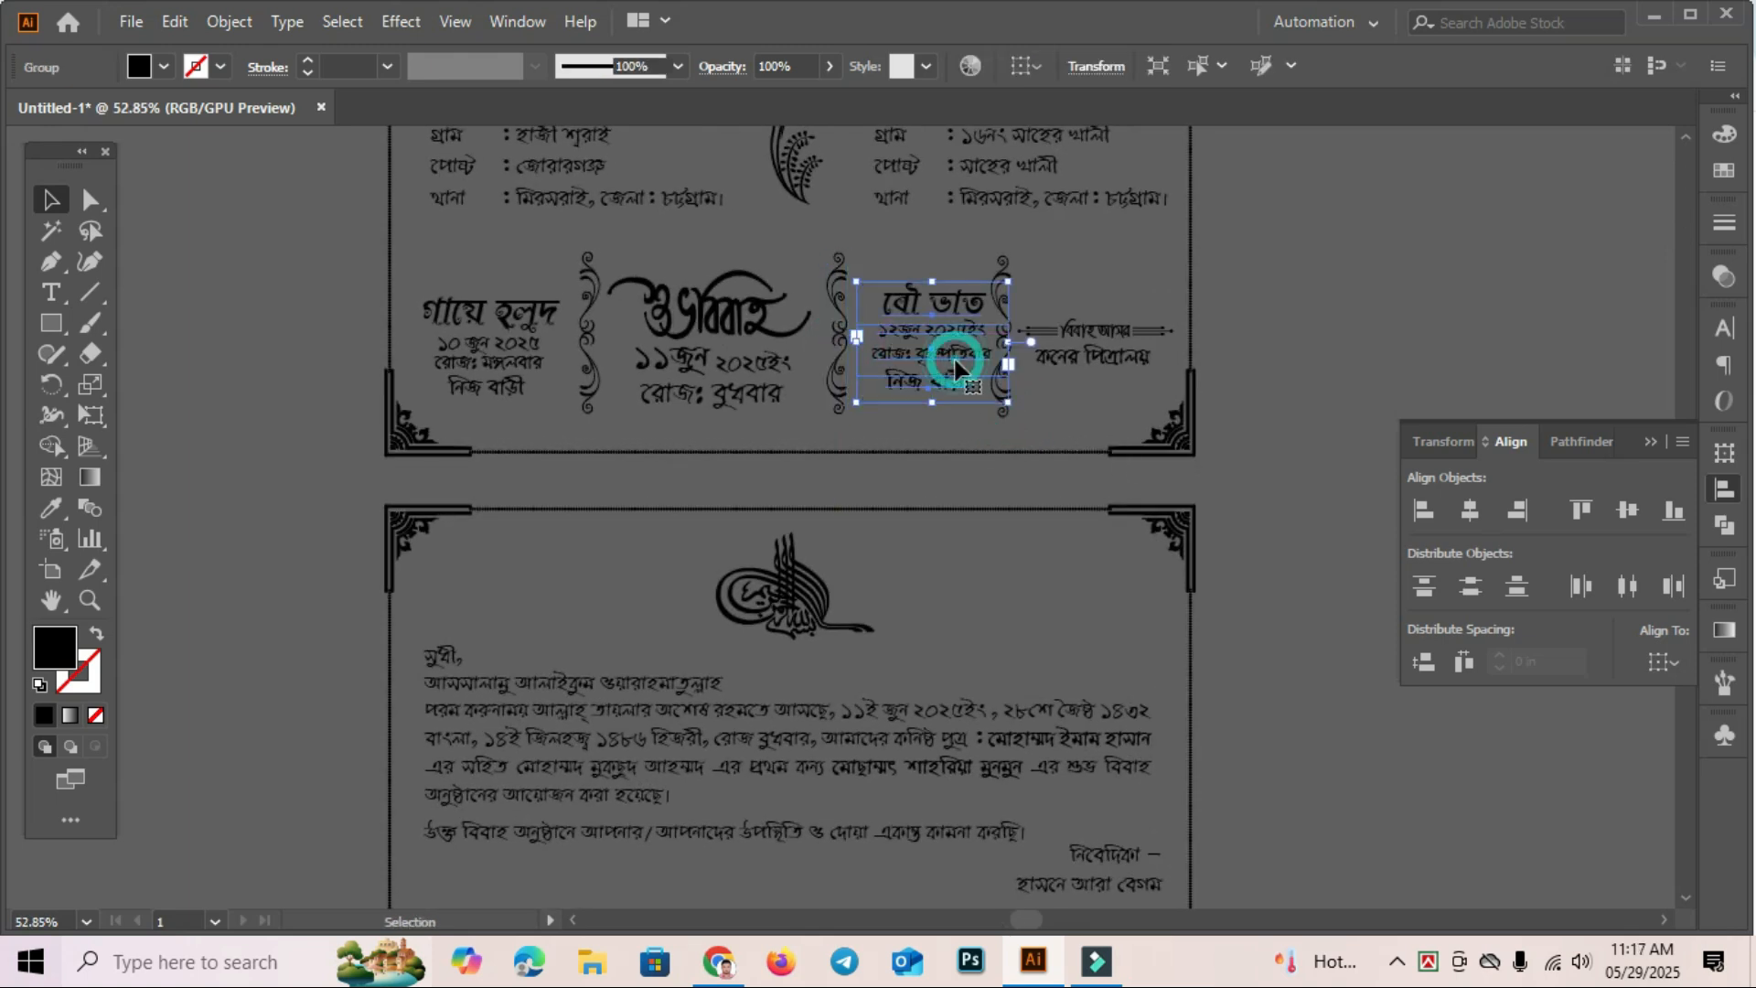
{"action": "left_click", "coordinate": [1117, 341]}
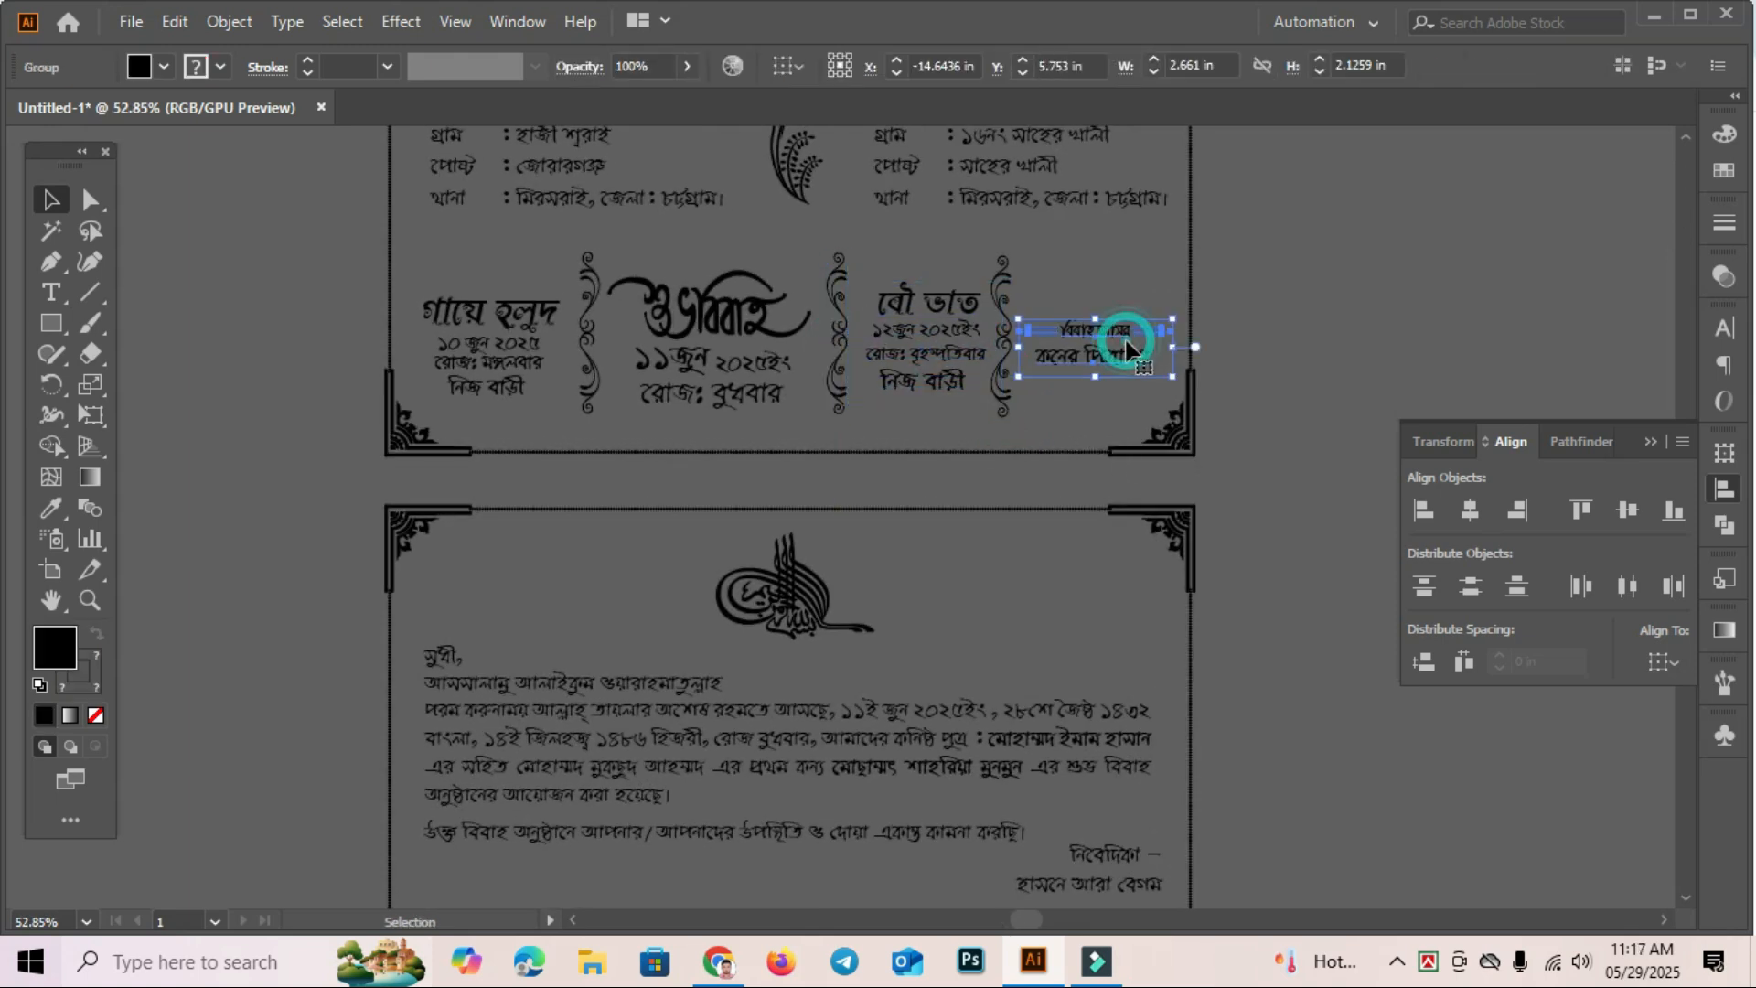
Nudge the divider after গায়ে হলুদ and the শুভ বিবাহ date block slightly left.
{"action": "left_click", "coordinate": [583, 345]}
{"action": "key", "text": "Left"}
{"action": "key", "text": "Left"}
{"action": "key", "text": "Left"}
{"action": "key", "text": "Left"}
{"action": "left_click", "coordinate": [752, 341]}
{"action": "left_click", "coordinate": [726, 324]}
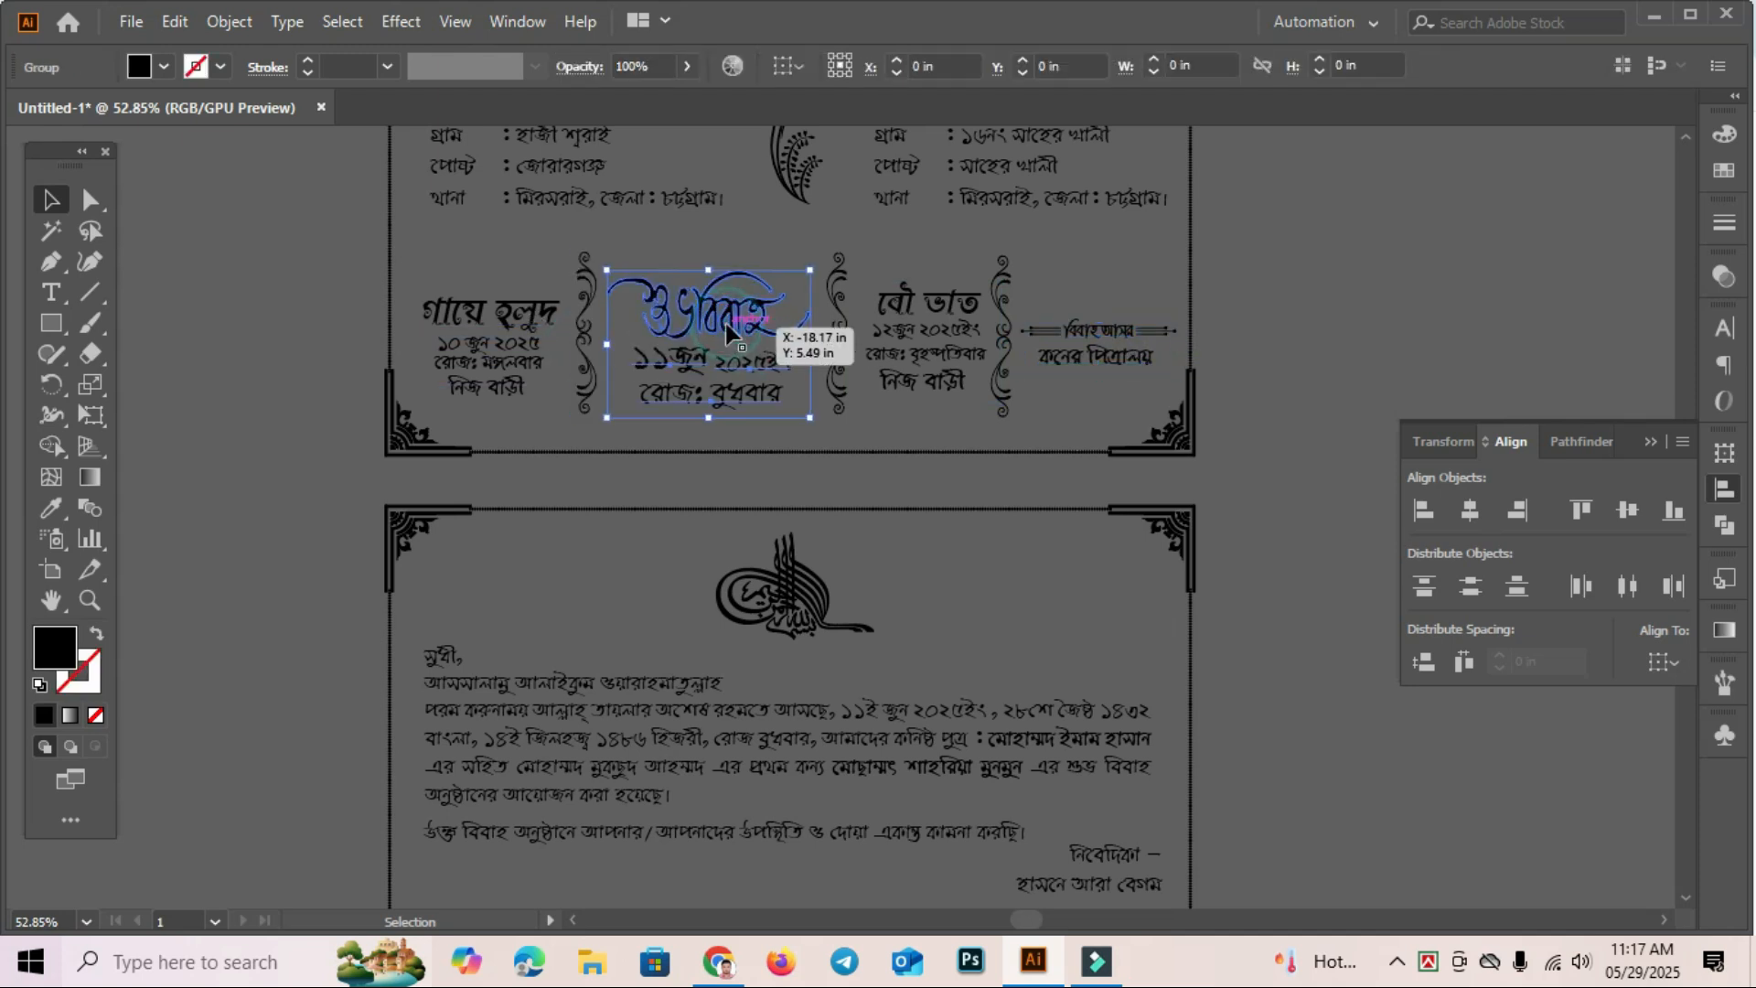
{"action": "left_click", "coordinate": [279, 410]}
Nudge the divider after শুভ বিবাহ and the বৌ ভাত block further left to even out the gaps.
{"action": "left_click", "coordinate": [838, 329]}
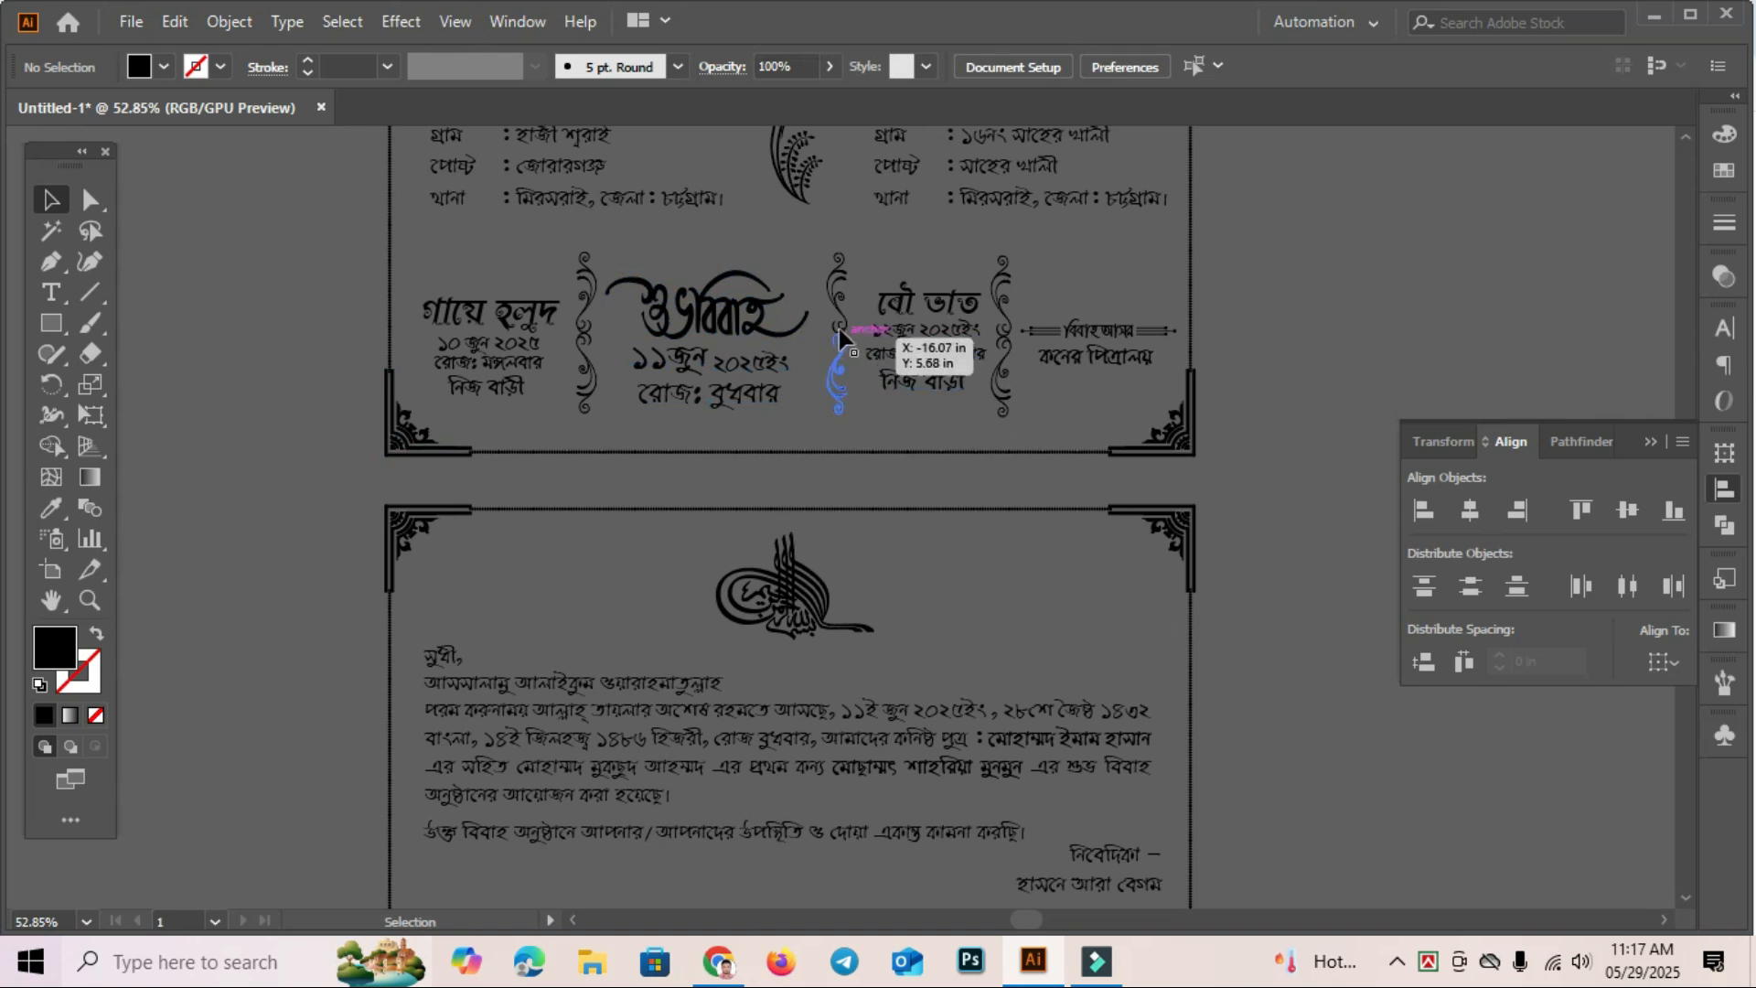
{"action": "left_click", "coordinate": [952, 358]}
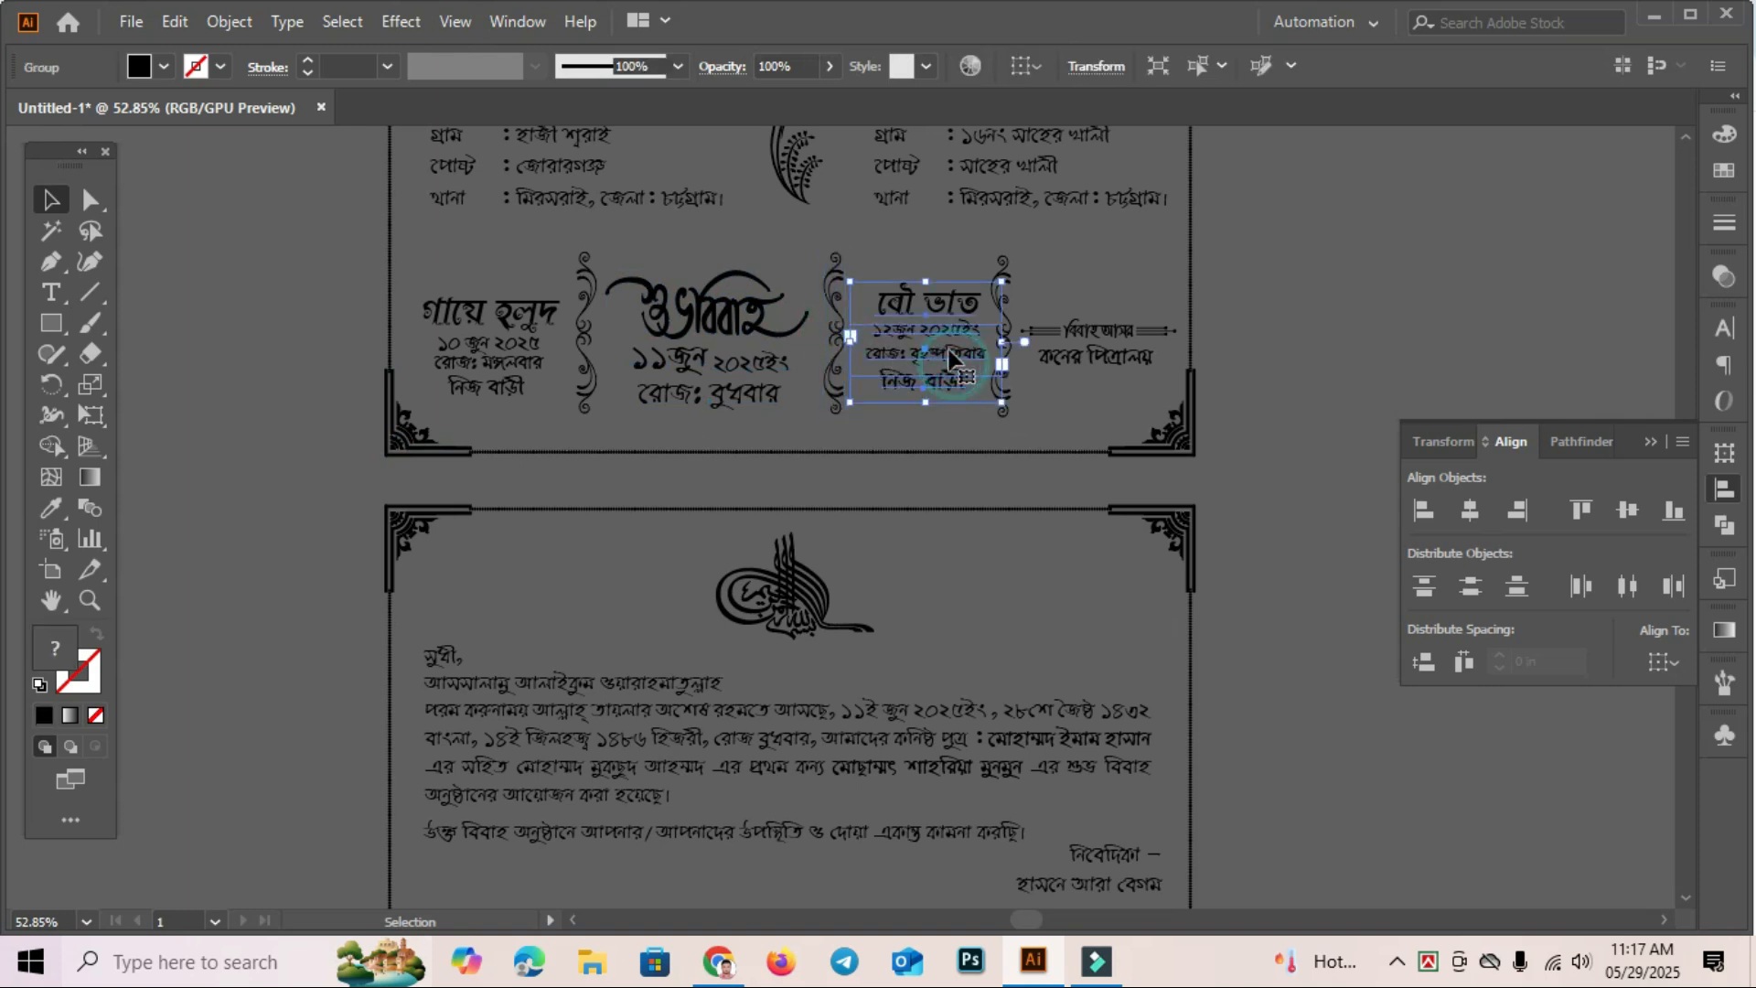
{"action": "key", "text": "Left"}
{"action": "key", "text": "Left"}
{"action": "key", "text": "Left"}
{"action": "key", "text": "Left"}
{"action": "key", "text": "Left"}
{"action": "key", "text": "Left"}
{"action": "left_click", "coordinate": [1305, 383]}
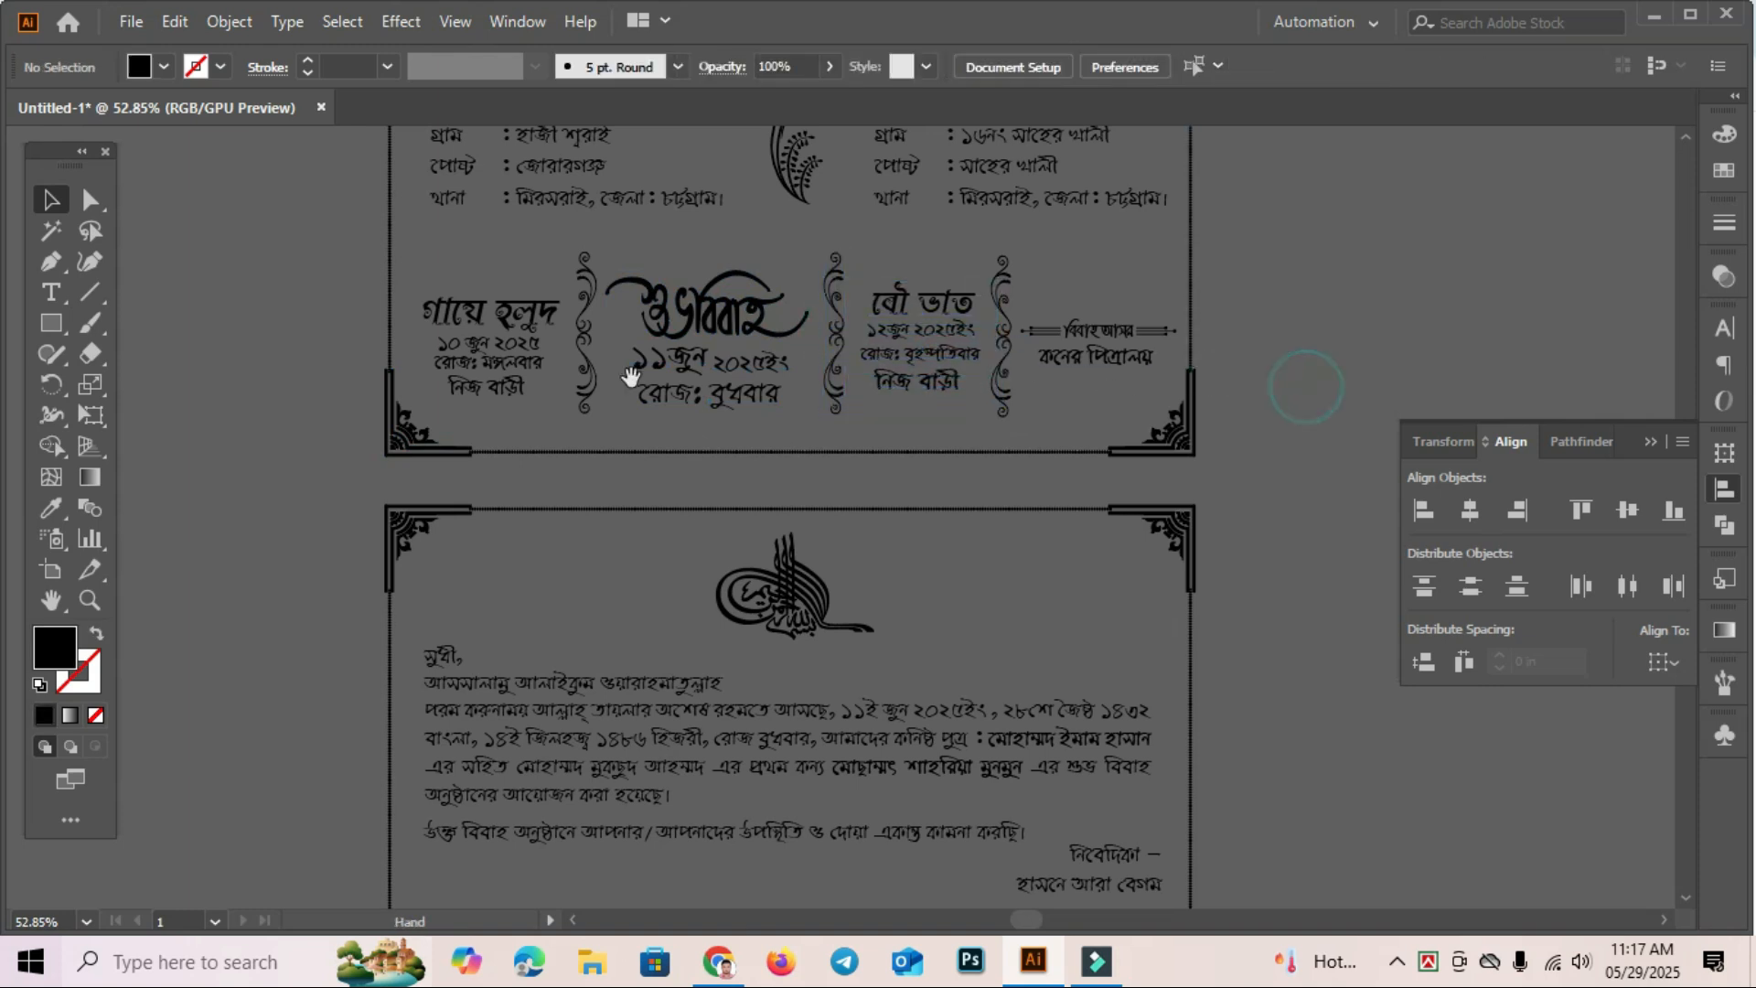
Move a floral corner ornament into the upper-left corner of the first frame, beside the পরিচিতি heading.
{"action": "left_click_drag", "start_coordinate": [392, 331], "coordinate": [549, 534]}
{"action": "left_click_drag", "start_coordinate": [294, 415], "coordinate": [726, 428]}
{"action": "left_click", "coordinate": [964, 647]}
{"action": "left_click_drag", "start_coordinate": [964, 647], "coordinate": [362, 599]}
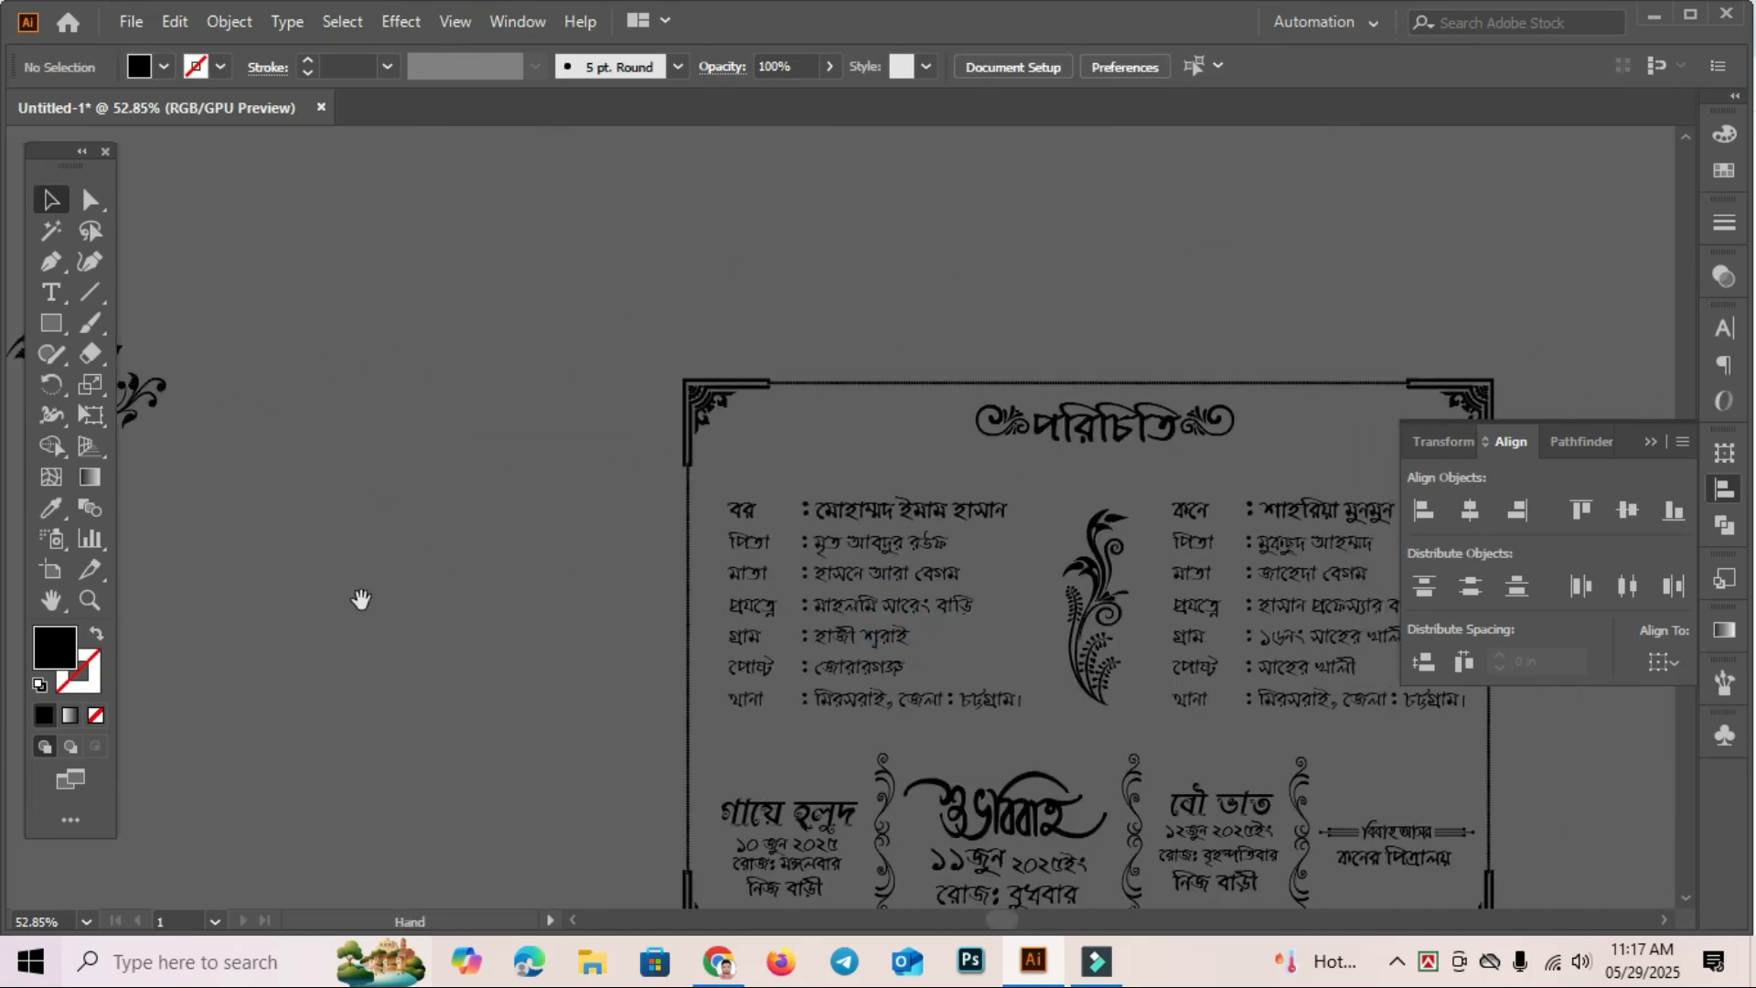
{"action": "left_click_drag", "start_coordinate": [254, 460], "coordinate": [428, 493]}
{"action": "left_click_drag", "start_coordinate": [279, 404], "coordinate": [972, 470]}
{"action": "left_click", "coordinate": [610, 530]}
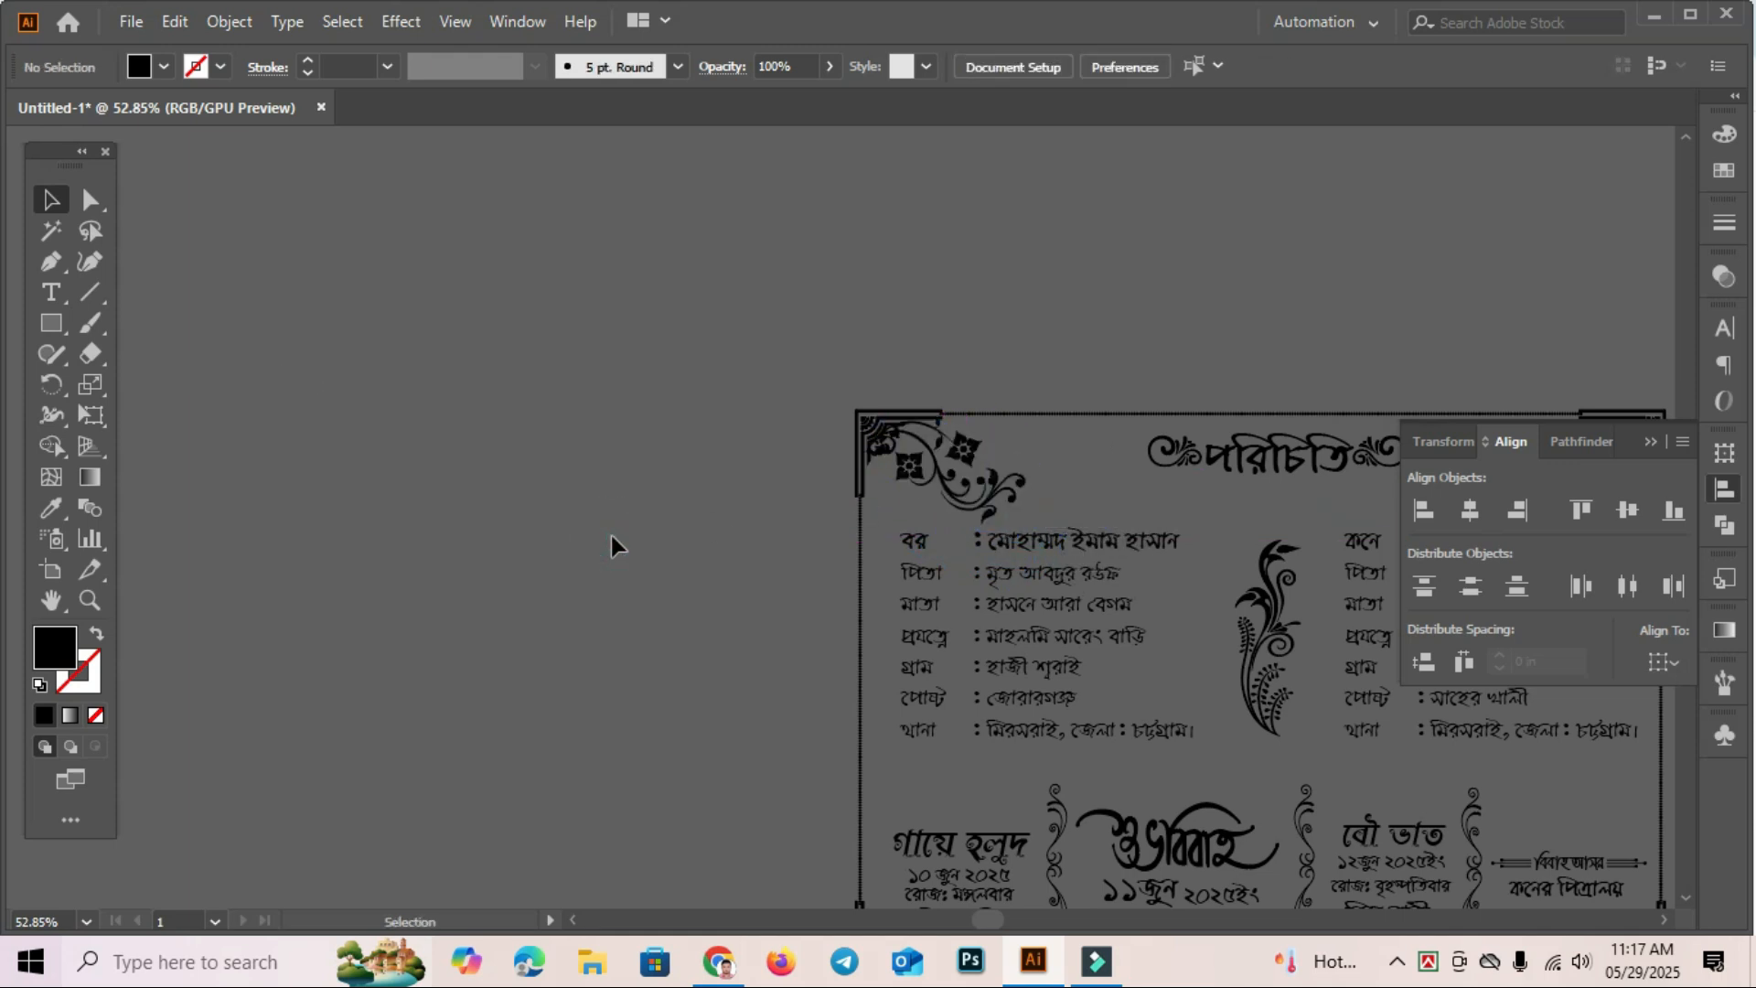
Move the other floral ornament into the upper-right corner of the first frame, above the bride's details.
{"action": "key", "text": "ctrl+minus"}
{"action": "key", "text": "ctrl+minus"}
{"action": "key", "text": "space"}
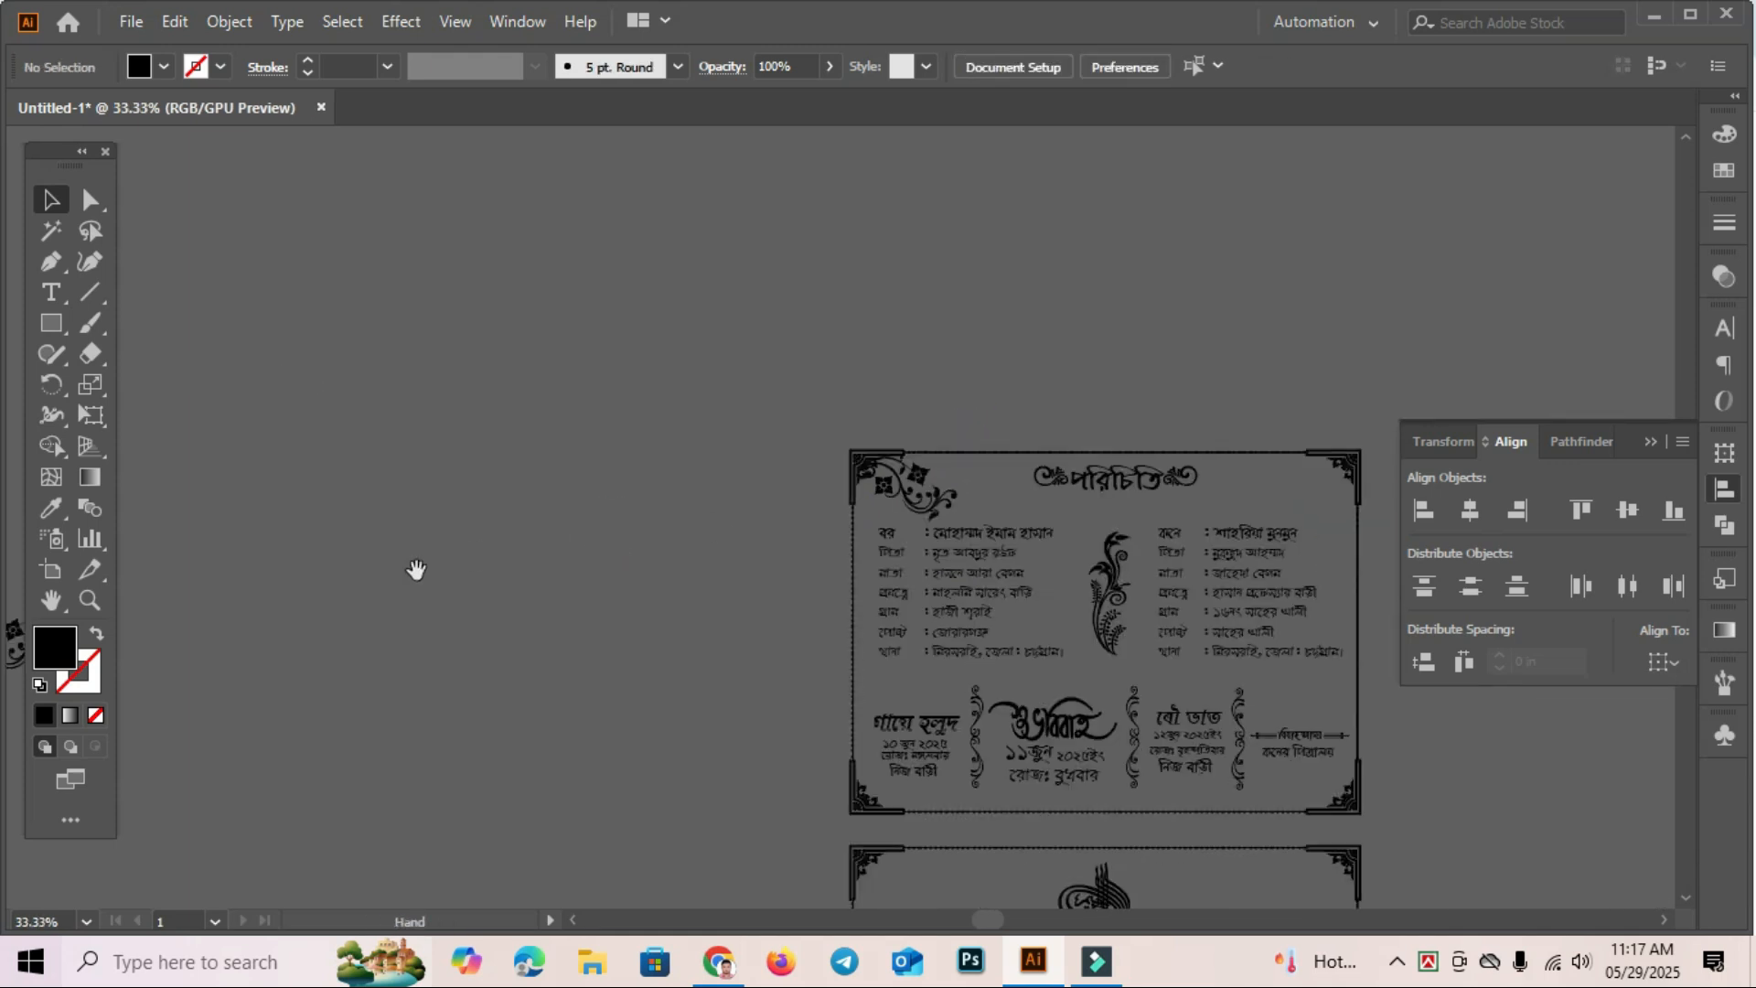
{"action": "left_click_drag", "start_coordinate": [417, 570], "coordinate": [1076, 446]}
{"action": "left_click_drag", "start_coordinate": [673, 523], "coordinate": [1347, 284]}
{"action": "key", "text": "space"}
{"action": "left_click_drag", "start_coordinate": [1287, 449], "coordinate": [213, 539]}
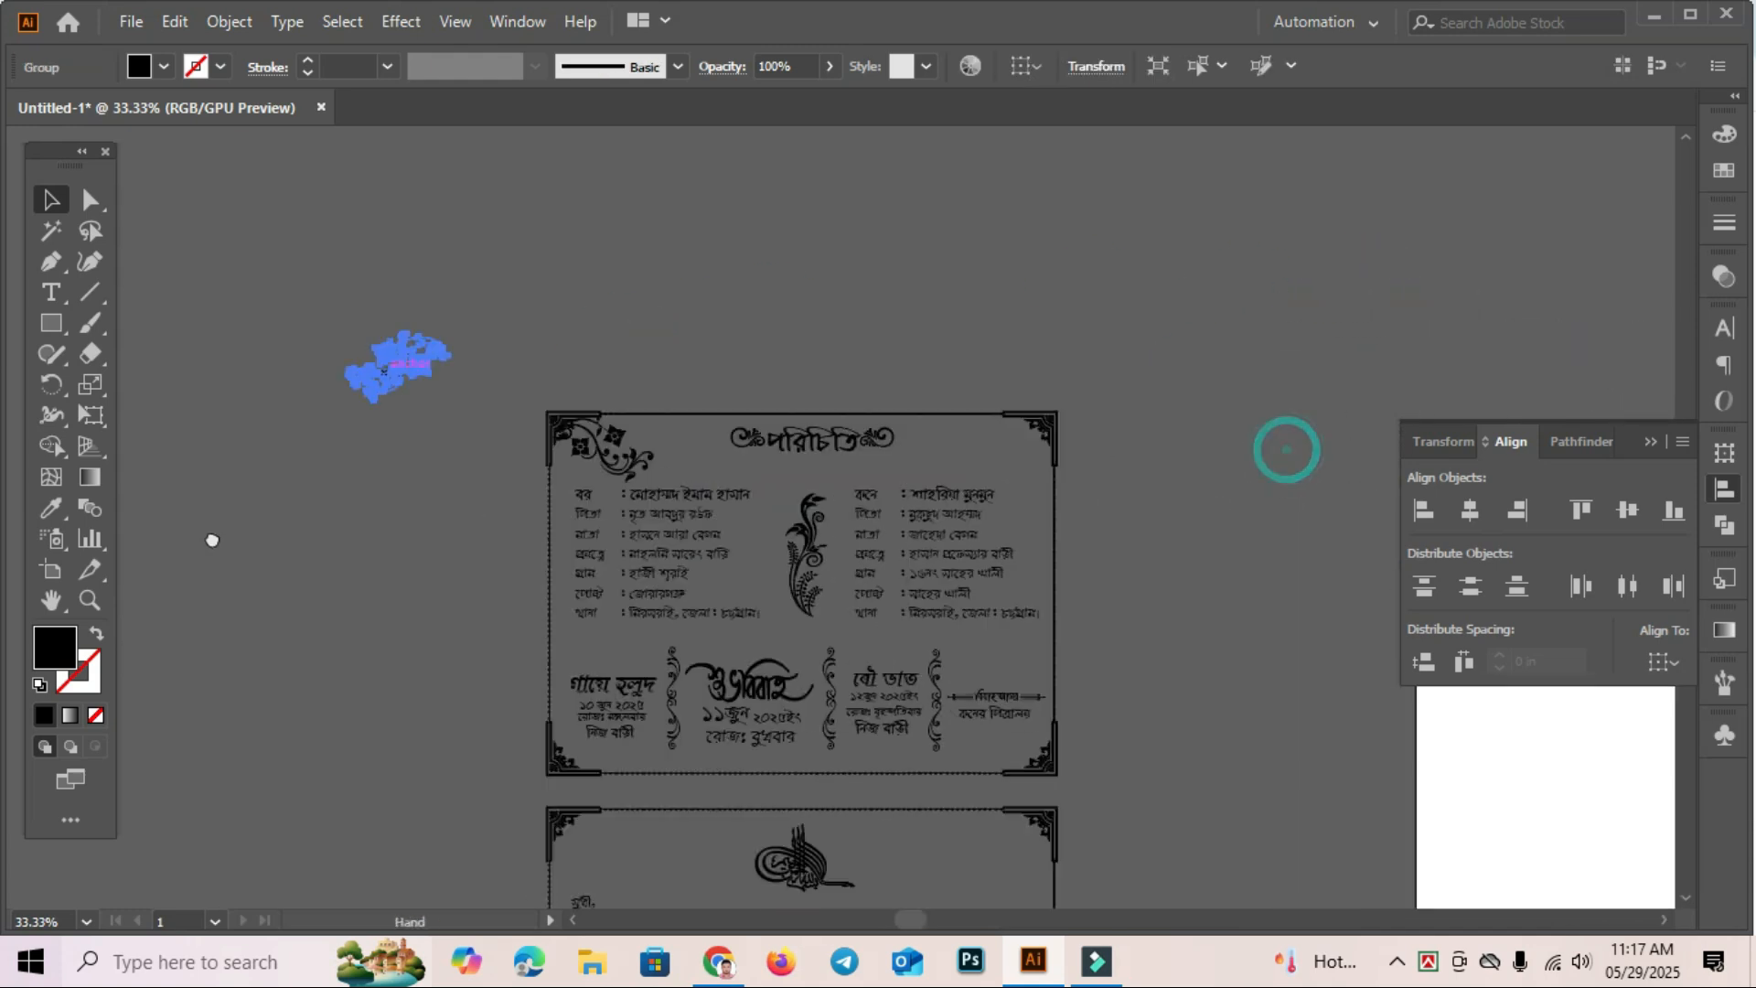
{"action": "left_click_drag", "start_coordinate": [249, 381], "coordinate": [838, 458]}
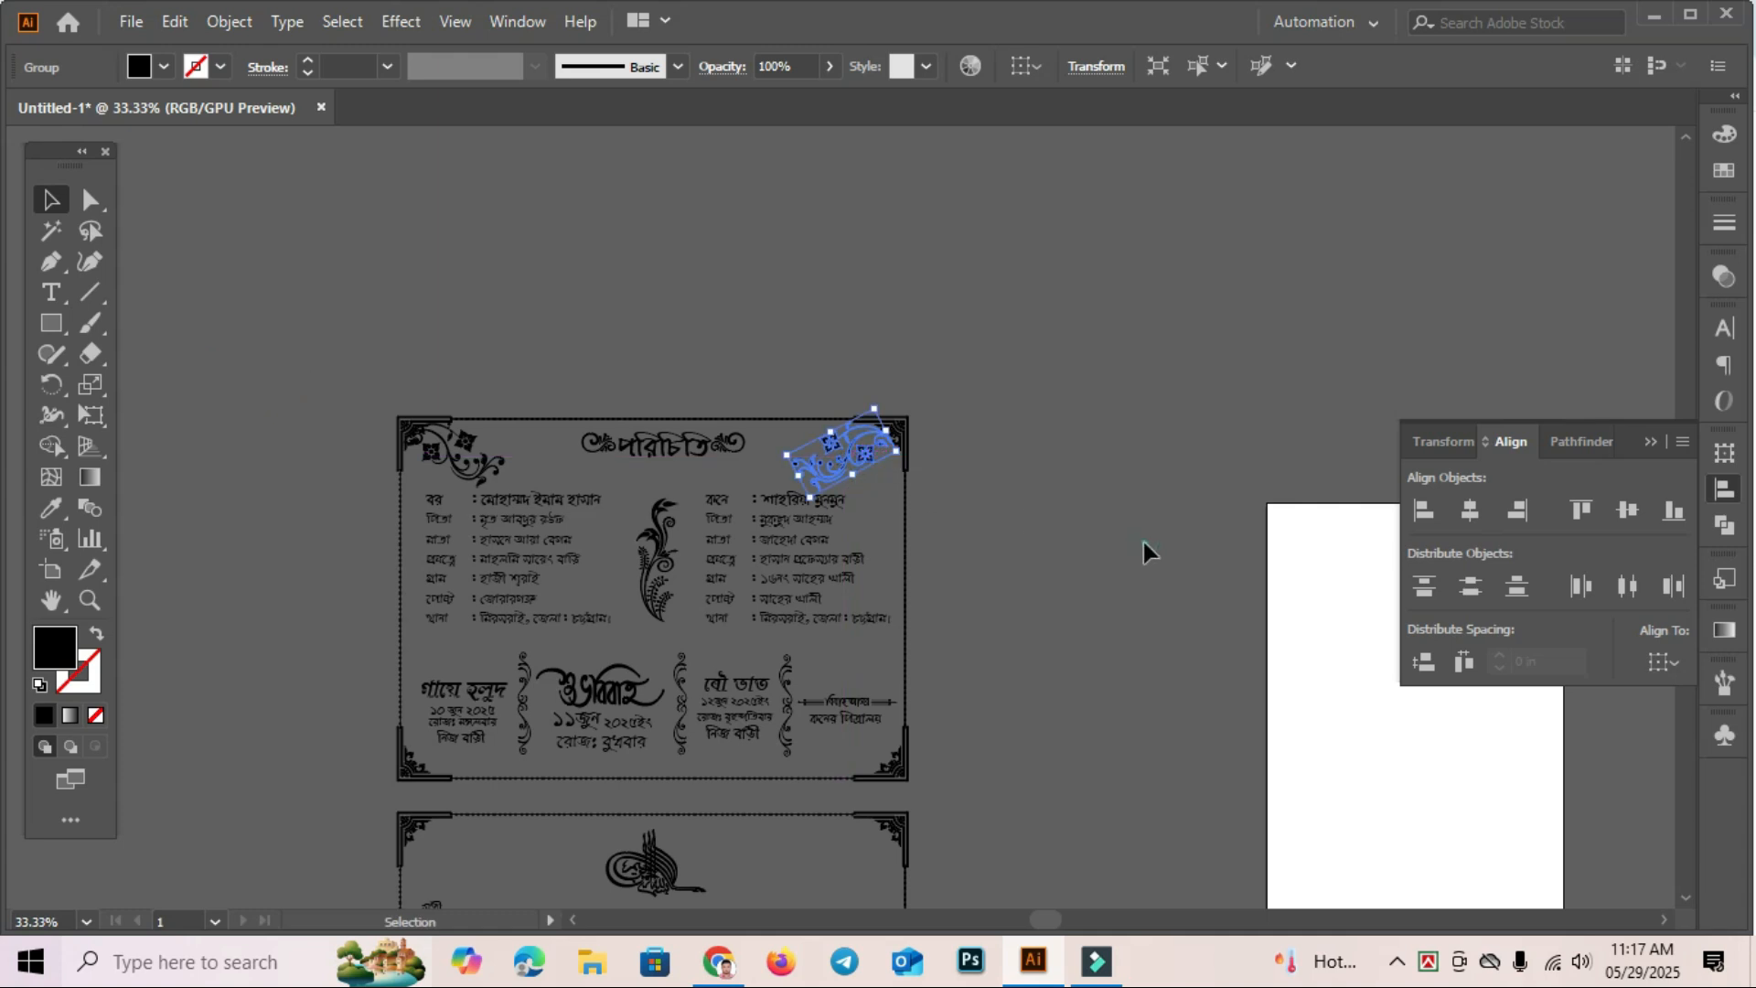
{"action": "left_click", "coordinate": [1143, 540]}
Scale the floral ornament in the first frame's upper-right corner down slightly, clear of the bride's details.
{"action": "key", "text": "space"}
{"action": "left_click_drag", "start_coordinate": [995, 596], "coordinate": [1126, 461]}
{"action": "key", "text": "ctrl+space"}
{"action": "left_click_drag", "start_coordinate": [1035, 304], "coordinate": [1242, 430]}
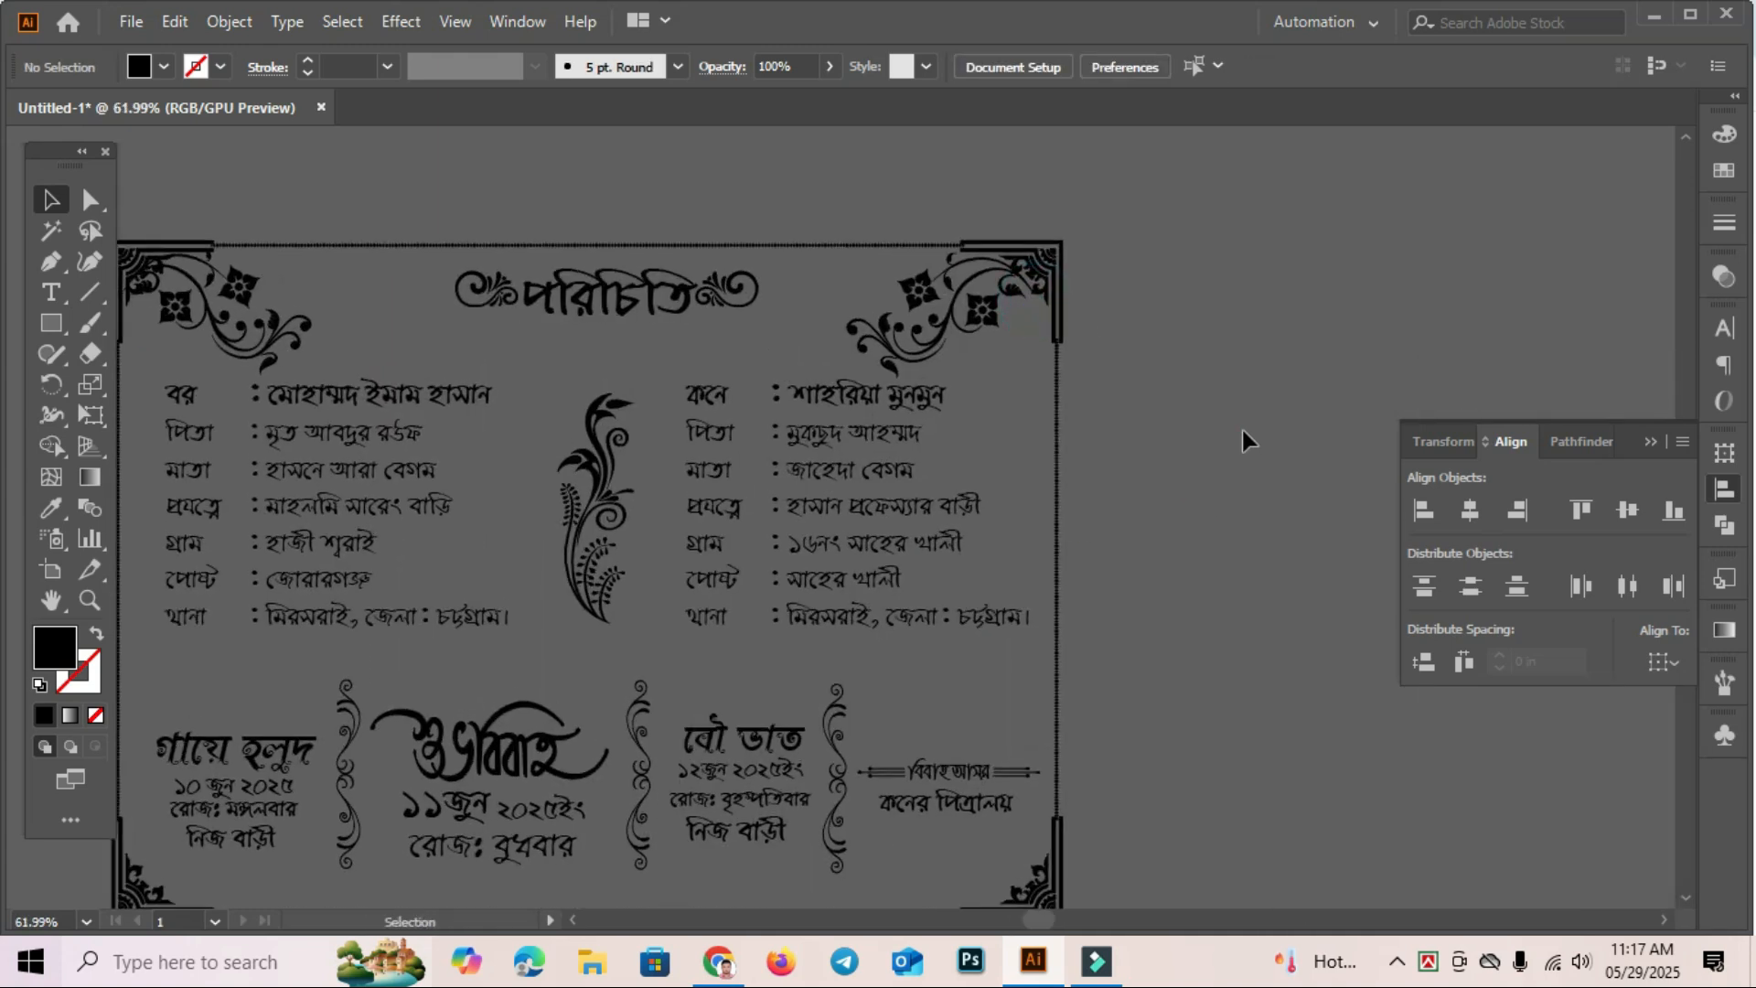
{"action": "left_click", "coordinate": [983, 309]}
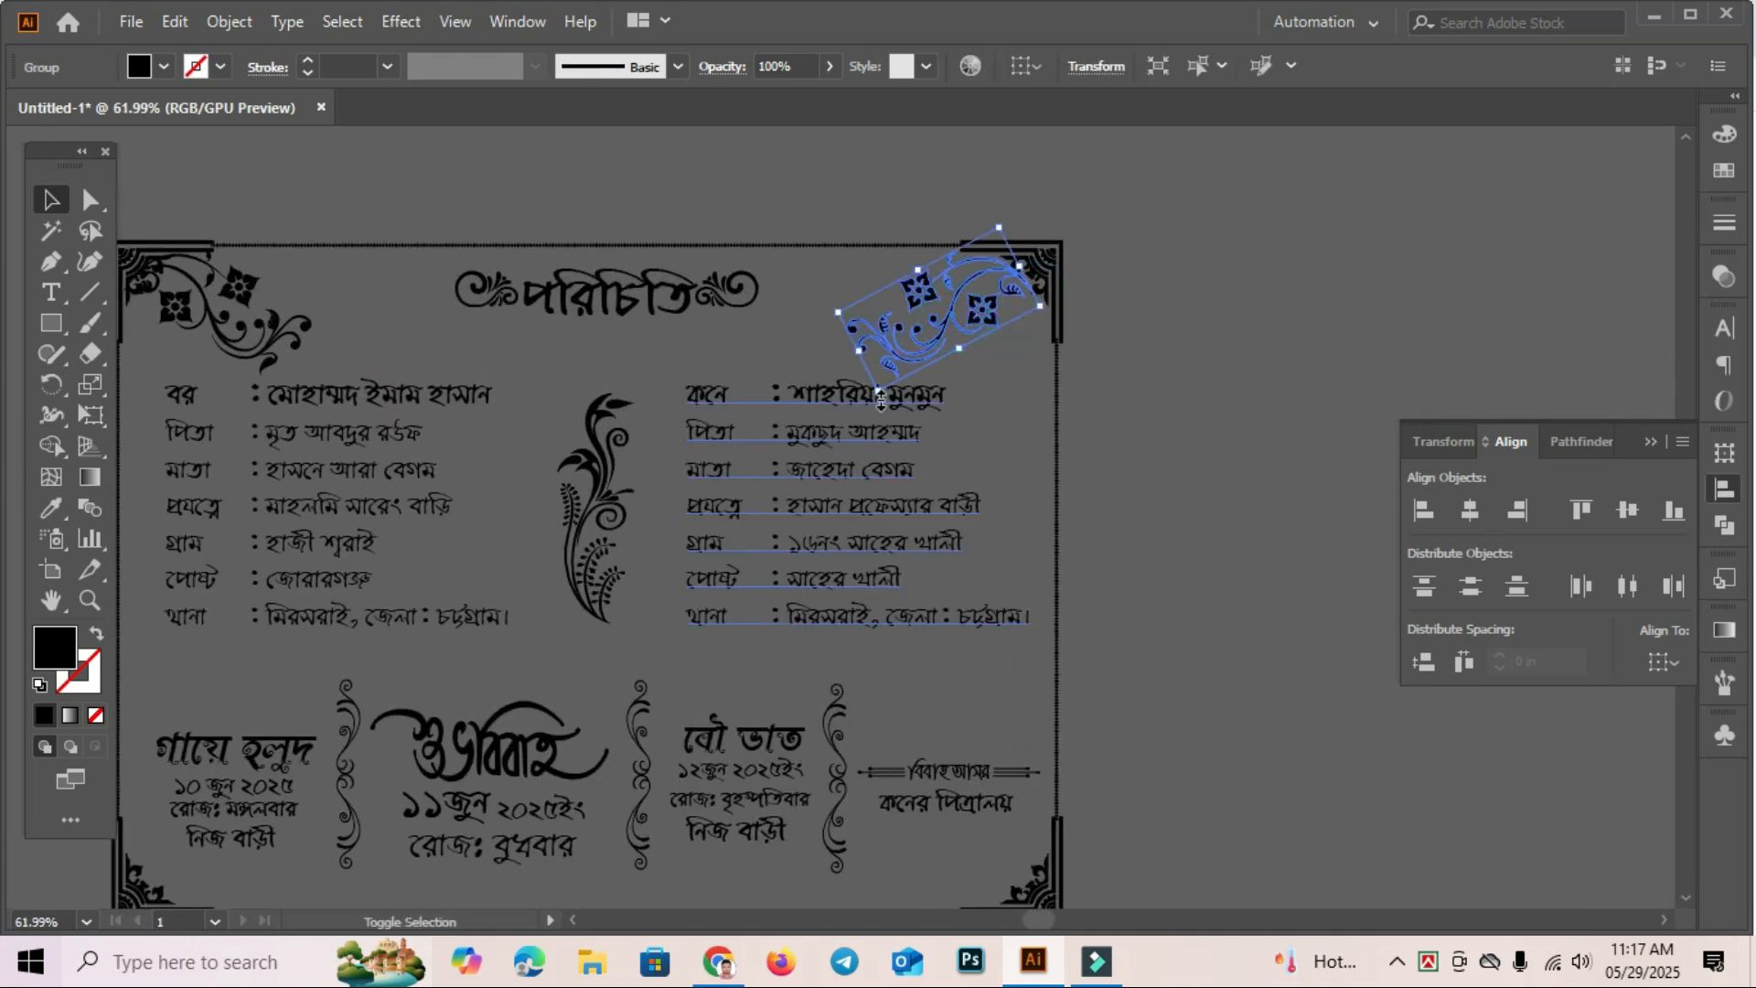
{"action": "left_click_drag", "start_coordinate": [876, 391], "coordinate": [885, 378]}
{"action": "left_click", "coordinate": [1198, 379]}
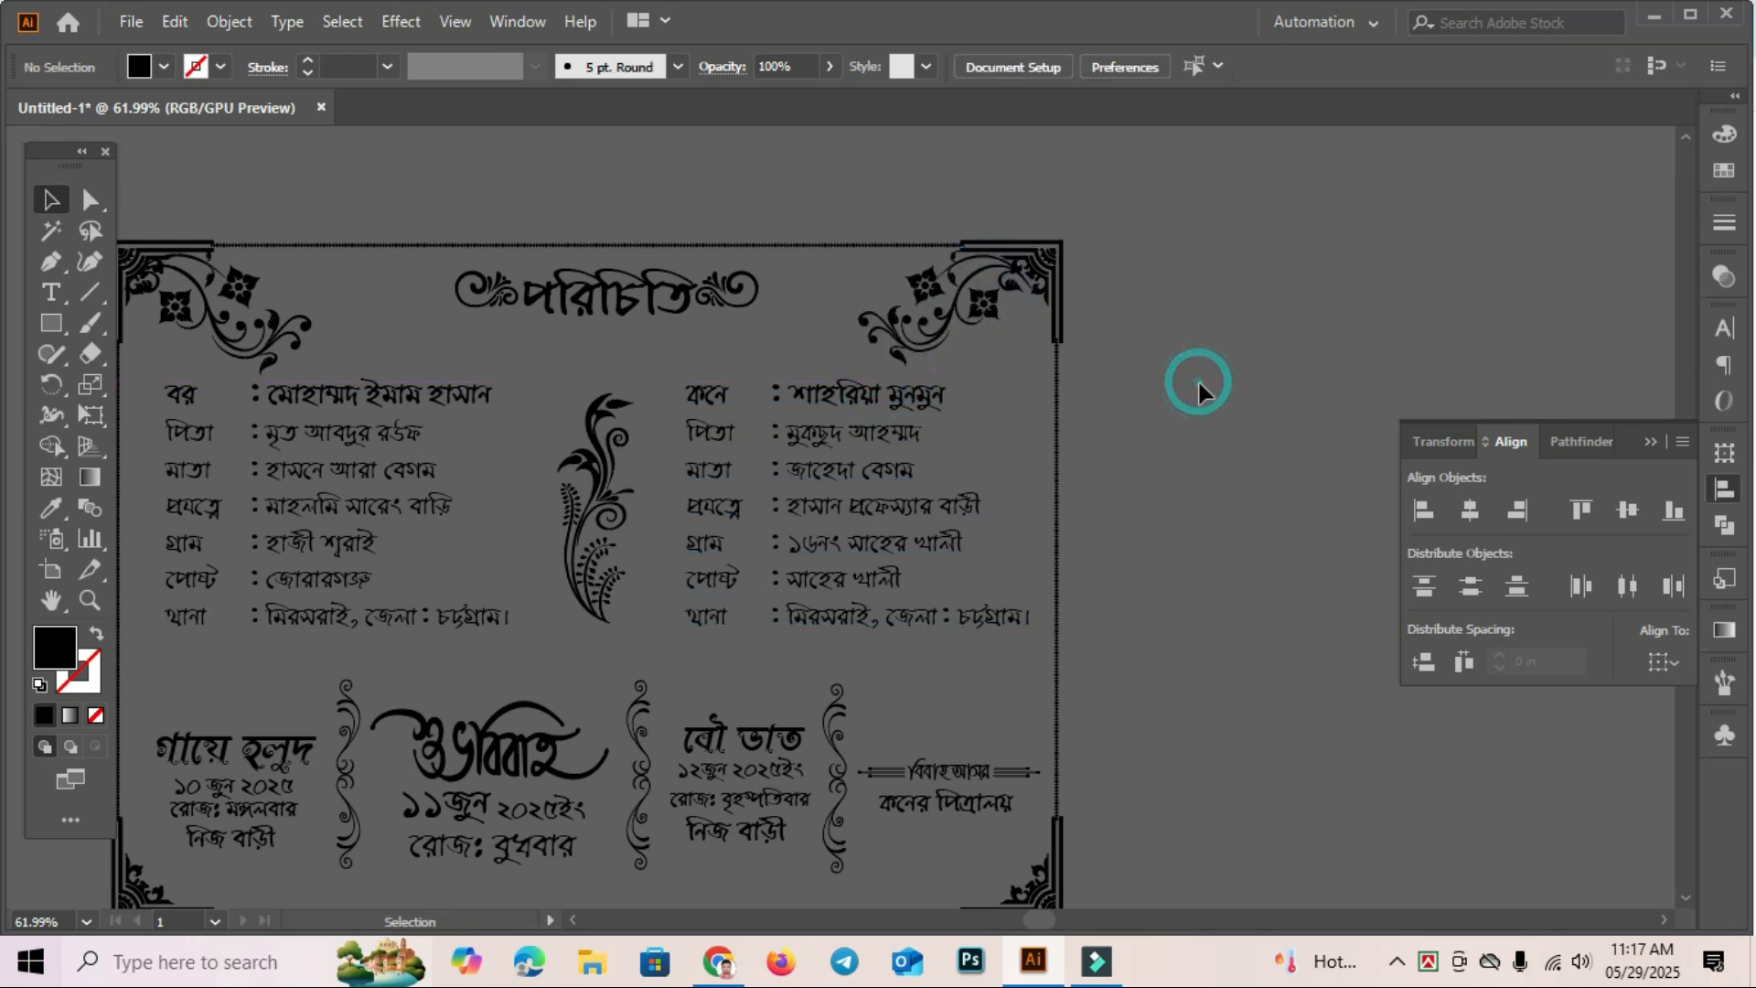
Move the groom's and bride's detail blocks slightly down in the first frame, and nudge the floral ornament between them down too.
{"action": "key", "text": "space"}
{"action": "left_click_drag", "start_coordinate": [1043, 473], "coordinate": [1138, 464]}
{"action": "left_click", "coordinate": [463, 491]}
{"action": "left_click", "coordinate": [942, 484], "text": "shift"}
{"action": "left_click_drag", "start_coordinate": [938, 478], "coordinate": [937, 487]}
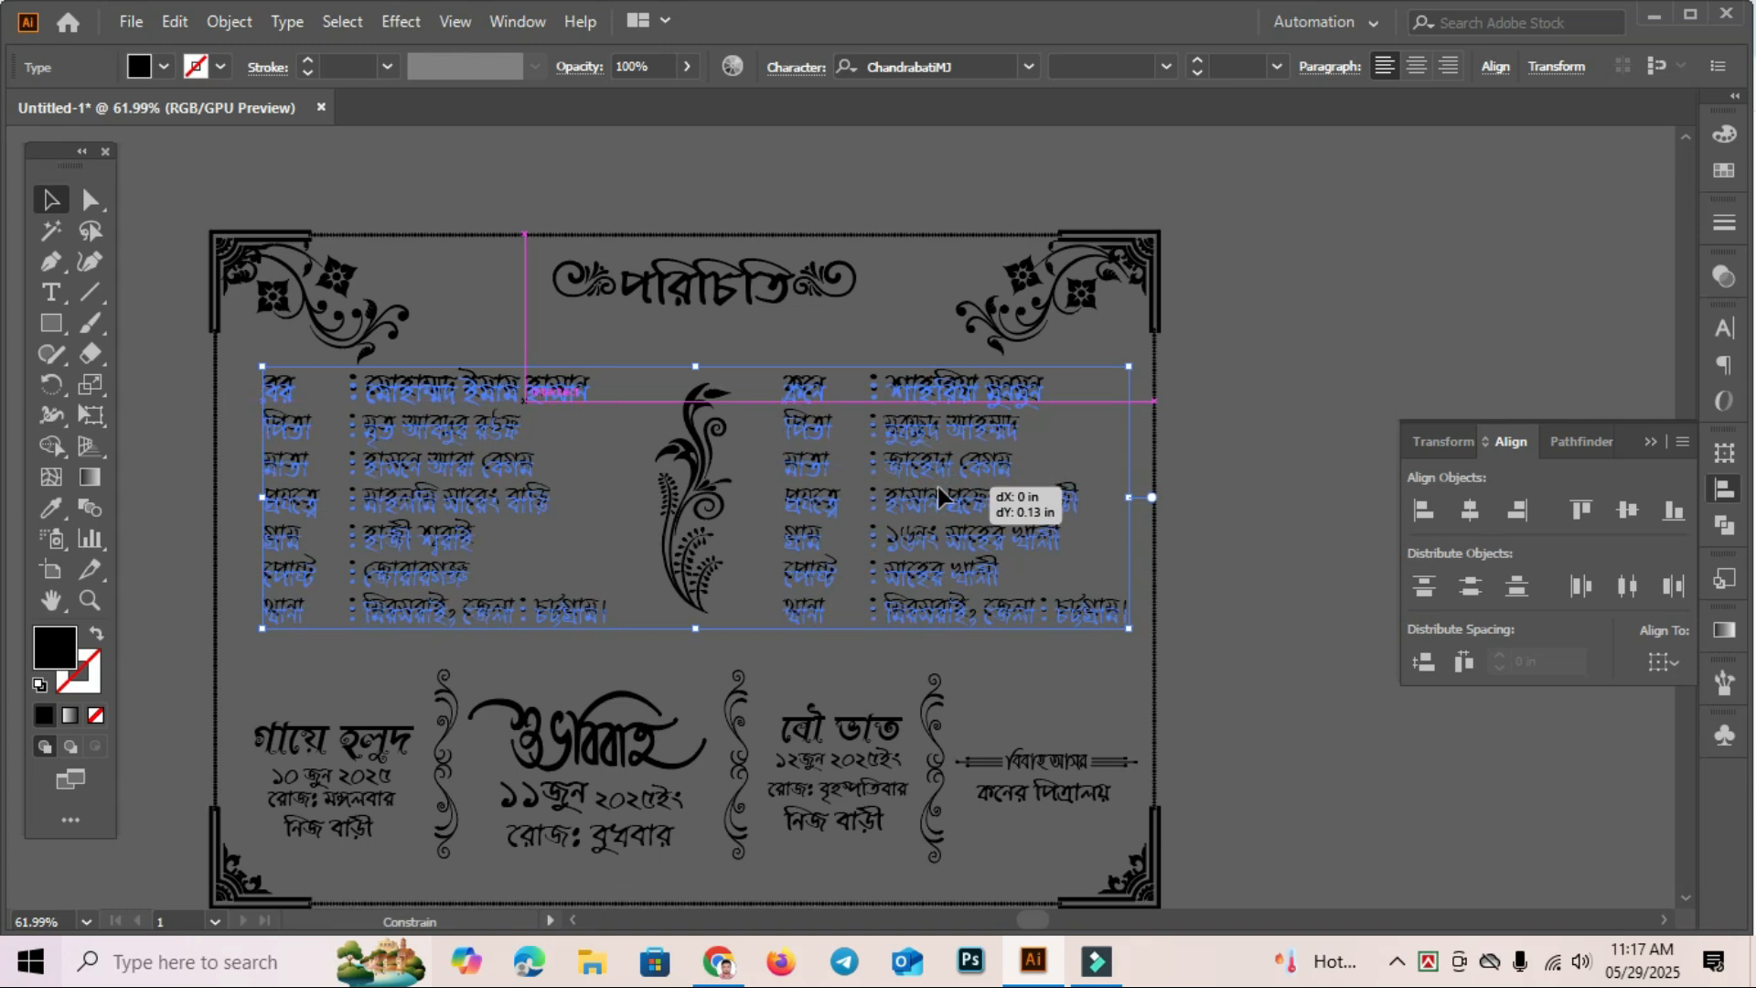
{"action": "left_click", "coordinate": [1210, 629]}
{"action": "left_click_drag", "start_coordinate": [712, 499], "coordinate": [712, 503]}
{"action": "left_click", "coordinate": [1182, 610]}
{"action": "key", "text": "ctrl+minus"}
{"action": "key", "text": "ctrl+minus"}
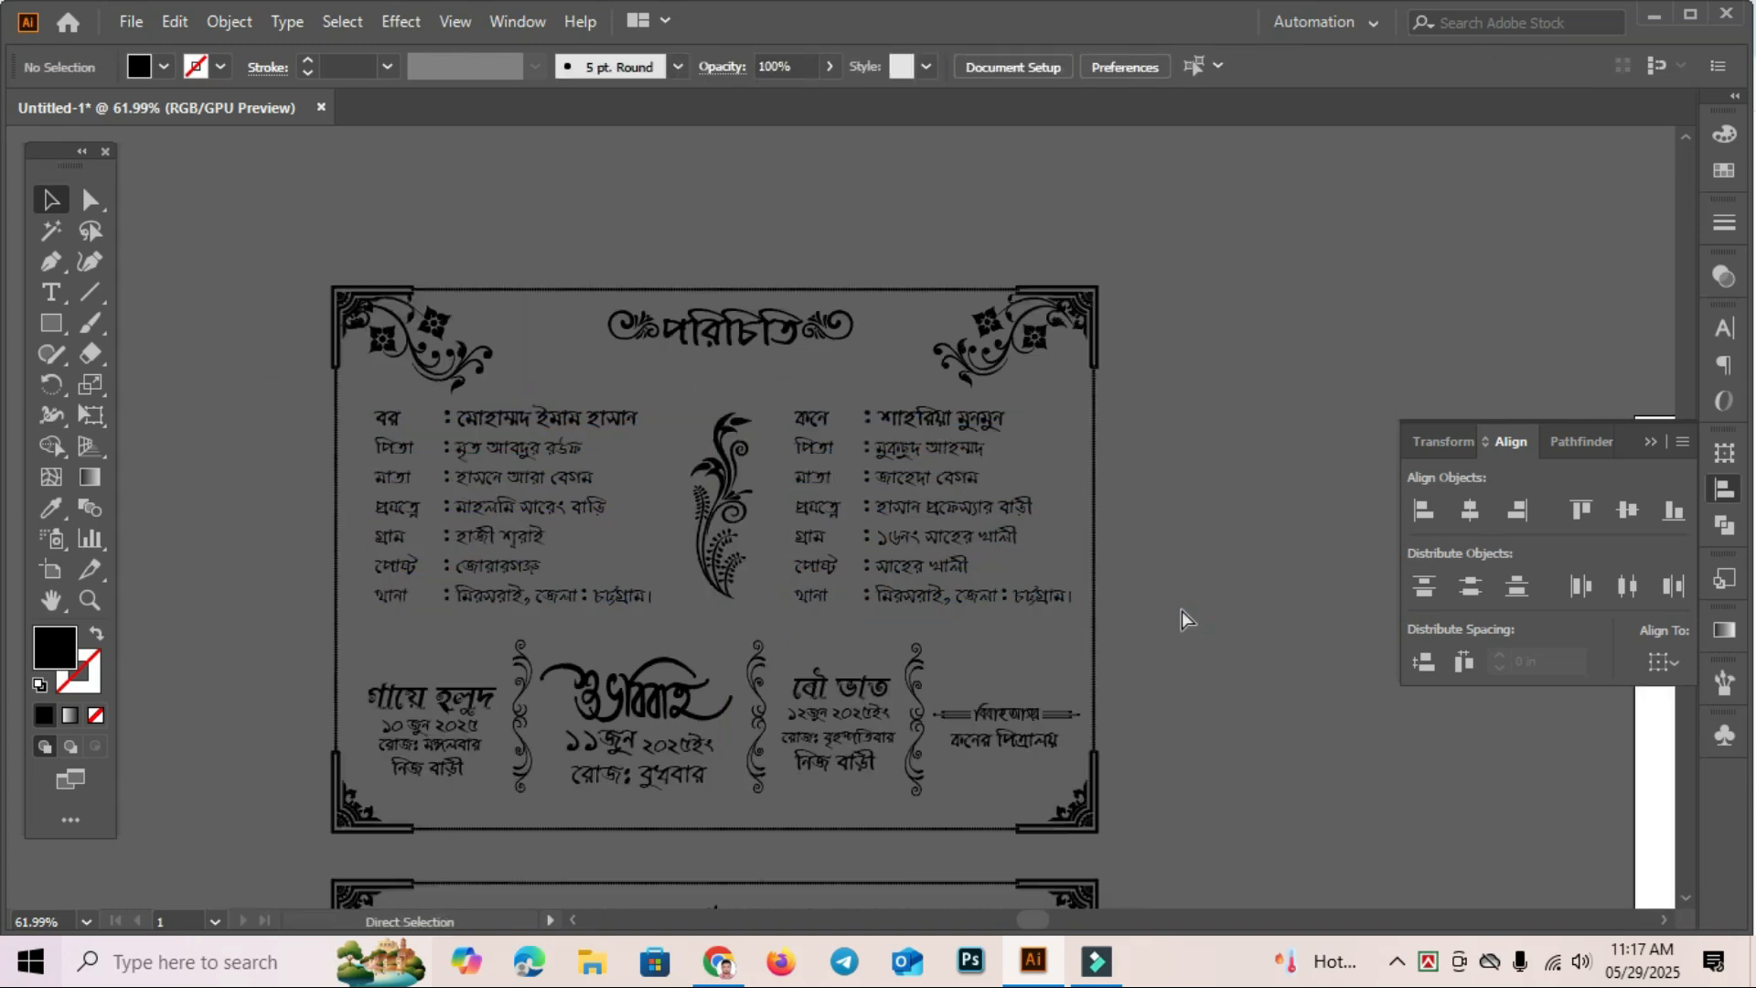
Move the spare floral ornament into the second frame, at the left between the invitation text and the অনুষ্ঠান সূচী block.
{"action": "left_click_drag", "start_coordinate": [1139, 788], "coordinate": [1200, 474]}
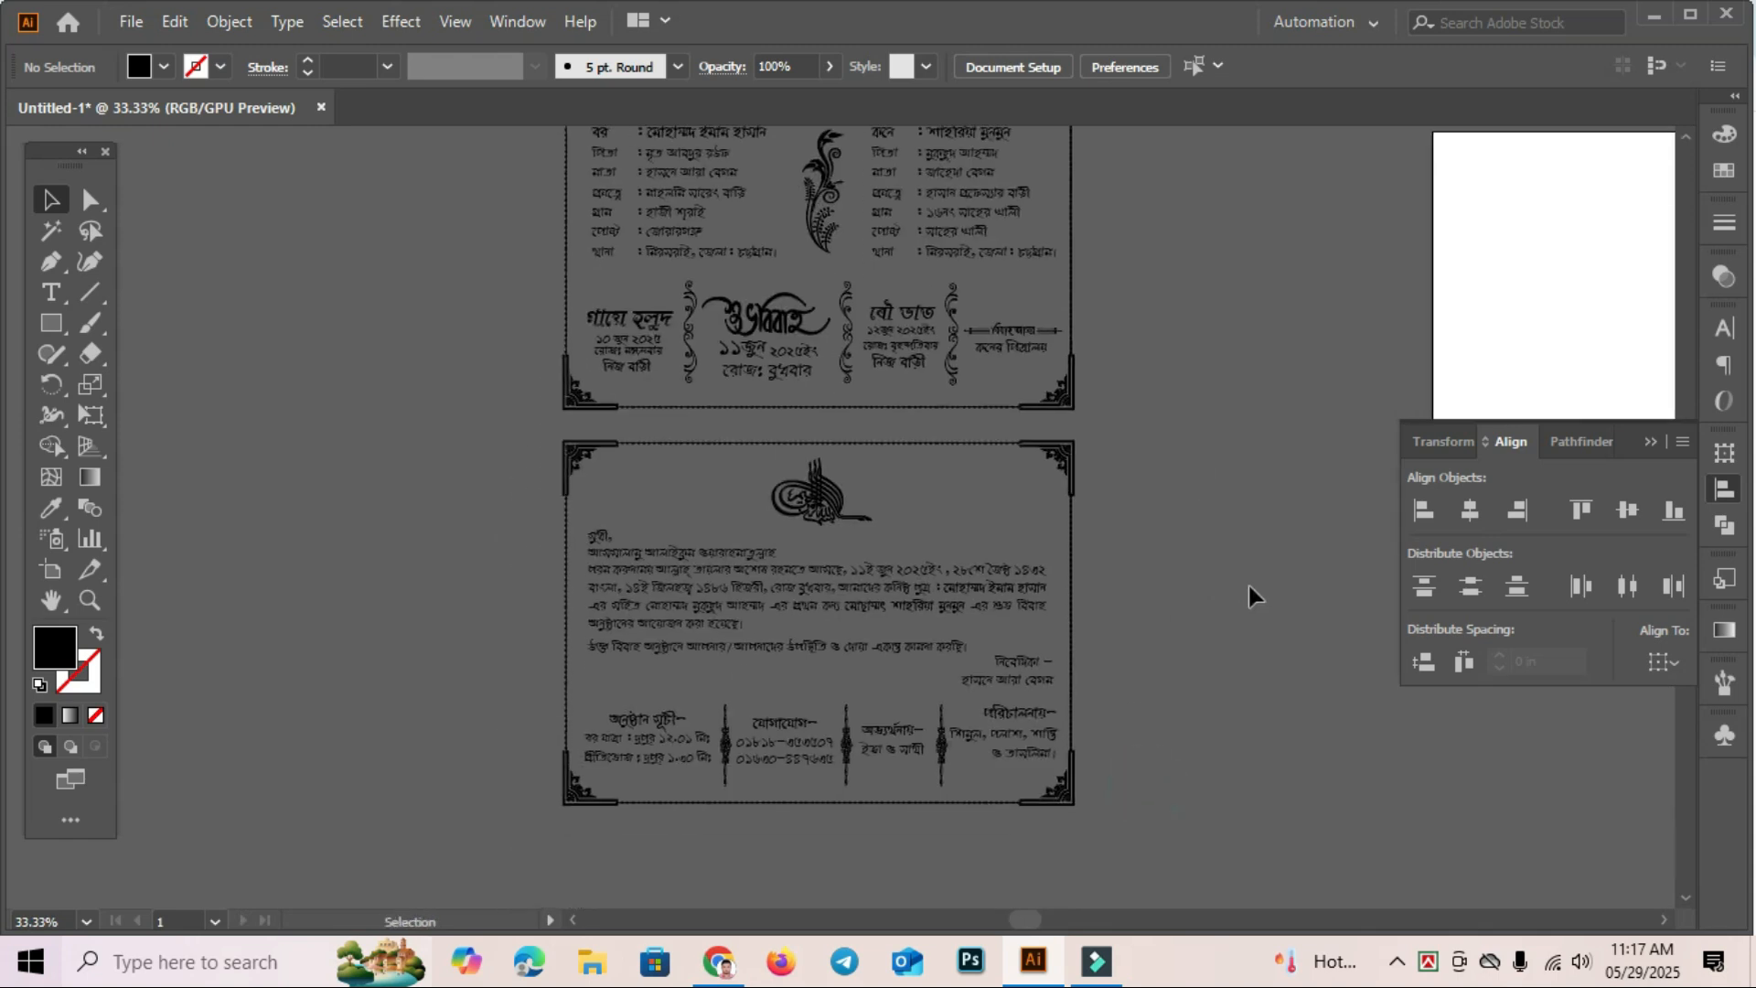
{"action": "left_click_drag", "start_coordinate": [667, 638], "coordinate": [1026, 529]}
{"action": "left_click_drag", "start_coordinate": [264, 525], "coordinate": [985, 587]}
{"action": "left_click", "coordinate": [739, 623]}
{"action": "left_click_drag", "start_coordinate": [1058, 813], "coordinate": [799, 630]}
{"action": "left_click", "coordinate": [917, 658], "text": "ctrl"}
{"action": "left_click_drag", "start_coordinate": [941, 595], "coordinate": [1118, 708]}
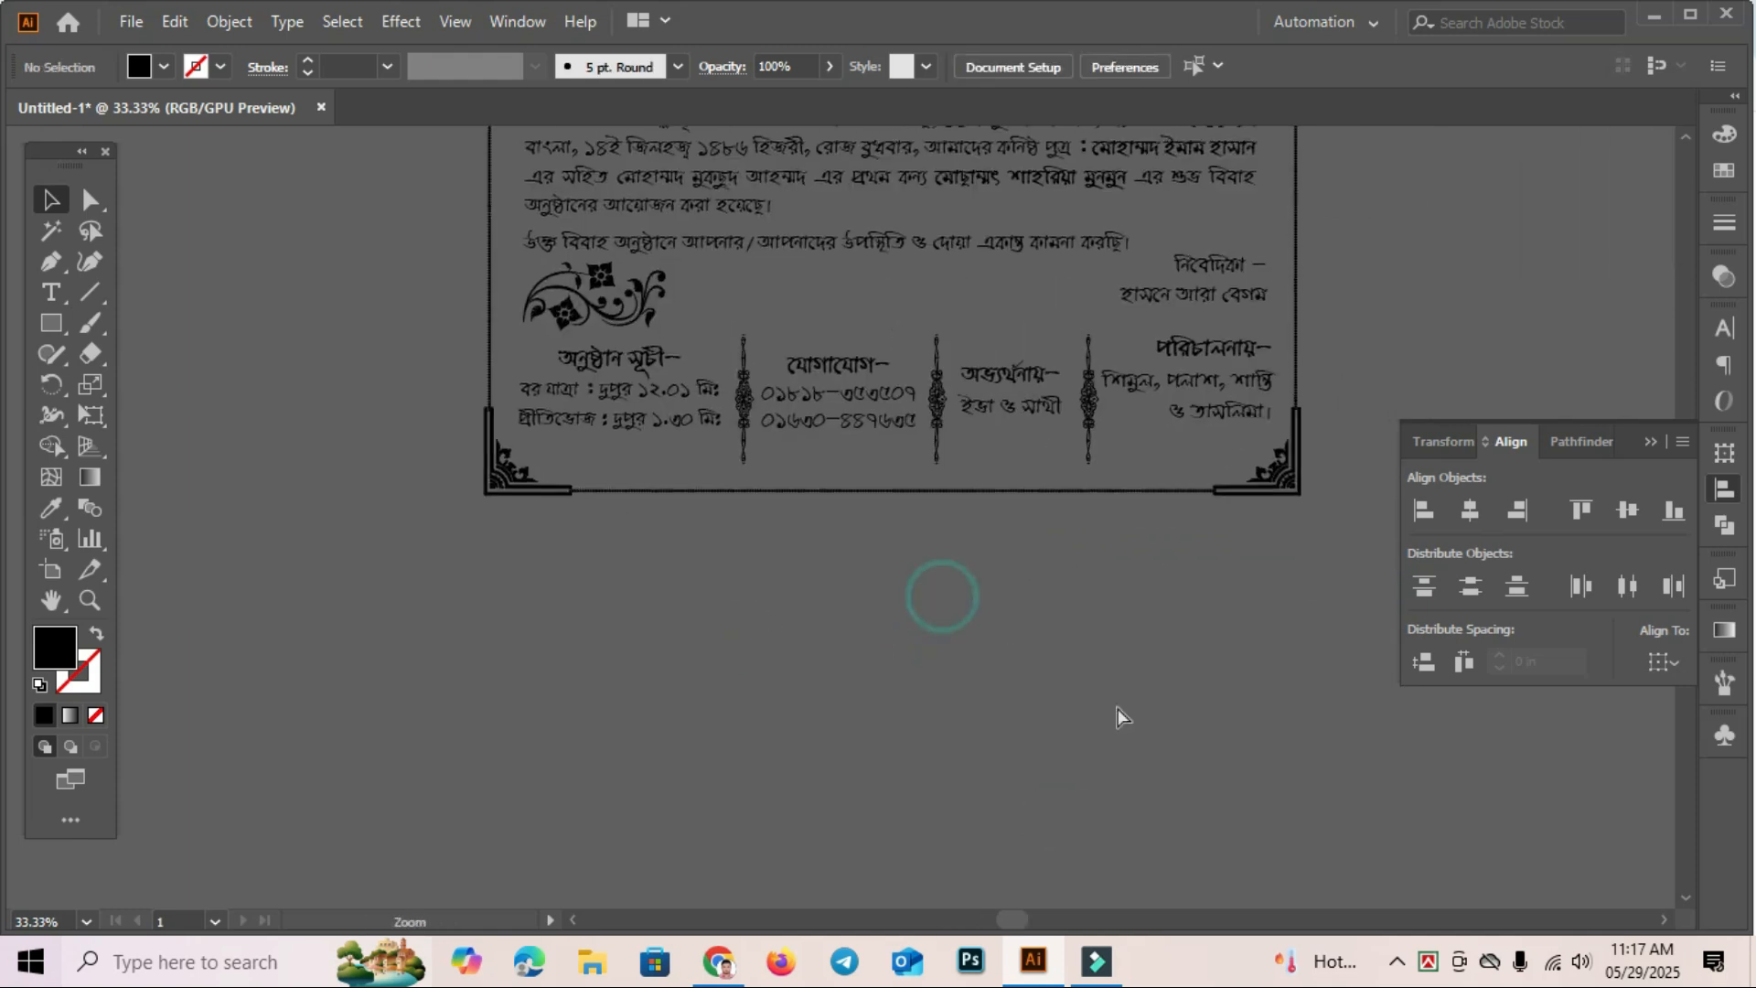
Shift the invitation text and the floral ornament slightly up in the second frame to even out the spacing.
{"action": "left_click_drag", "start_coordinate": [1040, 573], "coordinate": [1037, 799]}
{"action": "left_click_drag", "start_coordinate": [915, 398], "coordinate": [919, 368]}
{"action": "left_click", "coordinate": [939, 798]}
{"action": "left_click_drag", "start_coordinate": [578, 529], "coordinate": [578, 501]}
{"action": "left_click", "coordinate": [762, 831]}
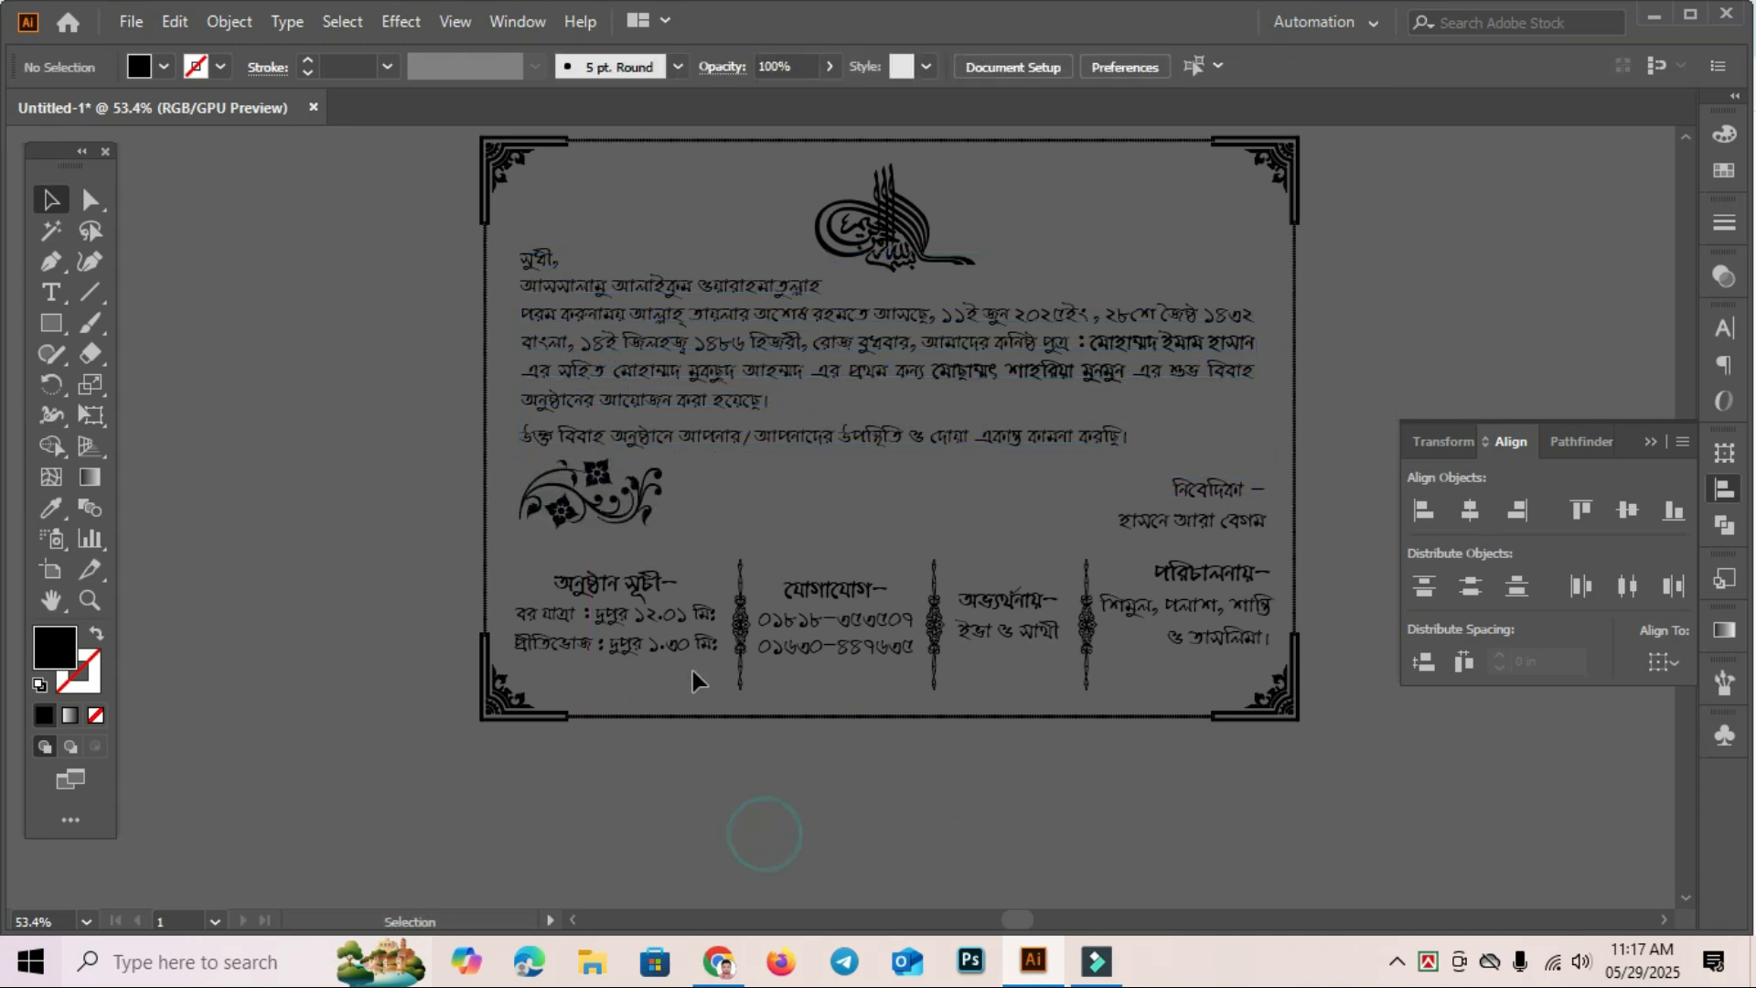
{"action": "left_click", "coordinate": [684, 641]}
{"action": "left_click", "coordinate": [645, 515]}
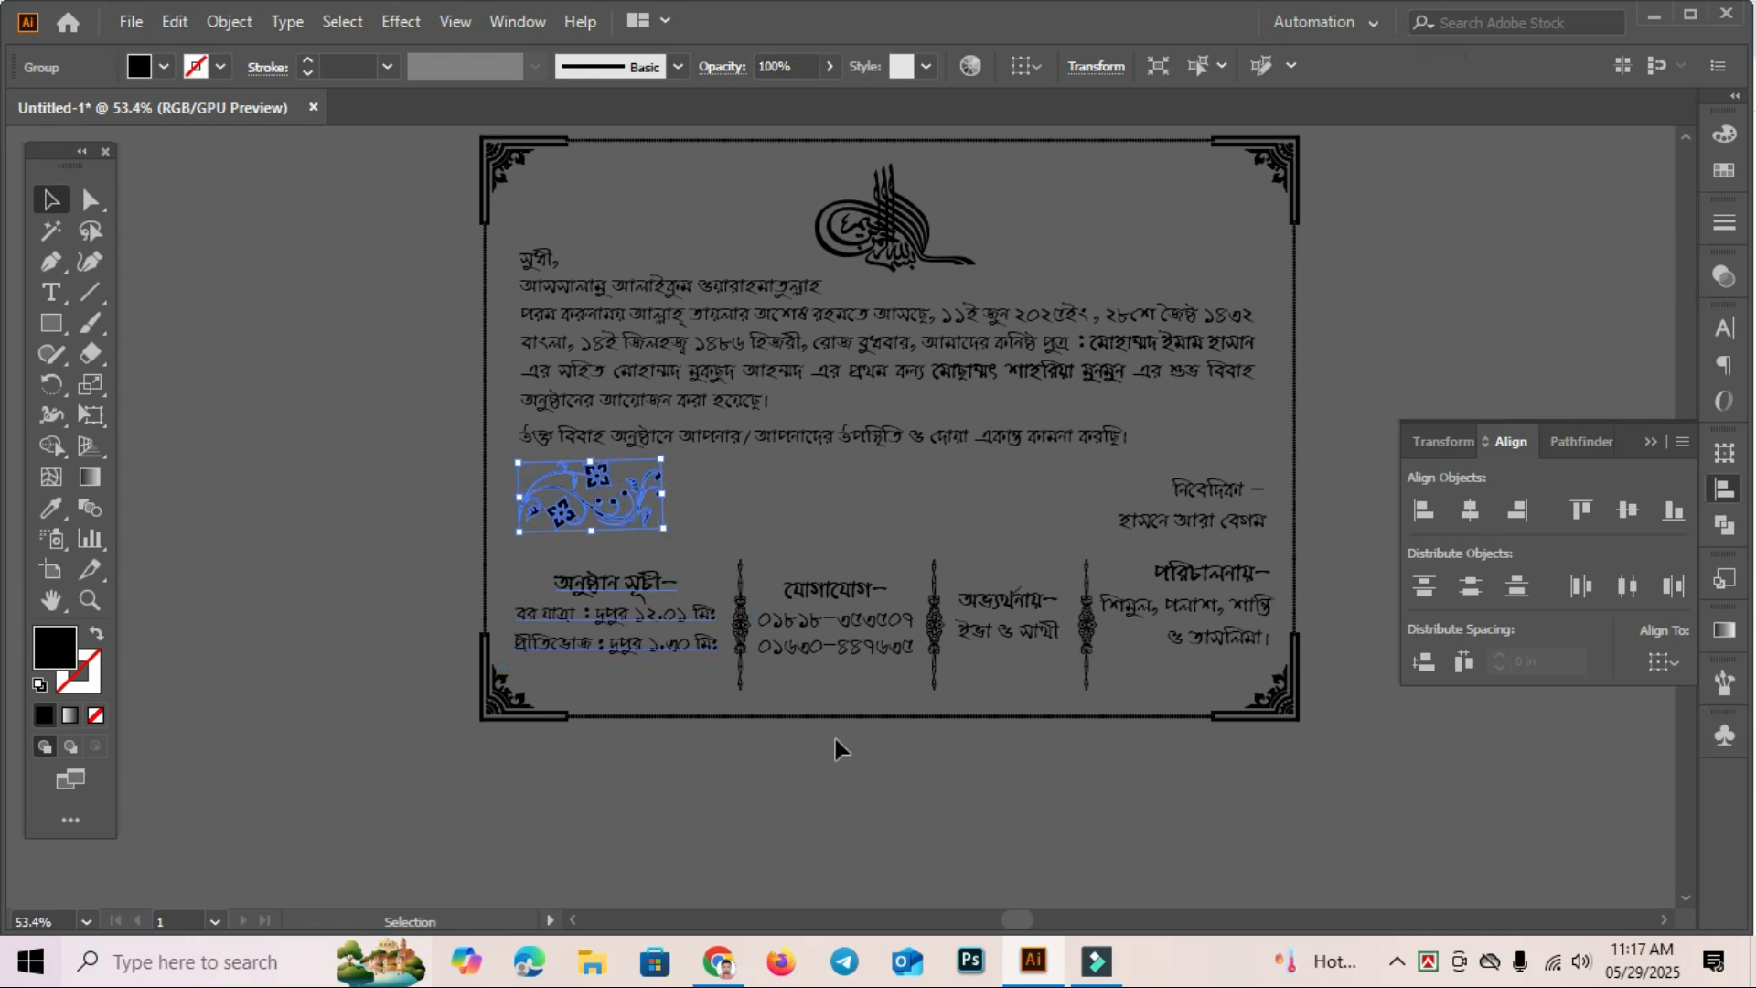
{"action": "left_click", "coordinate": [940, 810]}
{"action": "key", "text": "ctrl+minus"}
{"action": "key", "text": "ctrl+minus"}
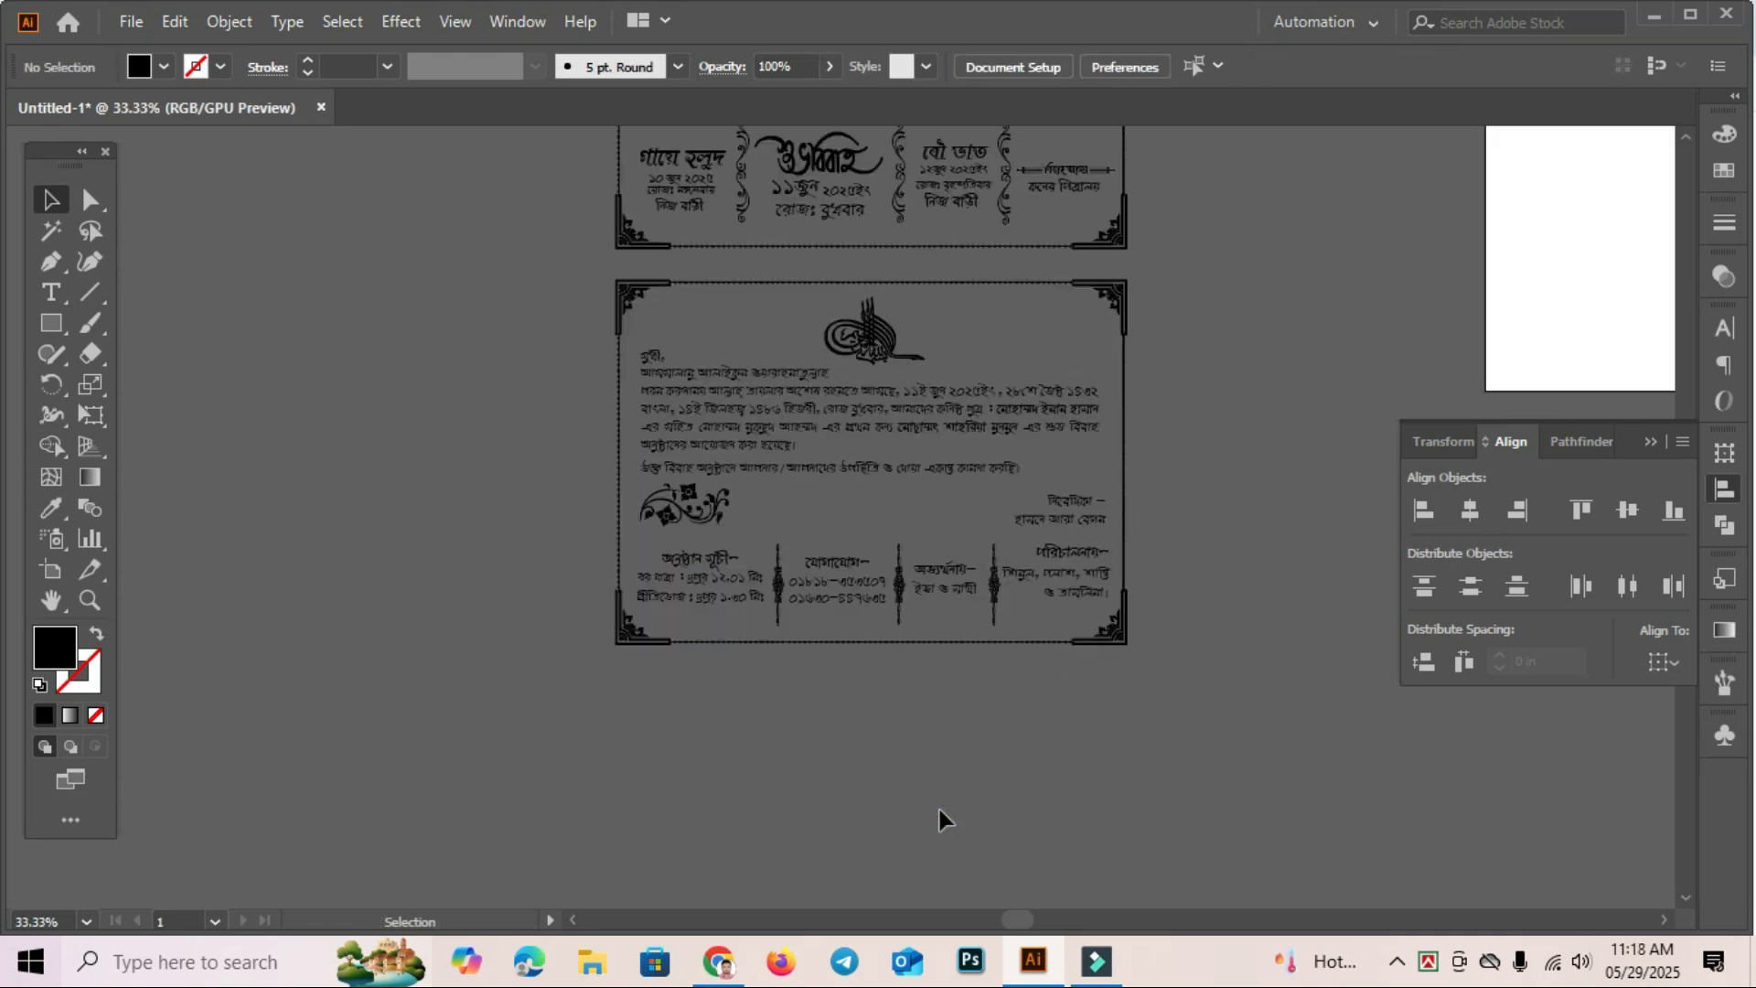
Delete the leftover vertical divider lying on the empty canvas to the left of the card.
{"action": "left_click_drag", "start_coordinate": [512, 522], "coordinate": [1101, 546]}
{"action": "left_click_drag", "start_coordinate": [570, 535], "coordinate": [269, 658]}
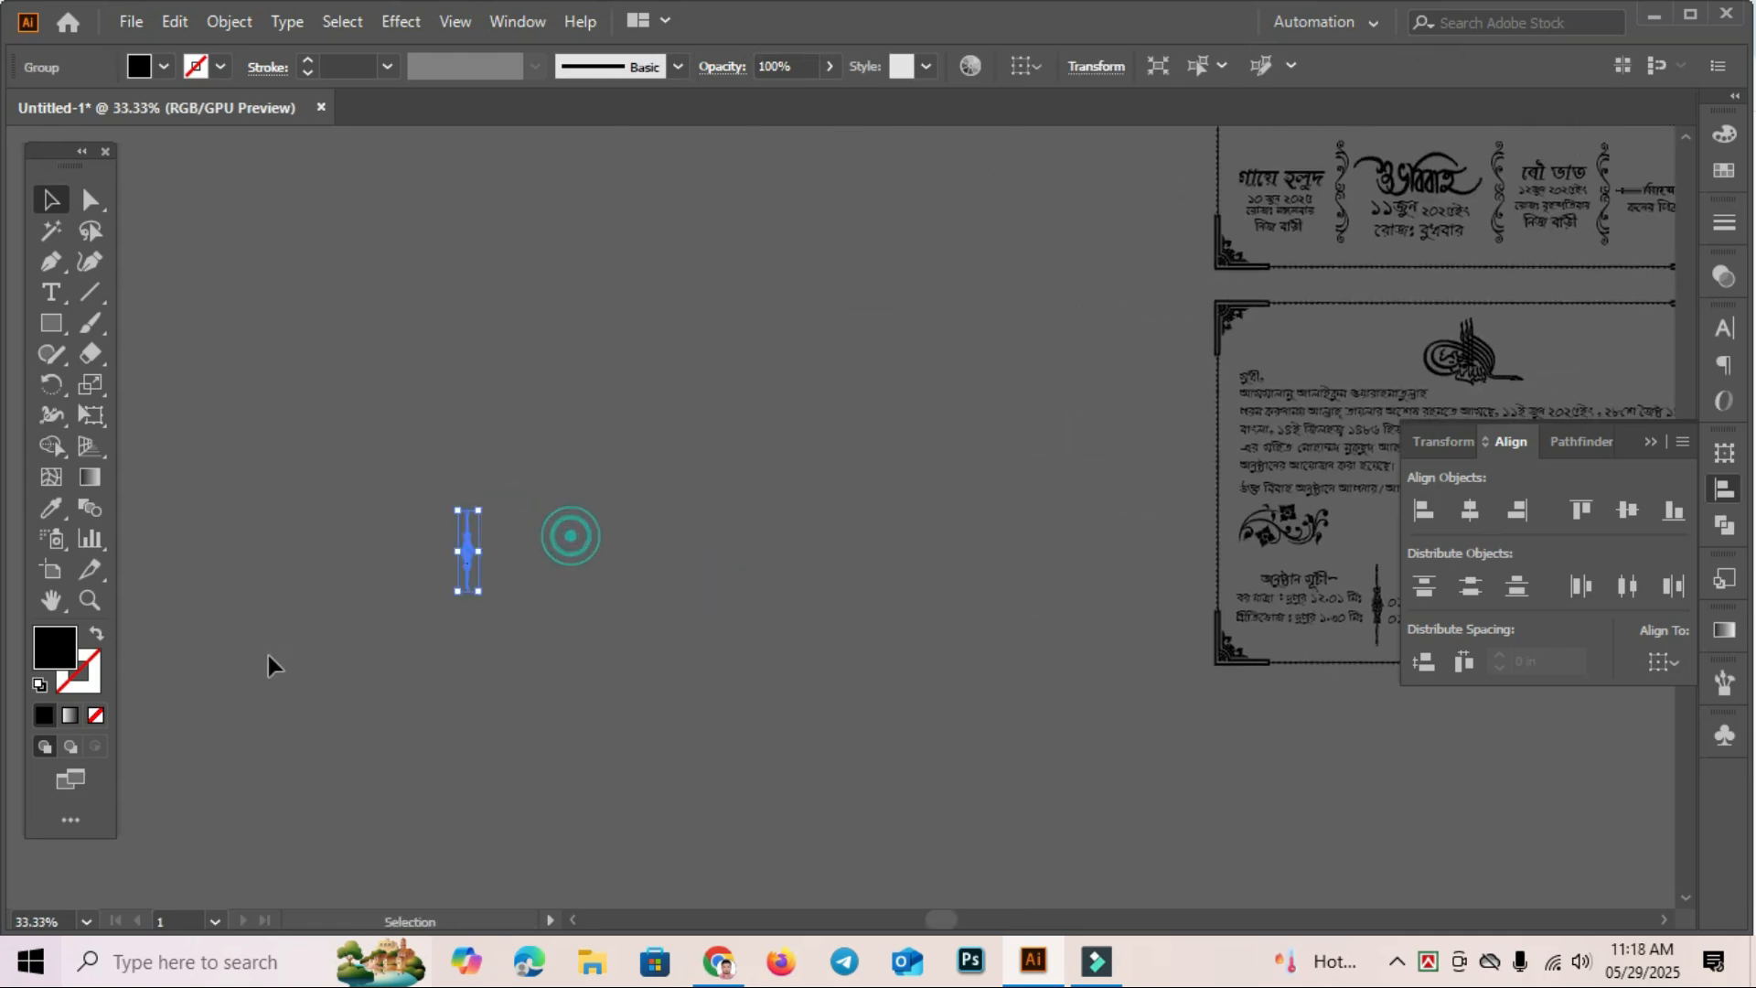
{"action": "key", "text": "Delete"}
{"action": "key", "text": "ctrl+minus"}
{"action": "key", "text": "ctrl+minus"}
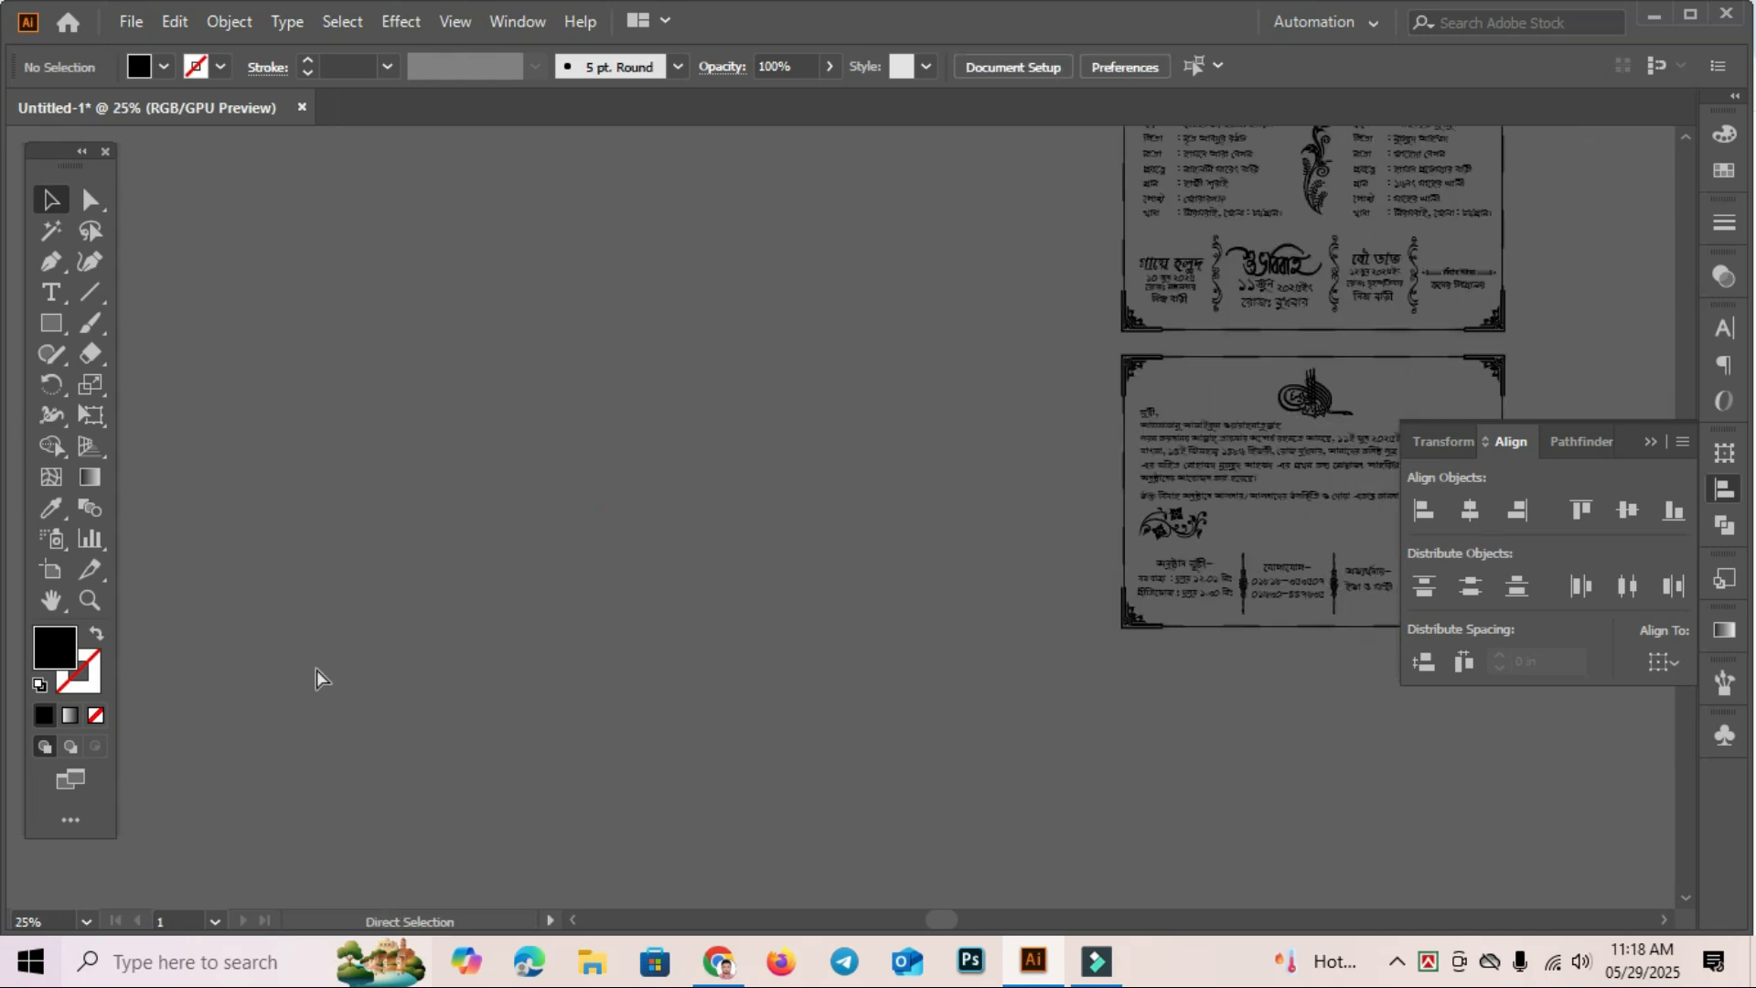
Group all artwork of both card panels and duplicate the group beside the original.
{"action": "left_click_drag", "start_coordinate": [1180, 739], "coordinate": [901, 743]}
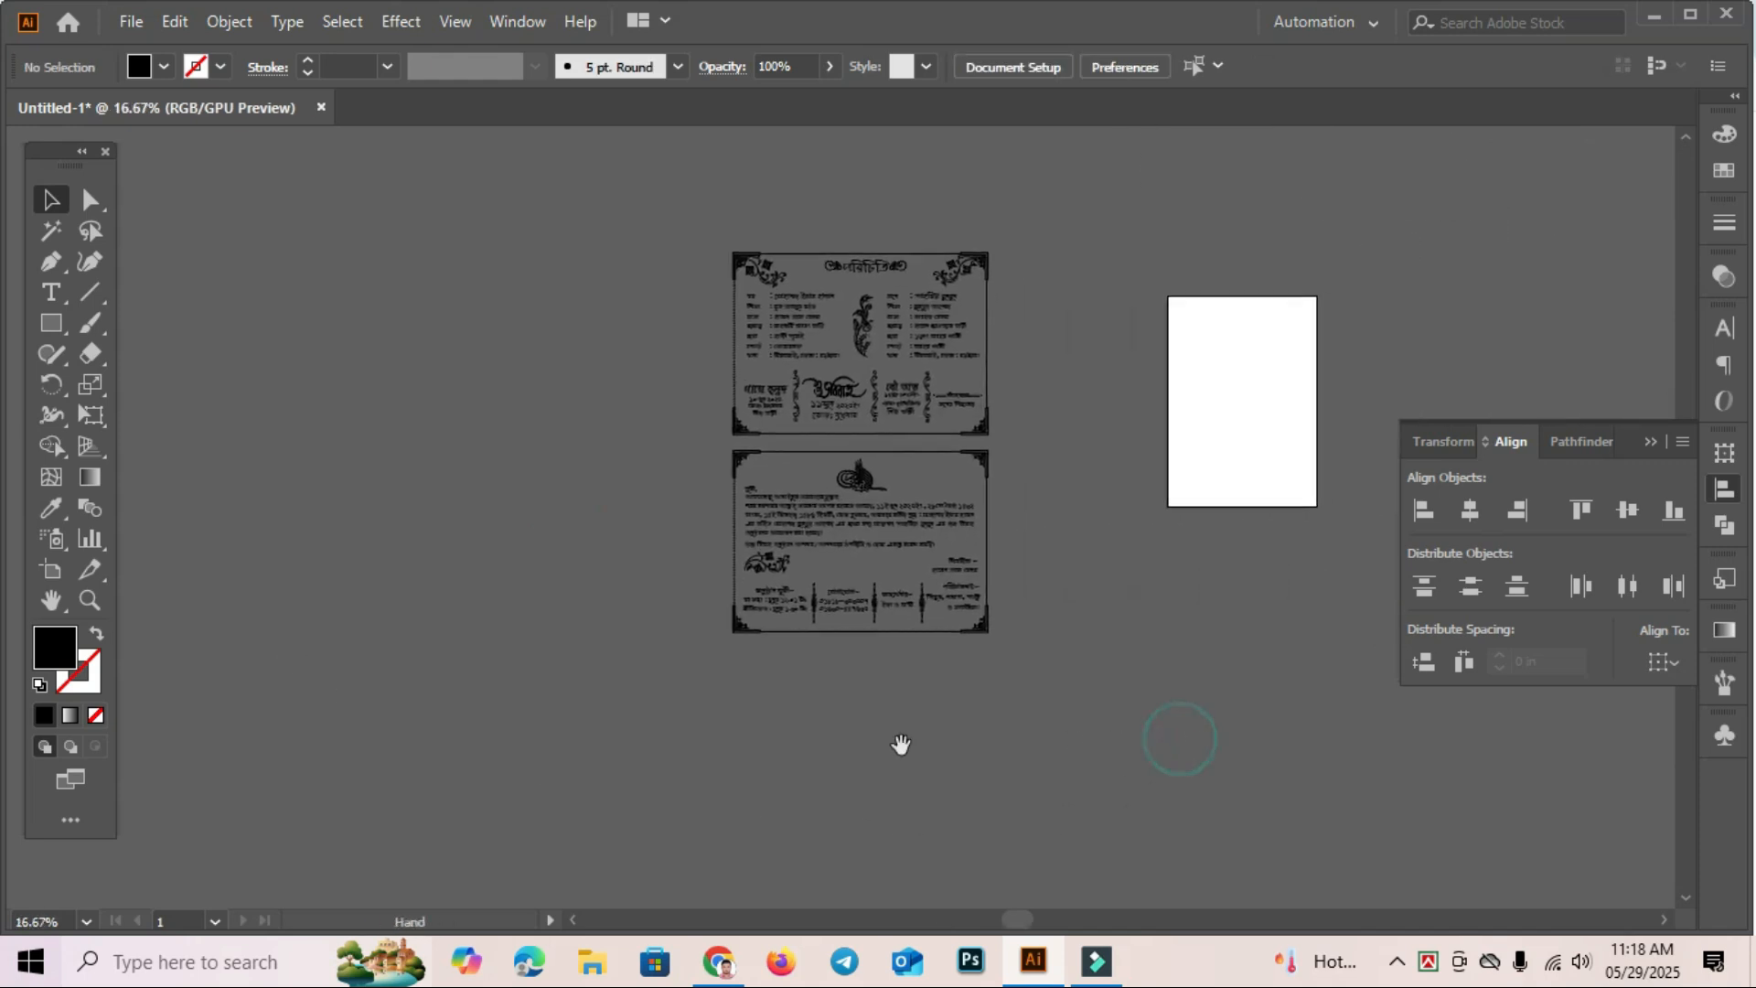
{"action": "left_click_drag", "start_coordinate": [1019, 506], "coordinate": [1160, 554]}
{"action": "left_click_drag", "start_coordinate": [1116, 491], "coordinate": [1102, 537]}
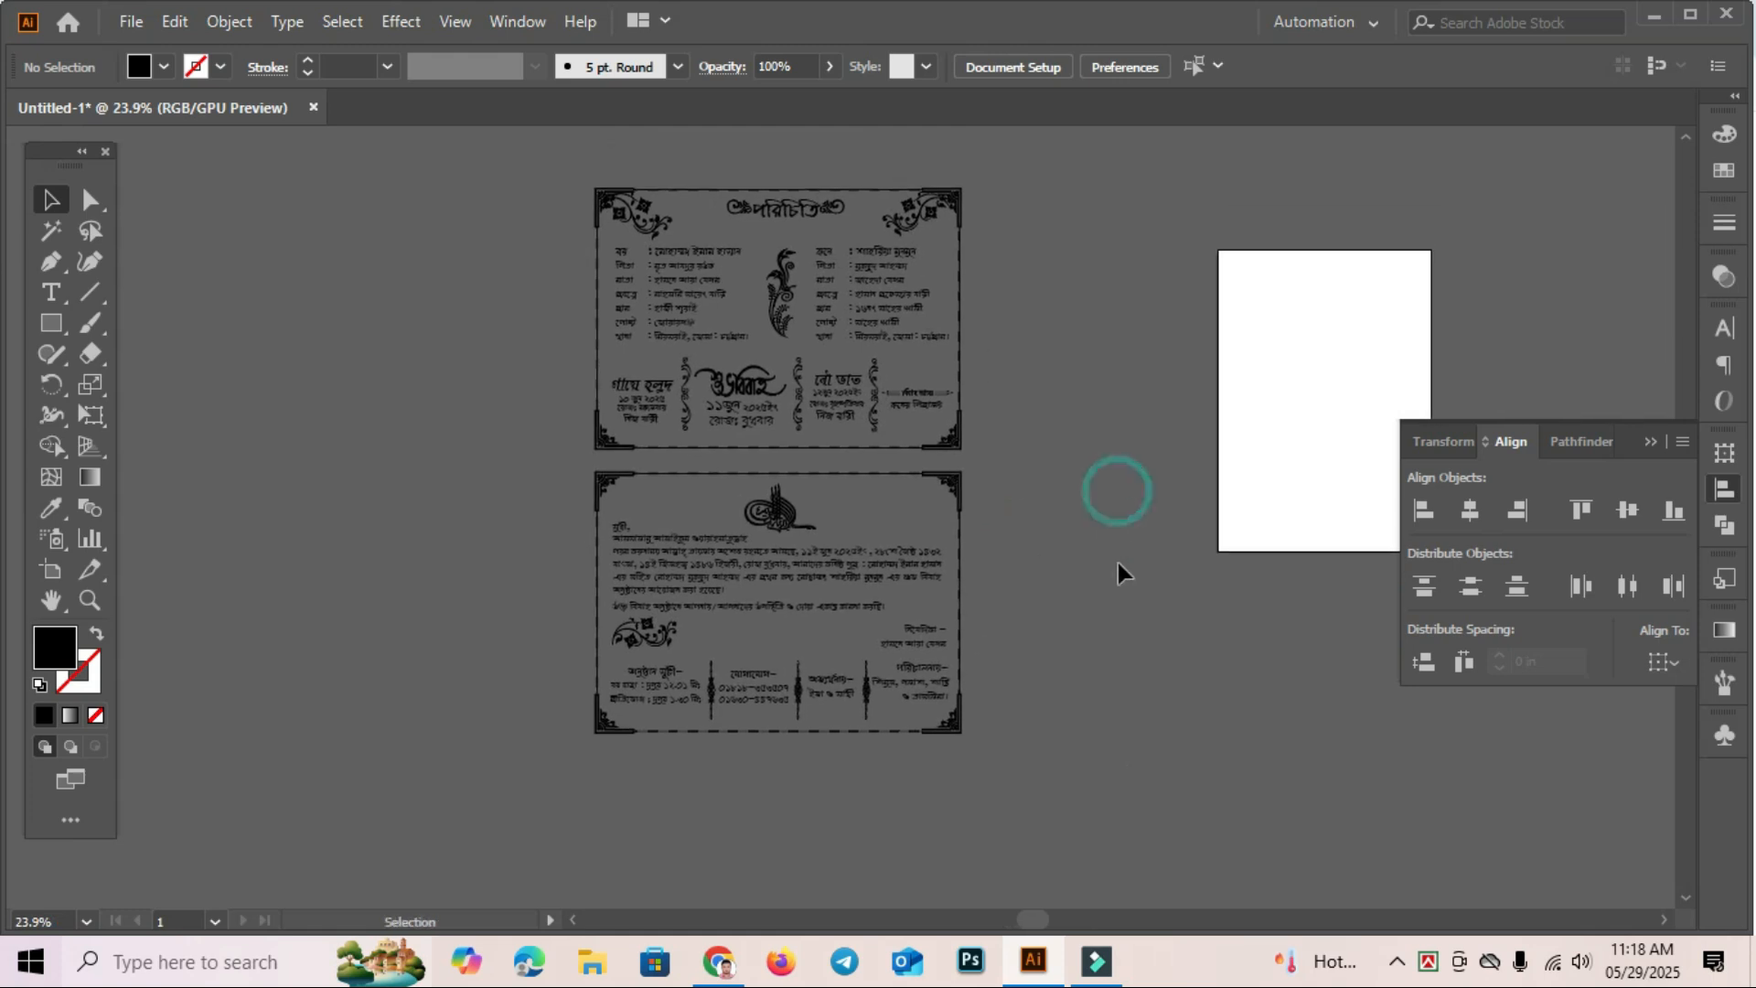
{"action": "scroll", "coordinate": [509, 155], "scroll_direction": "up", "scroll_amount": 4}
{"action": "key", "text": "ctrl+a"}
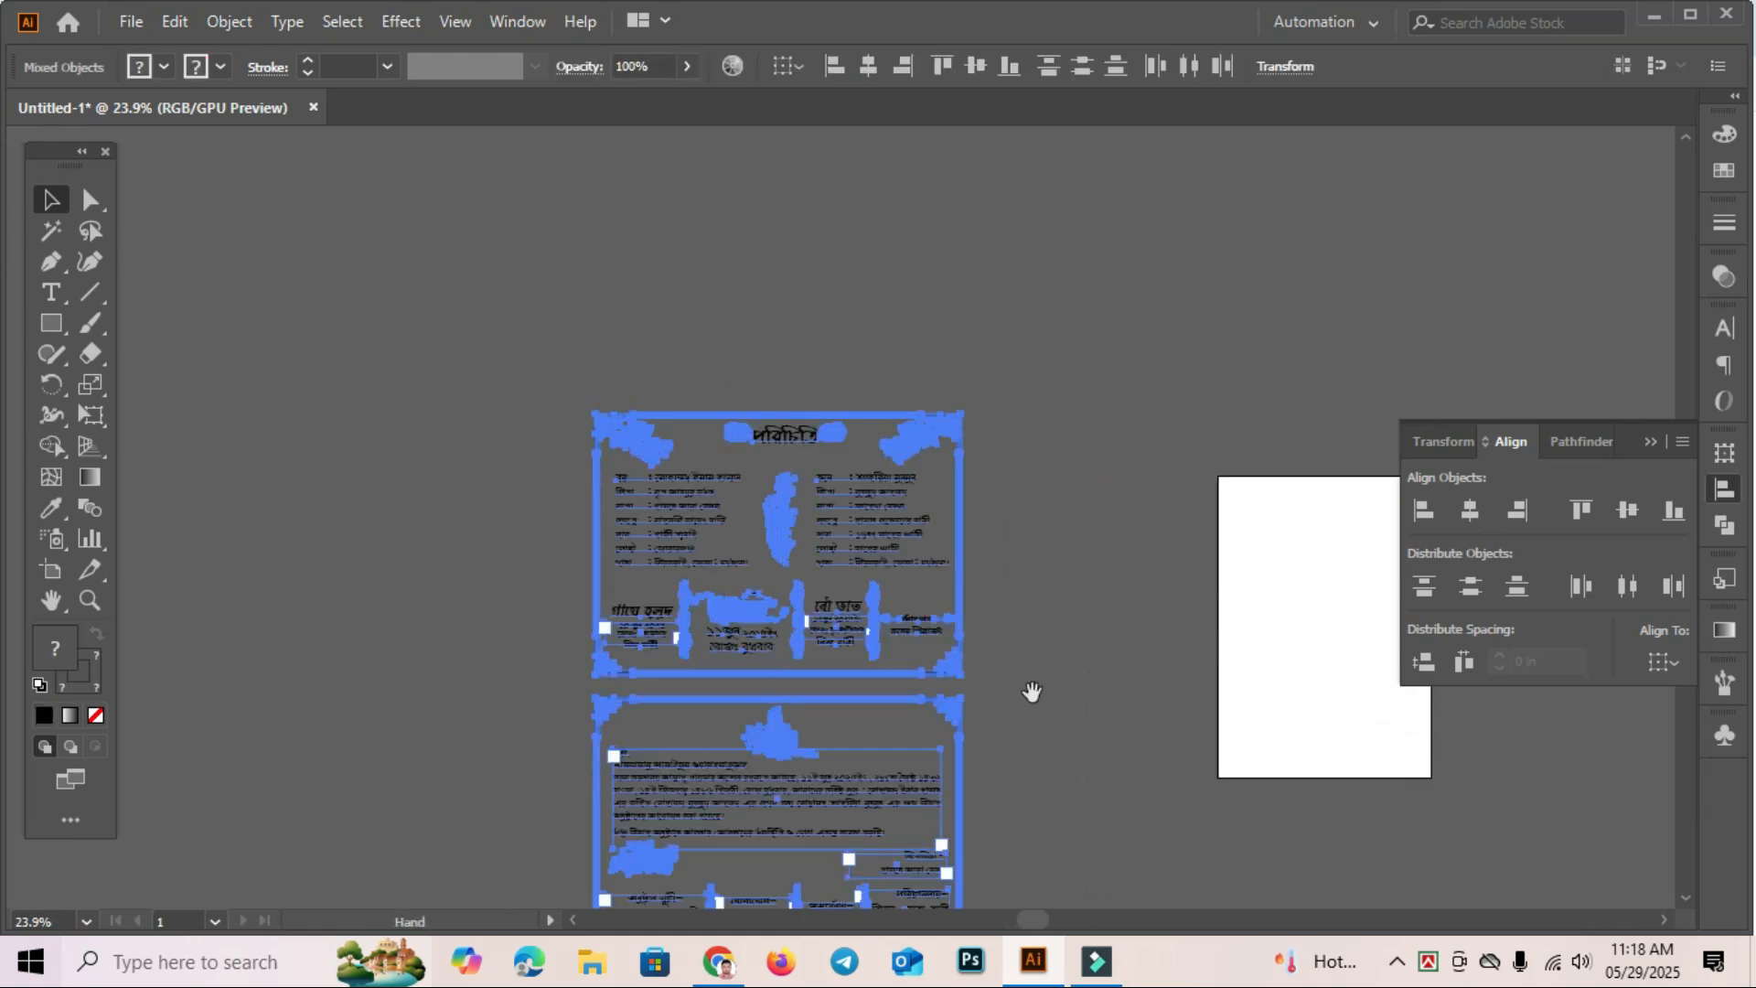
{"action": "scroll", "coordinate": [1030, 640], "scroll_direction": "down", "scroll_amount": 2}
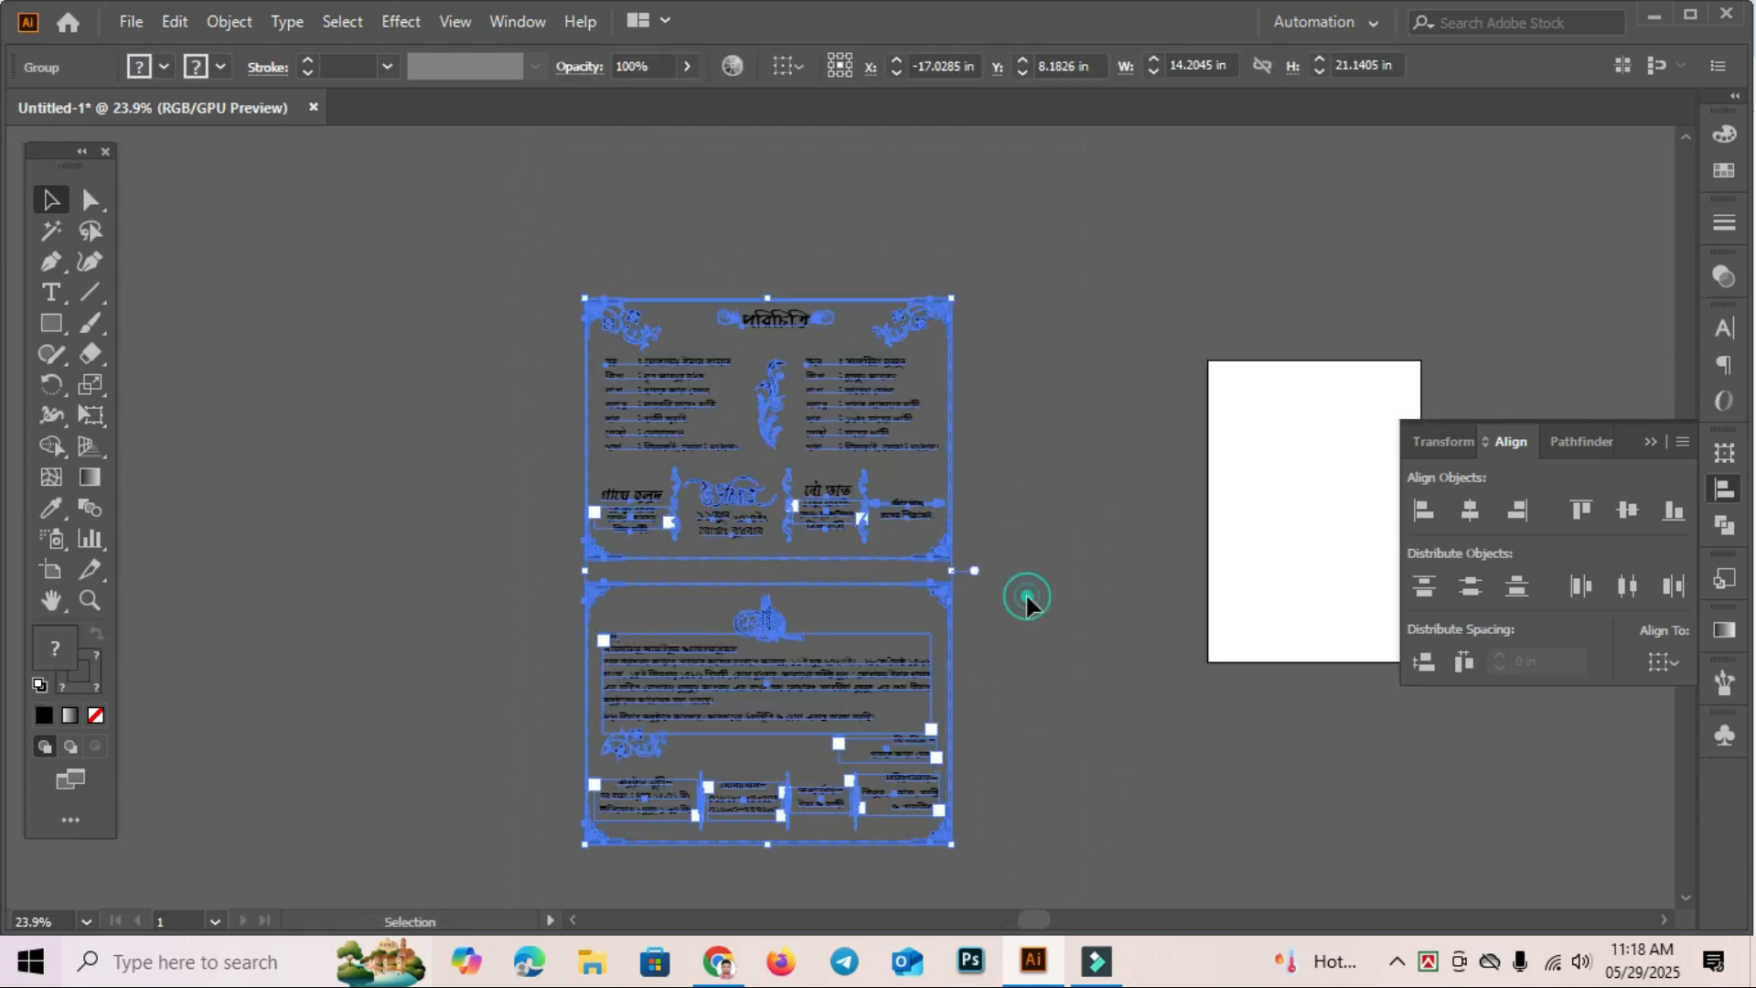
{"action": "left_click", "coordinate": [1026, 590]}
{"action": "left_click", "coordinate": [853, 385]}
{"action": "mouse_move", "coordinate": [853, 404]}
{"action": "left_mouse_down"}
{"action": "mouse_move", "coordinate": [348, 405]}
{"action": "mouse_move", "coordinate": [876, 405]}
{"action": "left_mouse_up"}
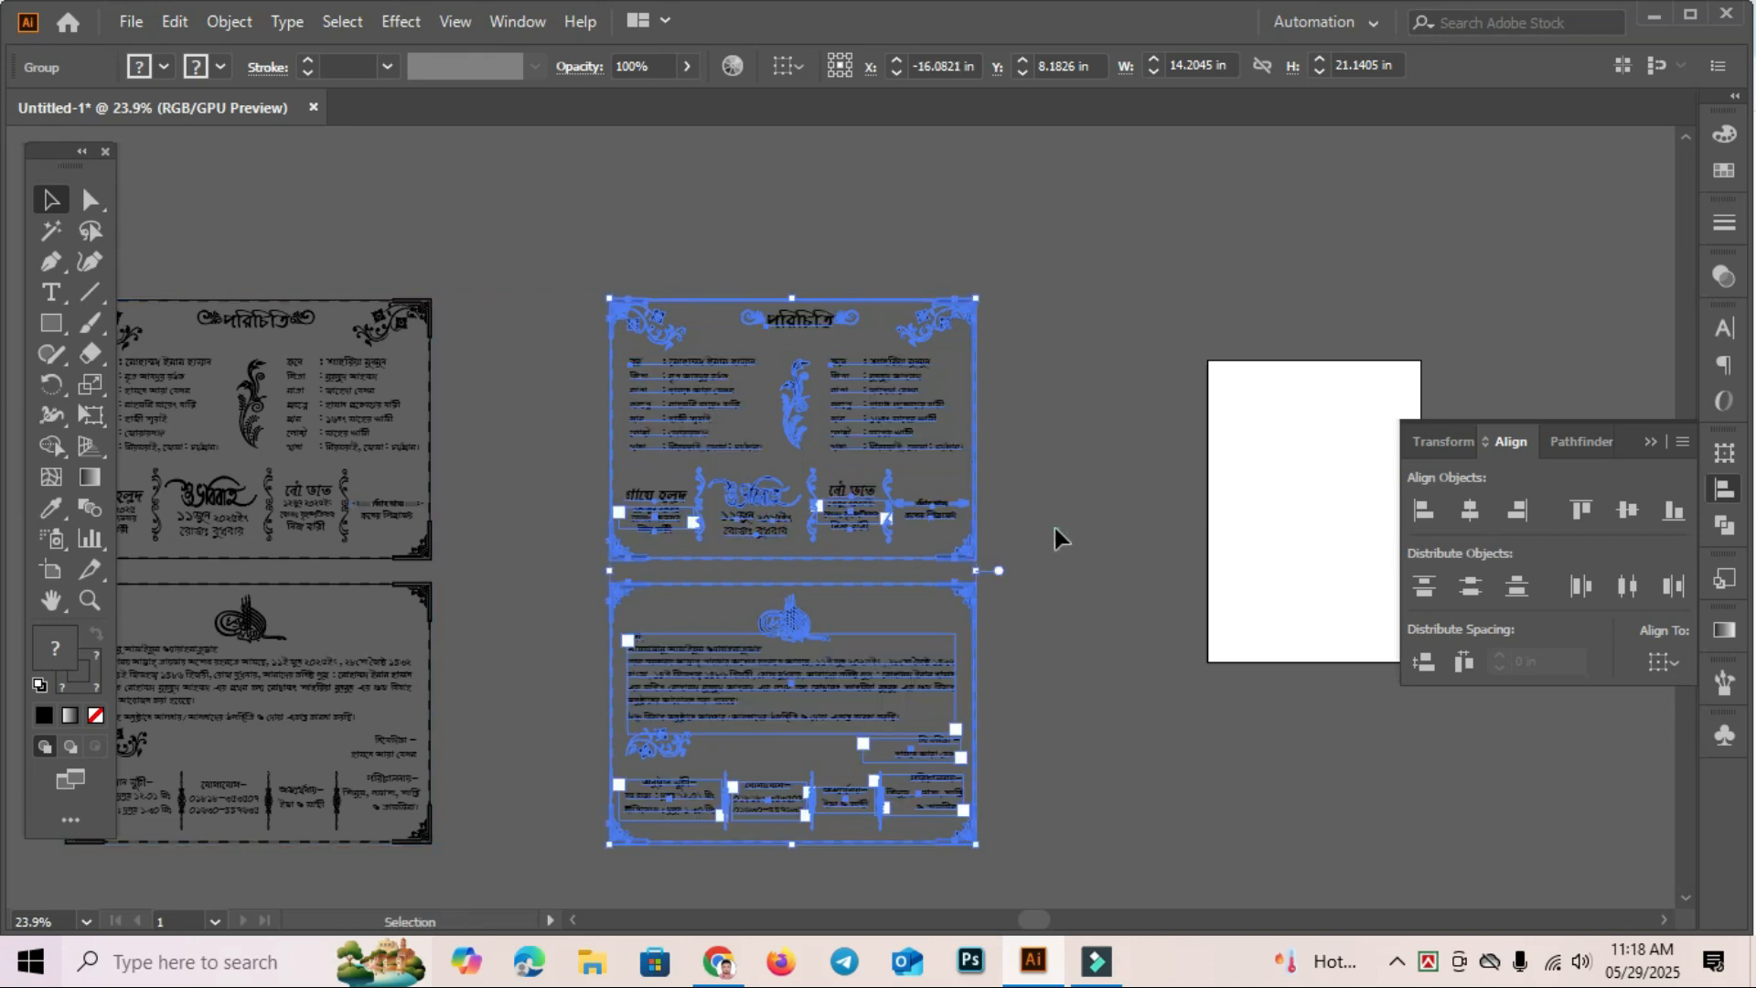
Convert all the text in the right-hand card copy to outlines.
{"action": "left_click", "coordinate": [625, 263]}
{"action": "left_click", "coordinate": [1013, 854]}
{"action": "left_click", "coordinate": [1063, 778]}
{"action": "left_click_drag", "start_coordinate": [1052, 402], "coordinate": [807, 541]}
{"action": "key", "text": "ctrl+shift+o"}
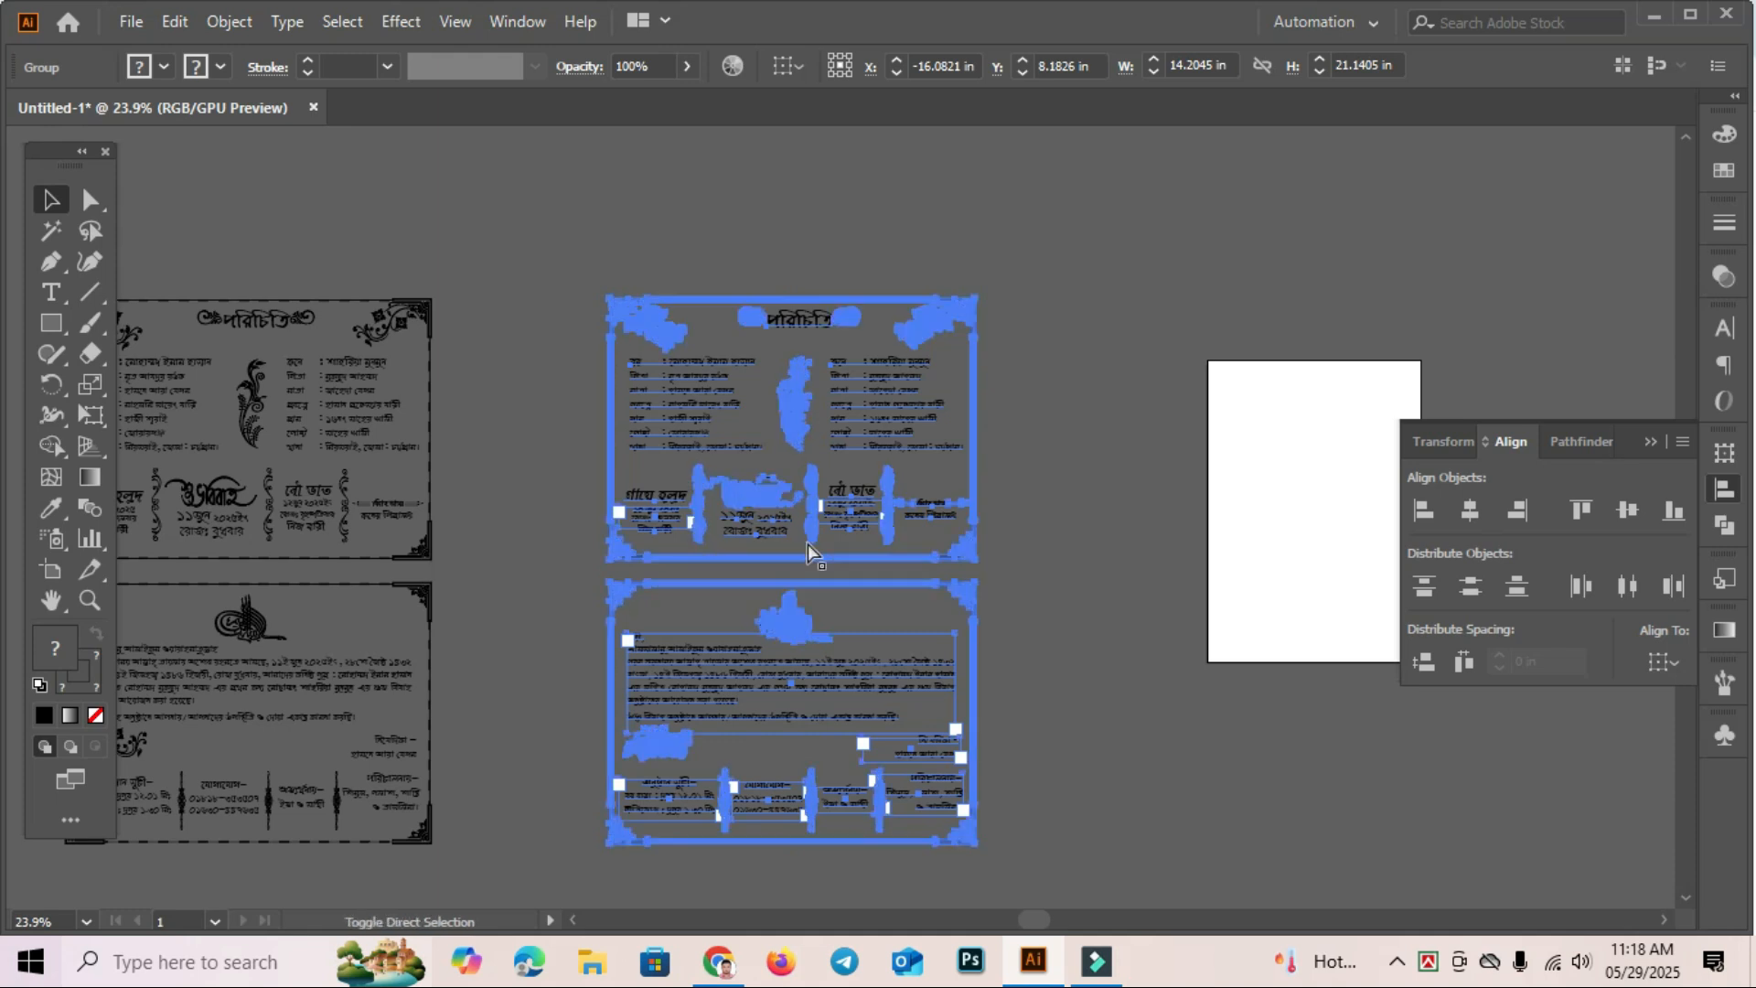
{"action": "left_click", "coordinate": [1147, 483]}
{"action": "left_click_drag", "start_coordinate": [893, 737], "coordinate": [1012, 767]}
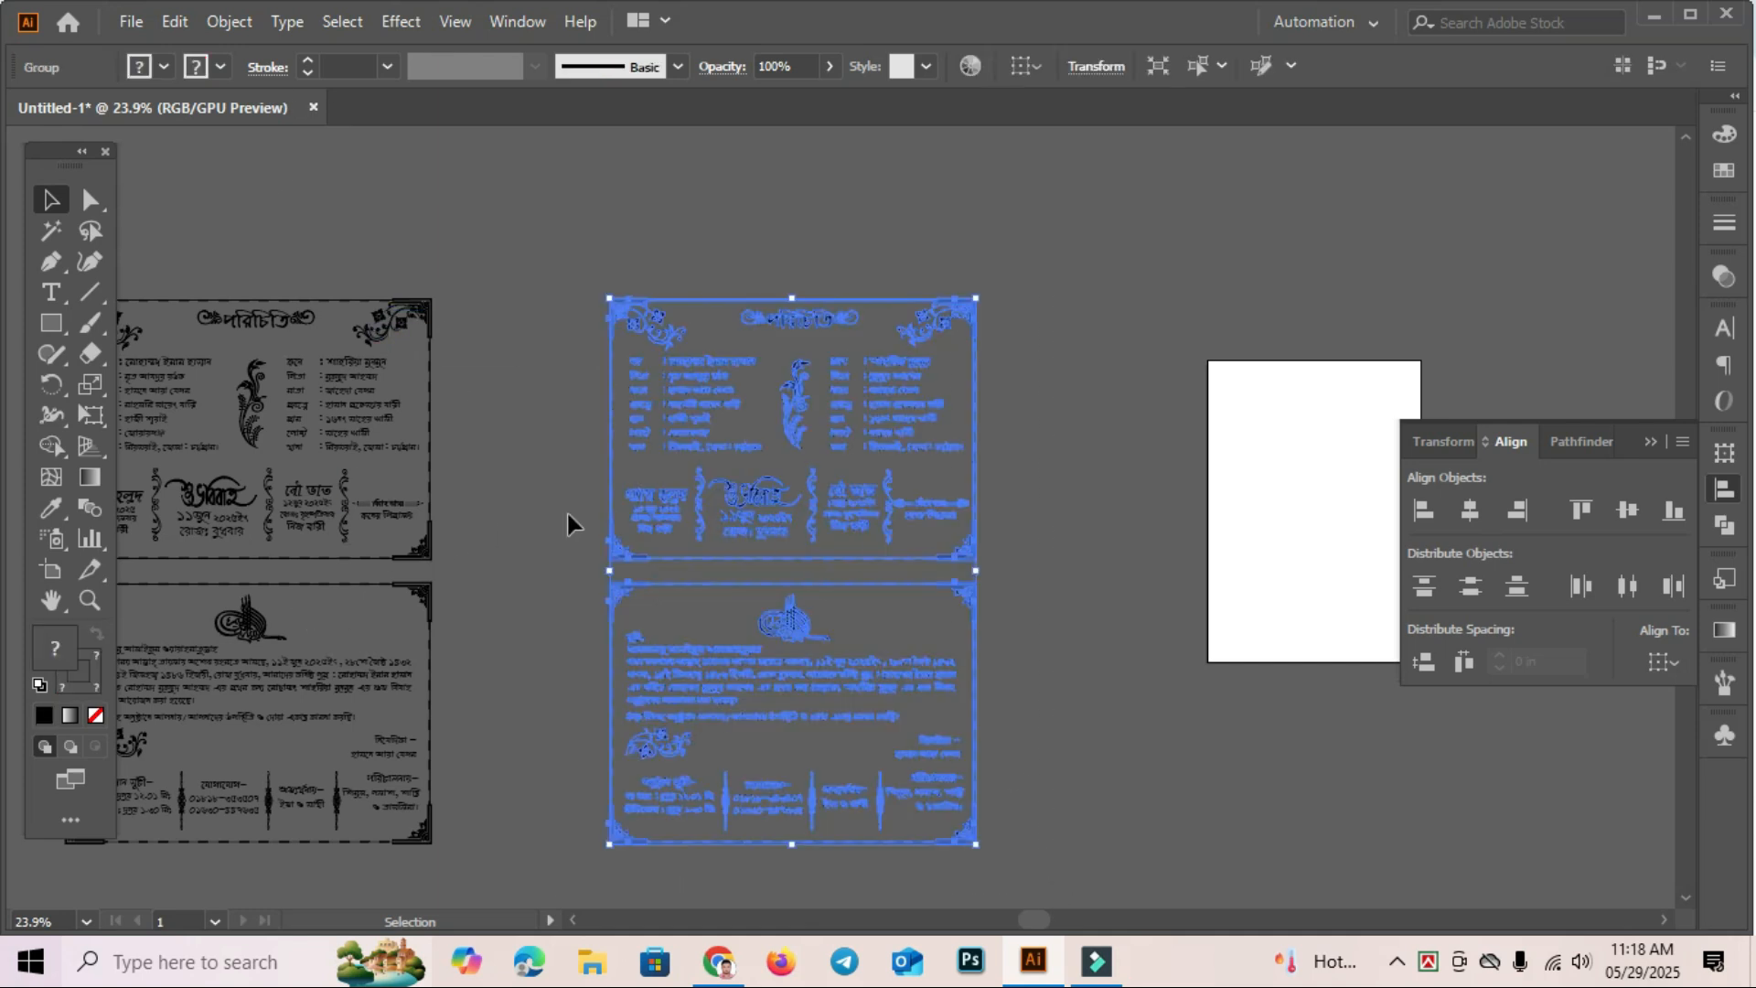
{"action": "left_click", "coordinate": [1040, 481]}
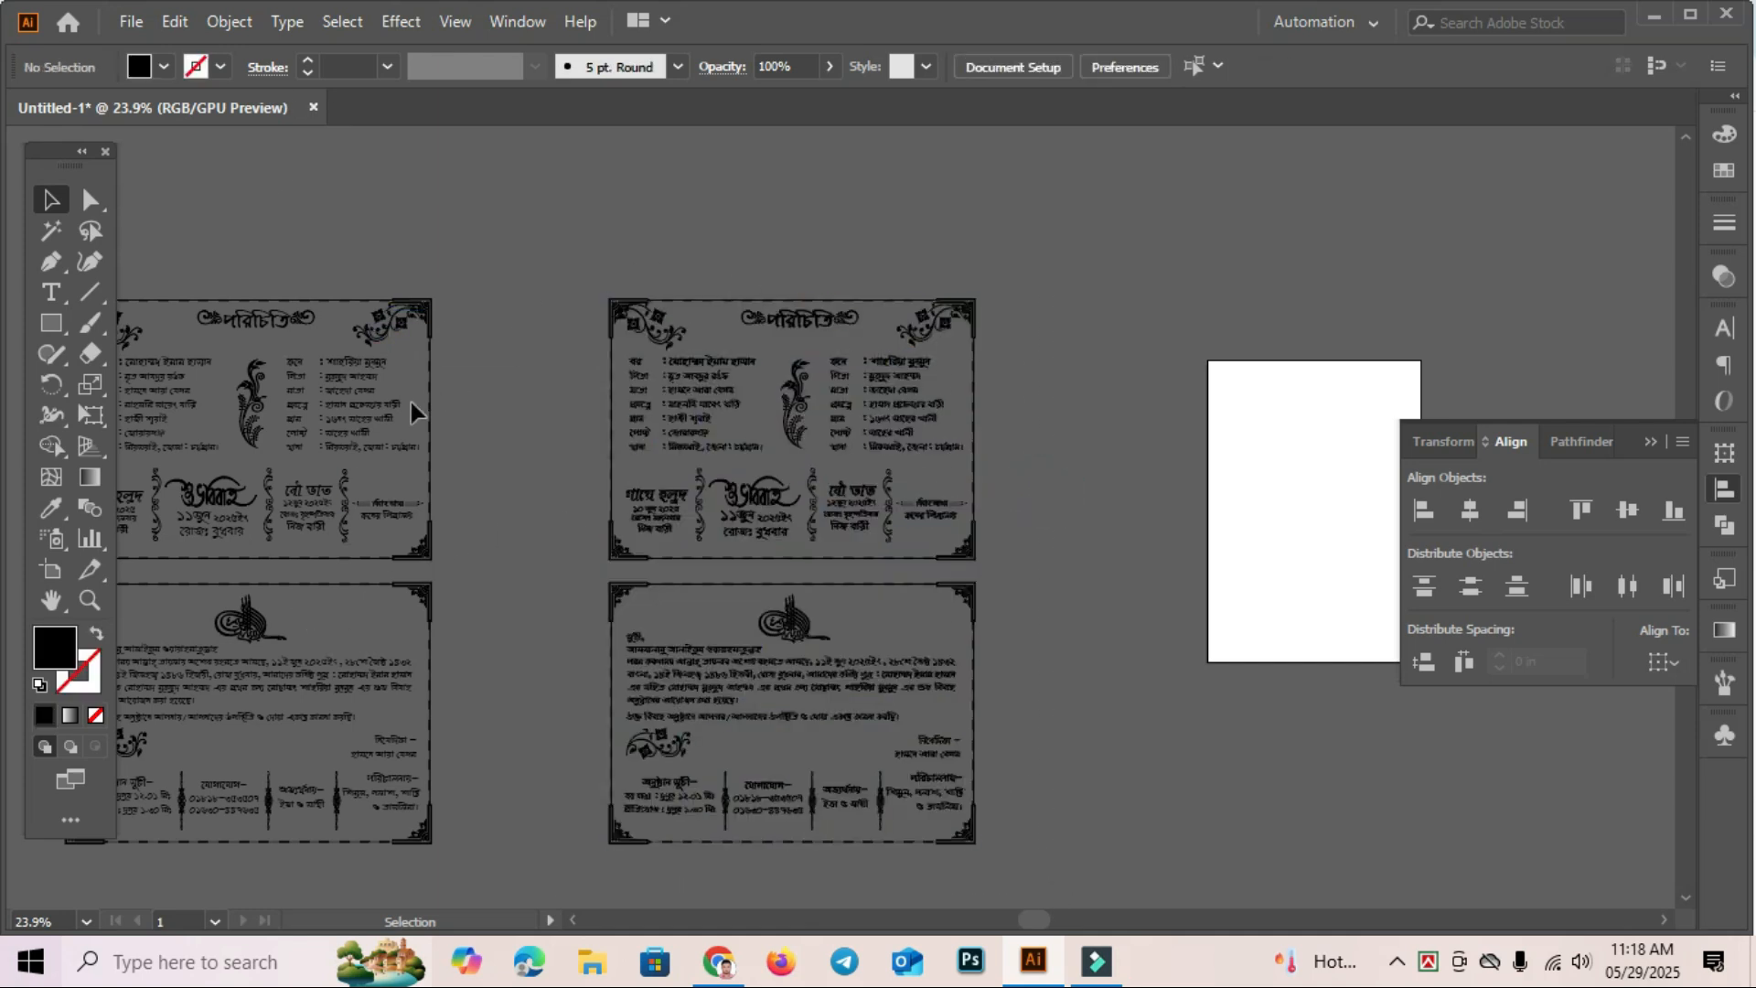
Apply Expand Appearance to the whole outlined card copy.
{"action": "left_click_drag", "start_coordinate": [607, 270], "coordinate": [1012, 864]}
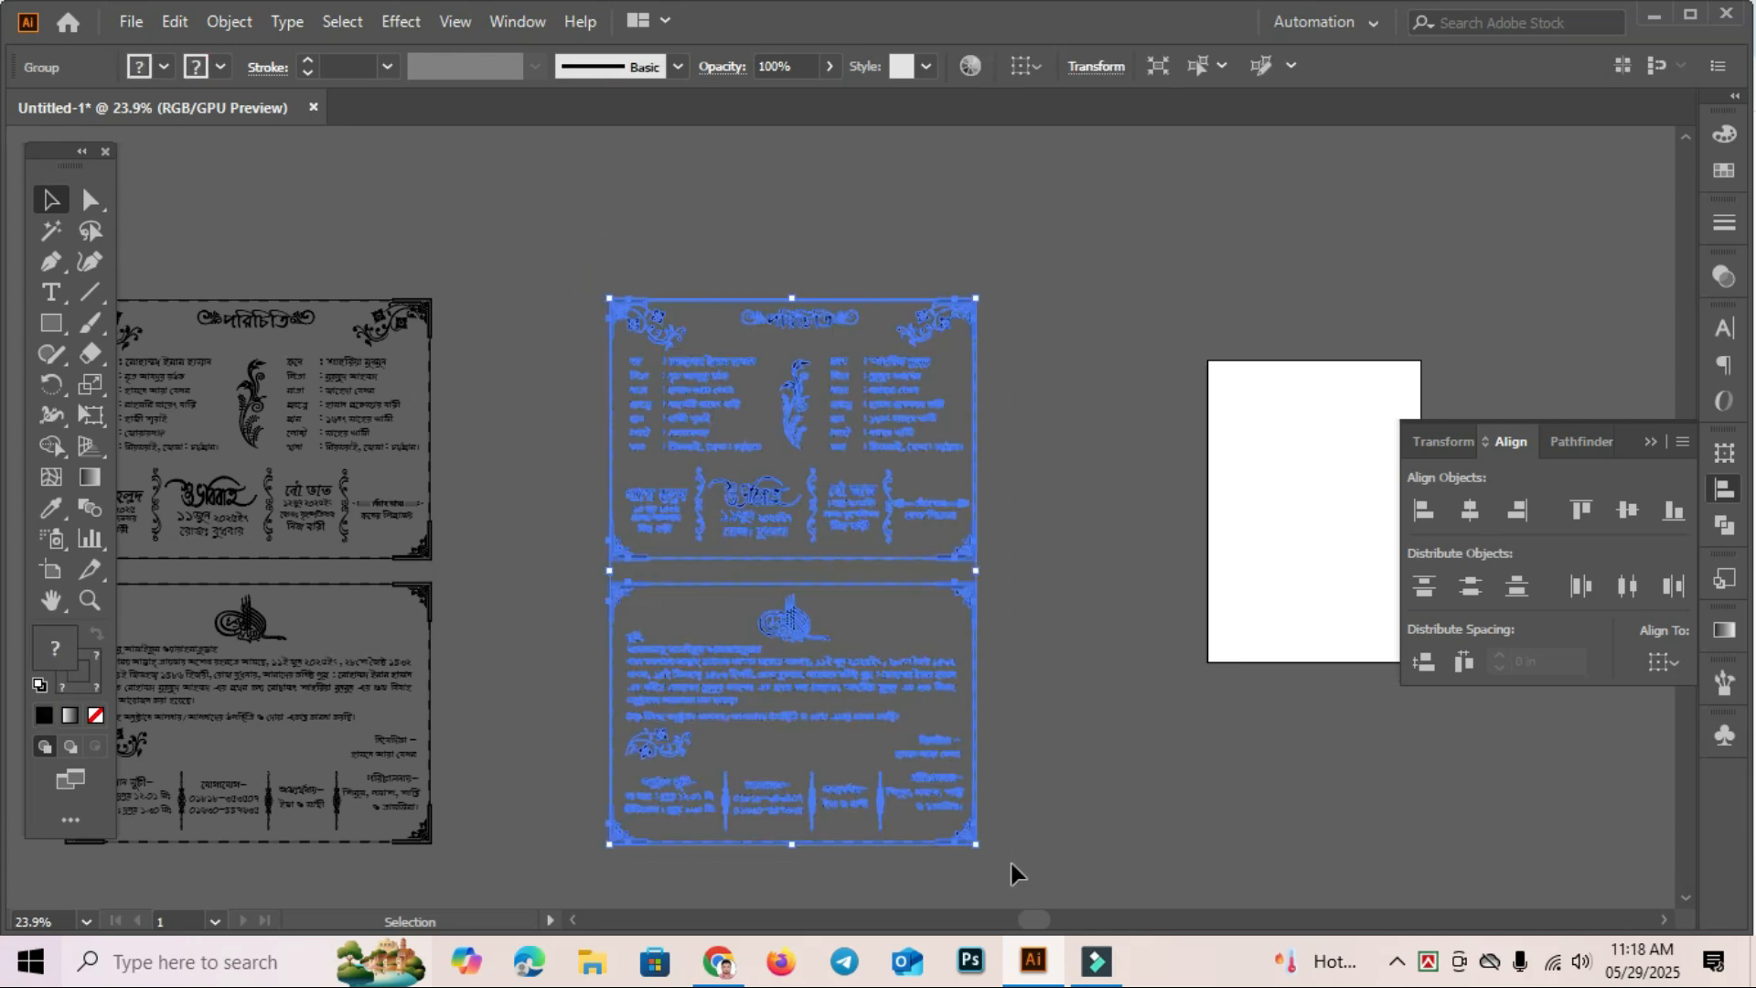
{"action": "left_click", "coordinate": [234, 29]}
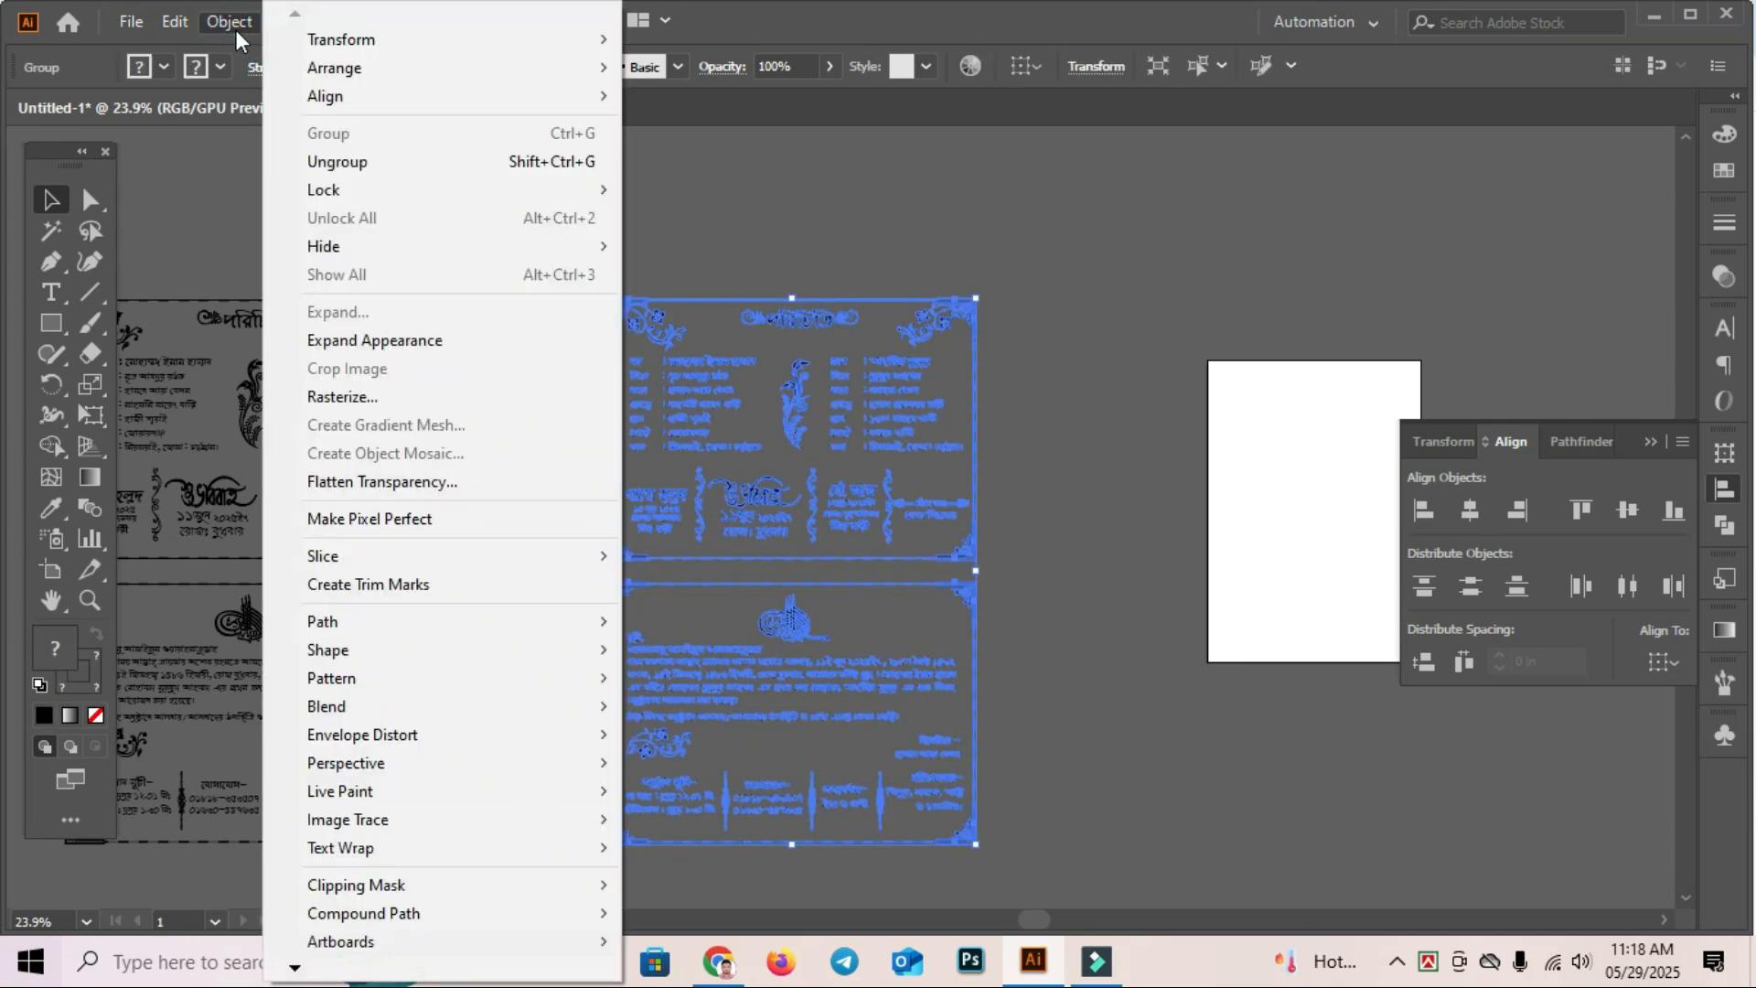
{"action": "left_click", "coordinate": [398, 347]}
{"action": "left_click_drag", "start_coordinate": [556, 255], "coordinate": [1075, 896]}
{"action": "left_click", "coordinate": [1058, 667]}
{"action": "left_click_drag", "start_coordinate": [1031, 490], "coordinate": [678, 530]}
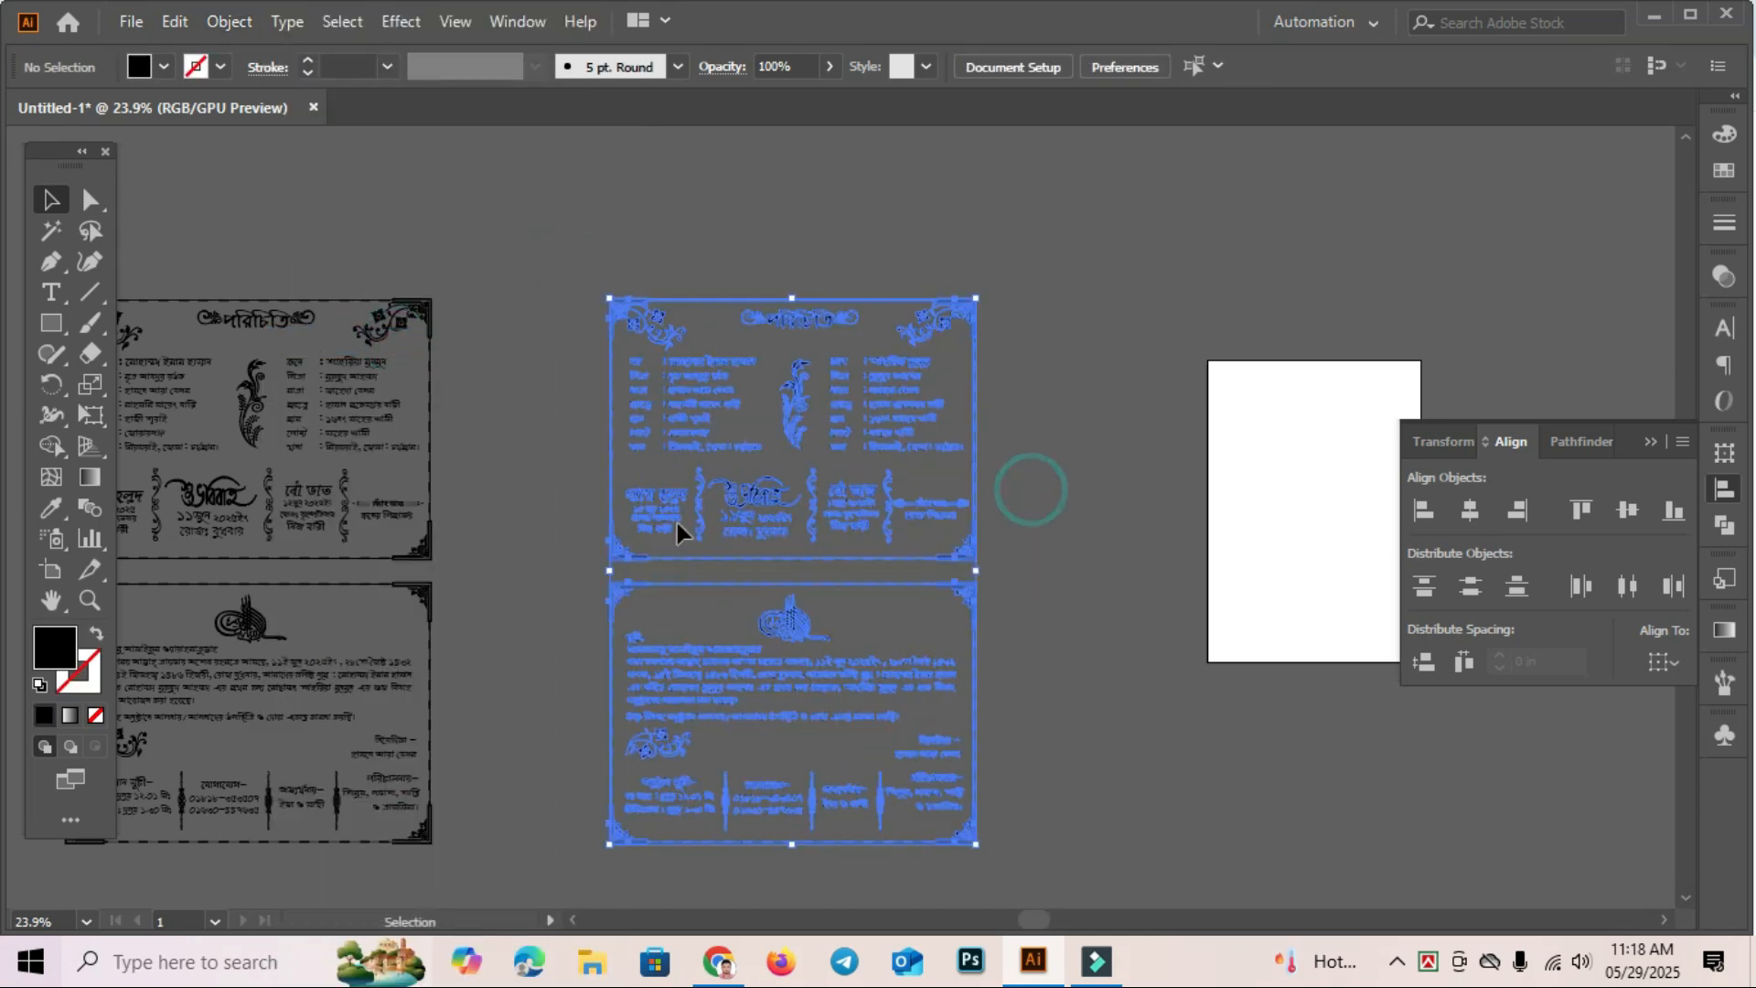
Expand the objects of the card copy so its strokes become filled shapes.
{"action": "left_click", "coordinate": [236, 23]}
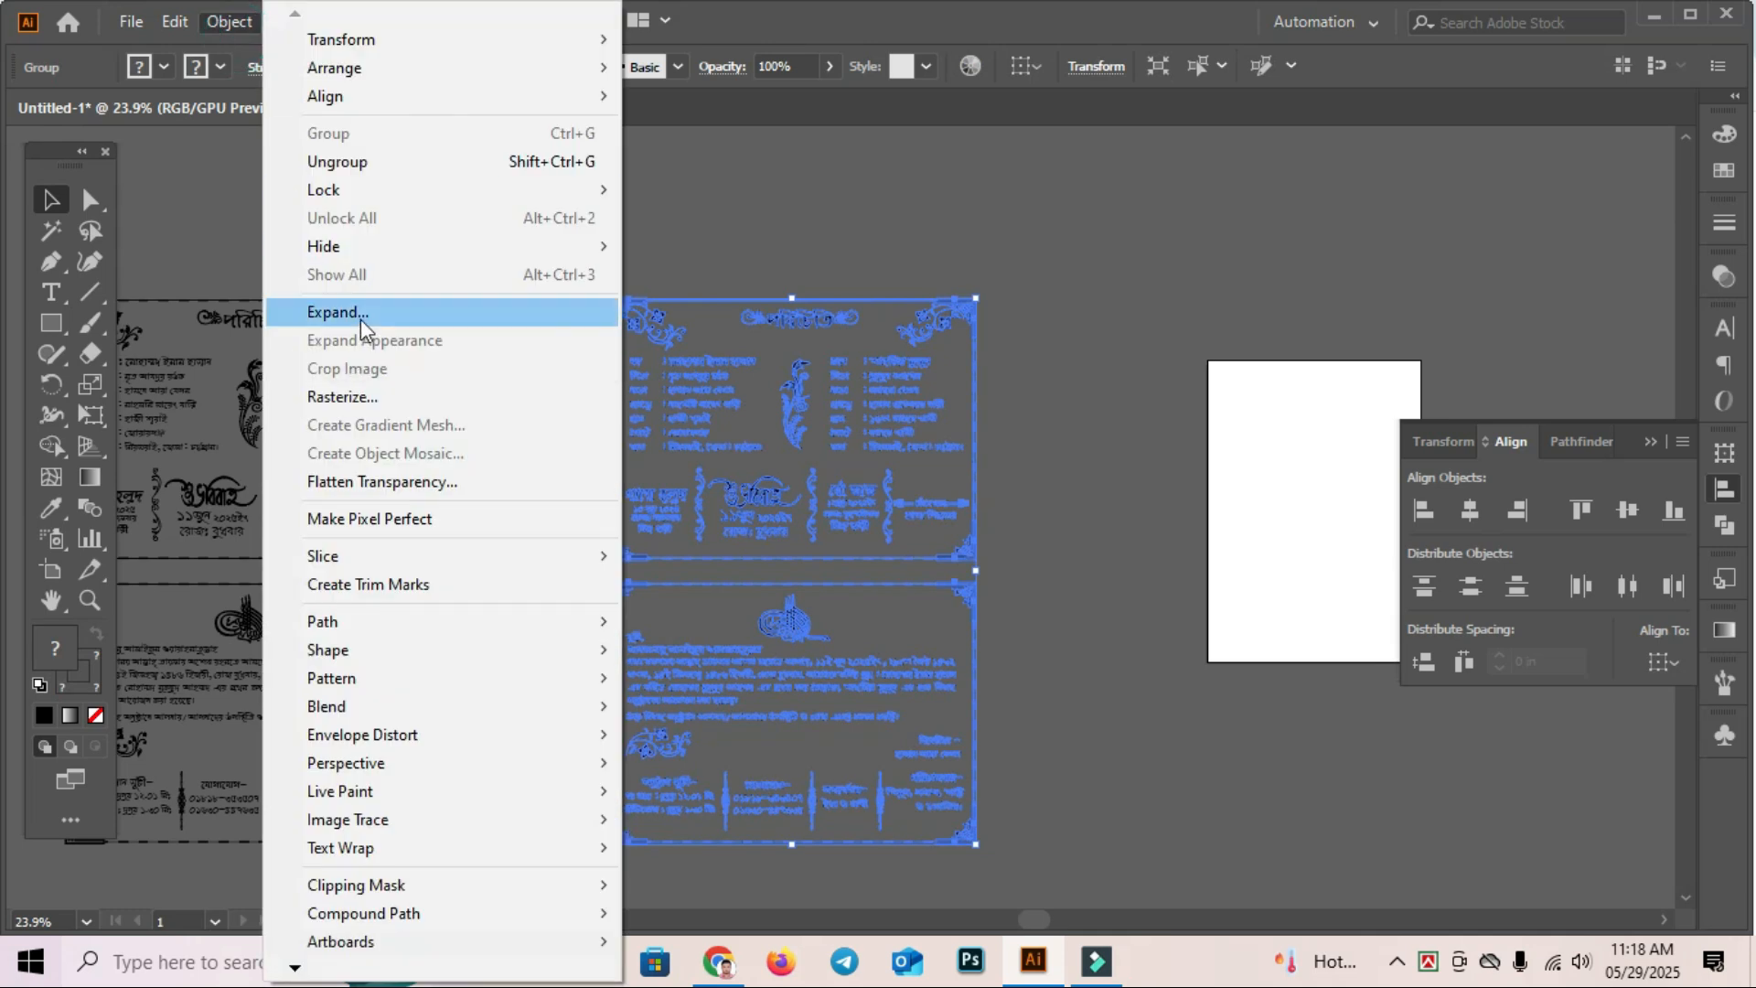
{"action": "left_click", "coordinate": [360, 316]}
{"action": "left_click", "coordinate": [409, 599]}
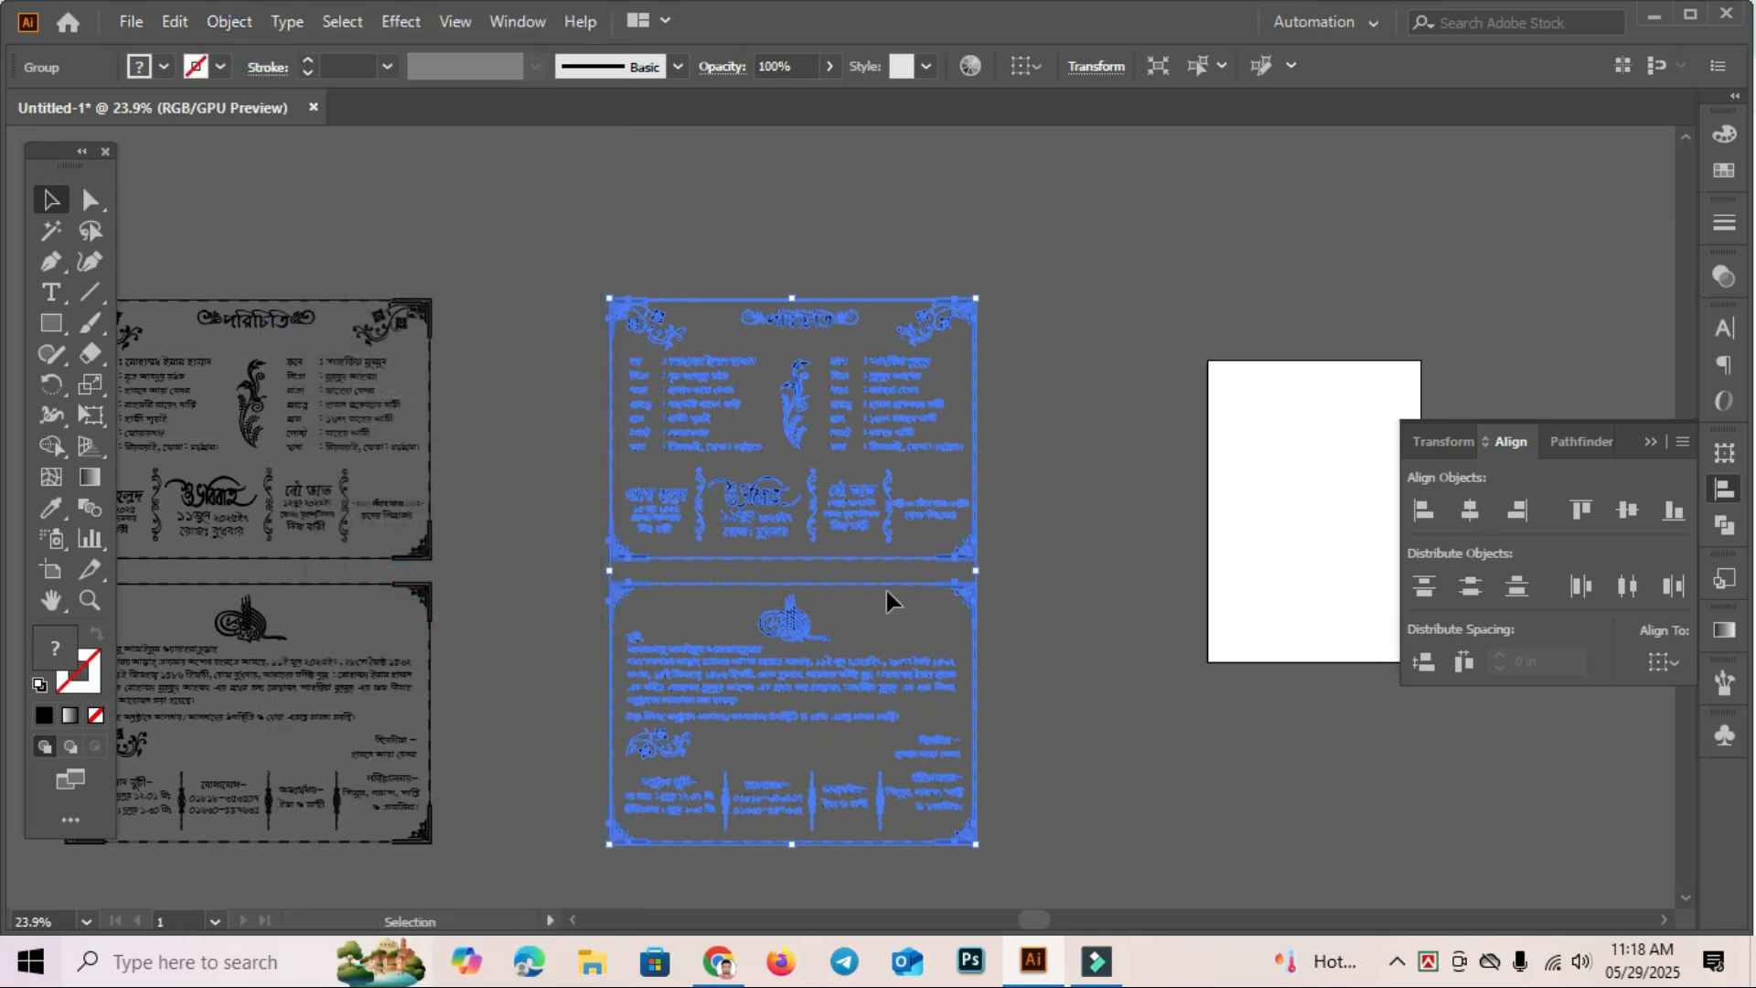
{"action": "left_click", "coordinate": [1070, 588]}
{"action": "left_click_drag", "start_coordinate": [664, 530], "coordinate": [990, 840]}
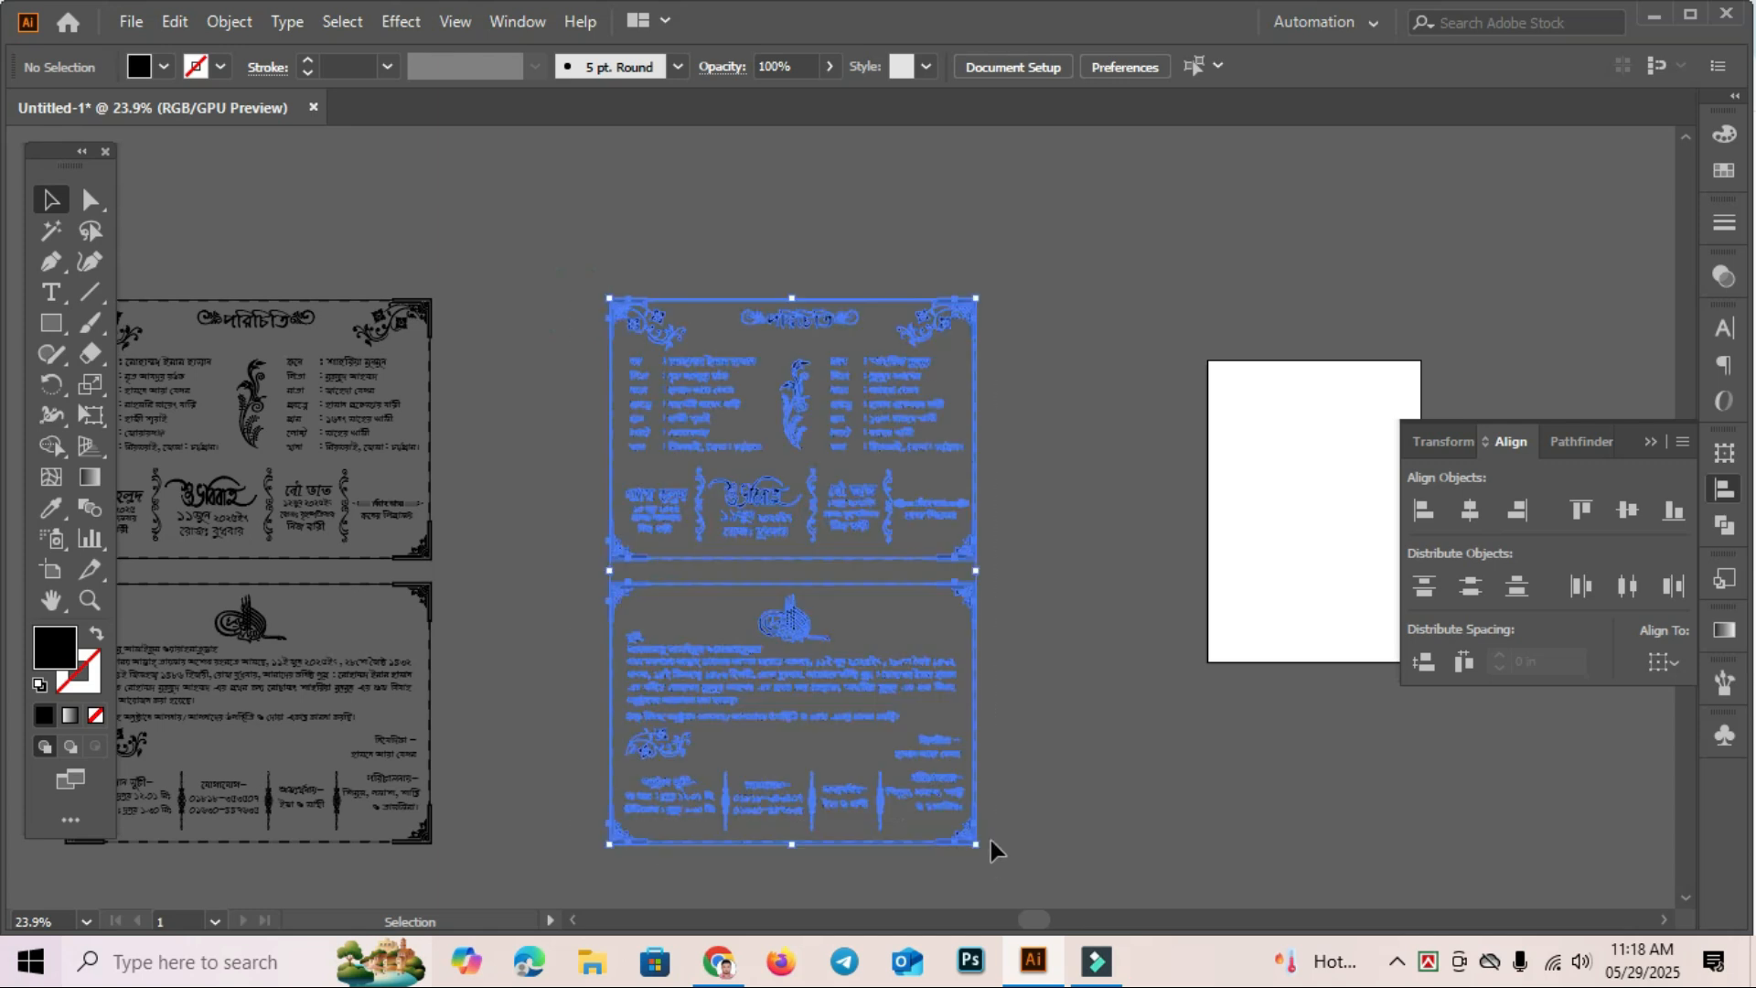
{"action": "left_click", "coordinate": [219, 22]}
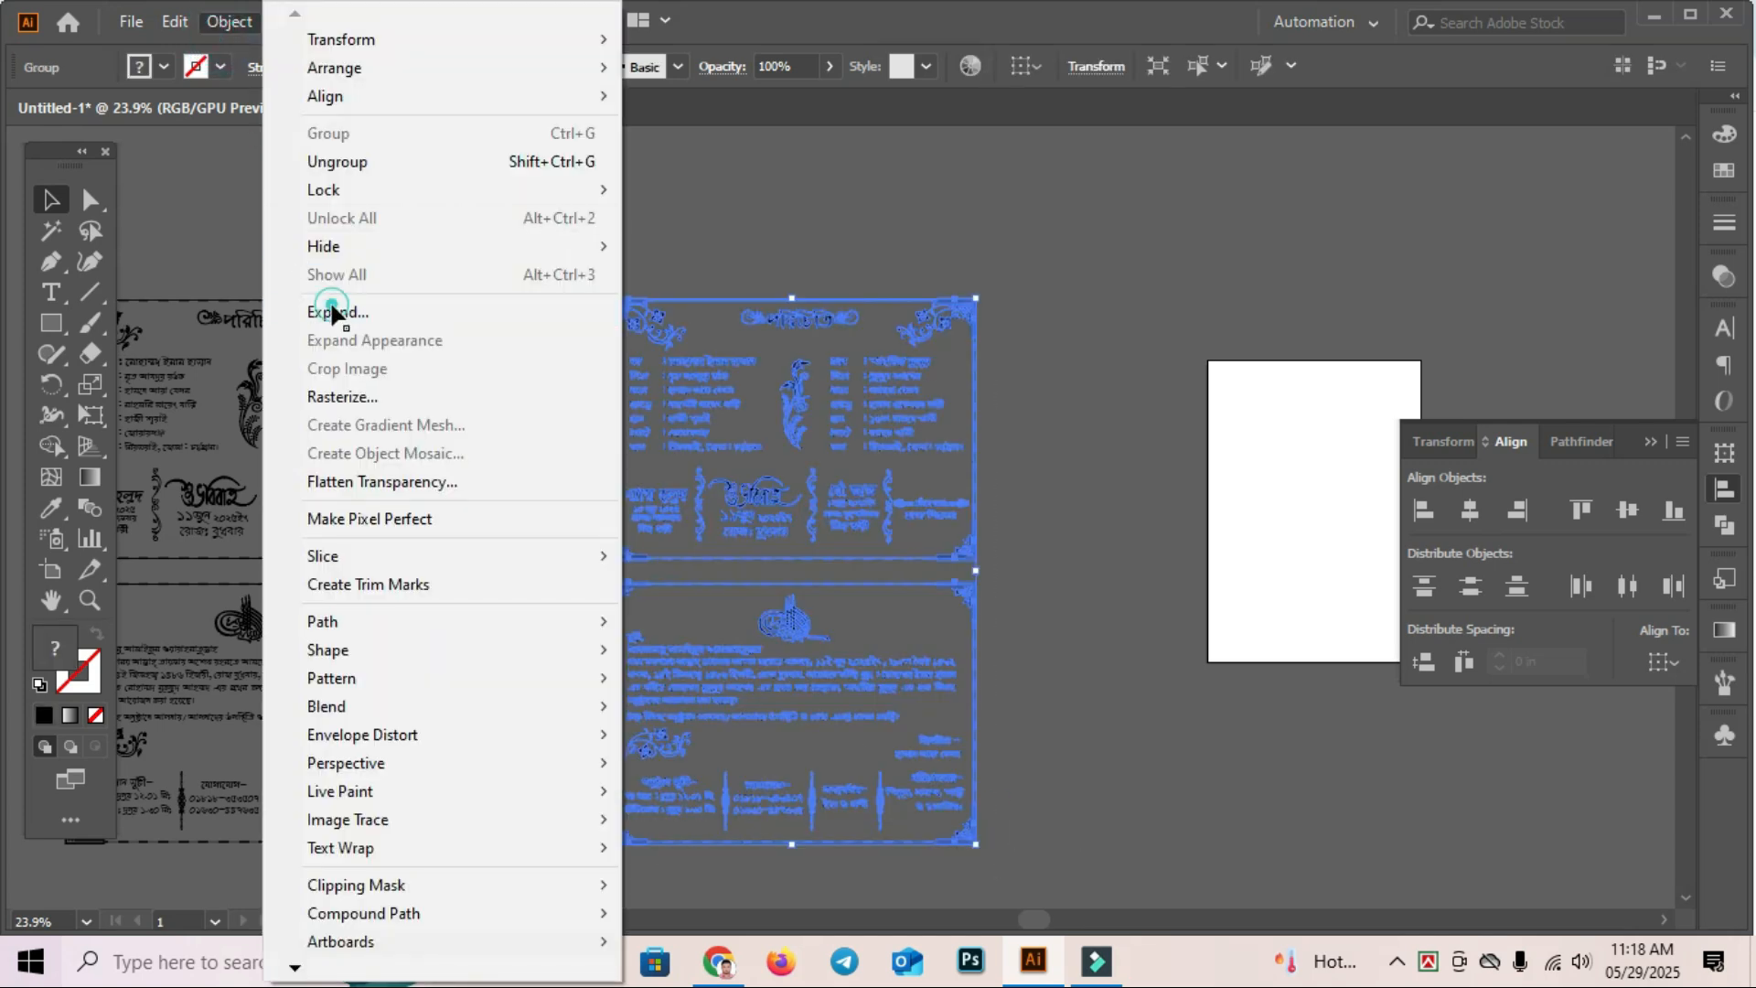
{"action": "left_click", "coordinate": [333, 310]}
{"action": "left_click", "coordinate": [1157, 524]}
Group all expanded artwork of the card copy into one object.
{"action": "left_click_drag", "start_coordinate": [1028, 848], "coordinate": [1028, 848]}
{"action": "key", "text": "ctrl+g"}
{"action": "left_click", "coordinate": [1063, 719]}
{"action": "left_click_drag", "start_coordinate": [995, 419], "coordinate": [811, 512]}
Fill the card copy's artwork with dark red 6B0000.
{"action": "left_click", "coordinate": [1728, 173]}
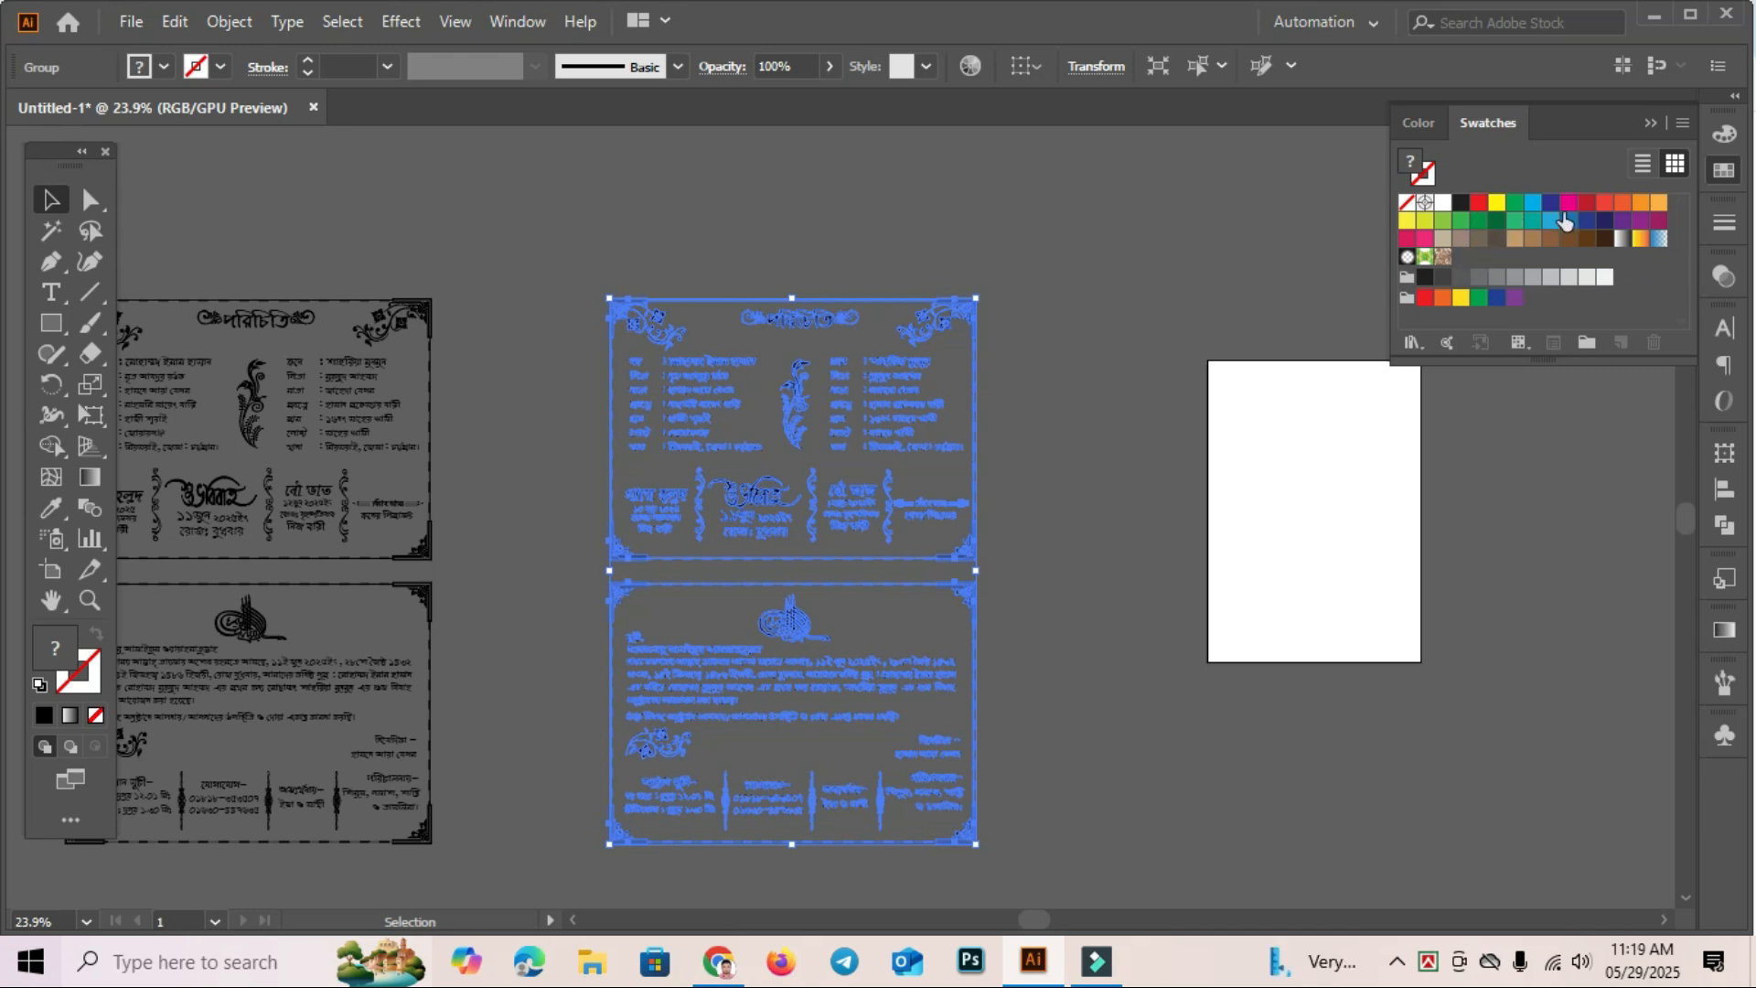
{"action": "left_click", "coordinate": [1587, 203]}
{"action": "left_click", "coordinate": [1149, 353]}
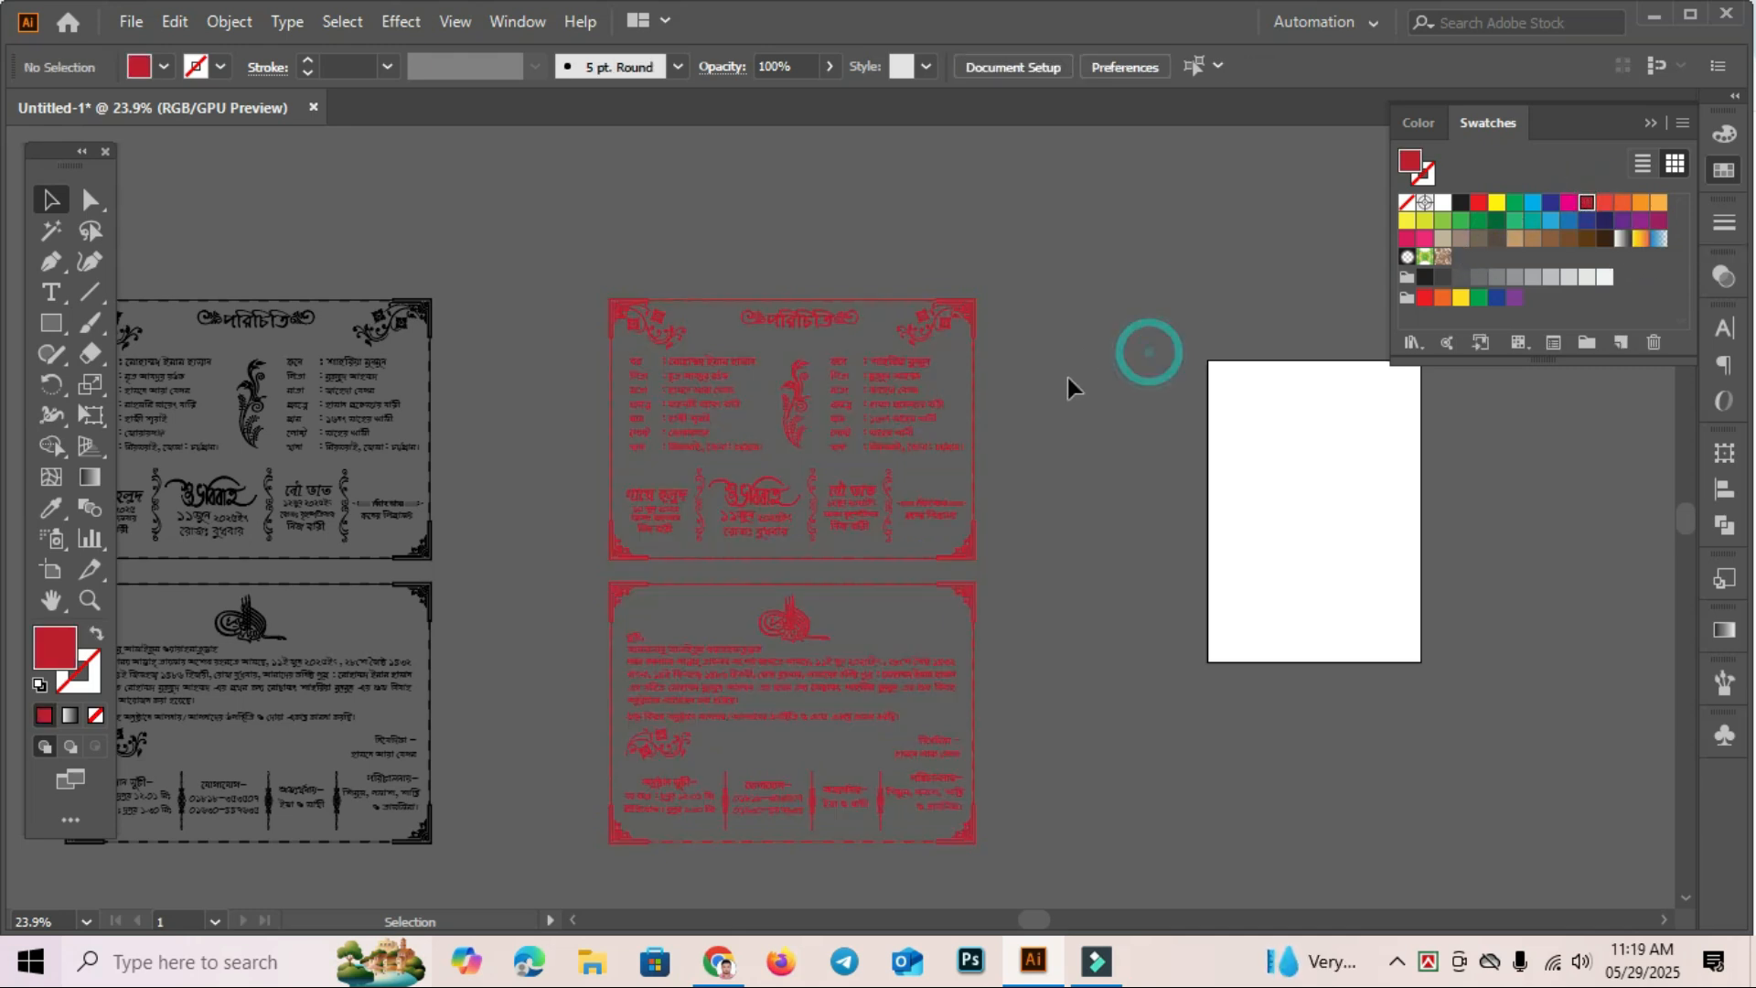
{"action": "left_click", "coordinate": [847, 506]}
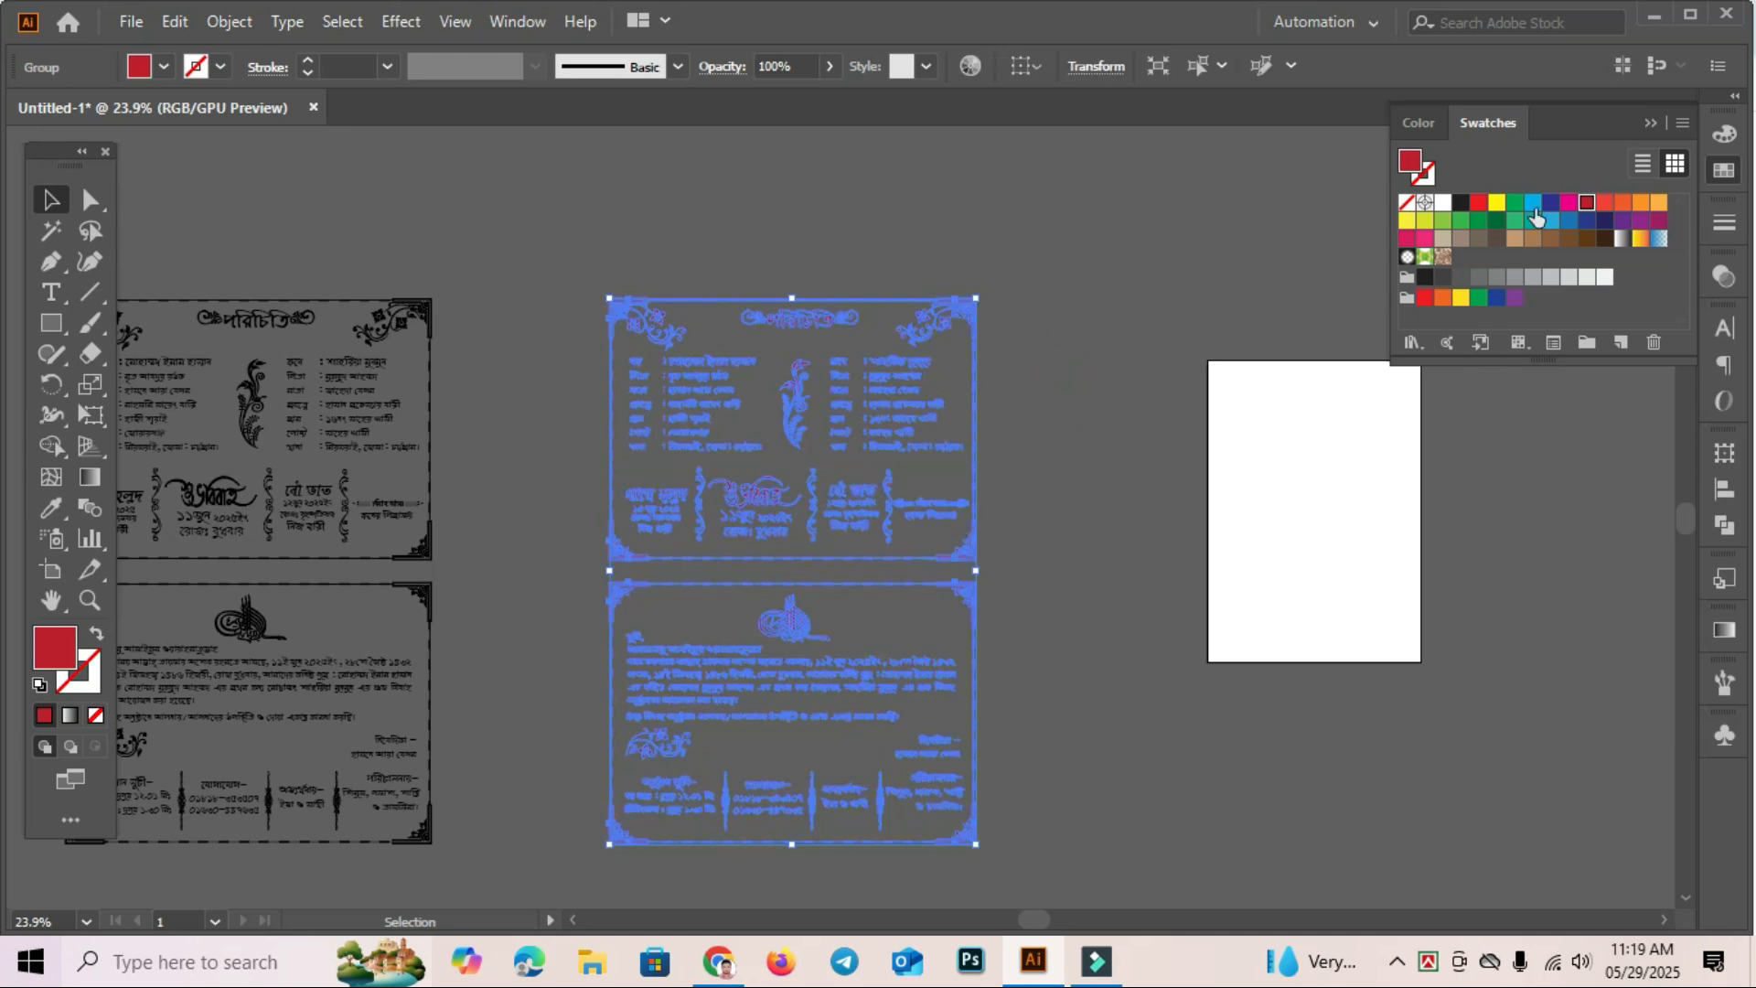
{"action": "left_click", "coordinate": [1421, 123]}
{"action": "left_click_drag", "start_coordinate": [1496, 213], "coordinate": [1458, 210]}
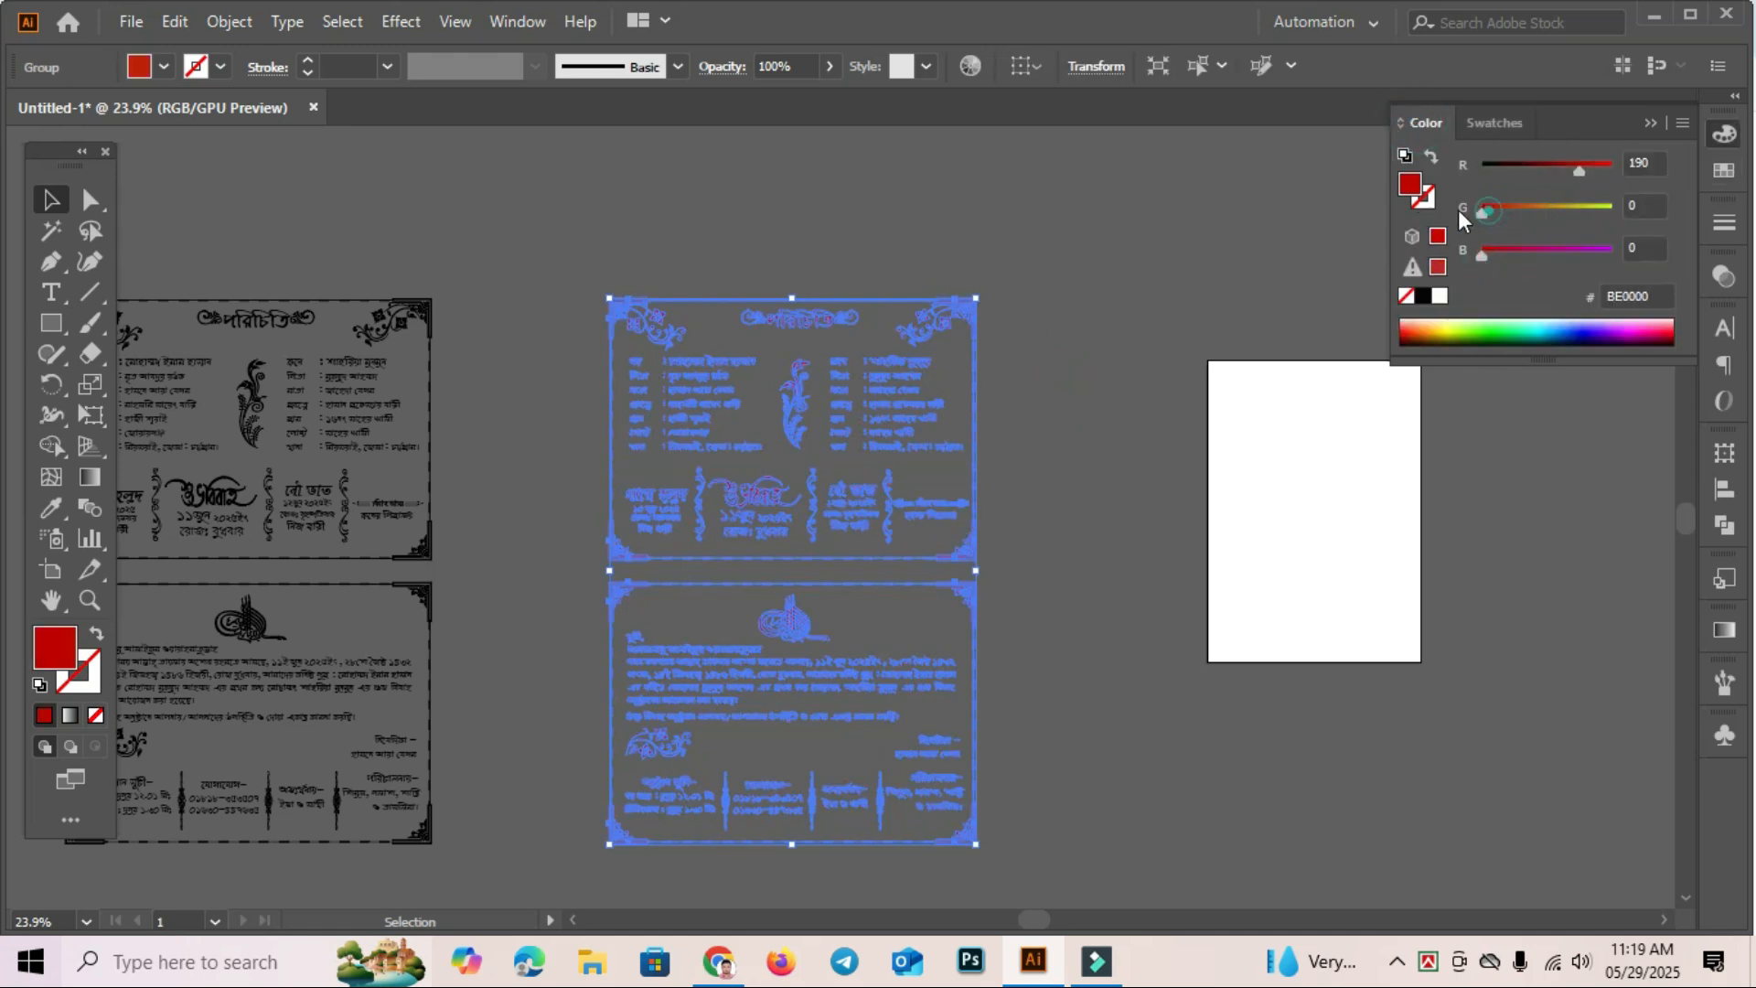
{"action": "left_click_drag", "start_coordinate": [1589, 174], "coordinate": [1555, 169]}
{"action": "left_click", "coordinate": [1057, 340]}
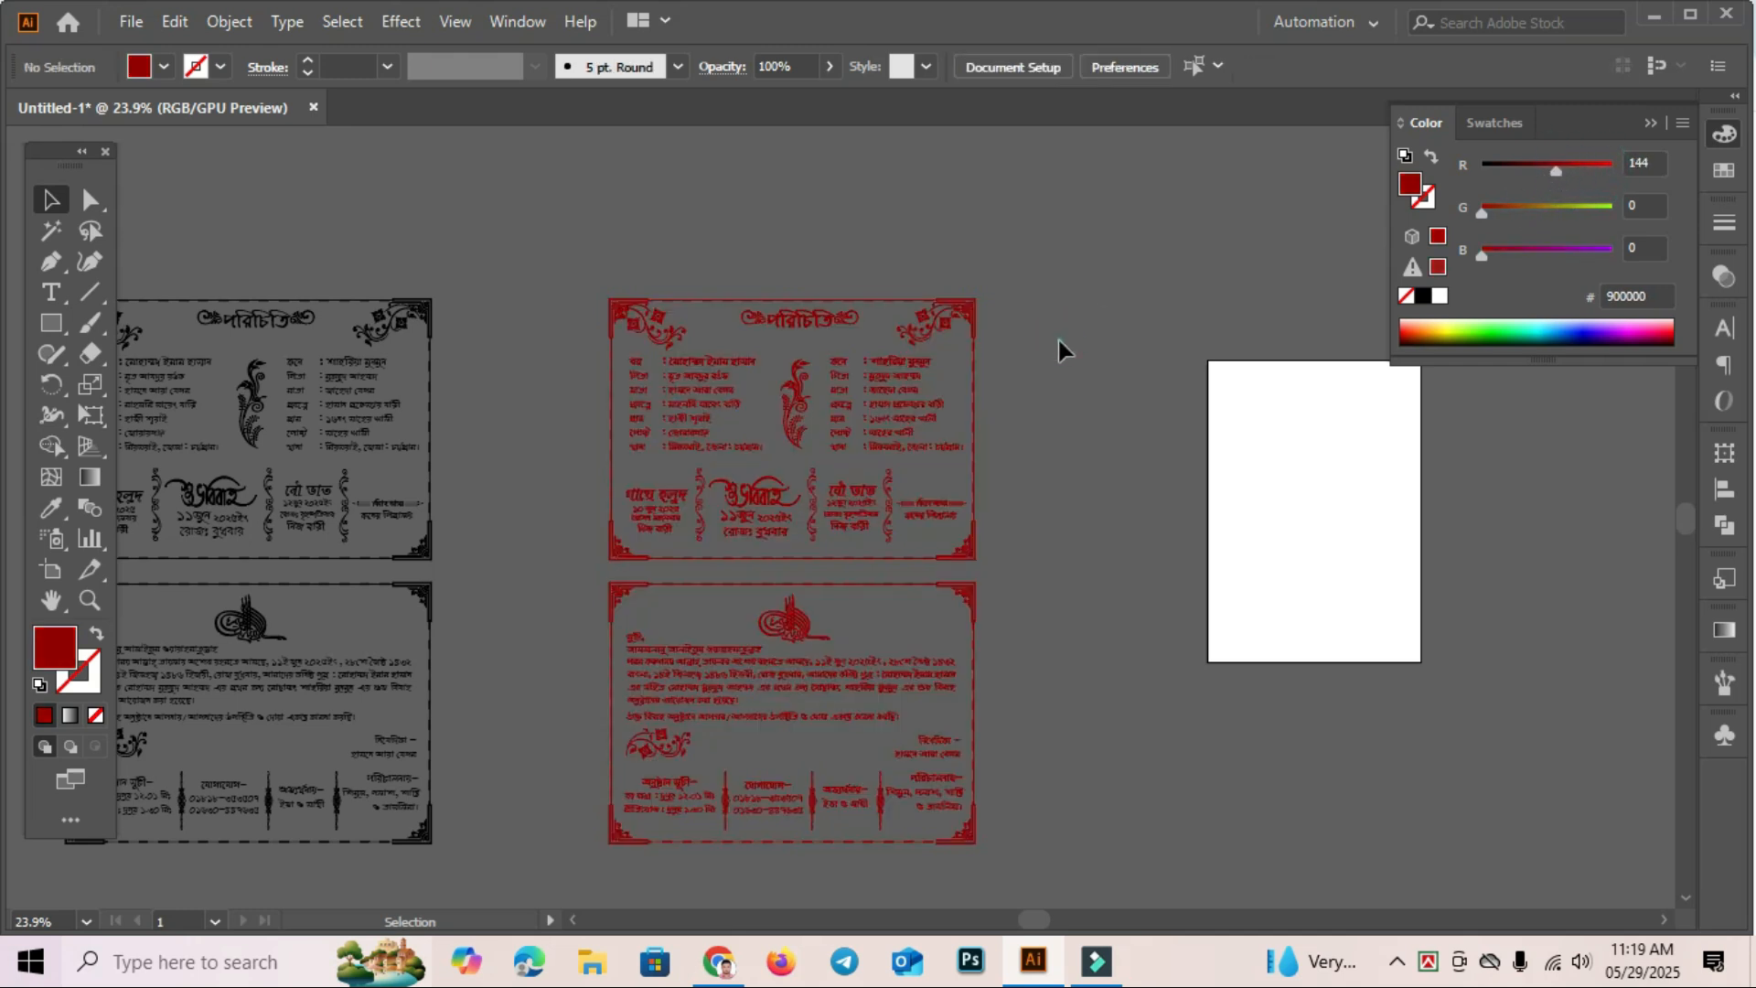
{"action": "left_click", "coordinate": [840, 450]}
{"action": "left_click_drag", "start_coordinate": [1556, 170], "coordinate": [1536, 170]}
{"action": "left_click", "coordinate": [1027, 366]}
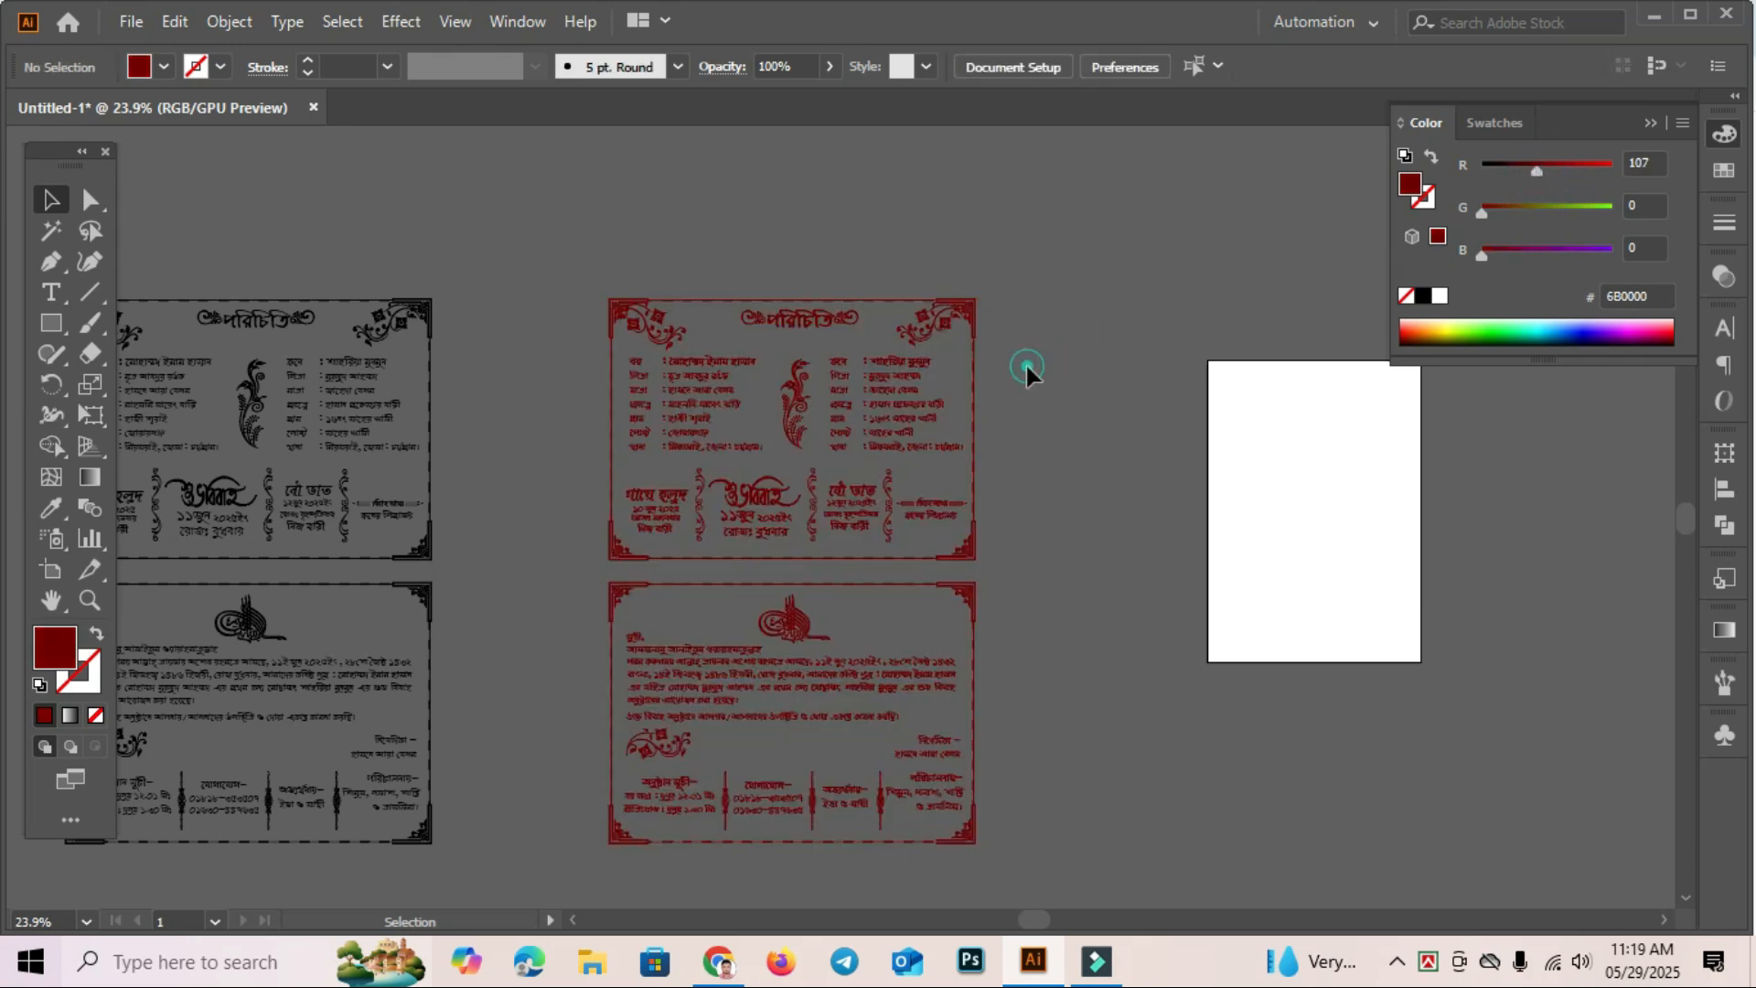
Draw a rectangle covering both panels of the dark red card copy, with a small margin around them.
{"action": "left_click", "coordinate": [50, 327]}
{"action": "left_click_drag", "start_coordinate": [582, 267], "coordinate": [1000, 879]}
{"action": "left_click", "coordinate": [51, 198]}
{"action": "left_click", "coordinate": [1062, 379]}
{"action": "left_click", "coordinate": [860, 445]}
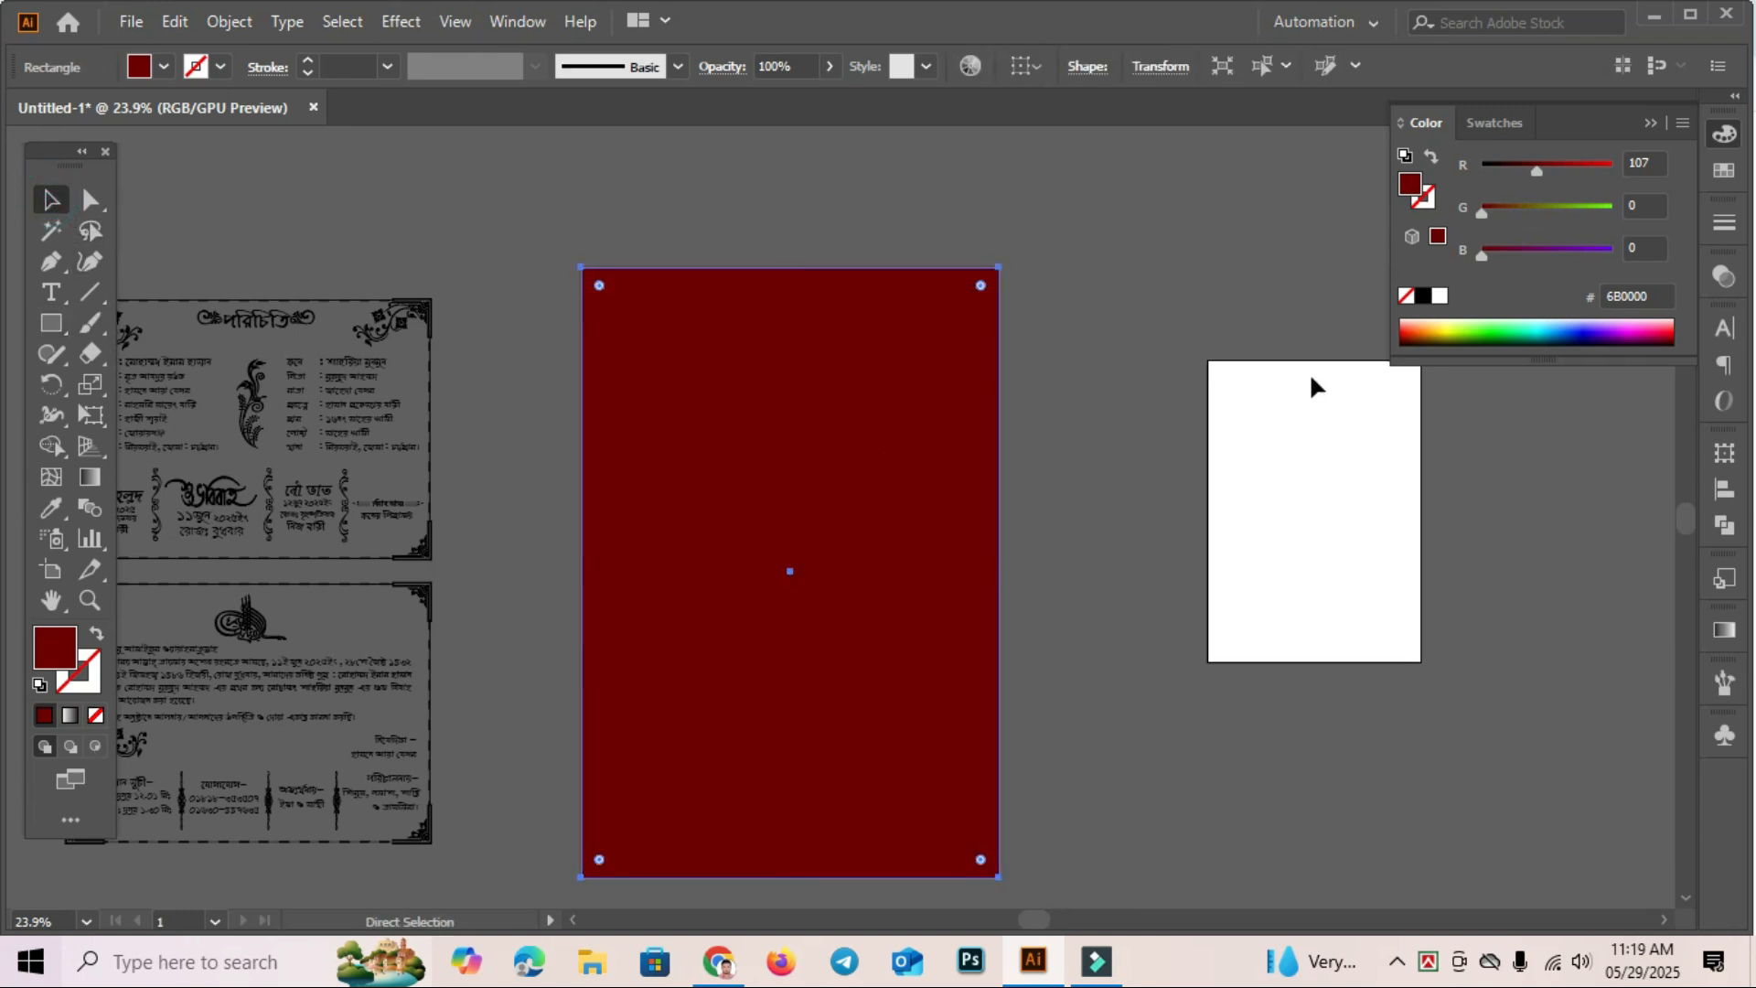
Send the rectangle backward so it lies behind the dark red card artwork.
{"action": "key", "text": "ctrl+shift+["}
{"action": "key", "text": "ctrl+shift+["}
{"action": "scroll", "coordinate": [1309, 371], "scroll_direction": "down", "scroll_amount": 1}
{"action": "left_click", "coordinate": [1124, 595]}
{"action": "right_click", "coordinate": [934, 523]}
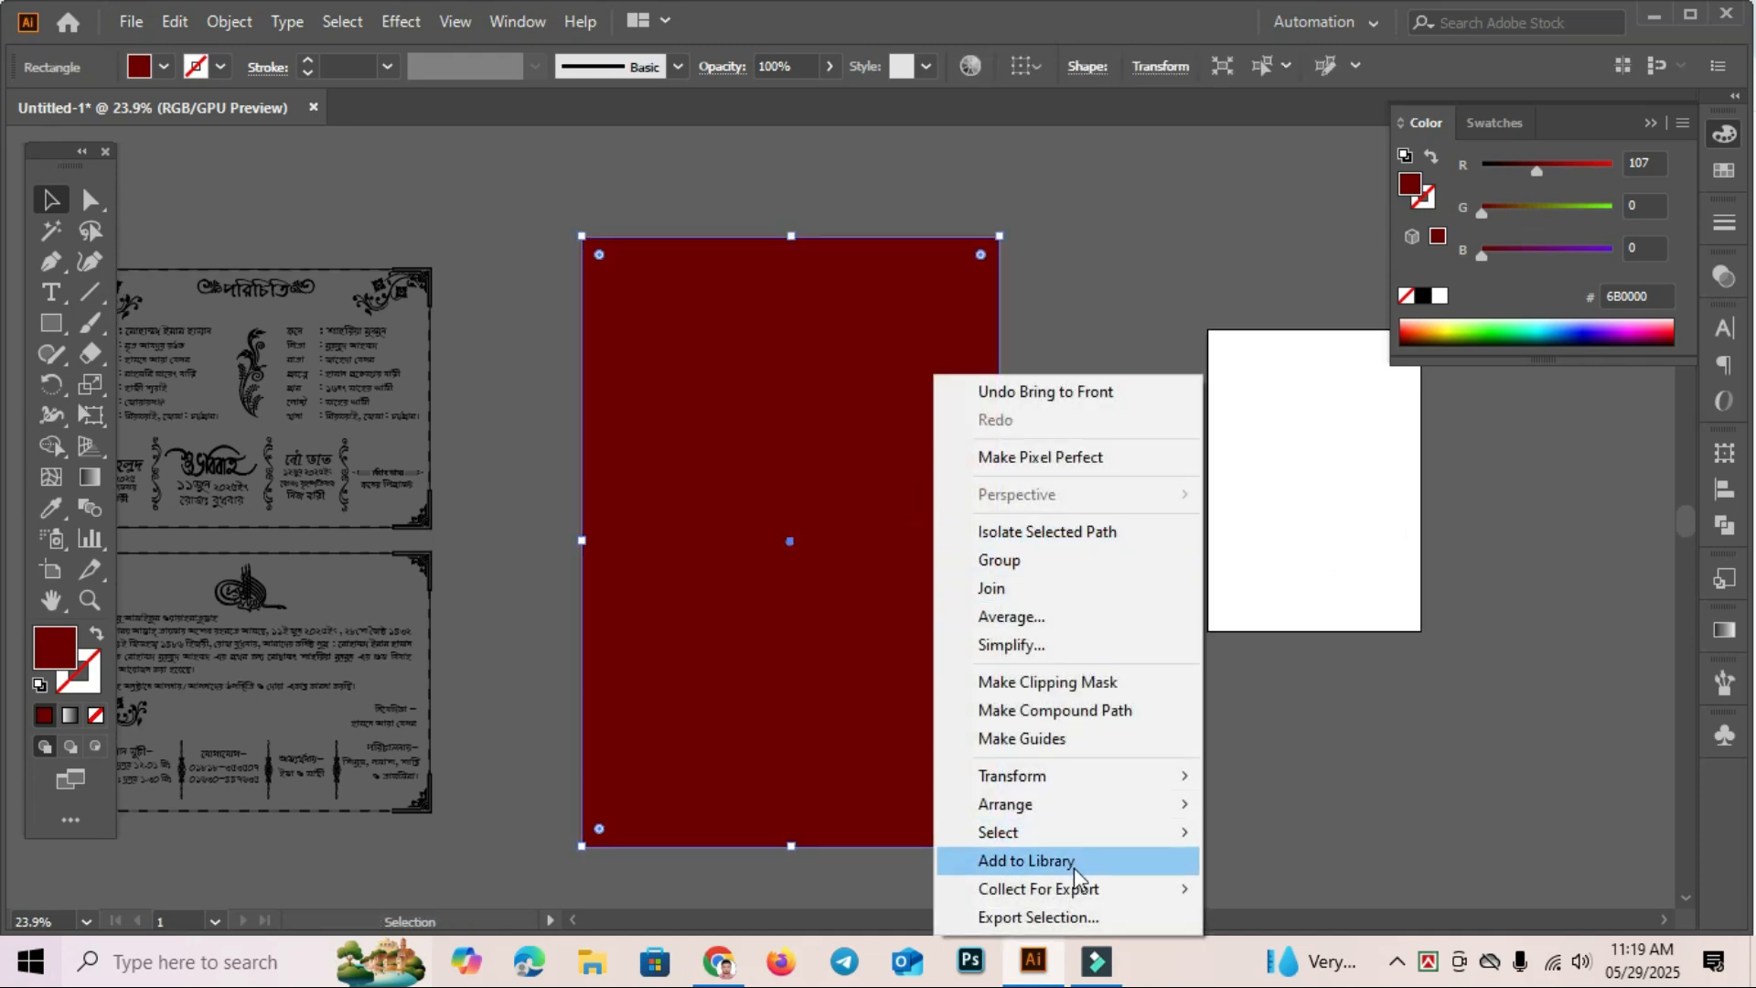
{"action": "mouse_move", "coordinate": [1074, 805]}
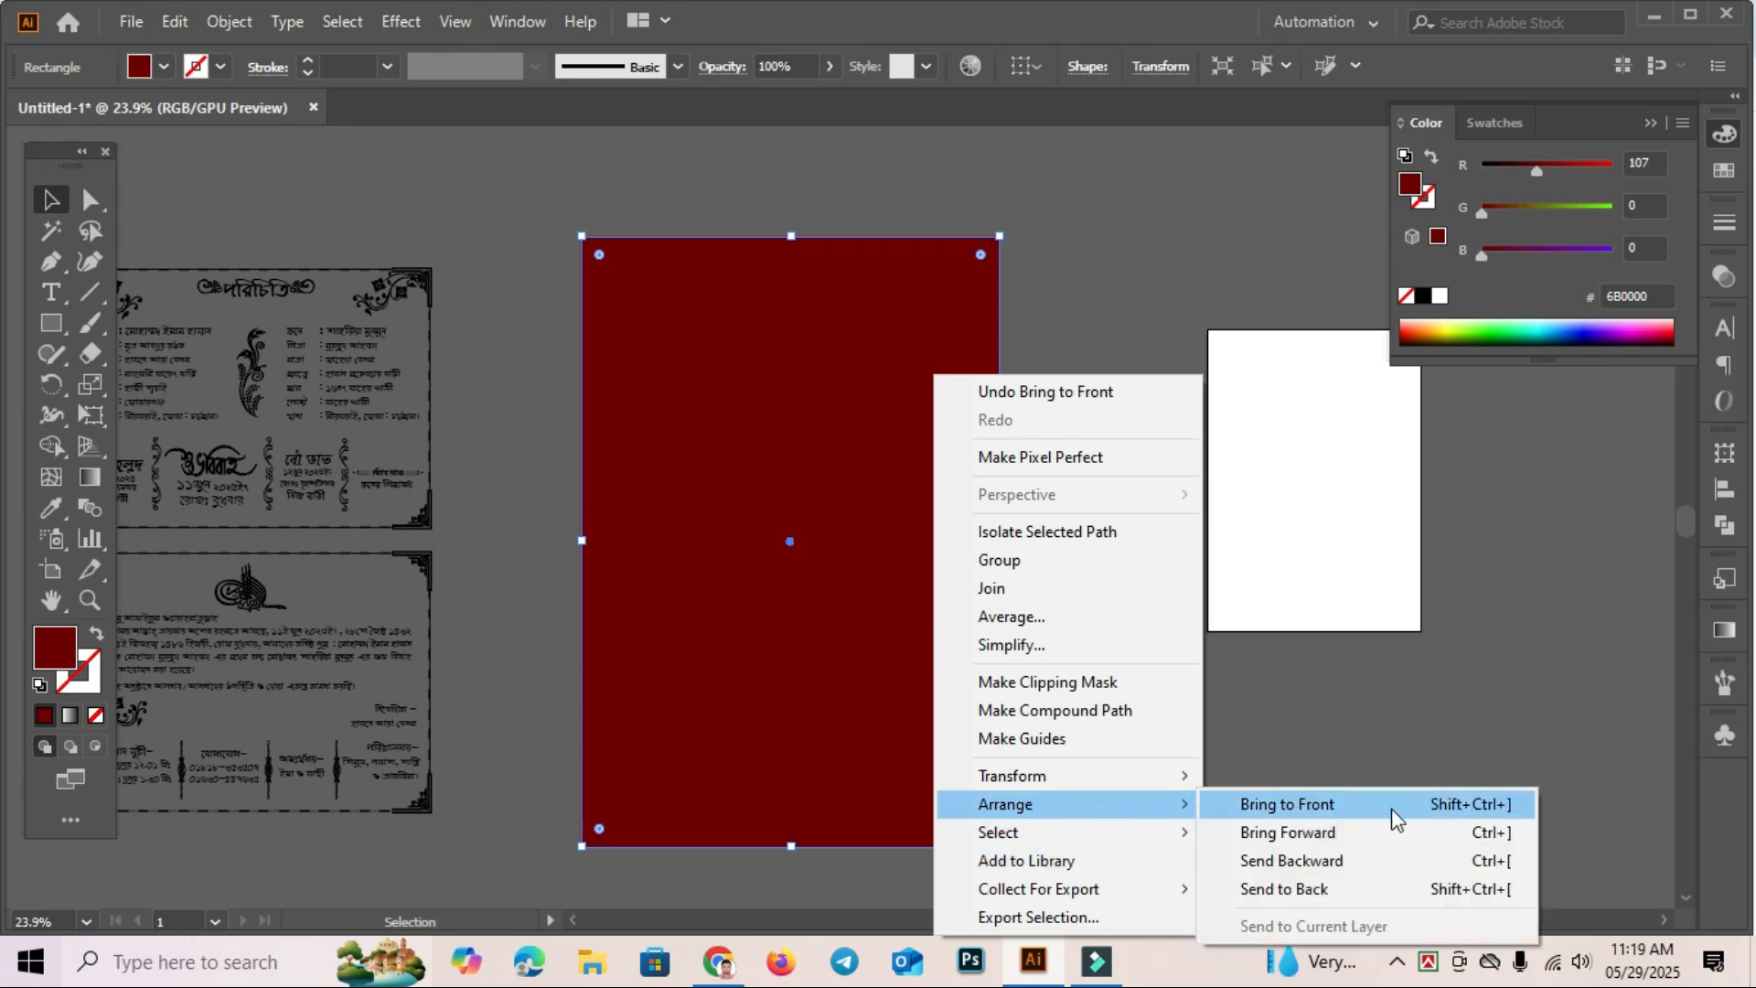
{"action": "left_click", "coordinate": [1371, 861]}
Set the background rectangle's fill to bright yellow EAFF00.
{"action": "left_click", "coordinate": [1226, 639]}
{"action": "left_click", "coordinate": [919, 463]}
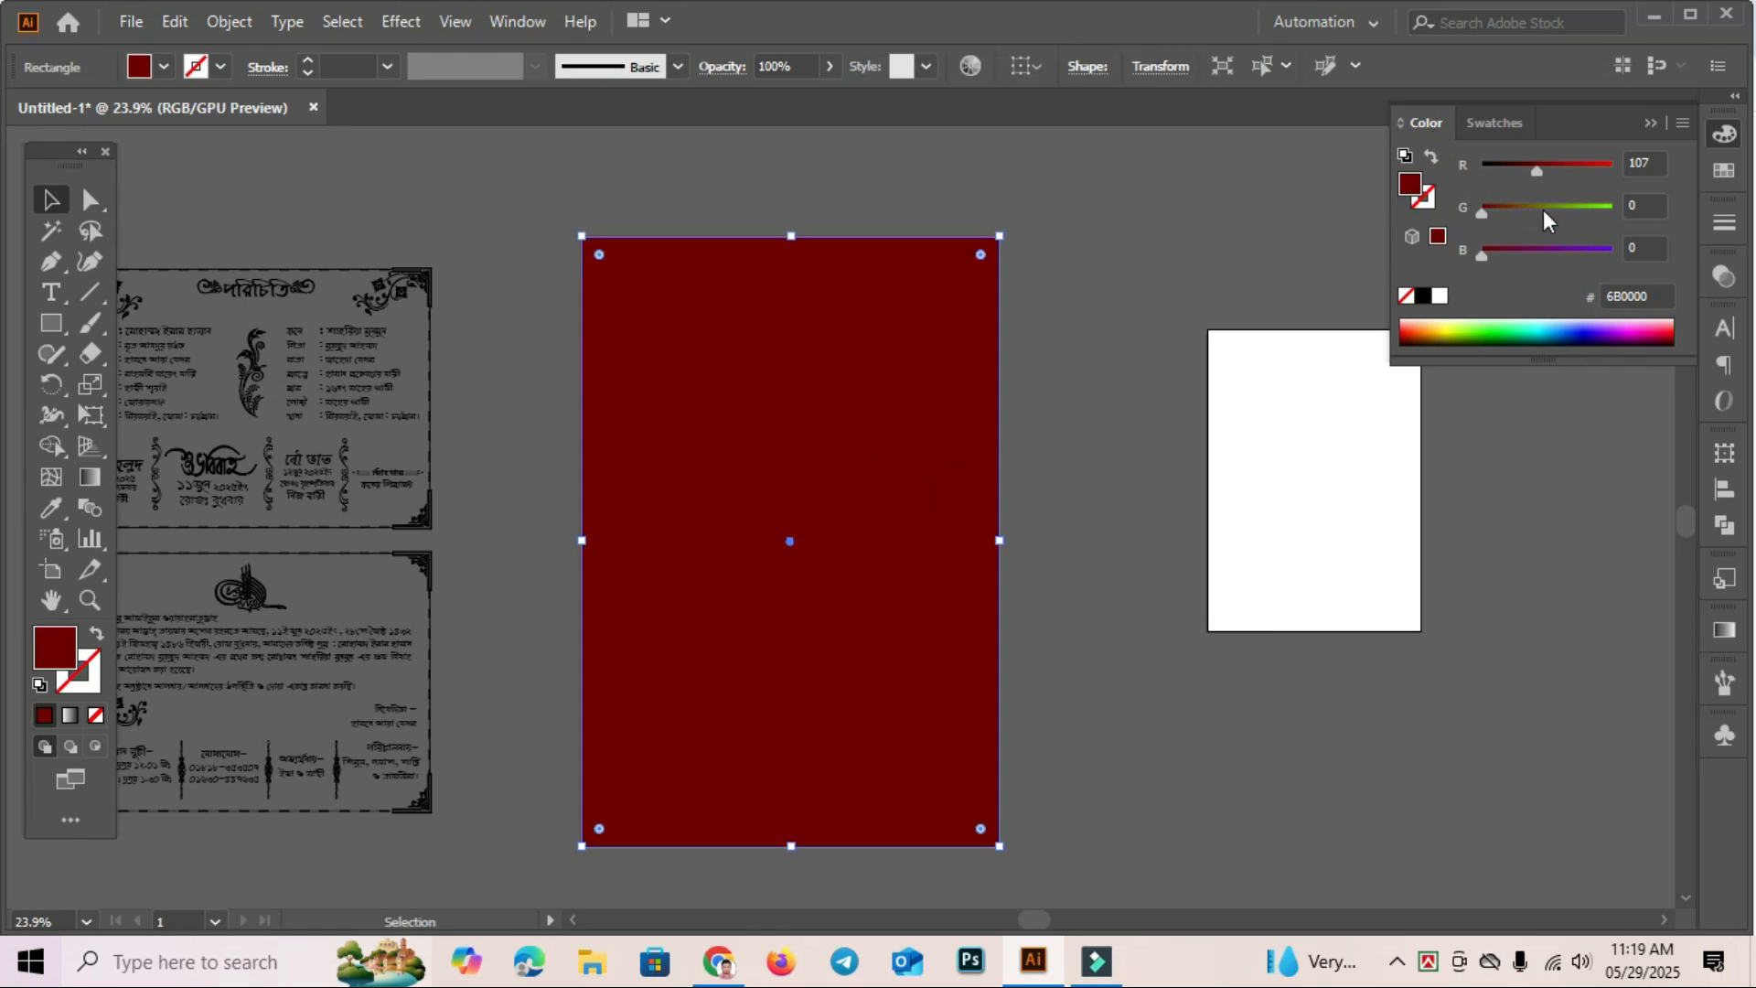
{"action": "left_click_drag", "start_coordinate": [1521, 206], "coordinate": [1682, 222]}
{"action": "left_click_drag", "start_coordinate": [1571, 169], "coordinate": [1600, 169]}
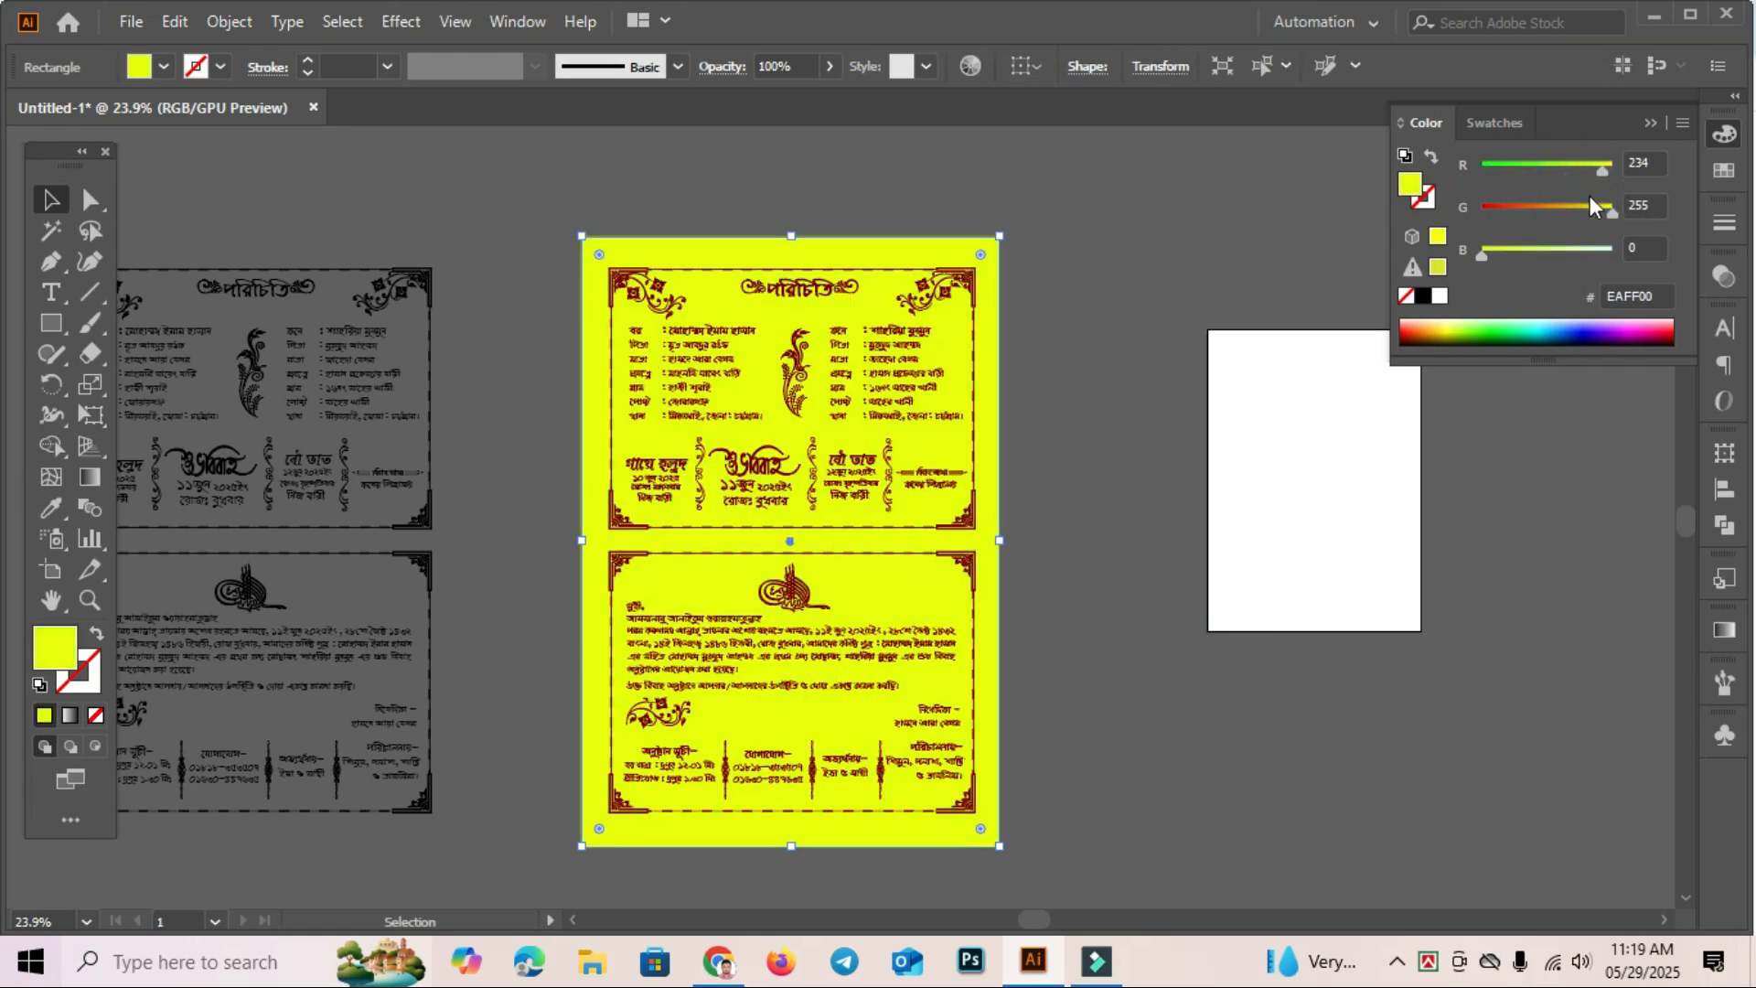
Set the background rectangle's fill to pale grey-green EAEFE1 and deselect it.
{"action": "left_click_drag", "start_coordinate": [1491, 256], "coordinate": [1578, 253]}
{"action": "left_click_drag", "start_coordinate": [1608, 179], "coordinate": [1617, 184]}
{"action": "left_click", "coordinate": [1591, 255]}
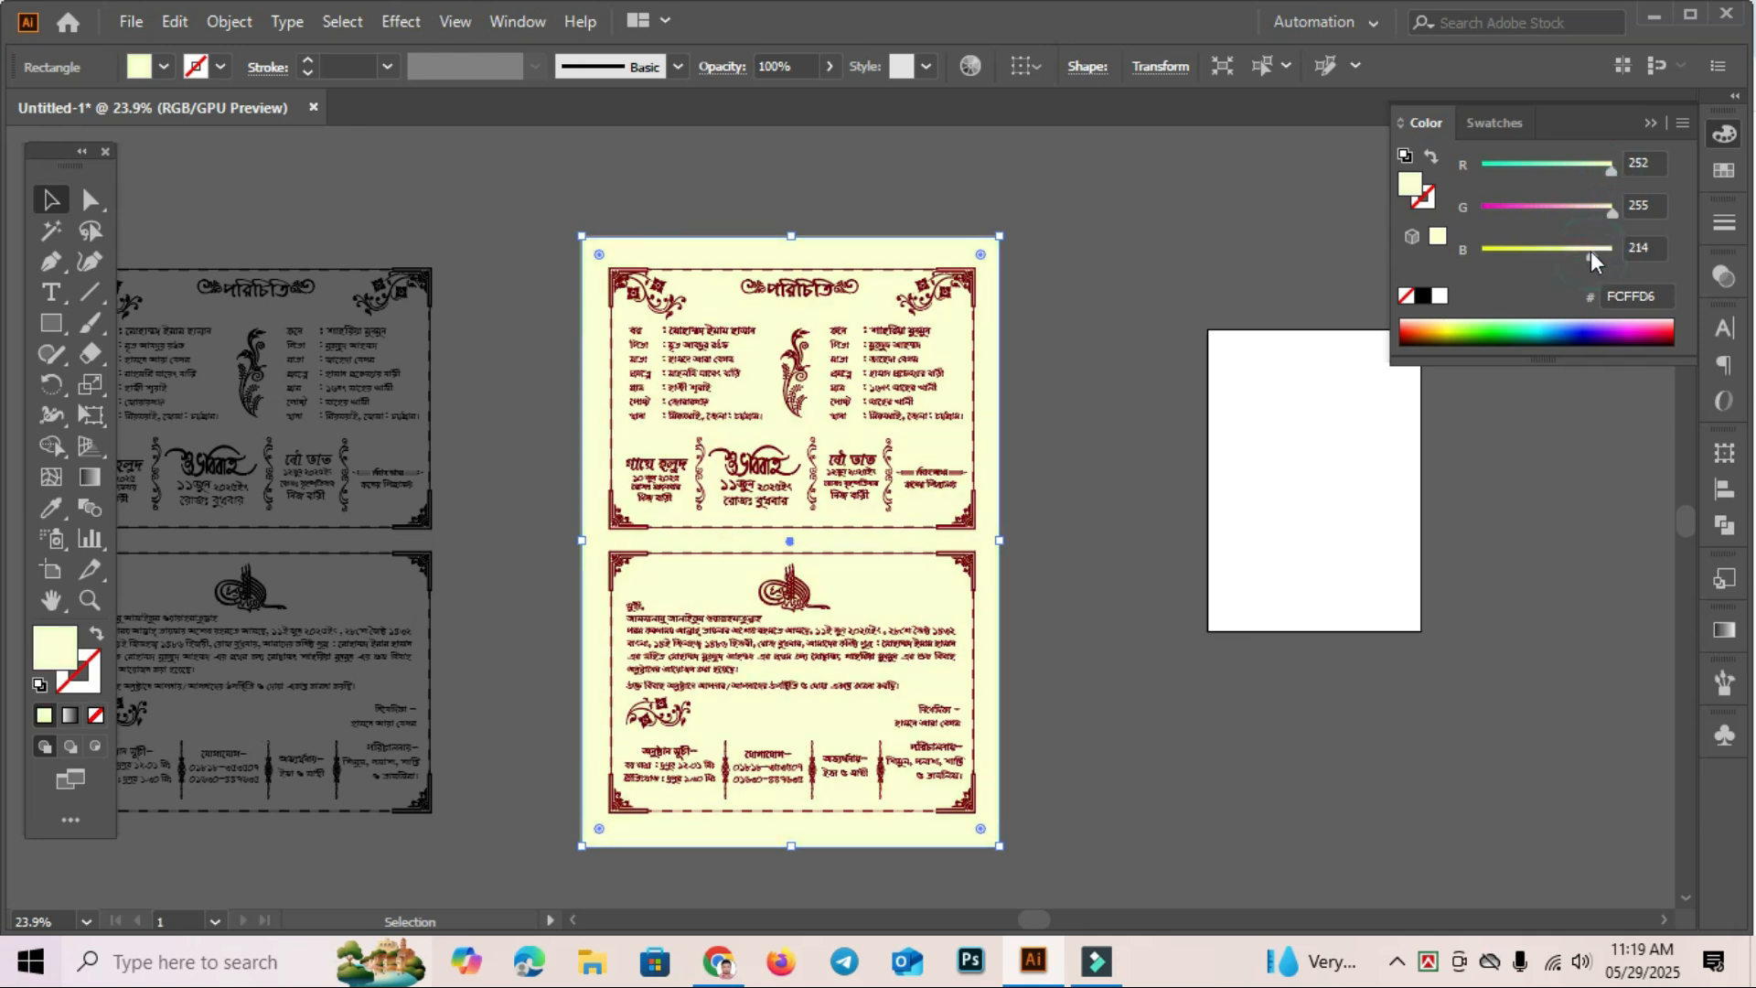
{"action": "left_click", "coordinate": [1599, 211]}
{"action": "left_click", "coordinate": [1602, 171]}
{"action": "left_click_drag", "start_coordinate": [1603, 213], "coordinate": [1606, 213]}
{"action": "left_click", "coordinate": [1590, 257]}
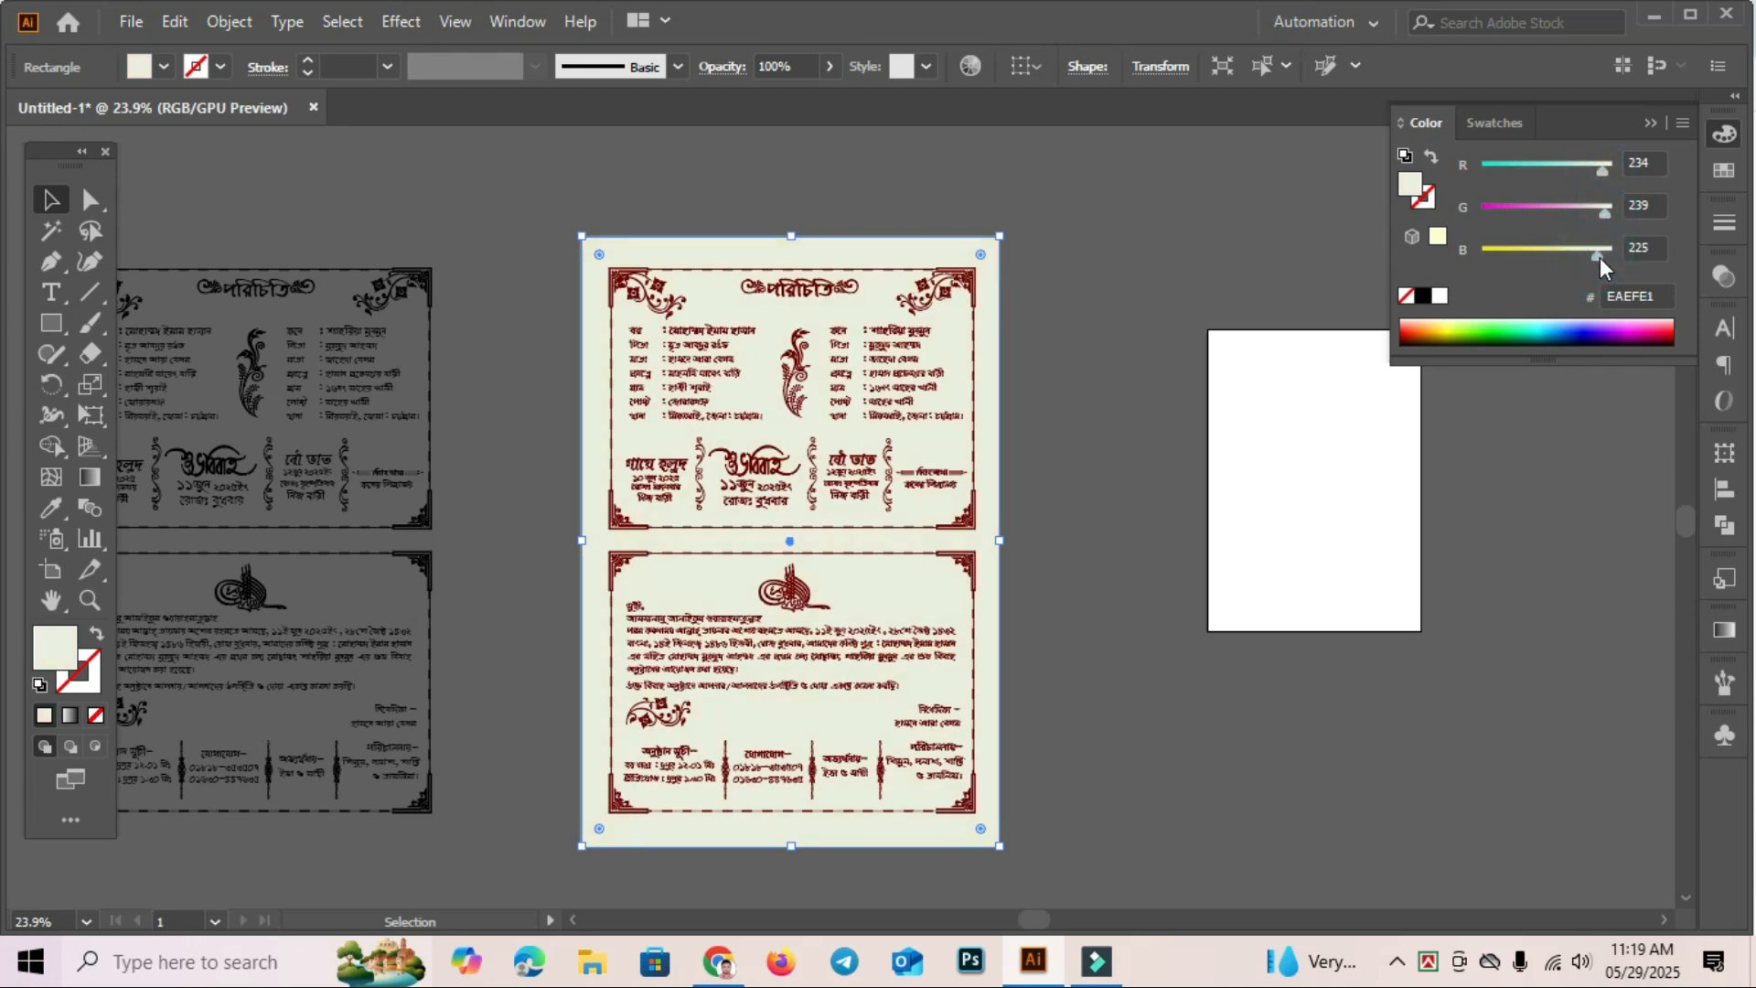
{"action": "left_click", "coordinate": [1117, 466]}
Examine the text and ornaments on both panels of the dark red card copy against the pale background.
{"action": "scroll", "coordinate": [946, 413], "scroll_direction": "up", "scroll_amount": 3}
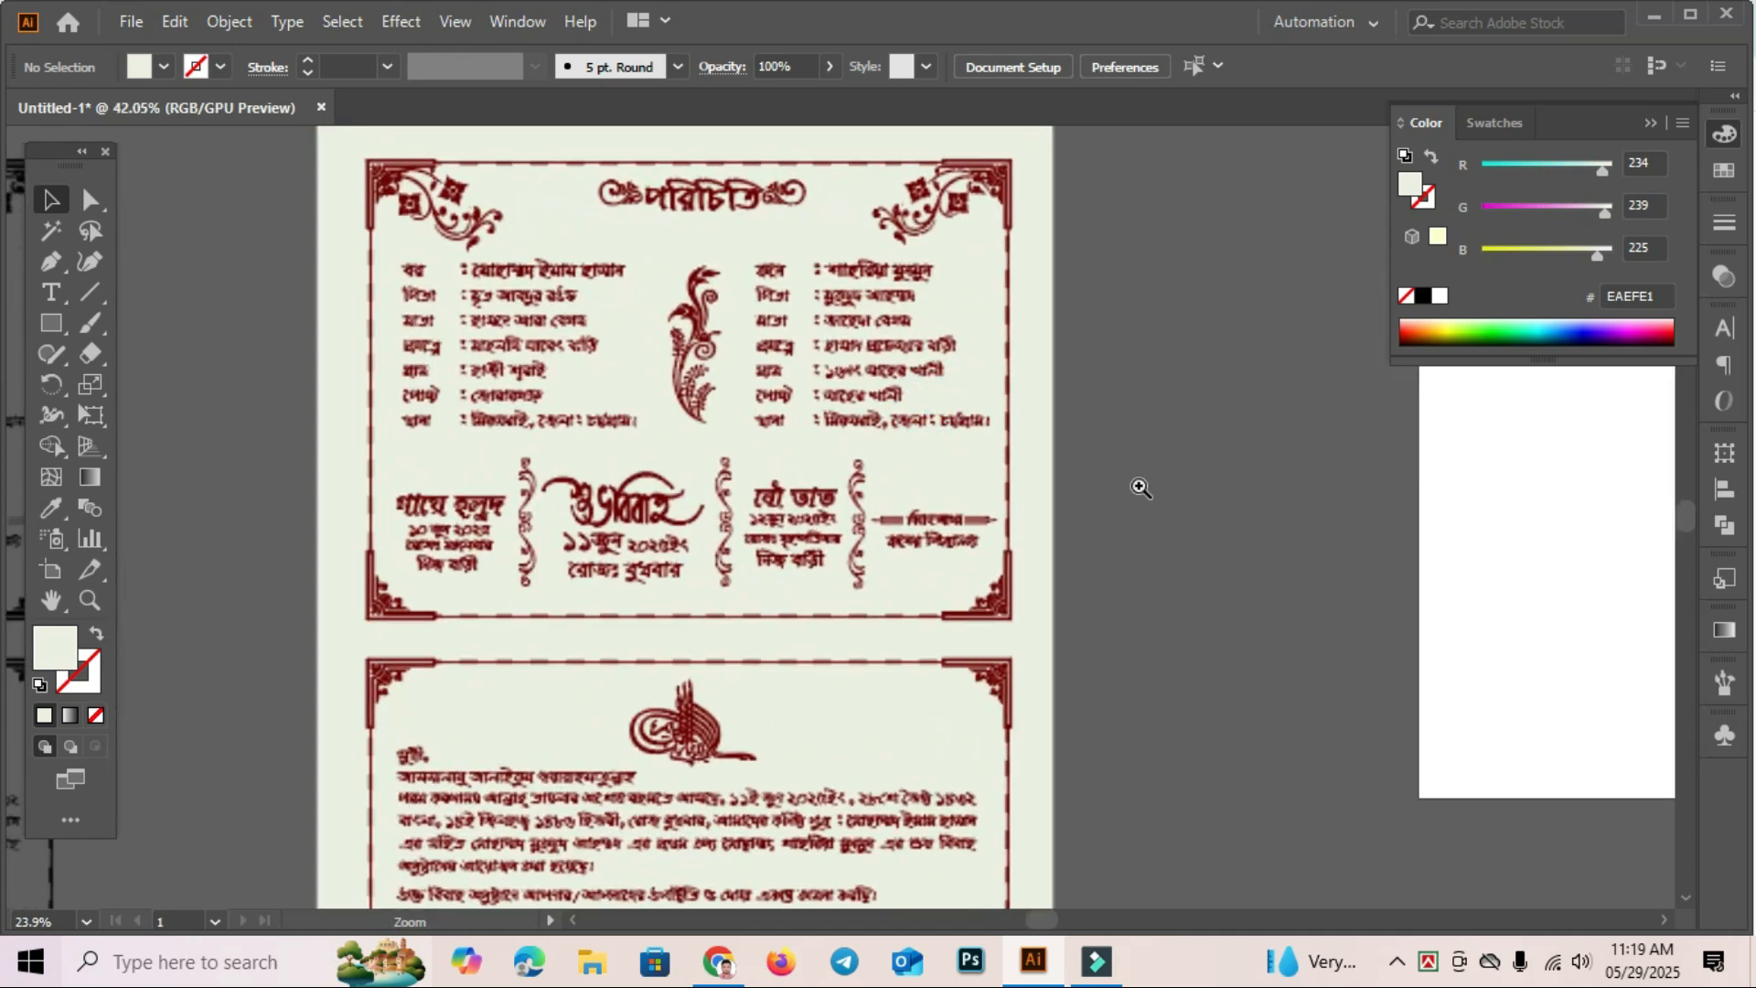
{"action": "left_click_drag", "start_coordinate": [1147, 448], "coordinate": [1157, 492]}
{"action": "scroll", "coordinate": [913, 360], "scroll_direction": "up", "scroll_amount": 2}
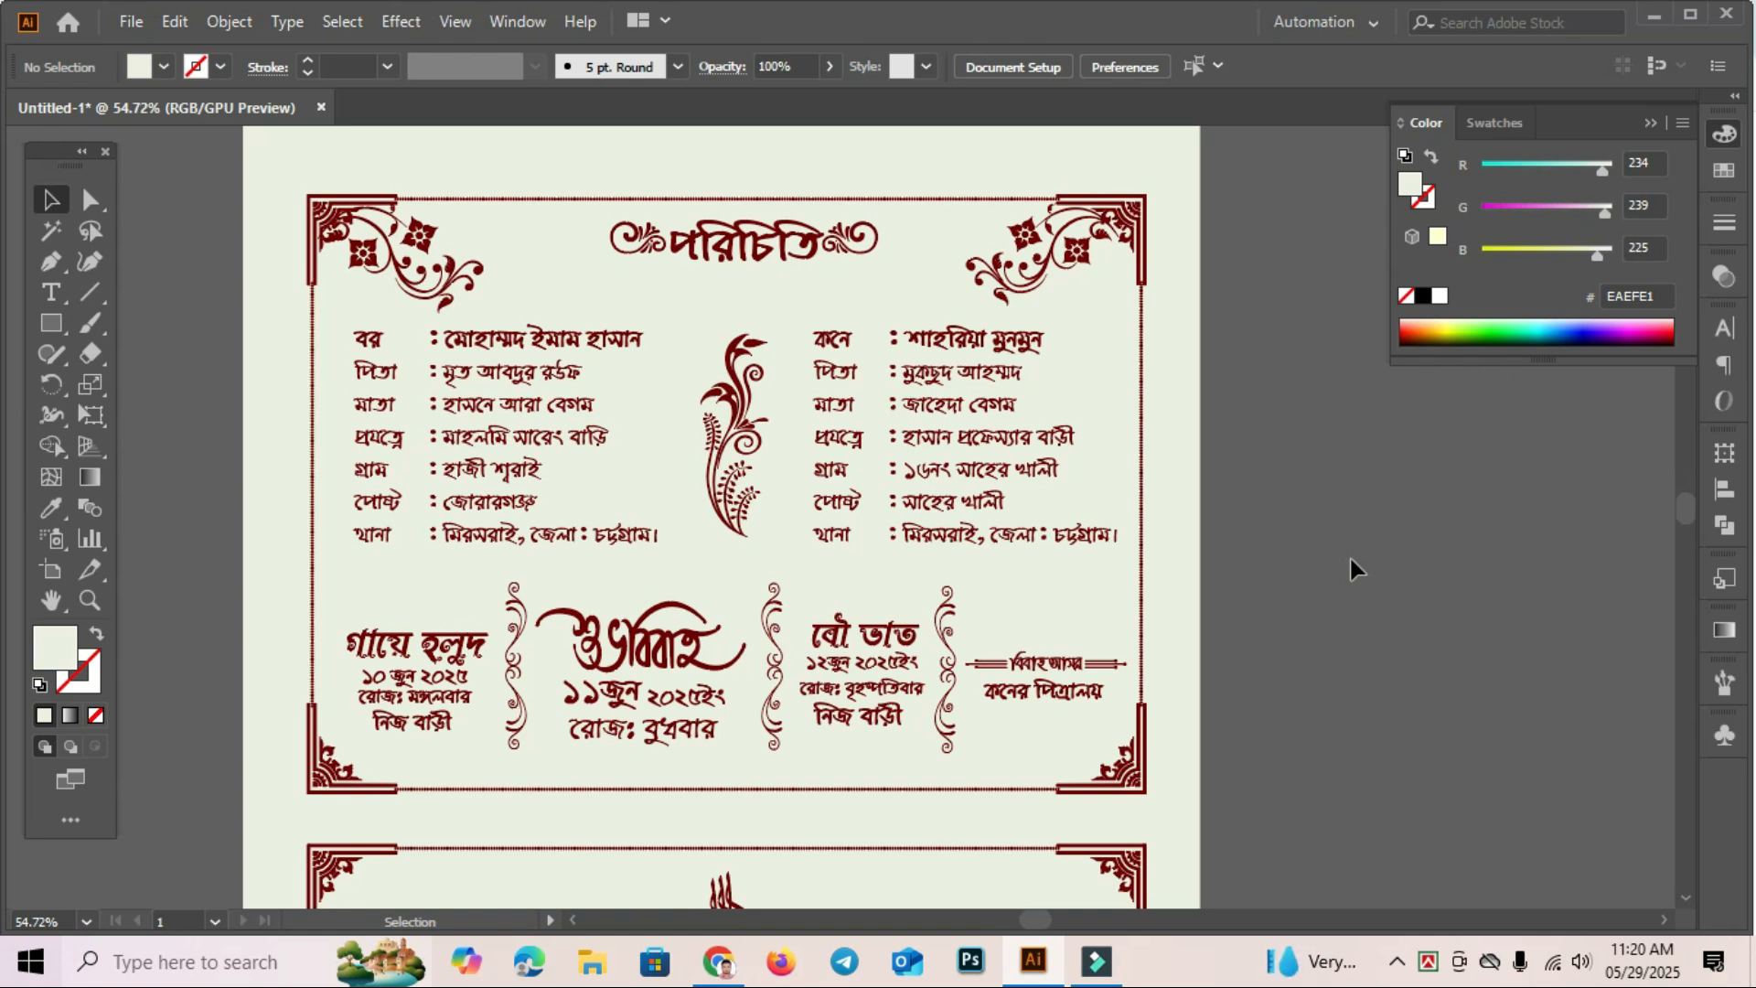
{"action": "left_click_drag", "start_coordinate": [1244, 769], "coordinate": [1308, 424]}
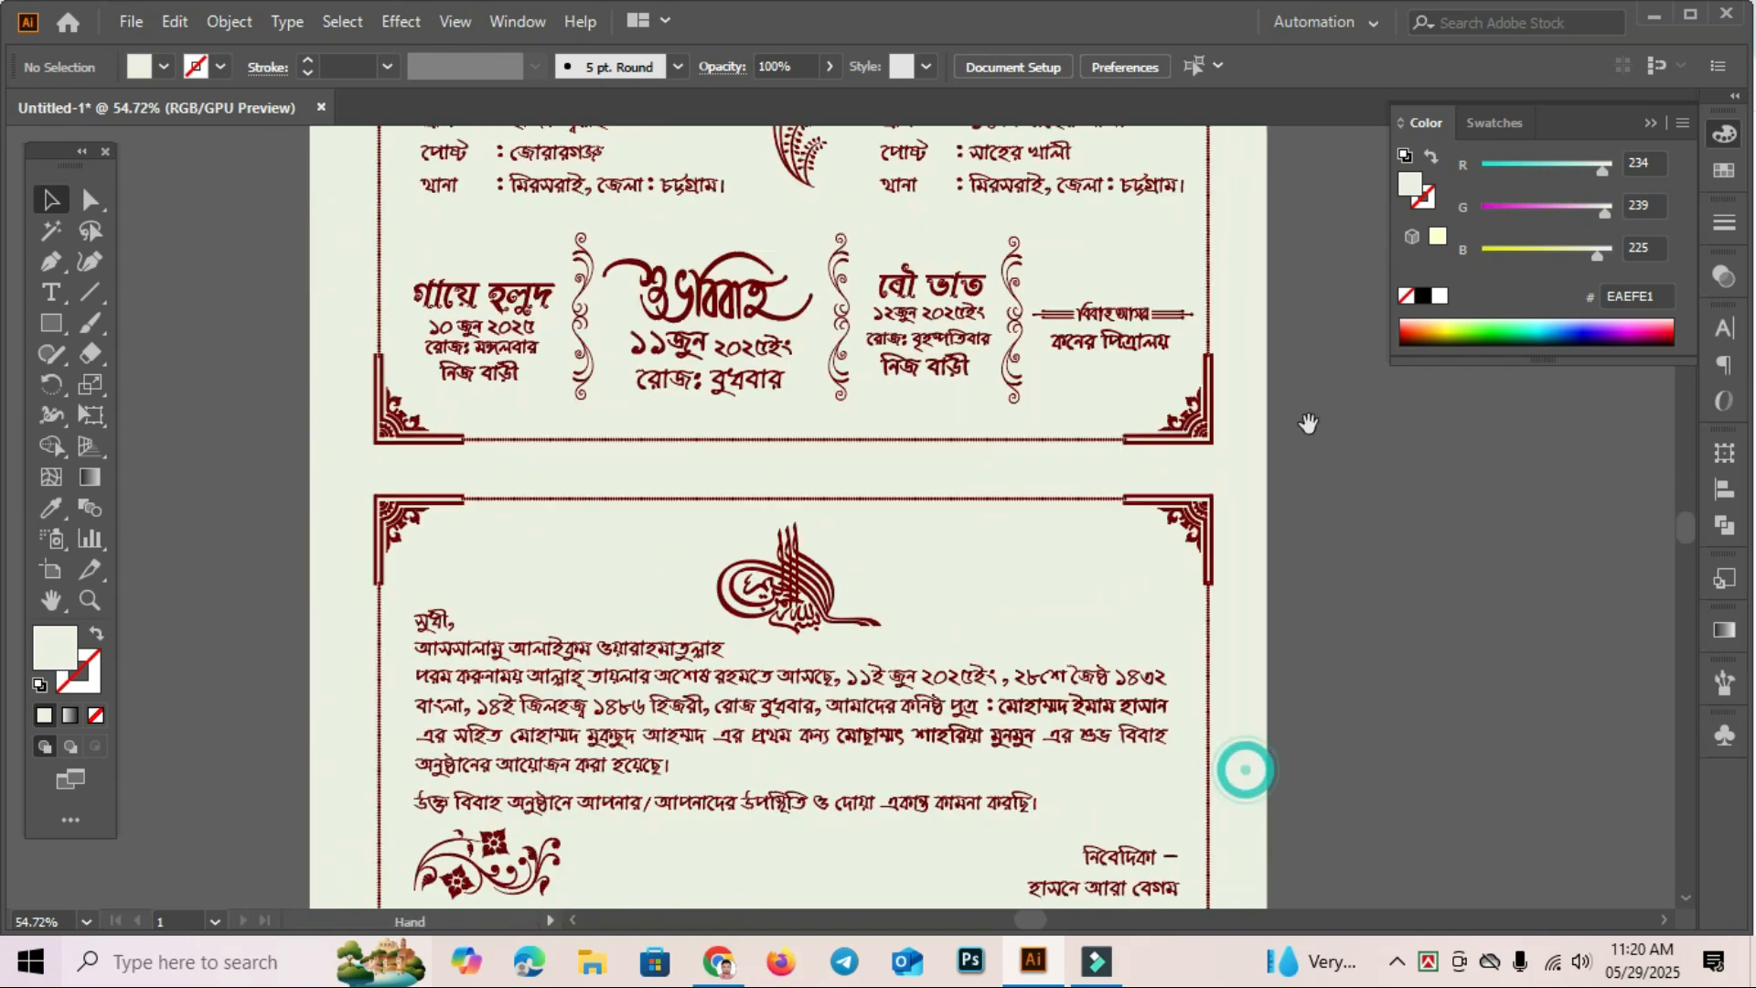
{"action": "left_click_drag", "start_coordinate": [1309, 694], "coordinate": [1351, 479]}
{"action": "left_click_drag", "start_coordinate": [1344, 634], "coordinate": [1360, 722]}
{"action": "left_click_drag", "start_coordinate": [1380, 576], "coordinate": [1364, 720]}
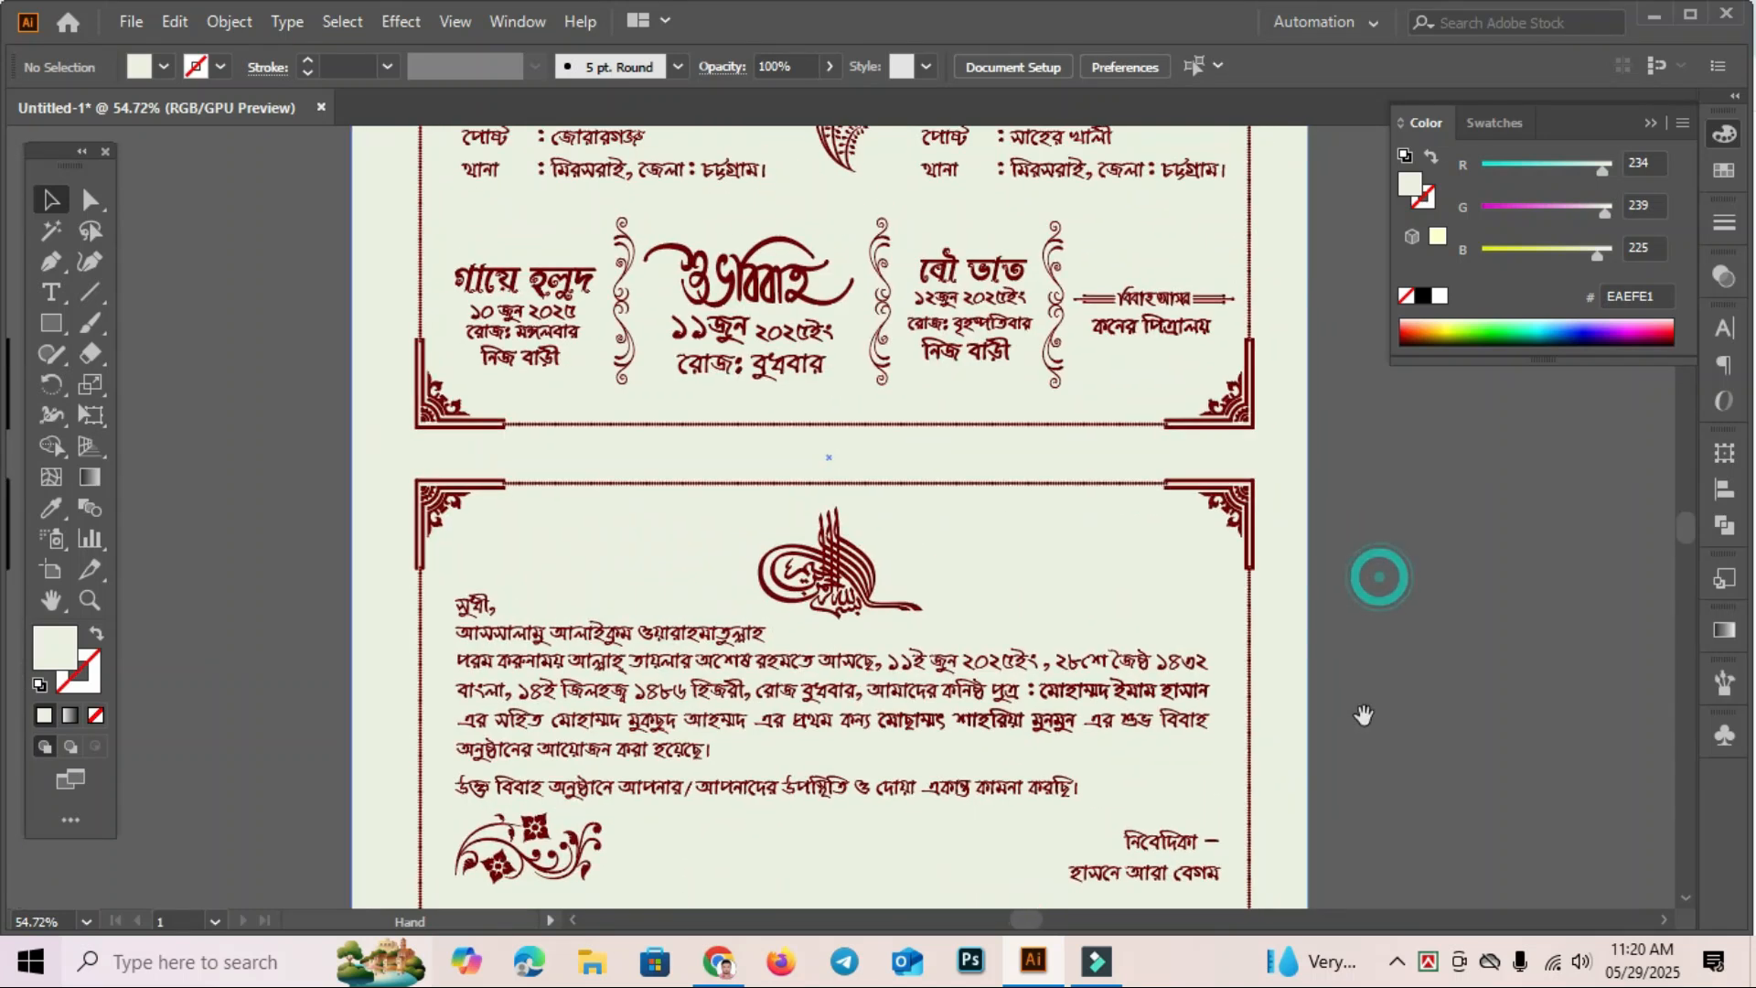
{"action": "key", "text": "ctrl+minus"}
{"action": "key", "text": "ctrl+minus"}
{"action": "key", "text": "ctrl+minus"}
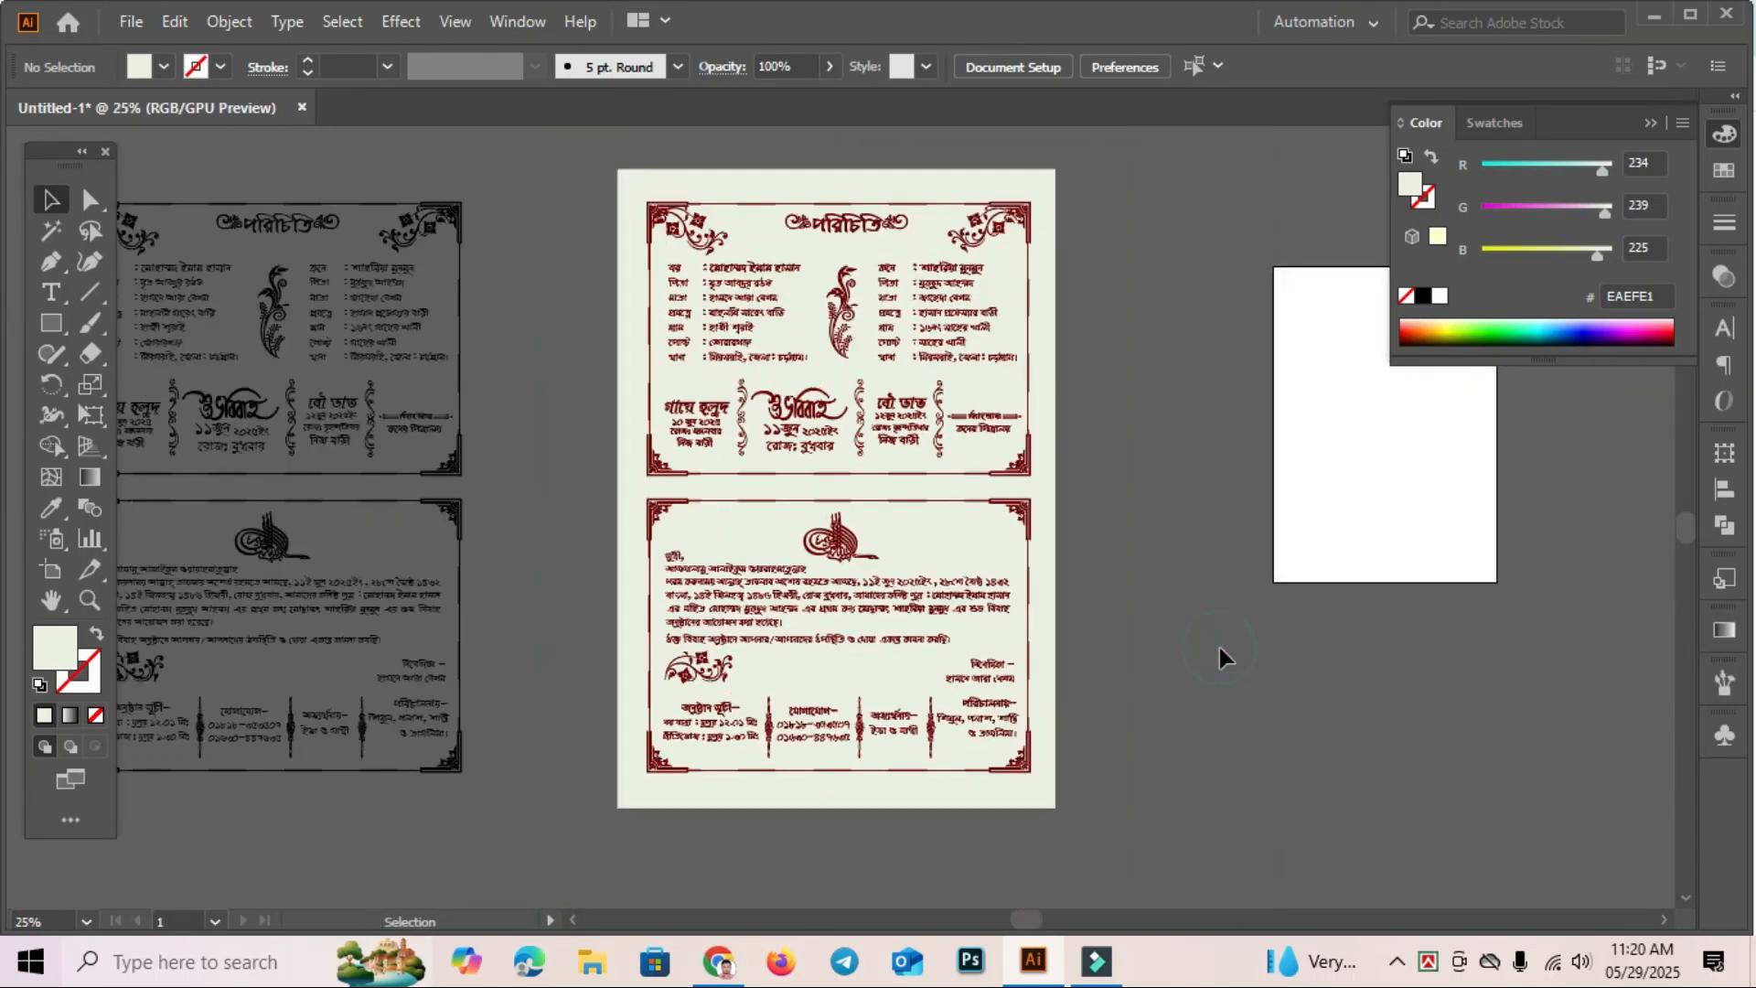
{"action": "left_click", "coordinate": [1168, 643]}
{"action": "left_click_drag", "start_coordinate": [586, 157], "coordinate": [1123, 885]}
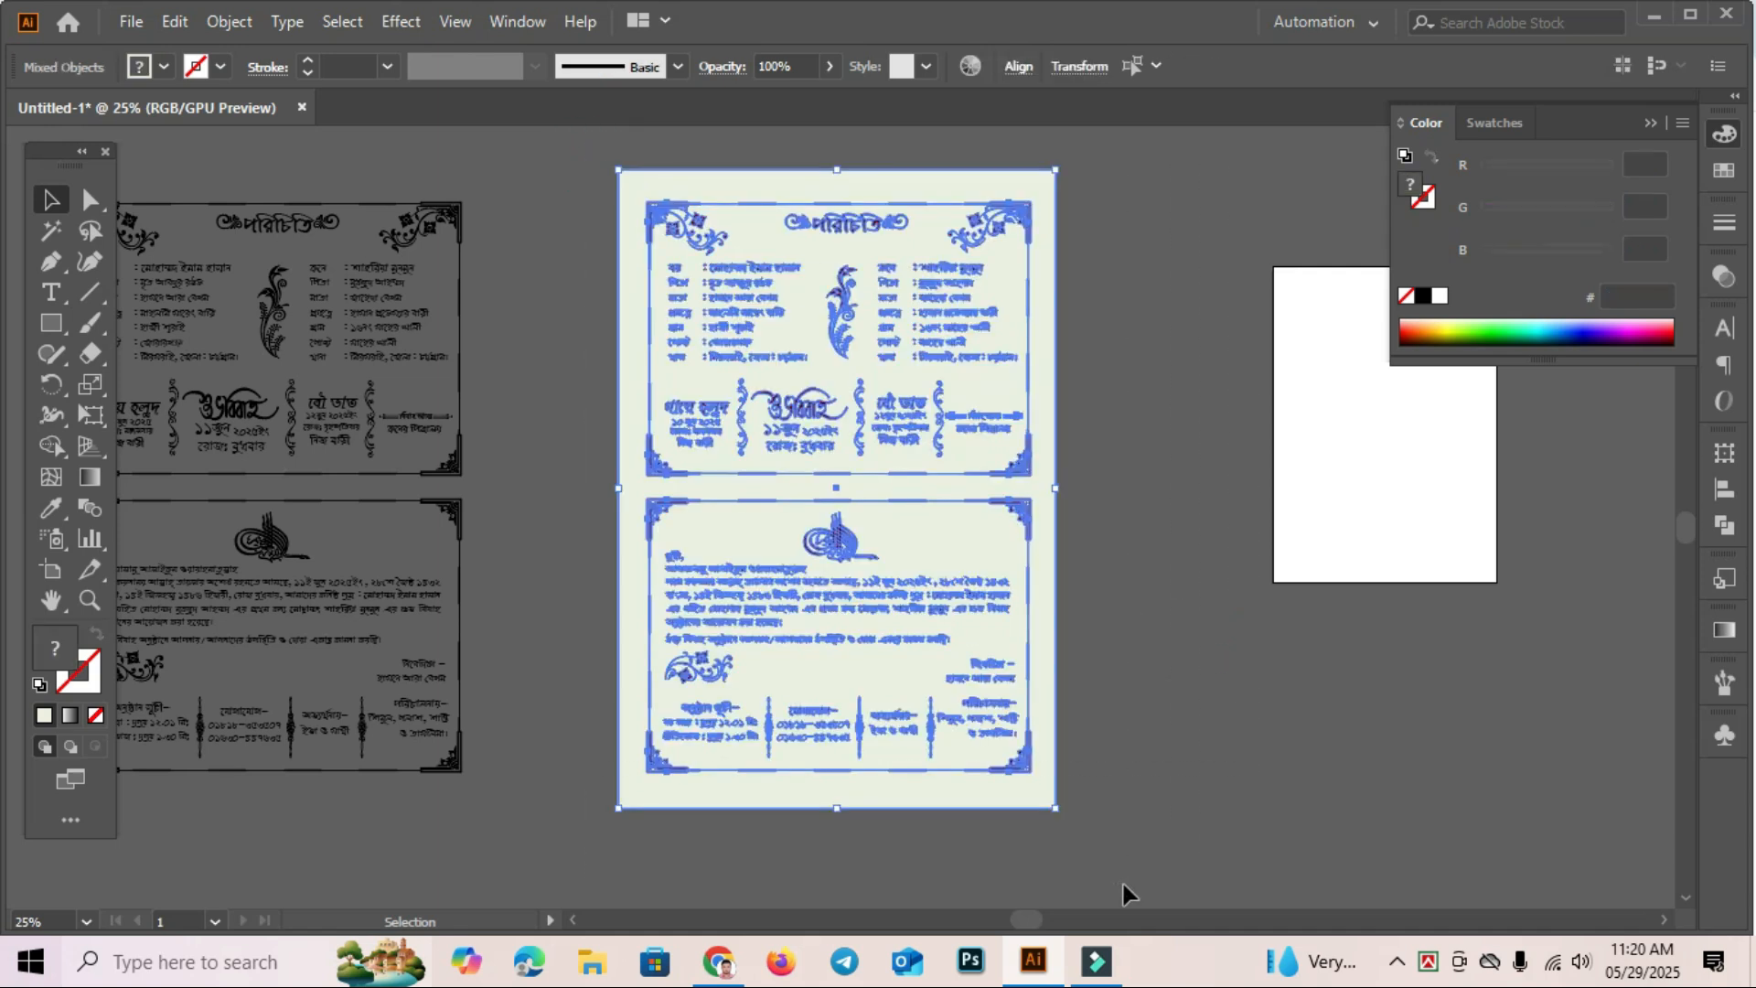
{"action": "left_click", "coordinate": [1158, 755]}
{"action": "left_click", "coordinate": [1181, 670]}
{"action": "key", "text": "ctrl+space"}
{"action": "left_click_drag", "start_coordinate": [980, 315], "coordinate": [1095, 458]}
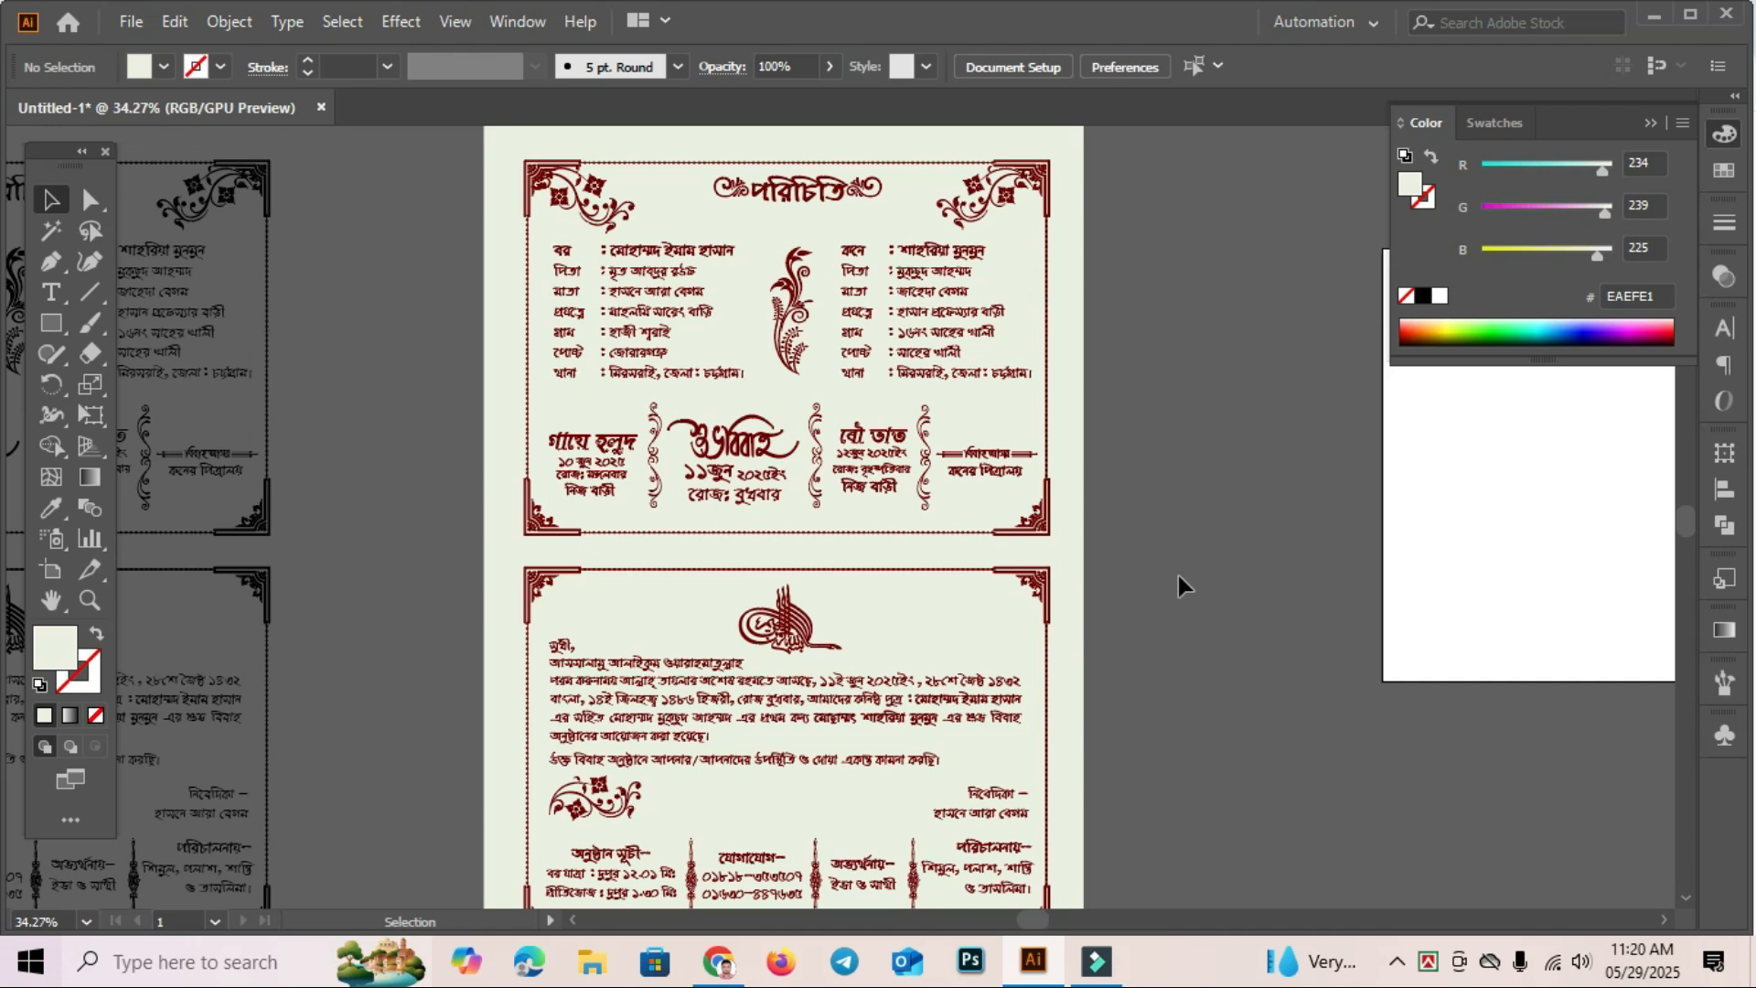
{"action": "key", "text": "space"}
{"action": "left_click_drag", "start_coordinate": [1176, 733], "coordinate": [1204, 509]}
{"action": "scroll", "coordinate": [1221, 583], "scroll_direction": "up", "scroll_amount": 5}
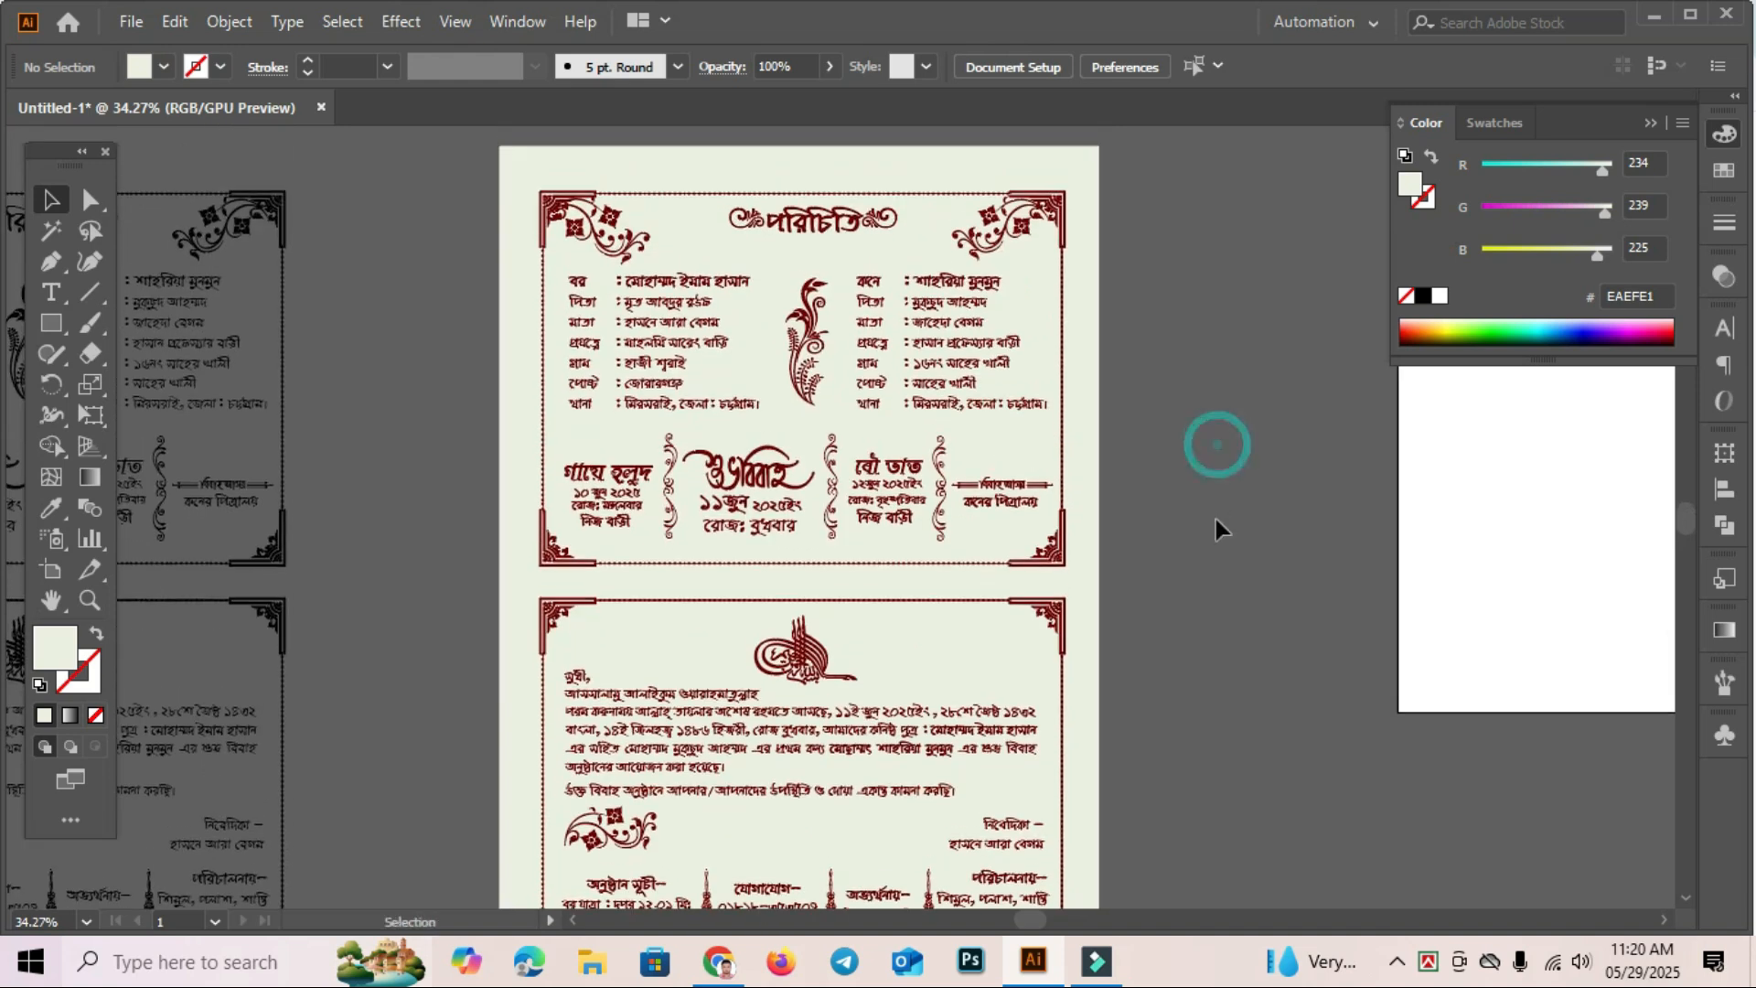
{"action": "key", "text": "ctrl+minus"}
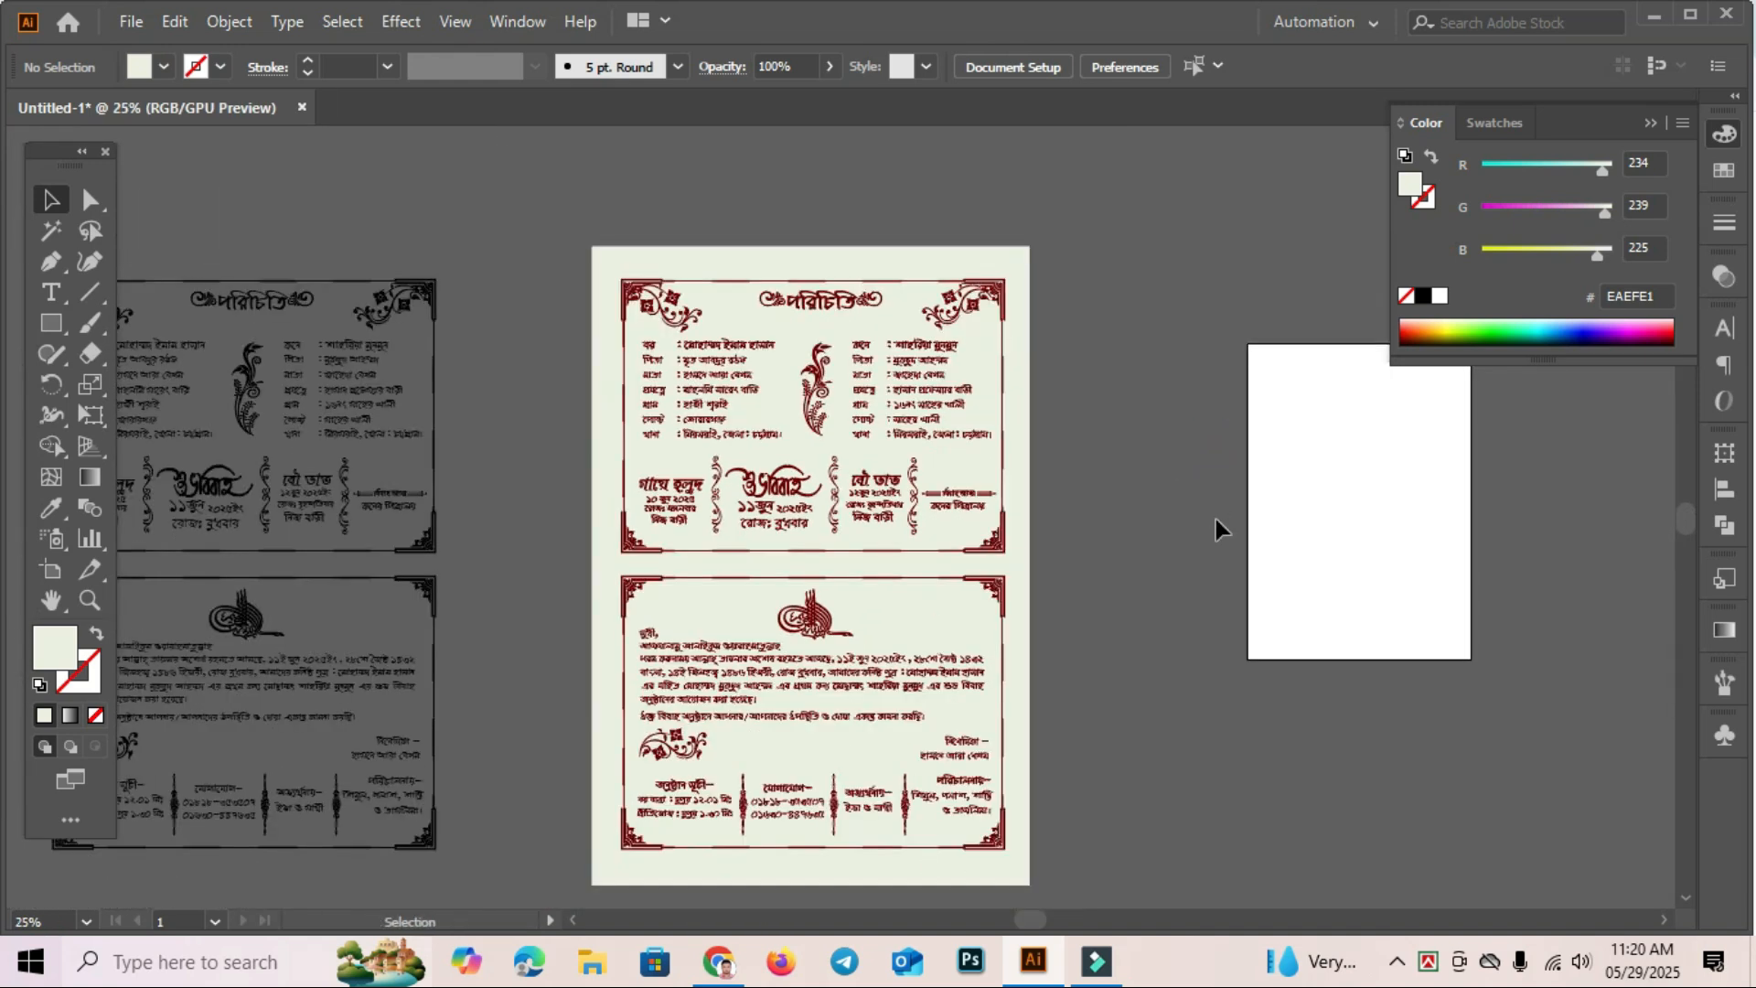